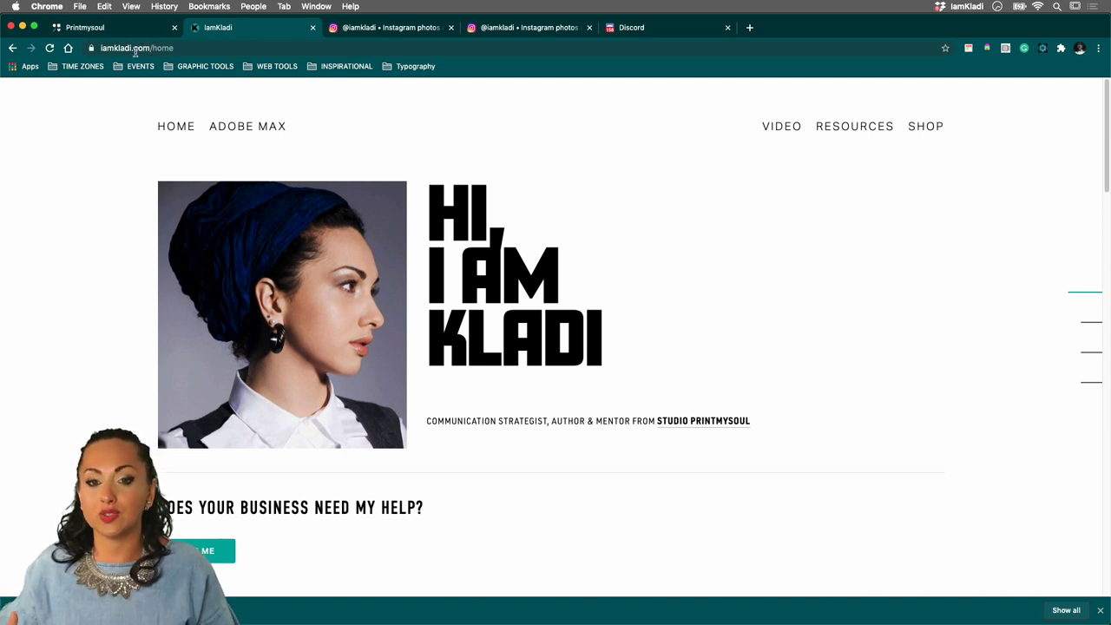
# - Open iamkladi.com's Resources page and scroll to the 'Animating a Logo - AI & PS' entry
pyautogui.click(839, 131)
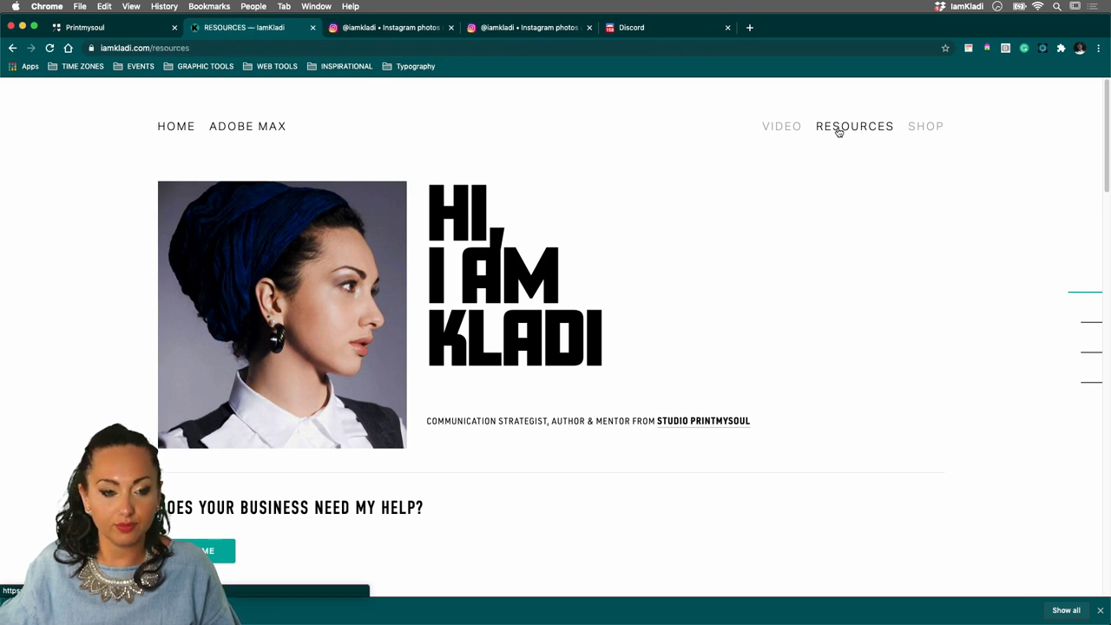
pyautogui.scroll(-5, 487, 328)
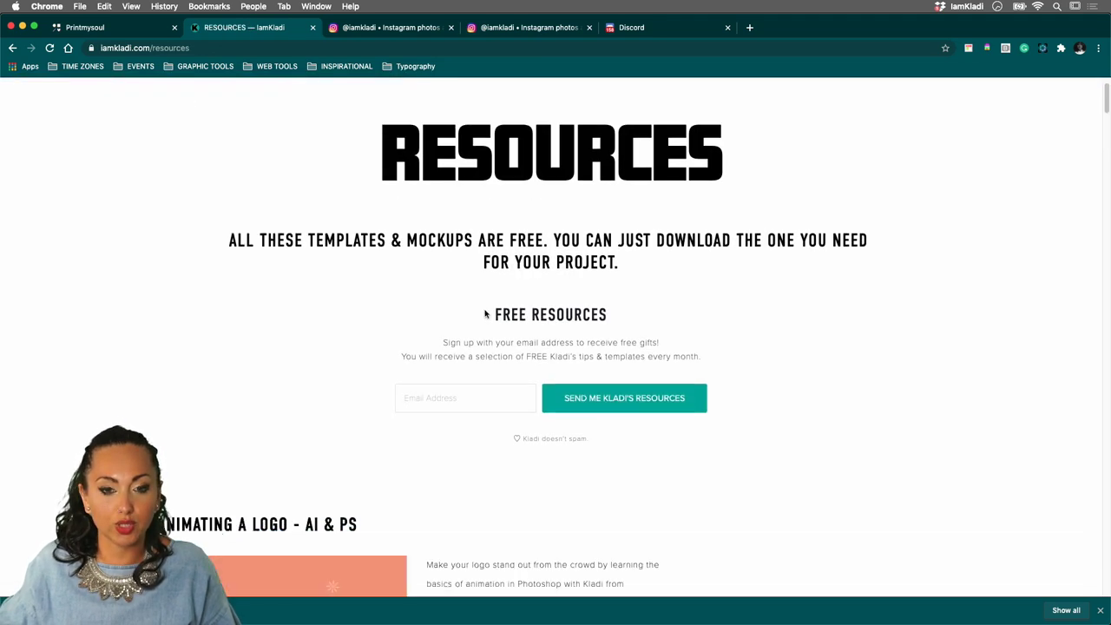
pyautogui.scroll(-7, 487, 312)
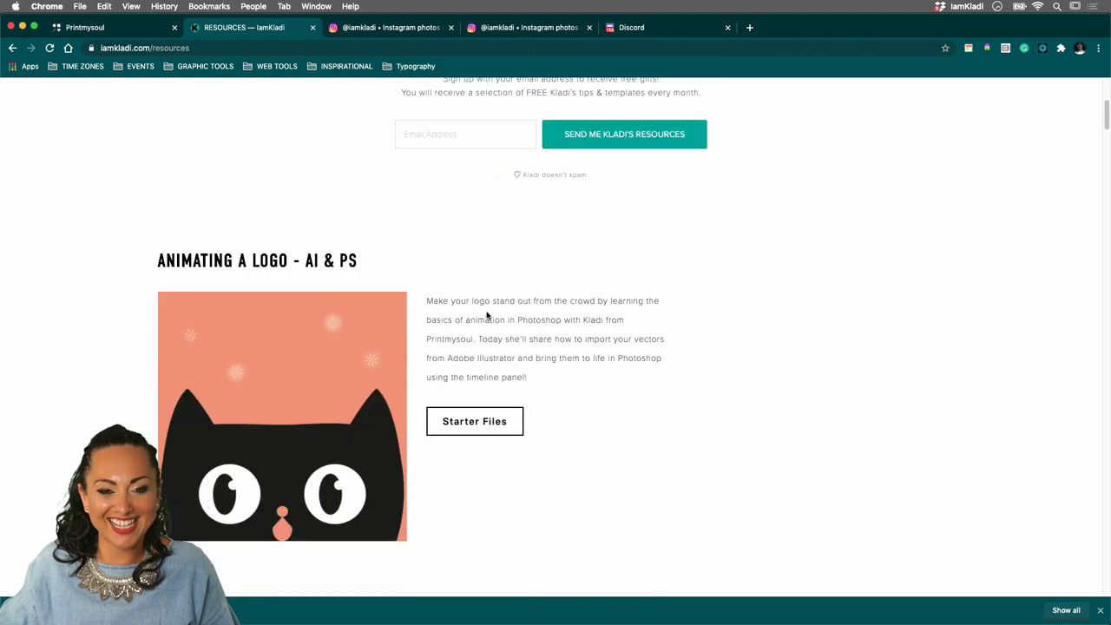
pyautogui.scroll(-1, 487, 318)
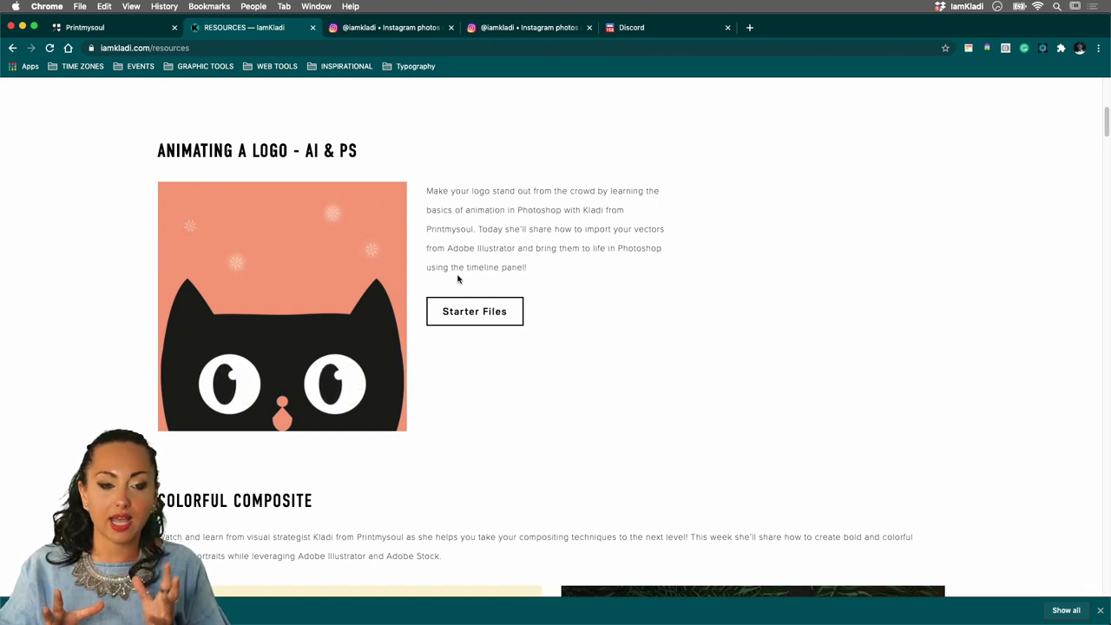
# - Open the Starter Files Dropbox link and its final folder, then return to the Resources tab
pyautogui.click(492, 315)
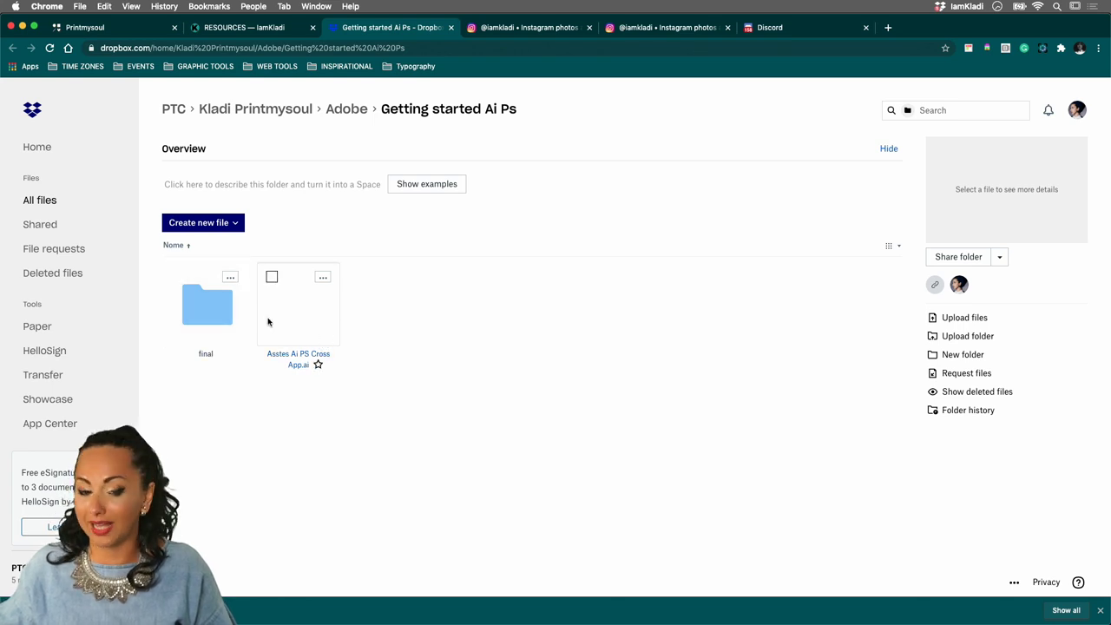
pyautogui.click(221, 310)
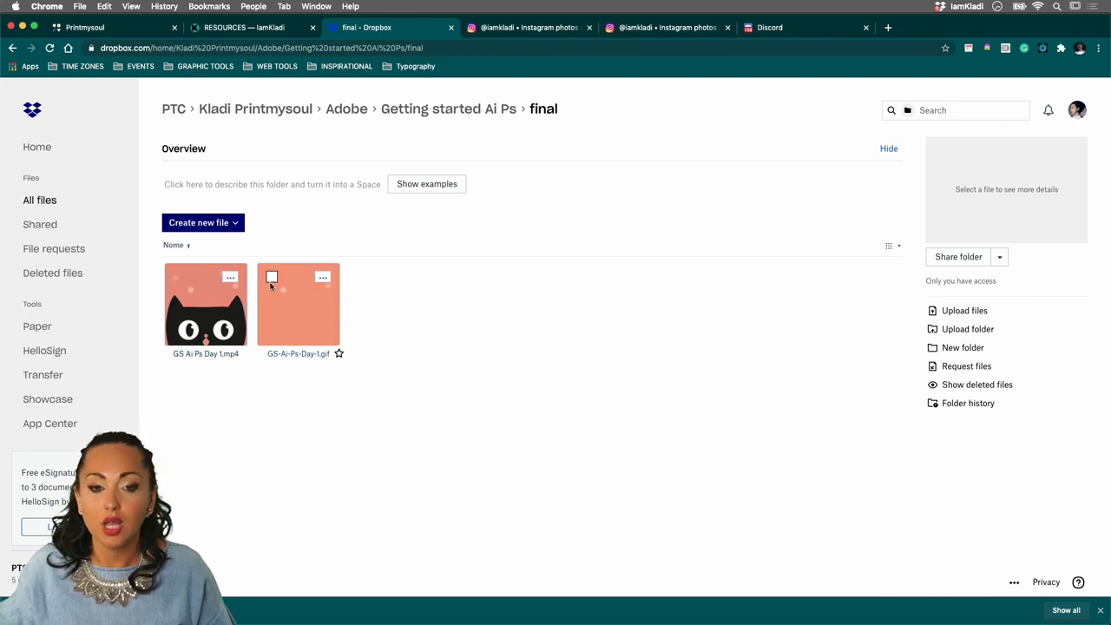
pyautogui.click(222, 29)
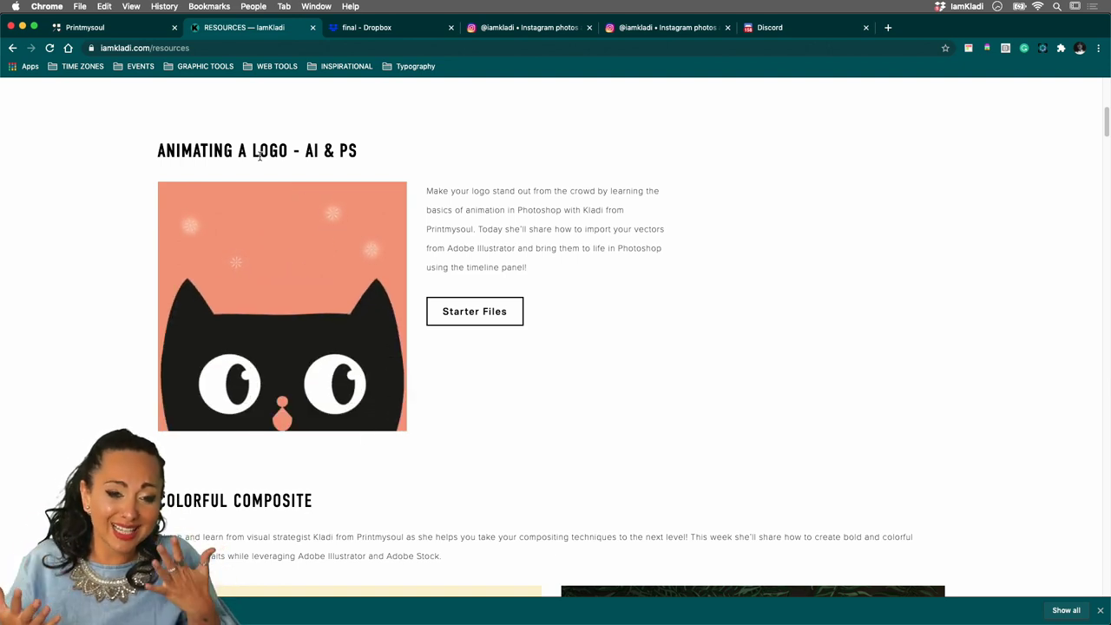
# - Scroll back to the top and go to the iamkladi.com home page
pyautogui.scroll(5, 486, 249)
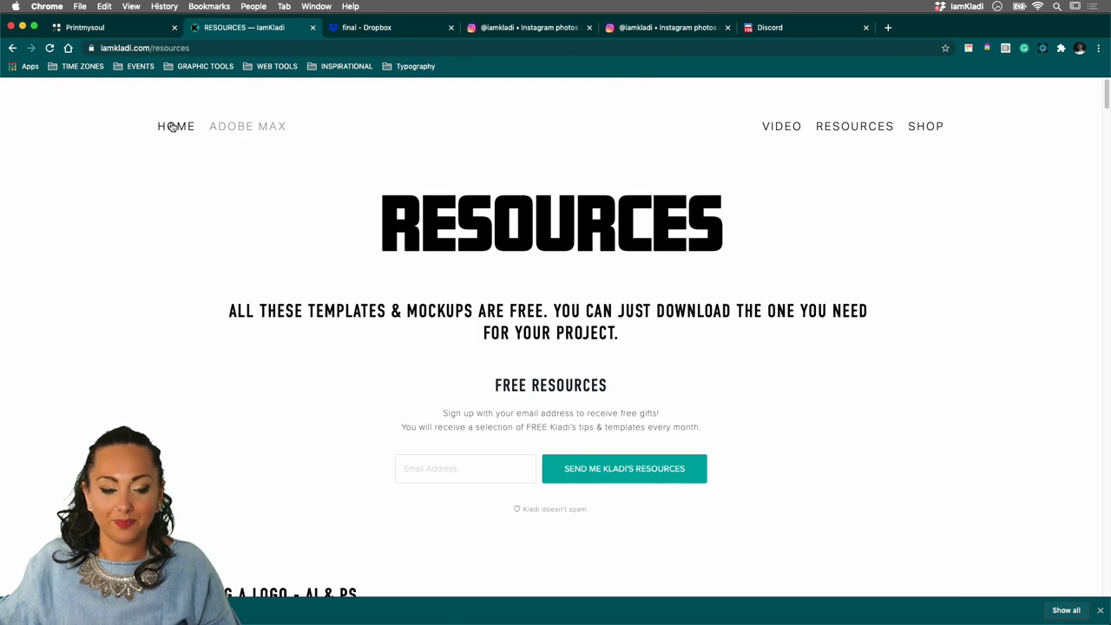
pyautogui.click(171, 127)
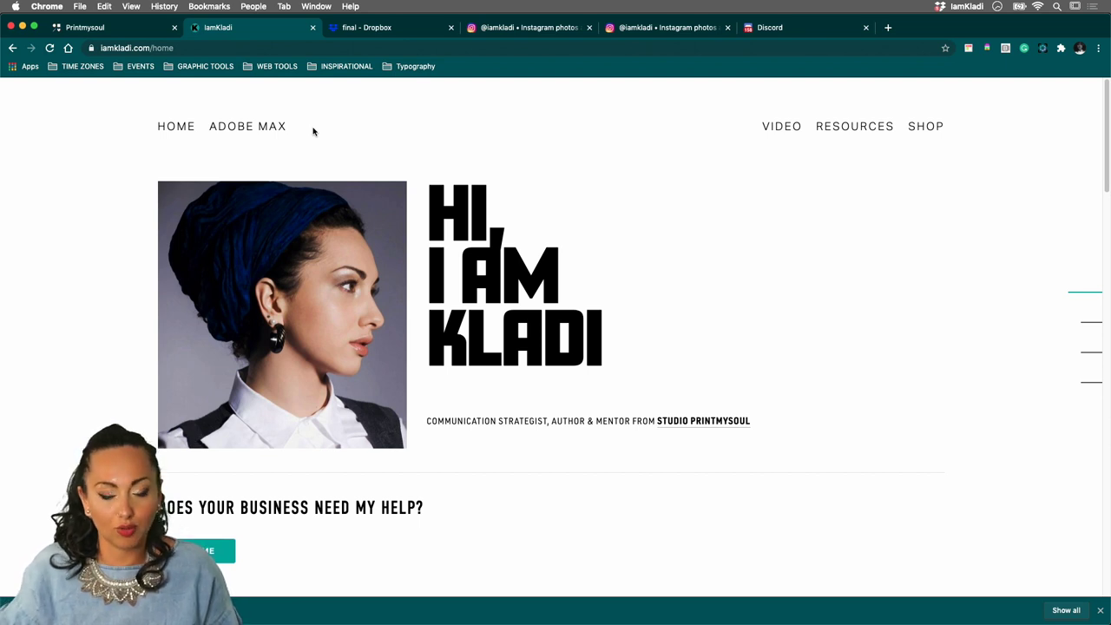
# - Switch to Illustrator and leave the assets document for the Home start screen
pyautogui.moveTo(549, 622)
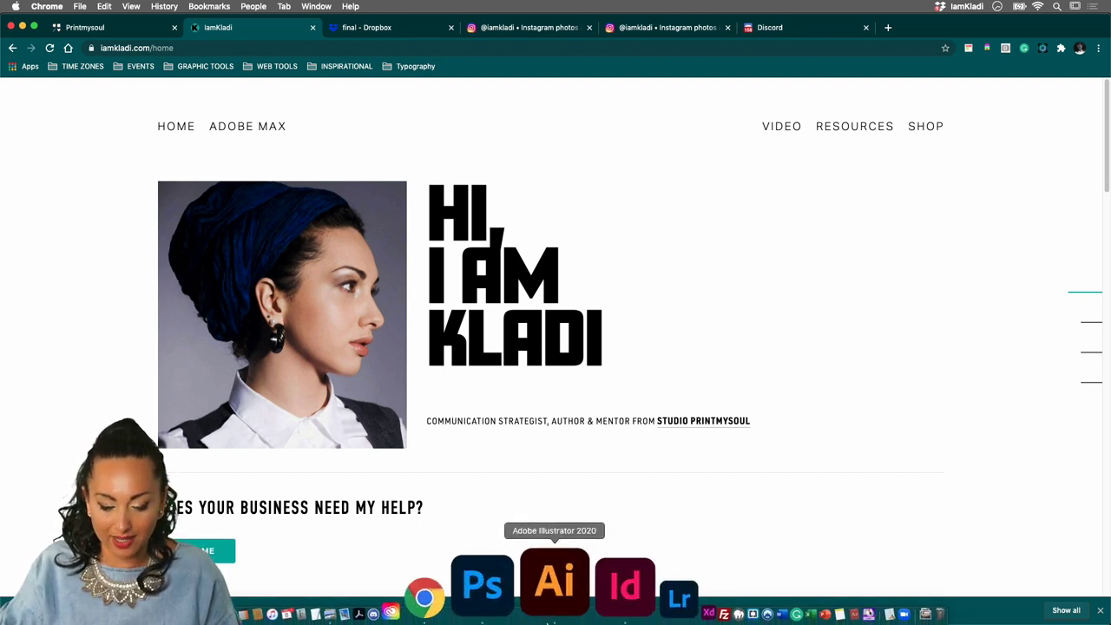
pyautogui.click(548, 599)
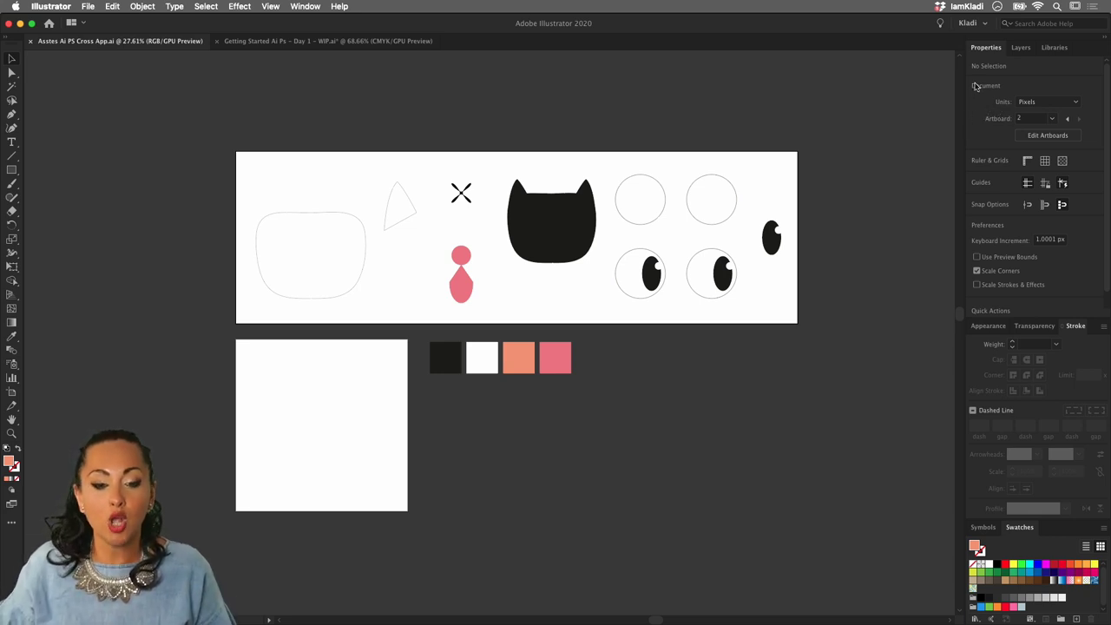
pyautogui.click(306, 6)
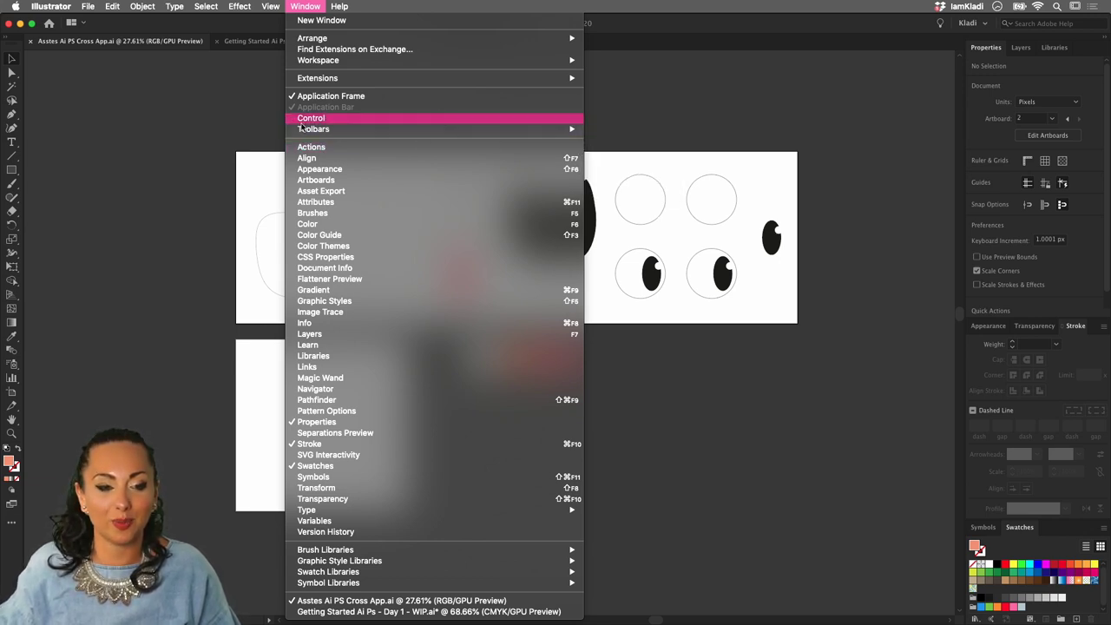
pyautogui.click(195, 150)
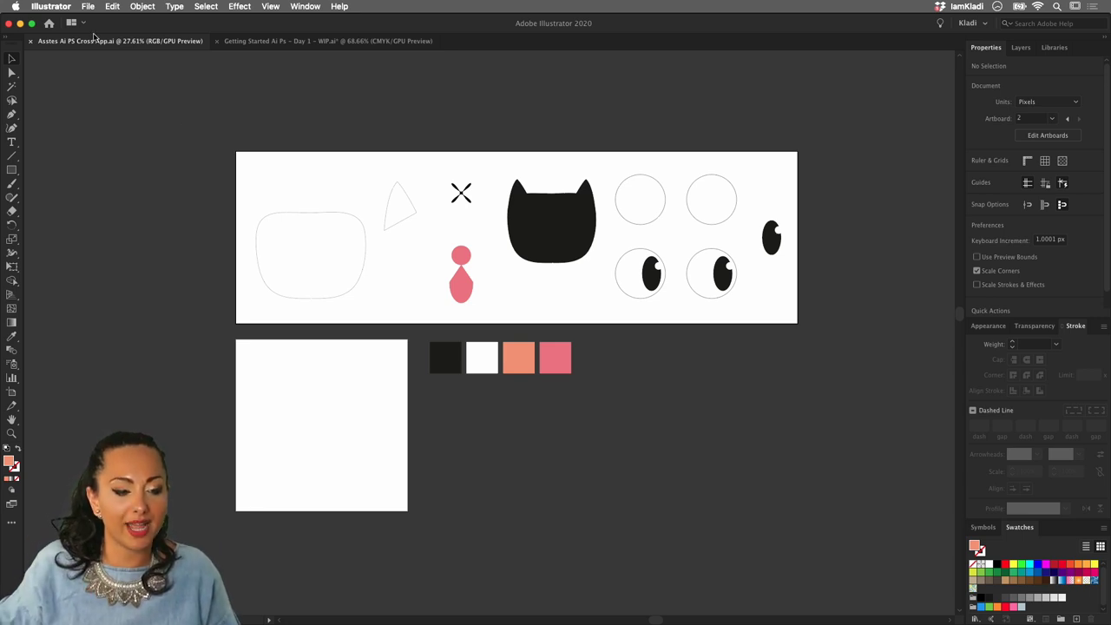
pyautogui.click(50, 23)
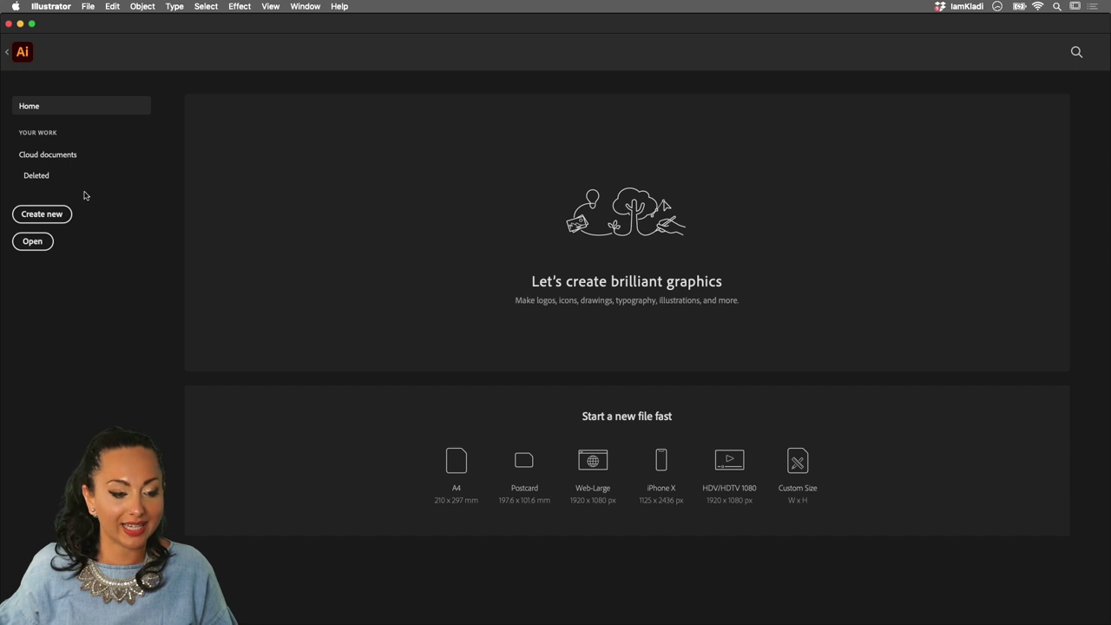
# - Open the New Document dialog via Create new on the Home screen
pyautogui.click(42, 217)
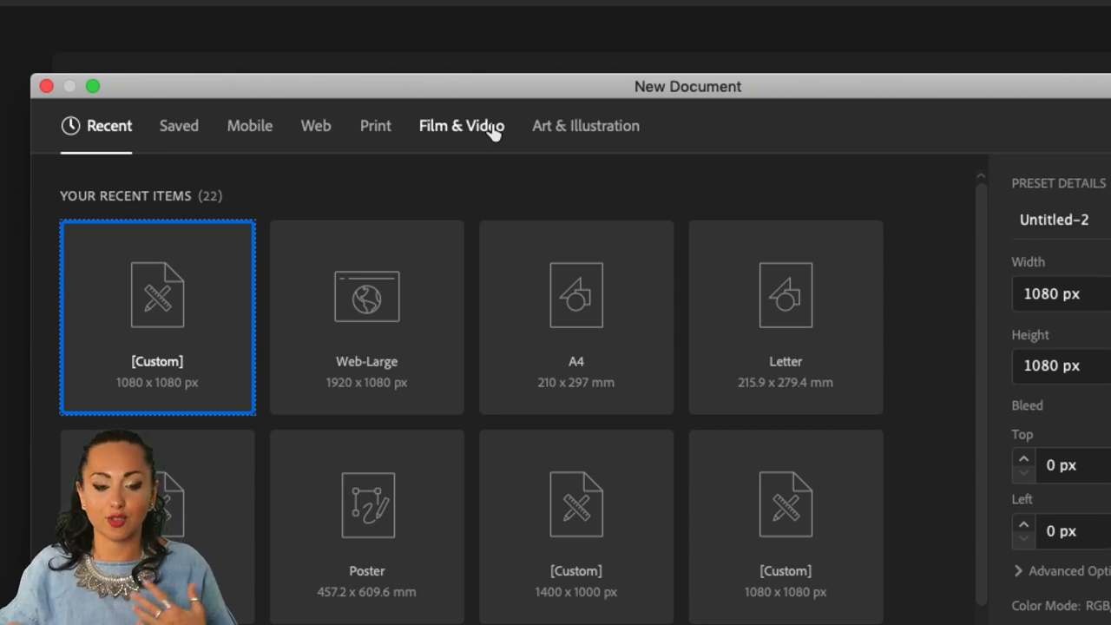
# - Compare the Web and Print presets and units, ending on the Web presets in pixels
pyautogui.click(307, 130)
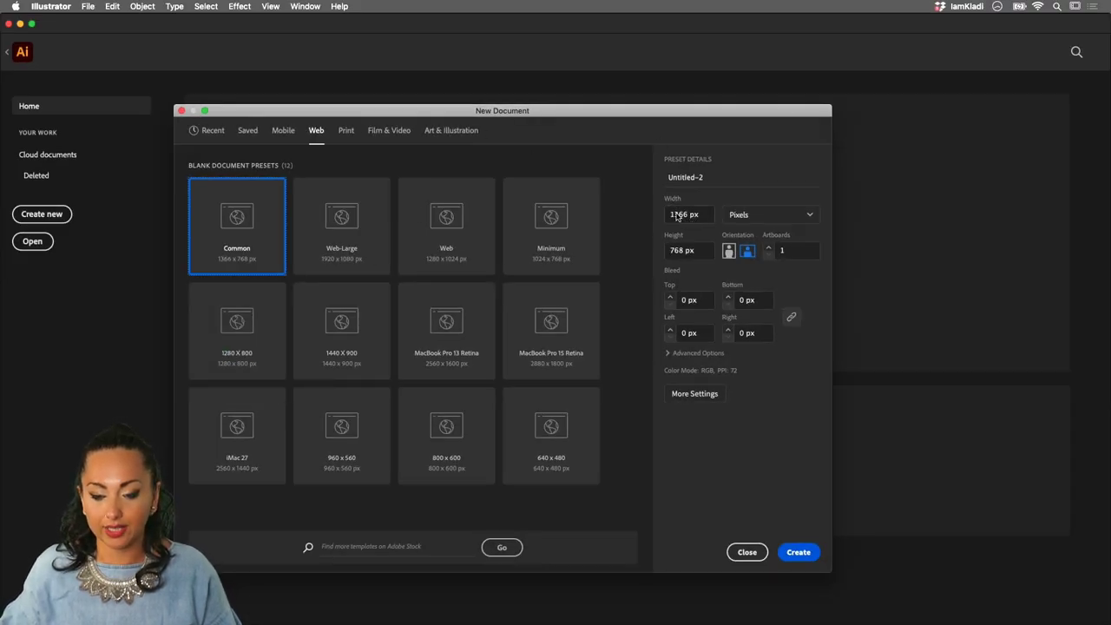
pyautogui.doubleClick(682, 216)
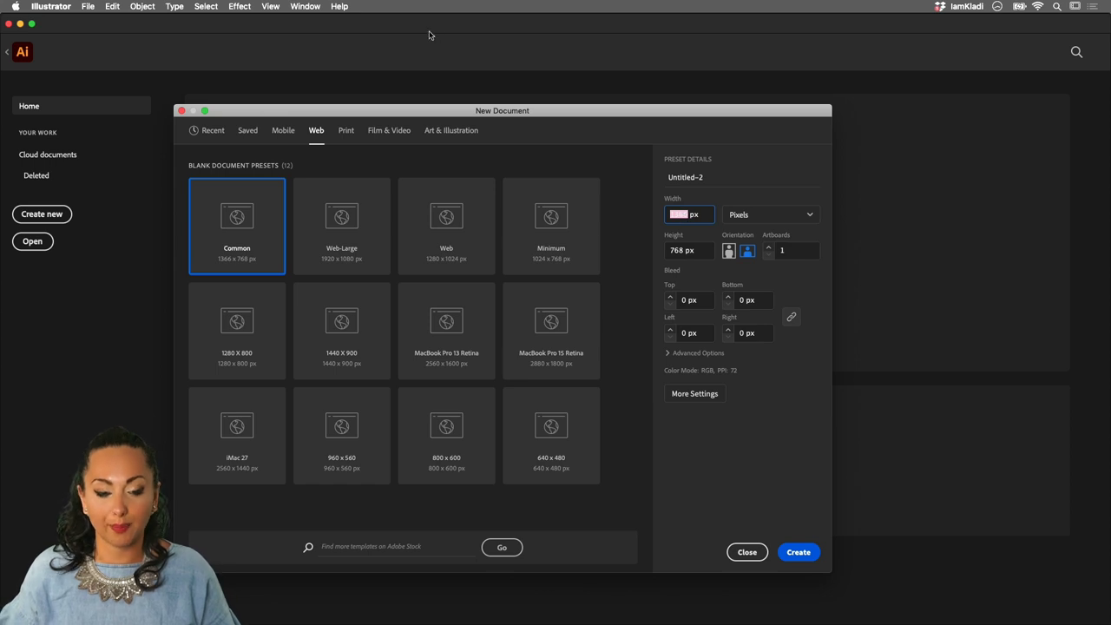
pyautogui.click(348, 132)
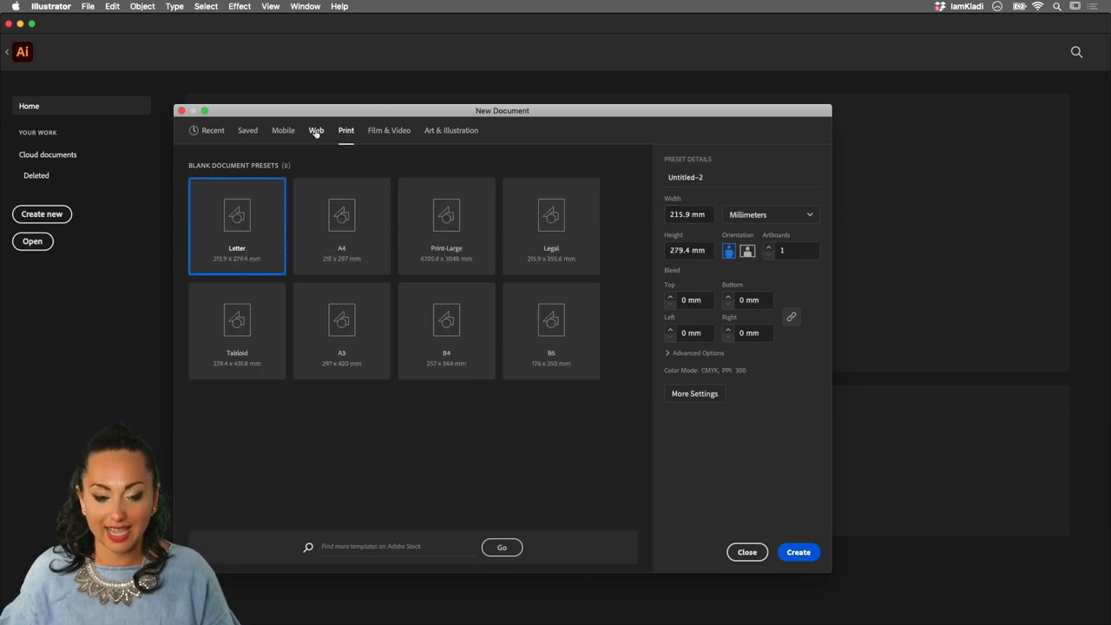
pyautogui.click(316, 131)
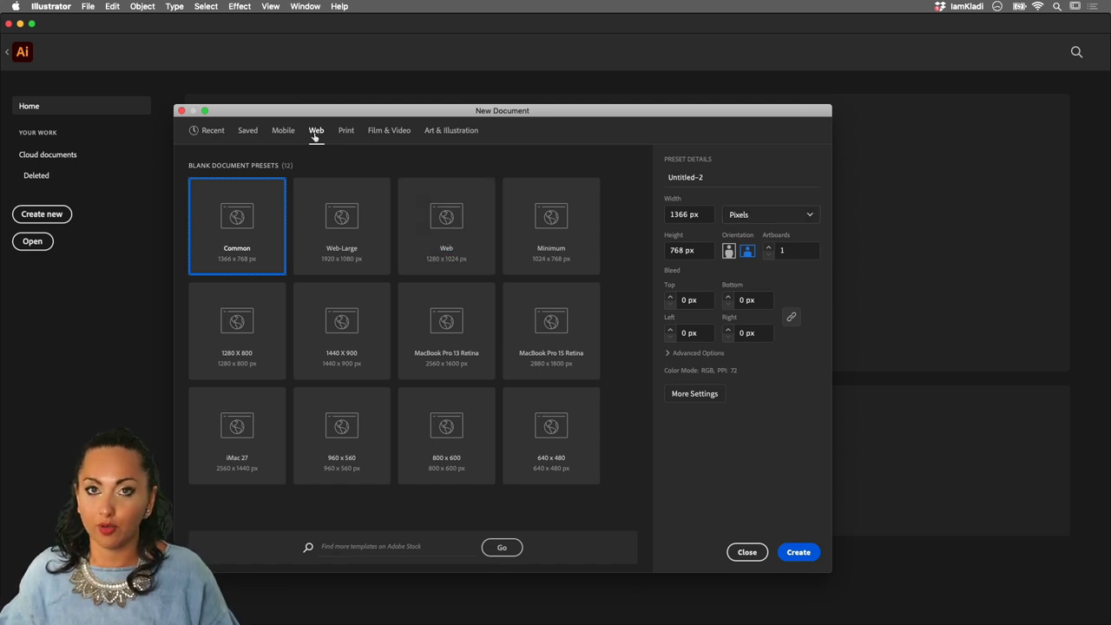
pyautogui.click(345, 133)
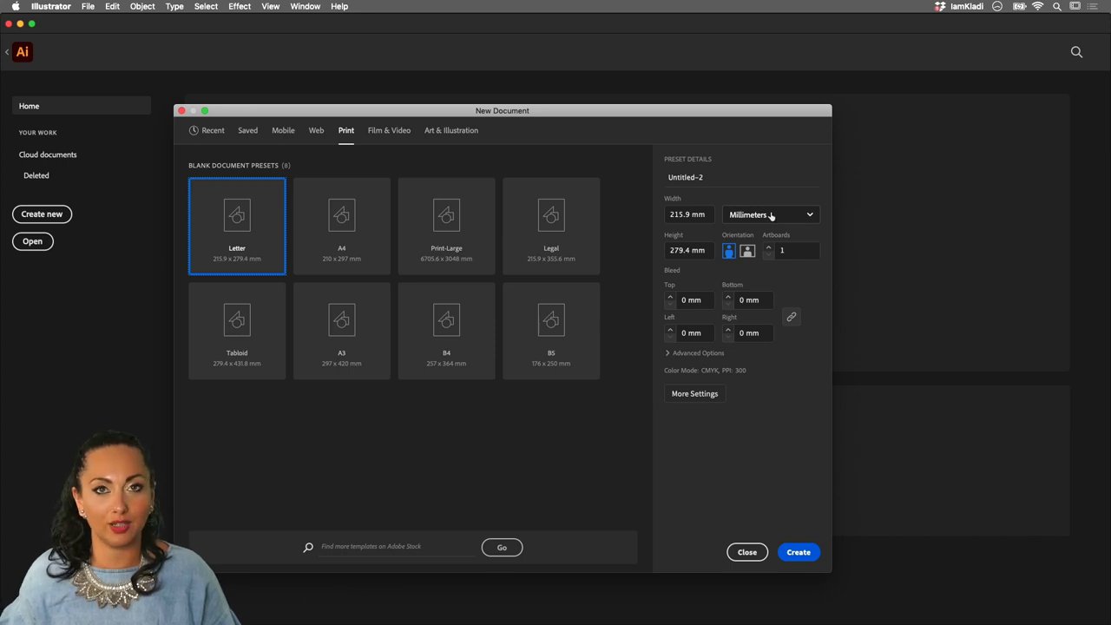
pyautogui.click(771, 216)
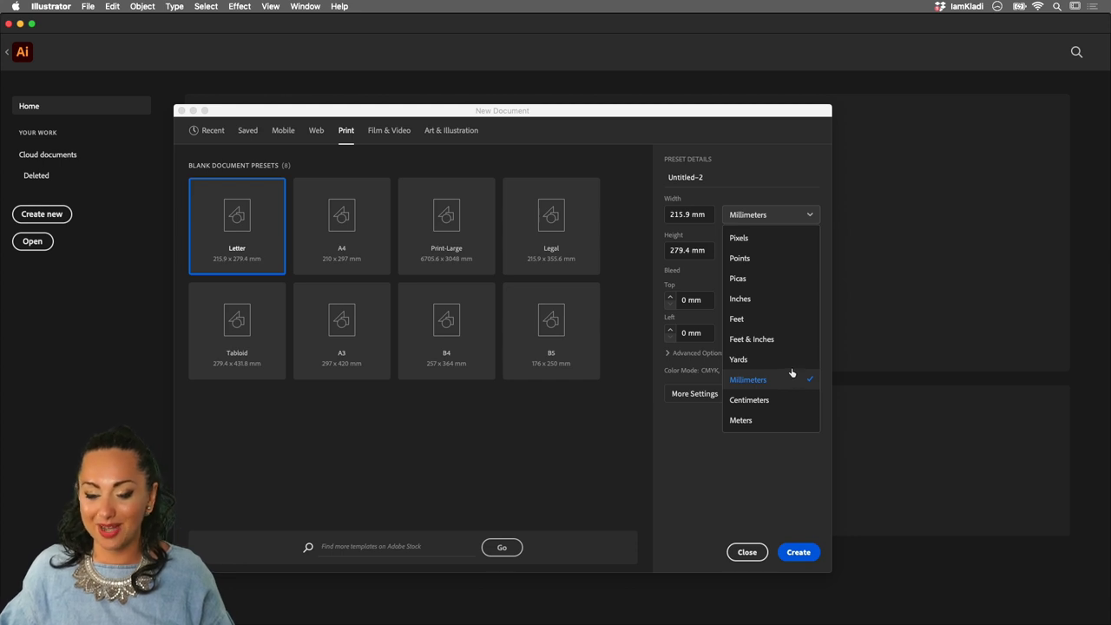
pyautogui.click(775, 300)
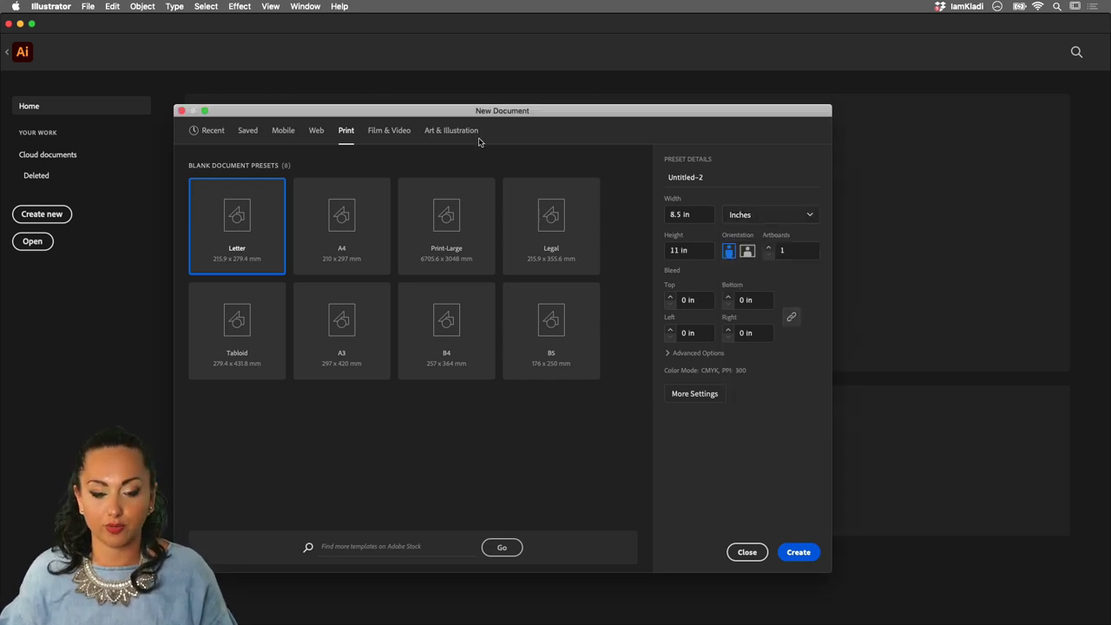
pyautogui.click(320, 130)
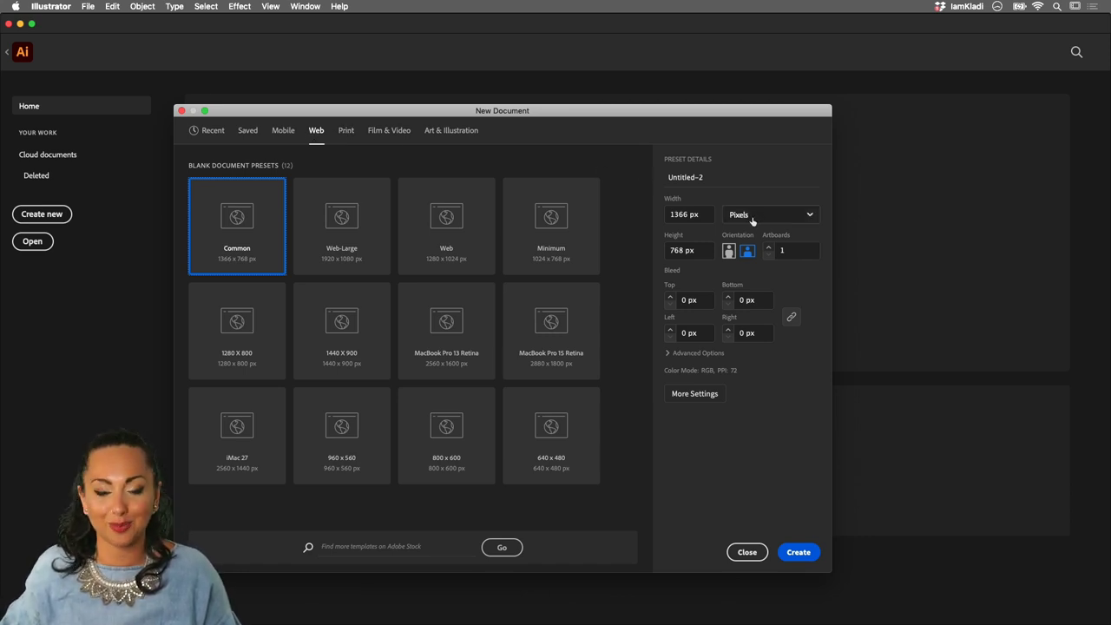
# - Set width and height to 1080 px, name it 'Logo animation', and create it
pyautogui.doubleClick(678, 215)
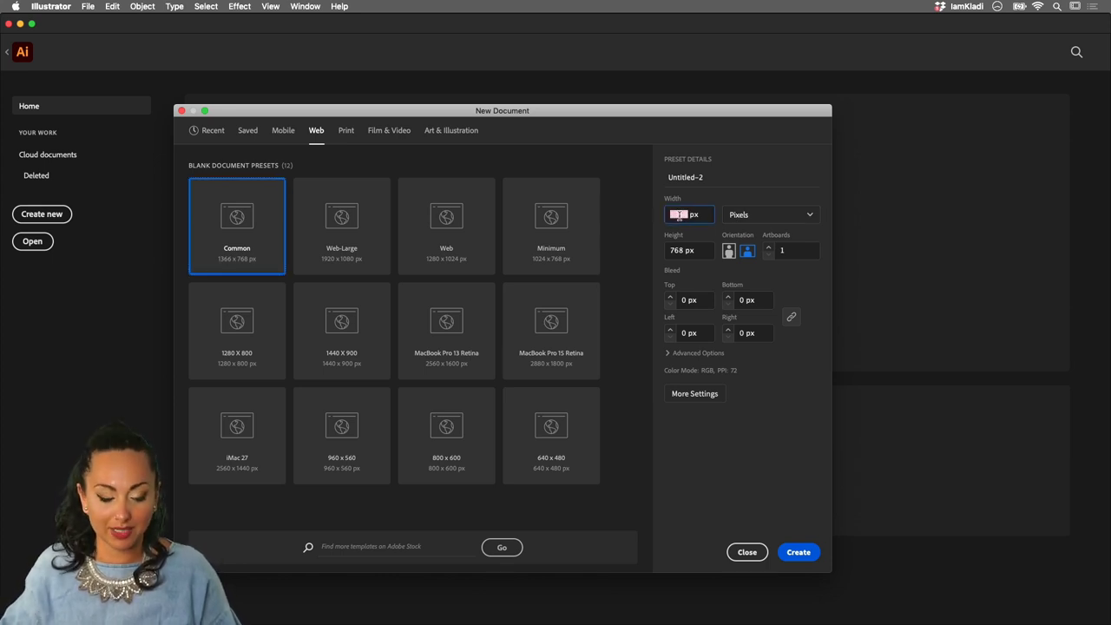
pyautogui.write('1080')
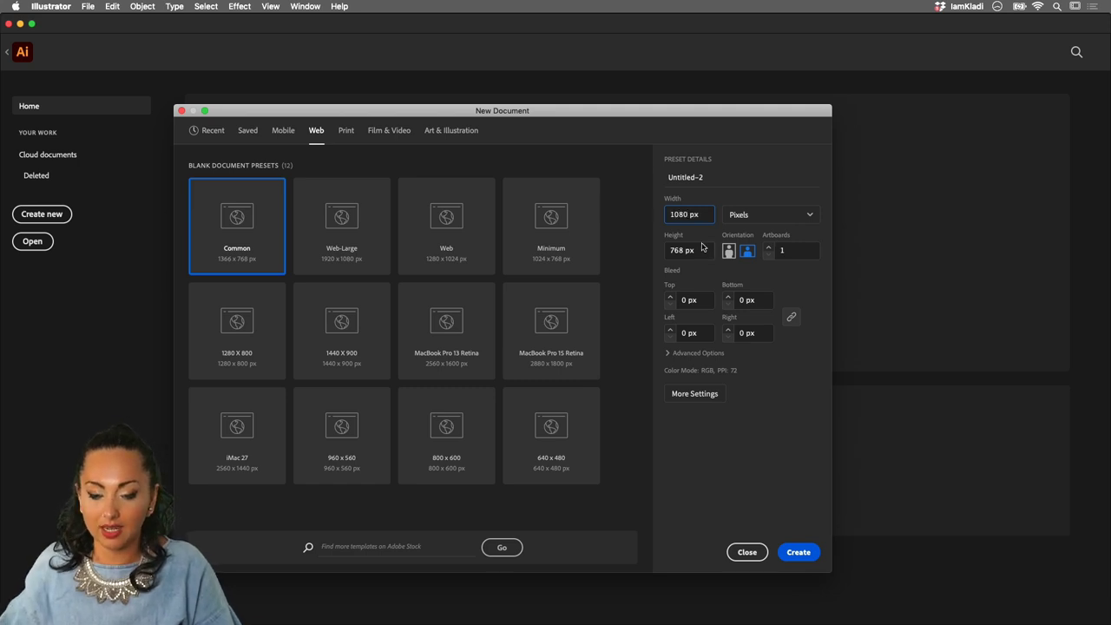
pyautogui.doubleClick(678, 251)
pyautogui.write('1080')
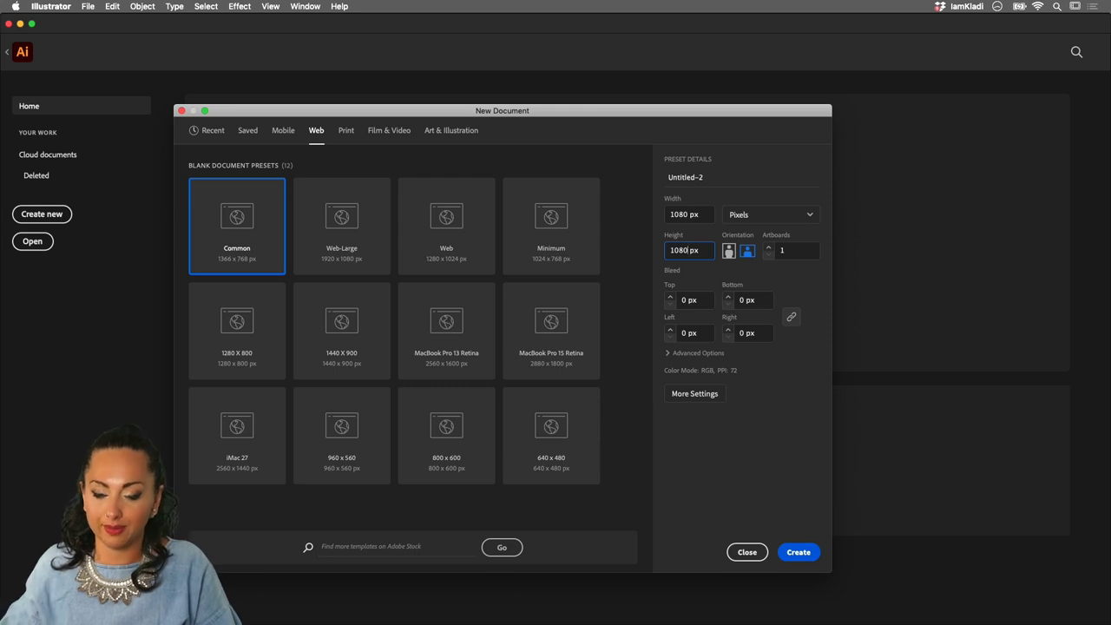
pyautogui.doubleClick(710, 179)
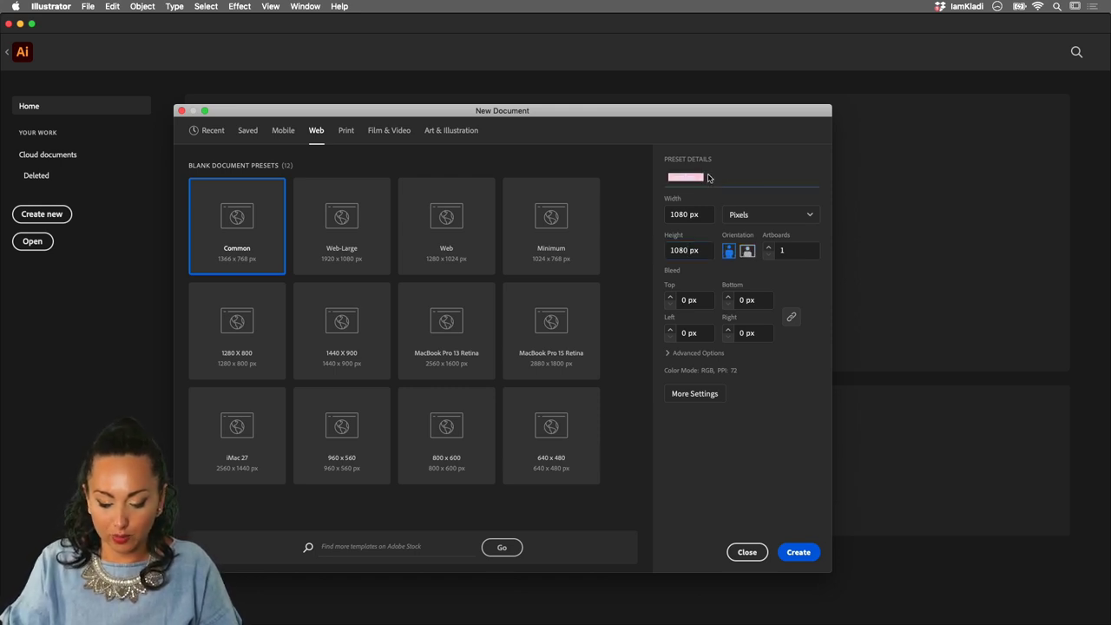
pyautogui.write('Logo animation')
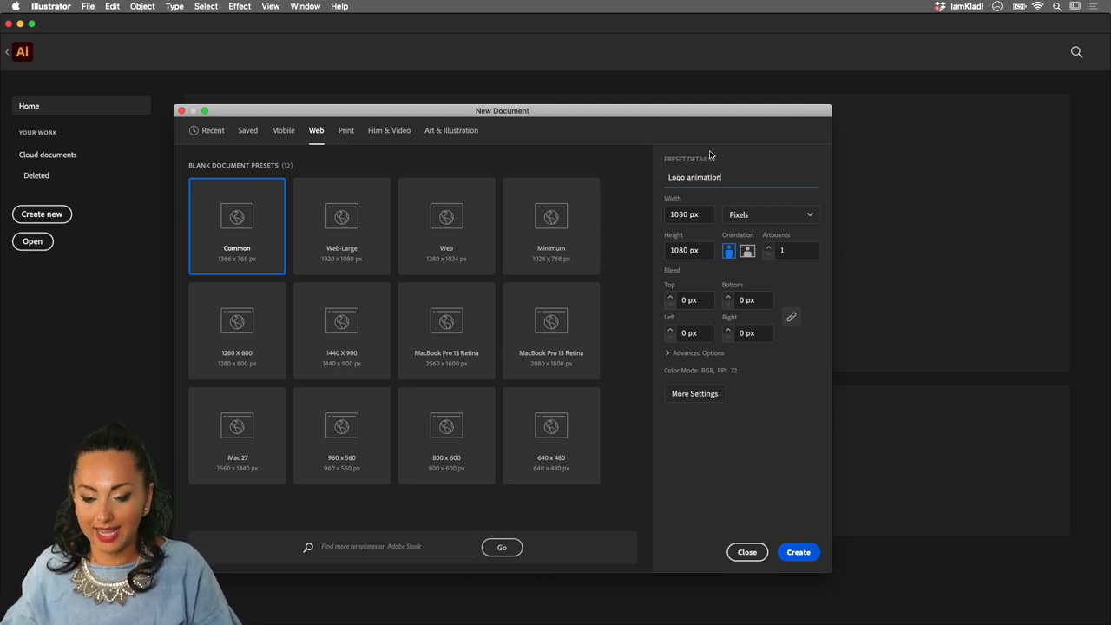
pyautogui.click(798, 554)
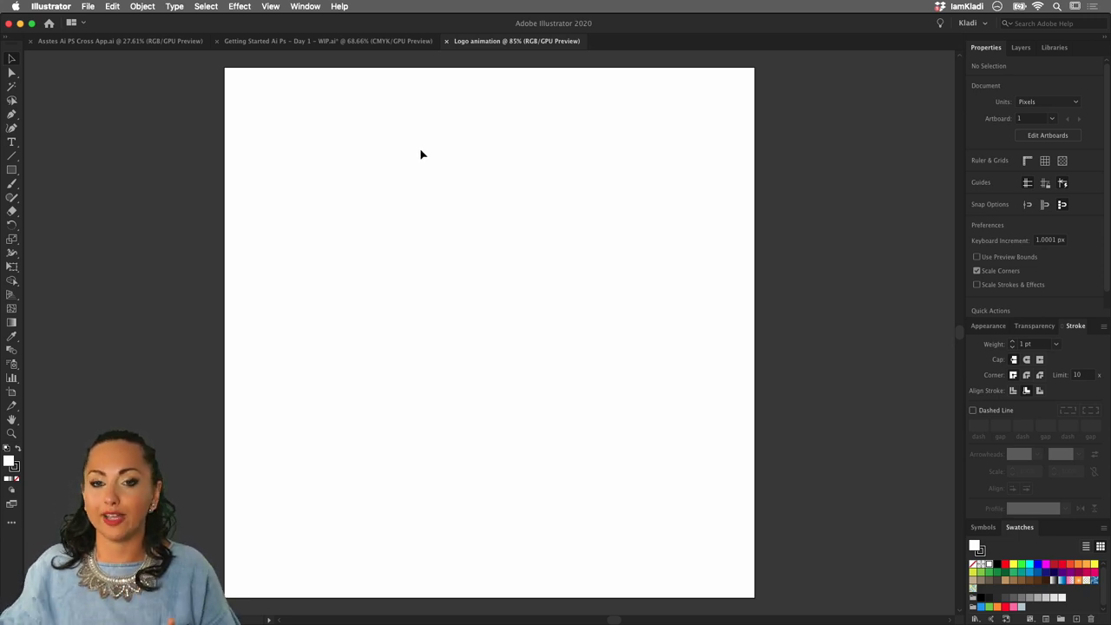
pyautogui.scroll(-5, 435, 162)
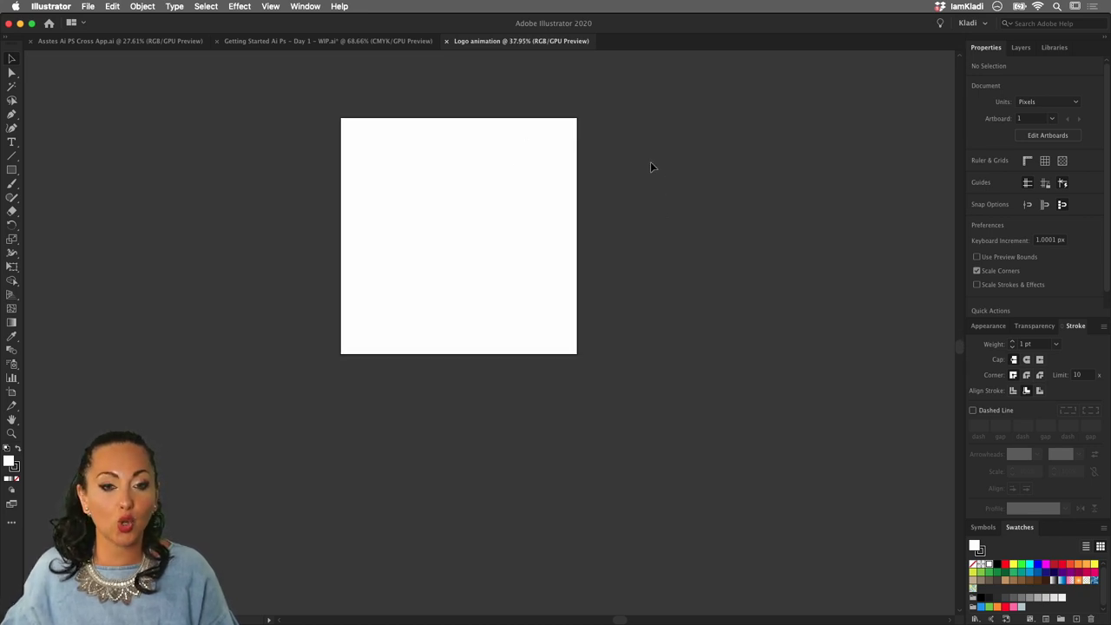
# - Draw a tall 311 × 445 px rectangle and move it to the artboard's upper left
pyautogui.click(11, 169)
pyautogui.moveTo(244, 169)
pyautogui.mouseDown()
pyautogui.moveTo(243, 197)
pyautogui.moveTo(313, 267)
pyautogui.mouseUp()
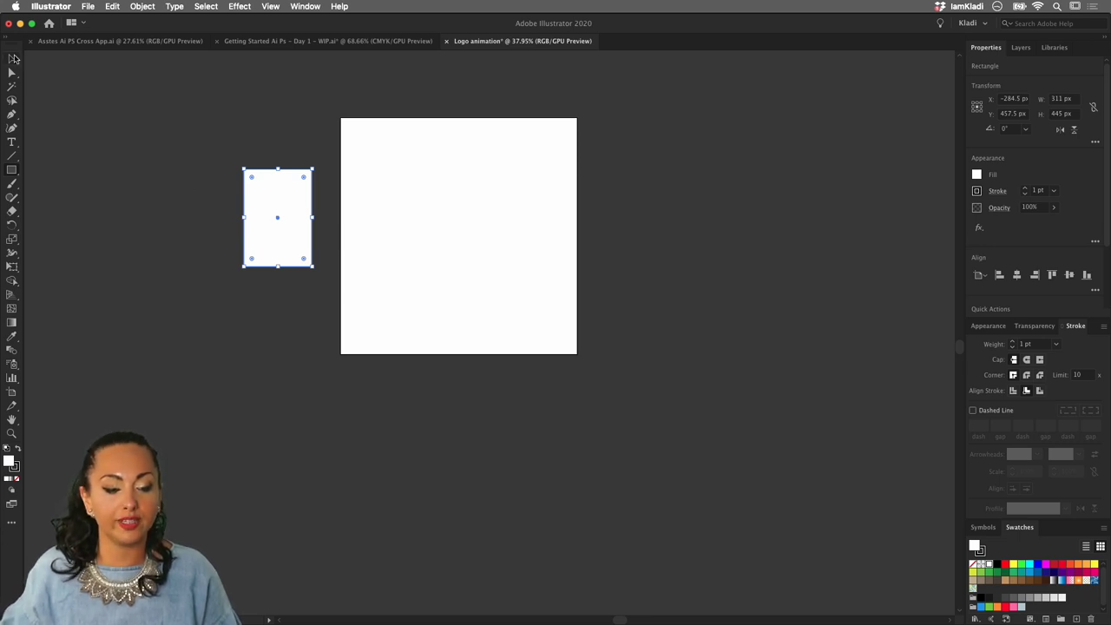
pyautogui.click(12, 58)
pyautogui.moveTo(300, 217); pyautogui.dragTo(423, 207)
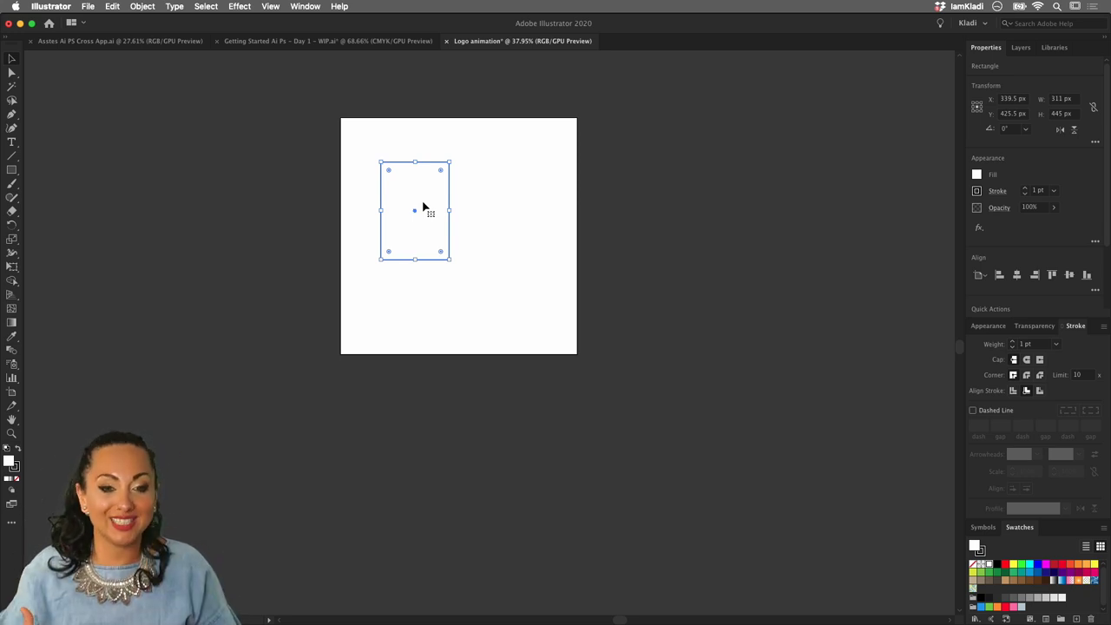
pyautogui.click(506, 193)
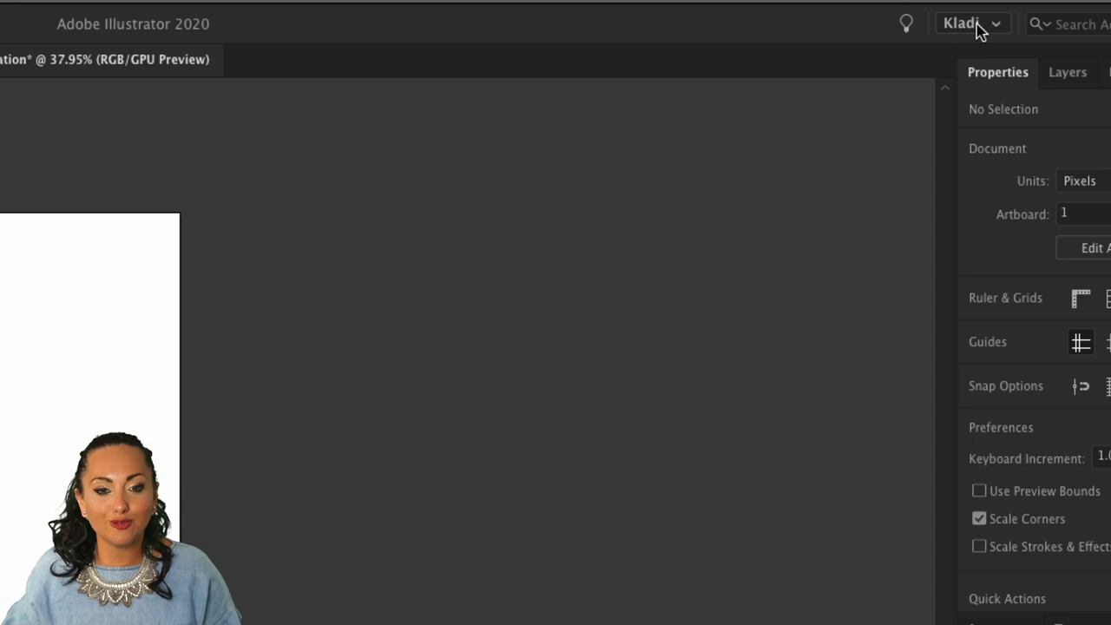
# - Select the Essentials workspace and apply Reset Essentials to restore its default panels
pyautogui.click(981, 28)
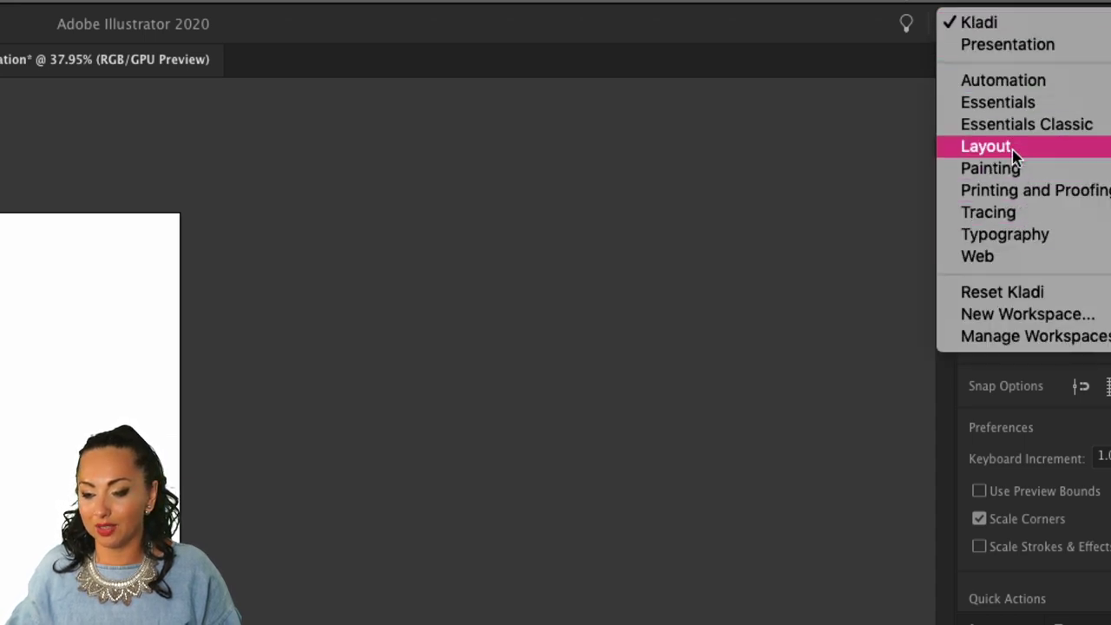
pyautogui.press('Escape')
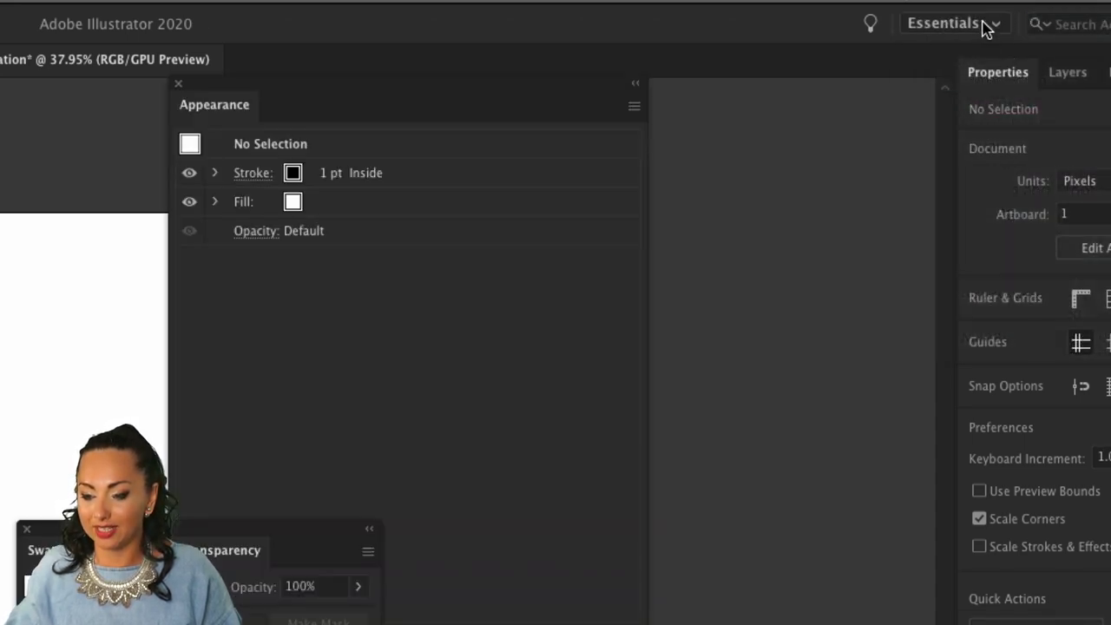
pyautogui.click(913, 30)
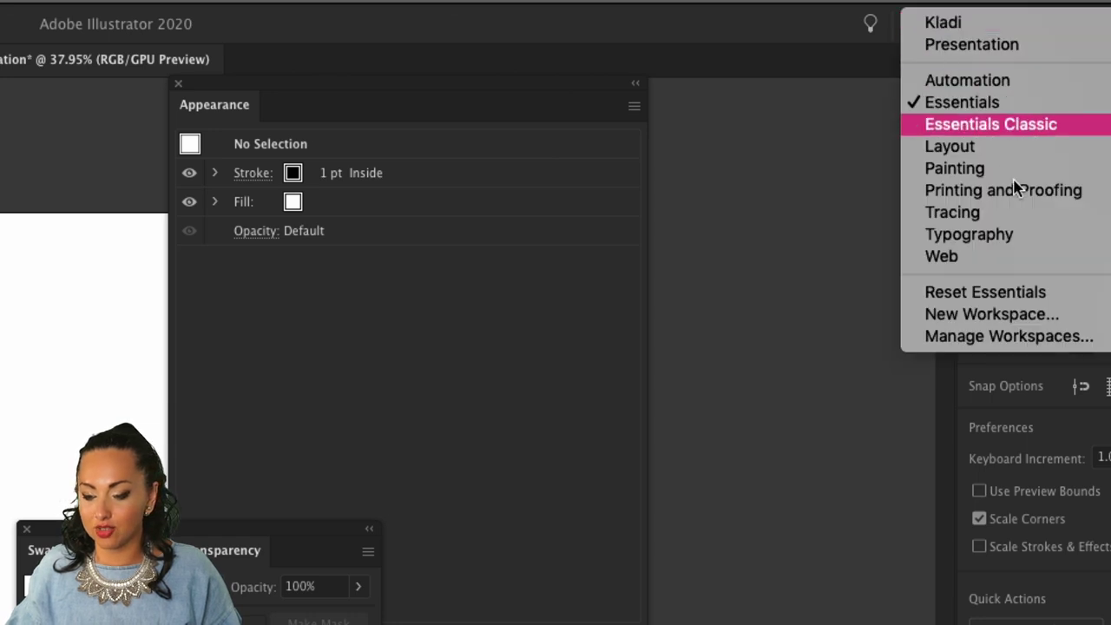
pyautogui.click(1029, 292)
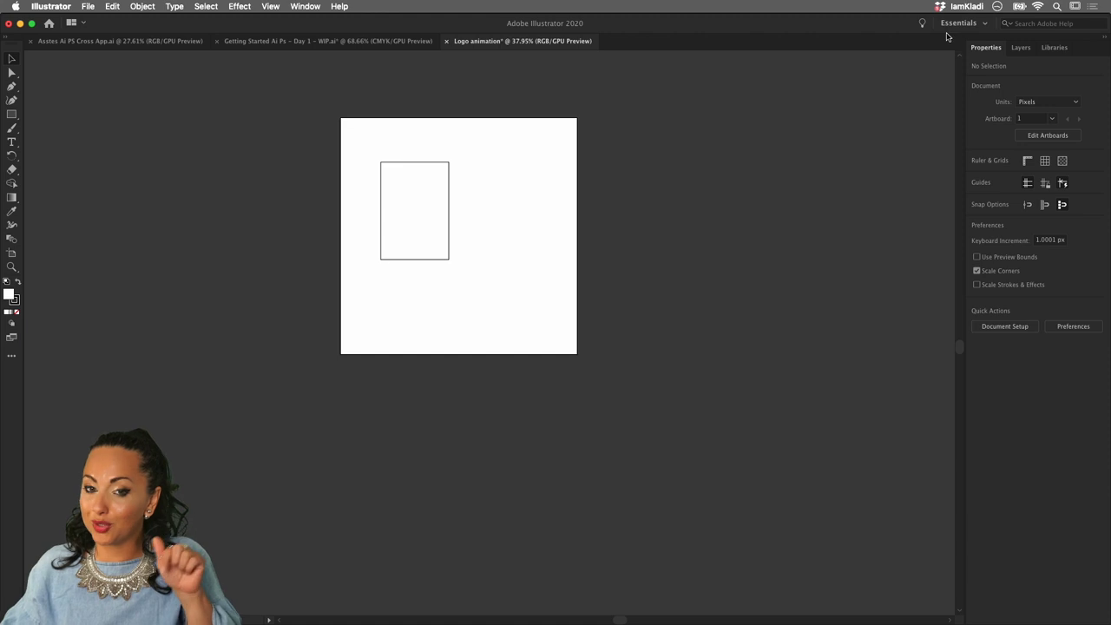
# - Show the Transform, Swatches and Libraries panels from the Window menu
pyautogui.click(306, 6)
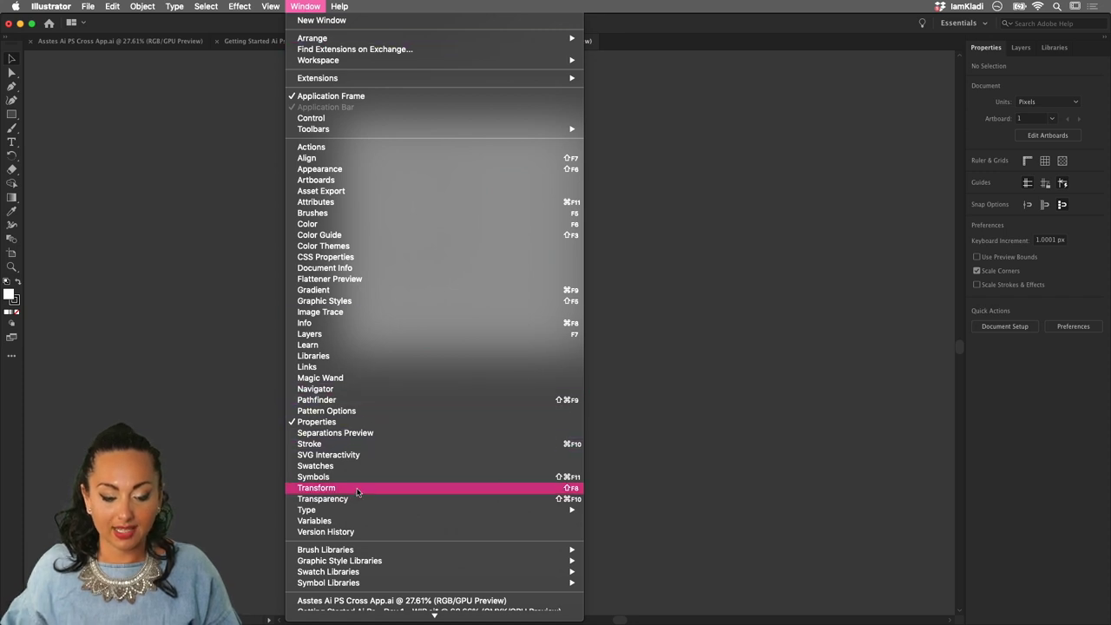
pyautogui.click(311, 489)
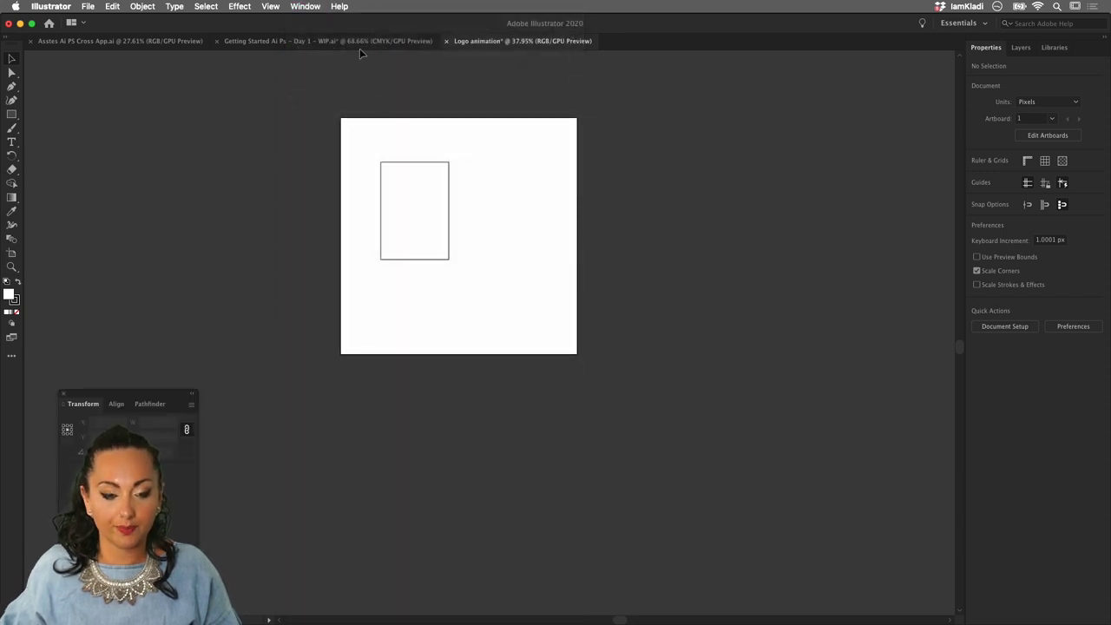
pyautogui.click(312, 6)
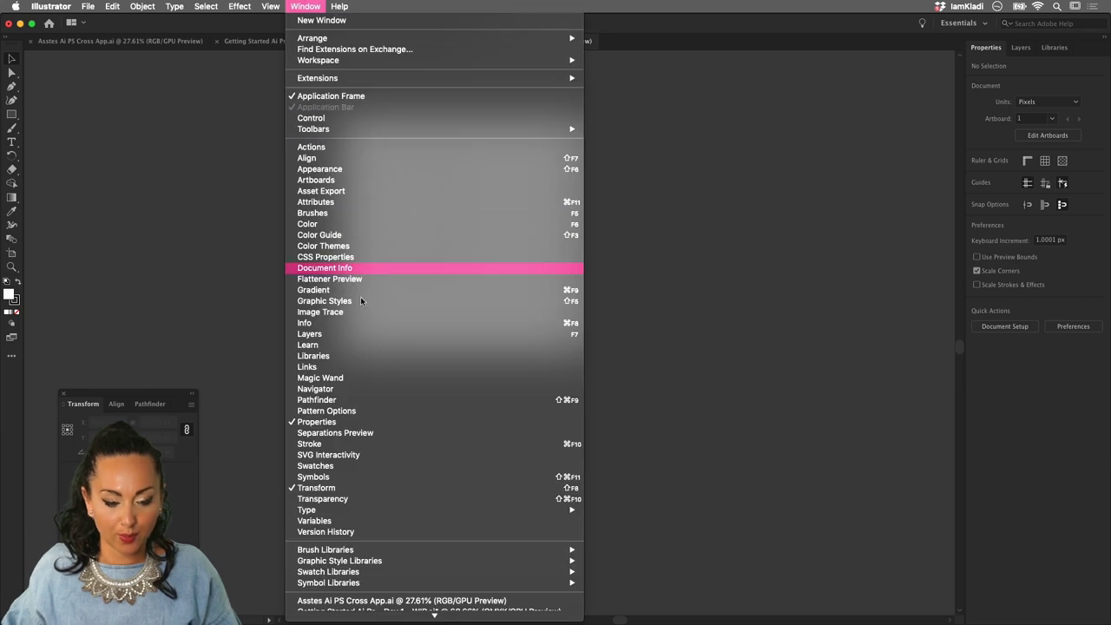
pyautogui.click(370, 466)
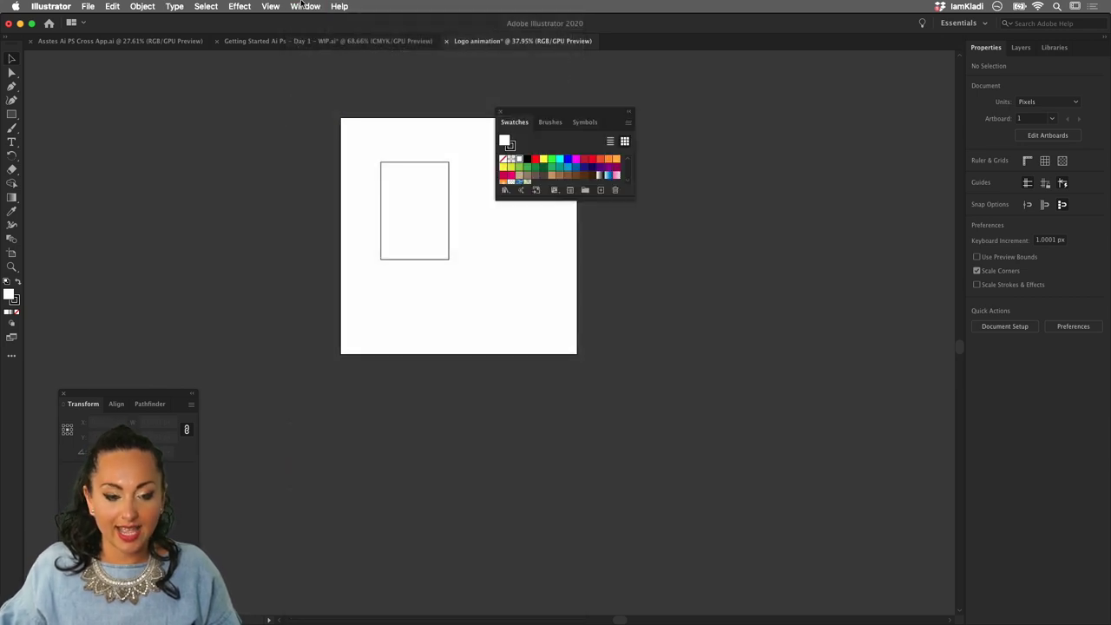
pyautogui.click(304, 6)
pyautogui.click(349, 356)
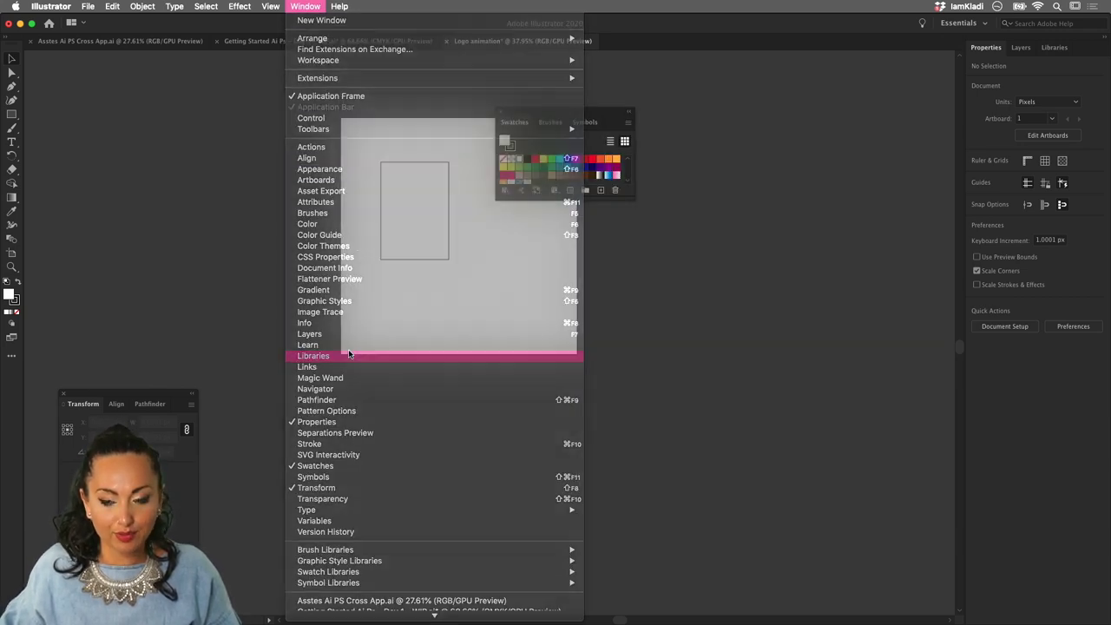
# - Pull the Libraries panel out of the right dock into a floating panel
pyautogui.click(392, 260)
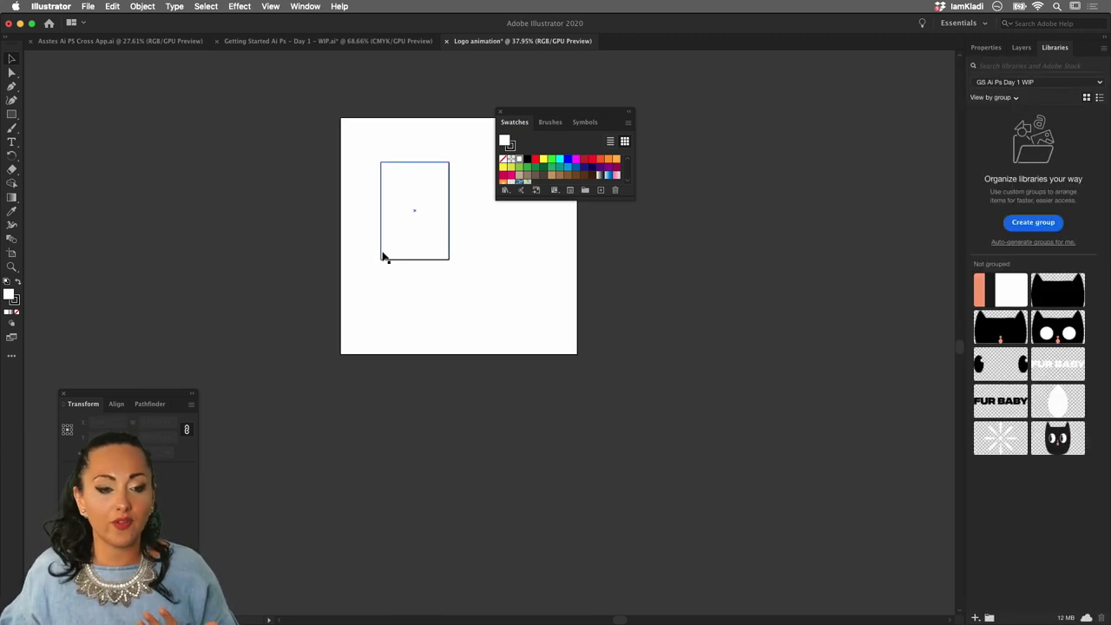
pyautogui.click(797, 93)
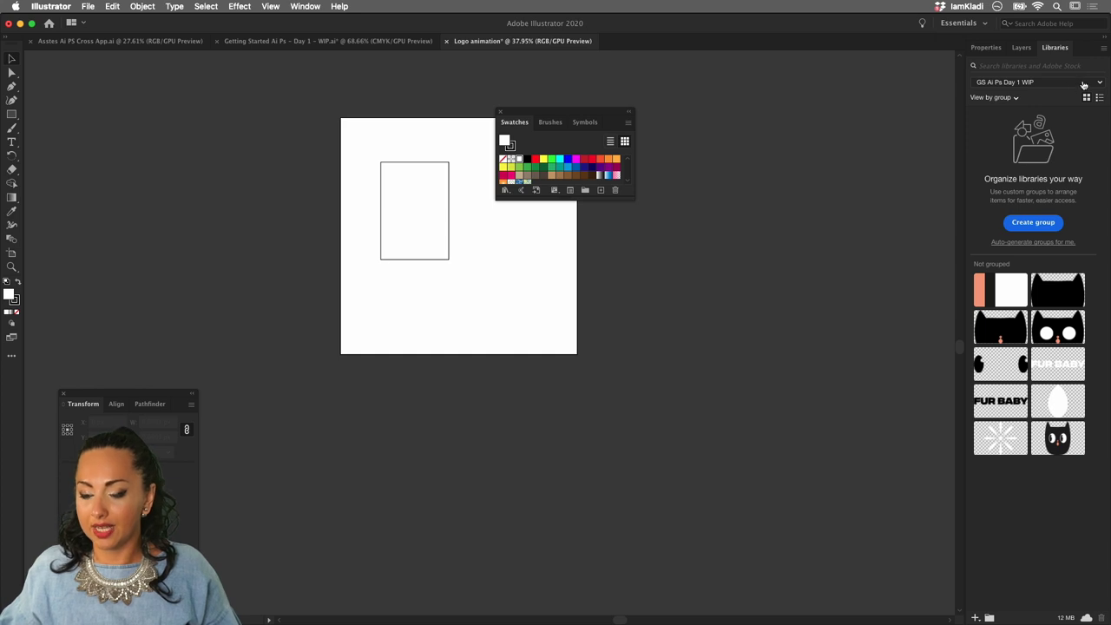
pyautogui.moveTo(1058, 50); pyautogui.dragTo(686, 115)
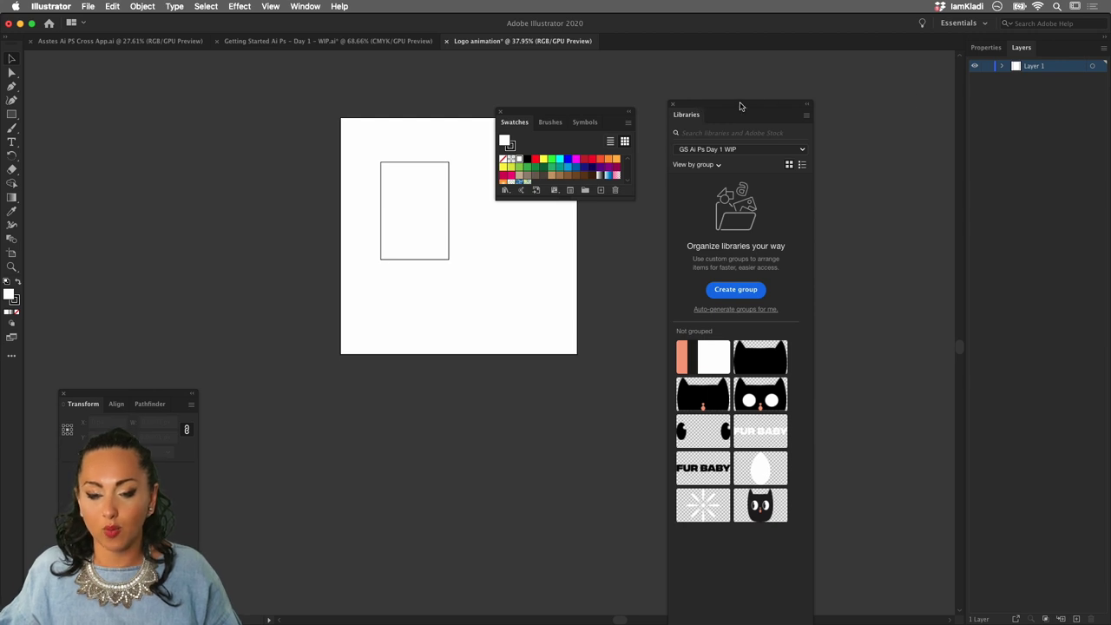
# - Show the Appearance panel below Swatches and dock Libraries back into the right column
pyautogui.click(296, 6)
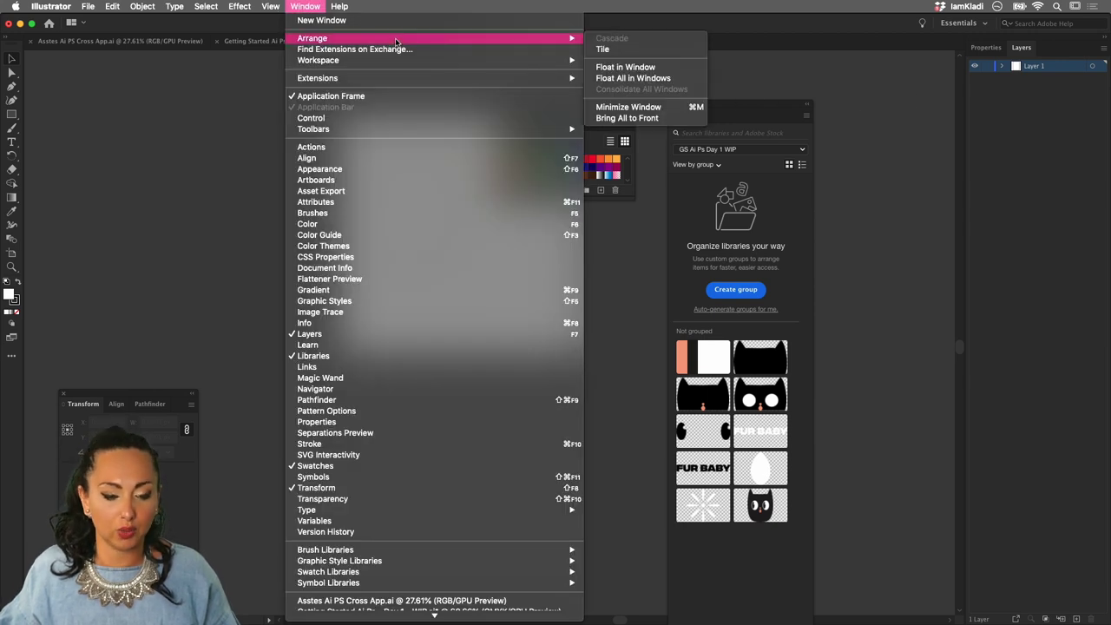
pyautogui.click(376, 168)
pyautogui.moveTo(469, 198); pyautogui.dragTo(532, 206)
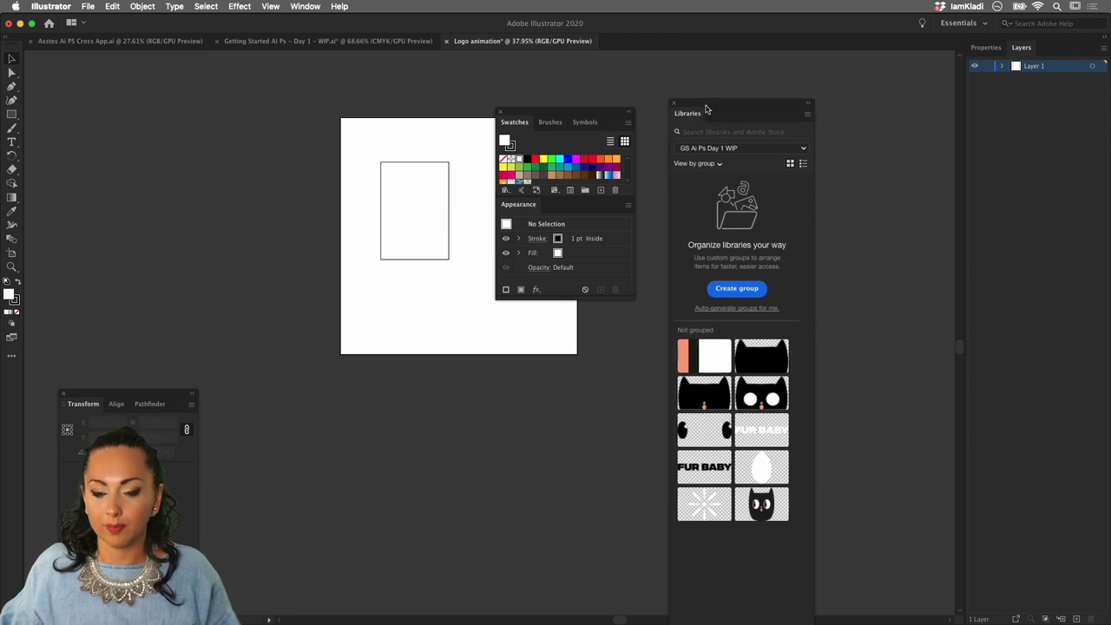
pyautogui.moveTo(707, 106); pyautogui.dragTo(1046, 54)
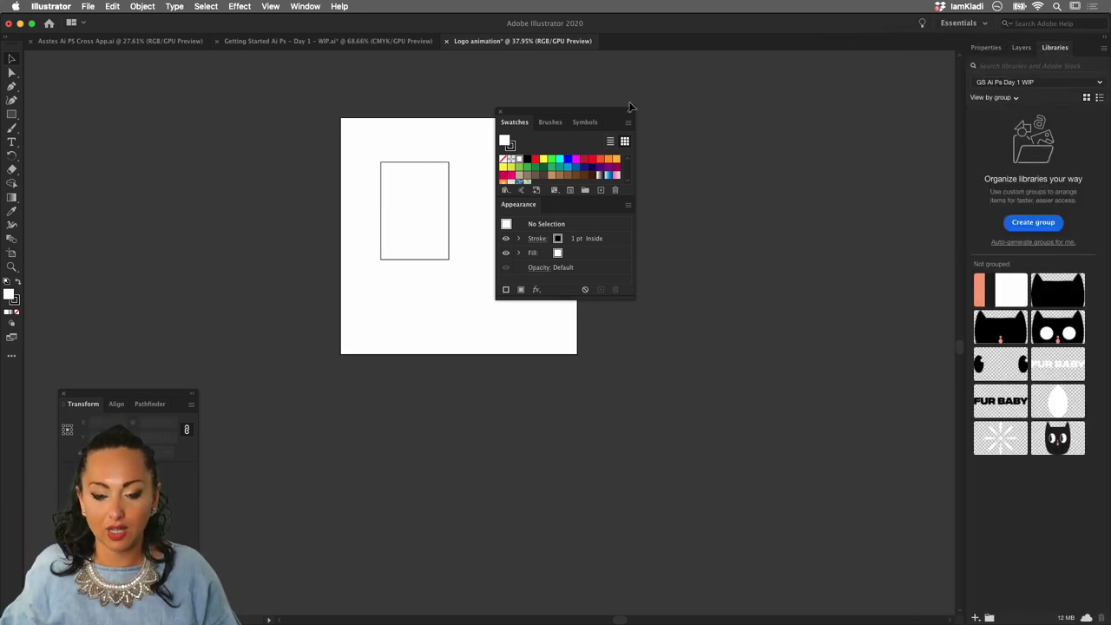
# - Move the Swatches/Appearance group beside the right-hand panels and dock the Transform group beneath it
pyautogui.moveTo(603, 111); pyautogui.dragTo(933, 39)
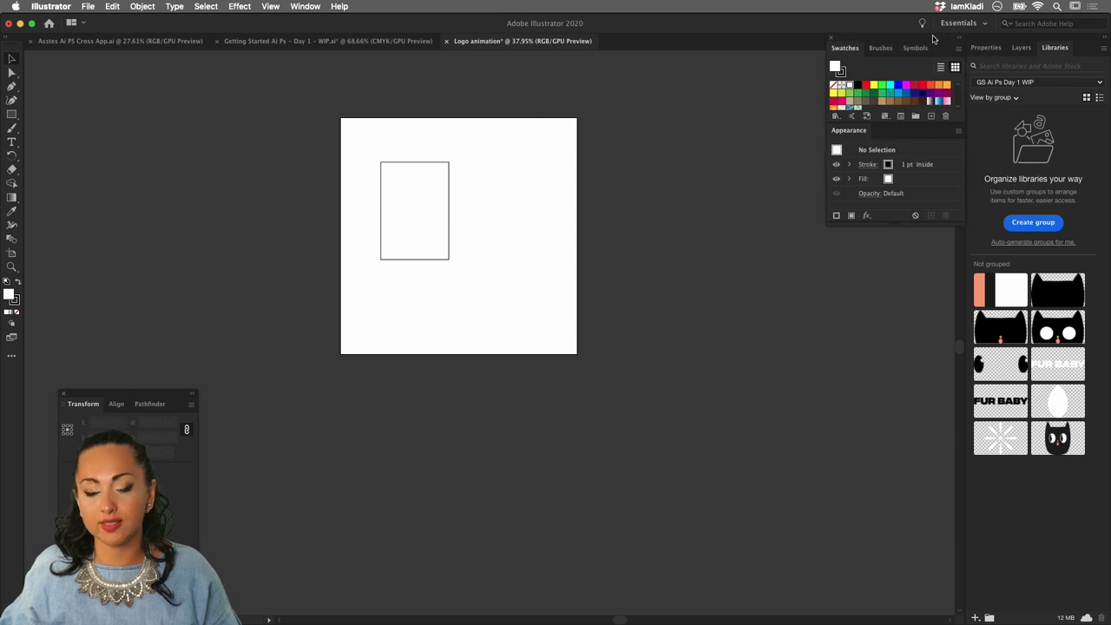
pyautogui.moveTo(107, 400); pyautogui.dragTo(875, 229)
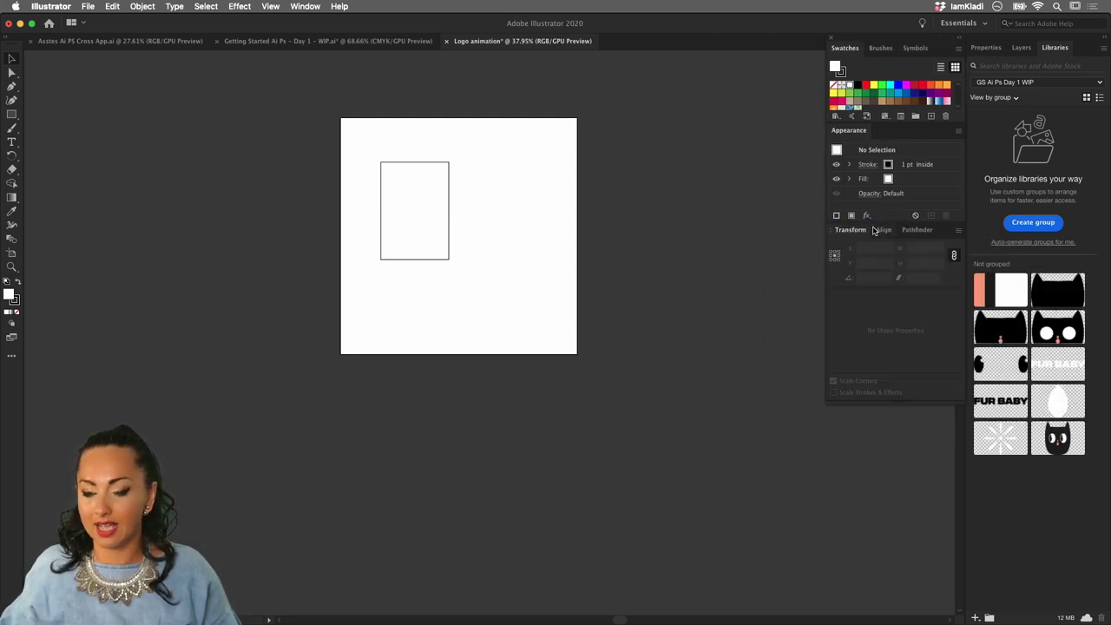
pyautogui.moveTo(860, 41); pyautogui.dragTo(851, 39)
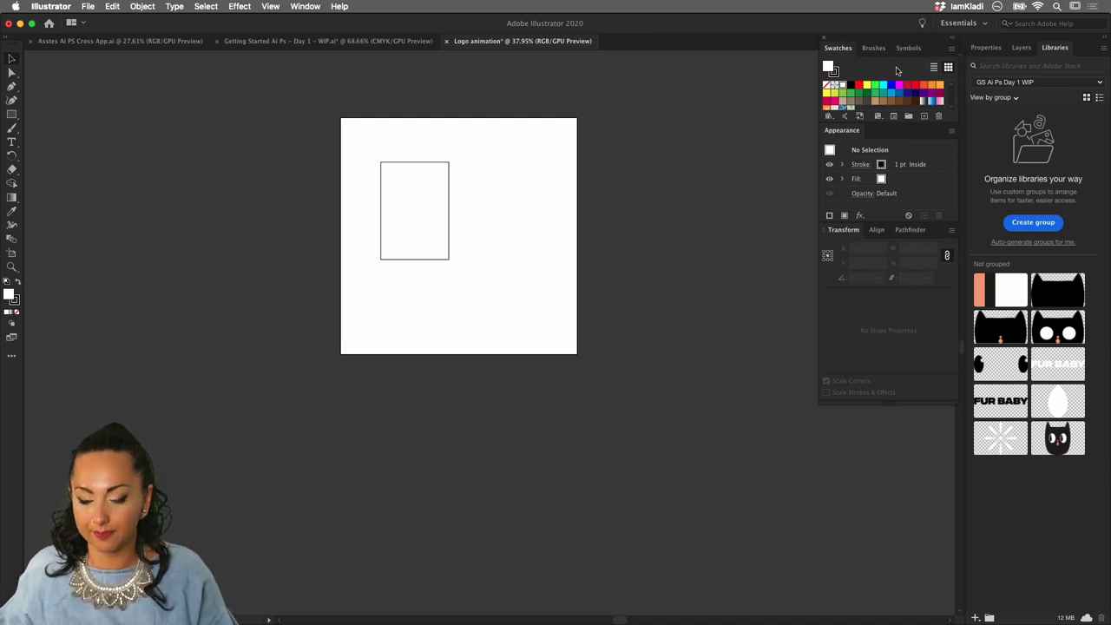
# - Tear off and close the Brushes panel, then dock Symbols at the bottom of the stack
pyautogui.click(874, 48)
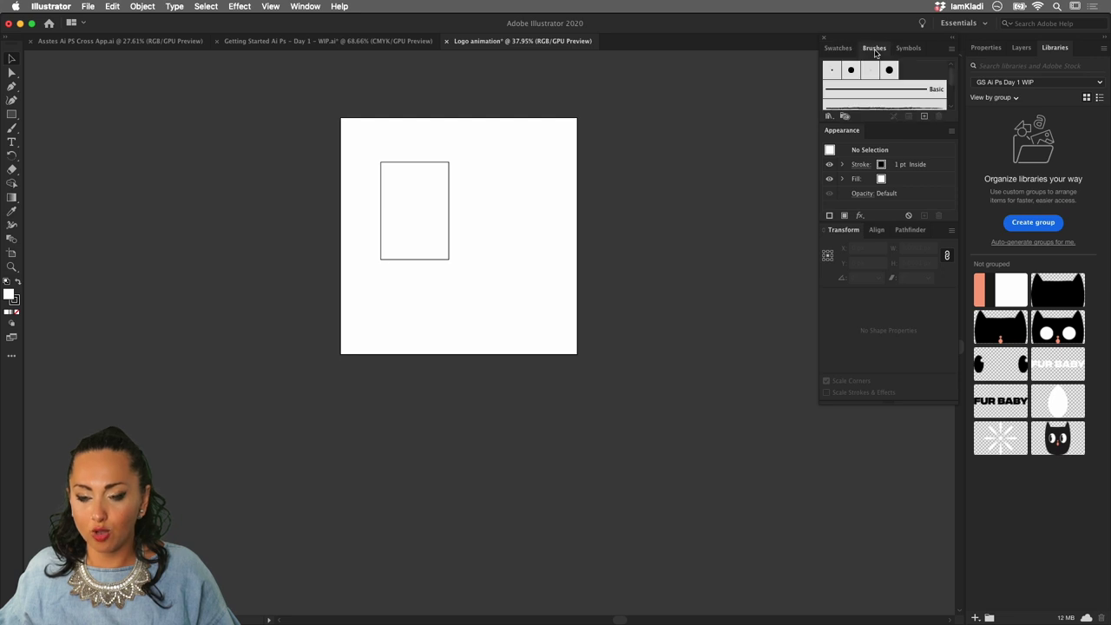
pyautogui.moveTo(876, 52)
pyautogui.mouseDown()
pyautogui.moveTo(589, 139)
pyautogui.moveTo(601, 139)
pyautogui.mouseUp()
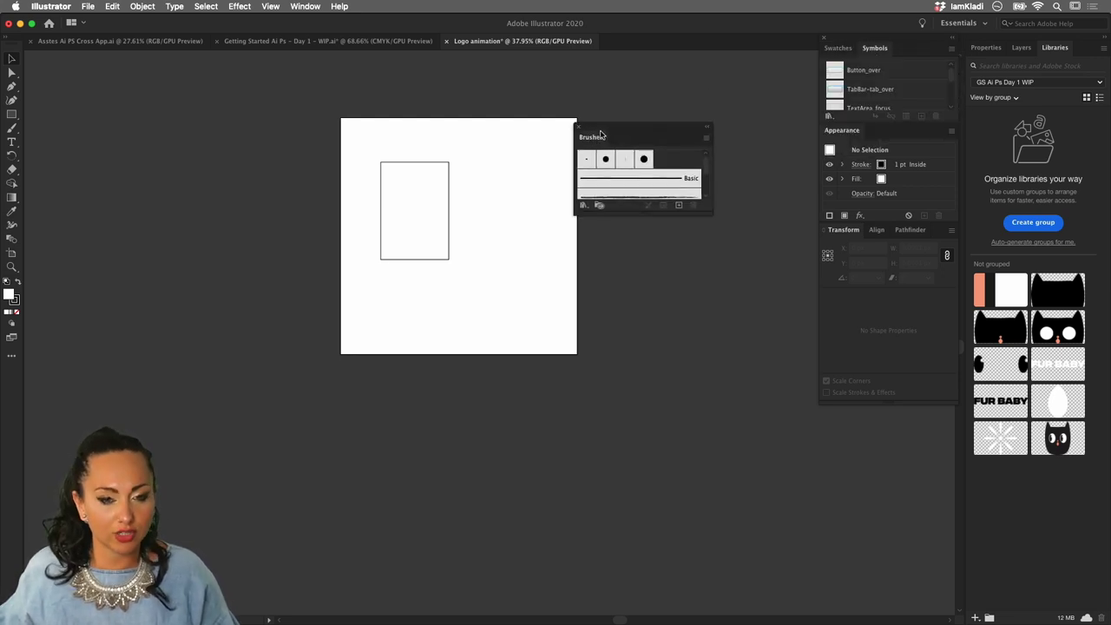
pyautogui.click(579, 127)
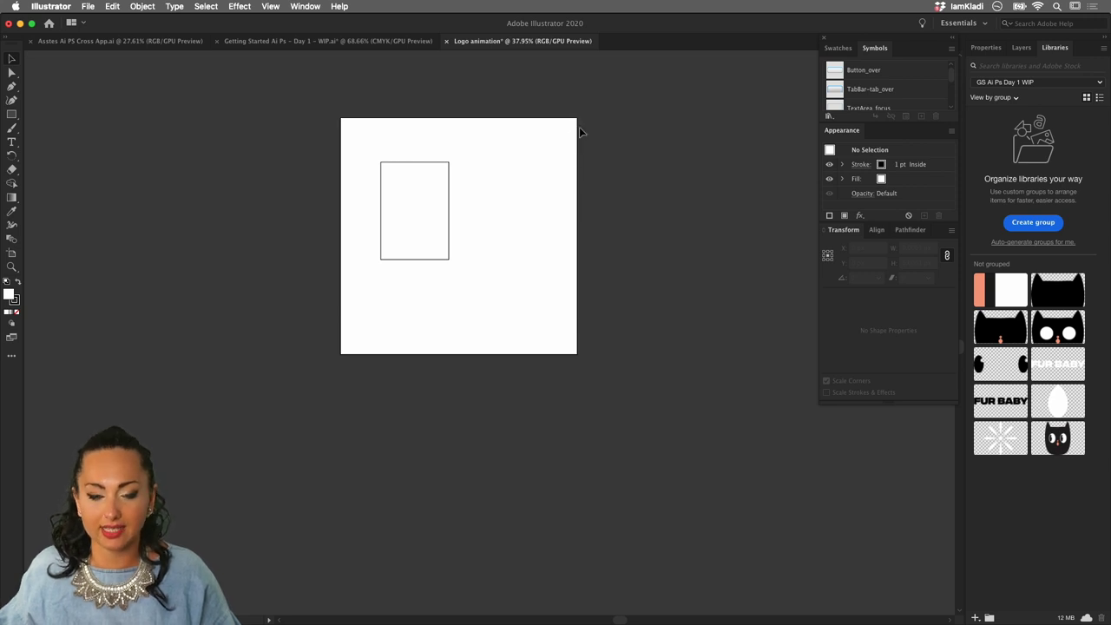
pyautogui.click(841, 48)
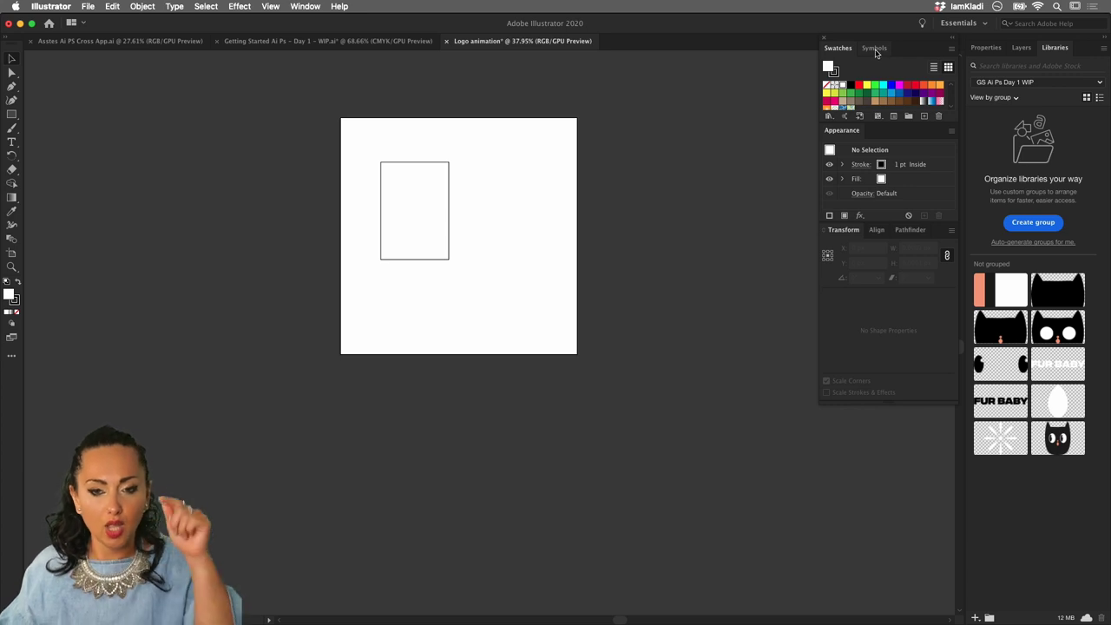
pyautogui.moveTo(879, 50); pyautogui.dragTo(869, 403)
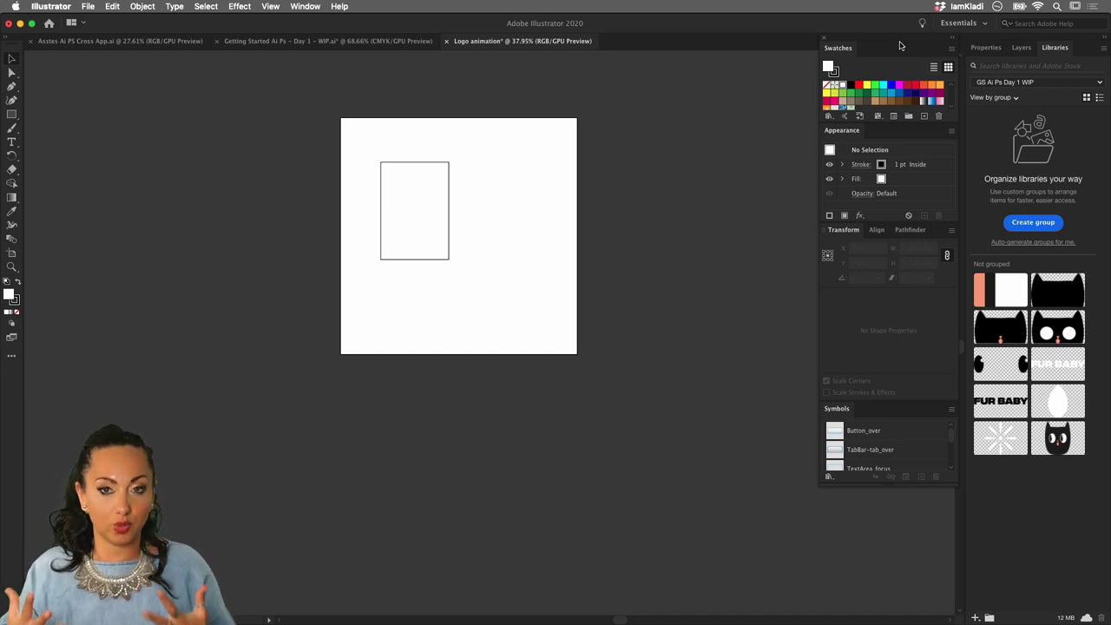
# - Save the current panel layout as a new workspace named 'Test 01'
pyautogui.click(987, 27)
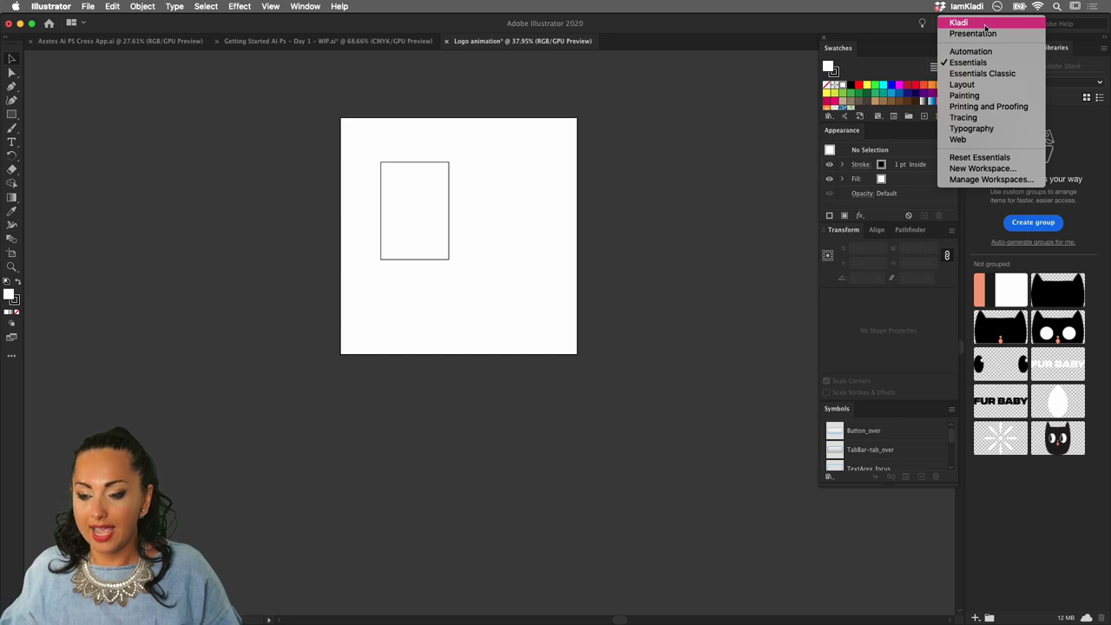
pyautogui.click(992, 174)
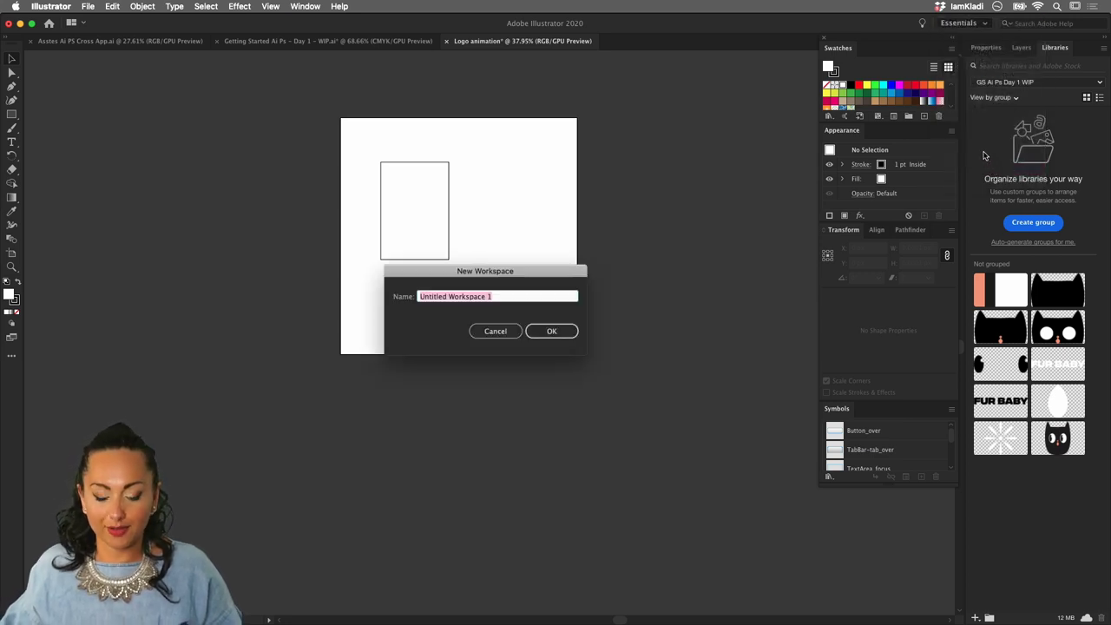
pyautogui.write('Tes')
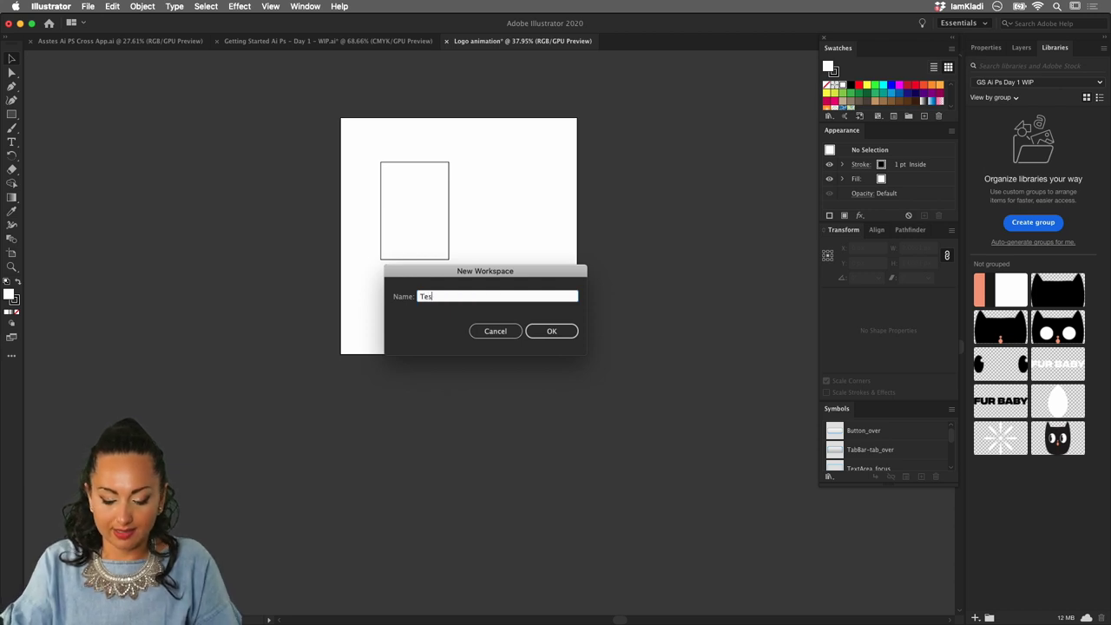
pyautogui.write('t 01')
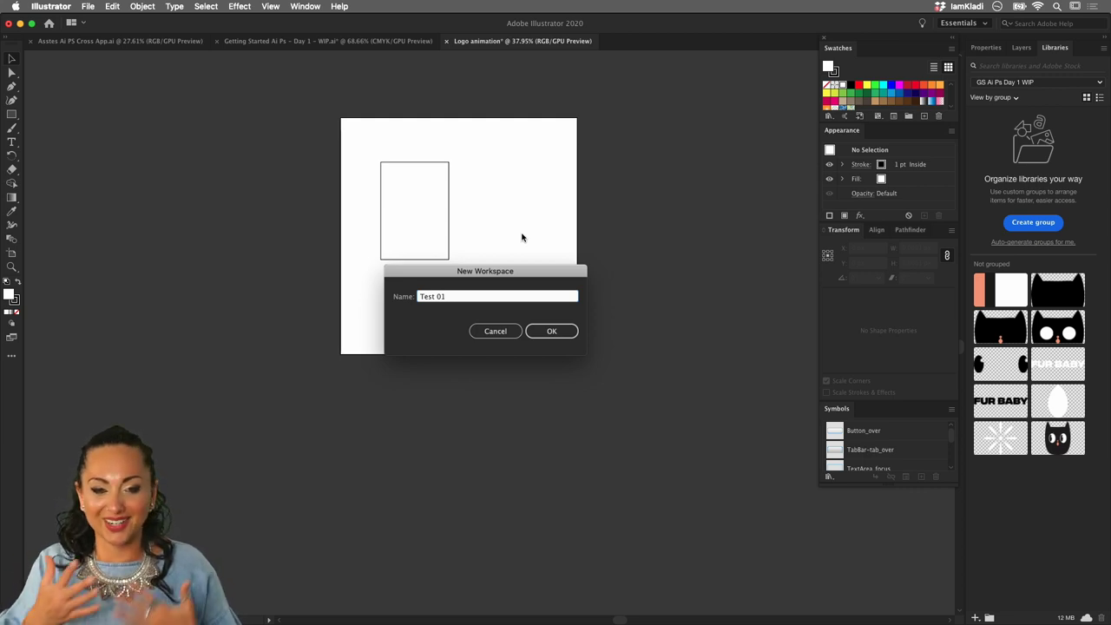
pyautogui.click(556, 334)
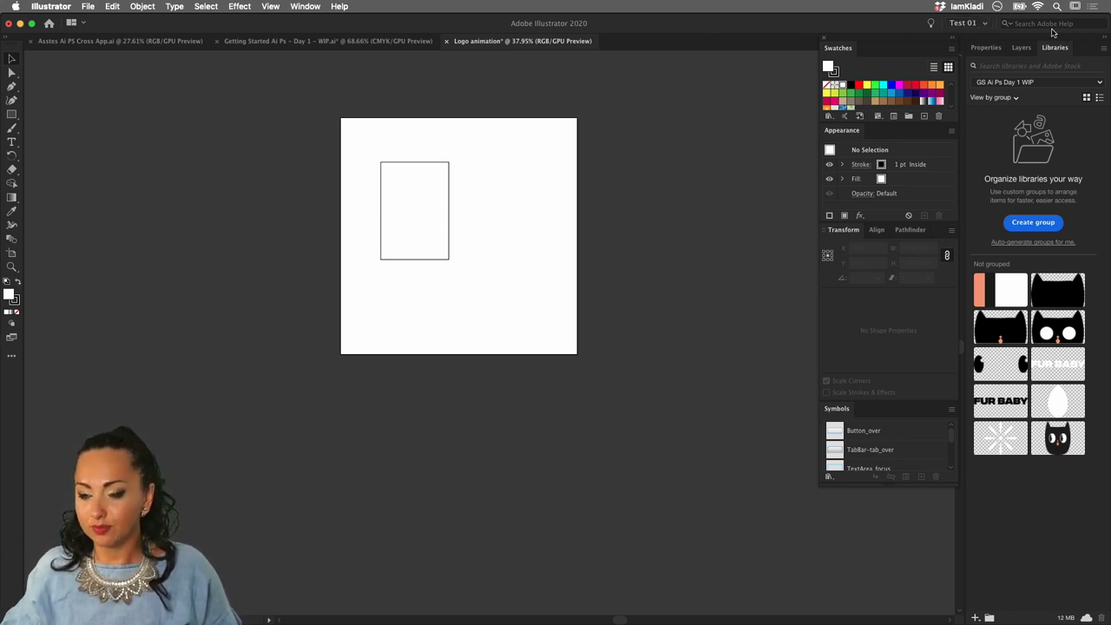
# - Cycle through the Properties, Layers and Libraries panel tabs
pyautogui.click(985, 48)
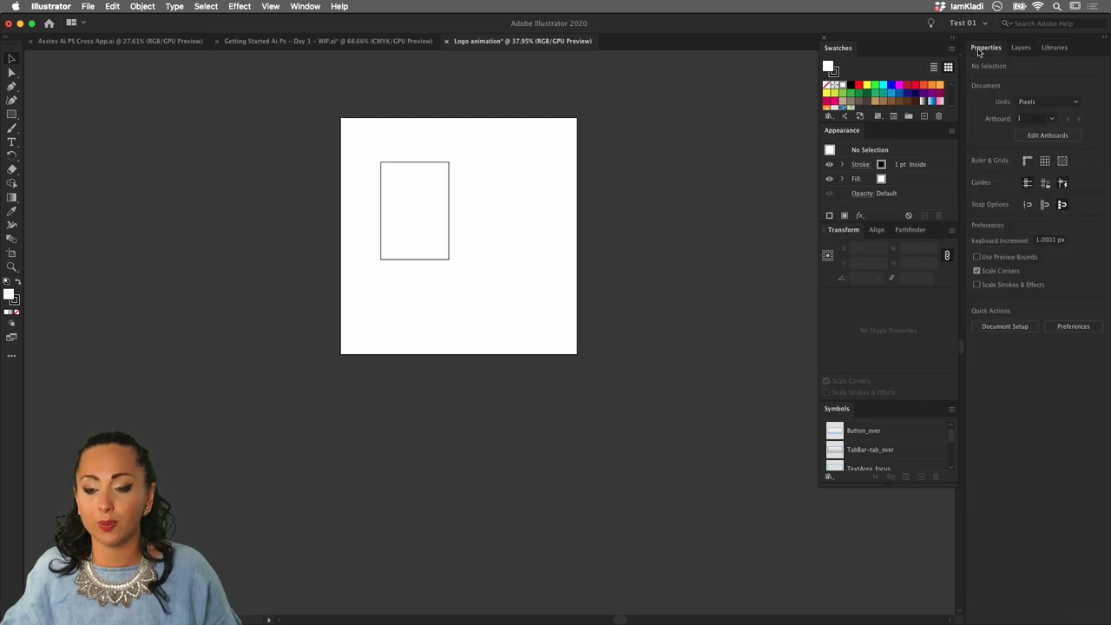
pyautogui.click(1022, 48)
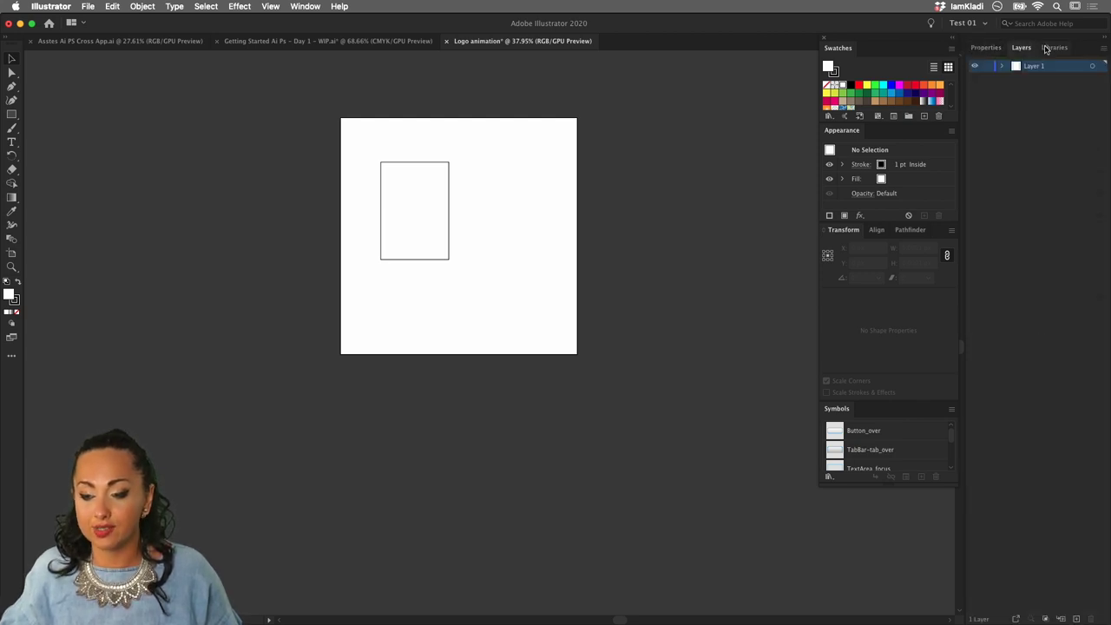
pyautogui.click(1055, 47)
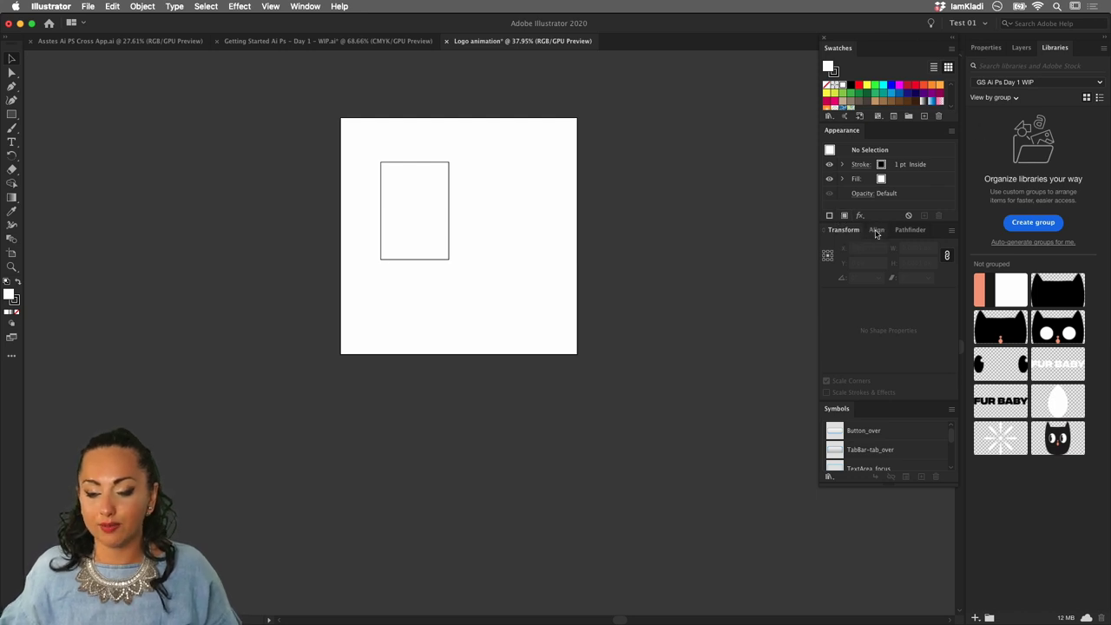
# - Float the Align, Transform and Swatches panels over the canvas, zoom in, and bring up the workspace list
pyautogui.moveTo(877, 230); pyautogui.dragTo(637, 183)
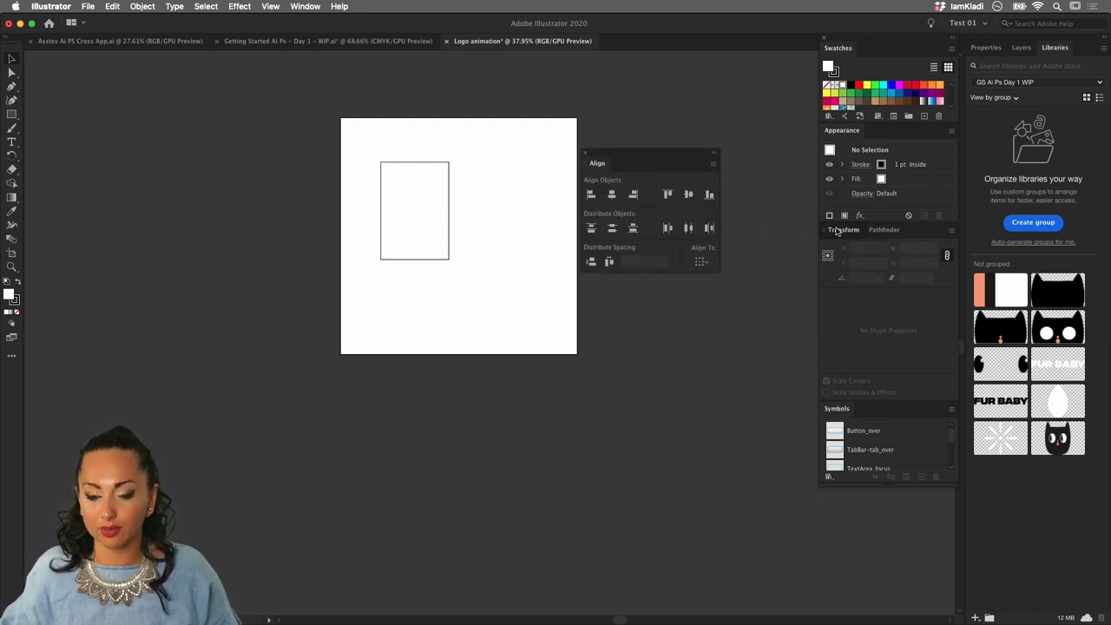
pyautogui.moveTo(843, 229); pyautogui.dragTo(430, 119)
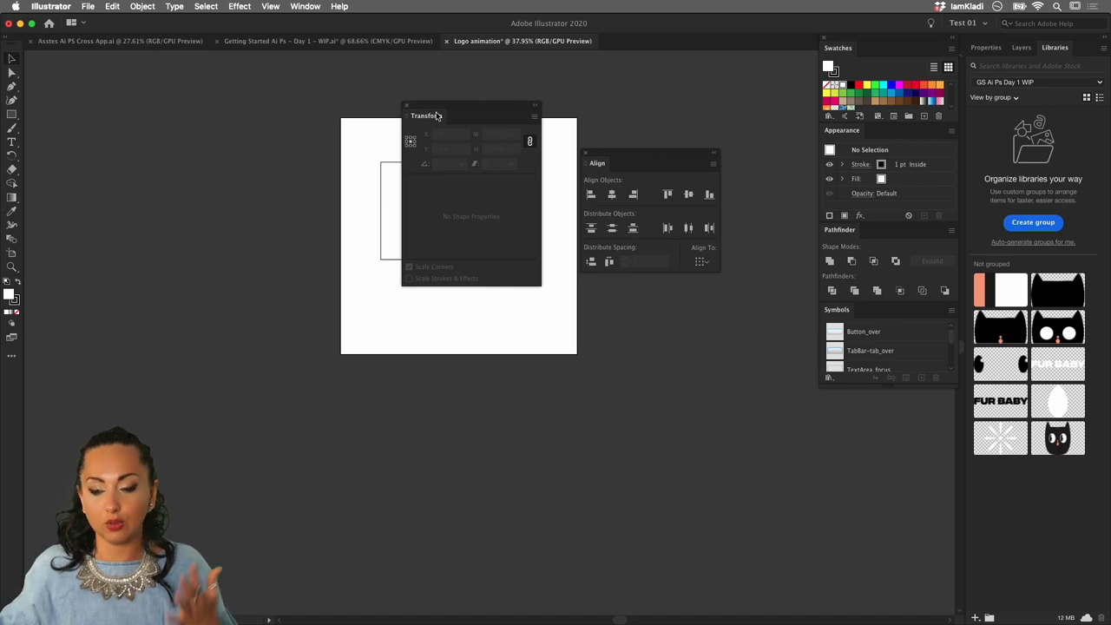
pyautogui.moveTo(838, 50); pyautogui.dragTo(322, 176)
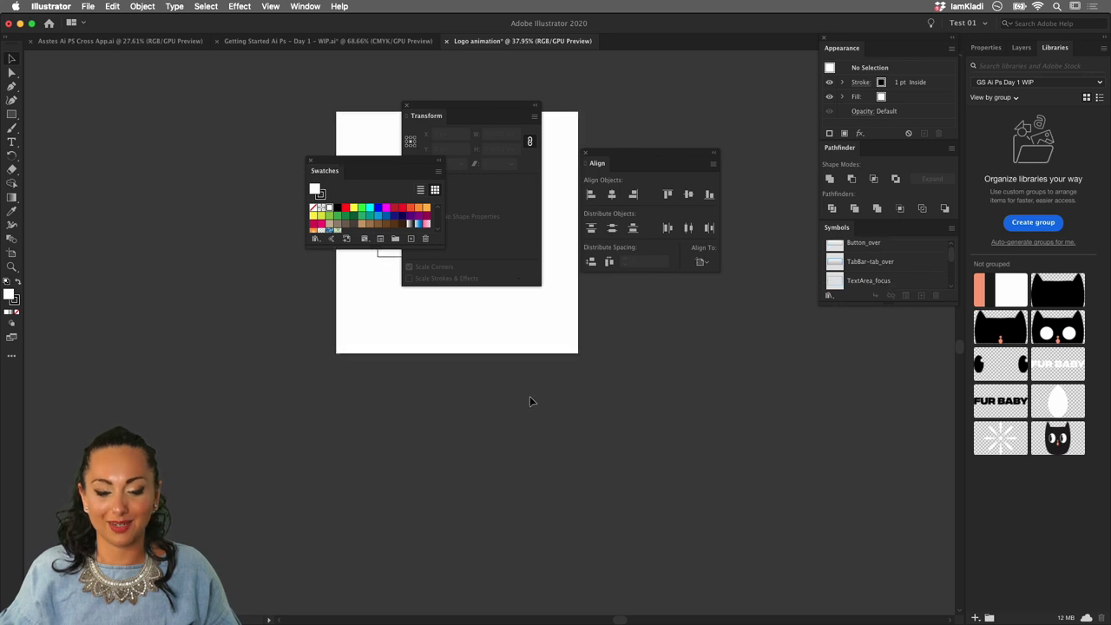
pyautogui.scroll(3, 530, 401)
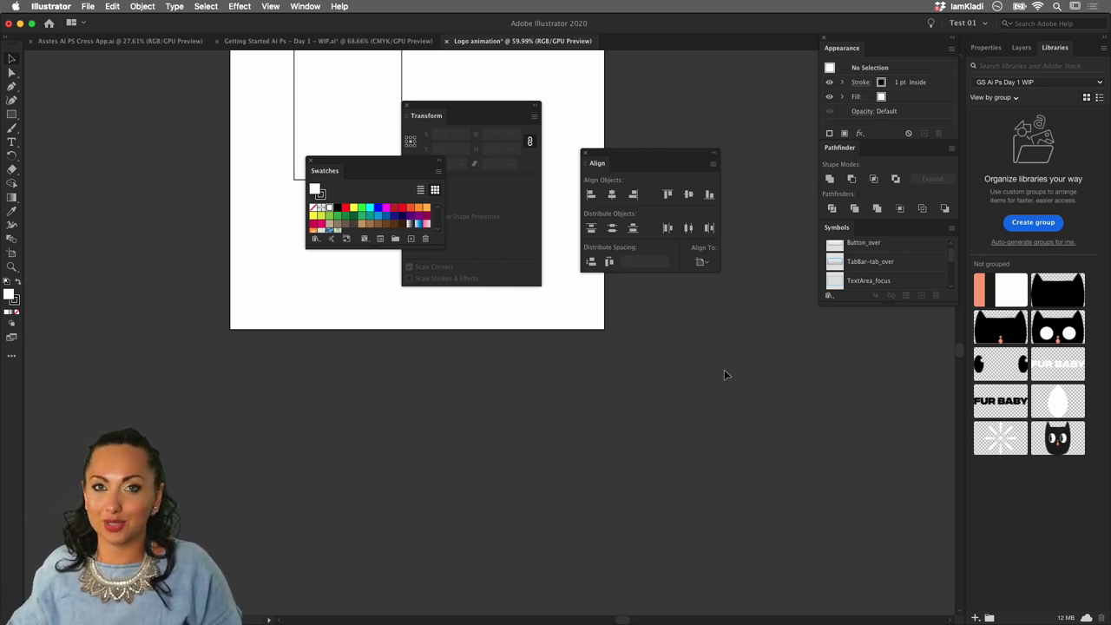
pyautogui.click(986, 26)
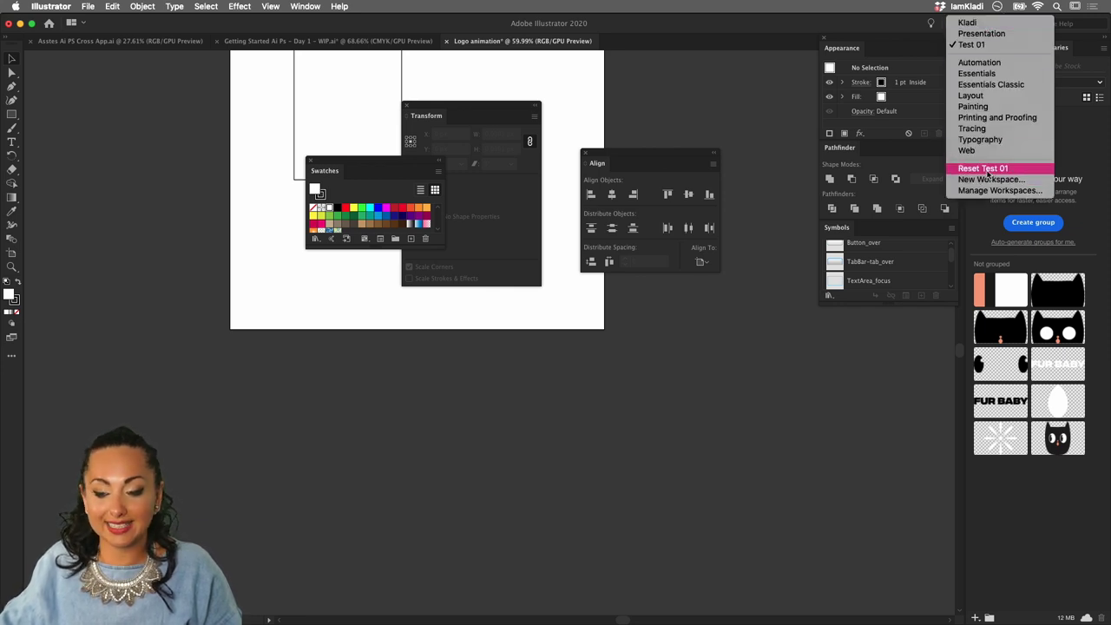
# - Reset the Test 01 workspace so the floating panels return to the dock
pyautogui.click(1020, 173)
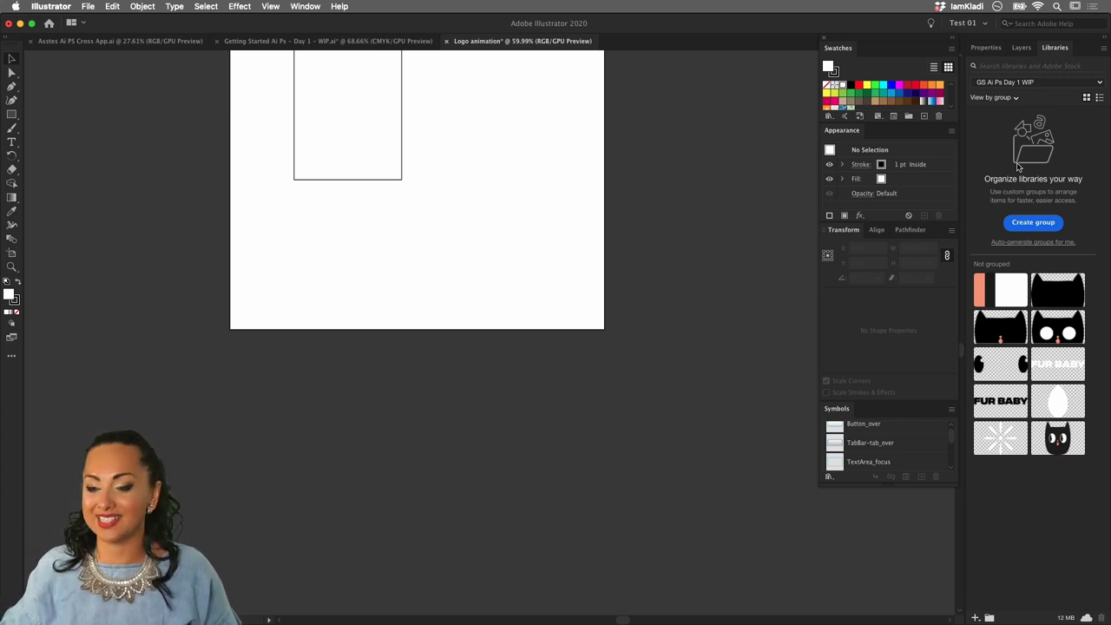
pyautogui.click(985, 24)
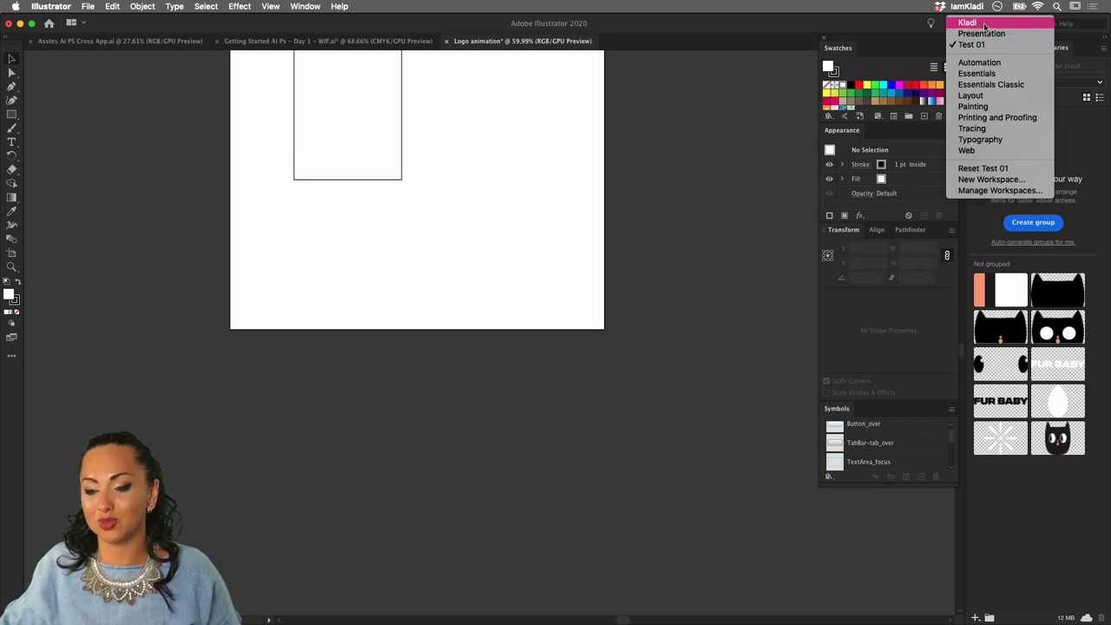
# - Switch to the Kladi workspace
pyautogui.click(984, 24)
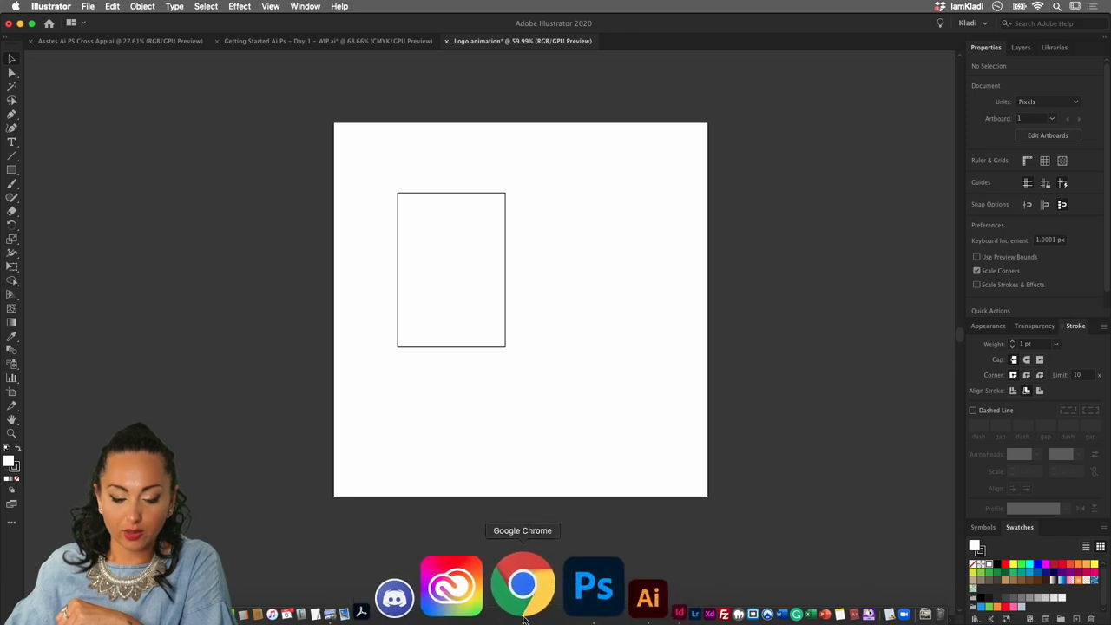
# - Browse the iamkladi.com Resources page in Chrome for Animating a Logo files, then return to Illustrator
pyautogui.click(523, 618)
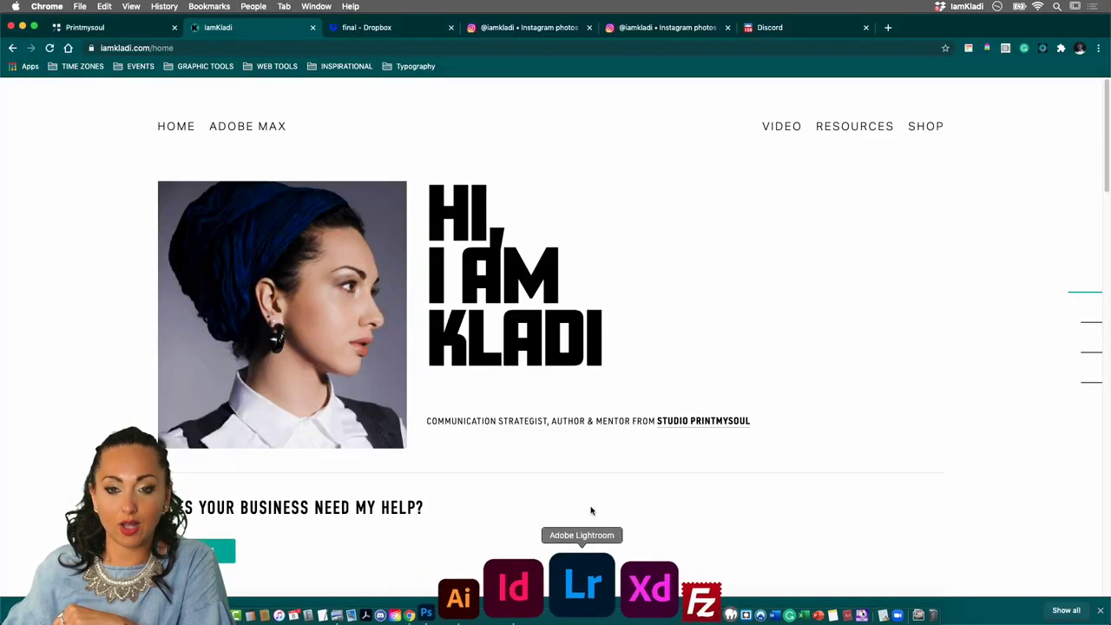
pyautogui.click(849, 129)
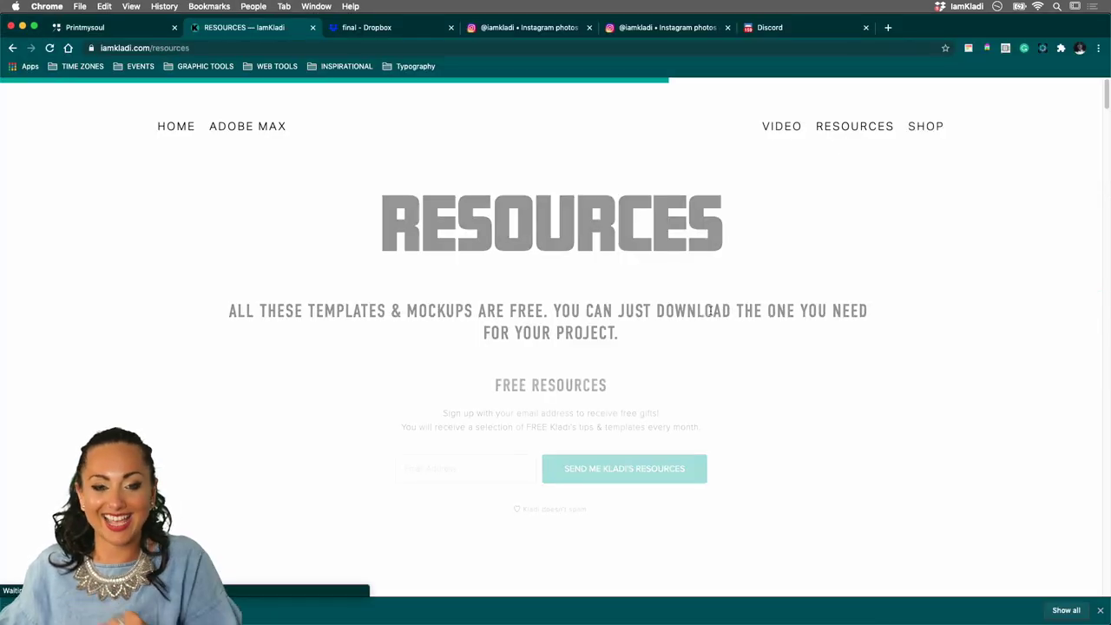
pyautogui.scroll(-6, 727, 347)
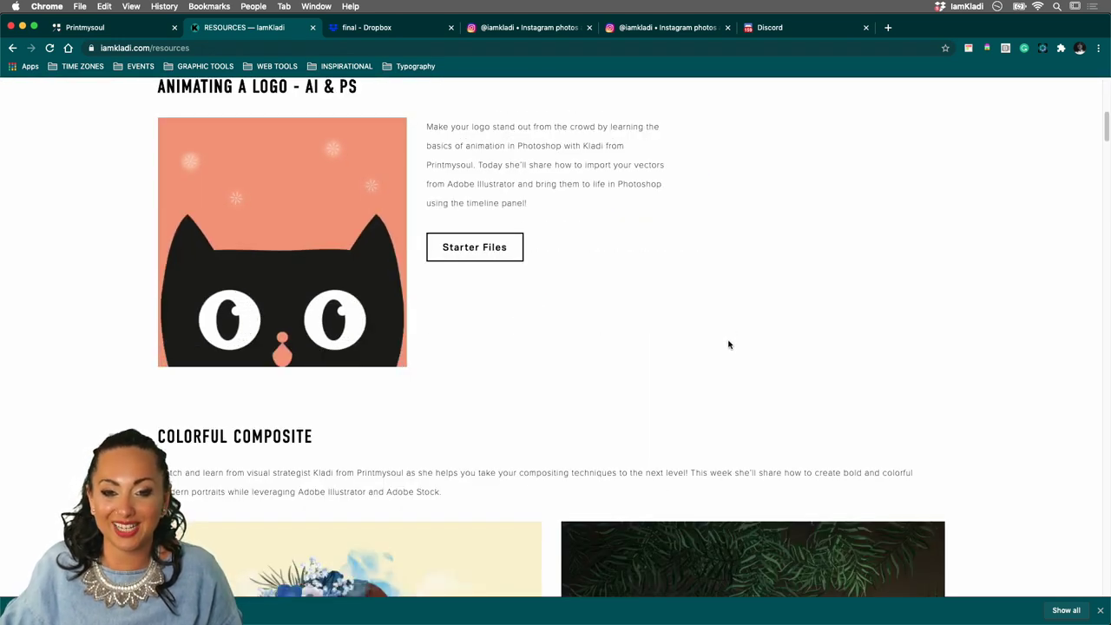
pyautogui.scroll(1, 728, 344)
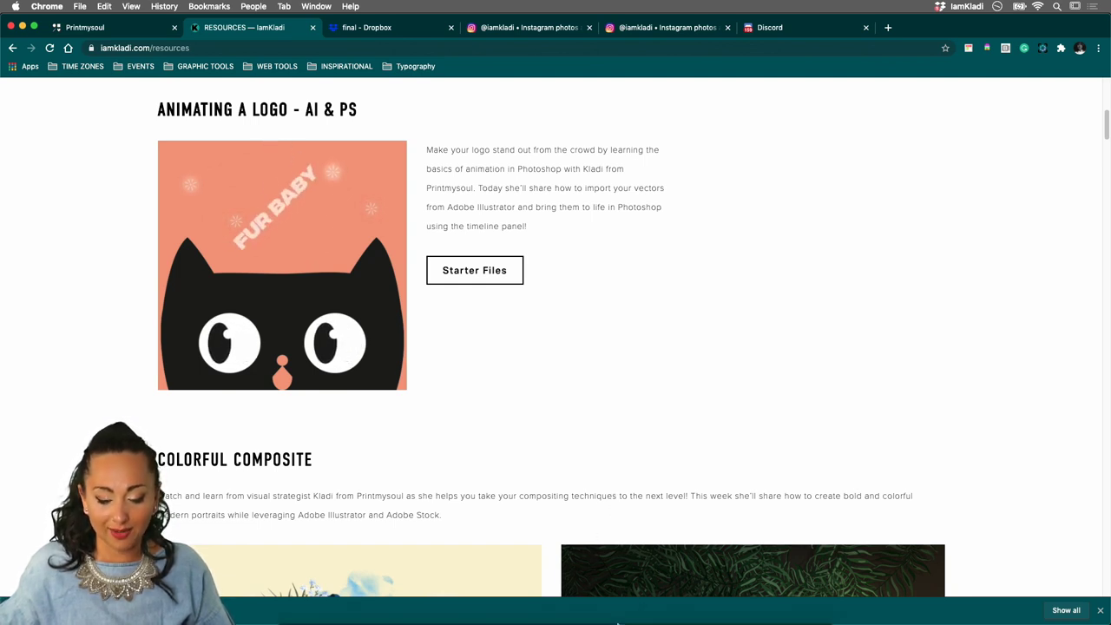
pyautogui.moveTo(591, 613)
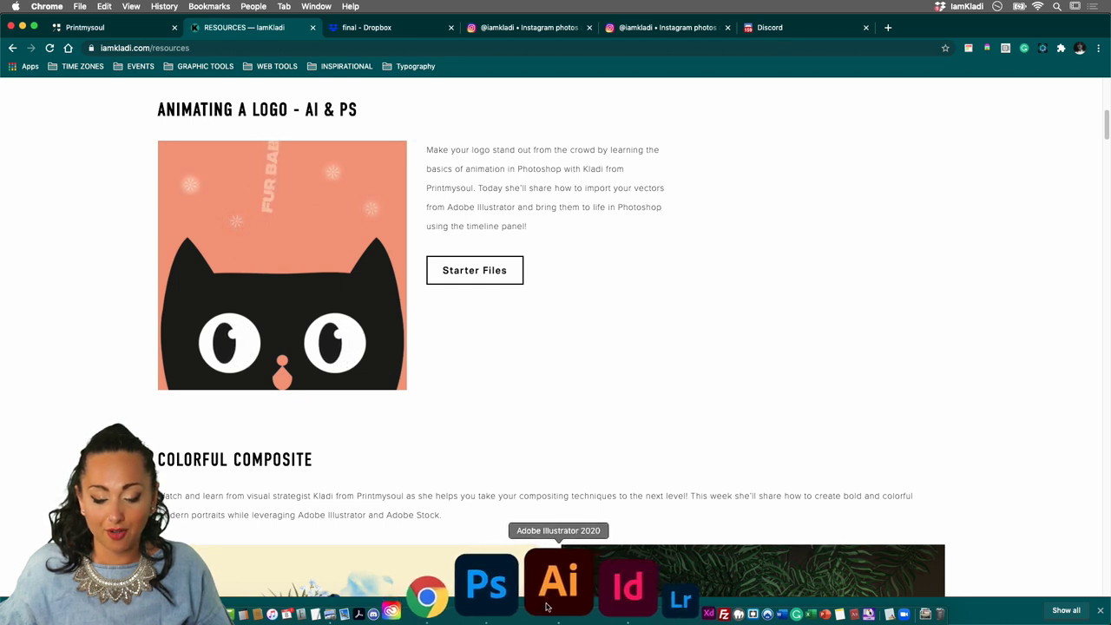
pyautogui.click(532, 584)
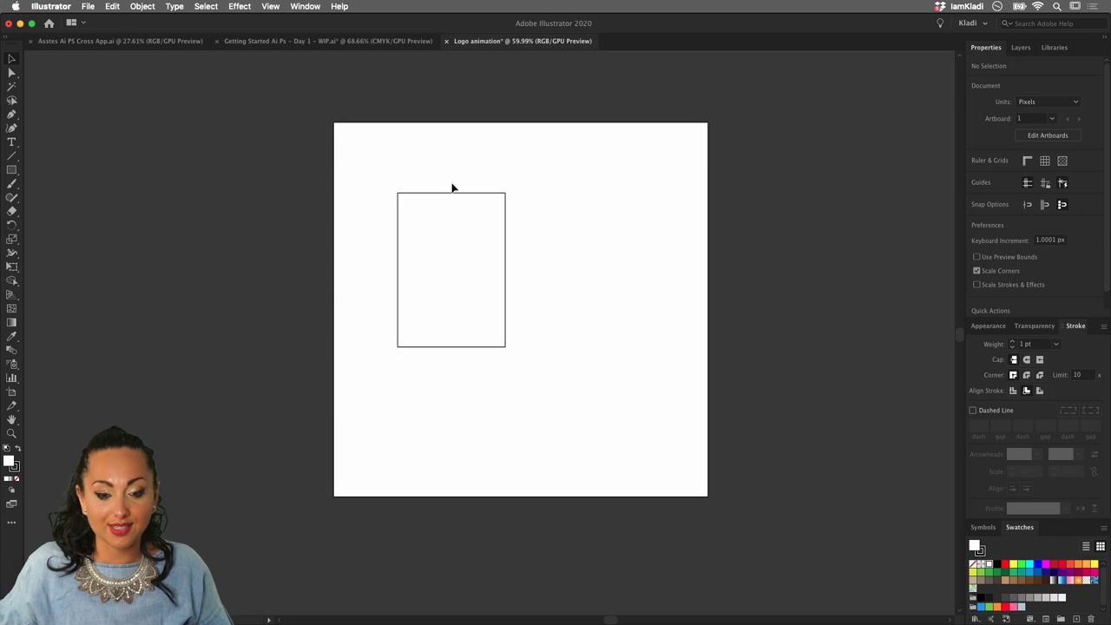
# - Move the rectangle off the artboard's left side and show the All Tools drawer
pyautogui.click(477, 221)
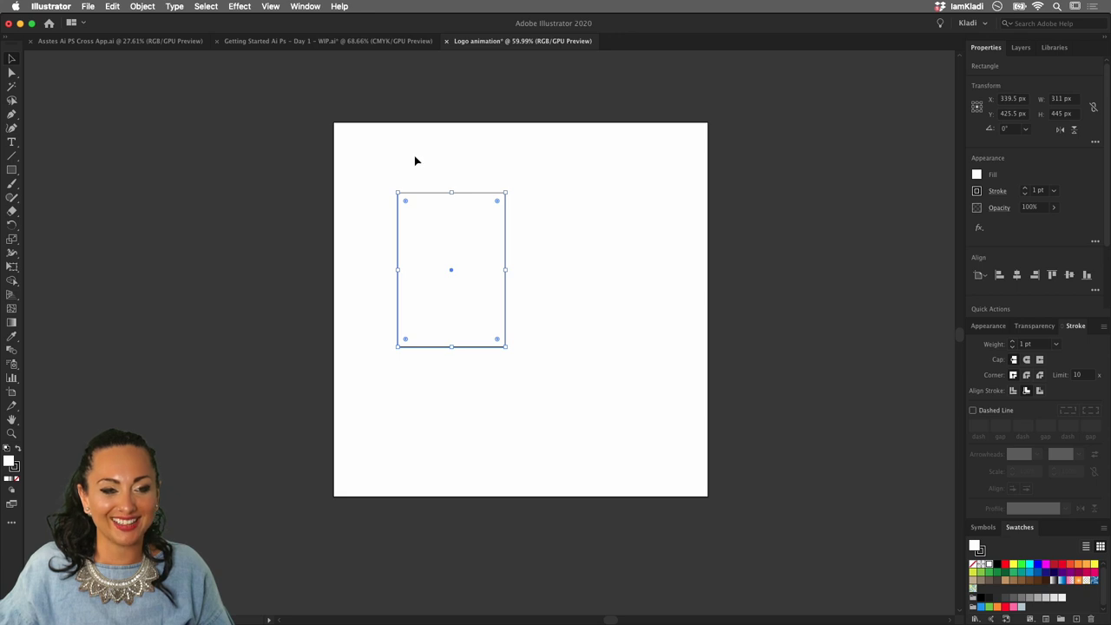
pyautogui.moveTo(459, 162); pyautogui.dragTo(268, 129)
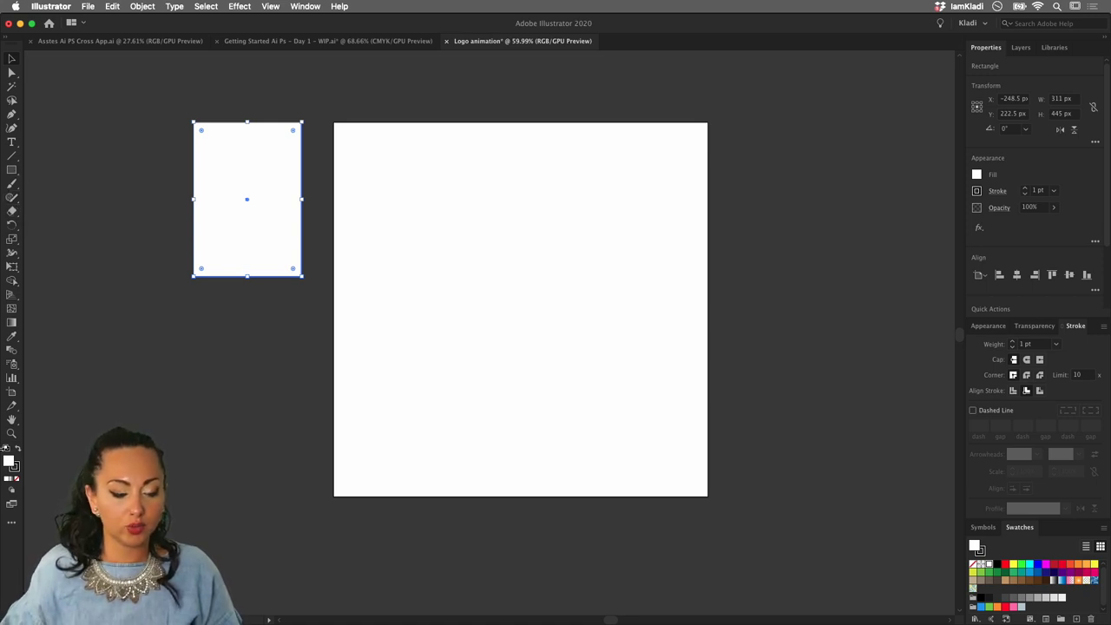
pyautogui.click(13, 523)
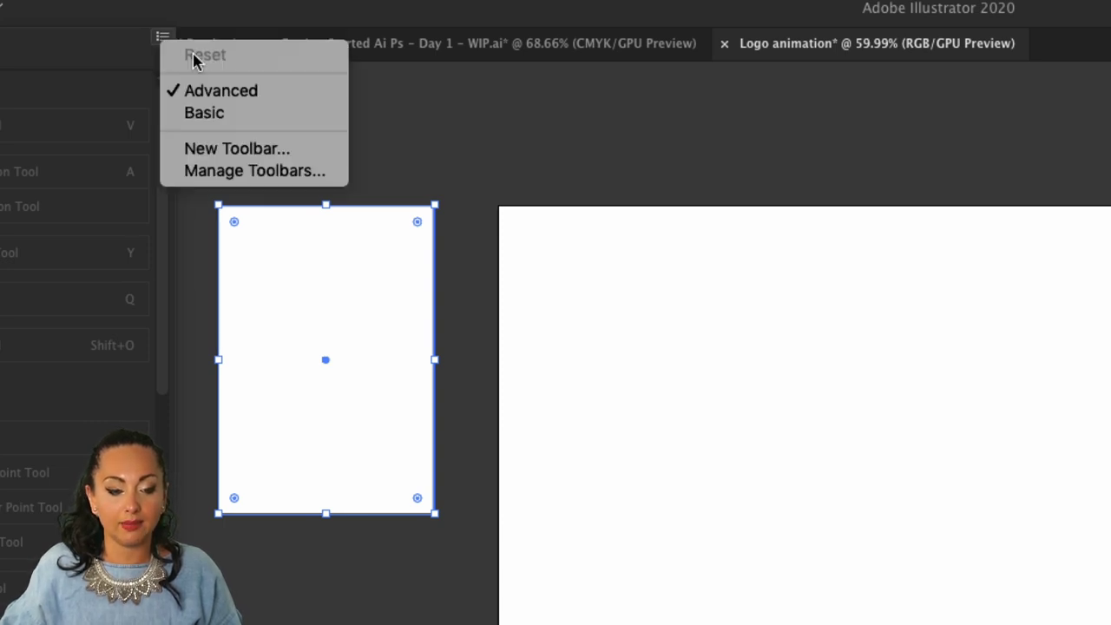
# - Switch the toolbar to the Basic set, then restore Advanced and pick the Selection tool
pyautogui.click(225, 116)
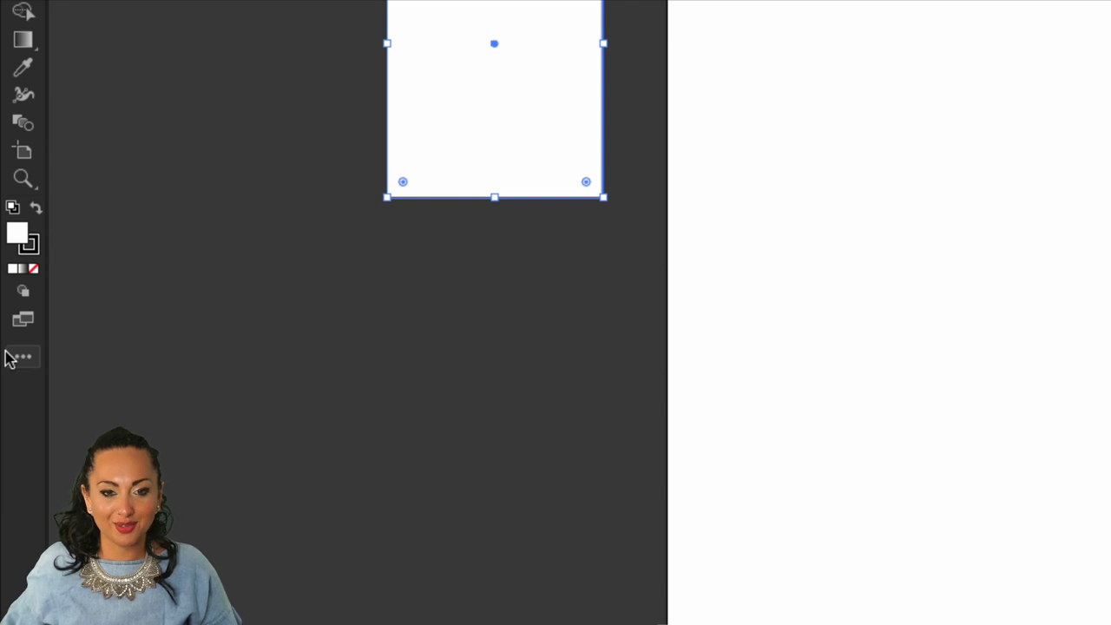
pyautogui.click(23, 356)
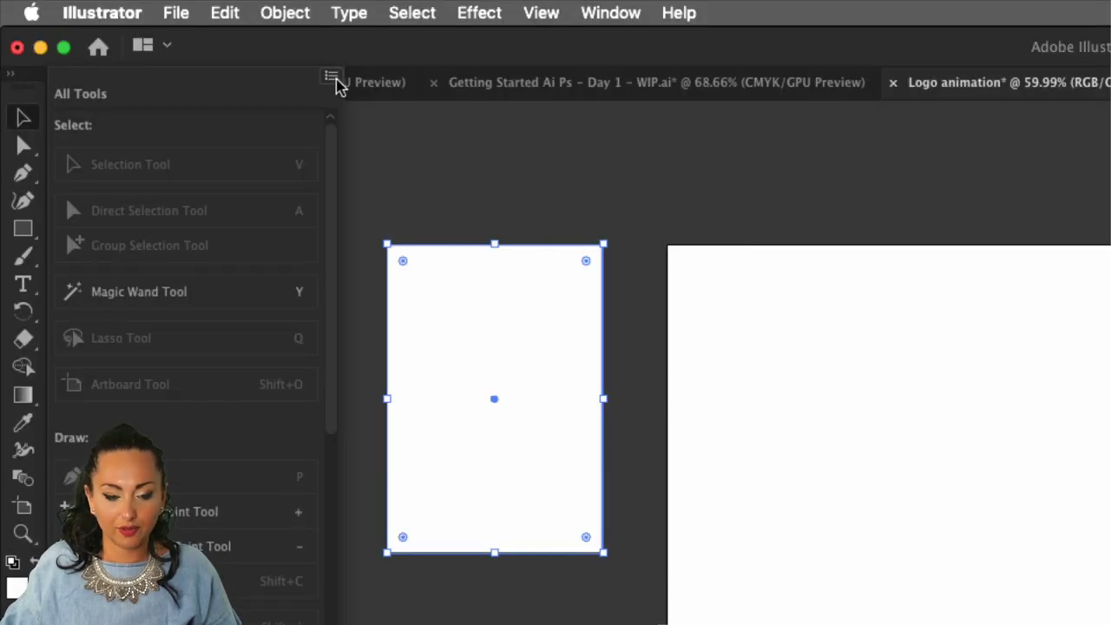
pyautogui.click(334, 78)
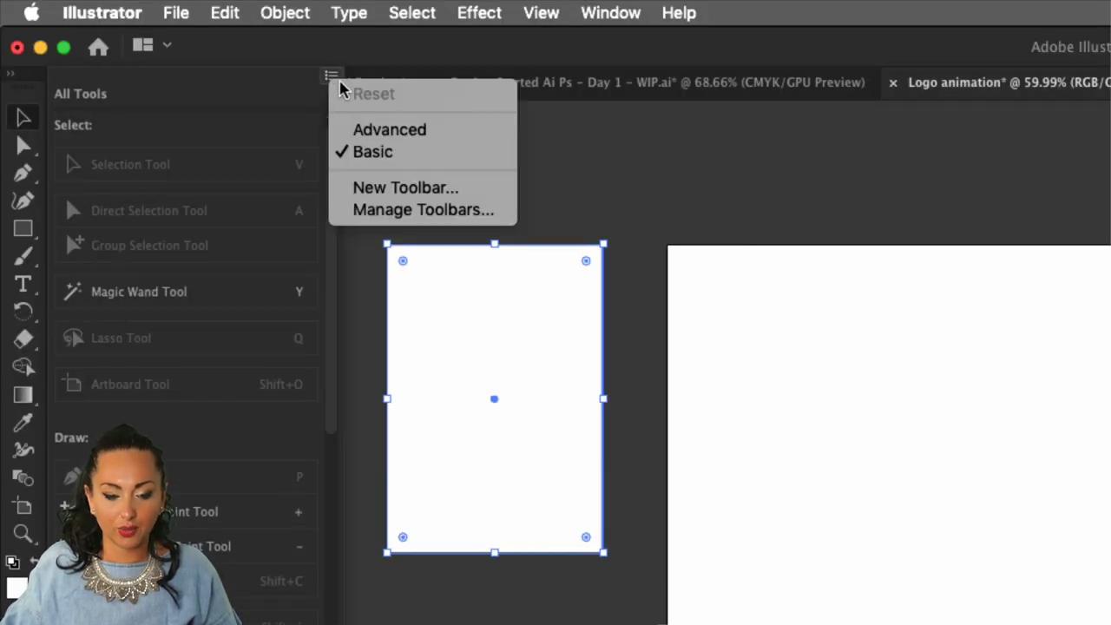
pyautogui.click(395, 129)
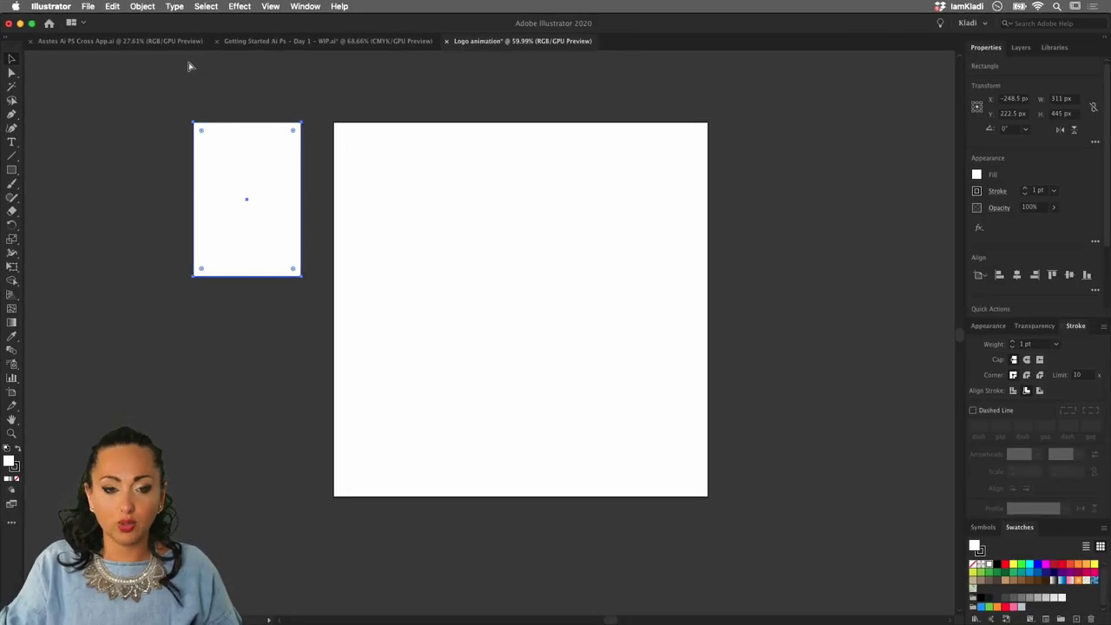
pyautogui.press('v')
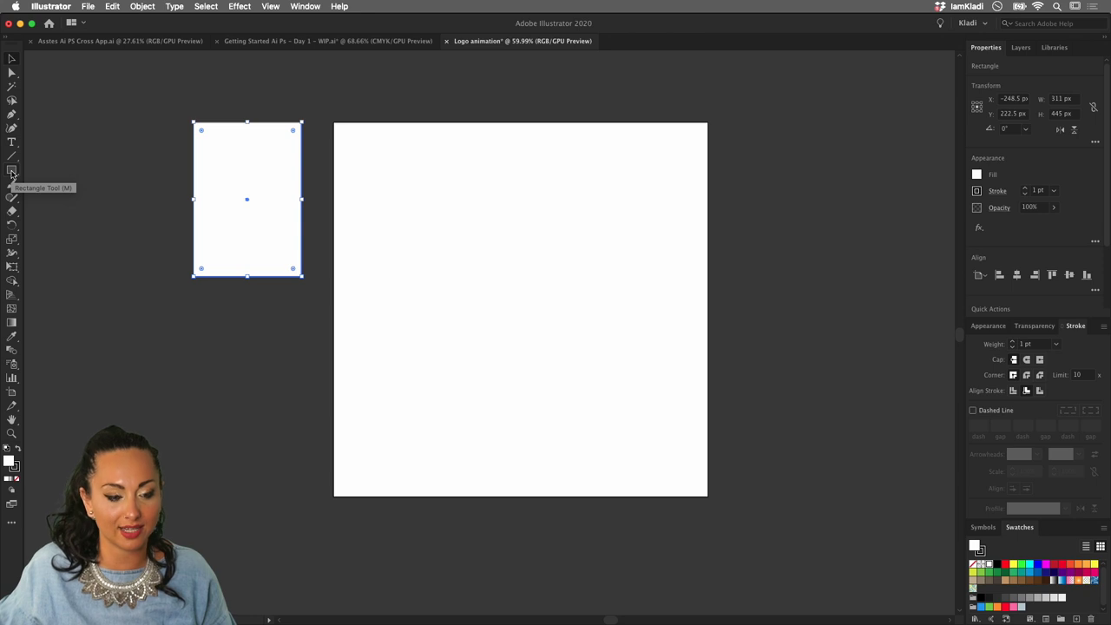
# - Expand the Rectangle tool's flyout listing Ellipse, Polygon, Star and other shape tools
pyautogui.click(11, 172)
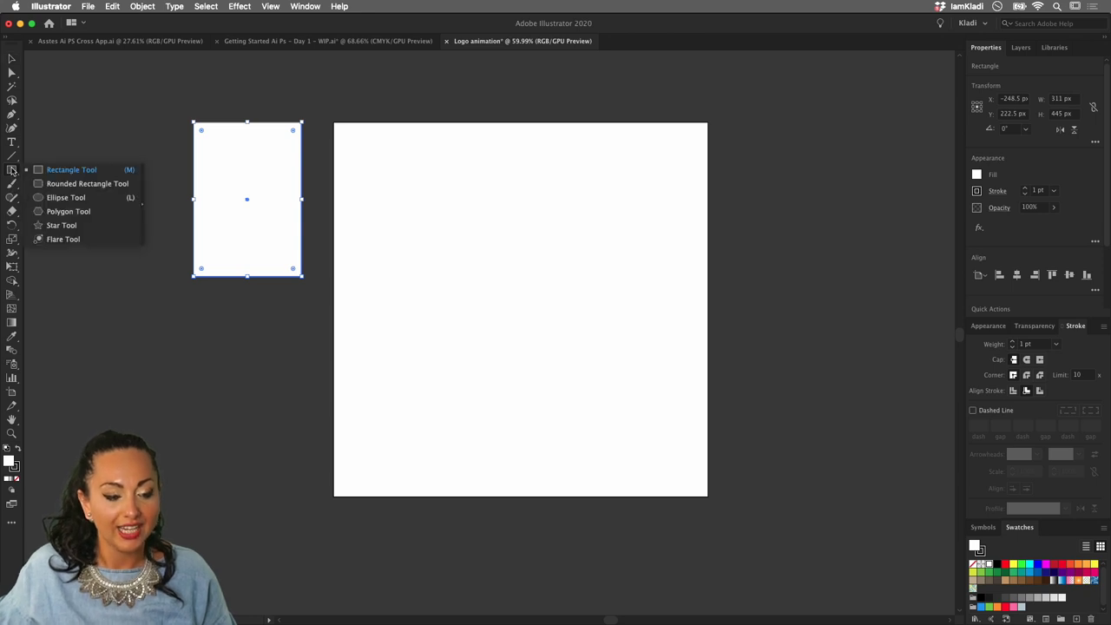
# - Draw an 844 × 747 px ellipse on the Logo animation artboard with the Ellipse tool
pyautogui.click(94, 200)
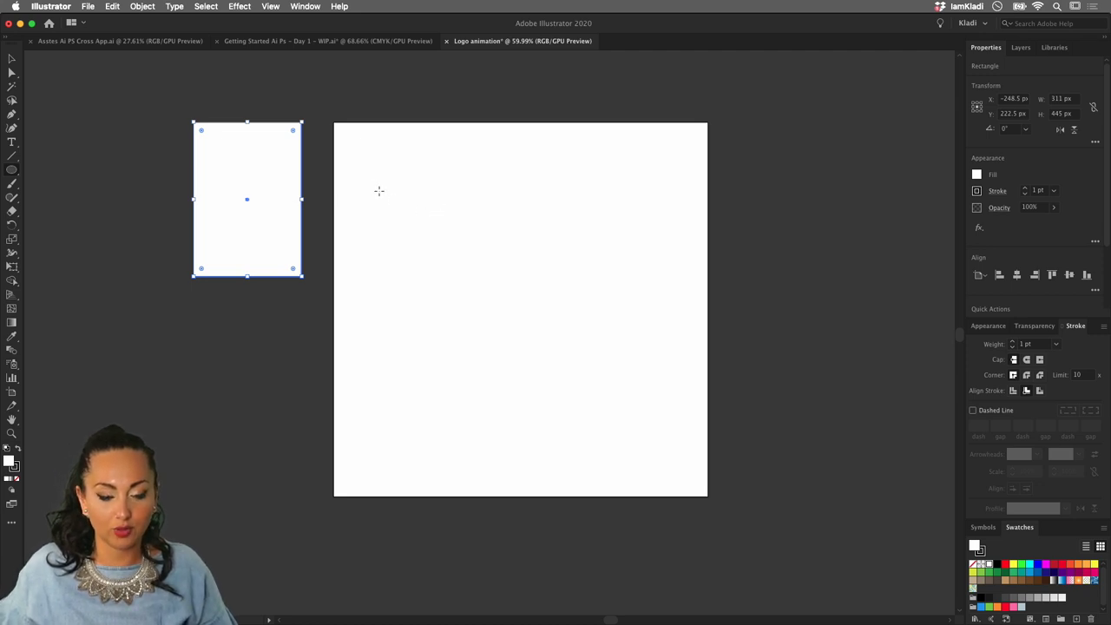
pyautogui.moveTo(375, 185); pyautogui.dragTo(635, 446)
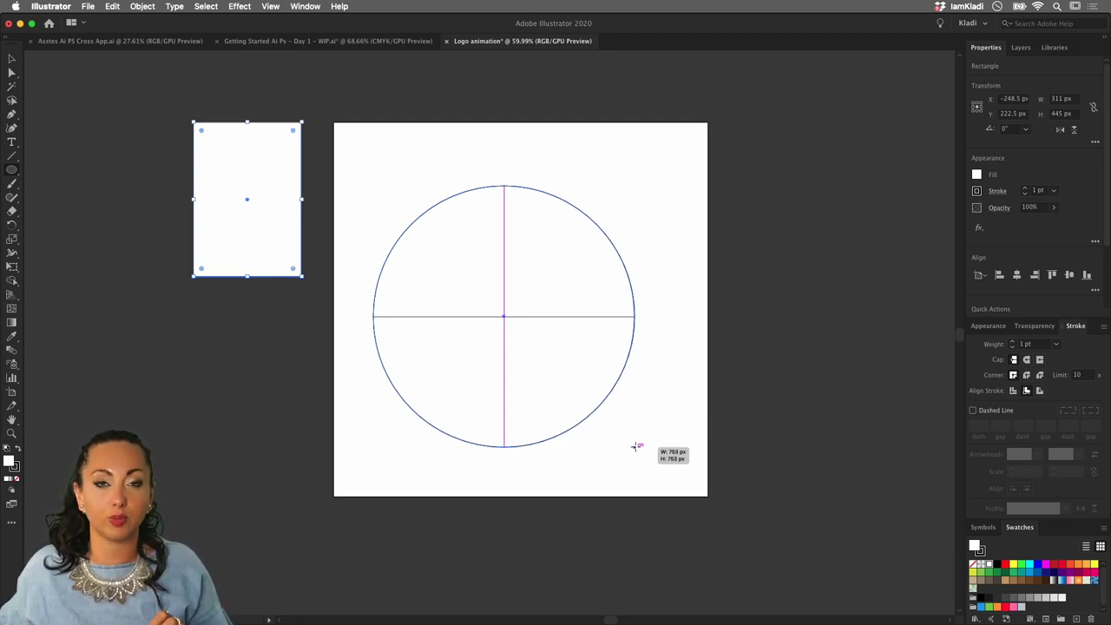
pyautogui.moveTo(635, 446); pyautogui.dragTo(667, 444)
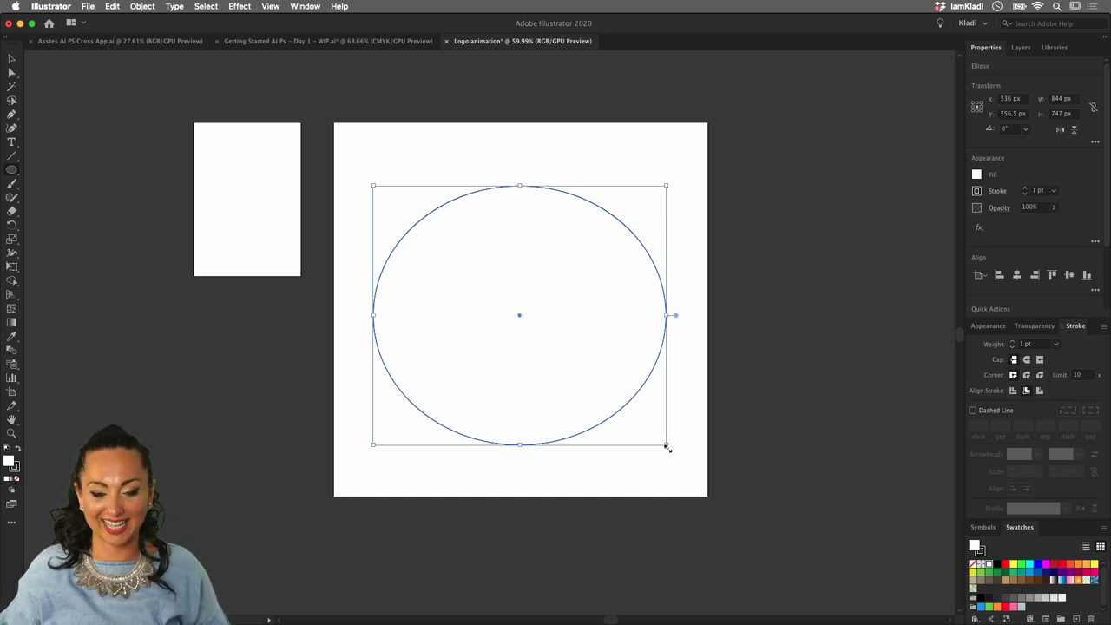
pyautogui.scroll(3, 615, 395)
pyautogui.hscroll(2, 616, 395)
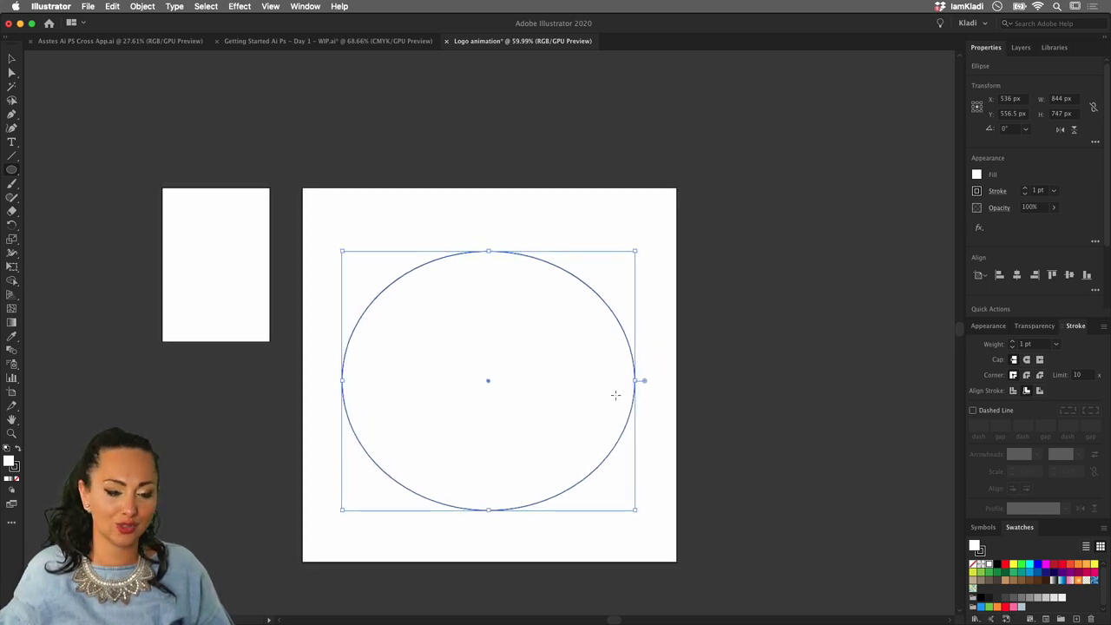
# - Look over the 'Assets Ai PS Cross App.ai' artwork, then return to the 'Logo animation' document
pyautogui.click(279, 41)
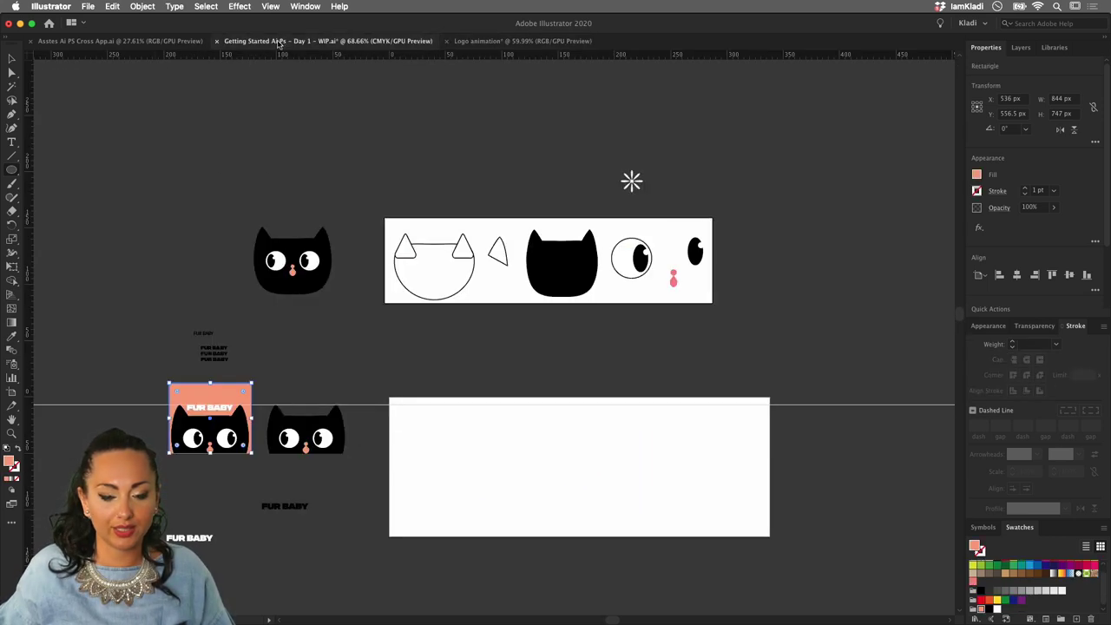
pyautogui.click(104, 40)
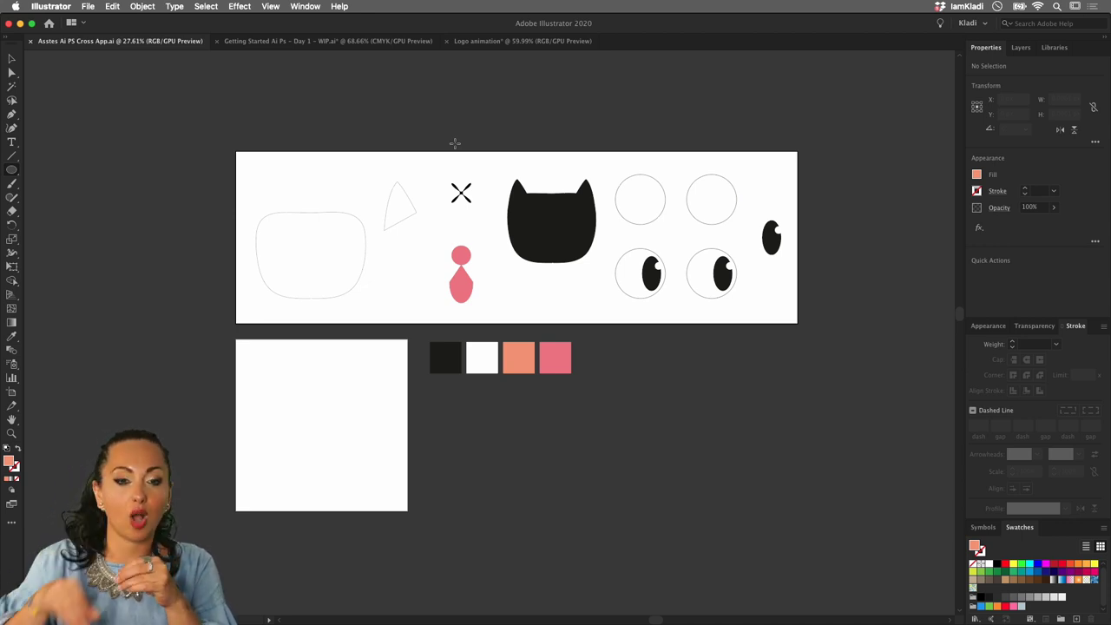
pyautogui.click(511, 42)
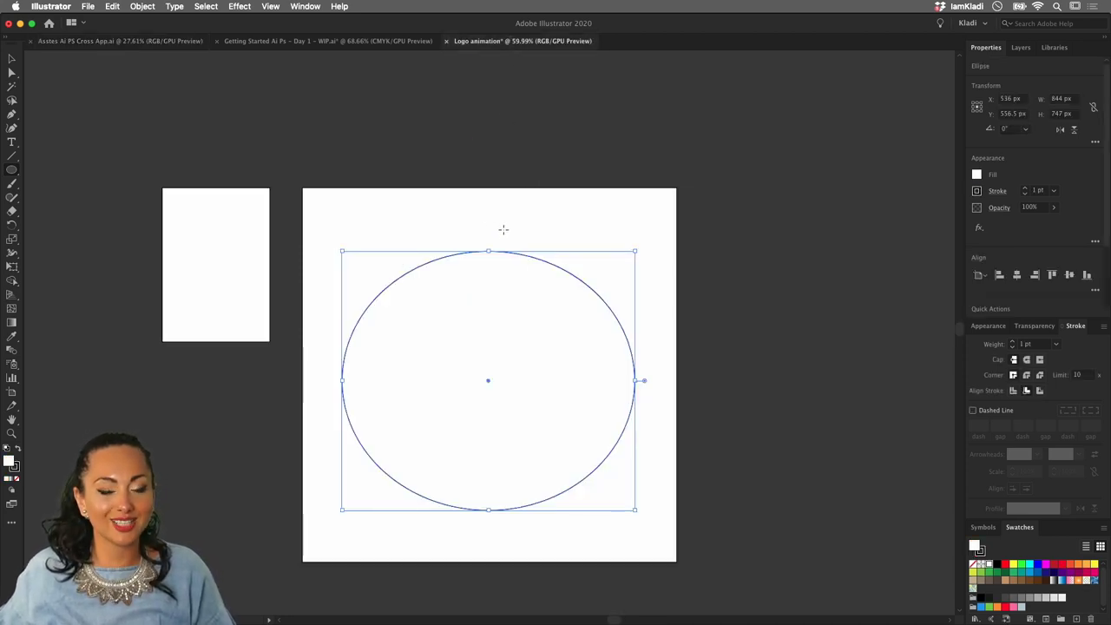
# - Nudge the ellipse slightly left and down, and move the small white rectangle up and left
pyautogui.moveTo(491, 234); pyautogui.dragTo(488, 380)
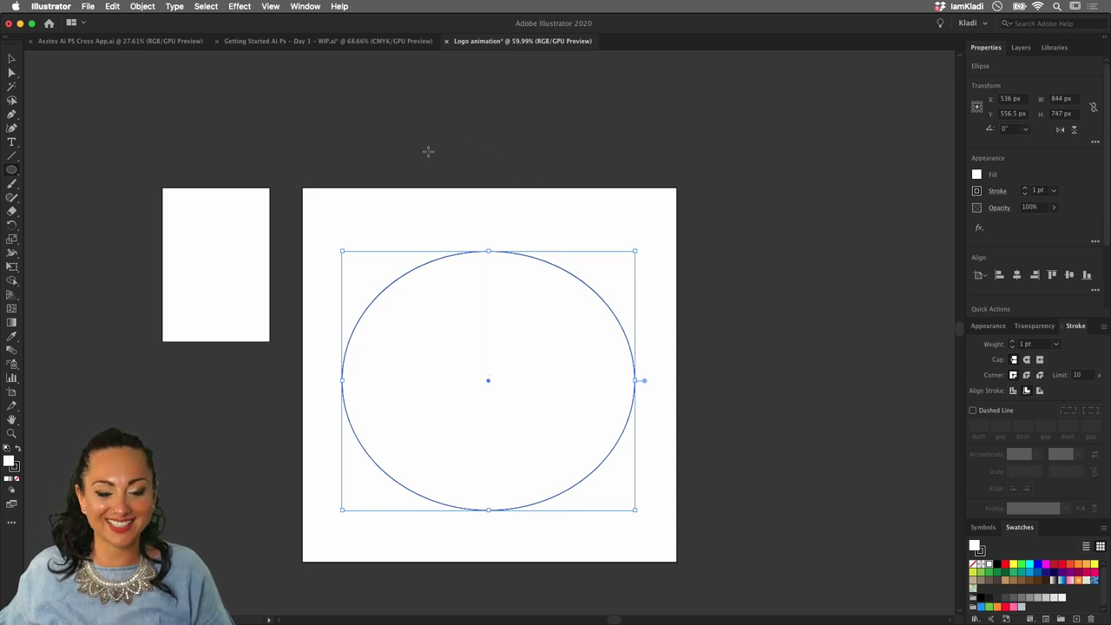
pyautogui.press('v')
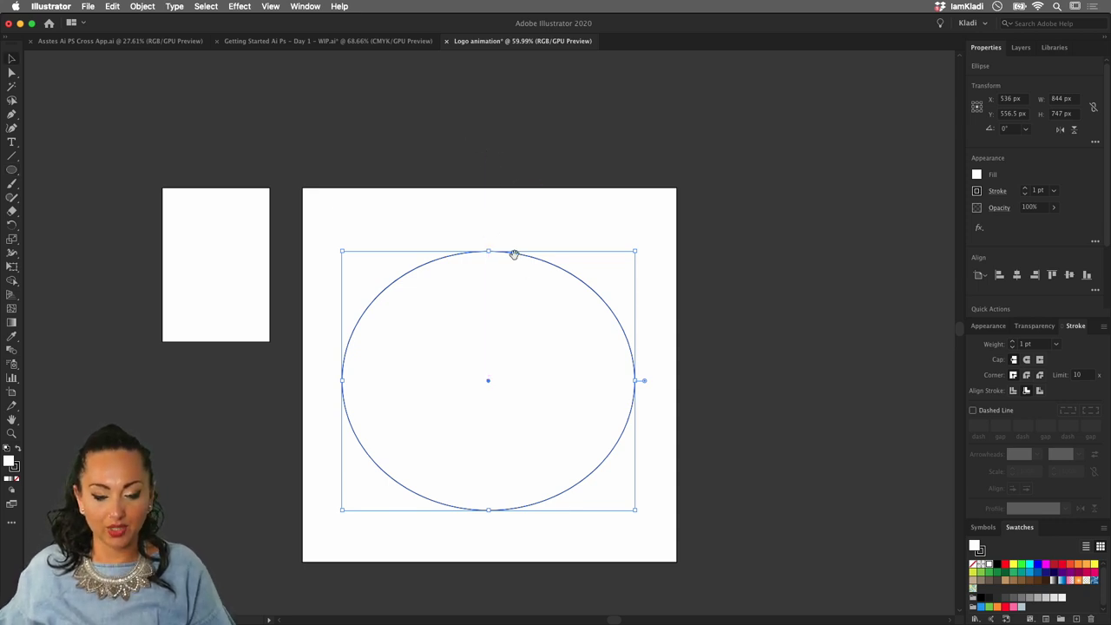
pyautogui.moveTo(513, 253); pyautogui.dragTo(569, 289)
pyautogui.hscroll(-2, 569, 289)
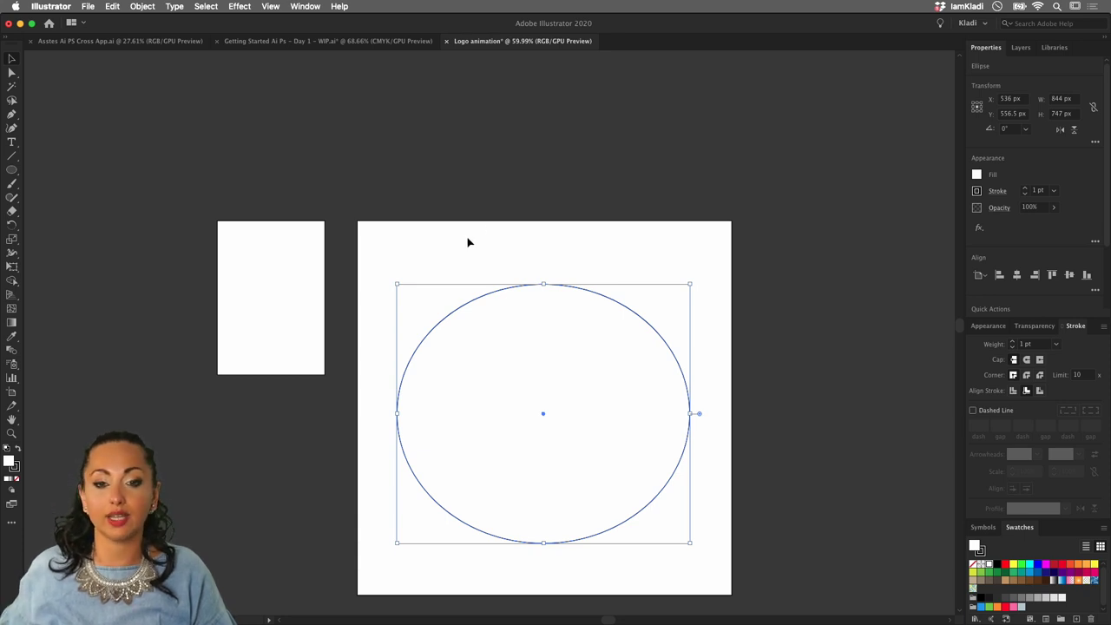
pyautogui.moveTo(513, 290)
pyautogui.mouseDown()
pyautogui.moveTo(503, 297)
pyautogui.moveTo(513, 291)
pyautogui.mouseUp()
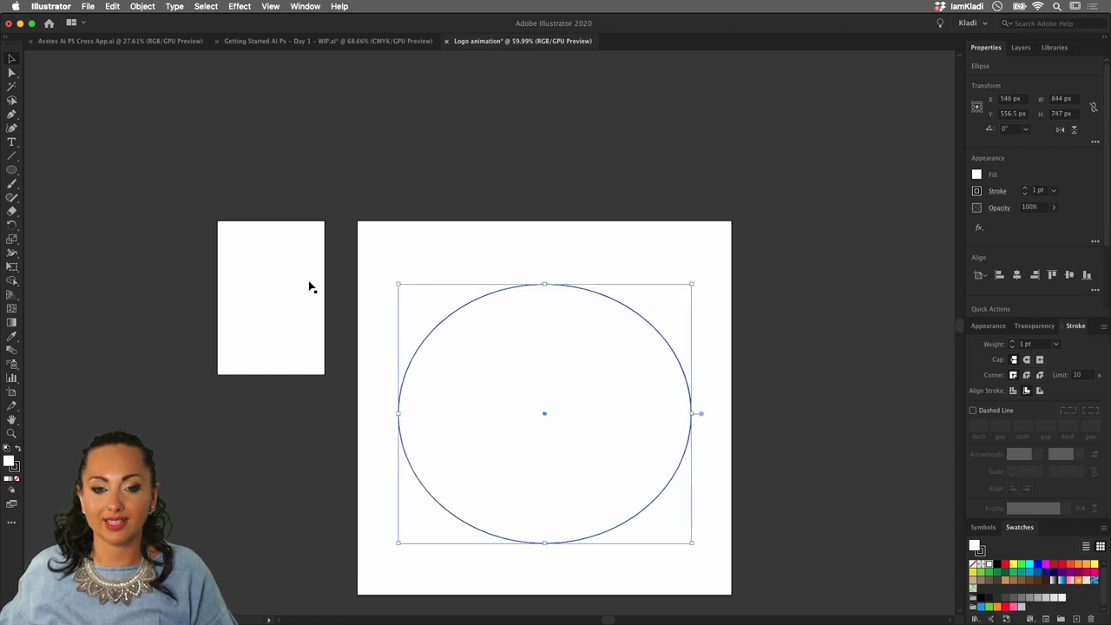
pyautogui.moveTo(278, 291); pyautogui.dragTo(262, 276)
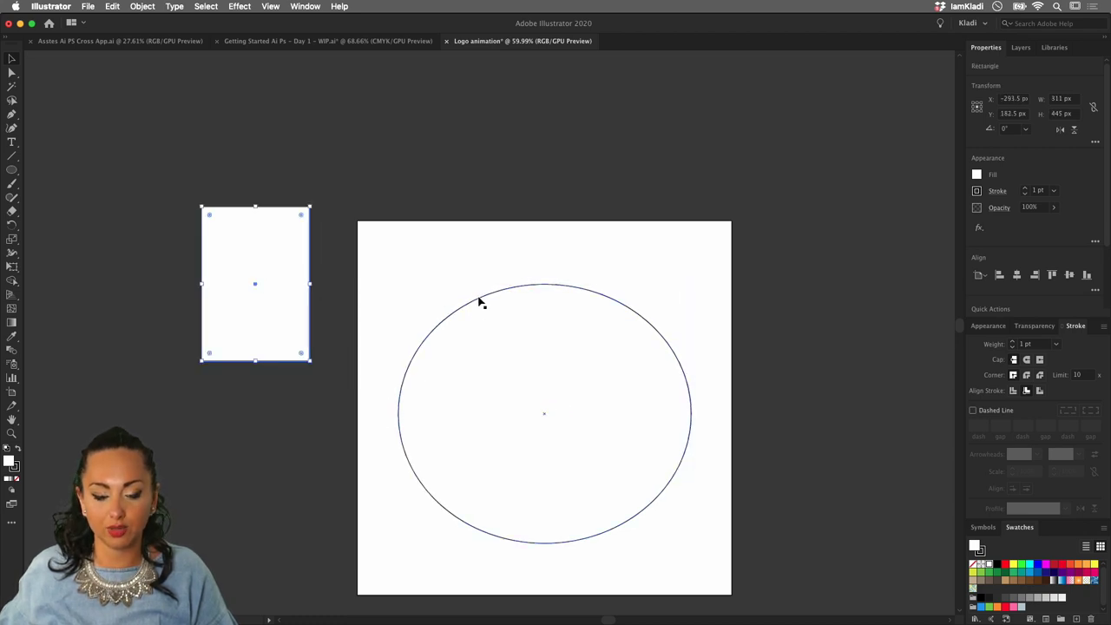
pyautogui.moveTo(477, 304); pyautogui.dragTo(472, 304)
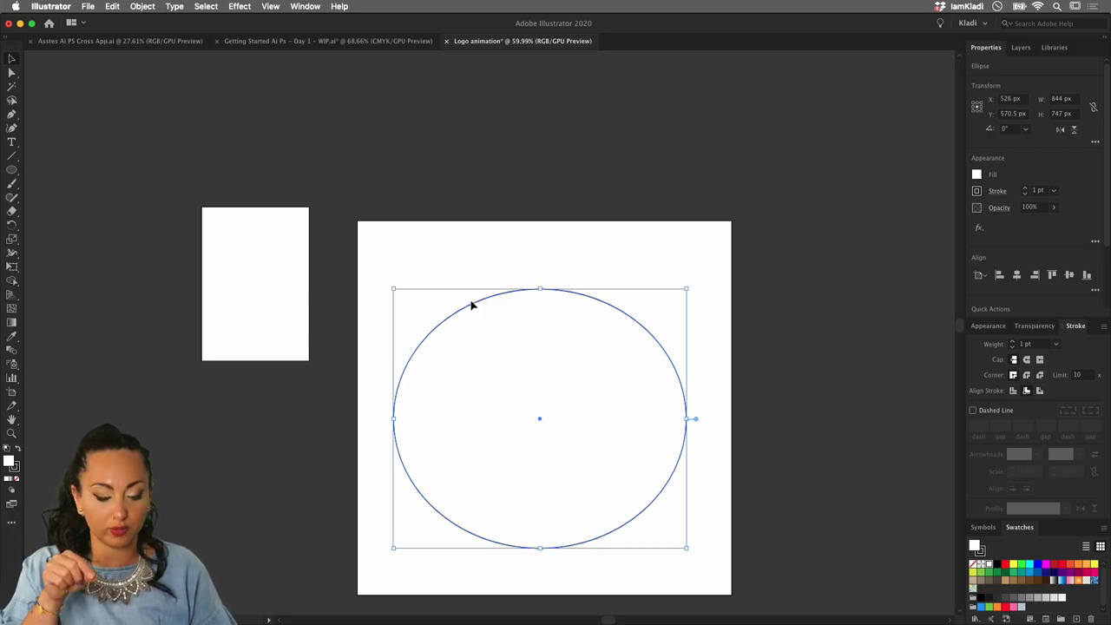
# - Select the ellipse's top anchor point with the Direct Selection tool
pyautogui.press('a')
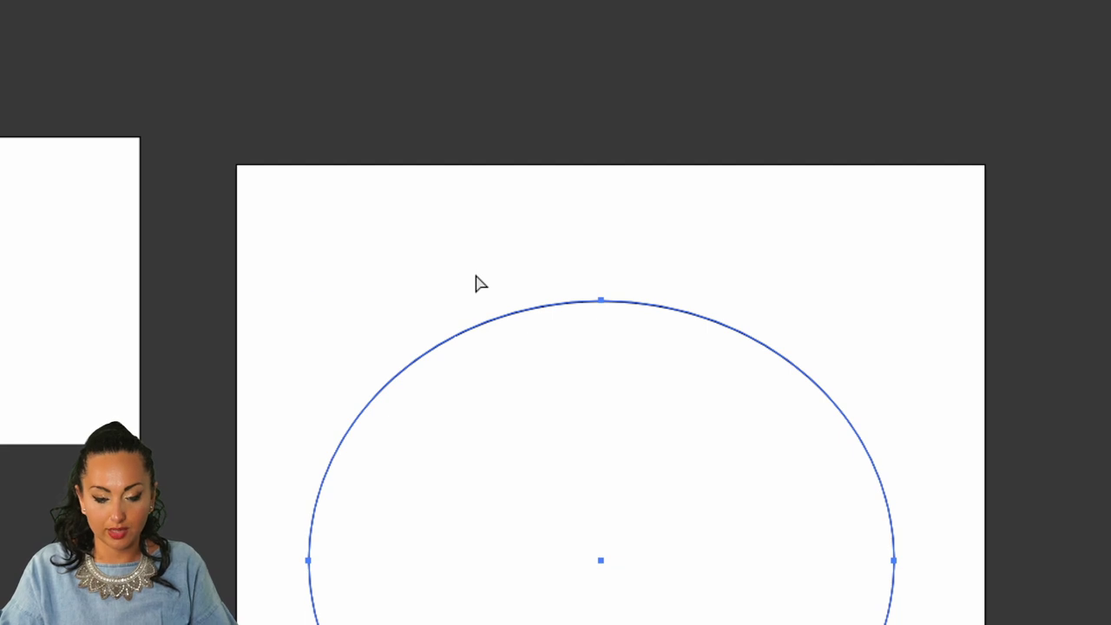
pyautogui.press('v')
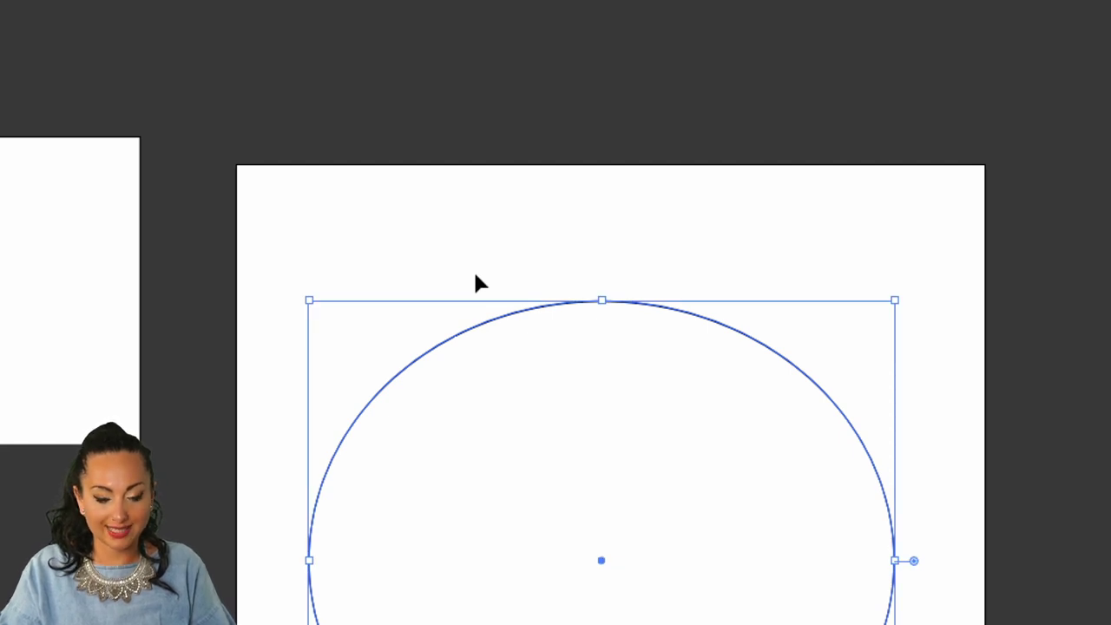
pyautogui.press('a')
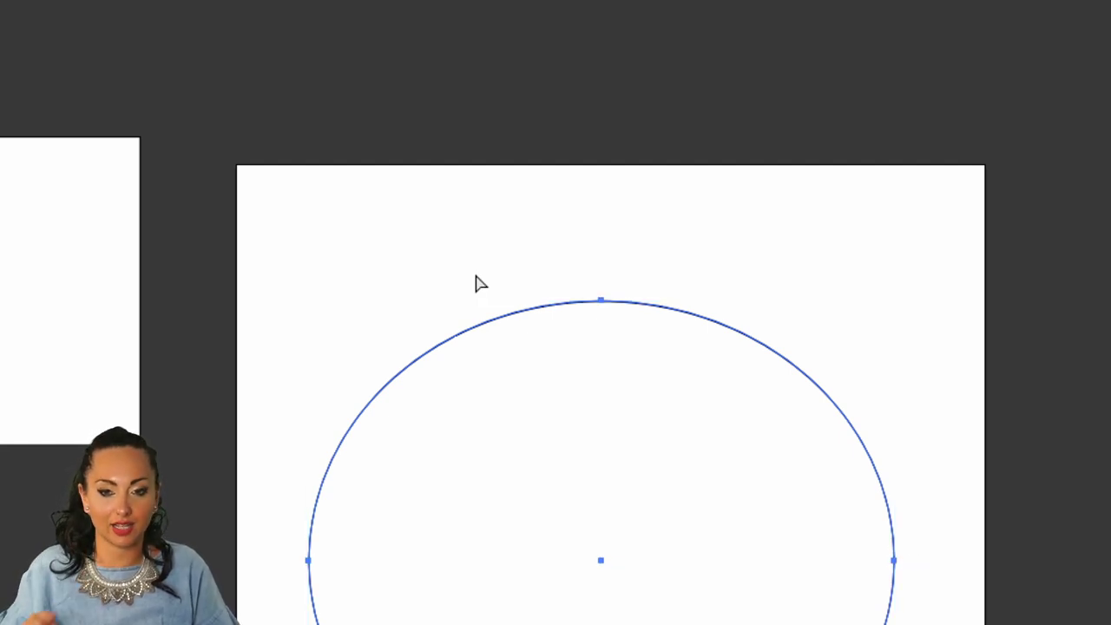
pyautogui.click(600, 301)
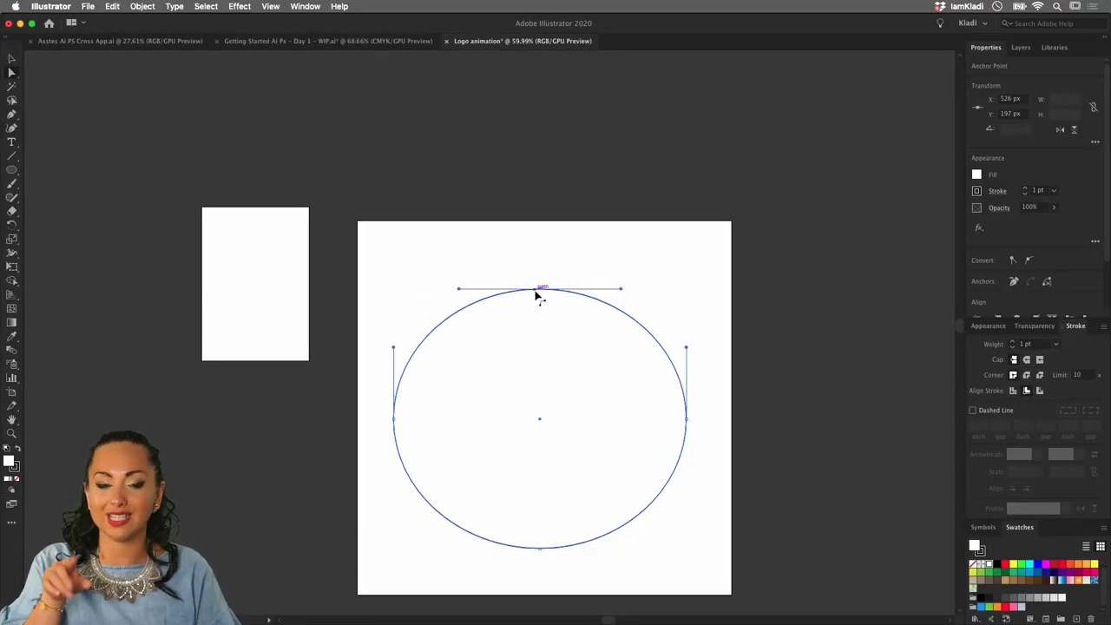
# - Check the assets reference, then drag the ellipse's top anchor down to flatten the head
pyautogui.rightClick(359, 45)
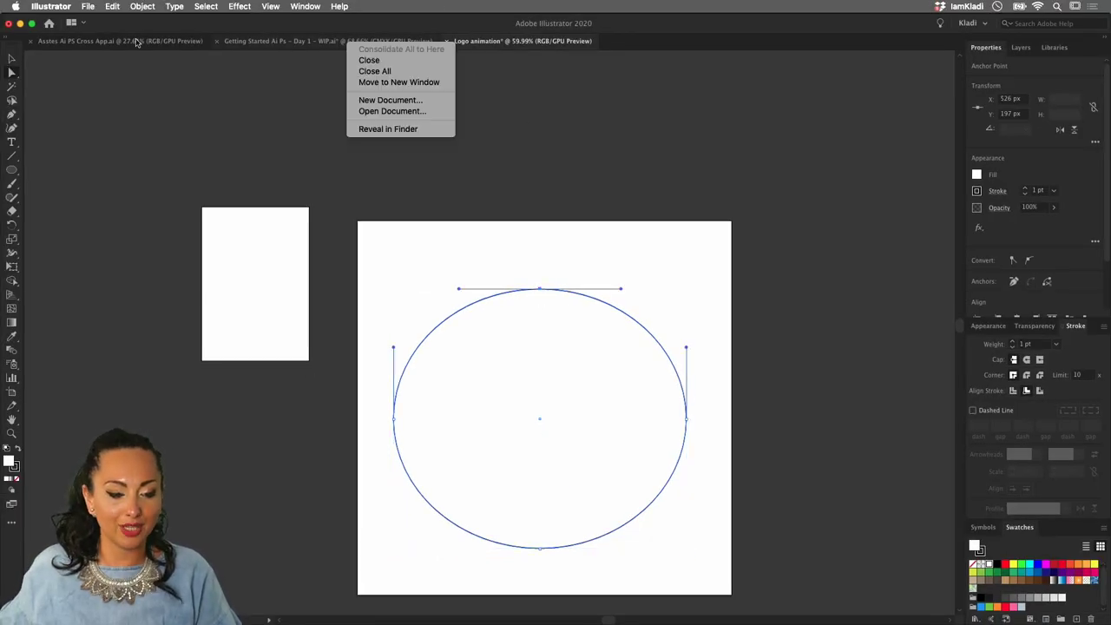
pyautogui.click(128, 42)
pyautogui.click(124, 41)
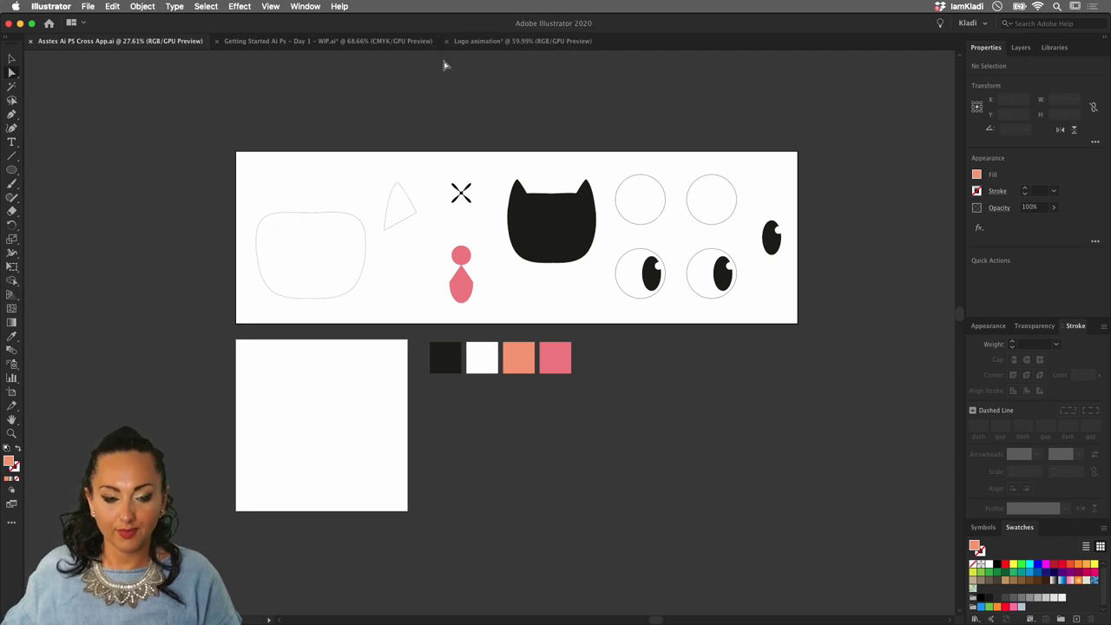
pyautogui.click(494, 43)
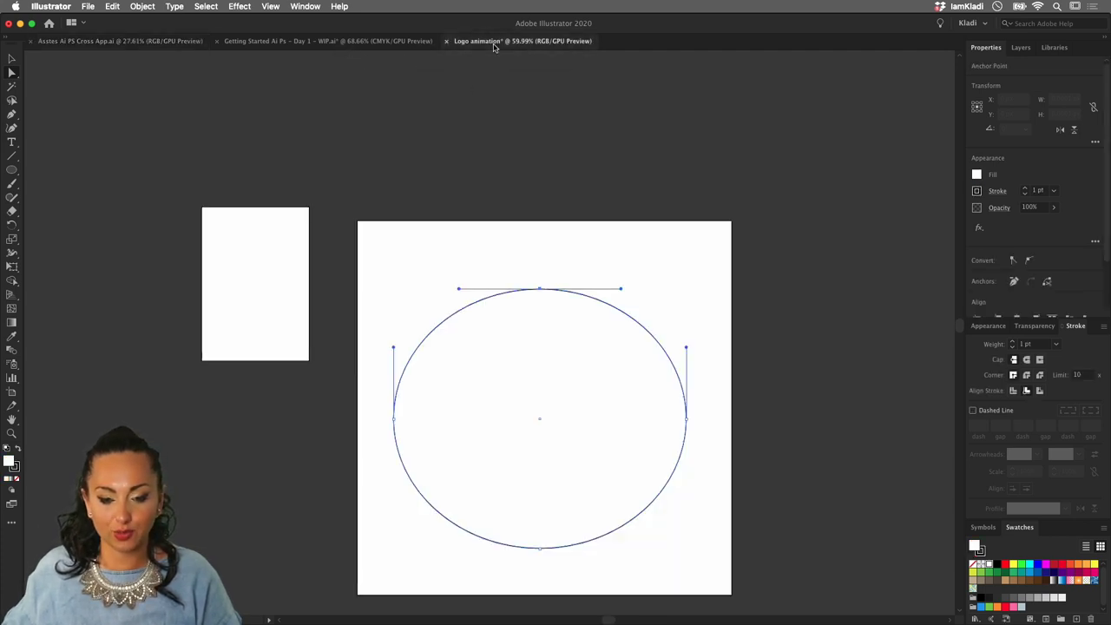
pyautogui.click(540, 289)
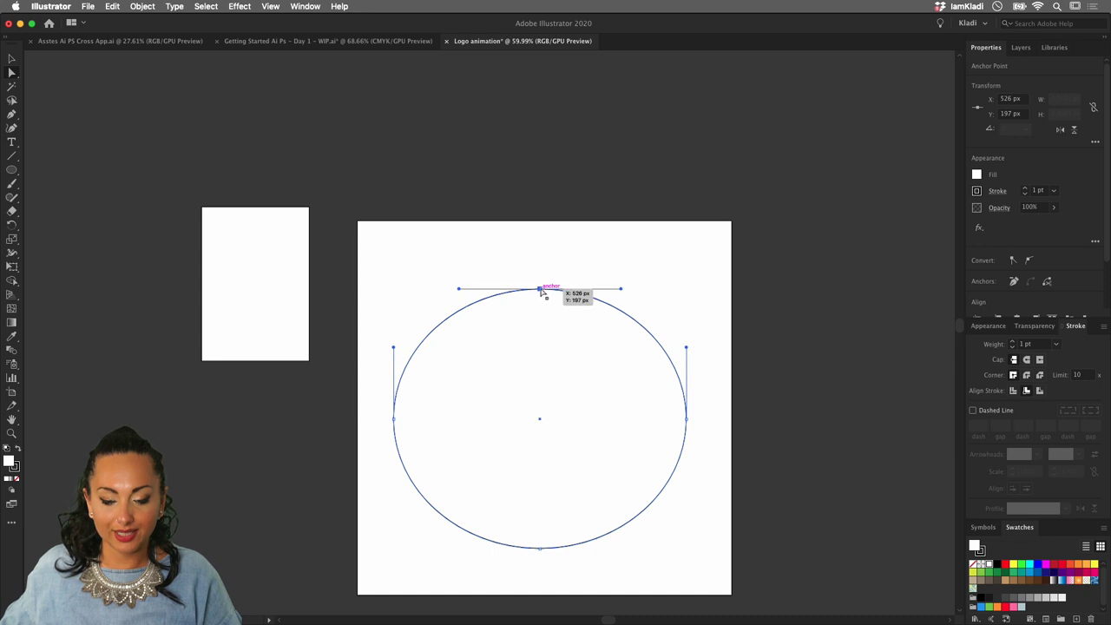
pyautogui.moveTo(540, 291); pyautogui.dragTo(541, 330)
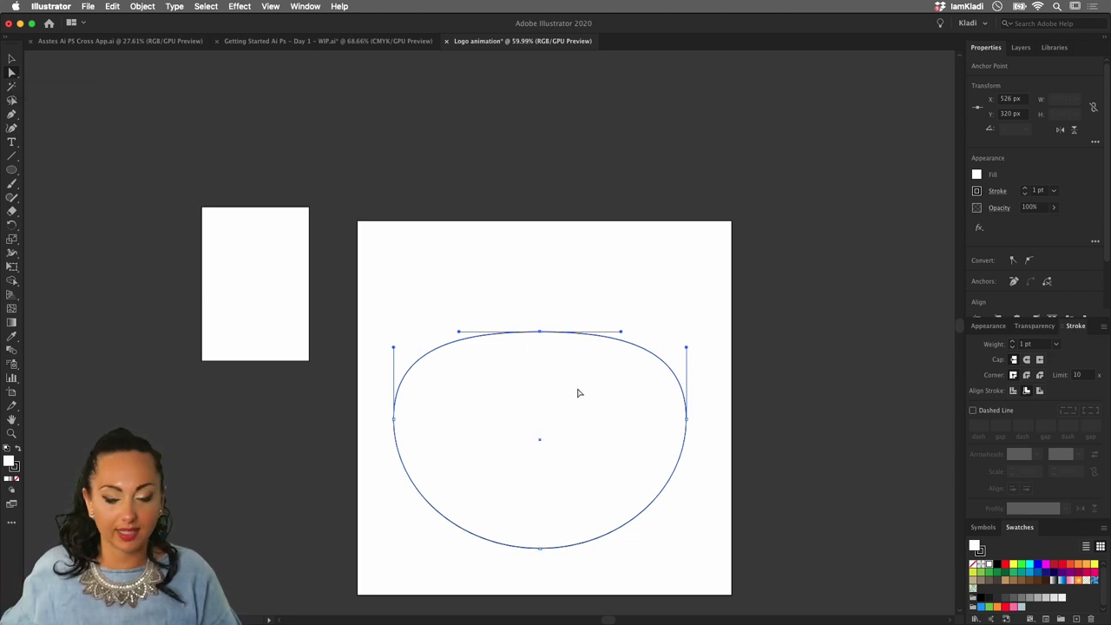
# - Lengthen the right and left anchors' lower handles to square the sides, then deselect
pyautogui.click(687, 421)
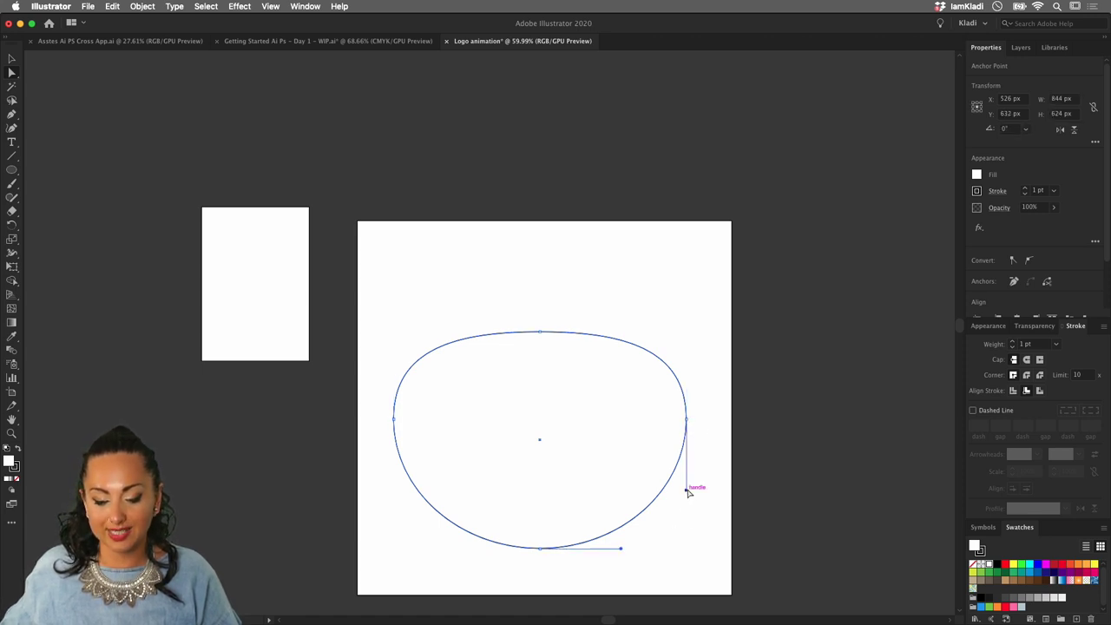
pyautogui.moveTo(687, 492); pyautogui.dragTo(686, 556)
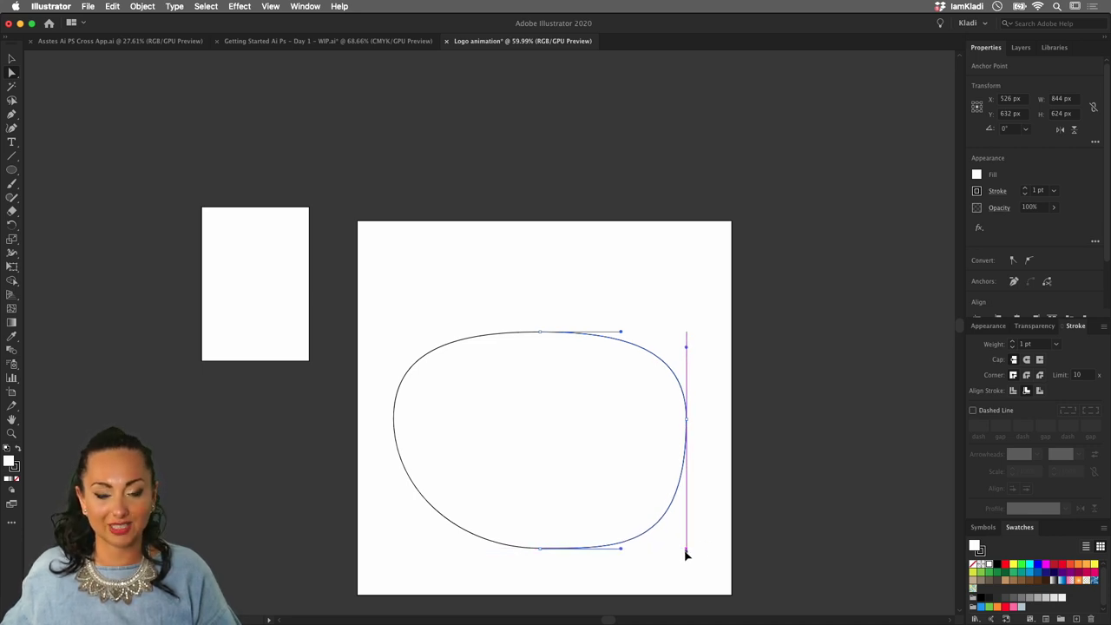
pyautogui.moveTo(686, 556); pyautogui.dragTo(684, 547)
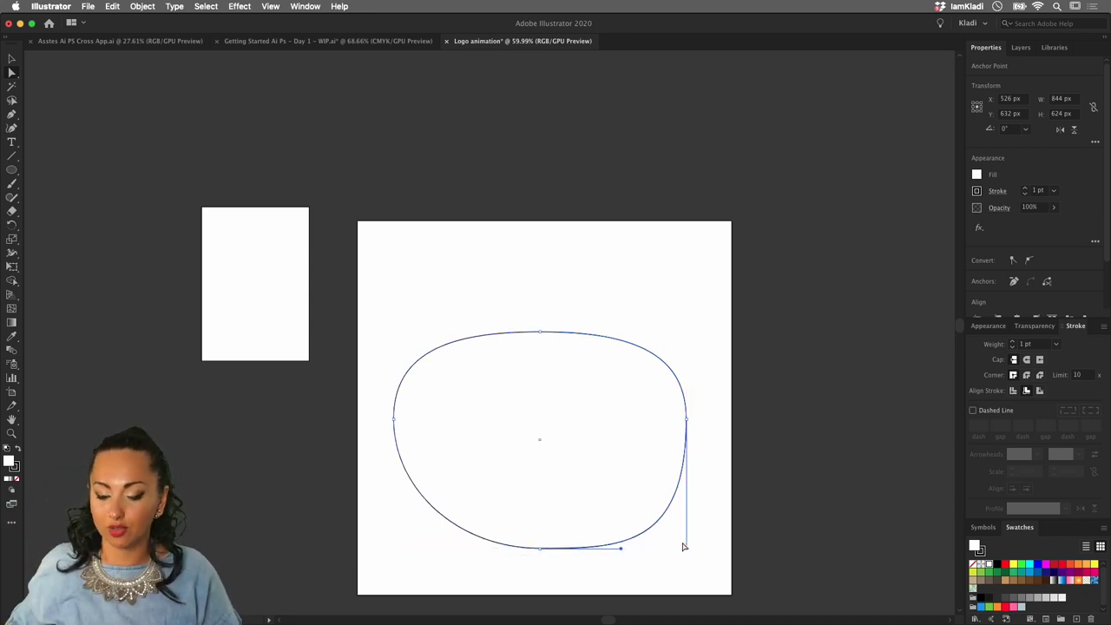
pyautogui.click(686, 421)
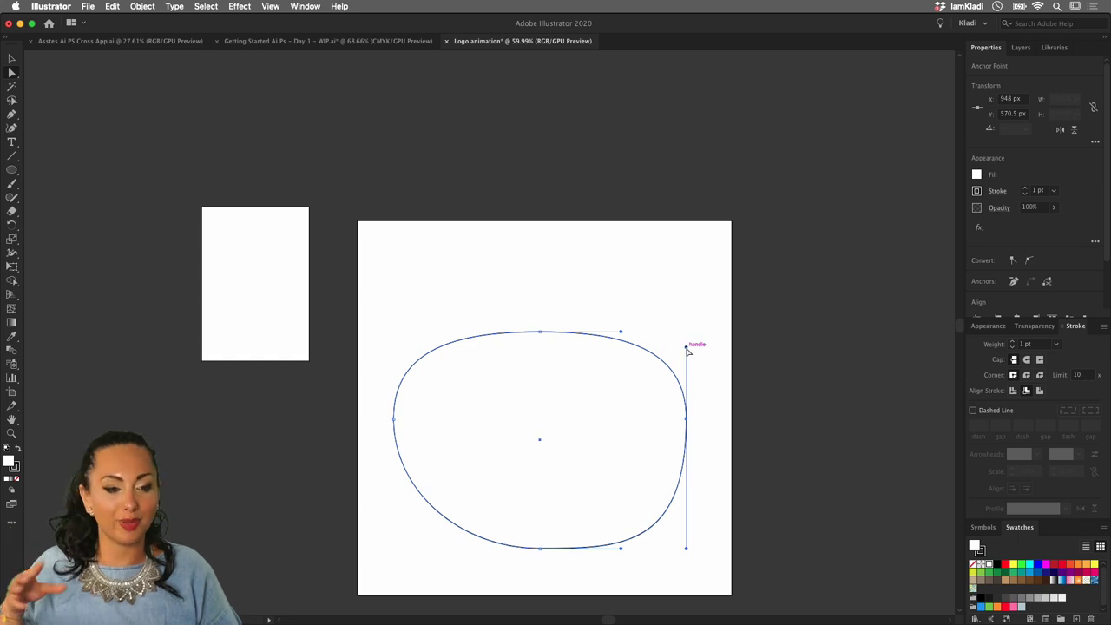
pyautogui.click(393, 420)
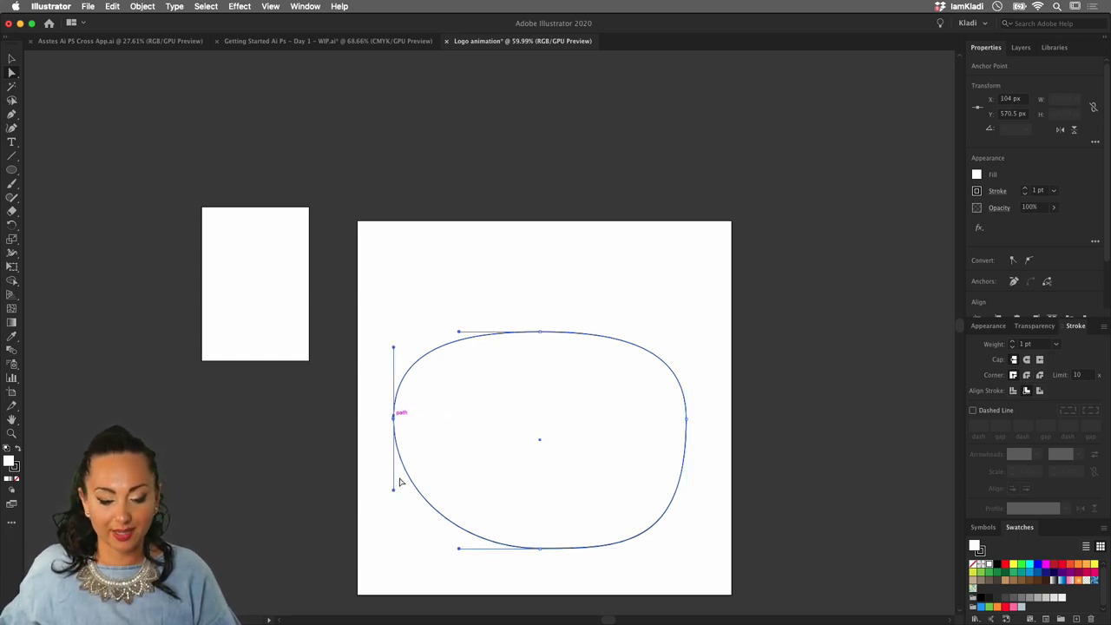
pyautogui.moveTo(393, 492); pyautogui.dragTo(393, 548)
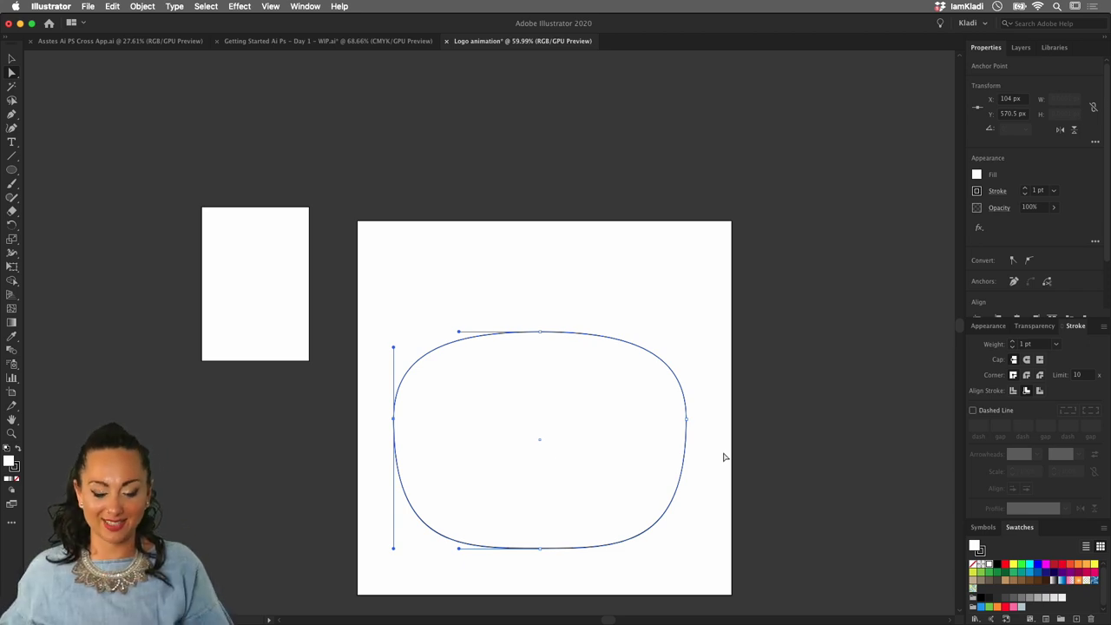
pyautogui.press('v')
pyautogui.click(758, 393)
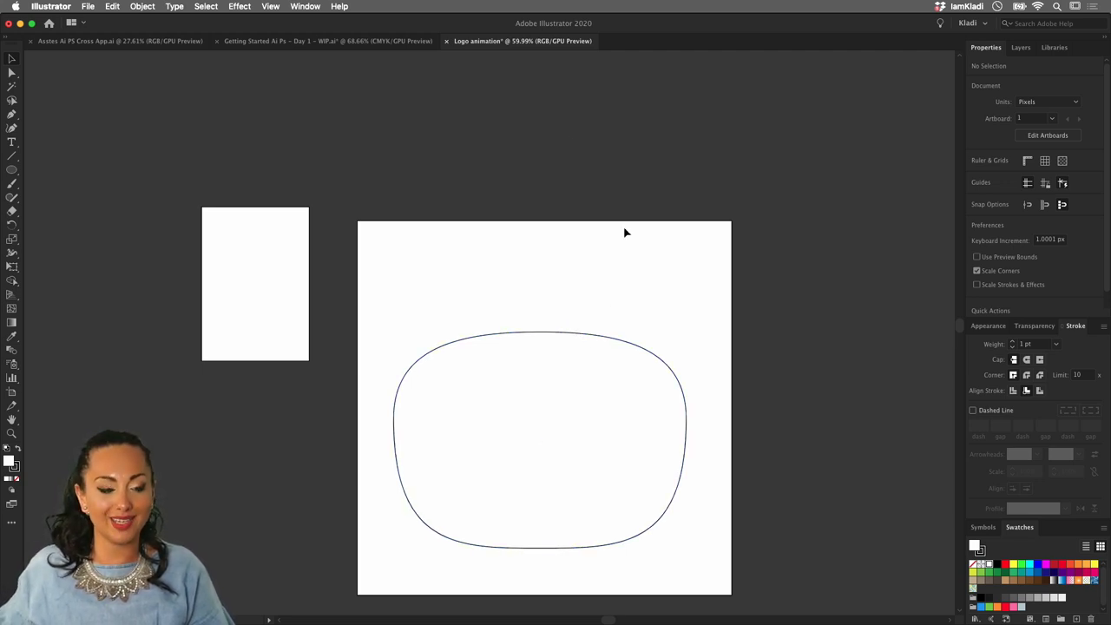
# - Place a white-filled copy of the reshaped head above the artboard and zoom in to about 60%
pyautogui.click(546, 334)
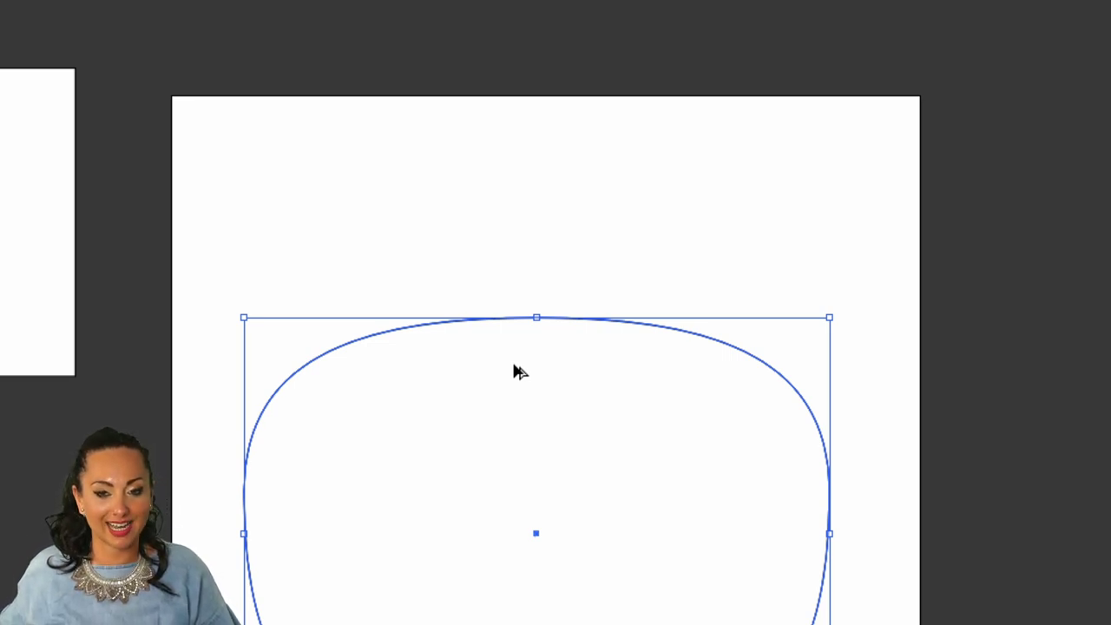
pyautogui.moveTo(514, 372); pyautogui.dragTo(509, 12)
pyautogui.scroll(-3, 510, 258)
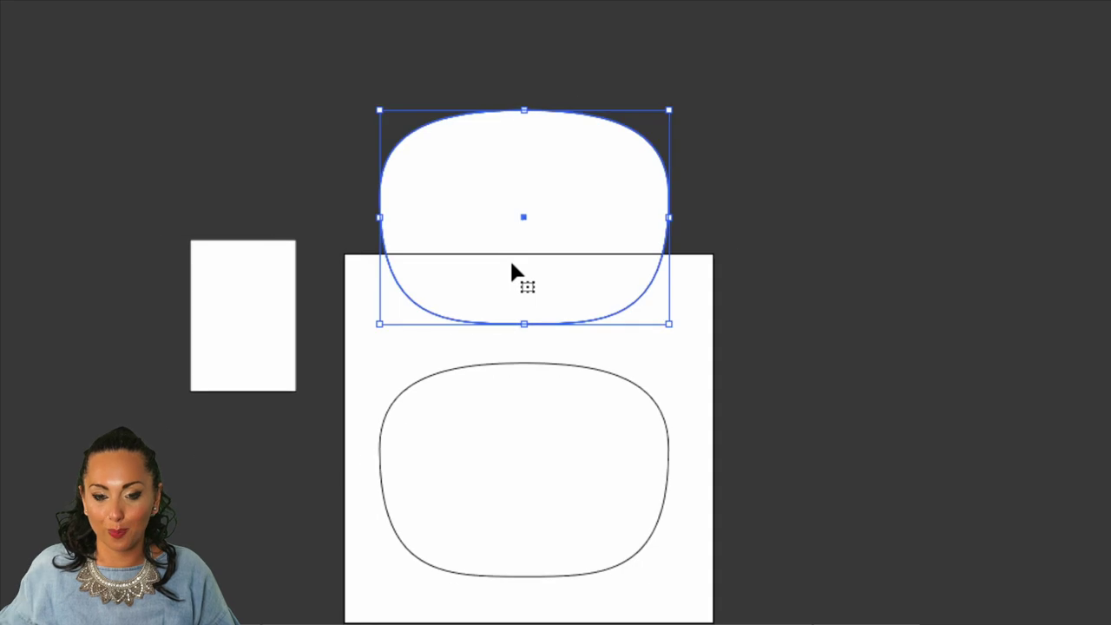
pyautogui.moveTo(530, 252); pyautogui.dragTo(519, 169)
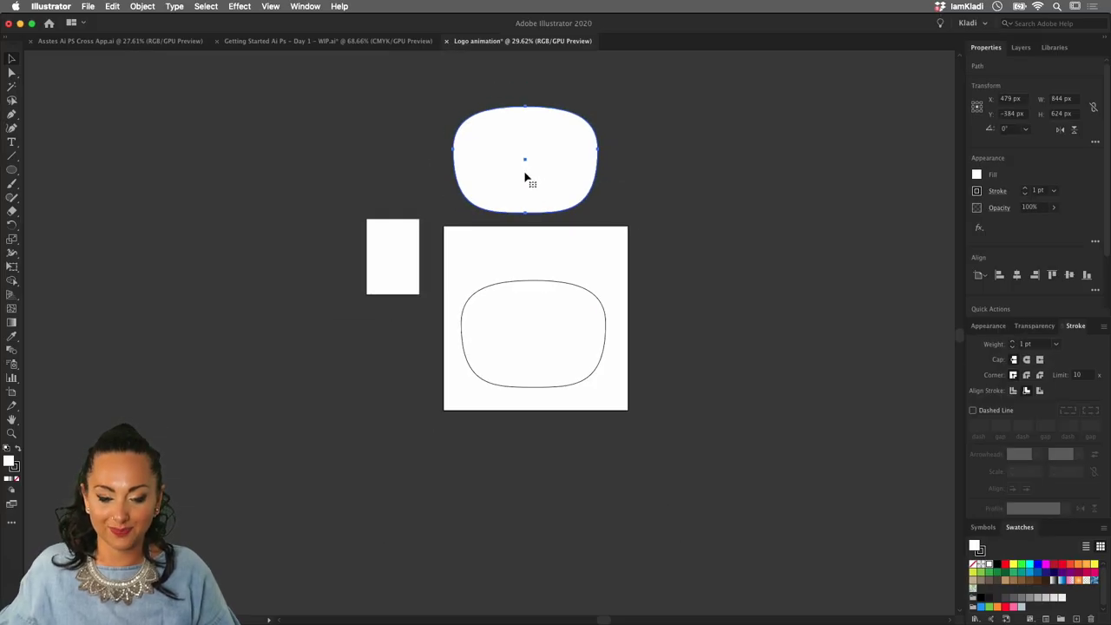
pyautogui.scroll(3, 564, 222)
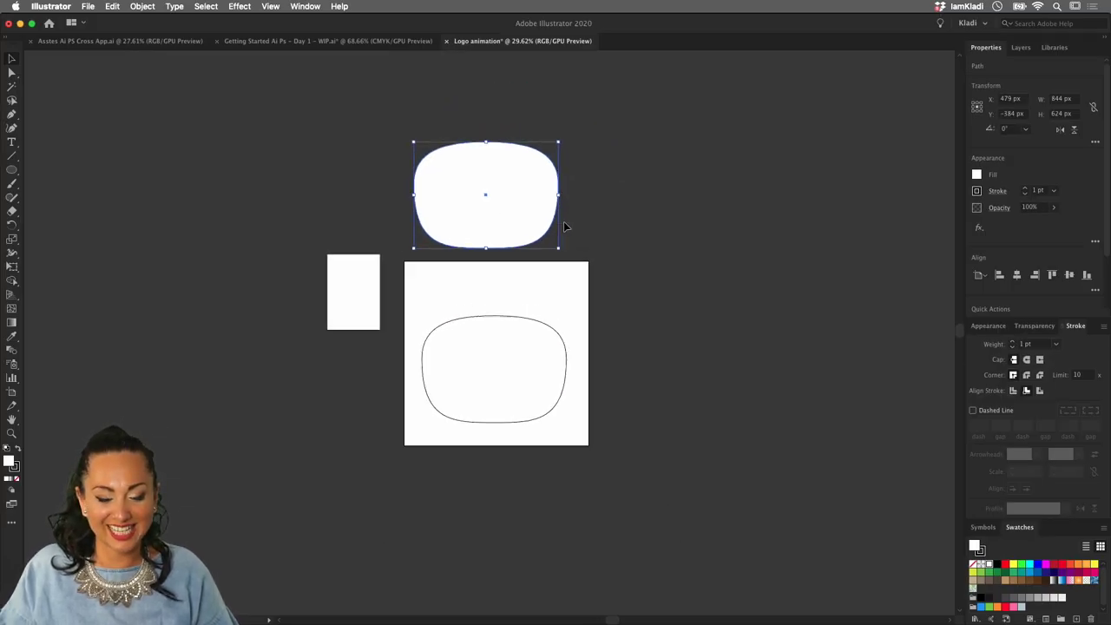
pyautogui.scroll(6, 564, 226)
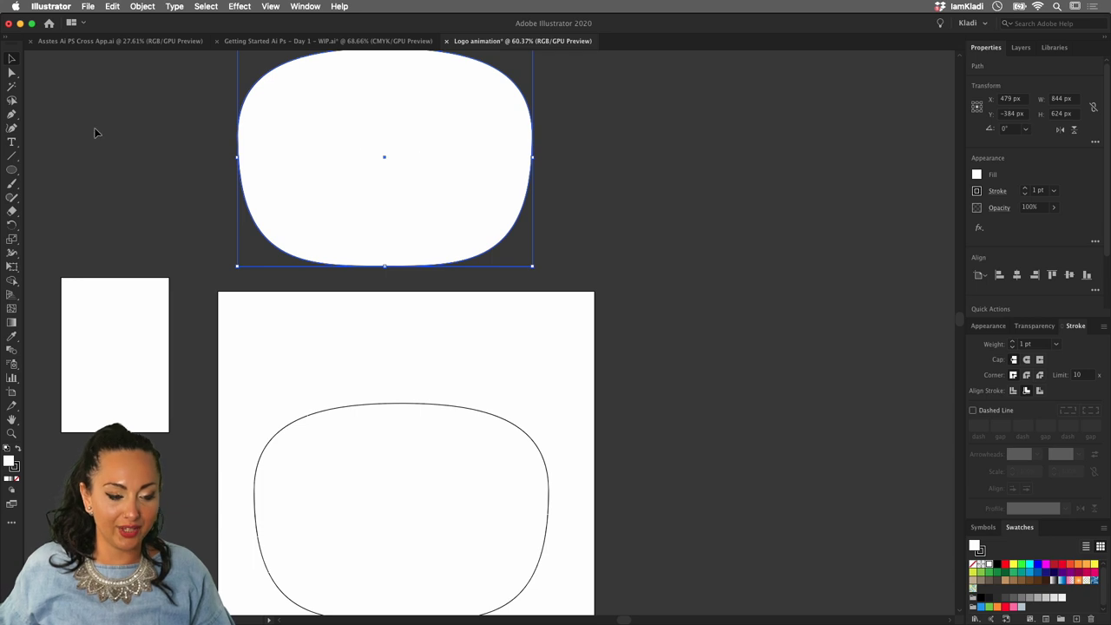
# - Draw a pointed ear path over the head's top-left with the Pen tool, curving its outer side
pyautogui.click(13, 172)
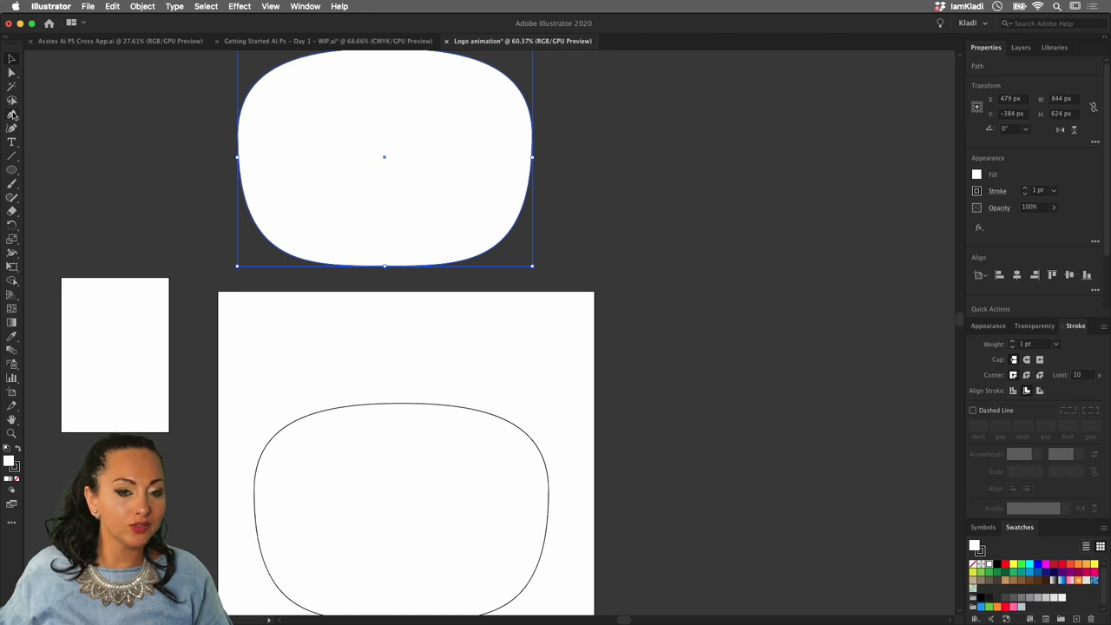
pyautogui.click(12, 115)
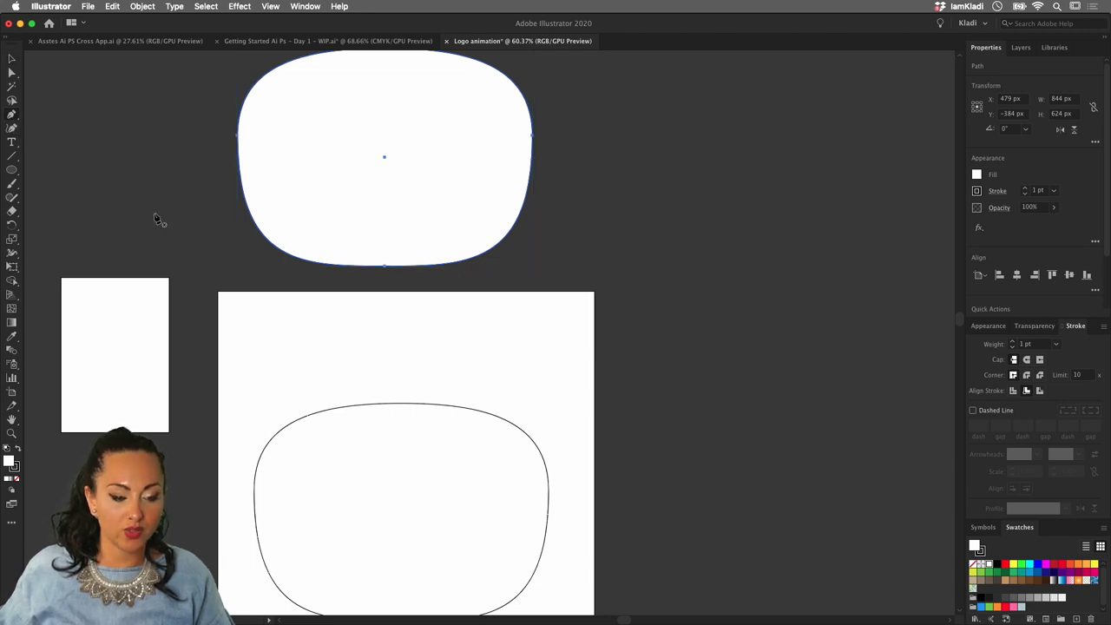
pyautogui.click(267, 363)
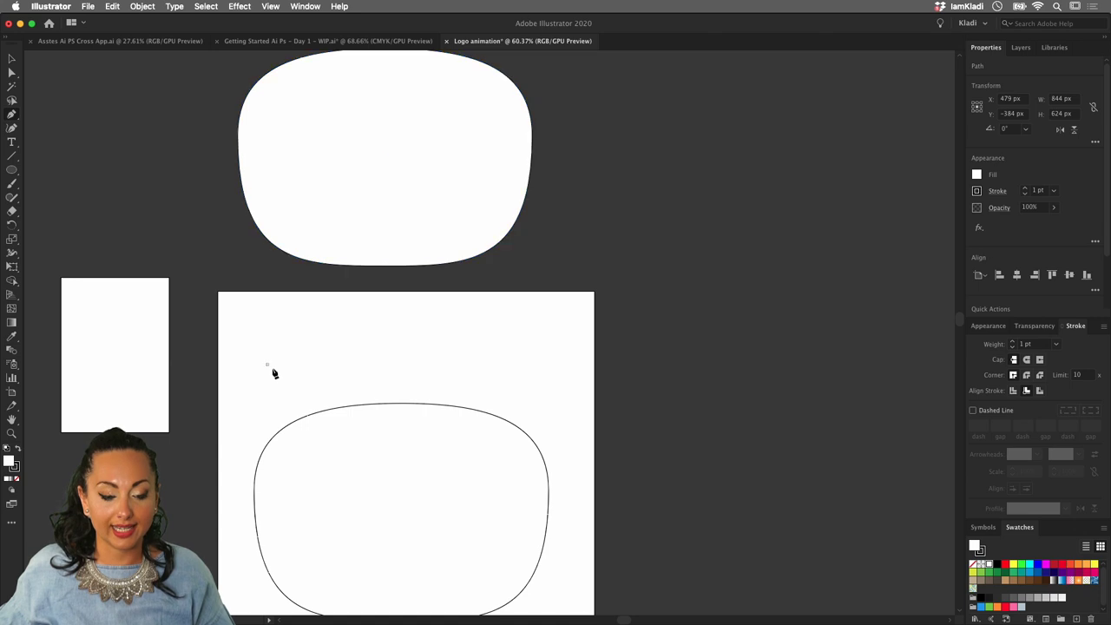
pyautogui.click(326, 441)
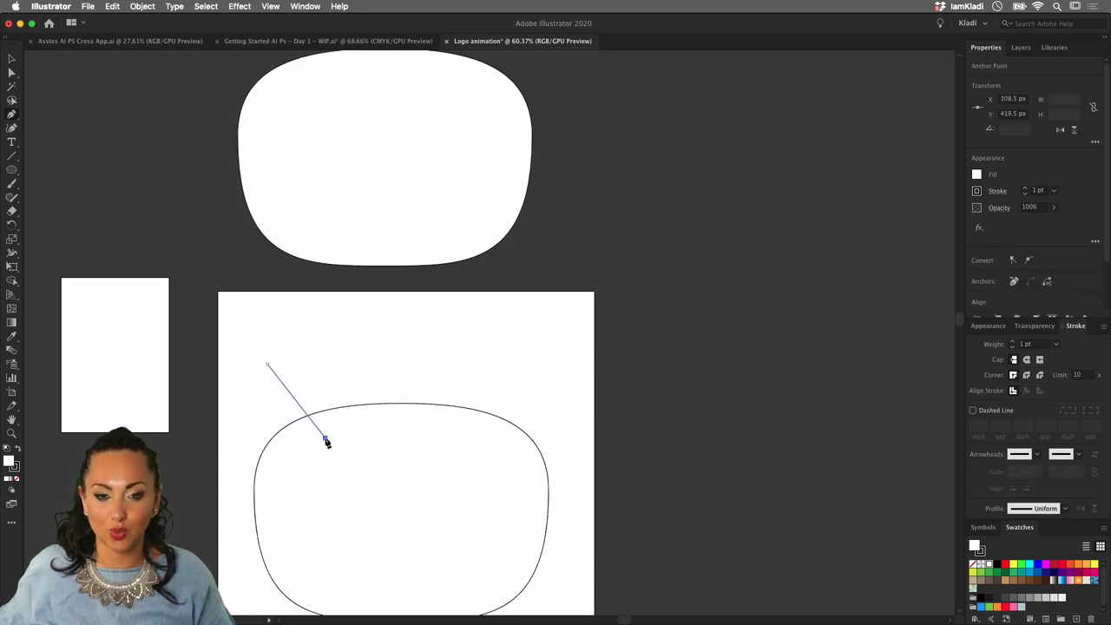
pyautogui.moveTo(325, 438); pyautogui.dragTo(246, 438)
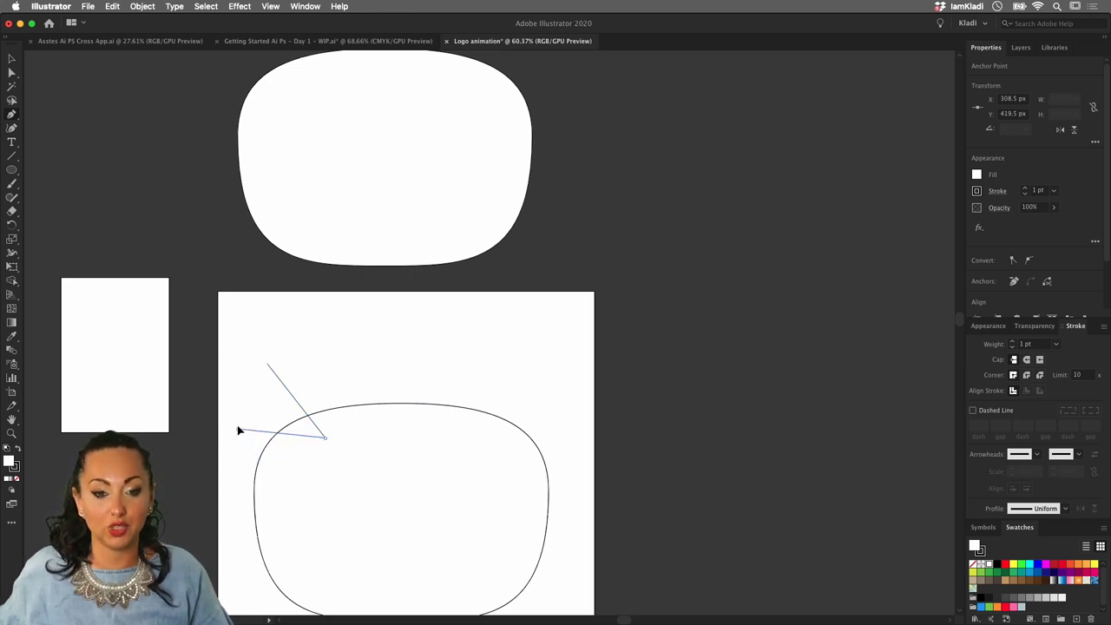
pyautogui.moveTo(258, 454); pyautogui.dragTo(234, 439)
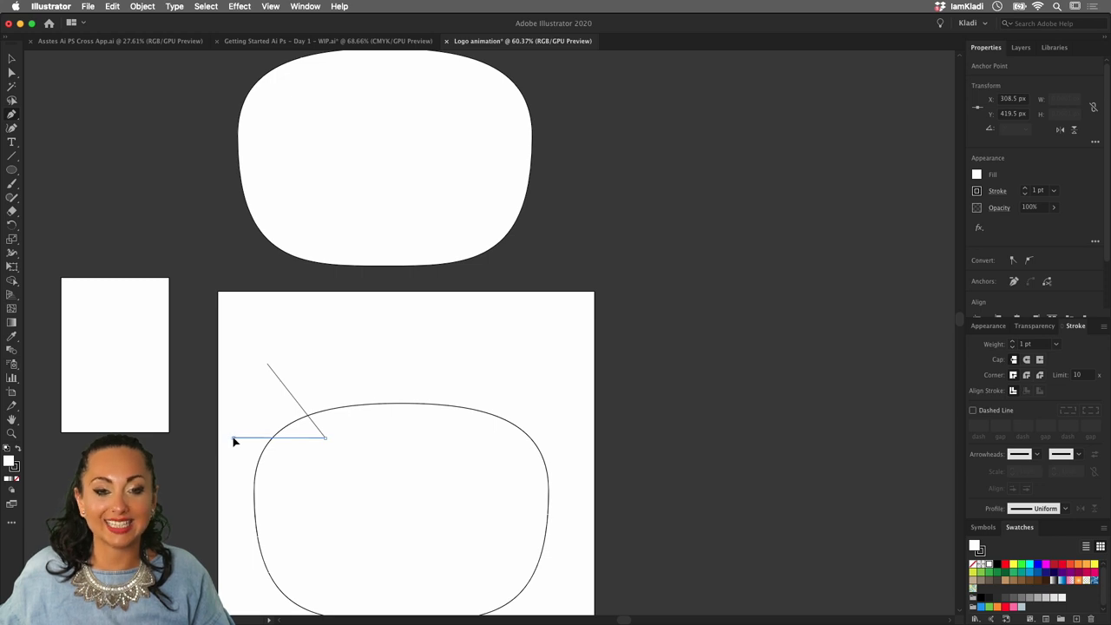
pyautogui.click(379, 466)
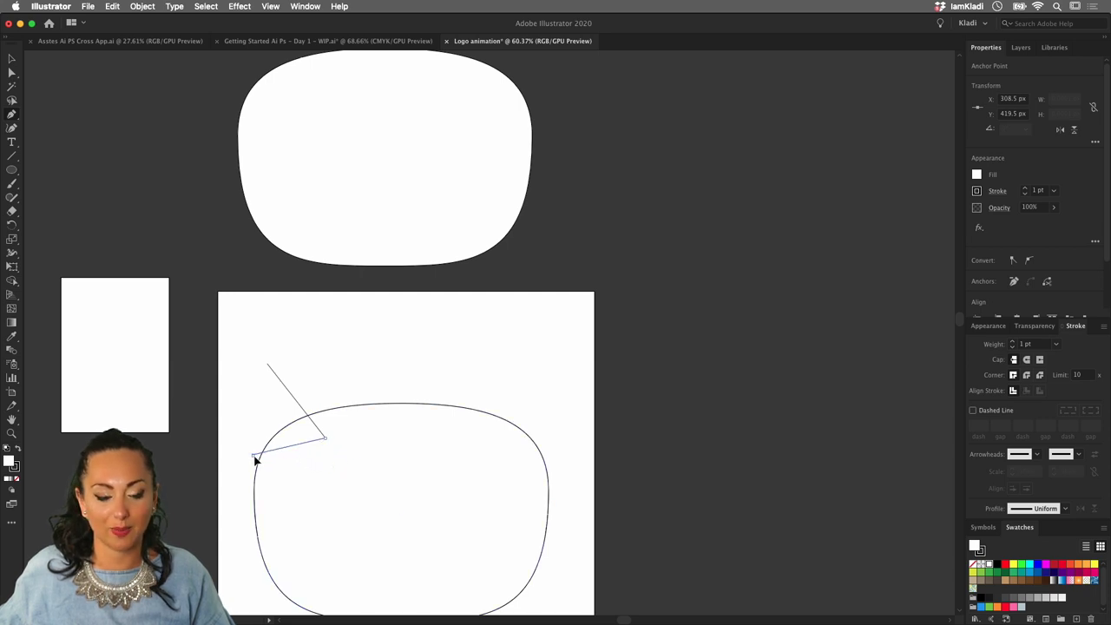
pyautogui.moveTo(257, 460); pyautogui.dragTo(239, 433)
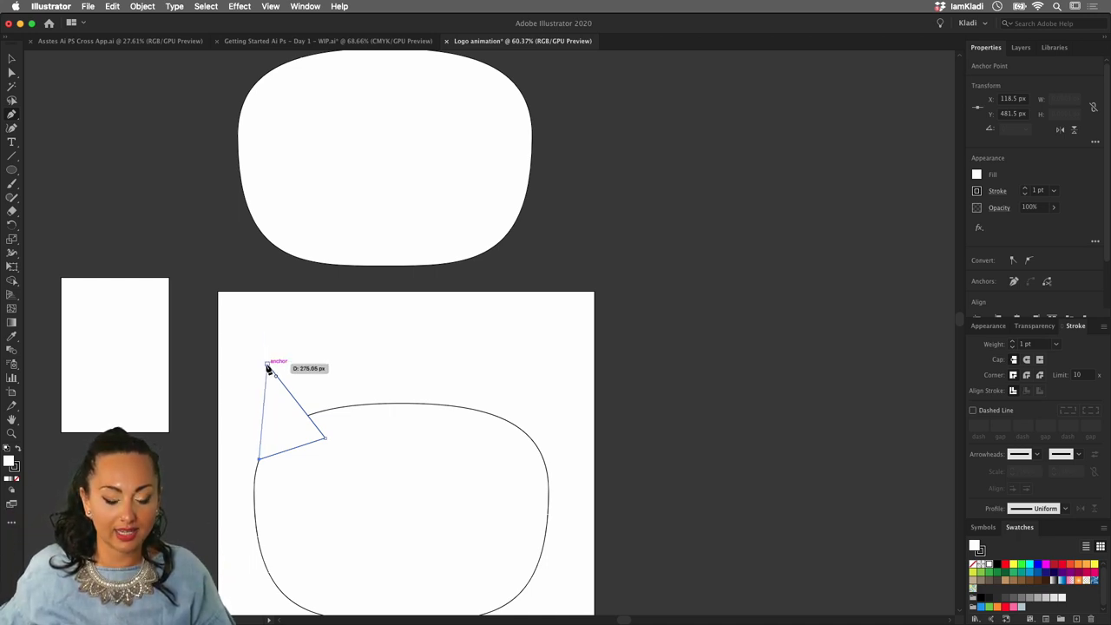
pyautogui.click(266, 365)
pyautogui.moveTo(269, 369); pyautogui.dragTo(306, 349)
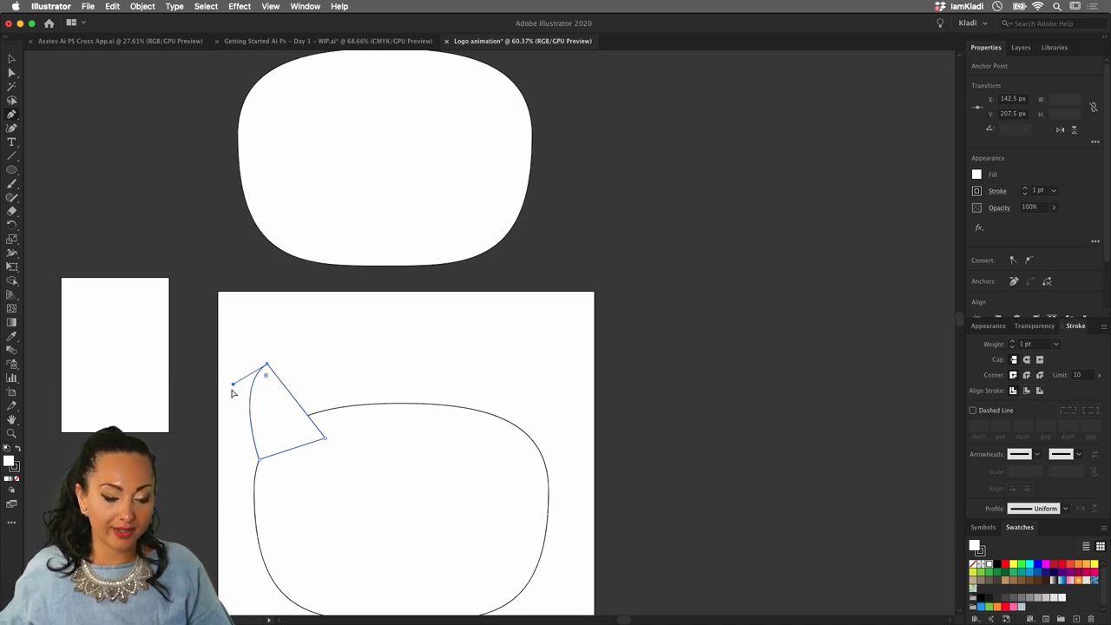
# - Adjust the curve of the ear's outer side and select its tip point
pyautogui.press('a')
pyautogui.moveTo(233, 384); pyautogui.dragTo(270, 367)
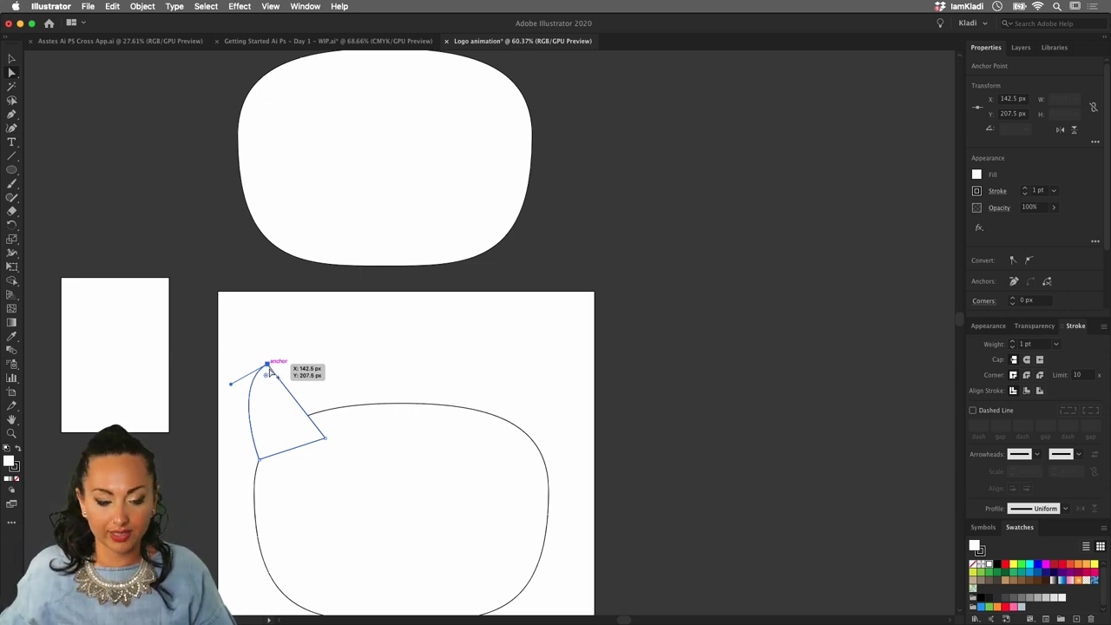
pyautogui.moveTo(269, 368); pyautogui.dragTo(264, 368)
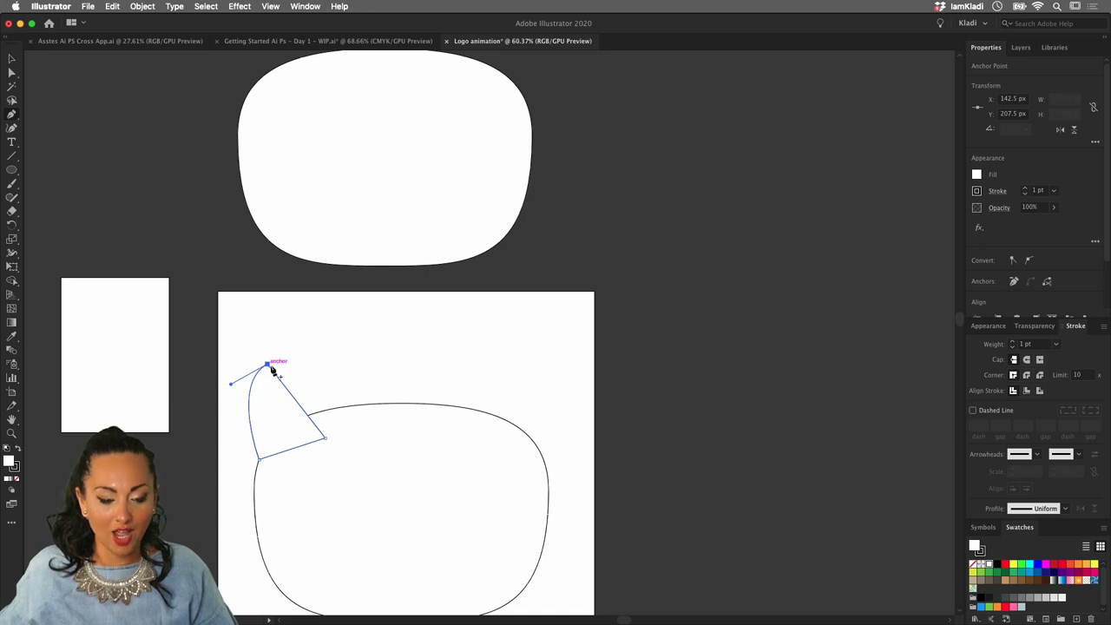
pyautogui.click(271, 368)
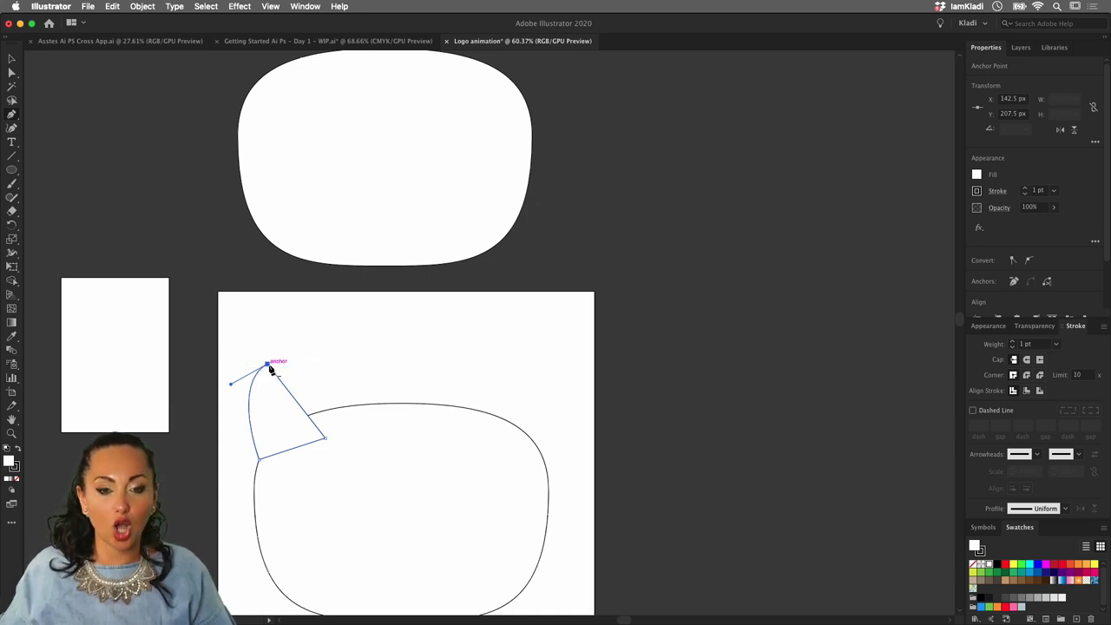
# - Pull curve handles from the ear tip to round its top and right side, then deselect
pyautogui.scroll(5, 260, 355)
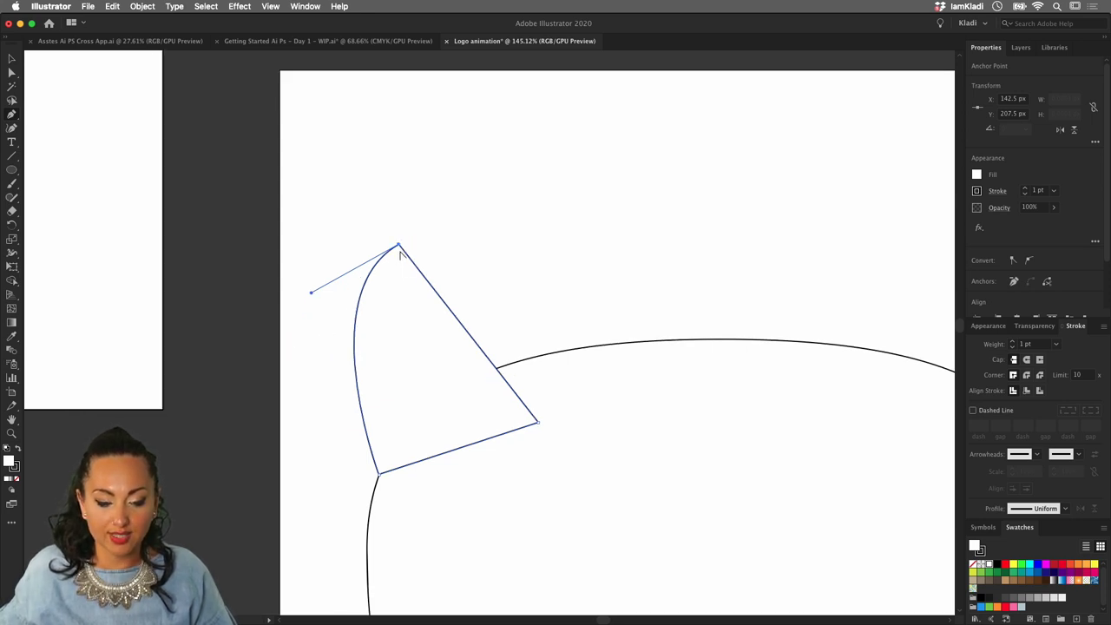
pyautogui.click(399, 245)
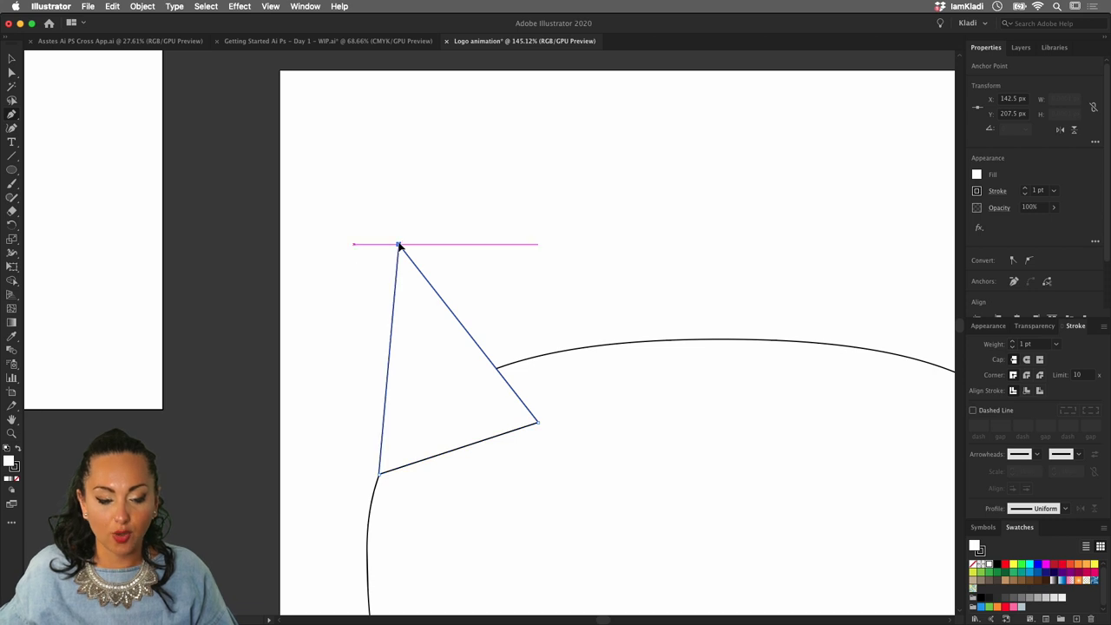
pyautogui.moveTo(399, 245); pyautogui.dragTo(458, 229)
pyautogui.moveTo(396, 249); pyautogui.dragTo(460, 280)
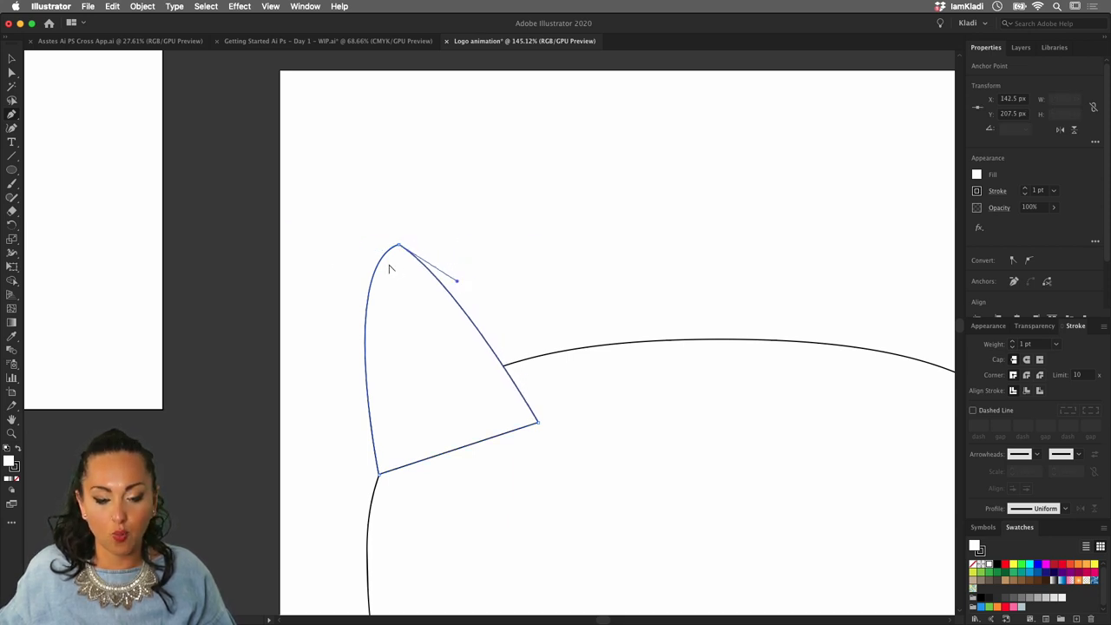
pyautogui.moveTo(390, 266)
pyautogui.mouseDown()
pyautogui.moveTo(369, 263)
pyautogui.moveTo(389, 259)
pyautogui.mouseUp()
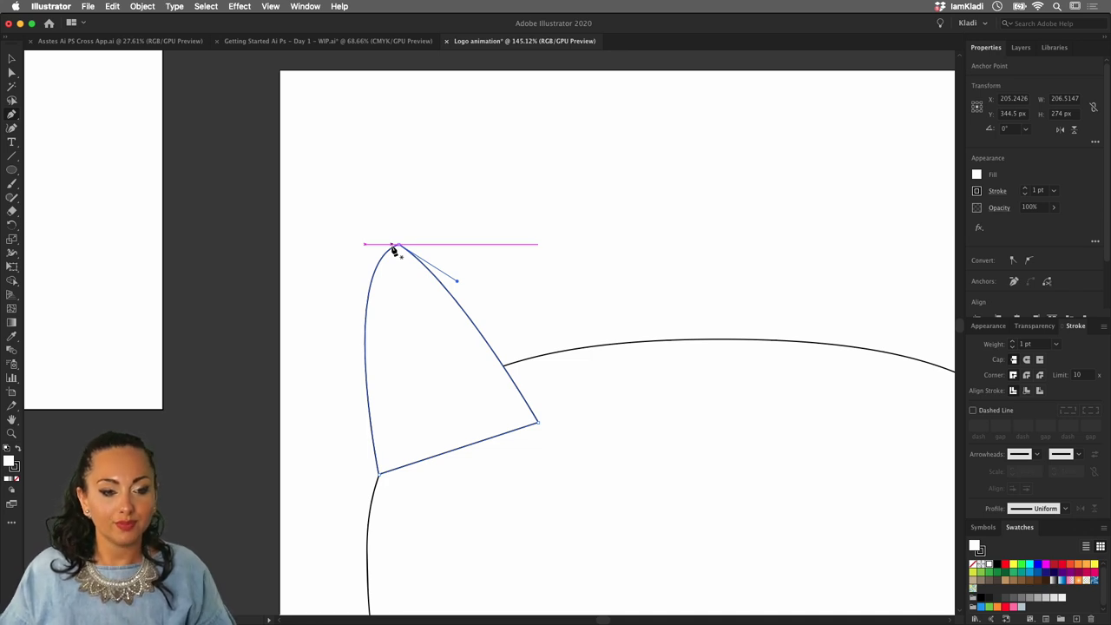
pyautogui.scroll(-3, 495, 330)
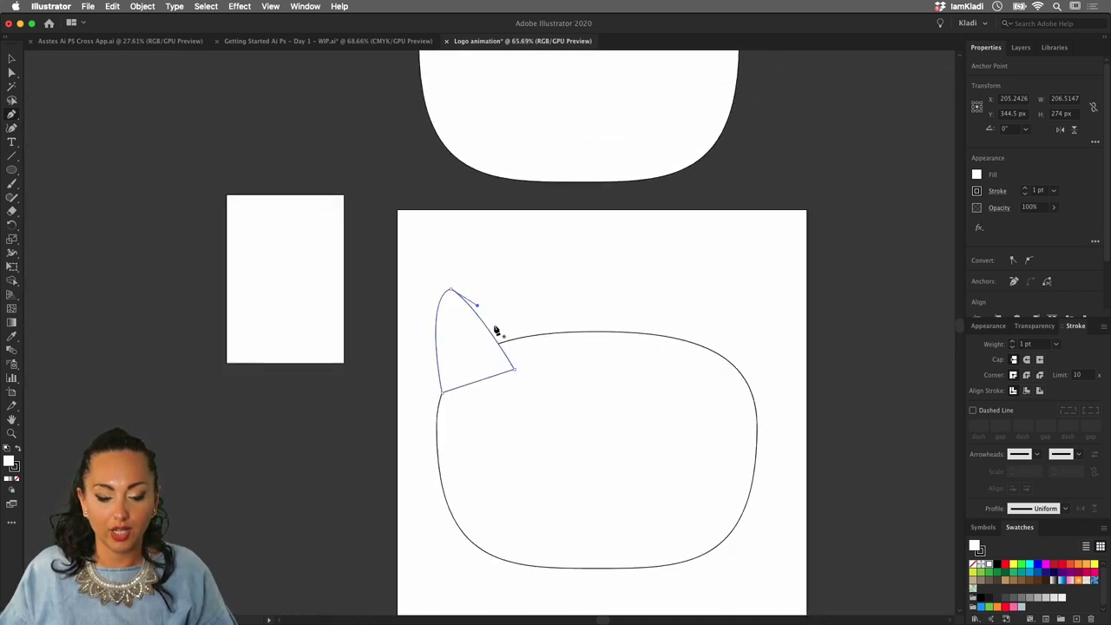
pyautogui.hscroll(4, 495, 328)
pyautogui.press('v')
pyautogui.click(526, 268)
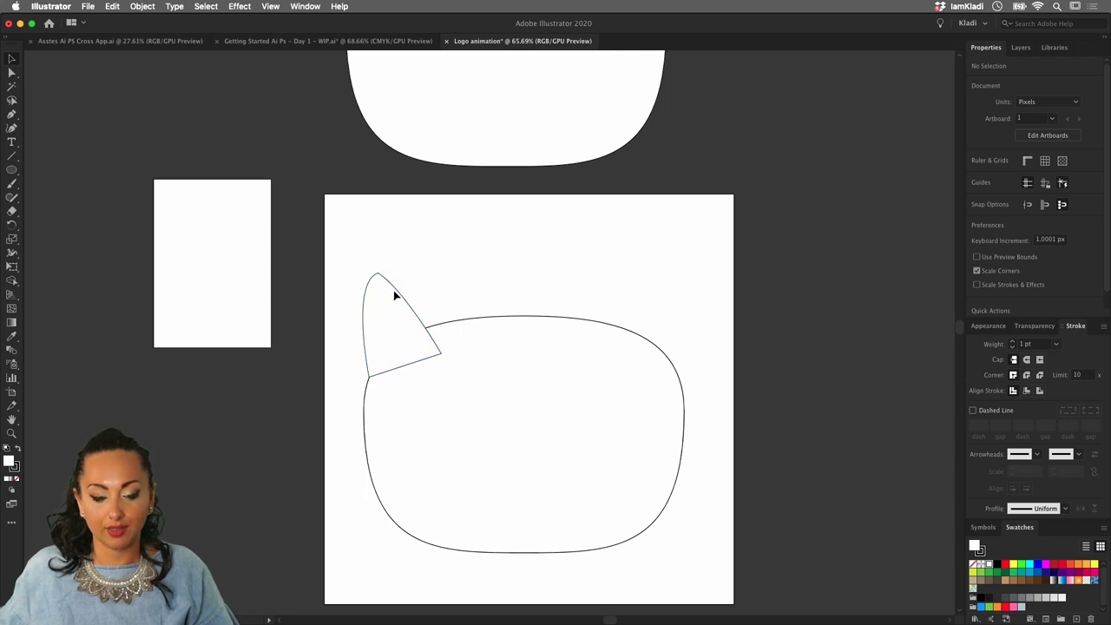
# - Duplicate the ear to the upper right of the canvas and reselect the original ear
pyautogui.click(407, 300)
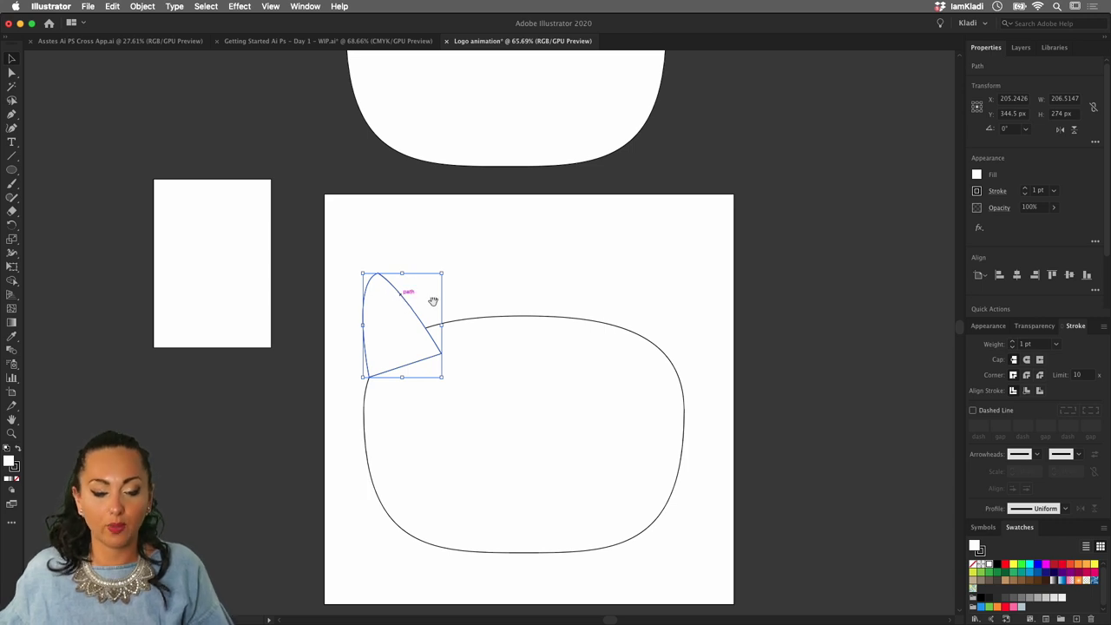
pyautogui.moveTo(434, 301); pyautogui.dragTo(298, 399)
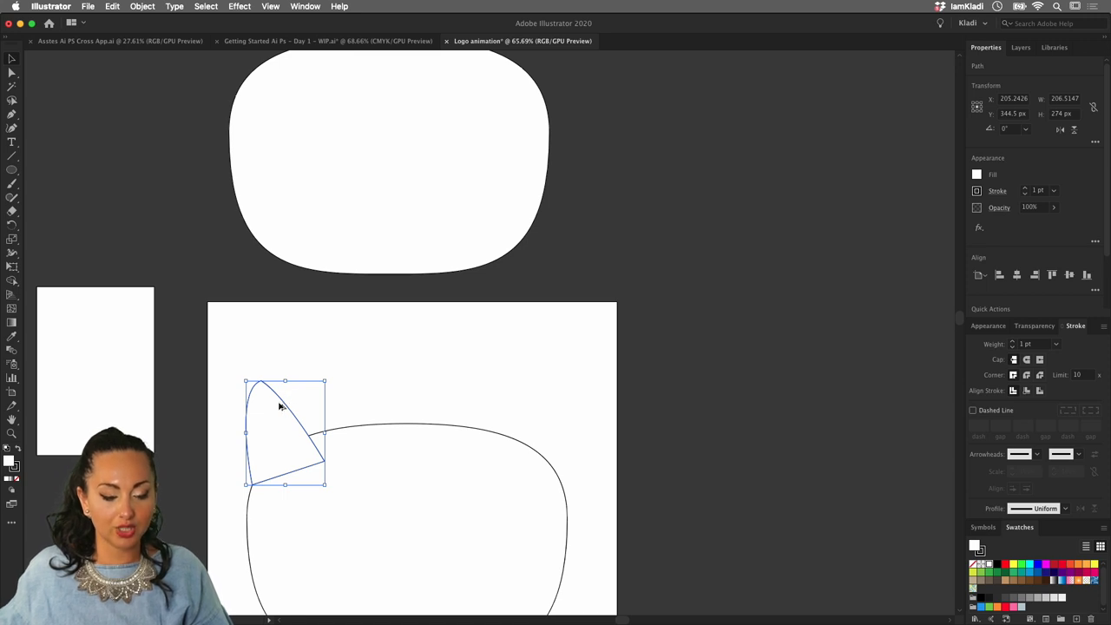
pyautogui.keyDown('alt'); pyautogui.moveTo(280, 406); pyautogui.dragTo(661, 136); pyautogui.keyUp('alt')
pyautogui.moveTo(307, 436); pyautogui.dragTo(346, 359)
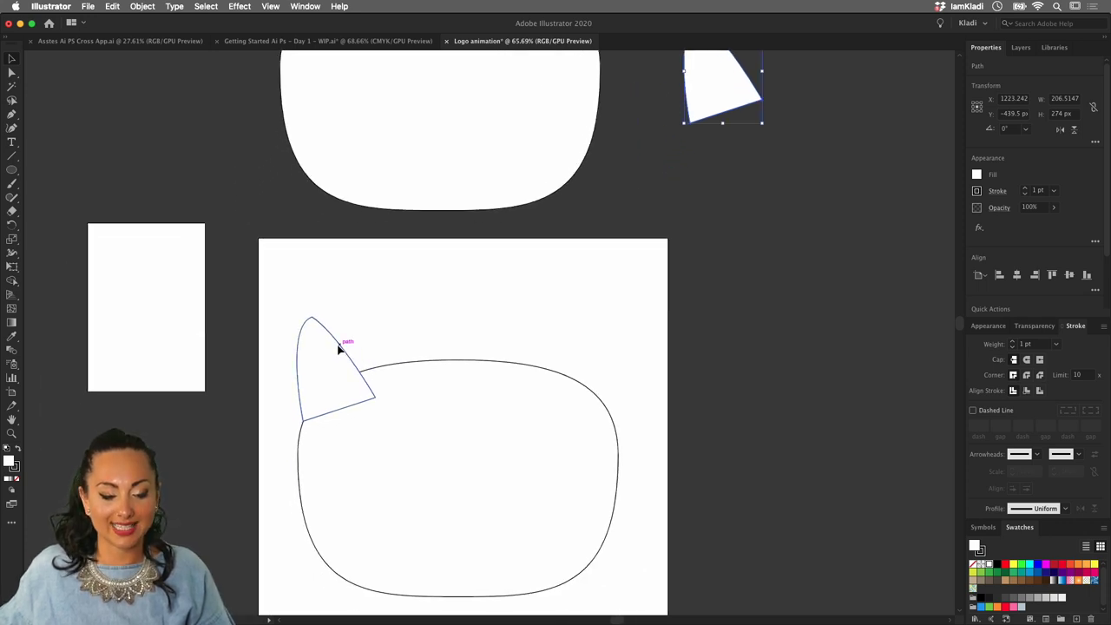
pyautogui.click(338, 347)
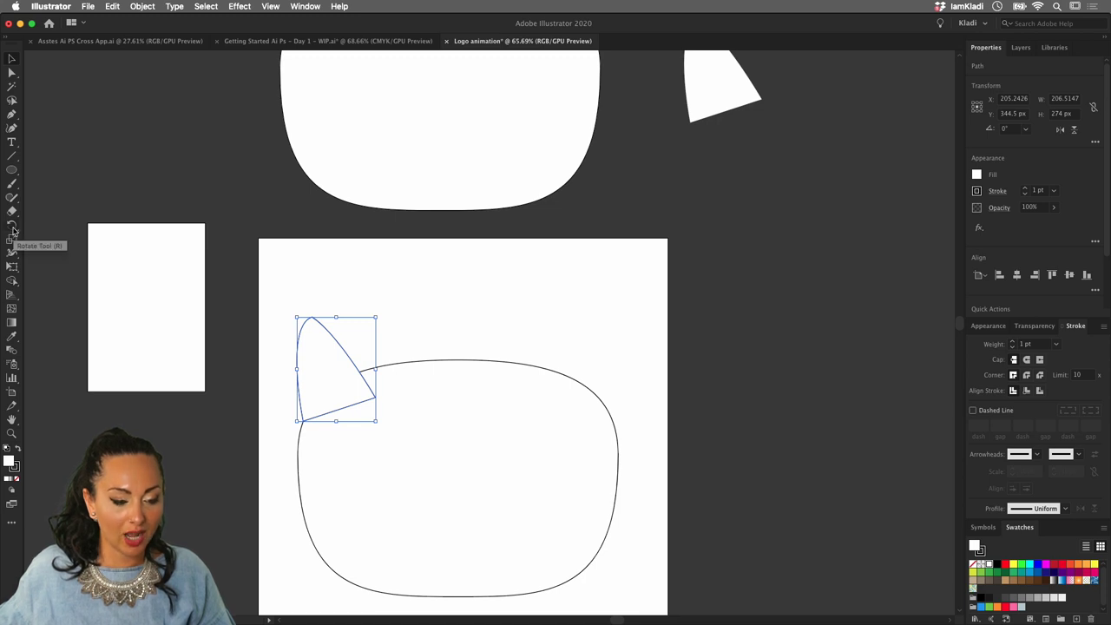
pyautogui.moveTo(13, 228)
pyautogui.mouseDown()
pyautogui.moveTo(72, 244)
pyautogui.moveTo(13, 226)
pyautogui.mouseUp()
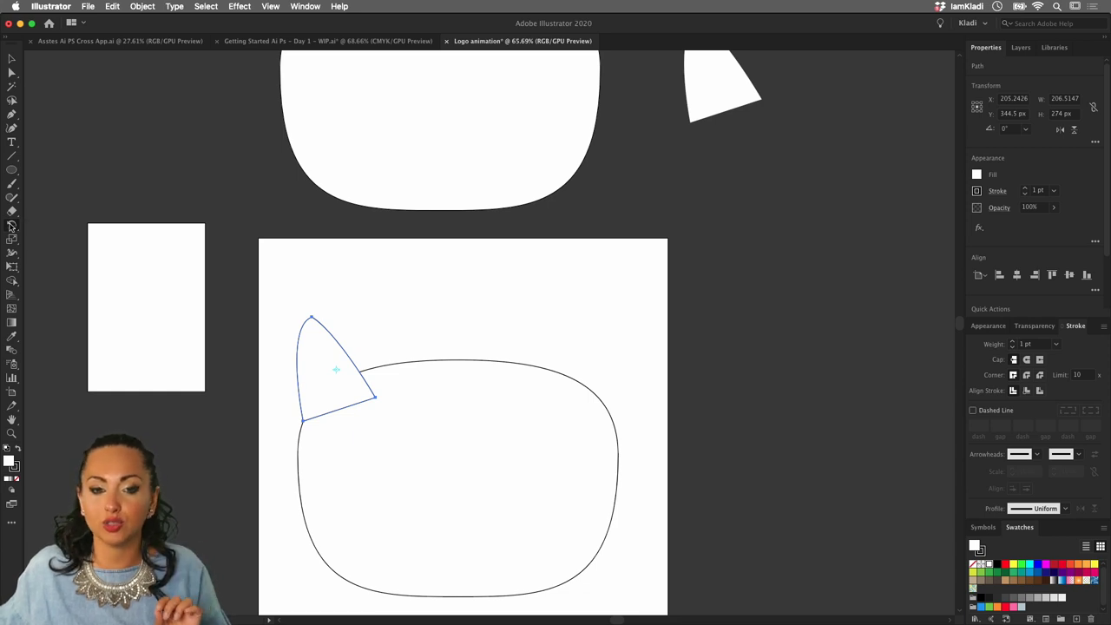
pyautogui.moveTo(12, 226); pyautogui.dragTo(66, 242)
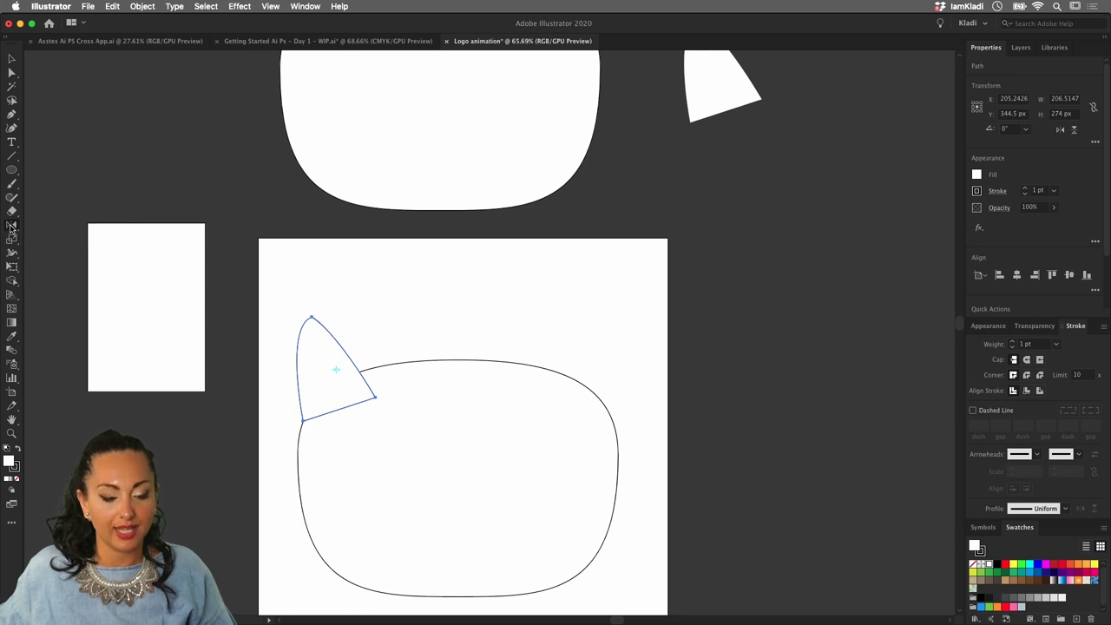
# - Reflect the ear across the Vertical axis with Preview checked and create a mirrored copy
pyautogui.doubleClick(11, 225)
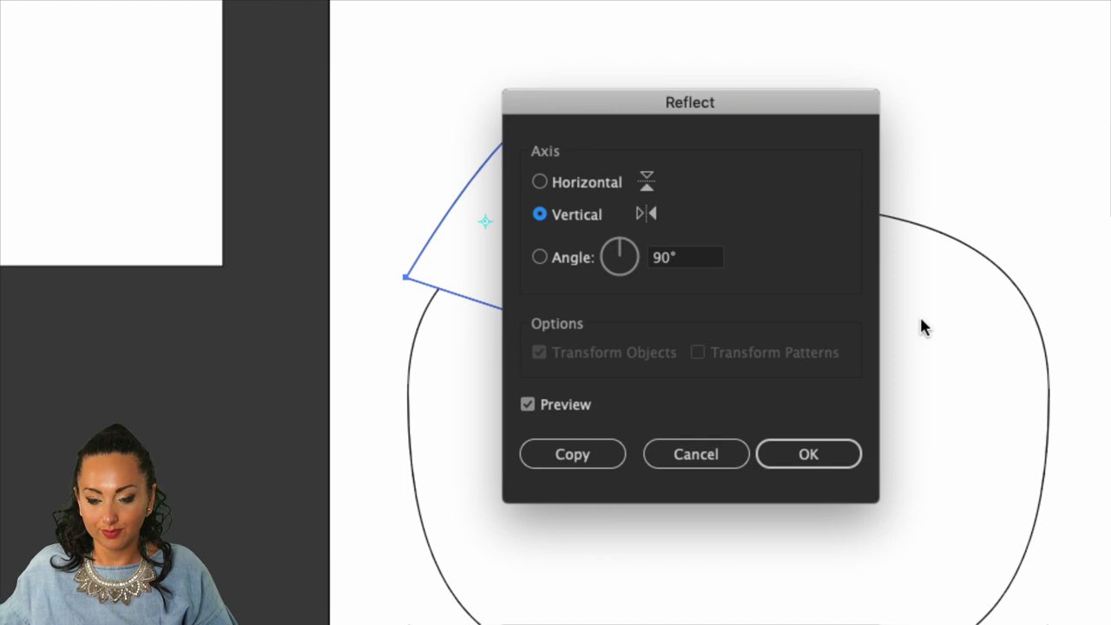
pyautogui.moveTo(804, 109); pyautogui.dragTo(1047, 110)
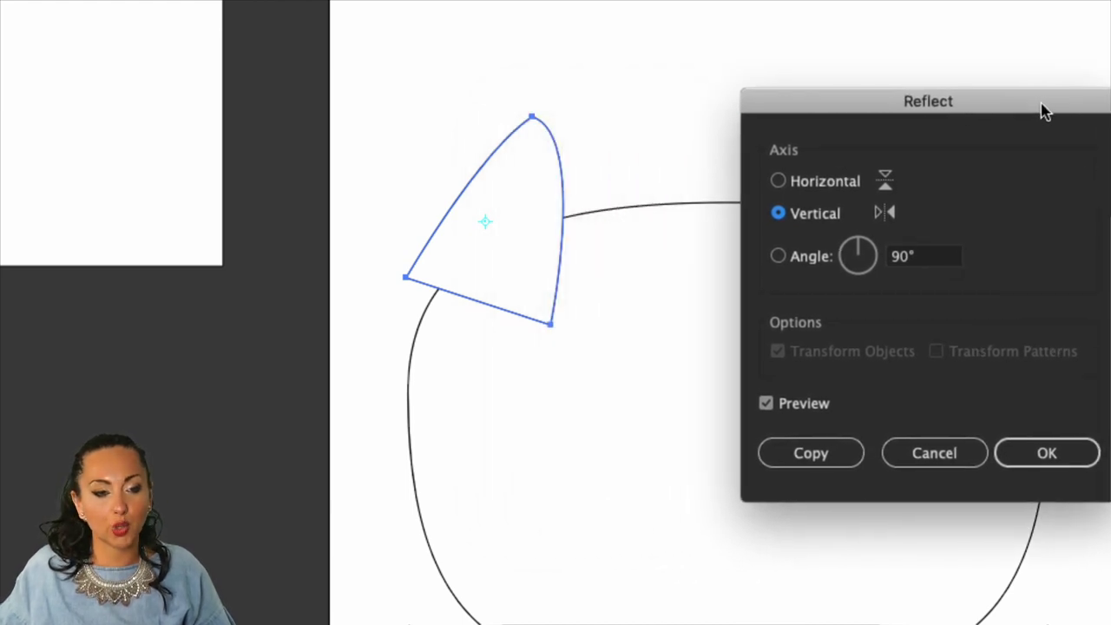
pyautogui.click(825, 189)
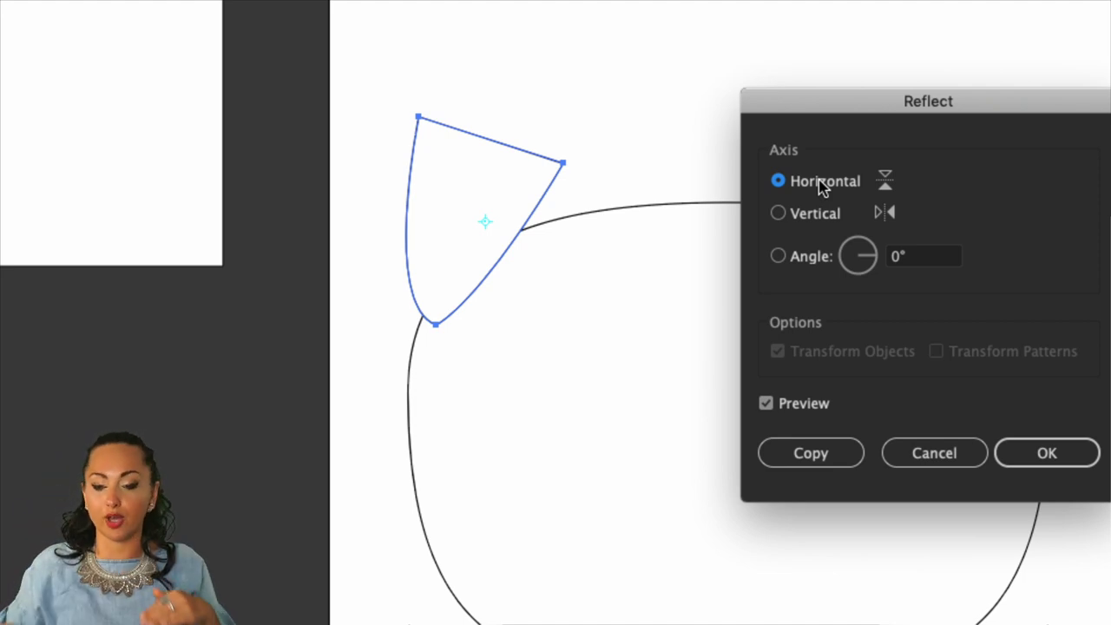
pyautogui.click(816, 218)
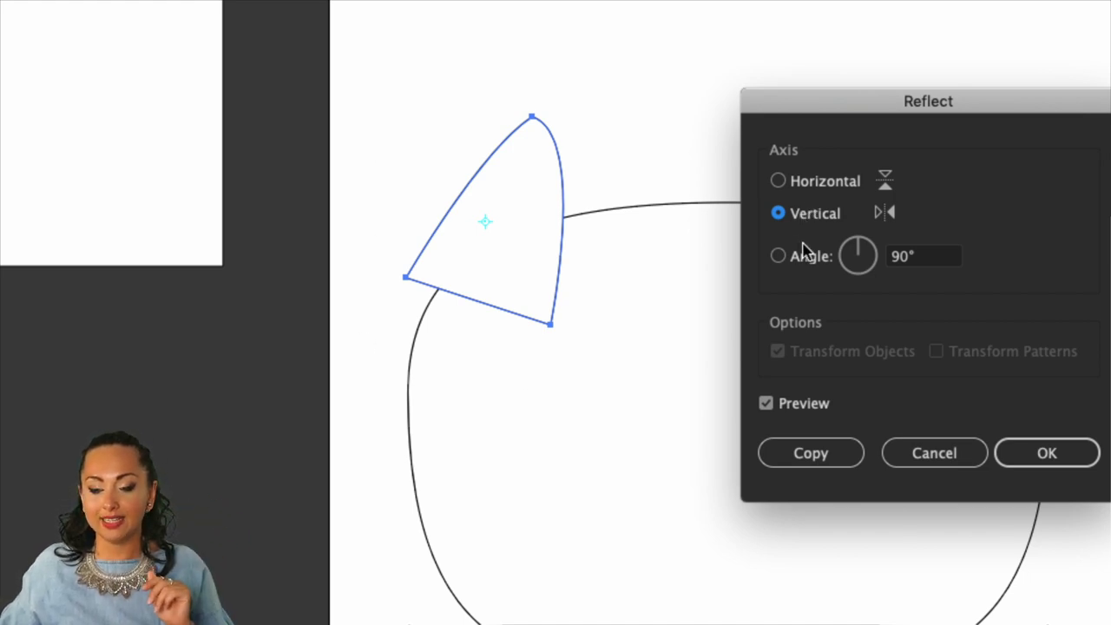
pyautogui.click(856, 258)
pyautogui.moveTo(864, 256)
pyautogui.mouseDown()
pyautogui.moveTo(851, 265)
pyautogui.moveTo(860, 249)
pyautogui.mouseUp()
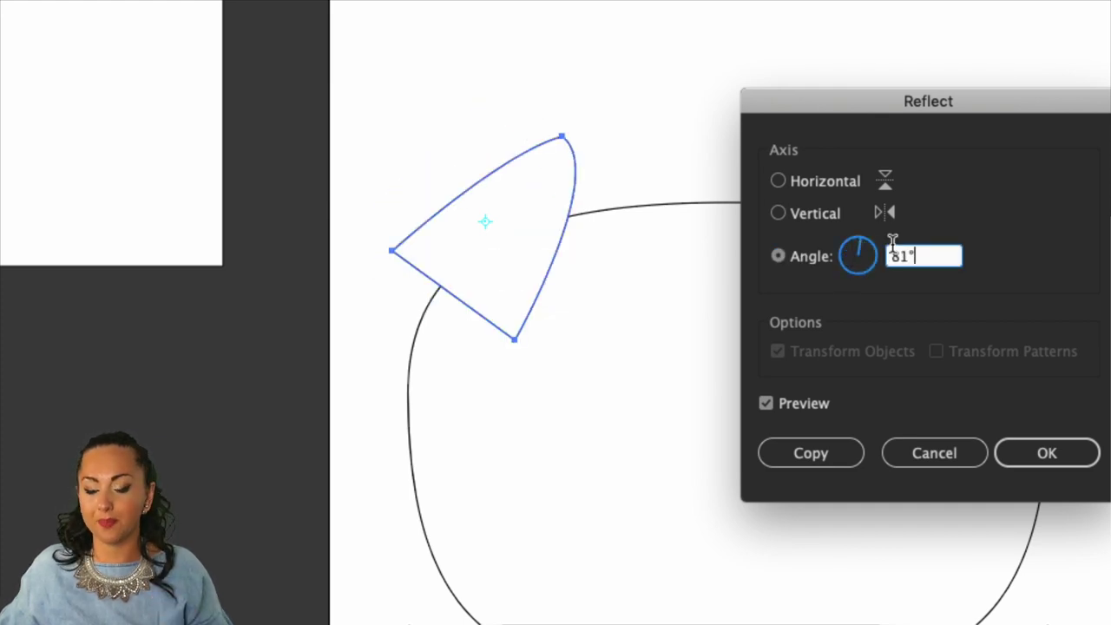
pyautogui.click(822, 217)
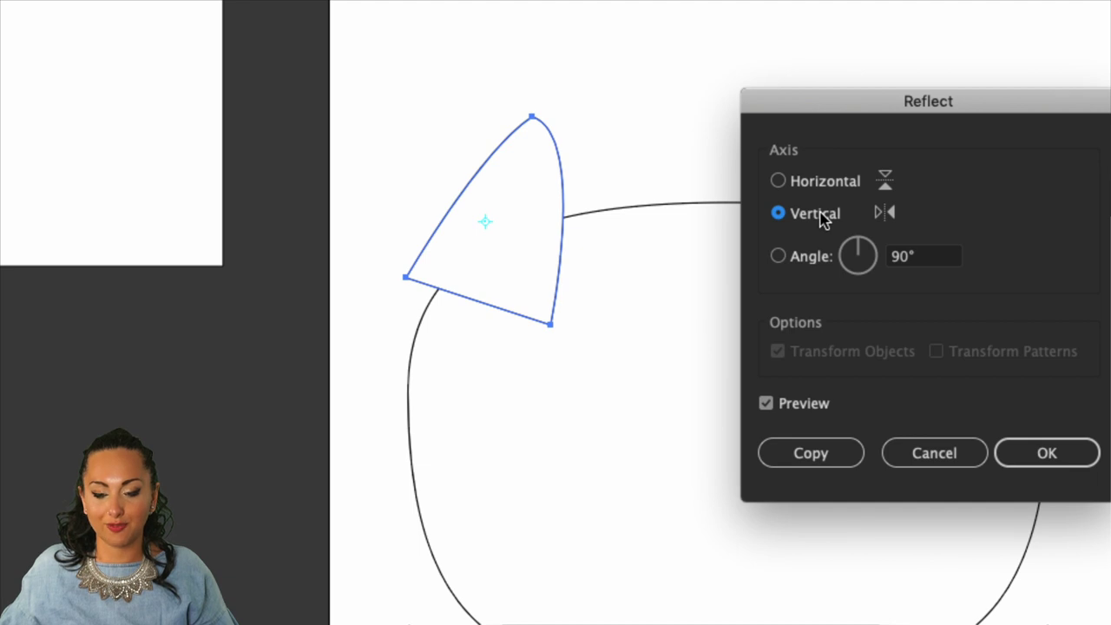
pyautogui.click(767, 404)
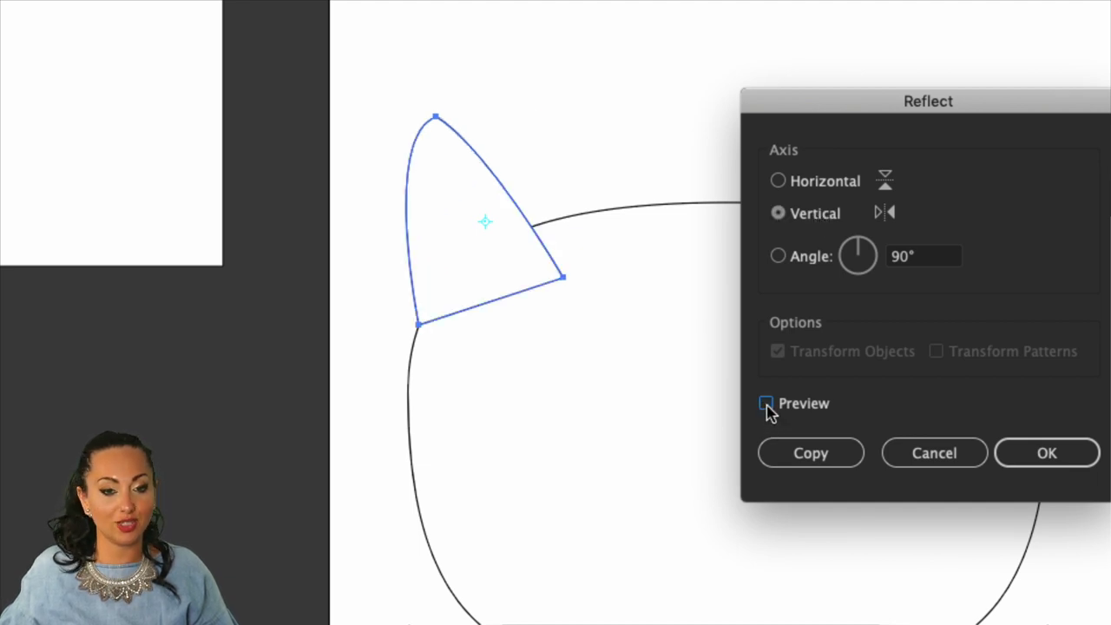
pyautogui.click(767, 404)
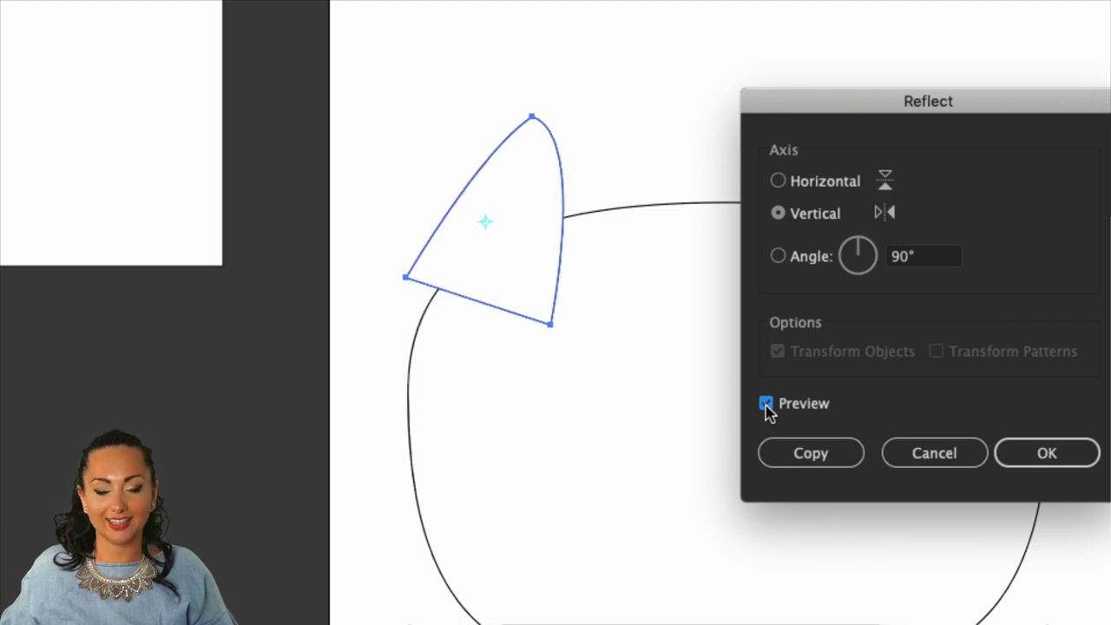
pyautogui.click(766, 404)
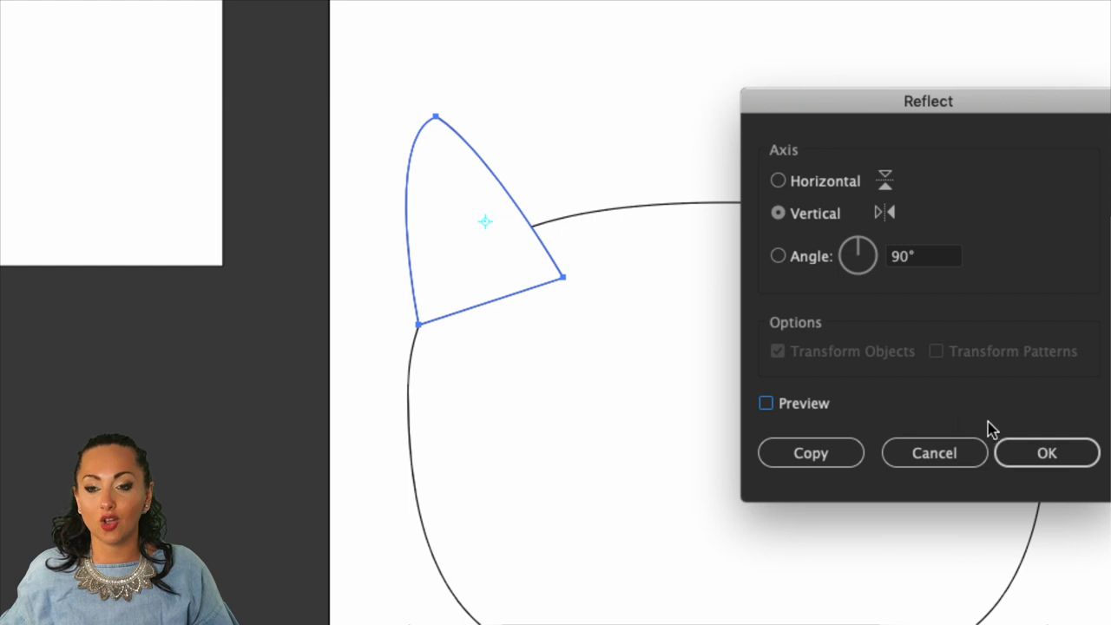
pyautogui.click(768, 403)
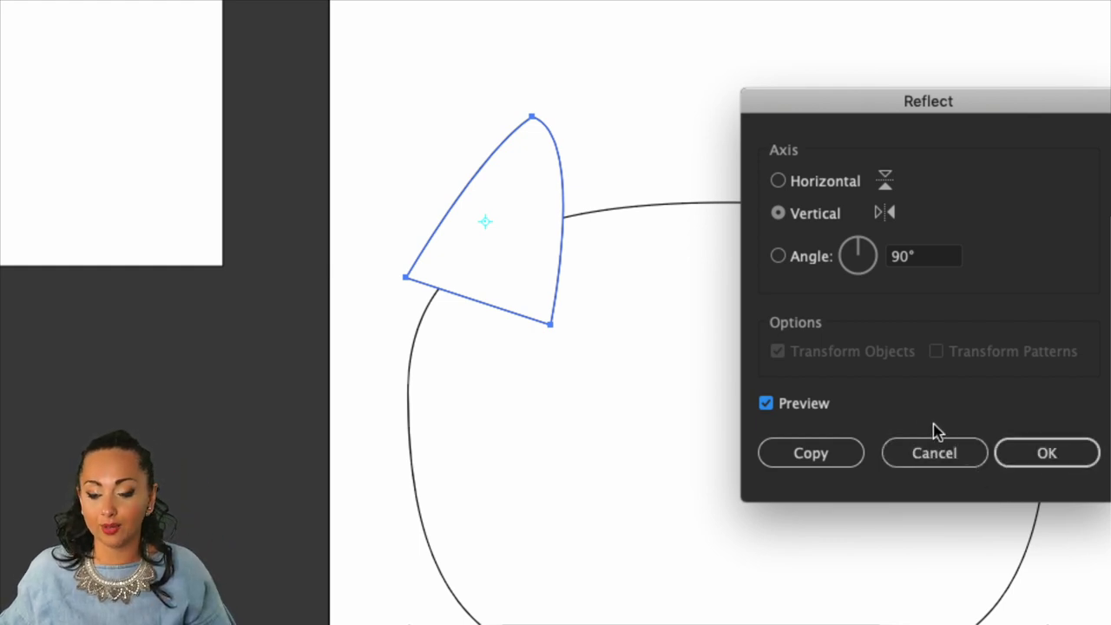
pyautogui.click(799, 452)
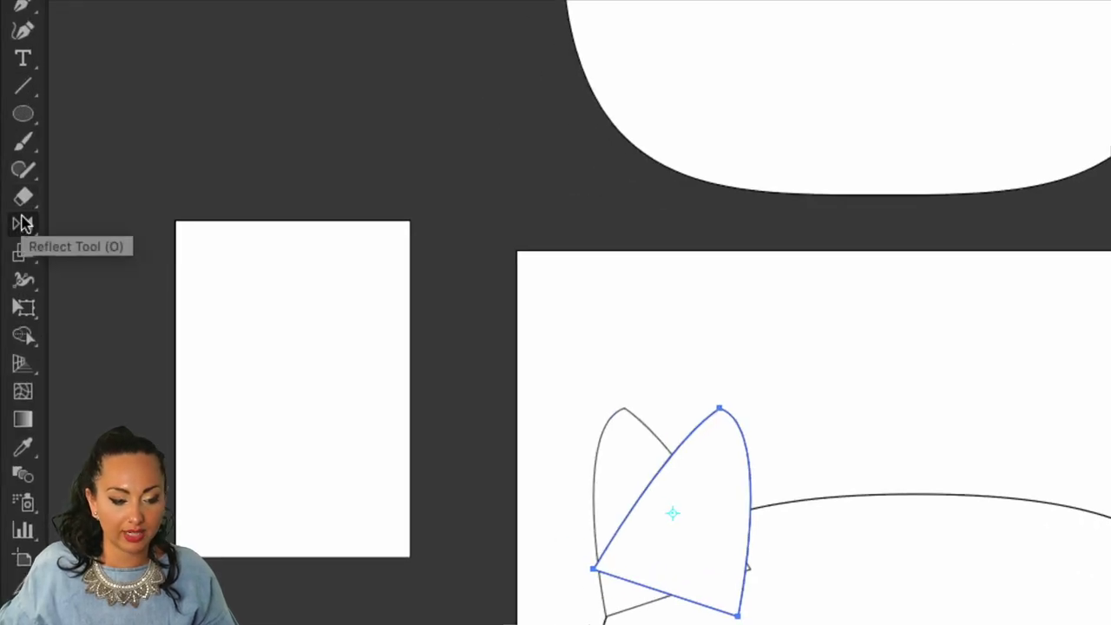
# - Move the mirrored ear copy to the head outline's upper-right edge, opposite the original ear
pyautogui.click(25, 226)
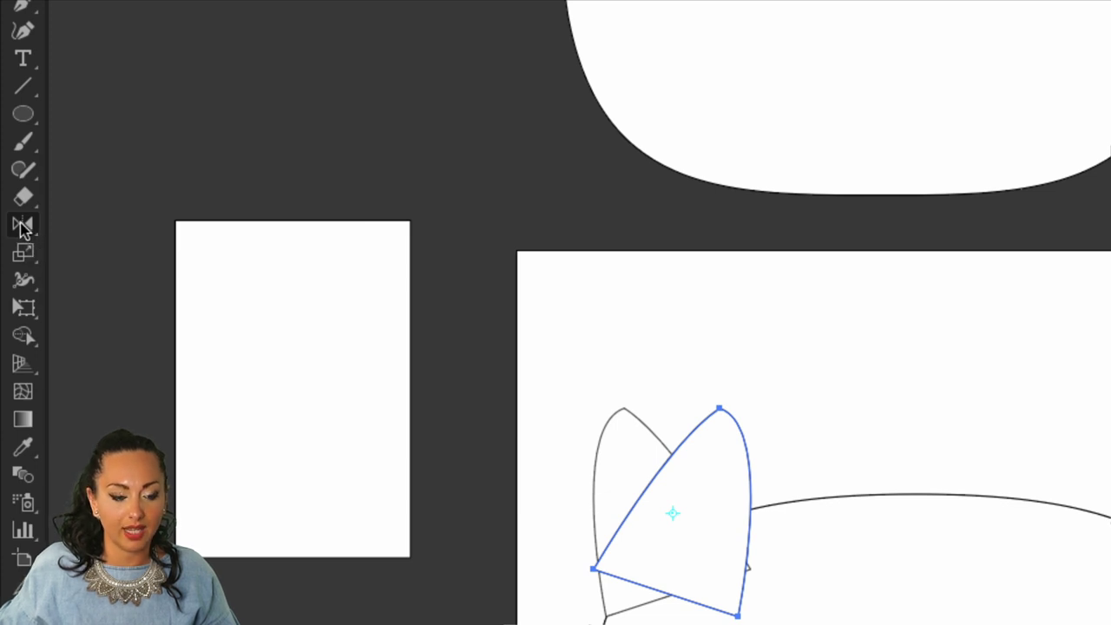
pyautogui.moveTo(24, 225); pyautogui.dragTo(118, 227)
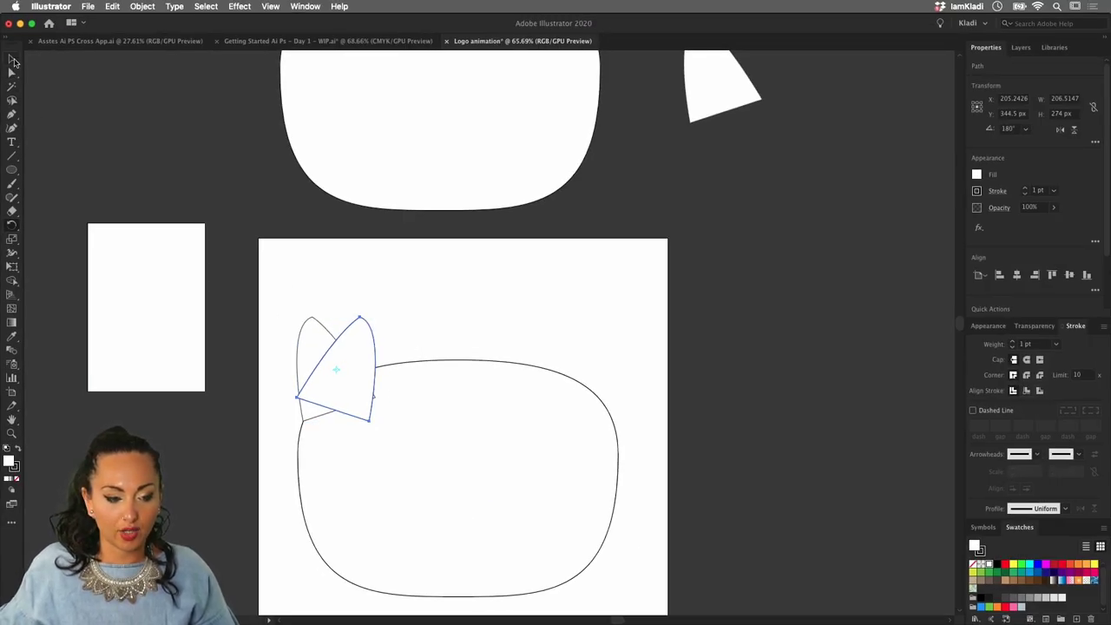
pyautogui.click(12, 59)
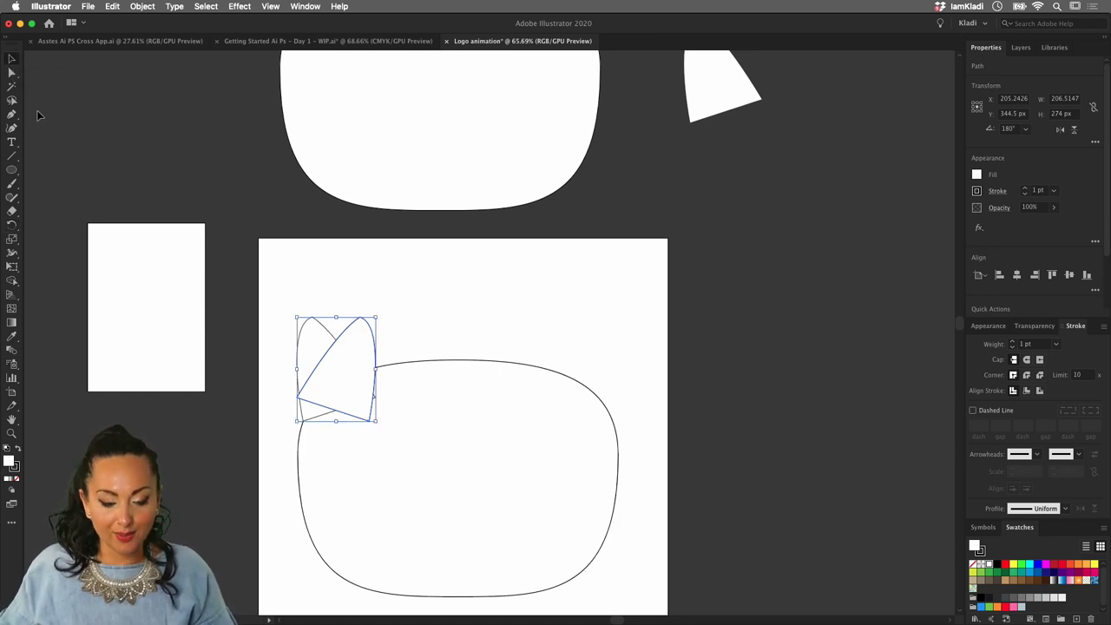
pyautogui.press('Right')
pyautogui.press('Right')
pyautogui.press('Right')
pyautogui.press('Right')
pyautogui.press('Right')
pyautogui.press('Right')
pyautogui.press('Right')
pyautogui.press('Right')
pyautogui.press('Right')
pyautogui.press('Right')
pyautogui.press('Right')
pyautogui.press('Right')
pyautogui.press('Right')
pyautogui.press('Right')
pyautogui.press('Right')
pyautogui.press('Right')
pyautogui.press('Right')
pyautogui.press('Right')
pyautogui.press('Right')
pyautogui.press('Right')
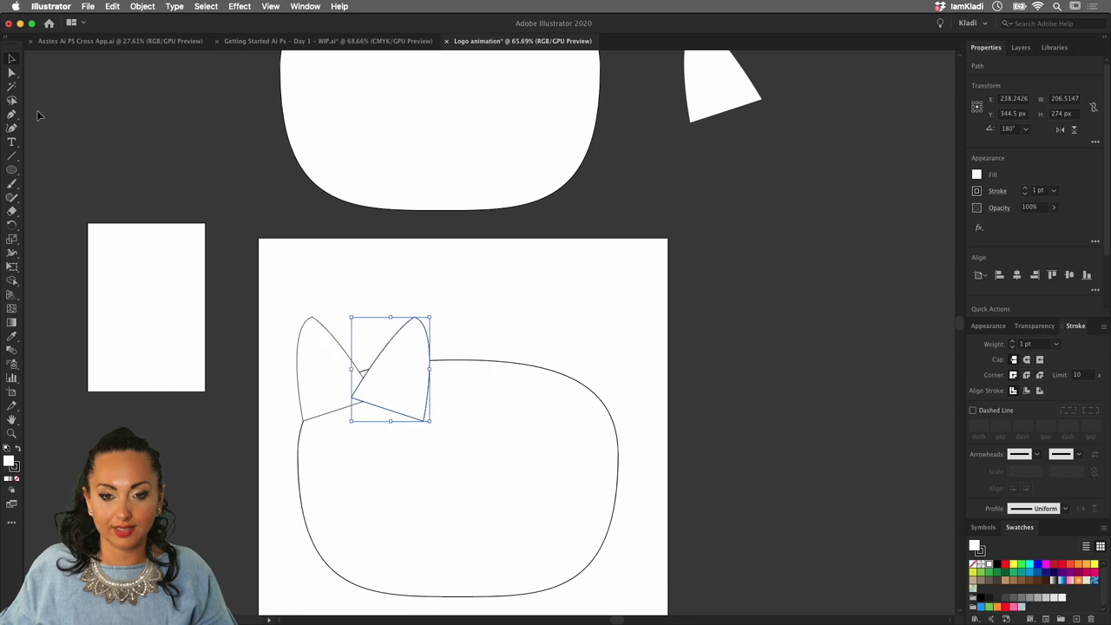
pyautogui.press('Right')
pyautogui.press('Right')
pyautogui.press('Right')
pyautogui.press('Right')
pyautogui.press('Right')
pyautogui.press('Right')
pyautogui.press('Right')
pyautogui.press('Right')
pyautogui.press('Right')
pyautogui.press('Right')
pyautogui.press('Right')
pyautogui.press('Right')
pyautogui.press('Right')
pyautogui.press('Right')
pyautogui.press('Right')
pyautogui.press('Right')
pyautogui.press('Right')
pyautogui.press('Right')
pyautogui.press('Right')
pyautogui.press('Right')
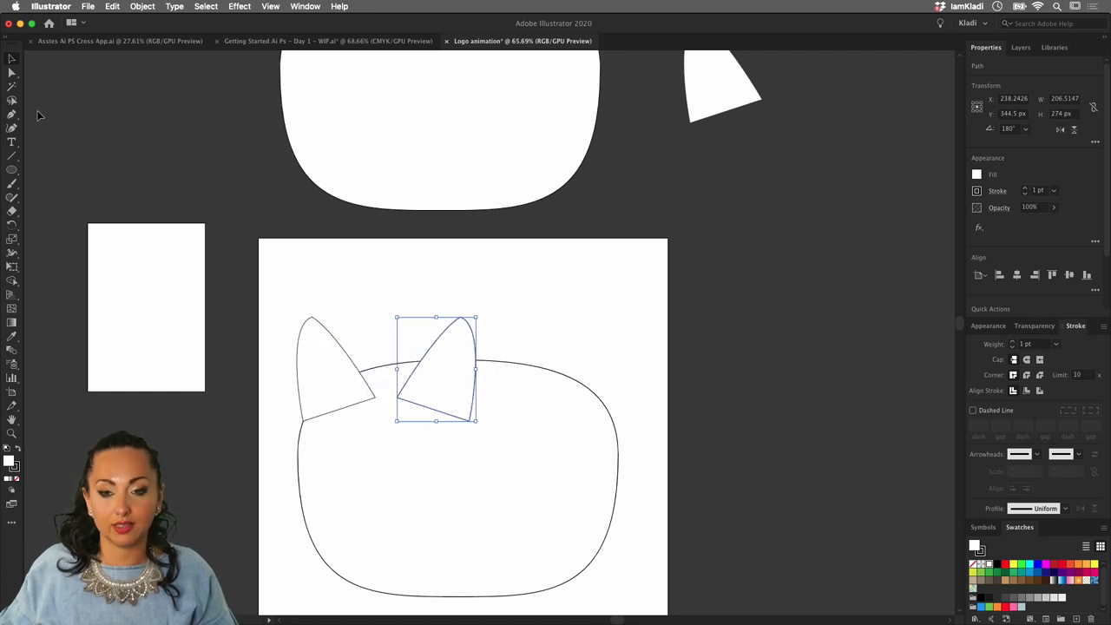
pyautogui.press('Right')
pyautogui.press('Right')
pyautogui.press('Right')
pyautogui.press('Right')
pyautogui.press('Right')
pyautogui.press('Right')
pyautogui.press('Right')
pyautogui.press('Right')
pyautogui.press('Right')
pyautogui.press('Right')
pyautogui.press('Right')
pyautogui.press('Right')
pyautogui.press('Right')
pyautogui.press('Right')
pyautogui.press('Right')
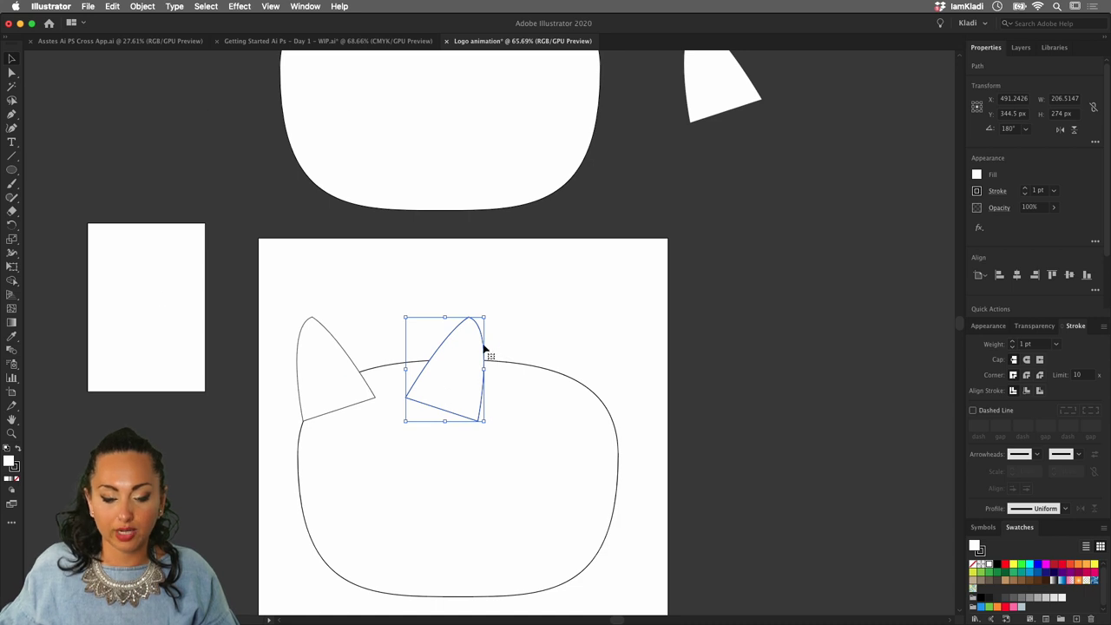
pyautogui.moveTo(483, 348); pyautogui.dragTo(617, 346)
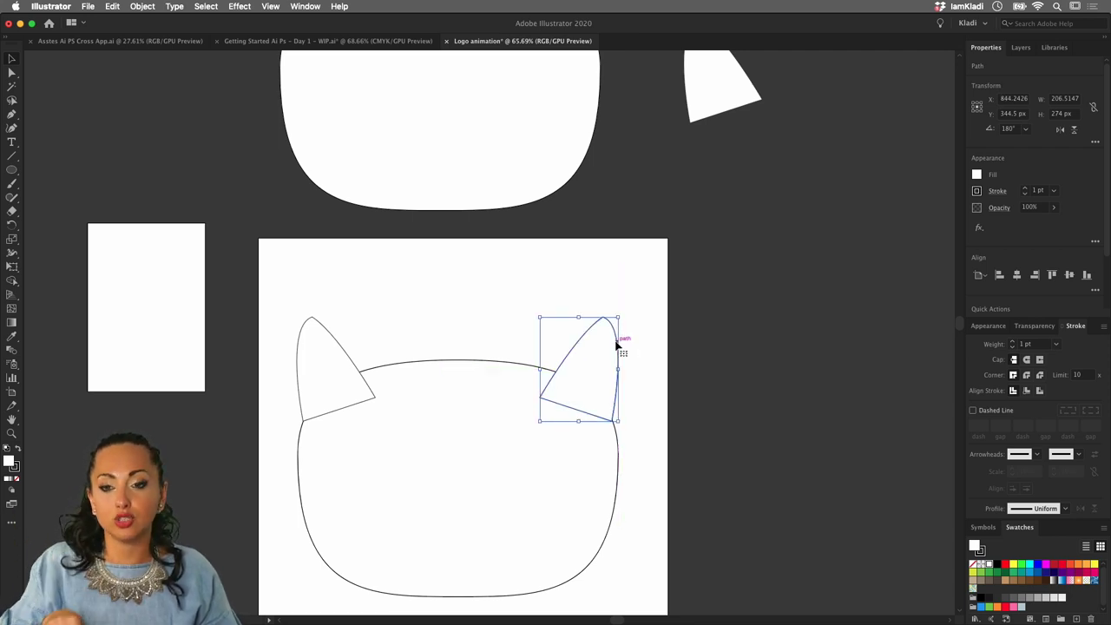
pyautogui.hotkey('shift', 'Right')
pyautogui.hotkey('shift', 'Right')
pyautogui.hotkey('shift', 'Right')
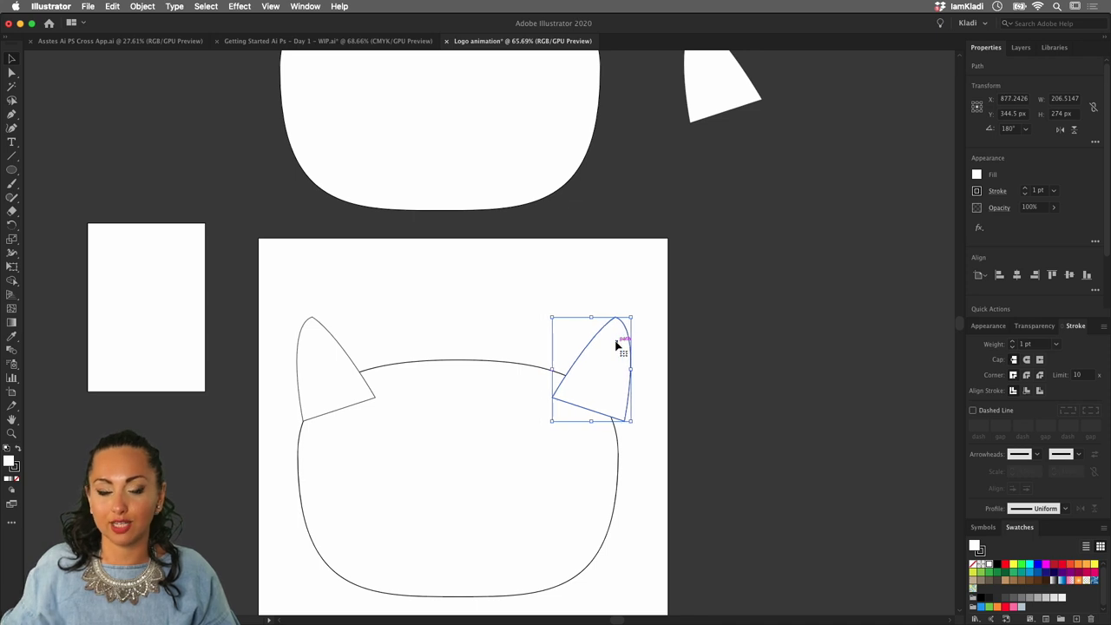
# - Nudge the right ear a few steps left, then zoom out to view both ears on the head
pyautogui.keyDown('alt'); pyautogui.scroll(5, 581, 426); pyautogui.keyUp('alt')
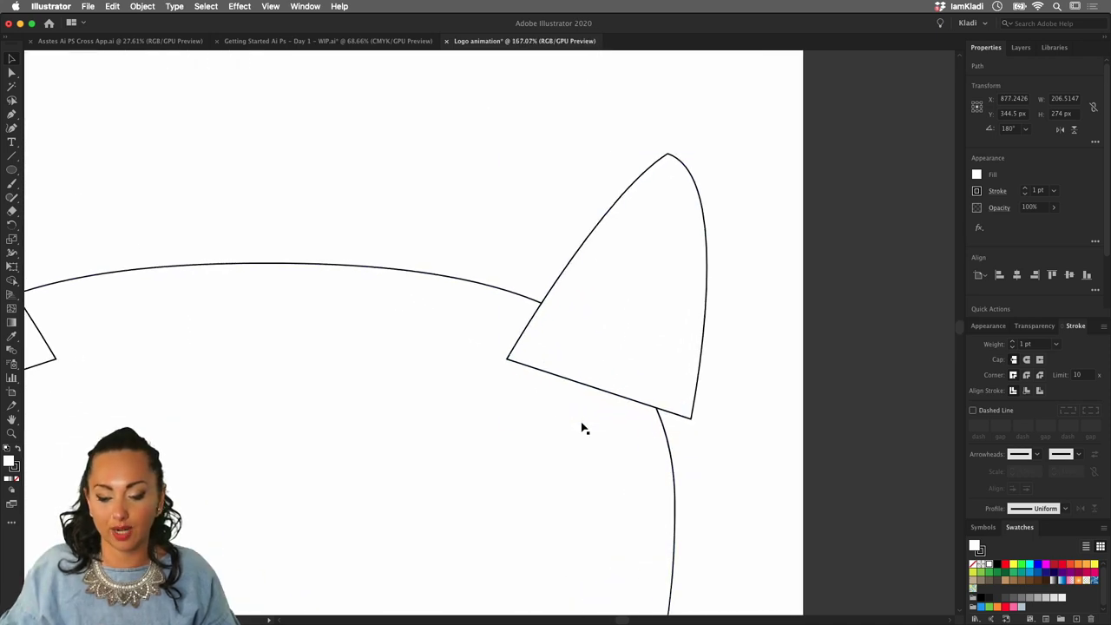
pyautogui.click(769, 440)
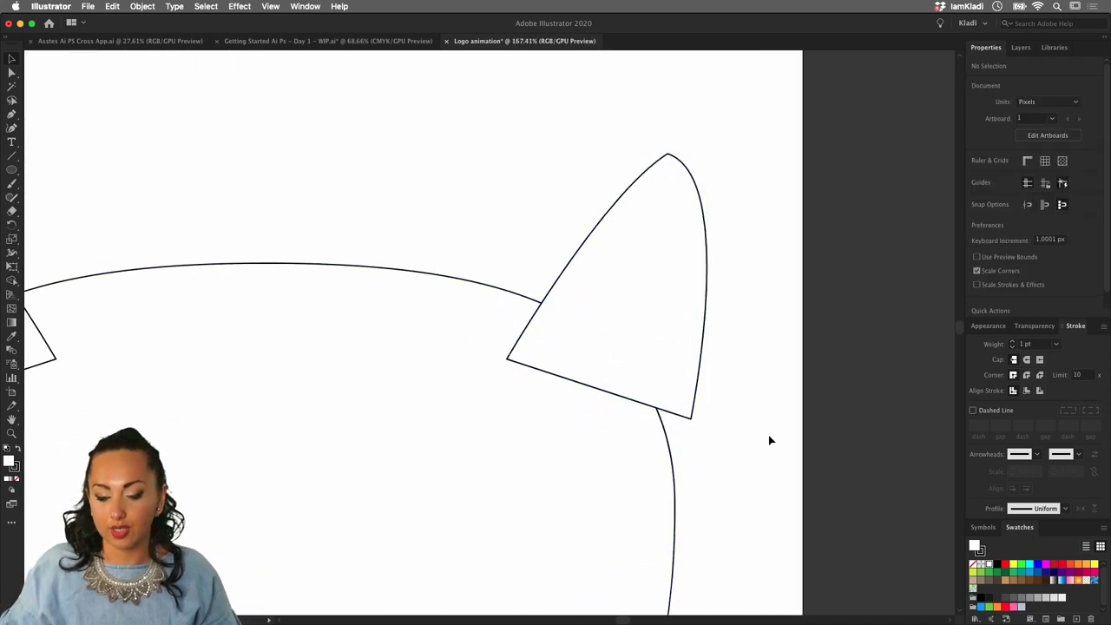
pyautogui.click(698, 368)
pyautogui.press('Left')
pyautogui.press('Left')
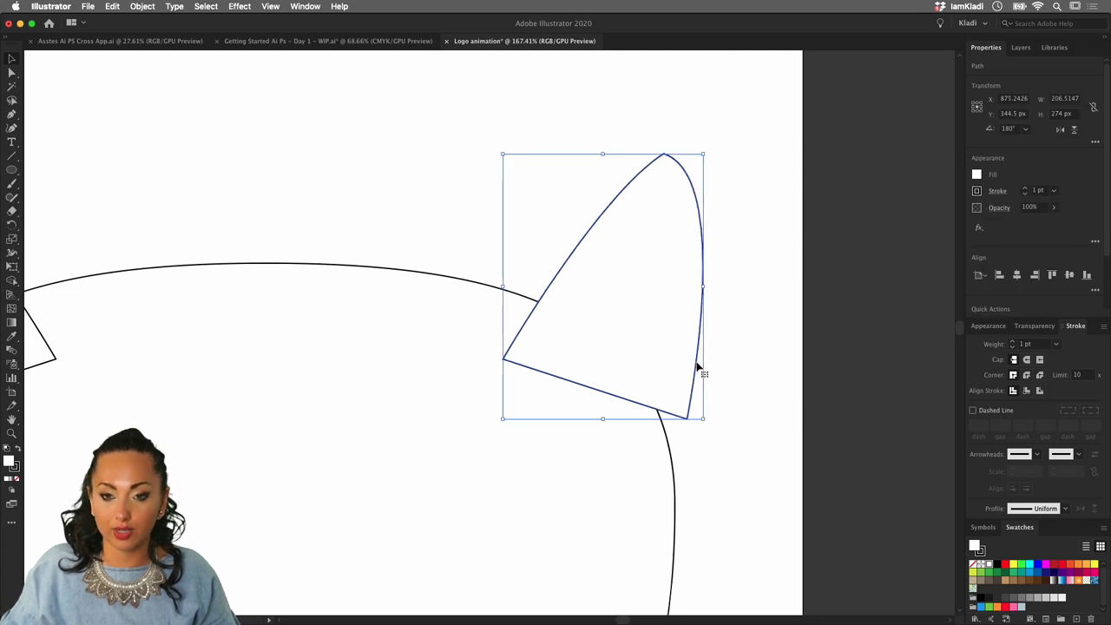
pyautogui.press('Left')
pyautogui.press('Left')
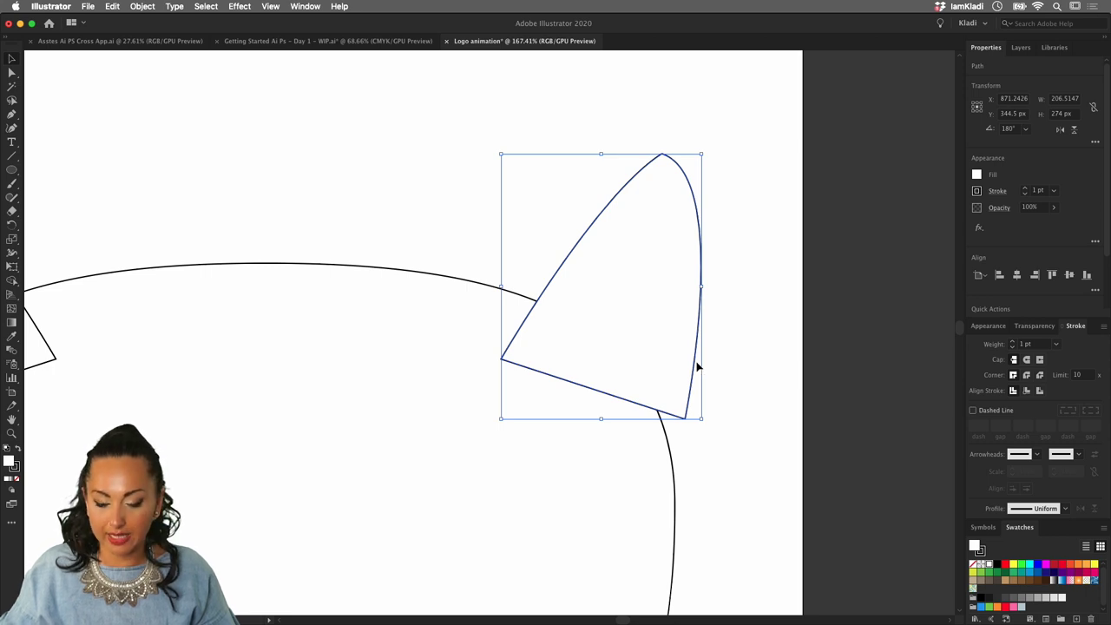
pyautogui.press('Left')
pyautogui.press('Left')
pyautogui.press('Left')
pyautogui.press('Left')
pyautogui.press('Left')
pyautogui.press('Left')
pyautogui.press('Left')
pyautogui.press('Left')
pyautogui.press('Left')
pyautogui.press('Left')
pyautogui.press('Left')
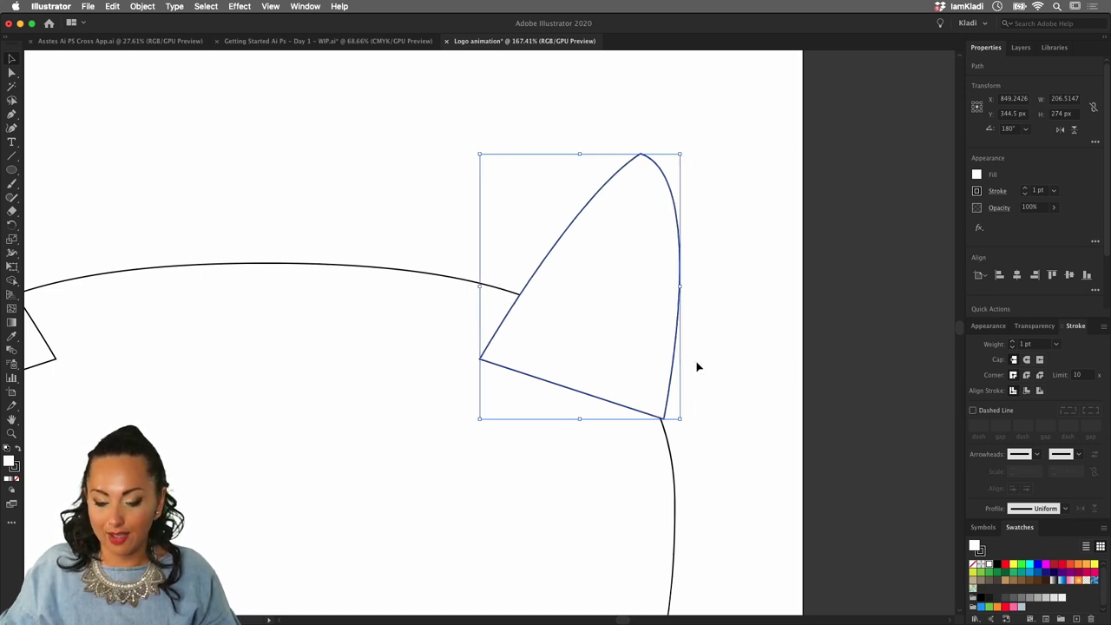
pyautogui.press('Left')
pyautogui.press('Left')
pyautogui.press('Left')
pyautogui.press('Left')
pyautogui.press('Left')
pyautogui.press('Left')
pyautogui.press('Left')
pyautogui.press('Left')
pyautogui.press('Left')
pyautogui.press('Left')
pyautogui.press('Left')
pyautogui.press('Right')
pyautogui.press('Right')
pyautogui.press('Right')
pyautogui.press('Right')
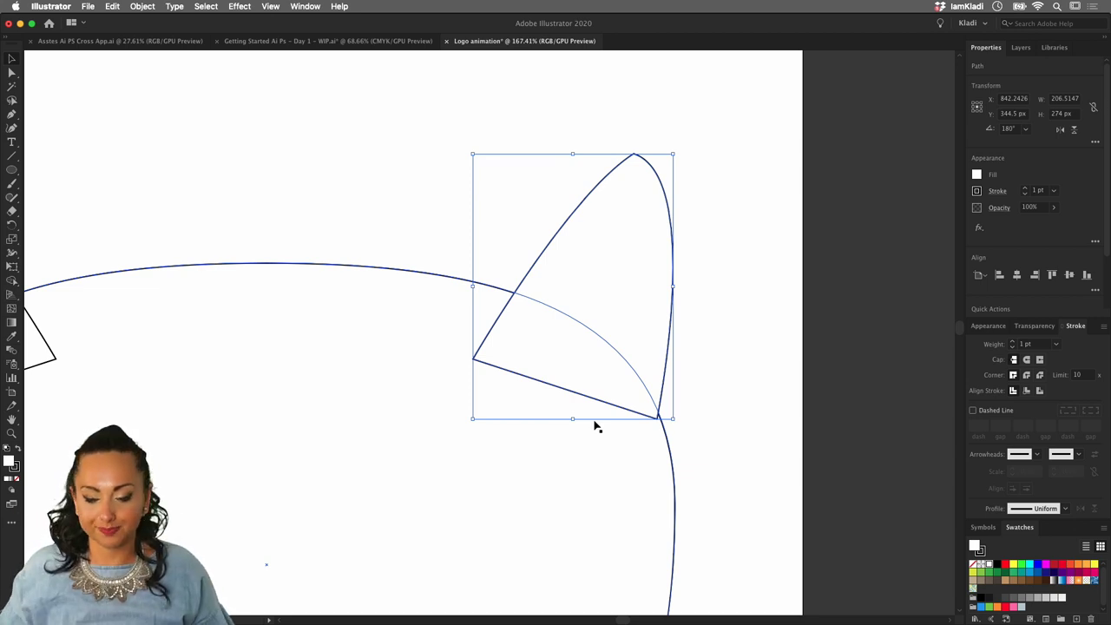
pyautogui.scroll(-6, 630, 426)
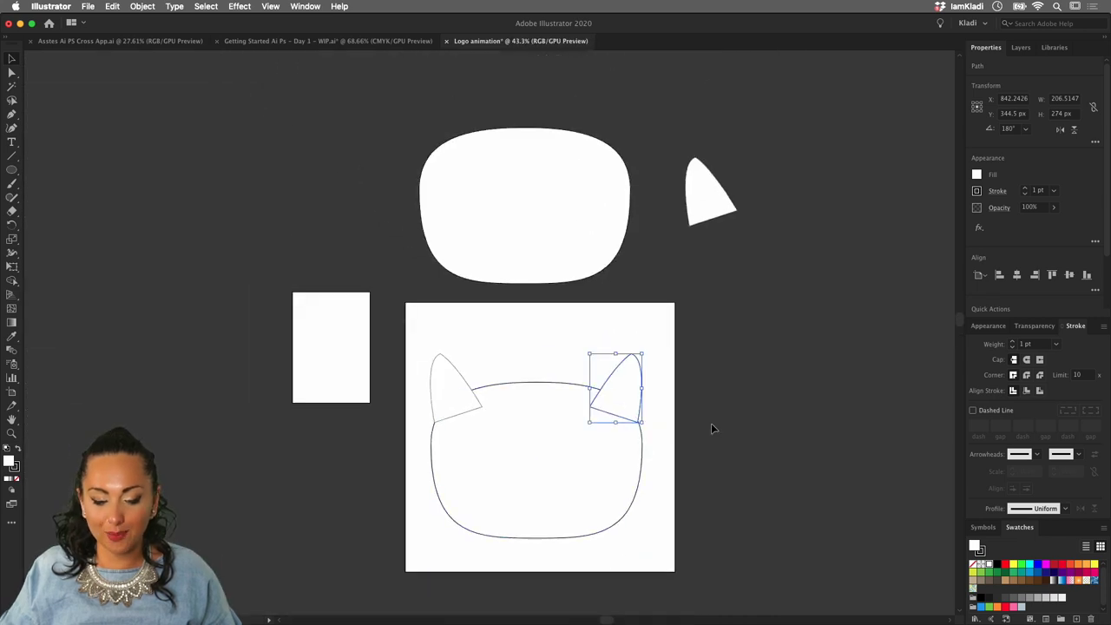
# - Raise the head outline's bottom edge so the head measures about 844 × 519 px
pyautogui.click(712, 423)
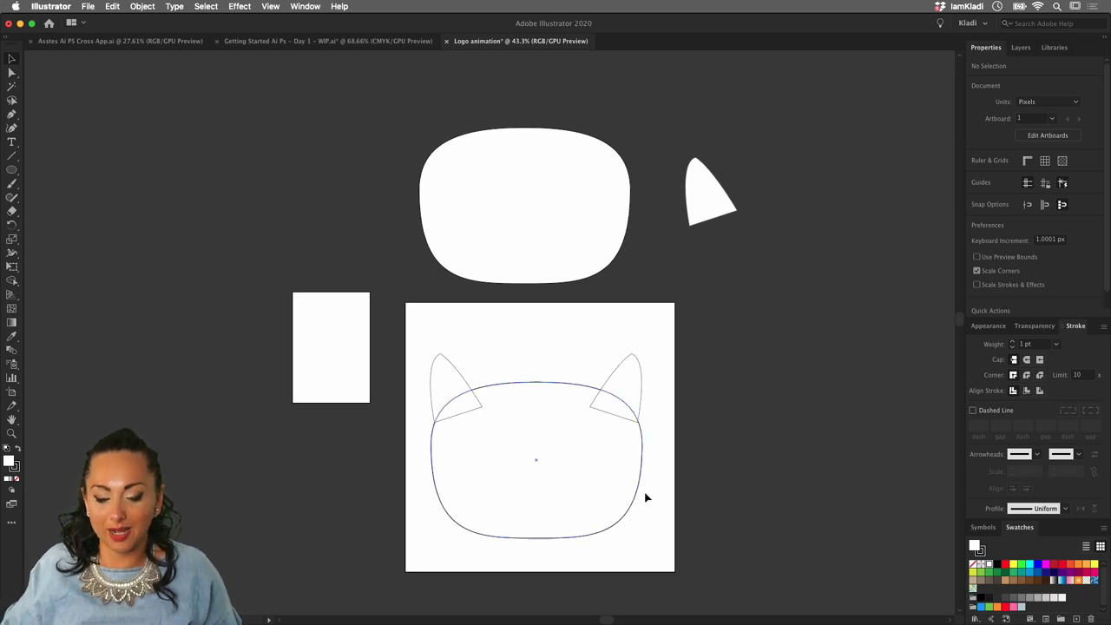
pyautogui.click(620, 515)
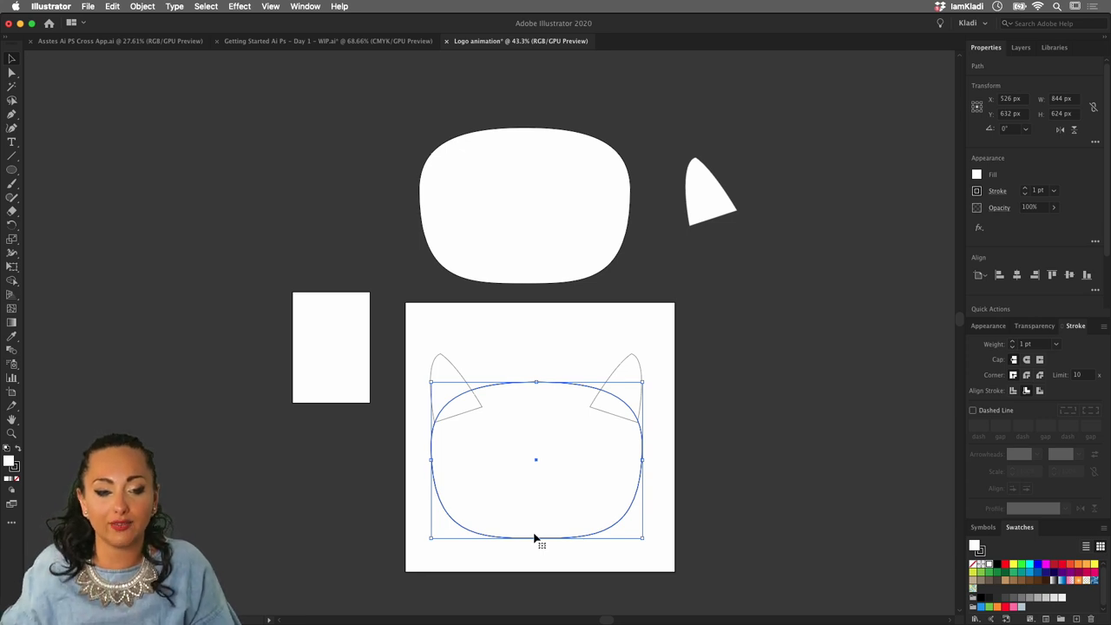
pyautogui.moveTo(537, 539); pyautogui.dragTo(536, 506)
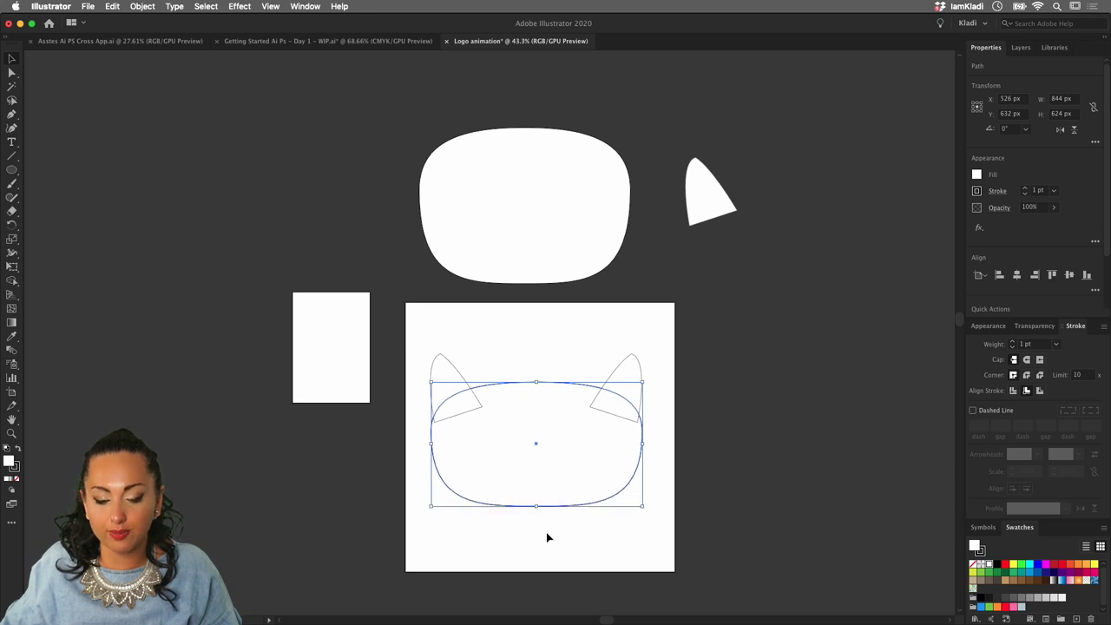
pyautogui.click(547, 526)
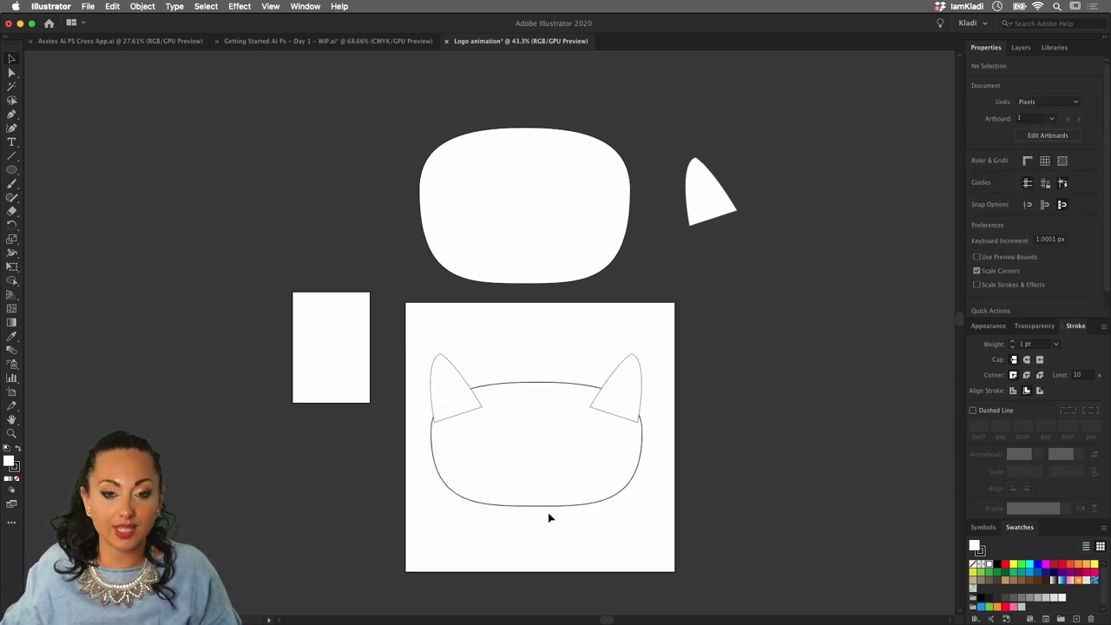
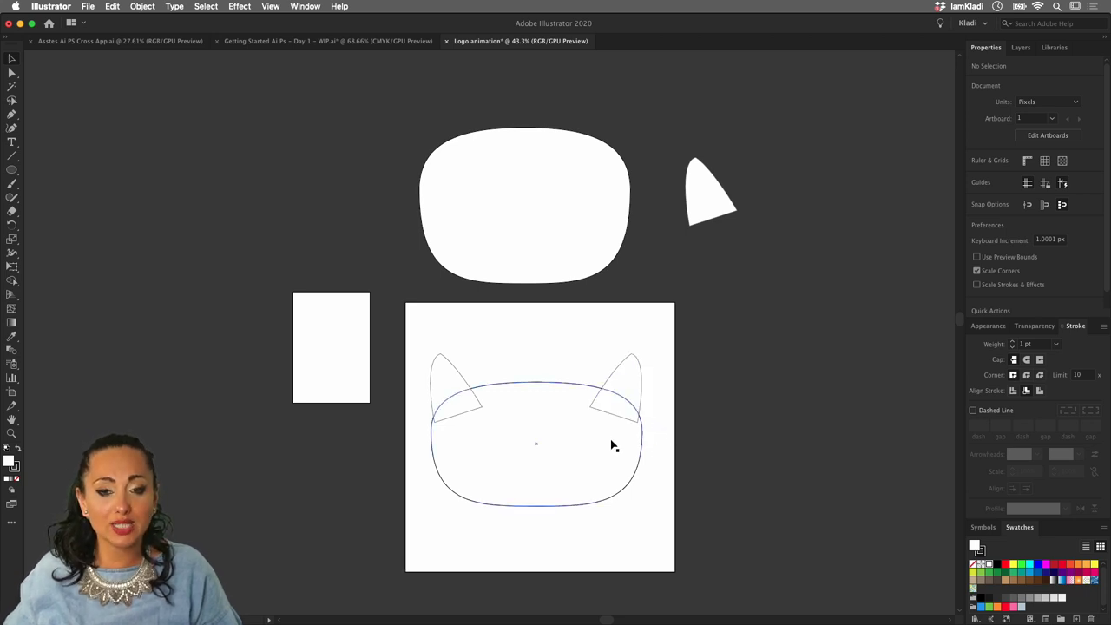
# - Pan the view left and marquee-select the rounded head and both ear shapes
pyautogui.moveTo(644, 436); pyautogui.dragTo(511, 434)
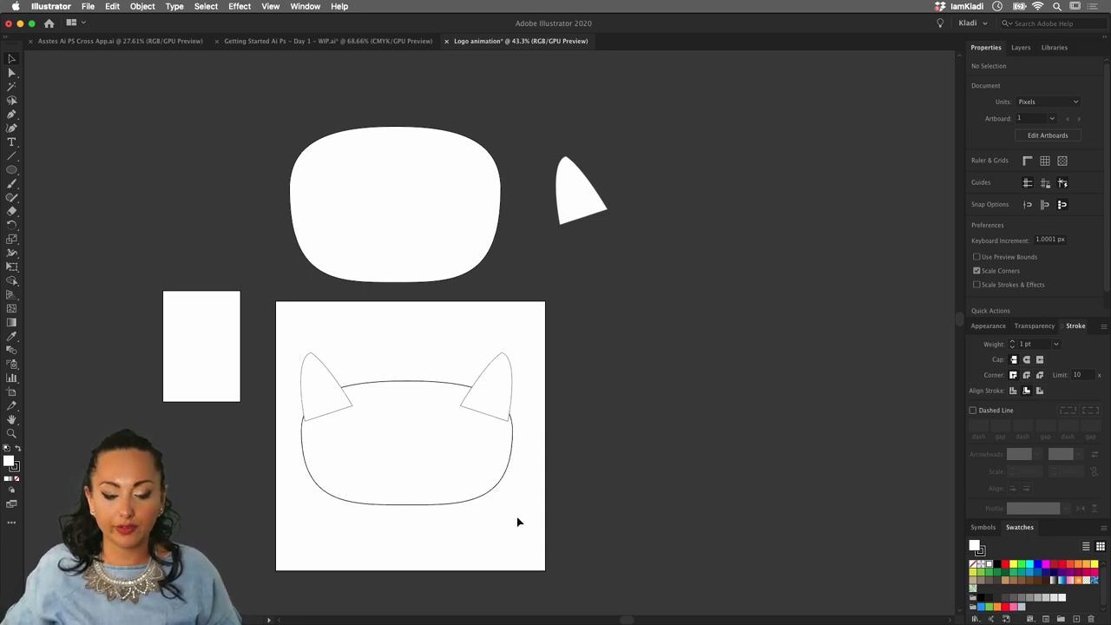
pyautogui.moveTo(525, 521); pyautogui.dragTo(299, 350)
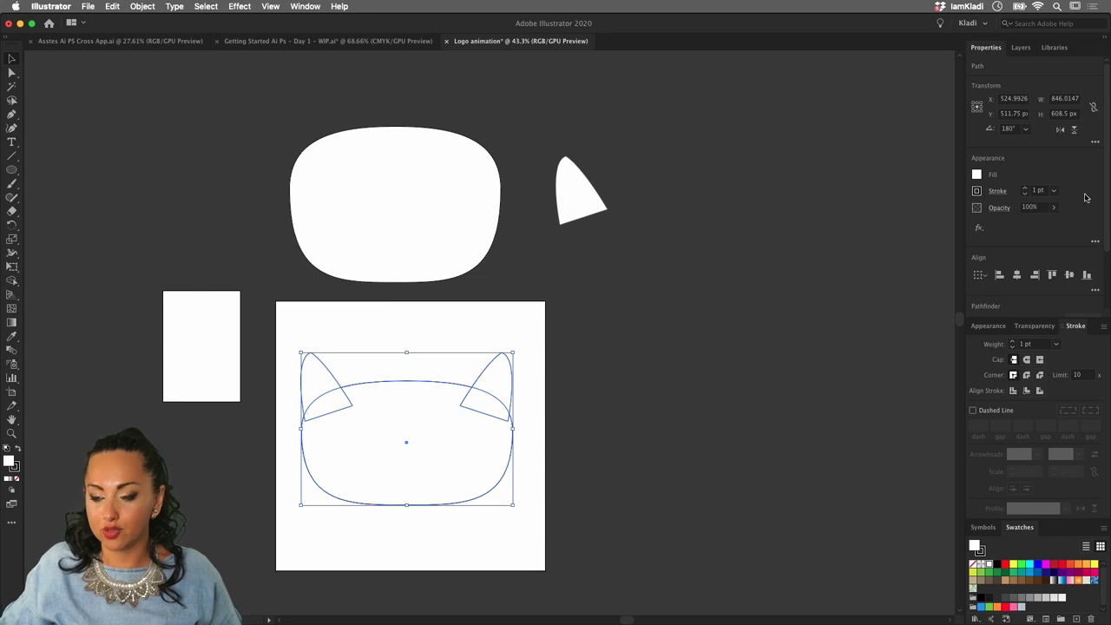
pyautogui.scroll(-3, 1075, 205)
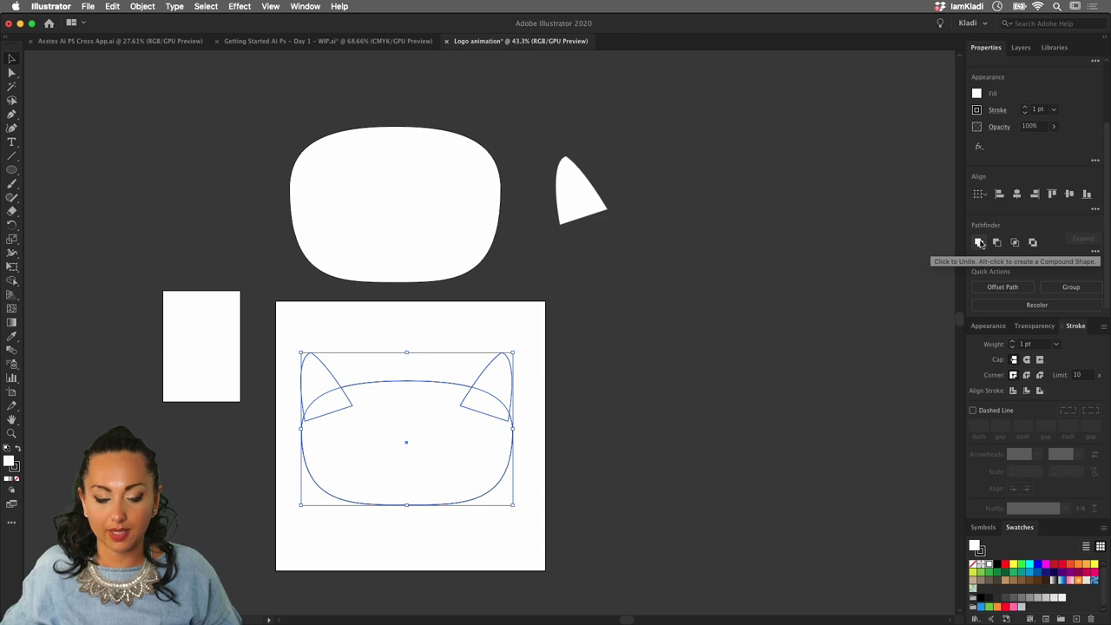
# - Apply Pathfinder Unite to fuse the head and both ears into one cat-head shape
pyautogui.click(979, 243)
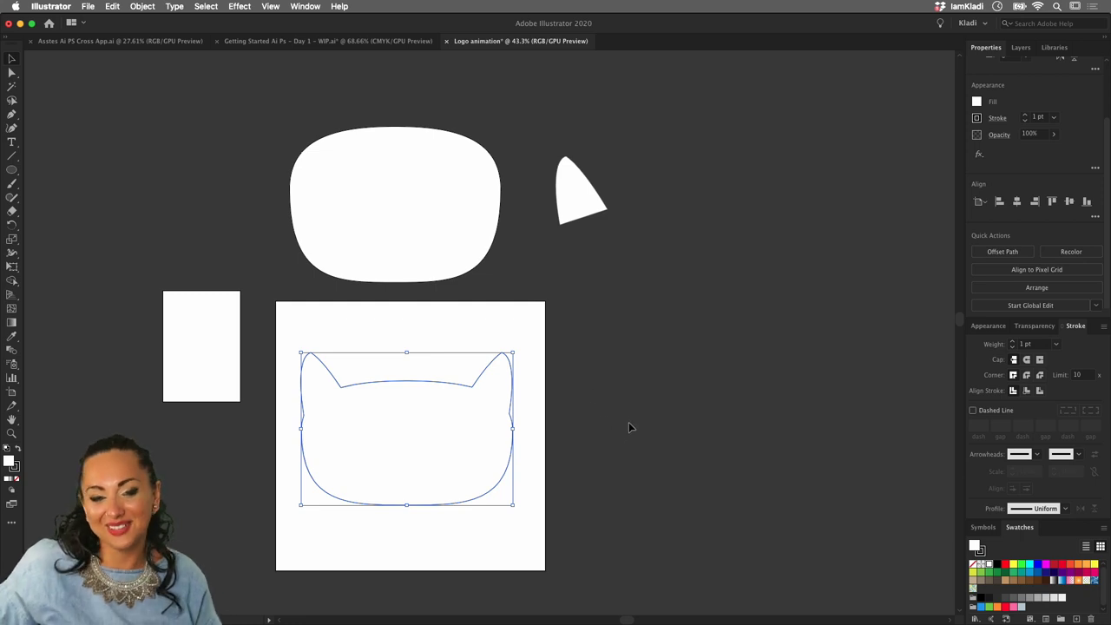
pyautogui.moveTo(486, 341); pyautogui.dragTo(542, 390)
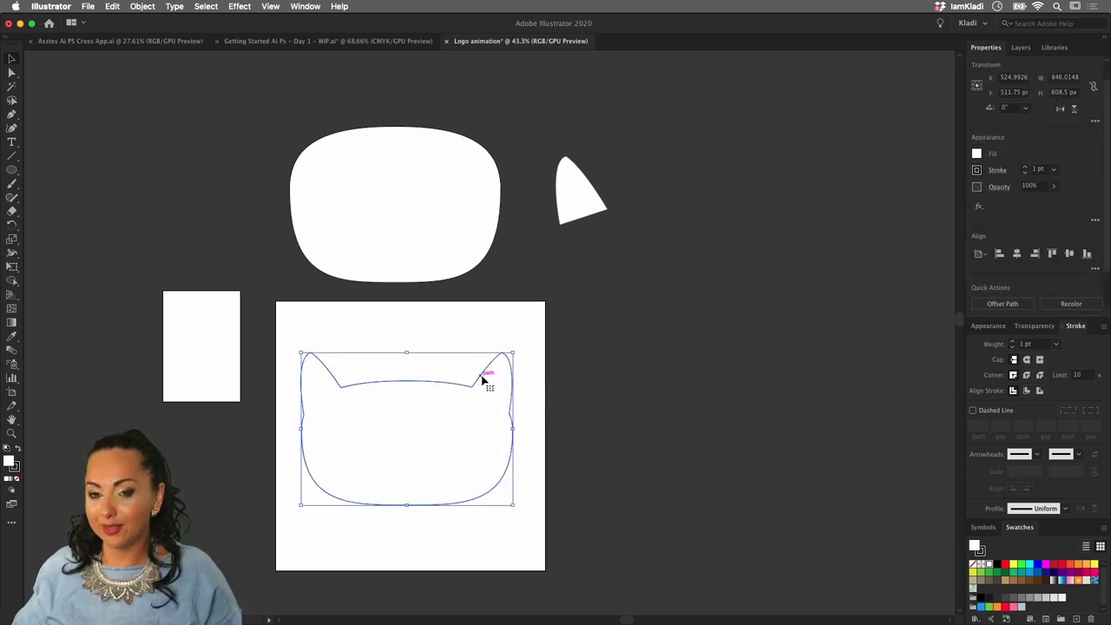
pyautogui.scroll(3, 417, 352)
pyautogui.scroll(-3, 417, 351)
pyautogui.hscroll(-2, 416, 352)
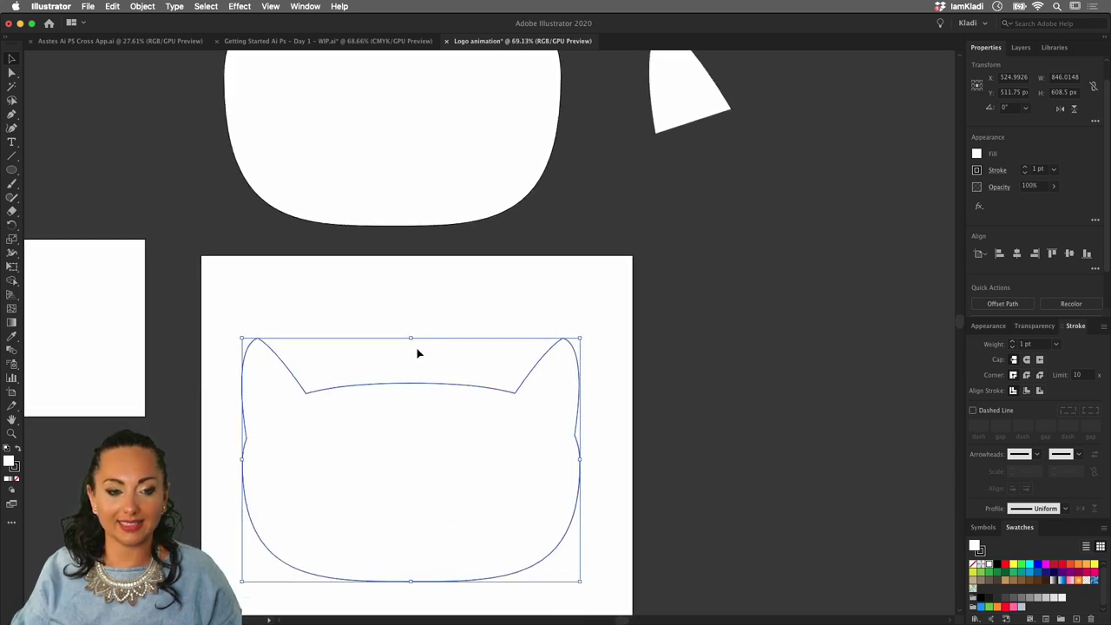
pyautogui.scroll(-2, 417, 352)
pyautogui.hscroll(-1, 417, 353)
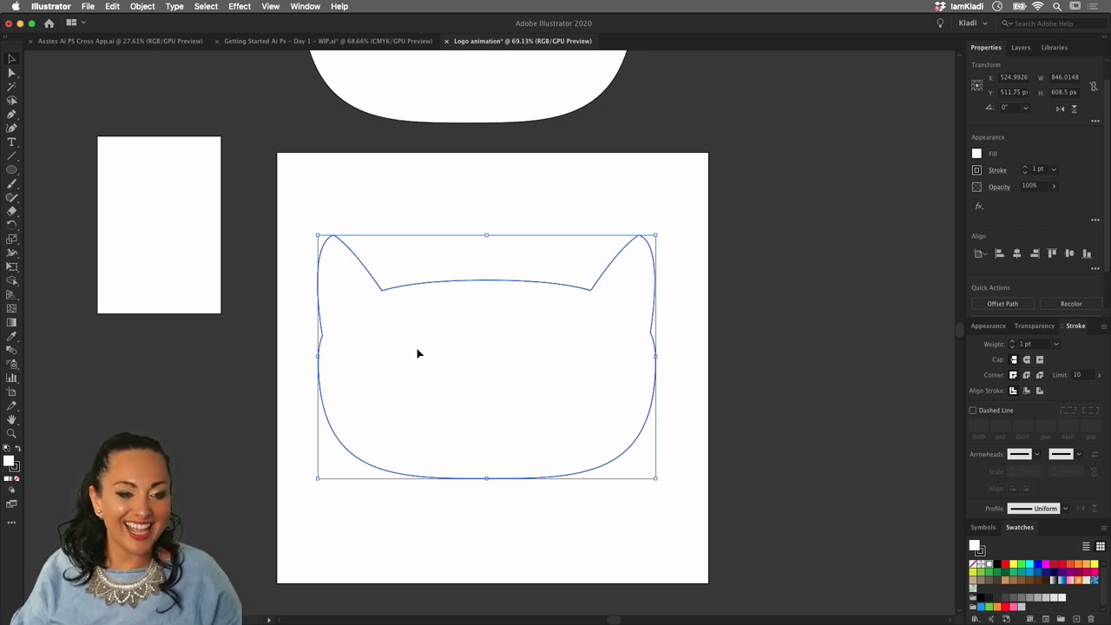
pyautogui.scroll(-1, 500, 337)
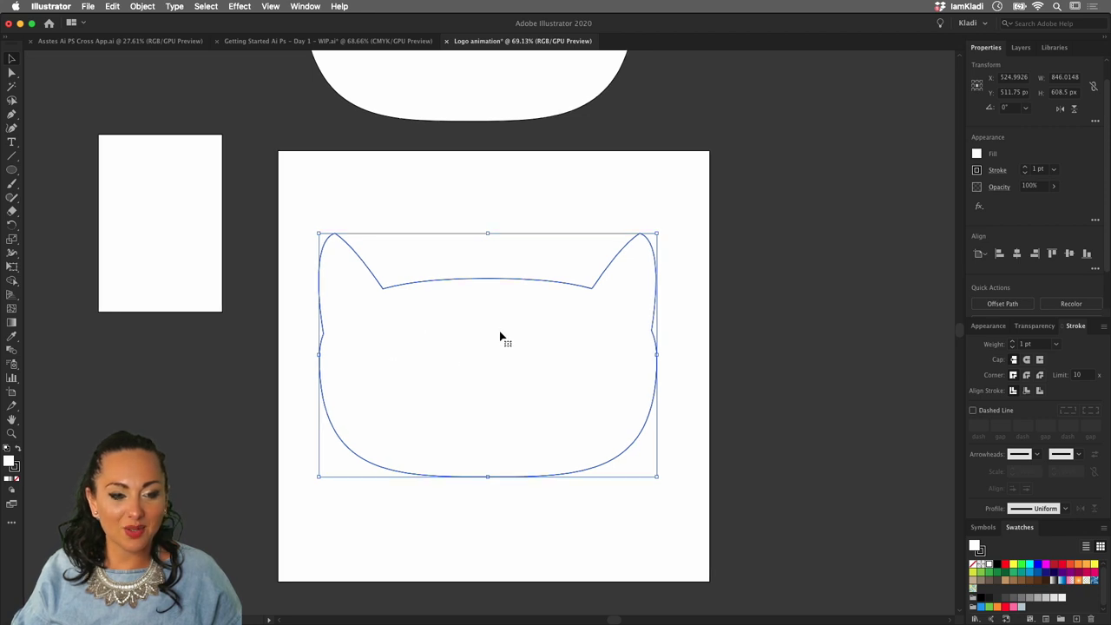
pyautogui.scroll(-2, 501, 337)
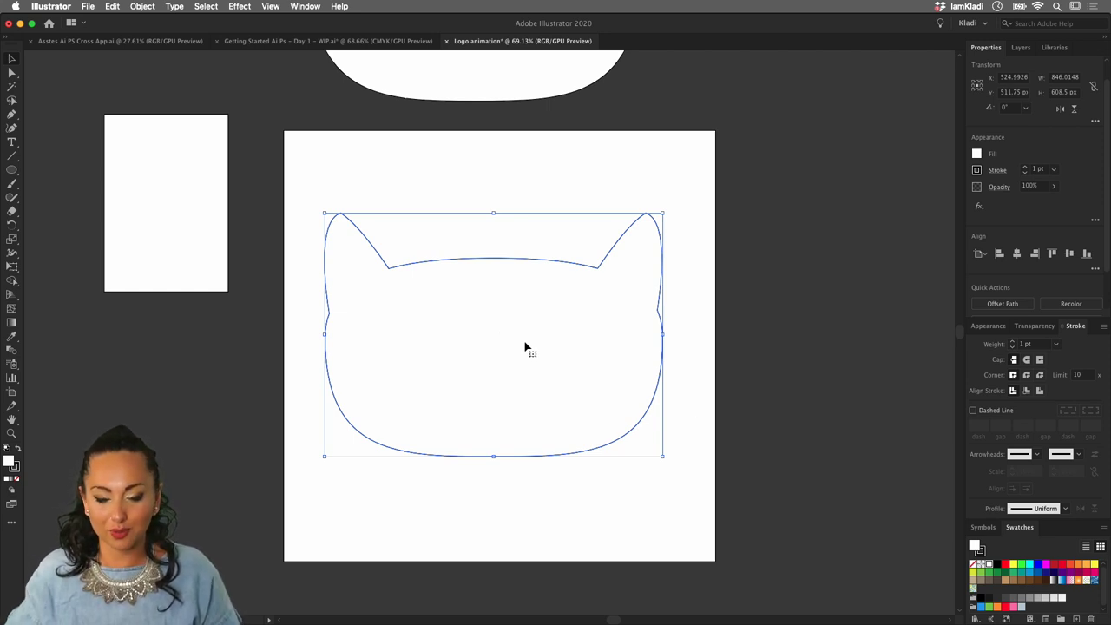
pyautogui.click(695, 332)
pyautogui.click(603, 267)
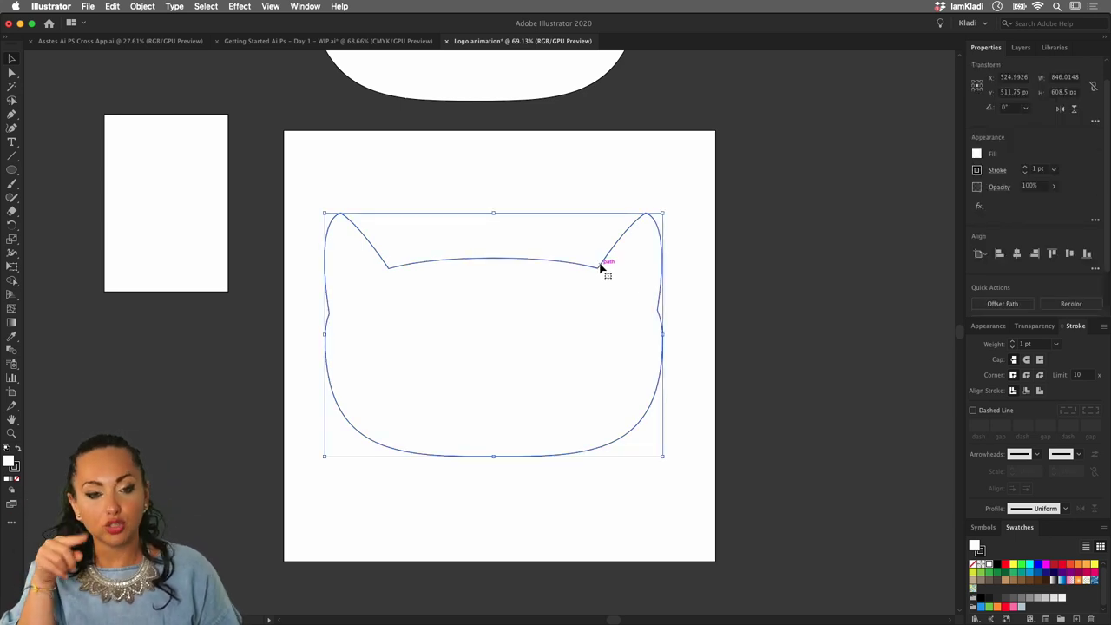
pyautogui.scroll(3, 601, 268)
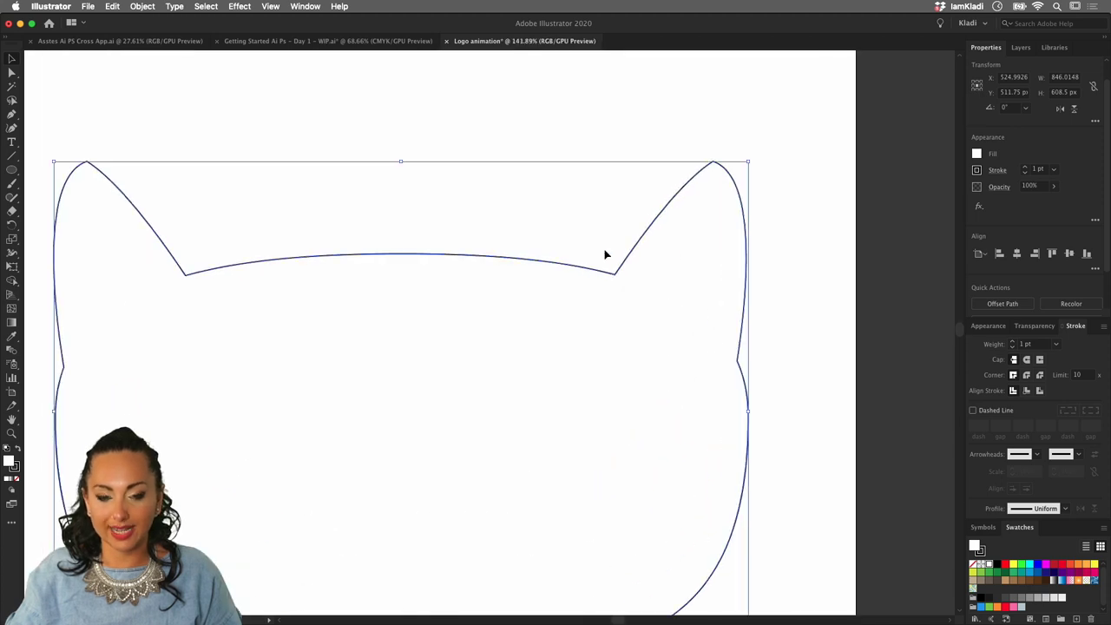
pyautogui.scroll(-3, 603, 267)
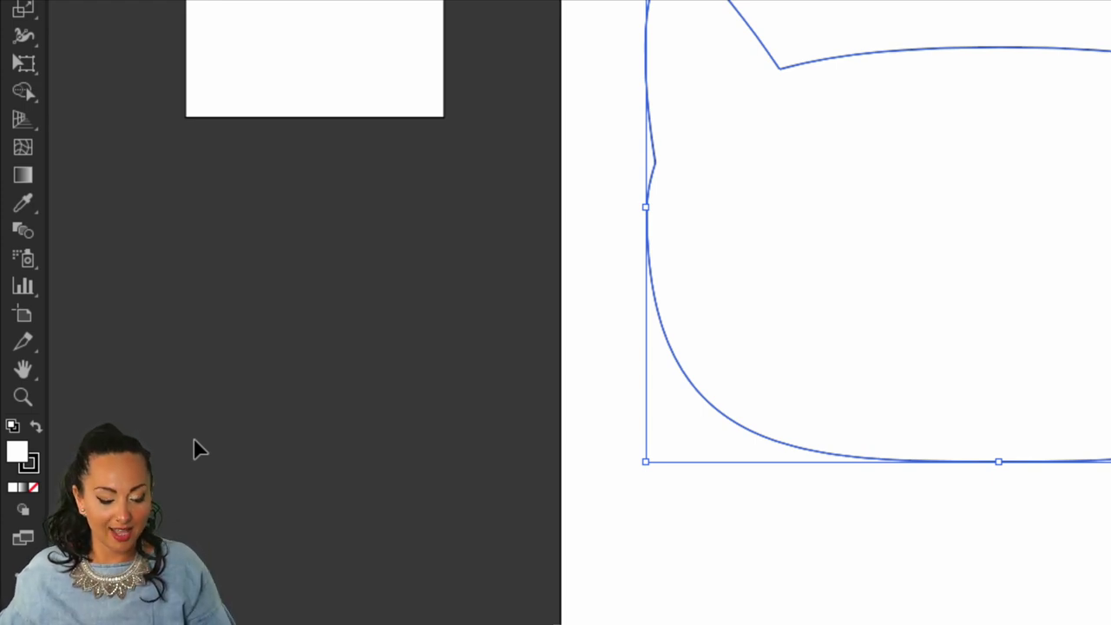
# - Give the merged cat head a solid black fill and remove its stroke
pyautogui.hotkey('shift', 'x')
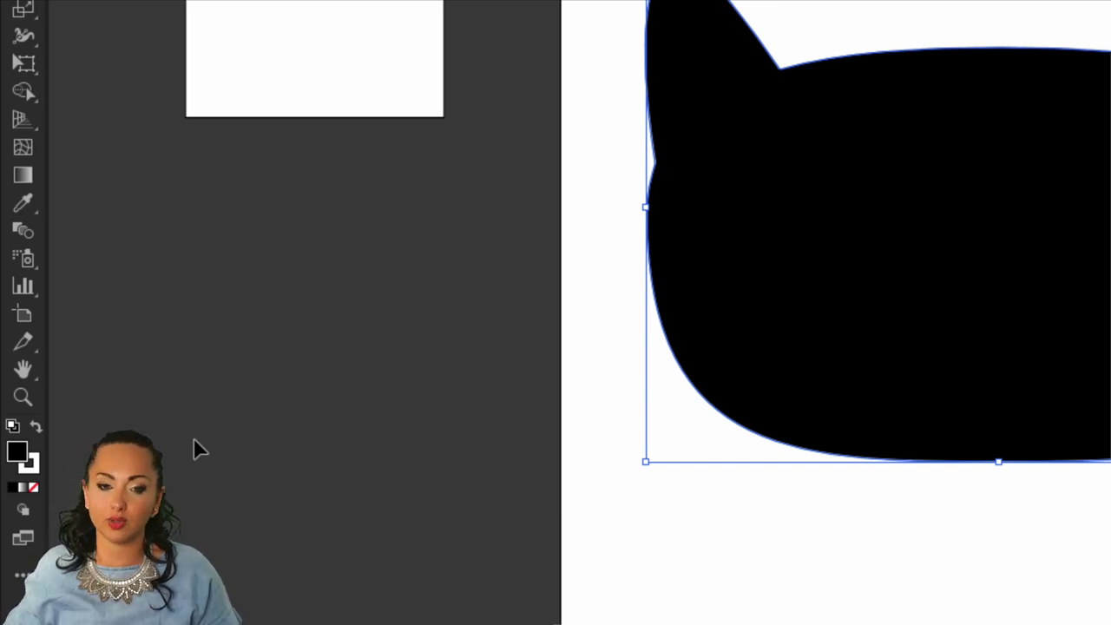
pyautogui.click(29, 461)
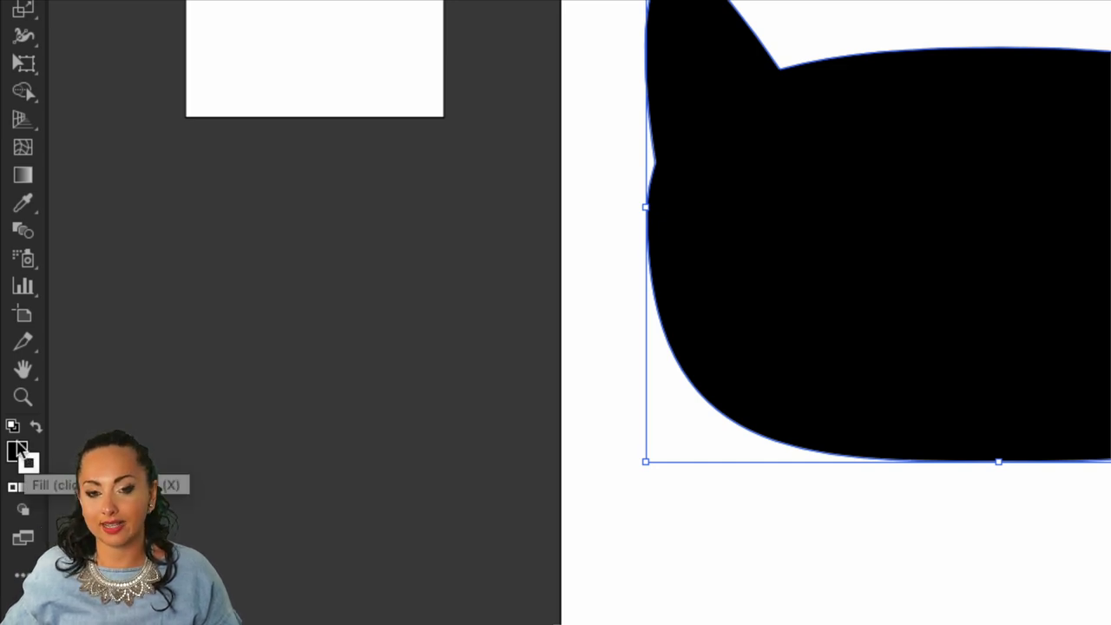
pyautogui.click(24, 450)
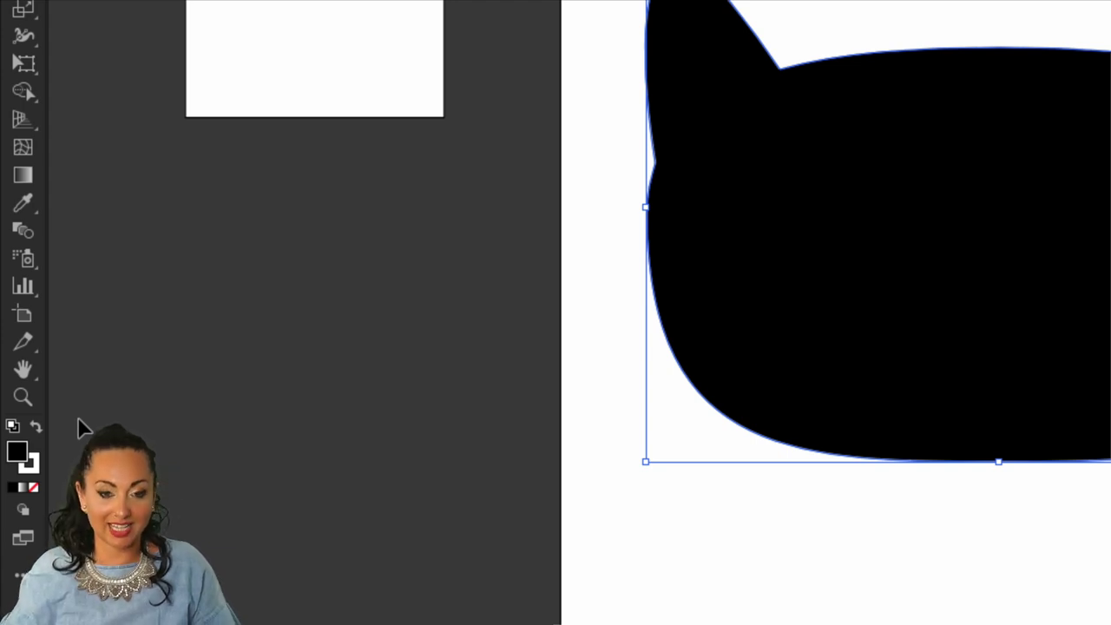
pyautogui.press('x')
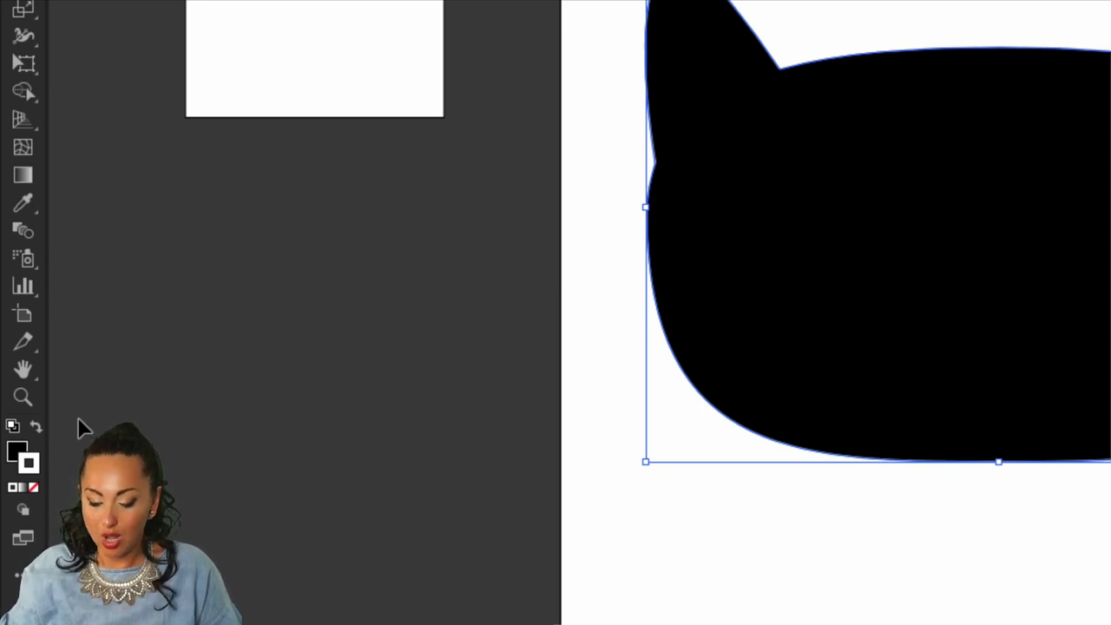
pyautogui.press('/')
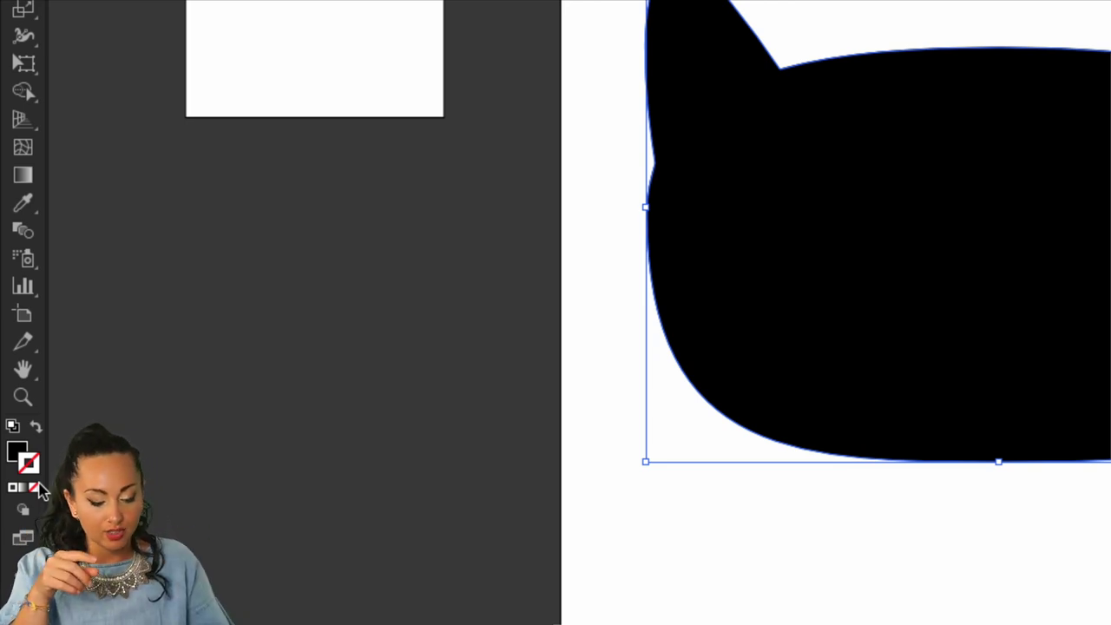
# - Reposition the cat head on the artboard, keeping black fill with no stroke
pyautogui.hotkey('shift', 'x')
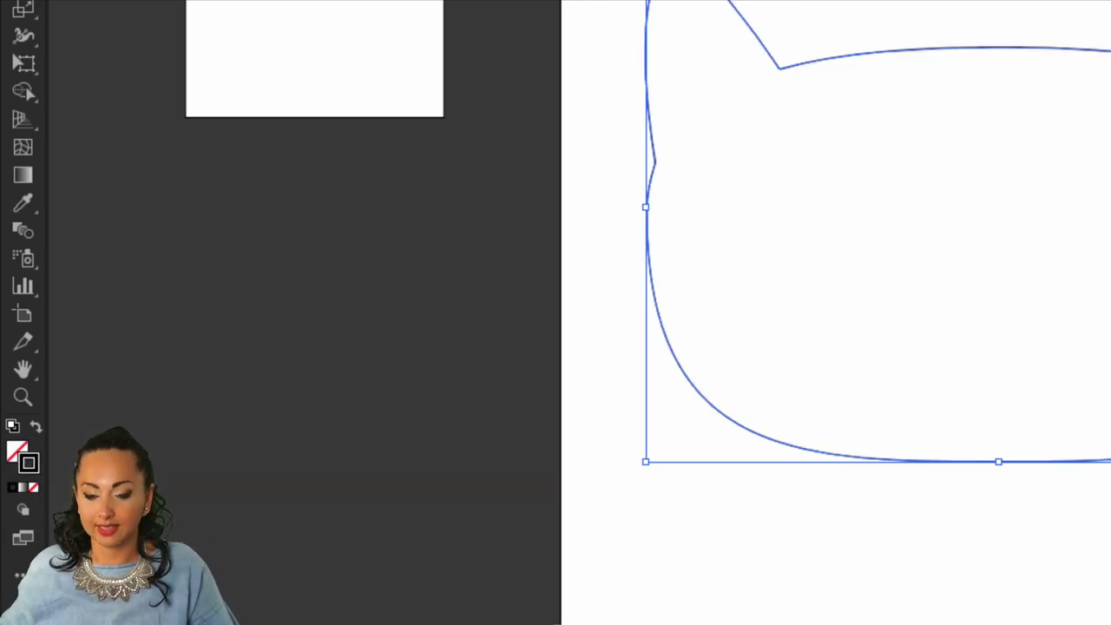
pyautogui.moveTo(798, 73); pyautogui.dragTo(631, 135)
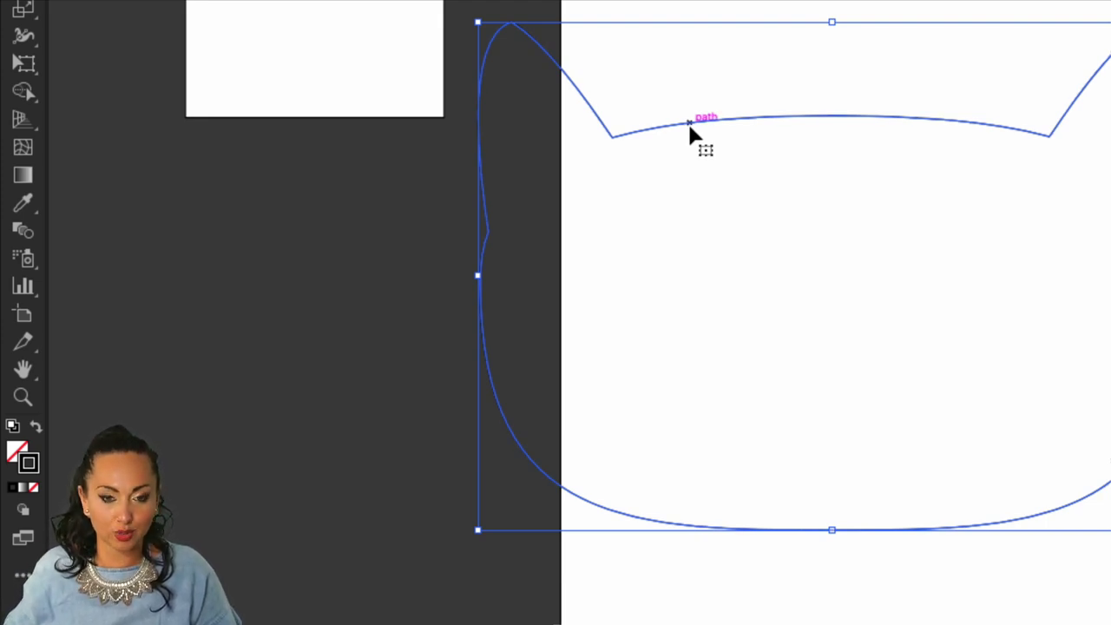
pyautogui.hotkey('shift', 'x')
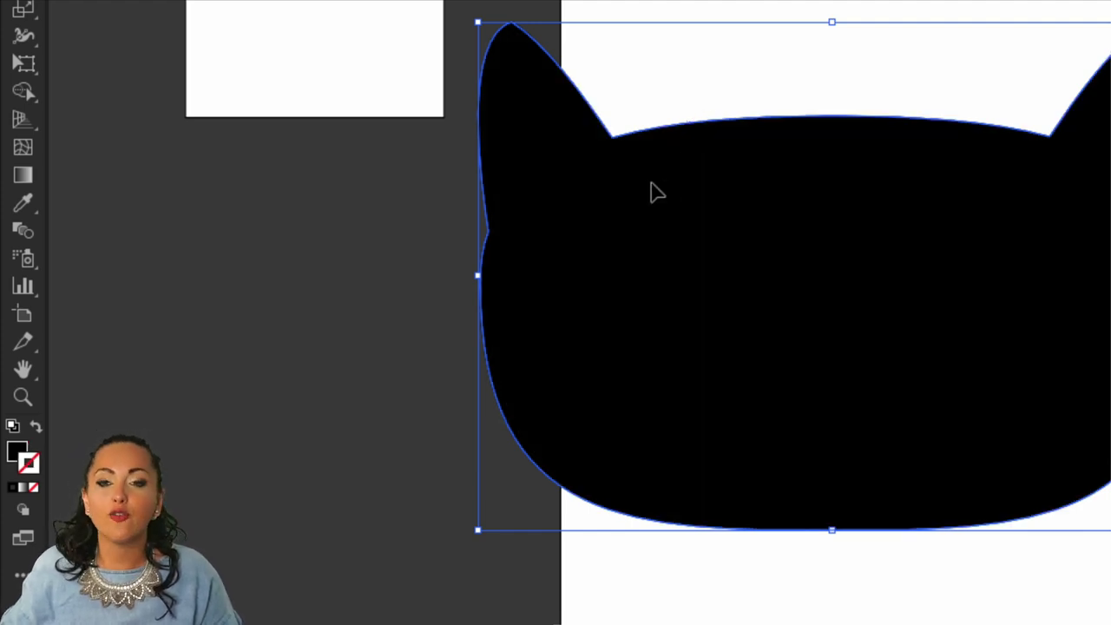
pyautogui.moveTo(653, 191); pyautogui.dragTo(797, 193)
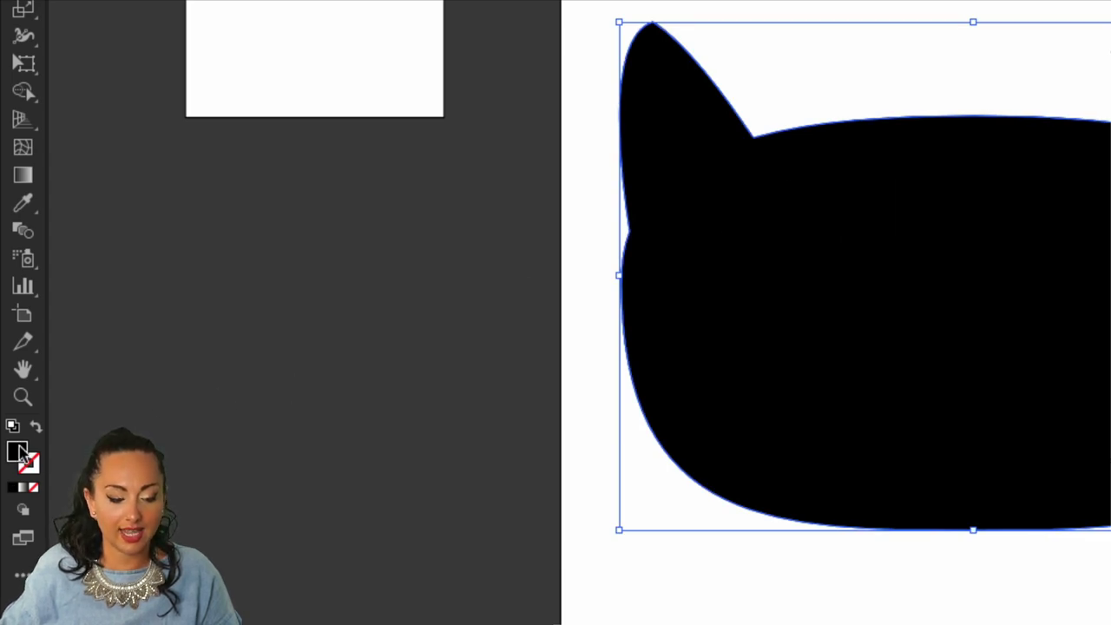
# - Check the fill in the Color Picker without changing it, then deselect the cat head
pyautogui.doubleClick(18, 453)
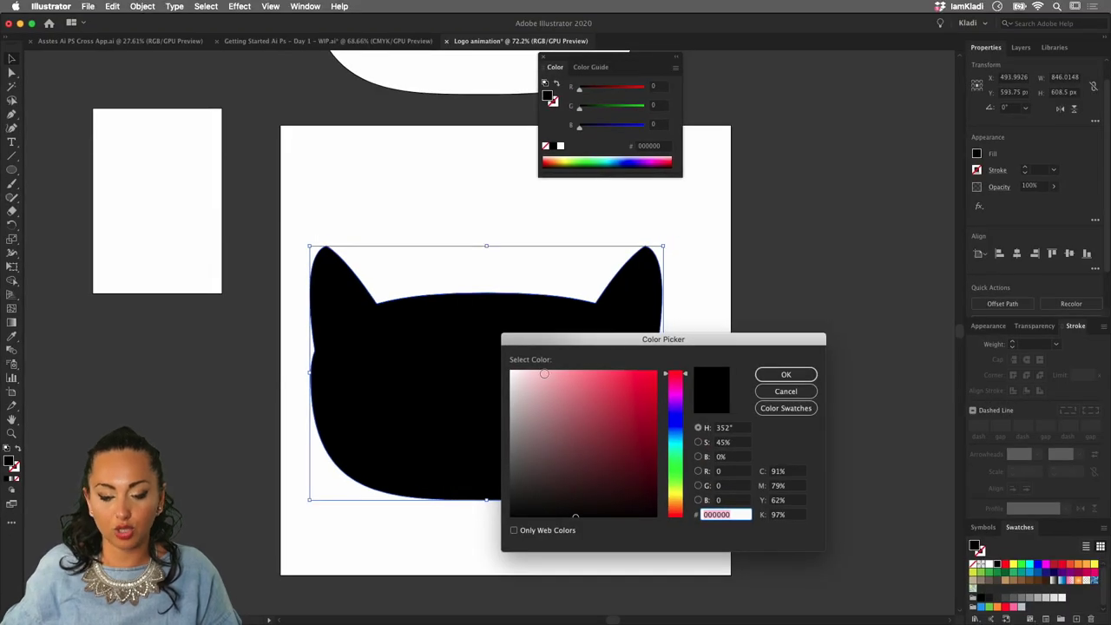
pyautogui.moveTo(689, 341); pyautogui.dragTo(543, 228)
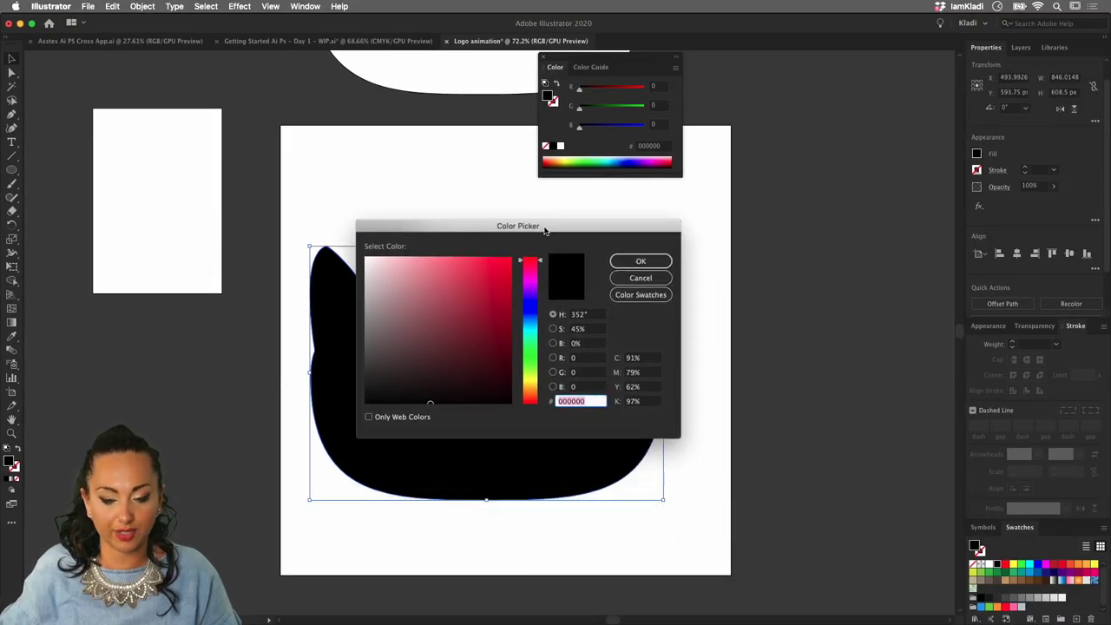
pyautogui.click(642, 282)
pyautogui.click(720, 301)
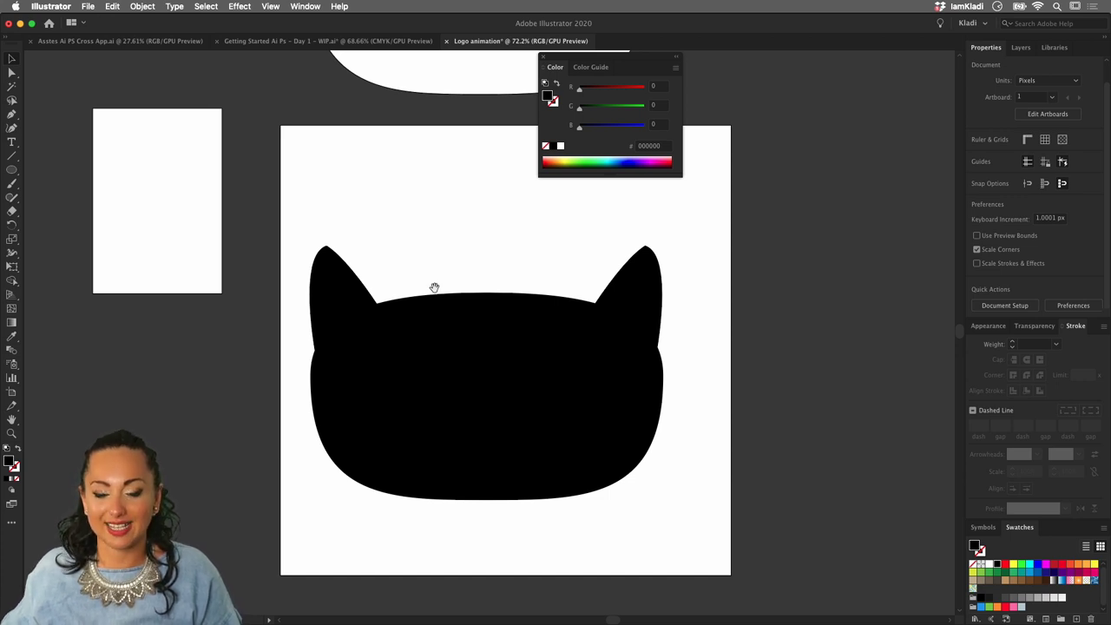
pyautogui.hscroll(3, 564, 300)
pyautogui.scroll(2, 565, 299)
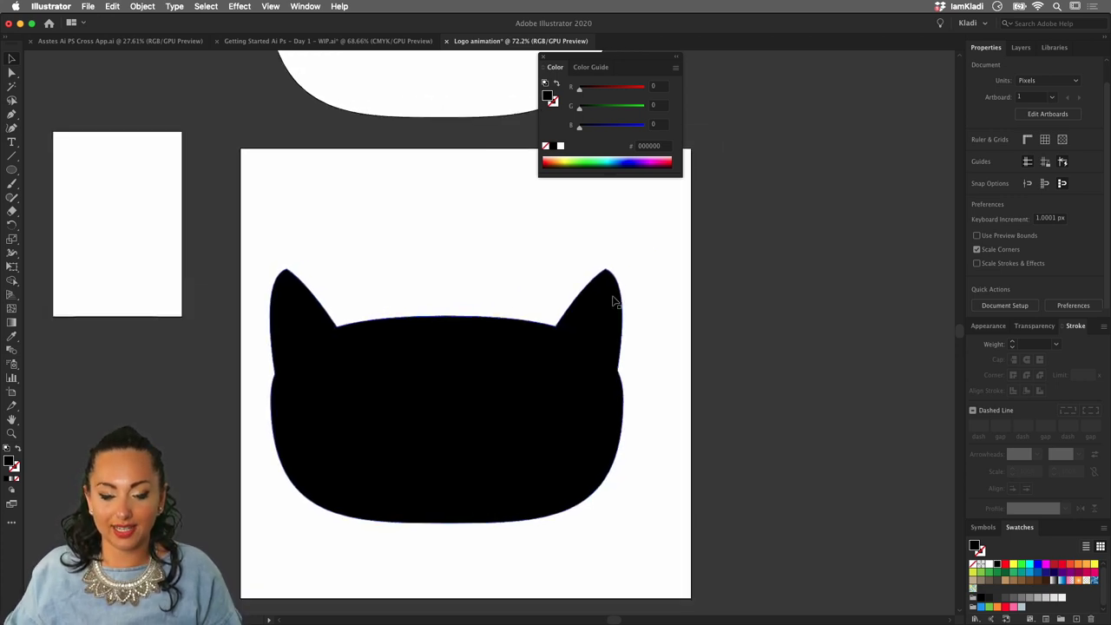
pyautogui.scroll(-5, 612, 301)
pyautogui.hscroll(3, 612, 302)
pyautogui.scroll(1, 612, 302)
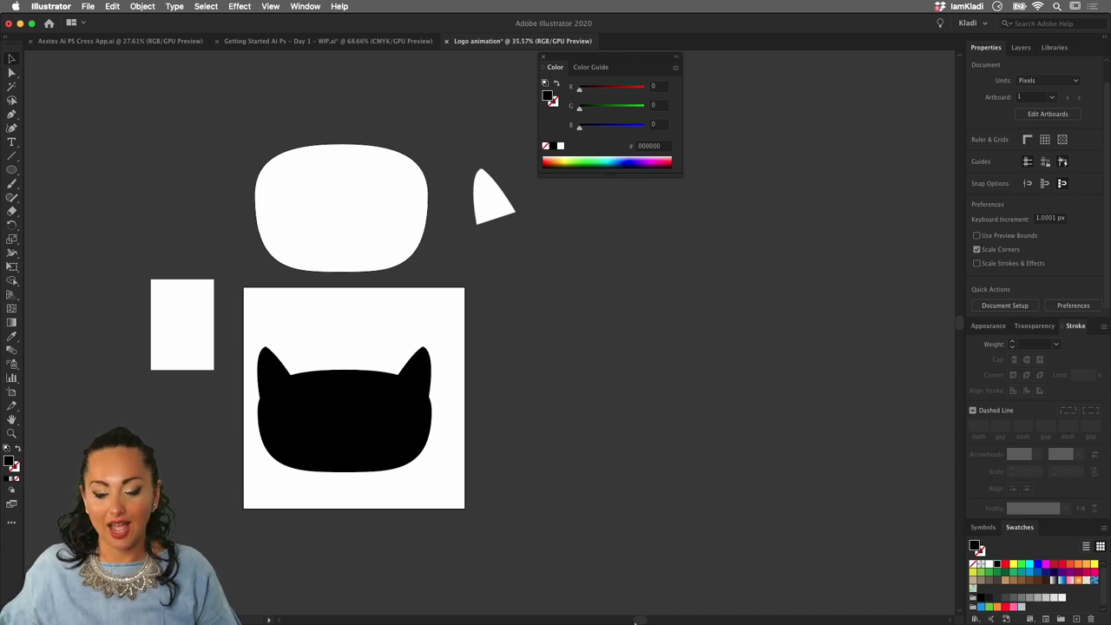
# - Consult the finished cat logo on the iamkladi.com resources page in Chrome, then return to Illustrator
pyautogui.moveTo(573, 622)
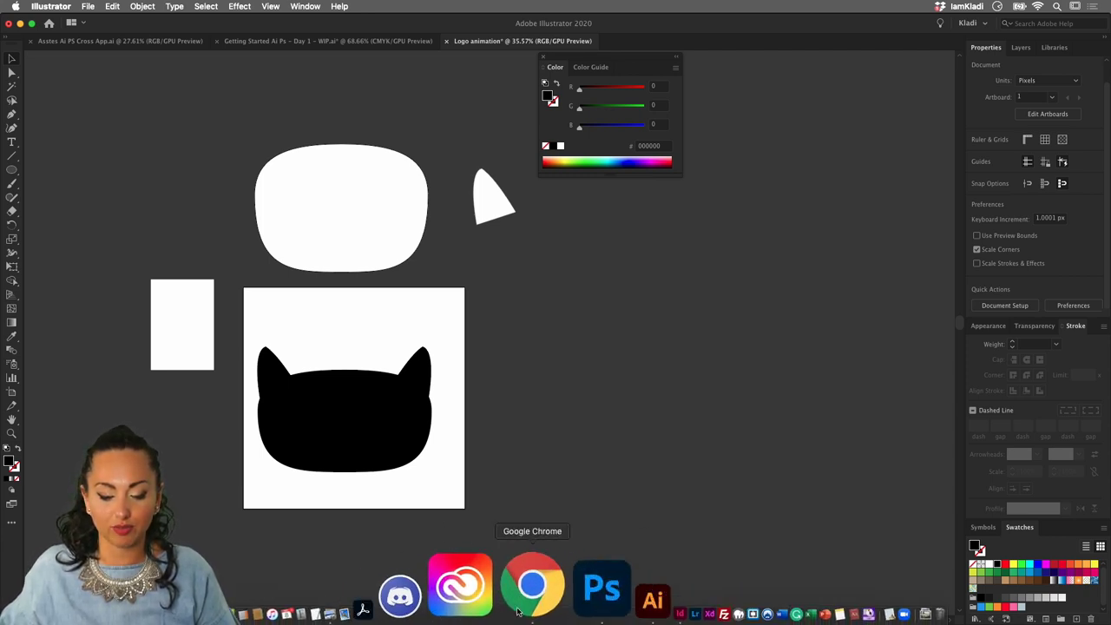
pyautogui.click(528, 587)
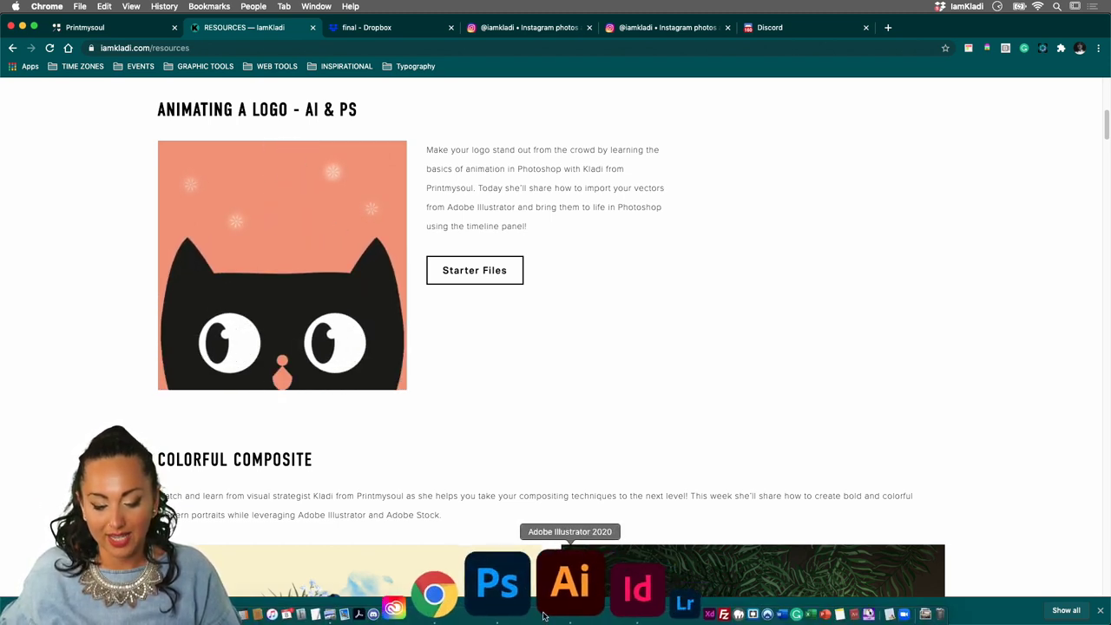
pyautogui.click(548, 617)
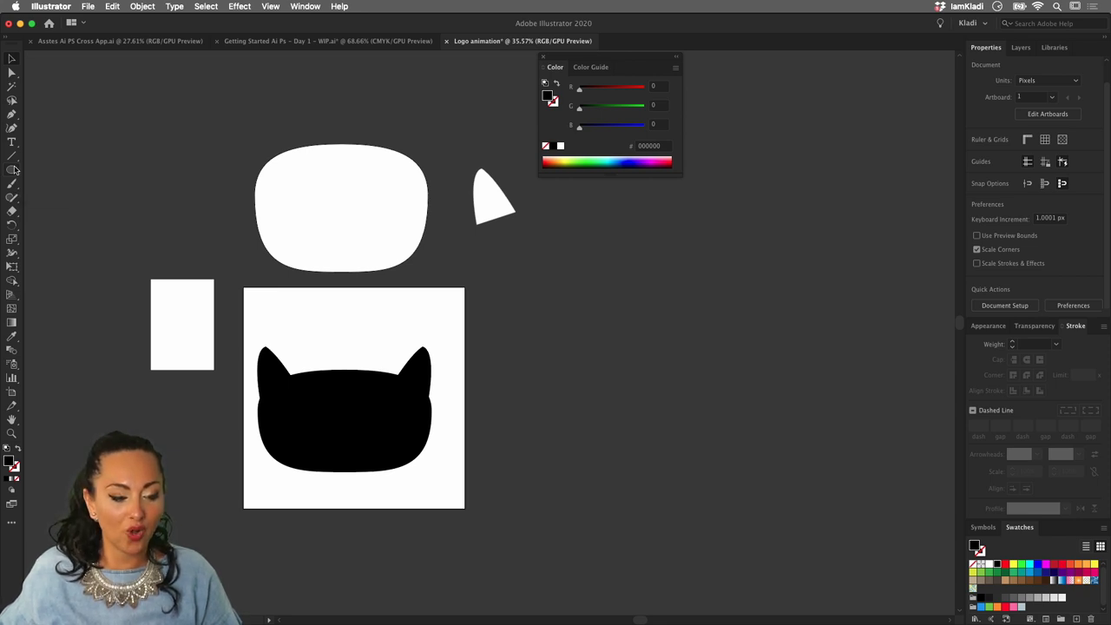
# - Draw an ellipse right of the artboard and fill it white
pyautogui.click(12, 171)
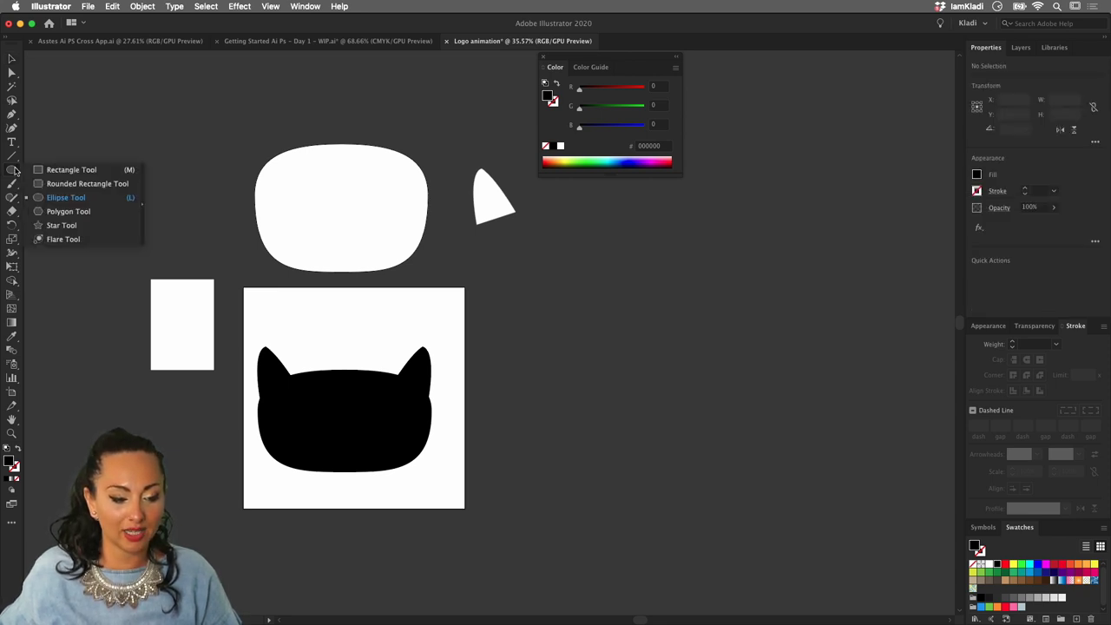
pyautogui.click(74, 200)
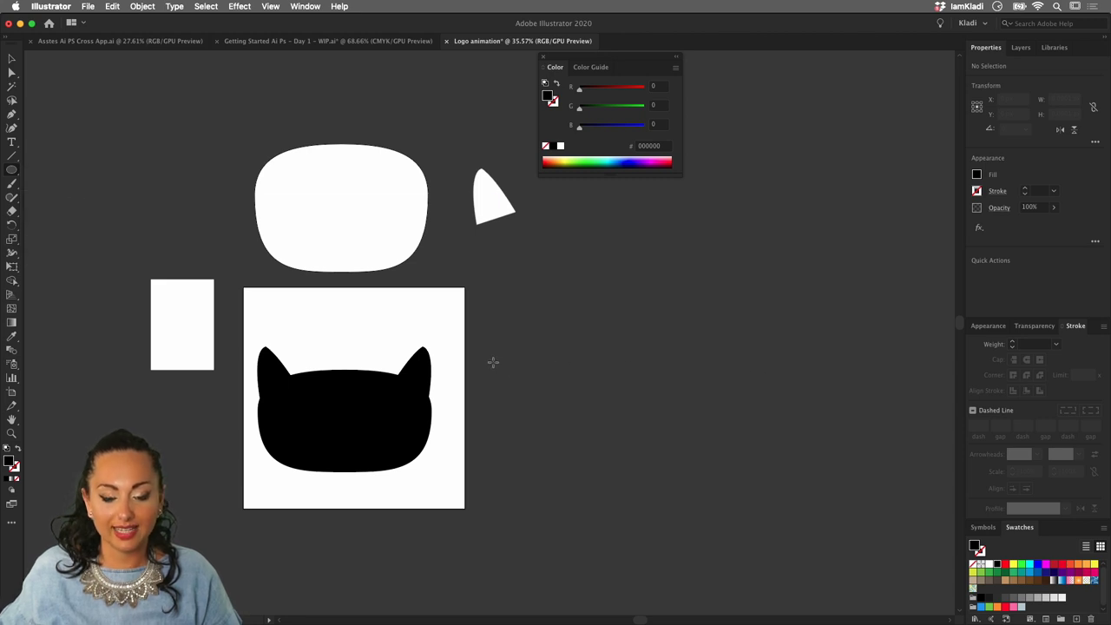
pyautogui.moveTo(489, 352); pyautogui.dragTo(556, 424)
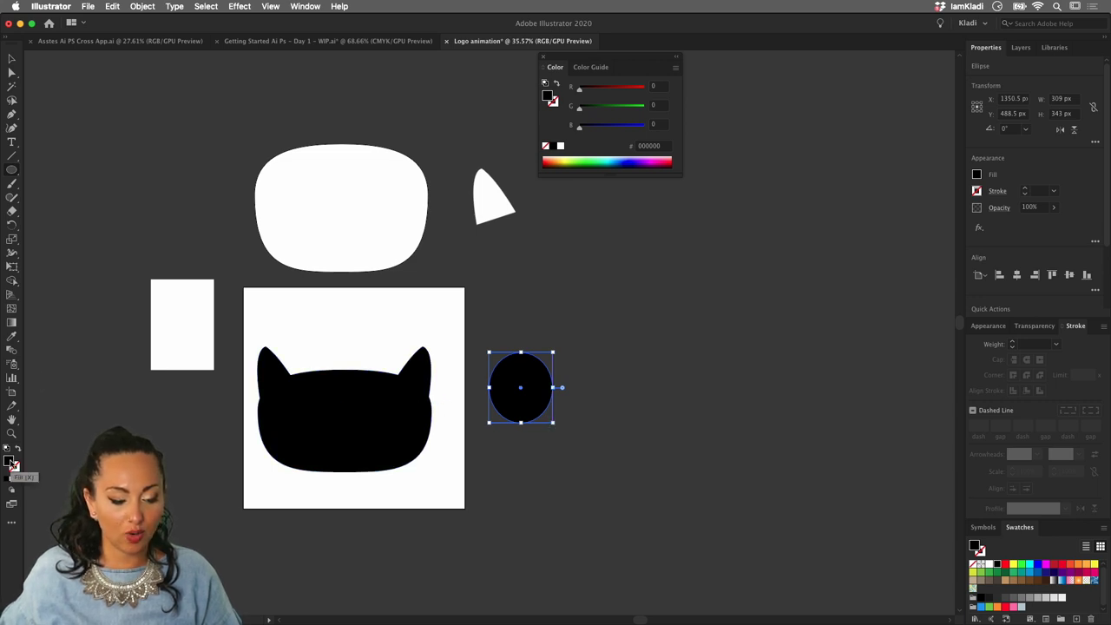
pyautogui.click(560, 146)
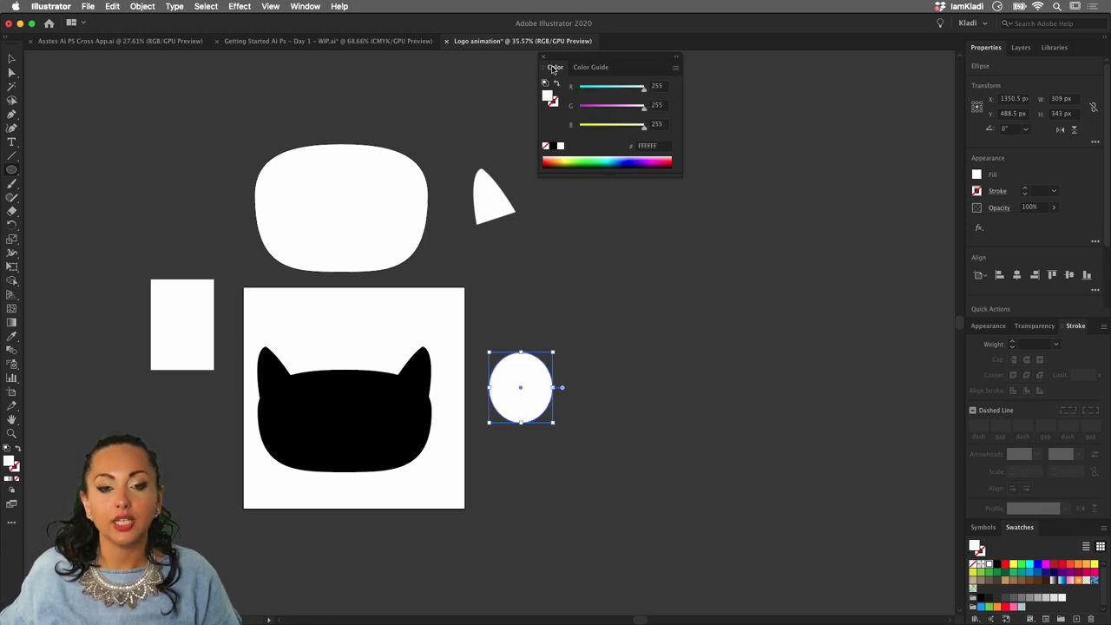
pyautogui.click(303, 7)
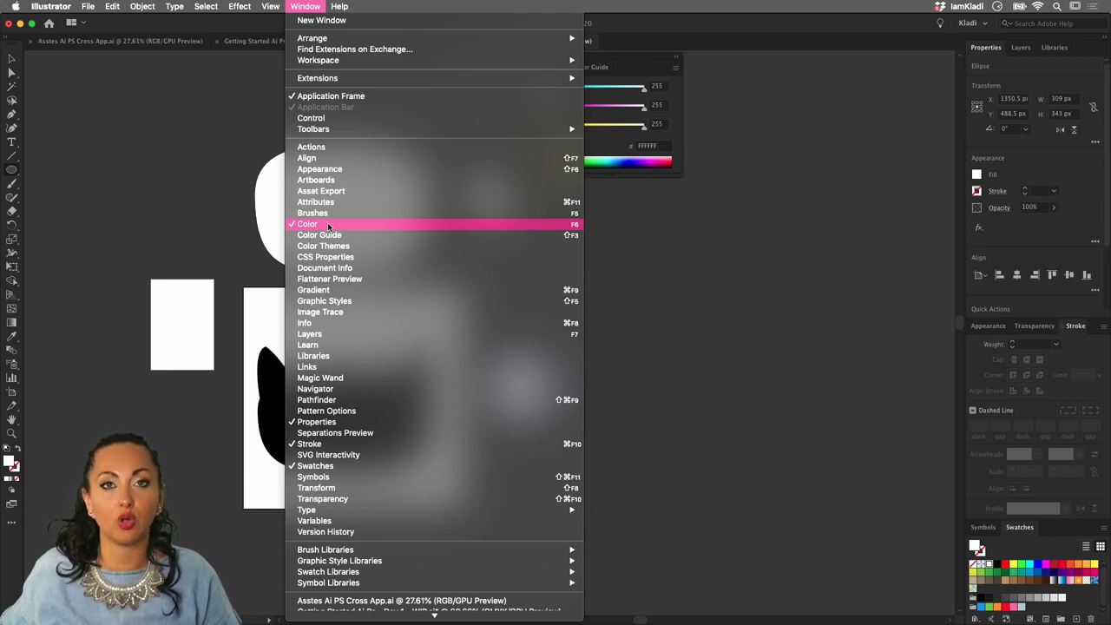
pyautogui.click(700, 259)
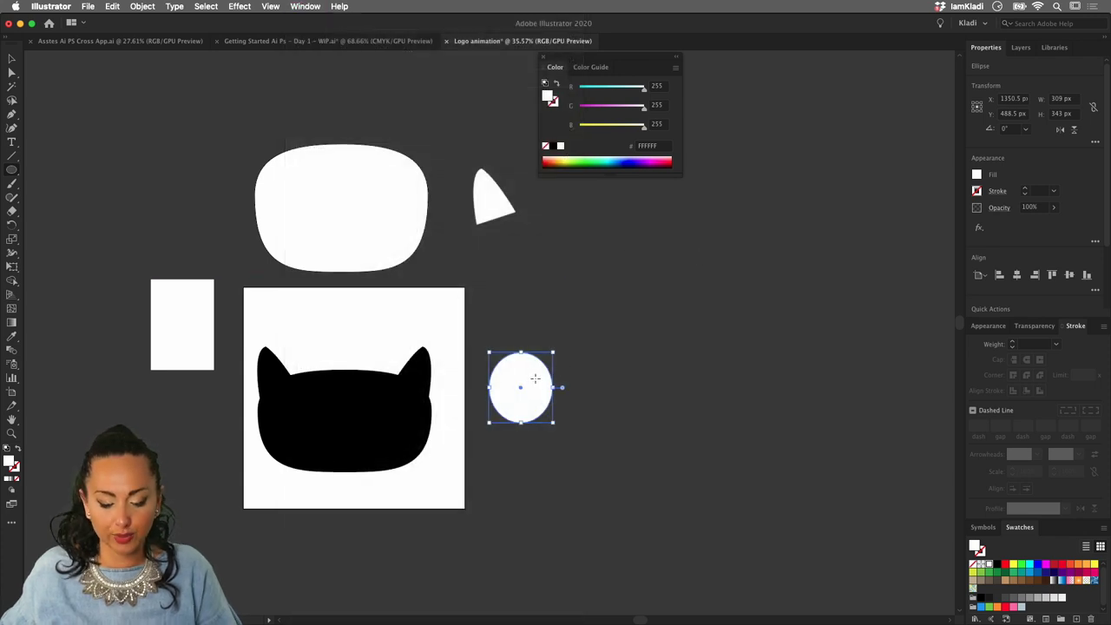
# - Move and resize the white ellipse to about 262 × 279 px for the eye
pyautogui.press('v')
pyautogui.moveTo(529, 375); pyautogui.dragTo(557, 389)
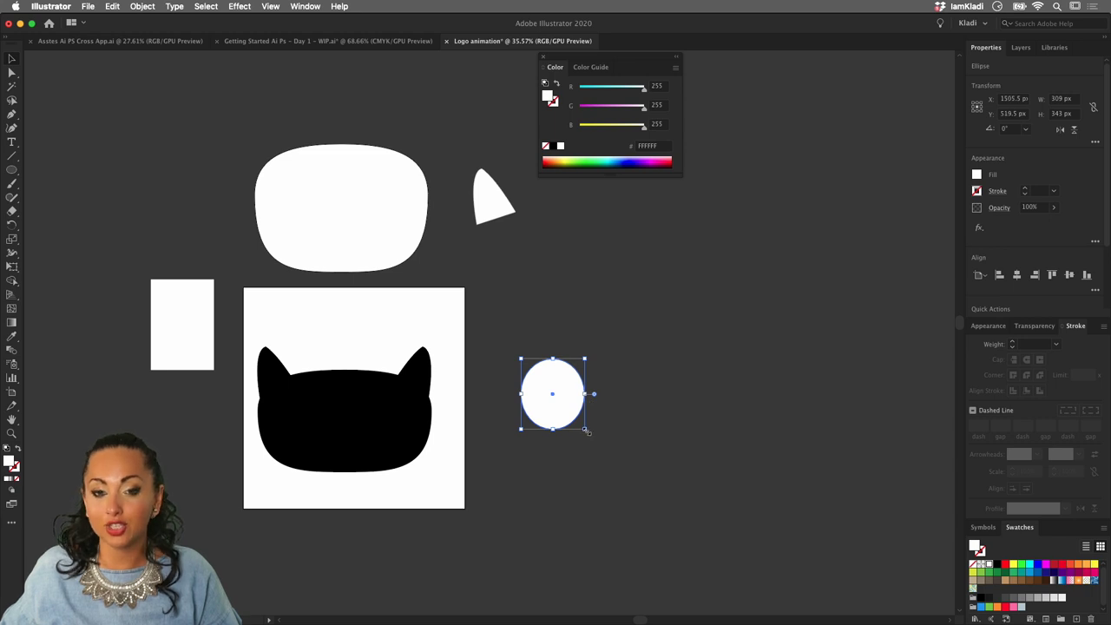
pyautogui.scroll(3, 588, 416)
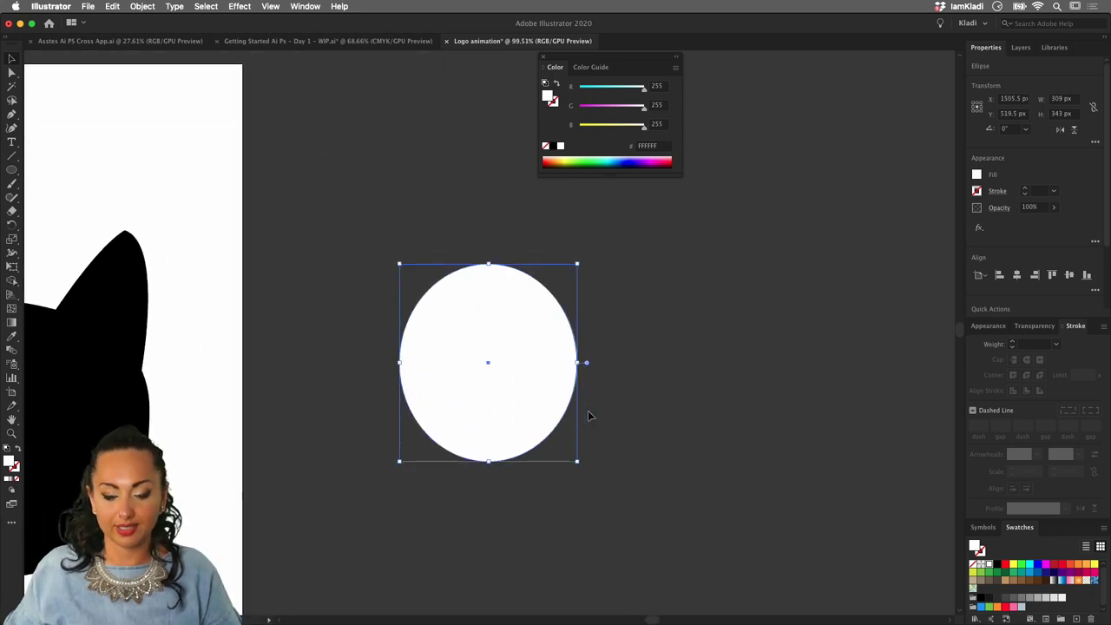
pyautogui.moveTo(577, 463); pyautogui.dragTo(530, 415)
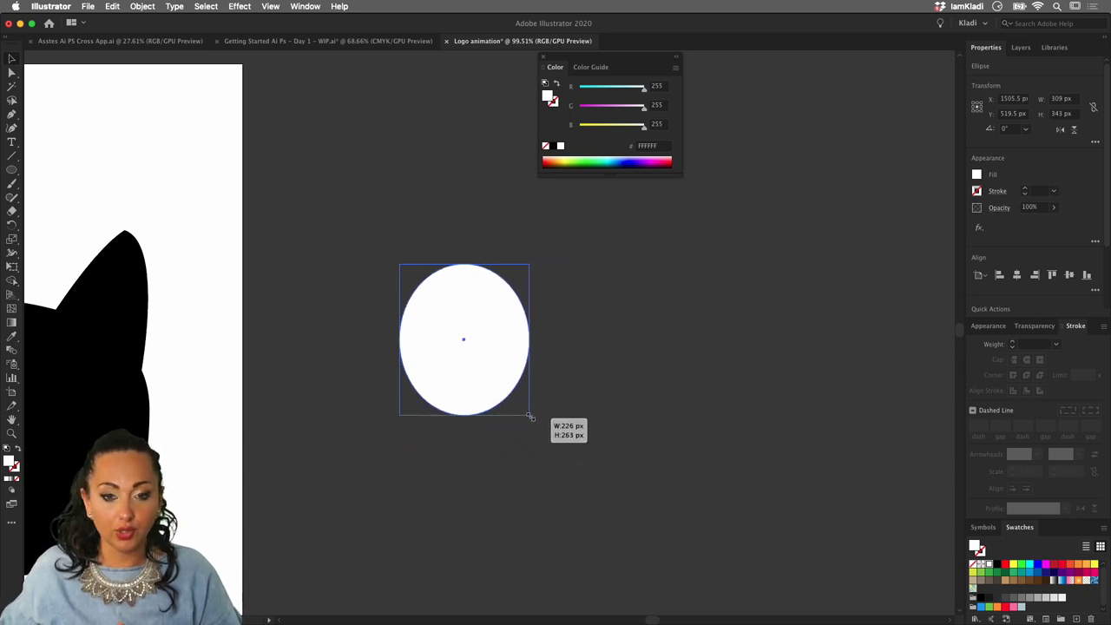
pyautogui.moveTo(529, 416); pyautogui.dragTo(605, 462)
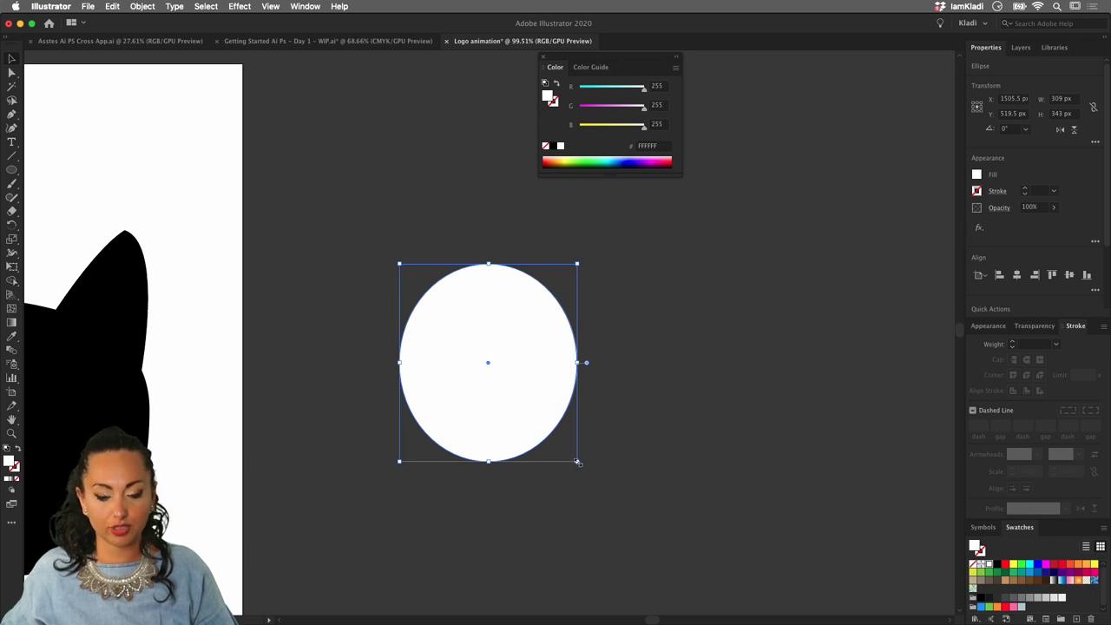
pyautogui.moveTo(578, 463); pyautogui.dragTo(627, 493)
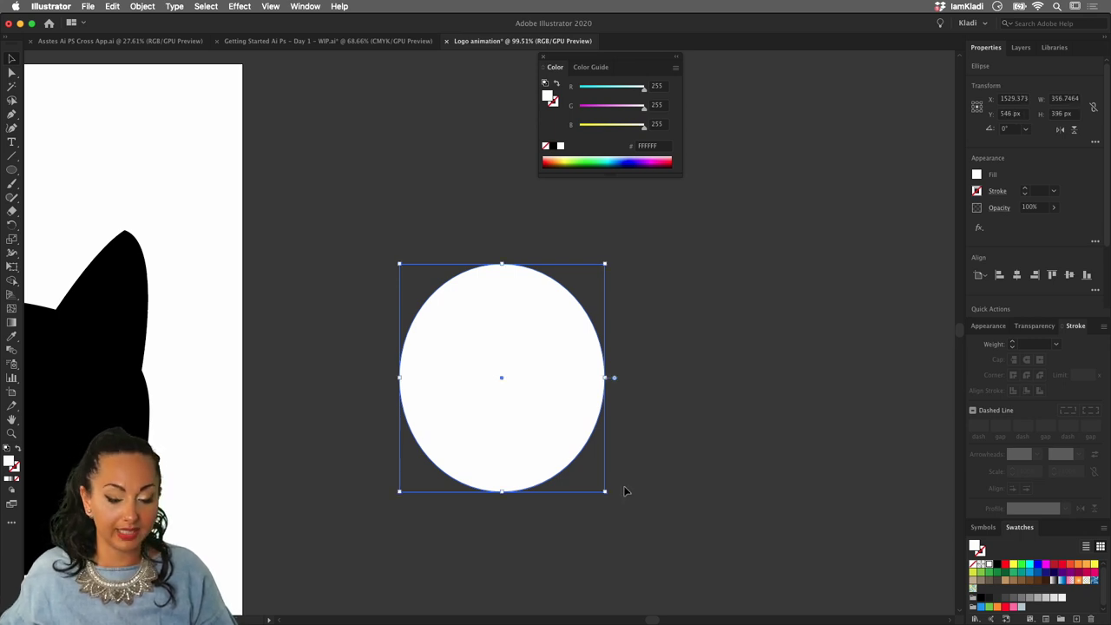
pyautogui.moveTo(605, 492); pyautogui.dragTo(550, 426)
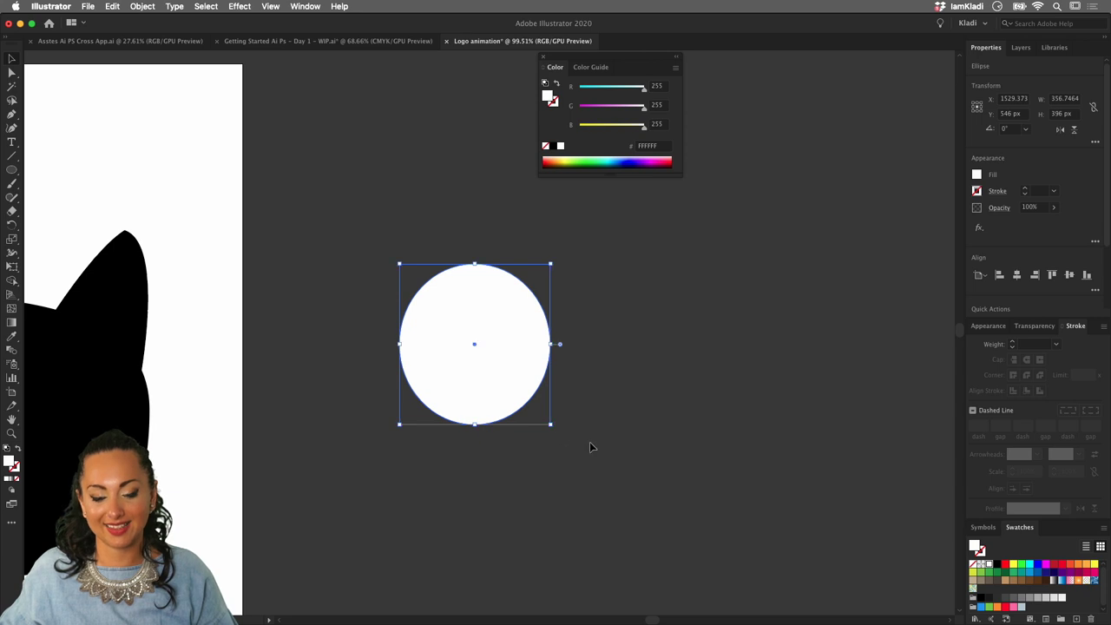
pyautogui.click(590, 442)
pyautogui.click(508, 382)
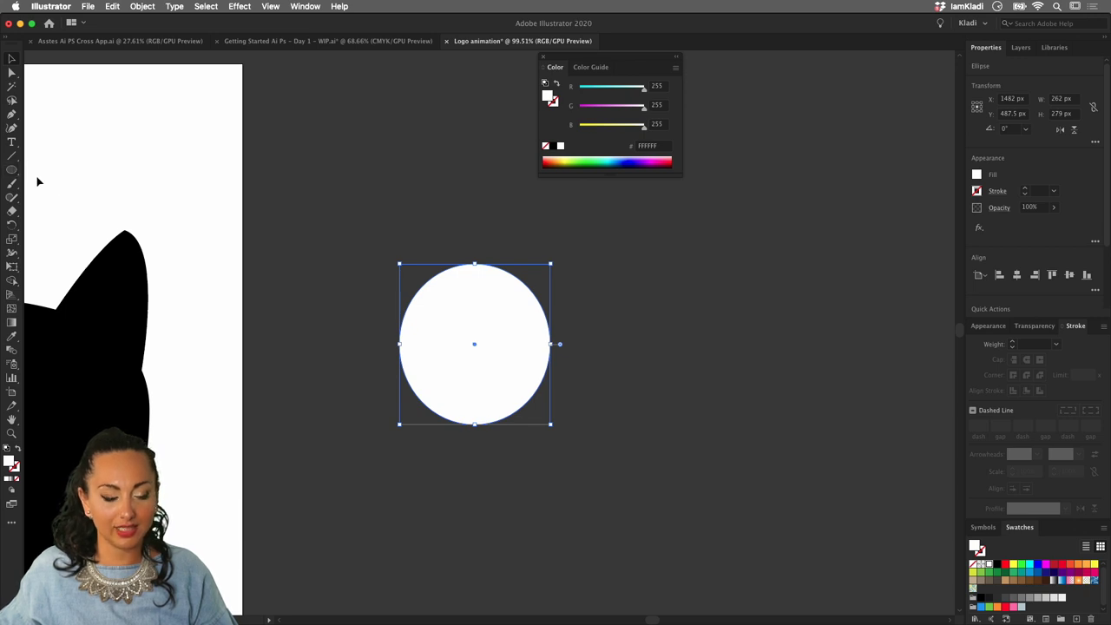
pyautogui.click(11, 171)
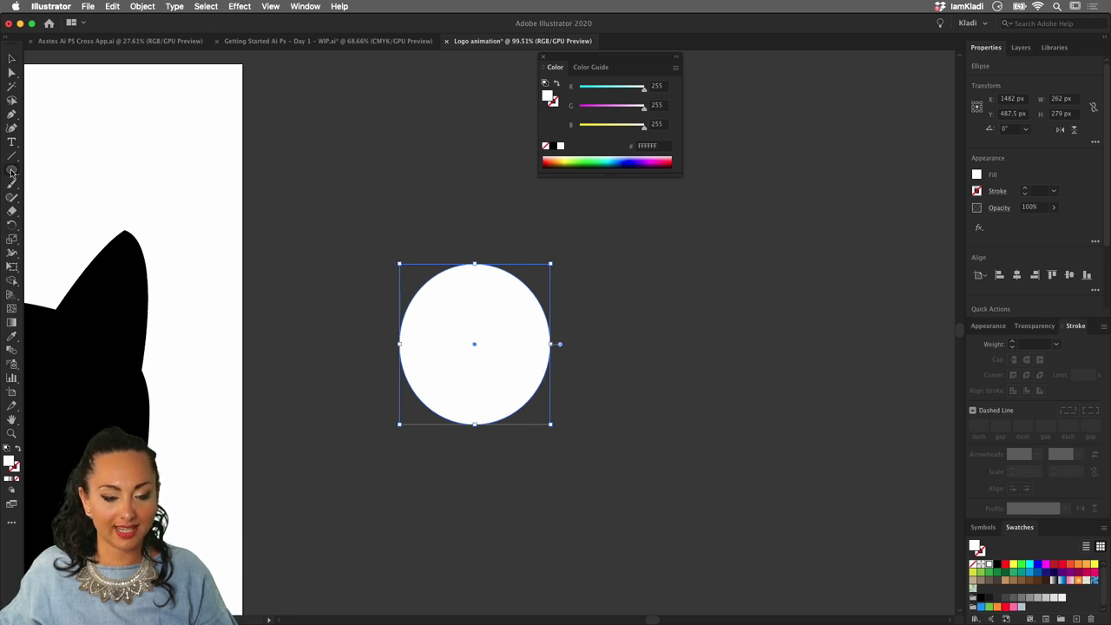
pyautogui.click(553, 146)
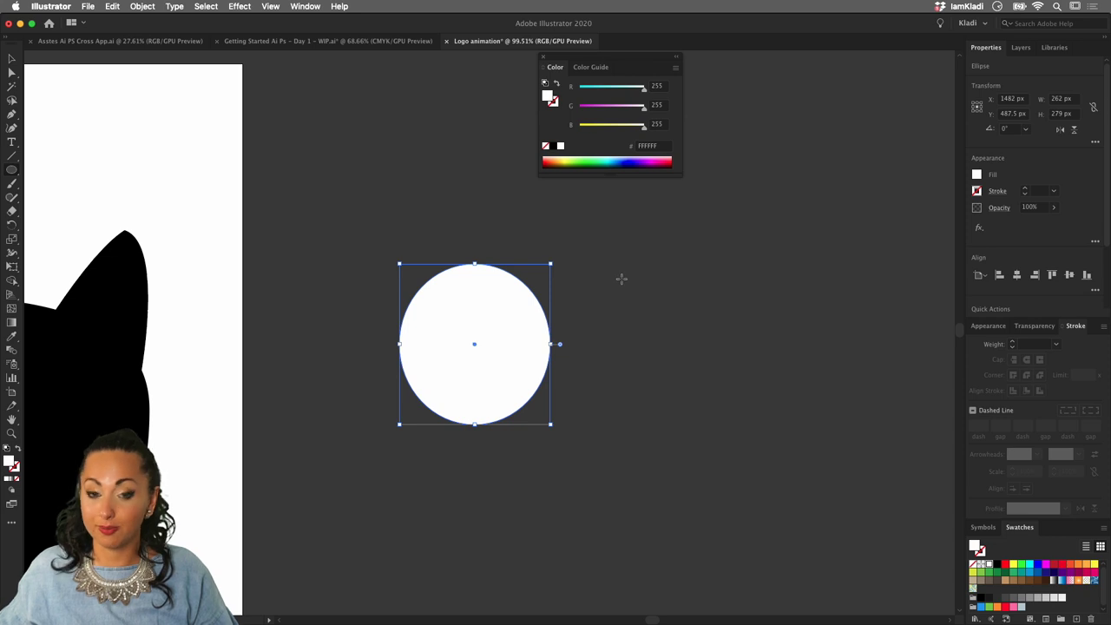
# - Draw a black 81 × 230 px pupil ellipse right of the white eye
pyautogui.moveTo(646, 270); pyautogui.dragTo(692, 401)
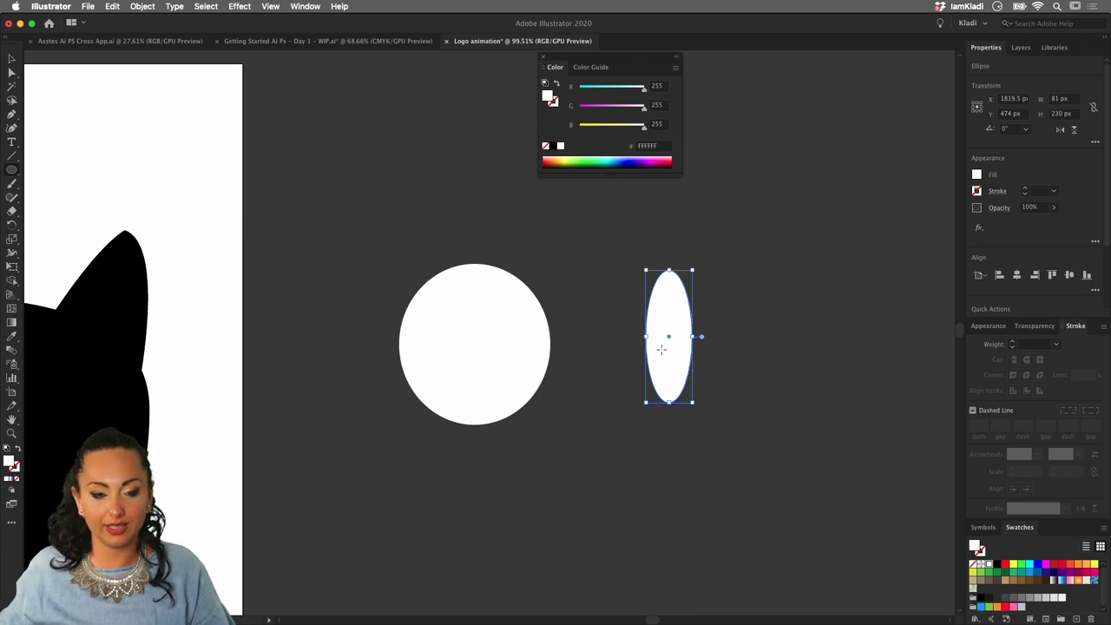
pyautogui.click(553, 148)
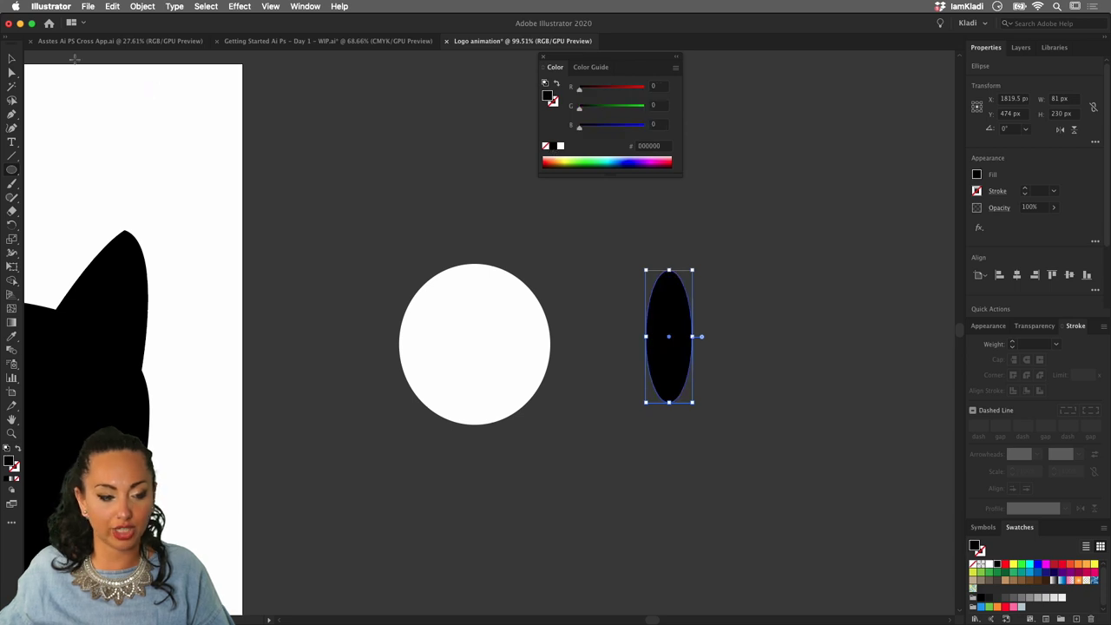
pyautogui.click(11, 59)
pyautogui.click(340, 176)
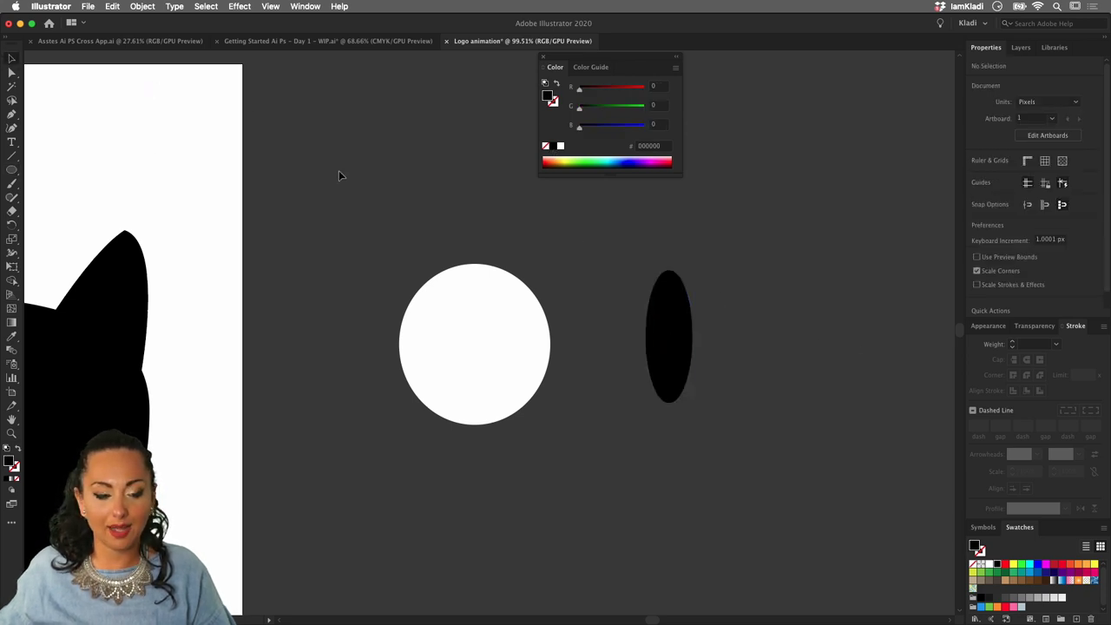
pyautogui.click(12, 170)
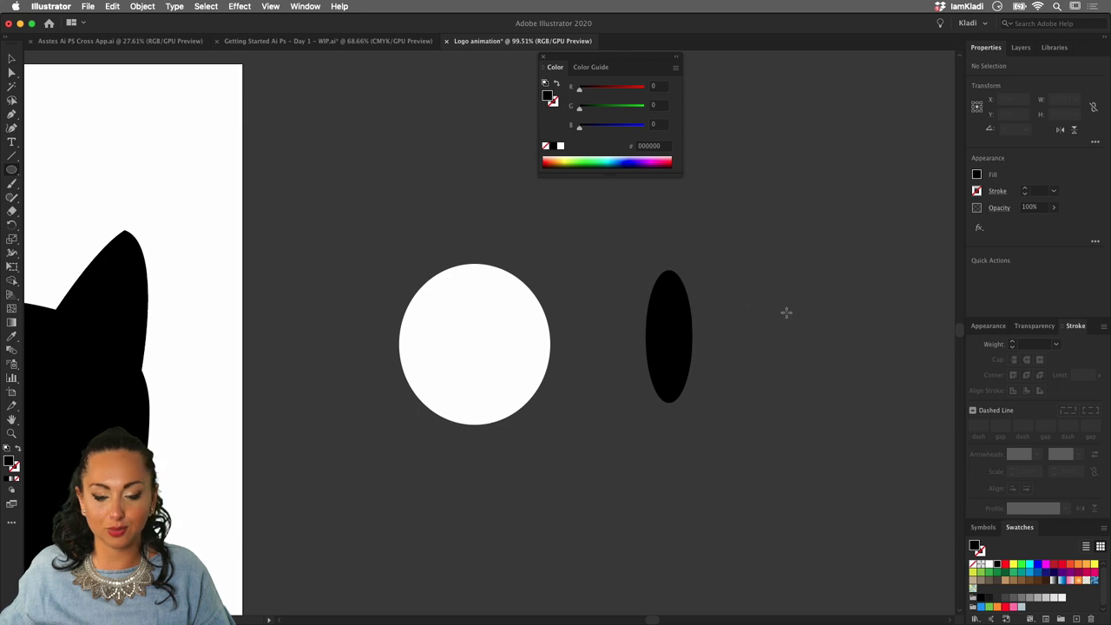
# - Draw a 49 × 49 px circle over the pupil's upper right edge, then deselect
pyautogui.moveTo(720, 288); pyautogui.dragTo(697, 310)
pyautogui.press('v')
pyautogui.click(808, 284)
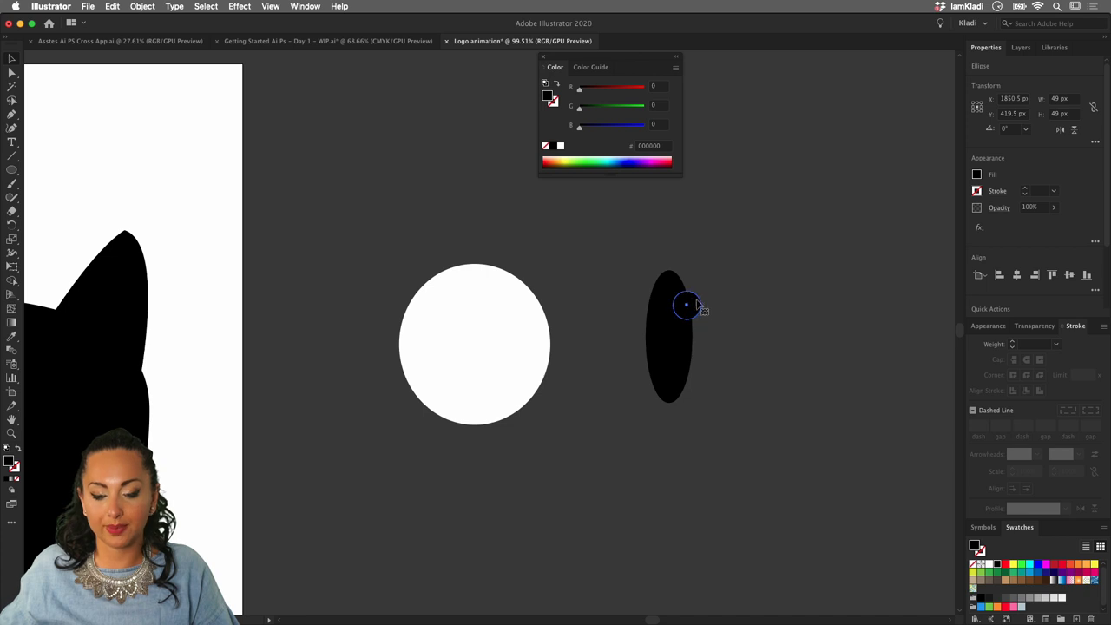
pyautogui.click(734, 306)
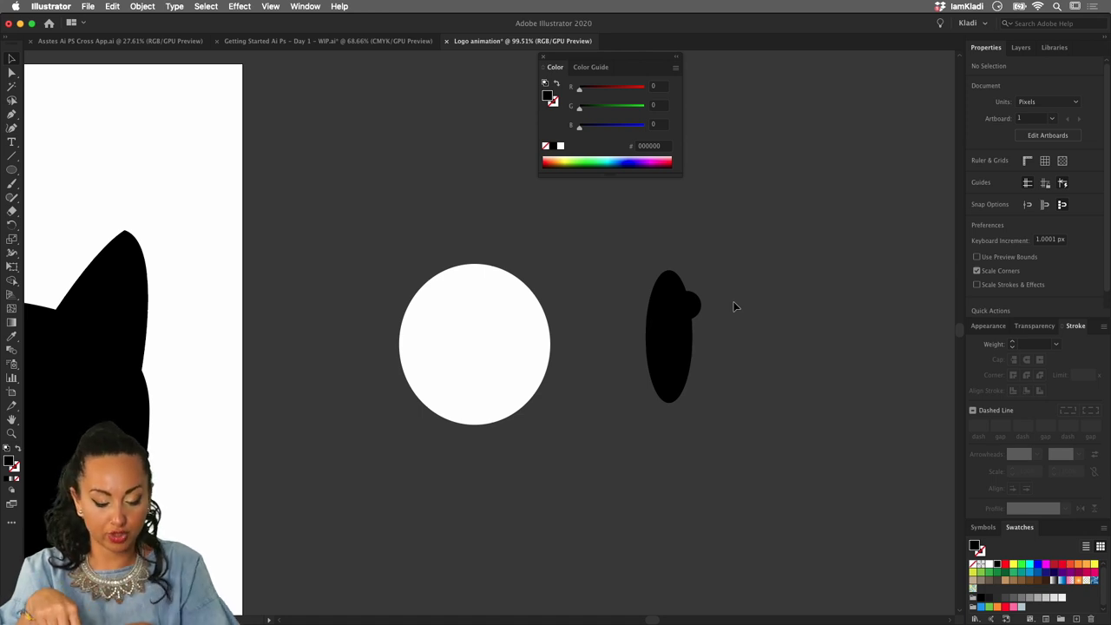
# - Survey all shapes in Outline view, then switch back to GPU Preview to show fills
pyautogui.hotkey('ctrl', 'y')
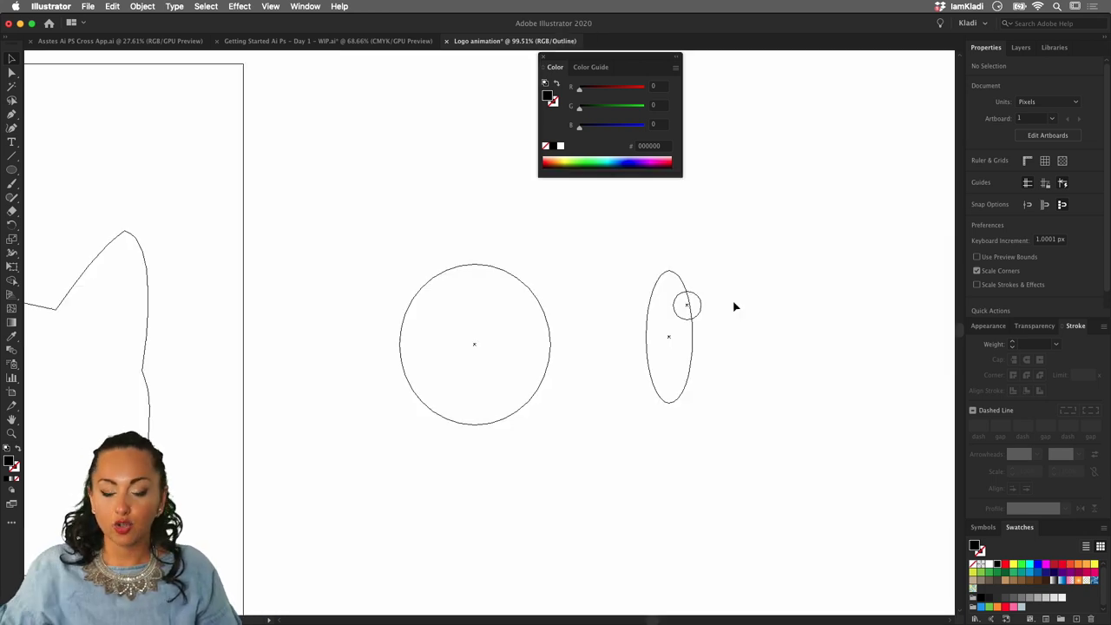
pyautogui.scroll(-6, 734, 307)
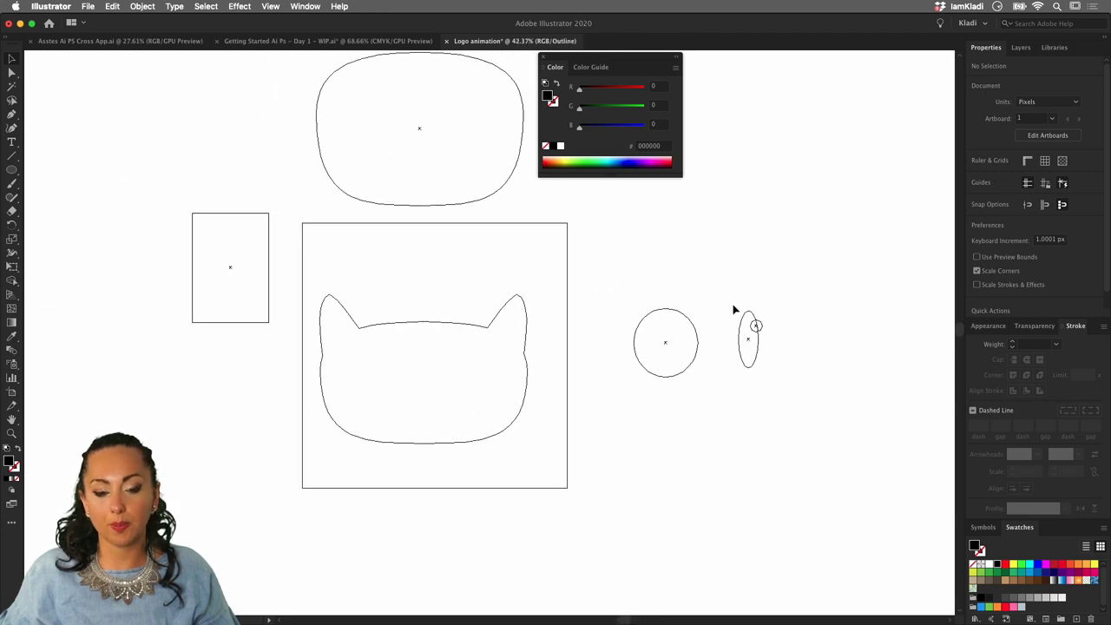
pyautogui.scroll(3, 734, 309)
pyautogui.hscroll(3, 734, 309)
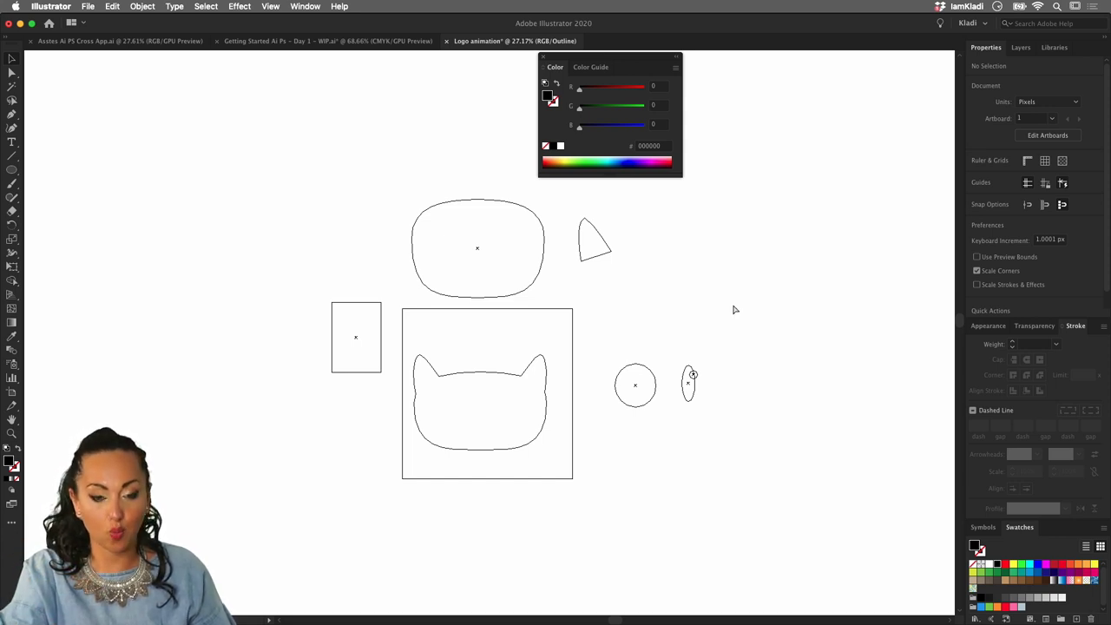
pyautogui.press('y')
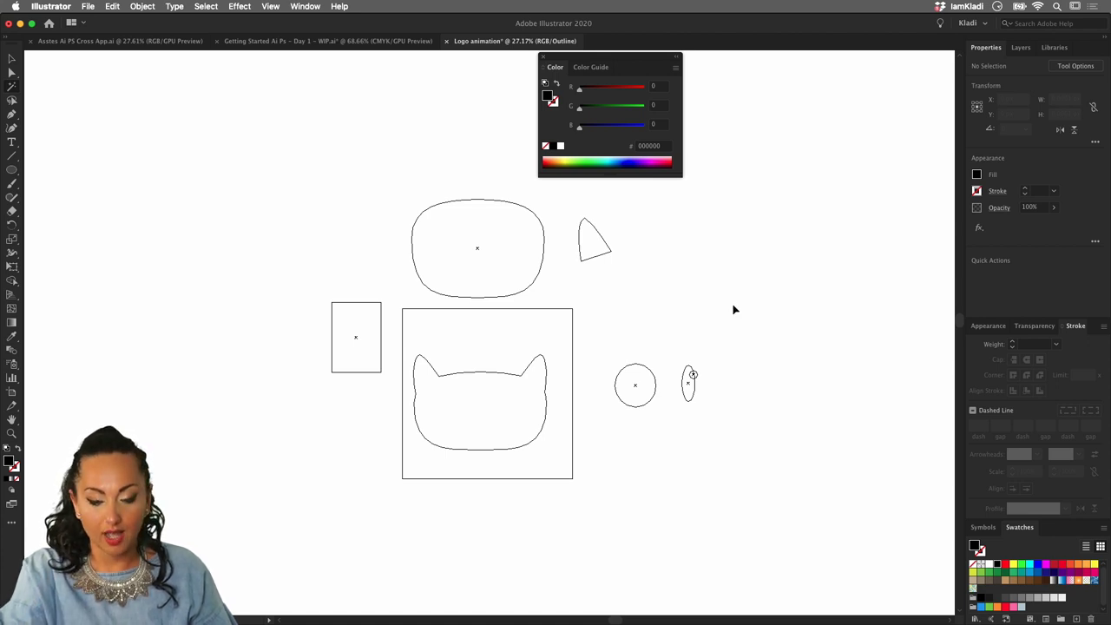
pyautogui.press('super+y')
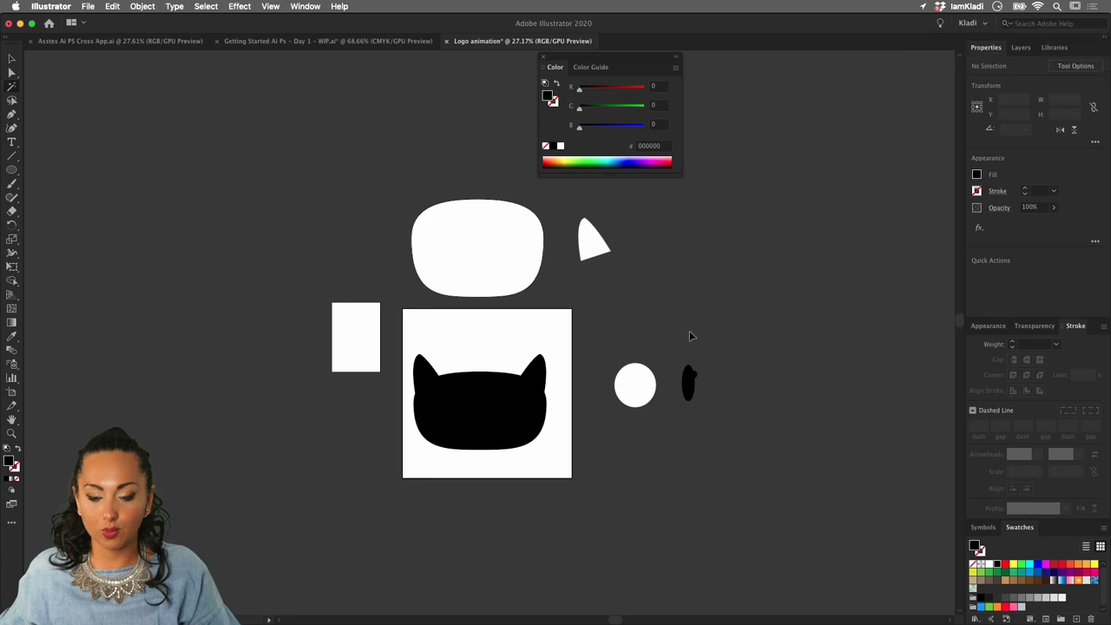
# - Select the black pupil ellipse and zoom in close on it and the overlapping small circle
pyautogui.click(688, 379)
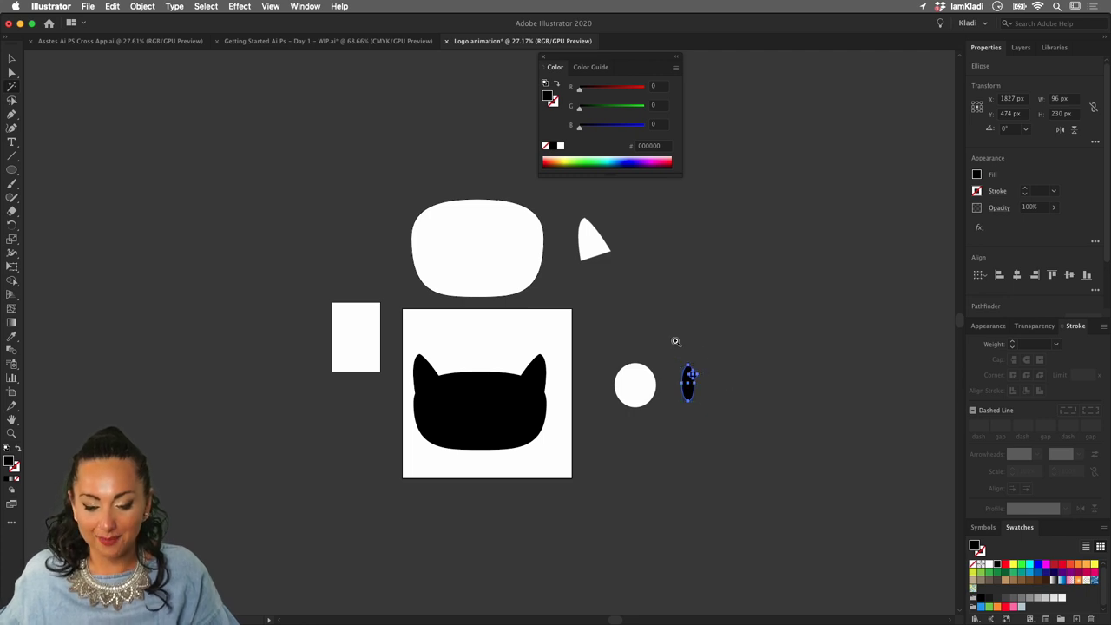
pyautogui.moveTo(673, 343); pyautogui.dragTo(928, 388)
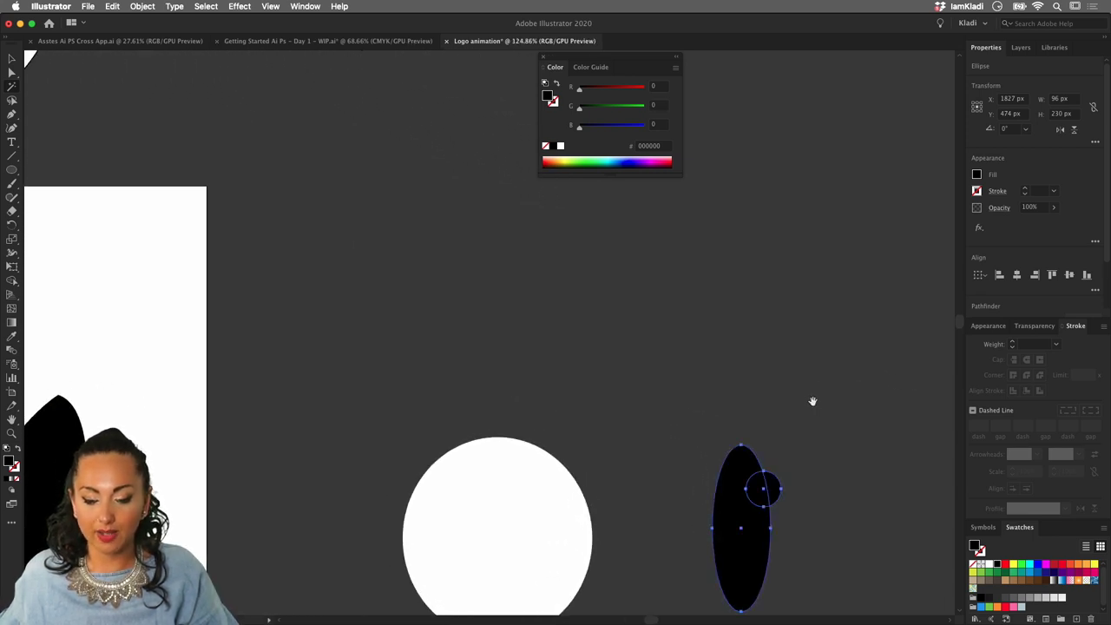
pyautogui.moveTo(757, 385); pyautogui.dragTo(493, 308)
pyautogui.press('v')
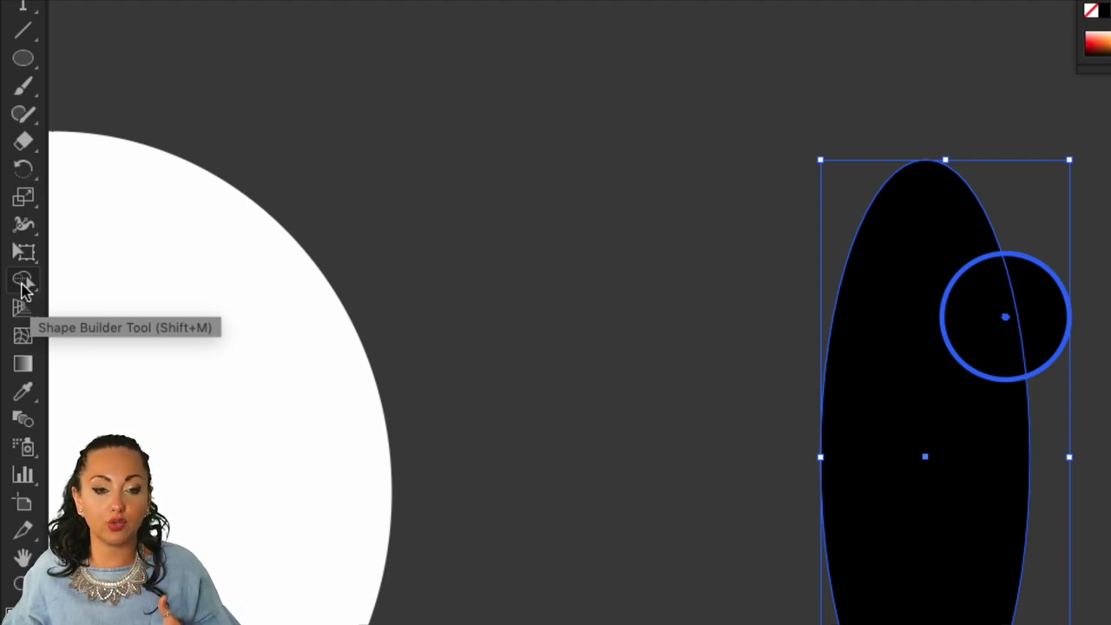
# - Use Shape Builder to delete the small circle from the pupil ellipse, undoing an accidental merge first
pyautogui.click(24, 289)
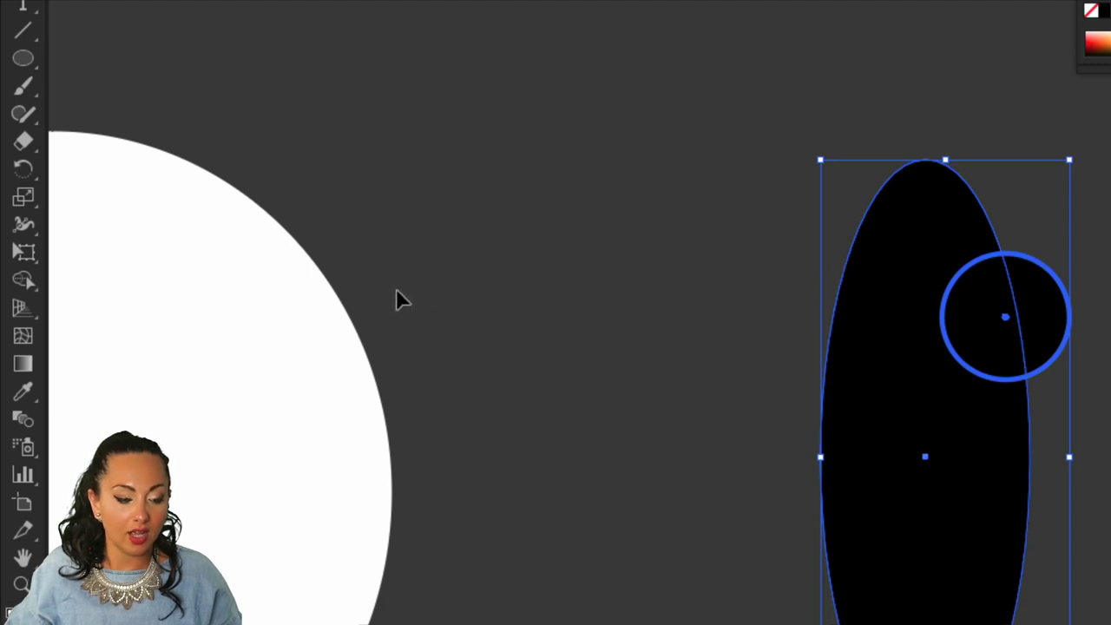
pyautogui.click(24, 278)
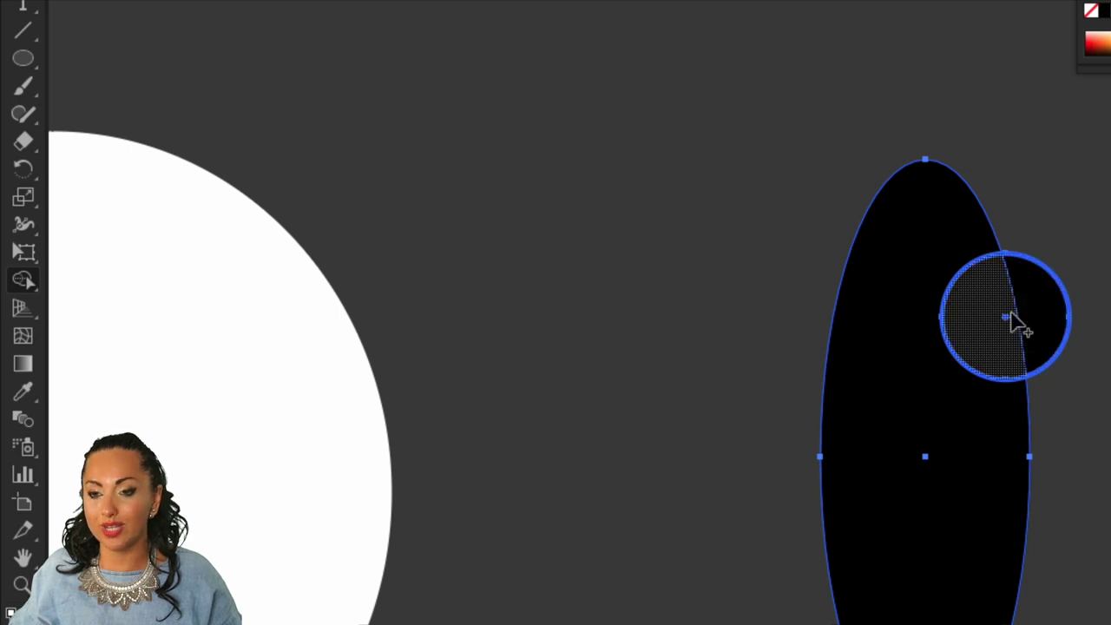
pyautogui.moveTo(1037, 318)
pyautogui.mouseDown()
pyautogui.moveTo(898, 330)
pyautogui.moveTo(1029, 303)
pyautogui.moveTo(1062, 310)
pyautogui.mouseUp()
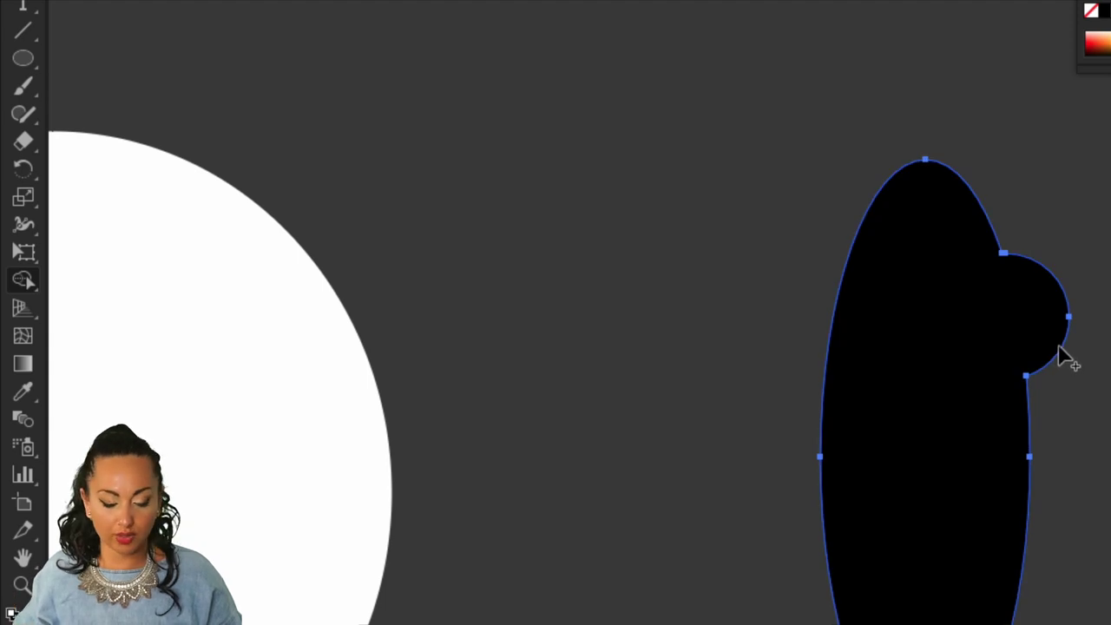
pyautogui.hotkey('ctrl', 'z')
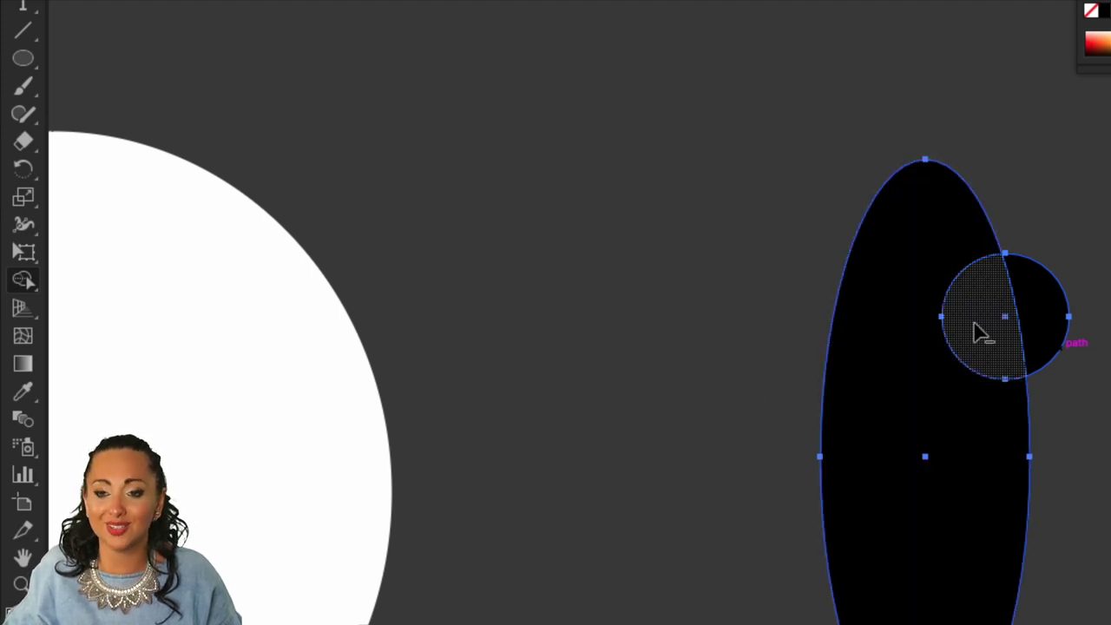
pyautogui.moveTo(1006, 326); pyautogui.dragTo(1050, 317)
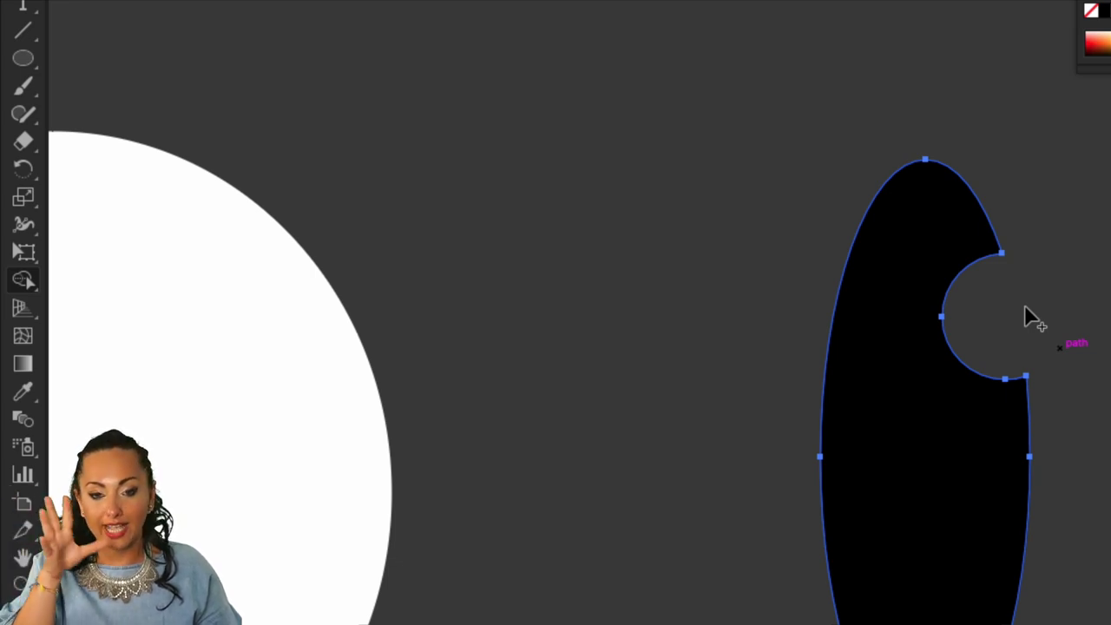
# - Move the notched black pupil onto the white eye circle and deselect it
pyautogui.press('v')
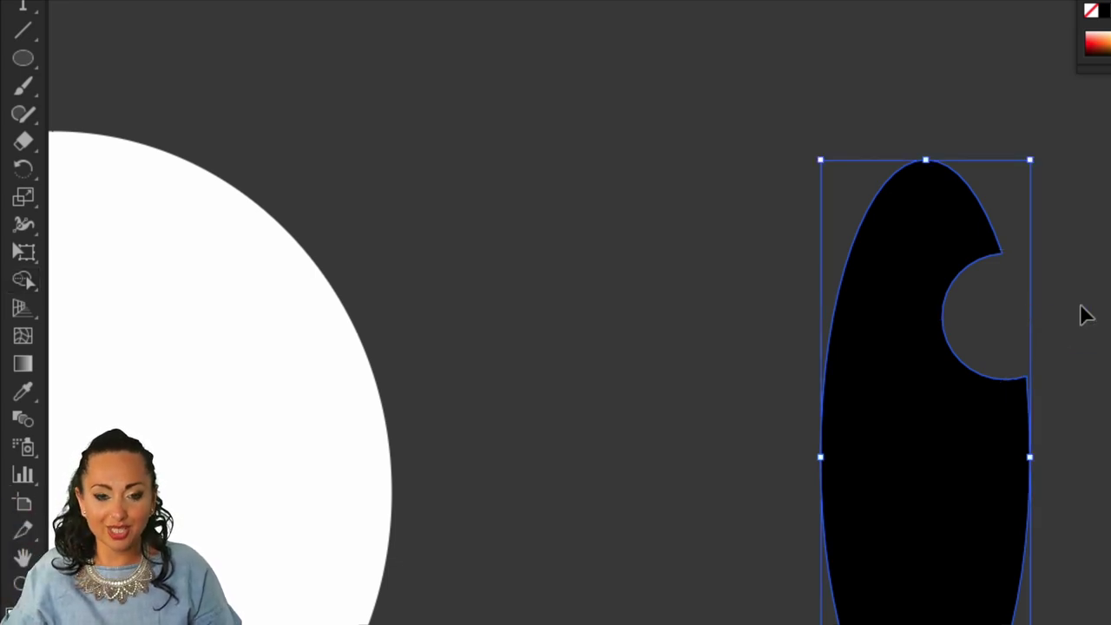
pyautogui.hotkey('ctrl', 'shift', 'a')
pyautogui.scroll(-3, 979, 382)
pyautogui.click(879, 386)
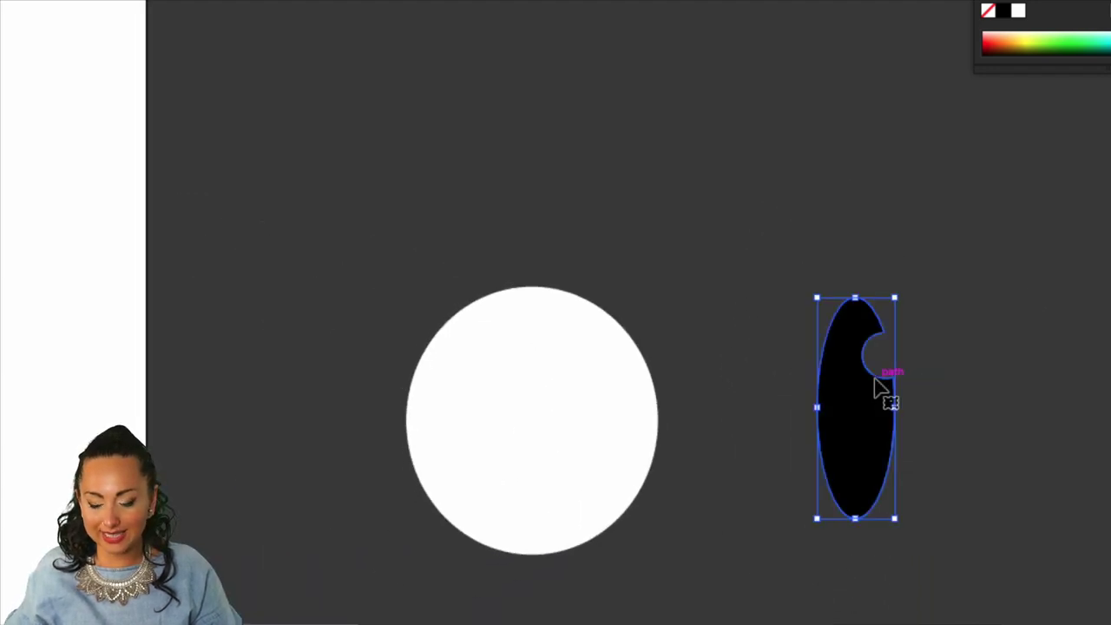
pyautogui.scroll(-3, 825, 380)
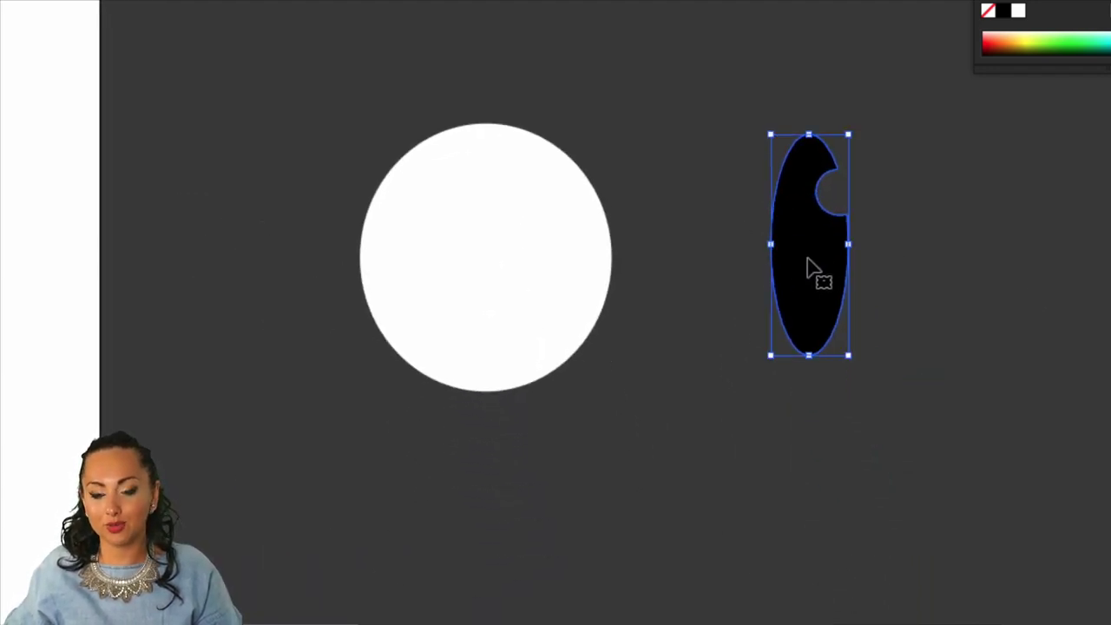
pyautogui.moveTo(809, 258); pyautogui.dragTo(525, 274)
pyautogui.hotkey('ctrl', 'shift', 'a')
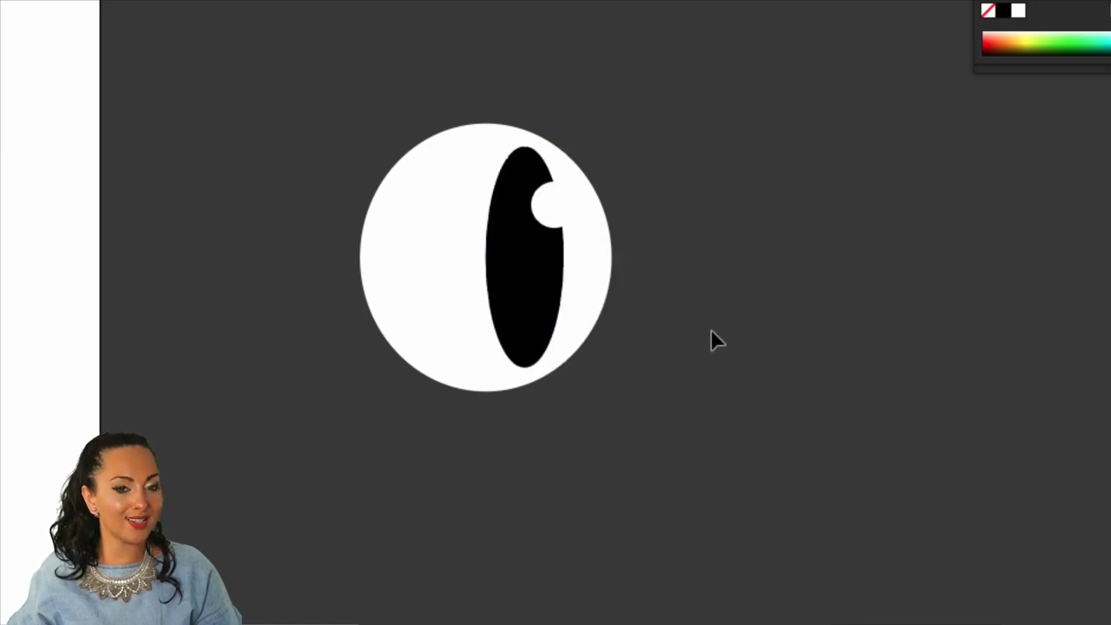
pyautogui.scroll(-2, 666, 292)
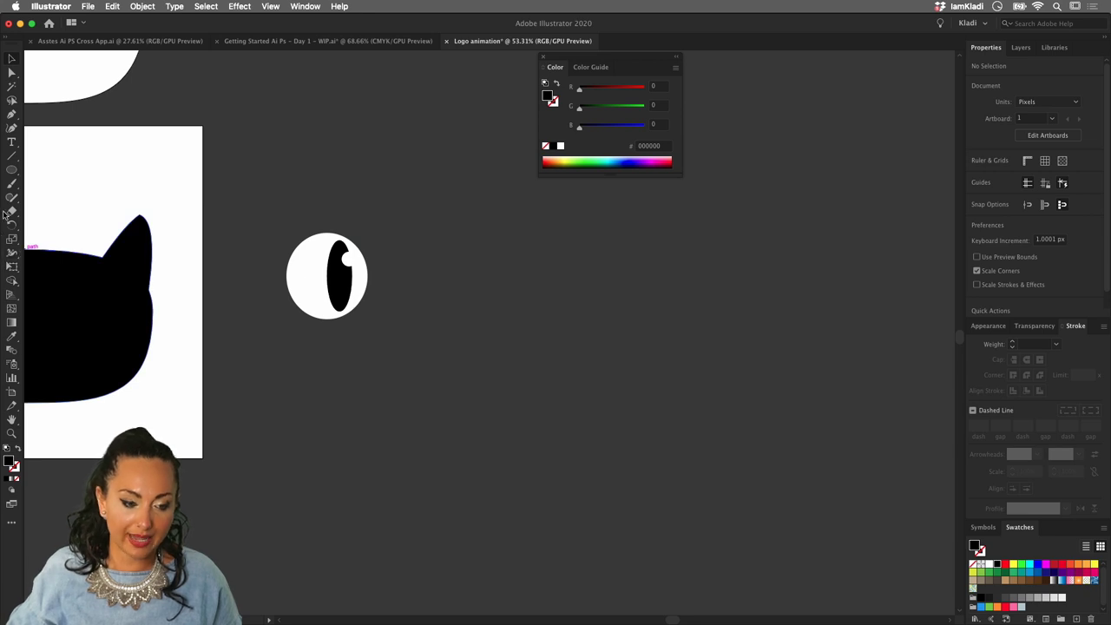
pyautogui.click(19, 168)
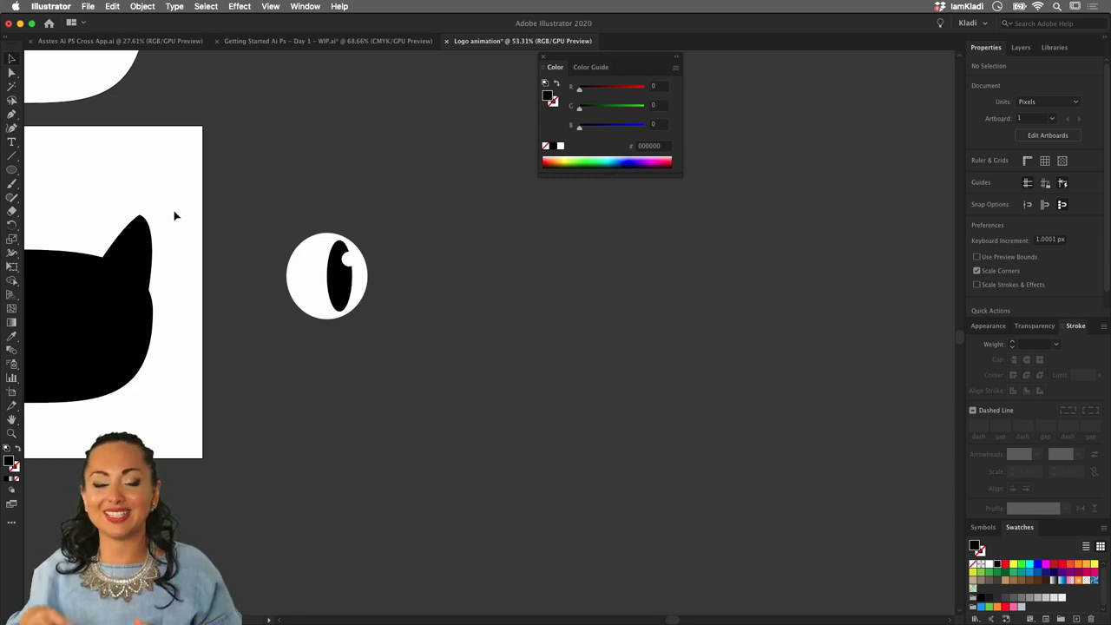
# - Draw a 94 × 94 px black circle with no stroke to the right of the eye
pyautogui.click(12, 171)
pyautogui.moveTo(418, 265); pyautogui.dragTo(449, 293)
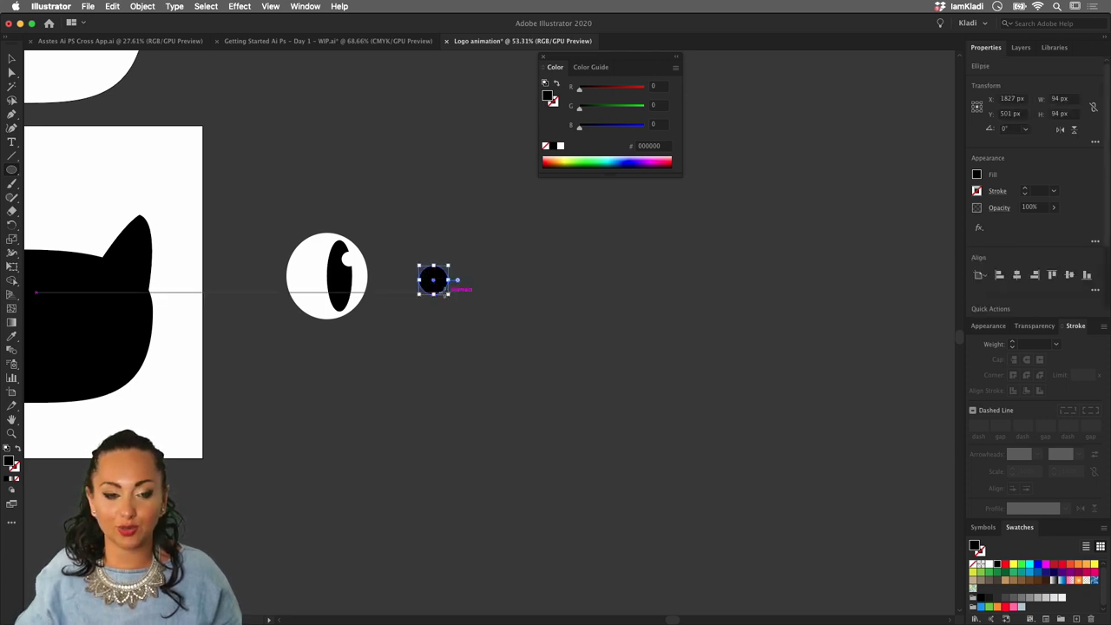
pyautogui.scroll(2, 449, 292)
pyautogui.scroll(1, 443, 292)
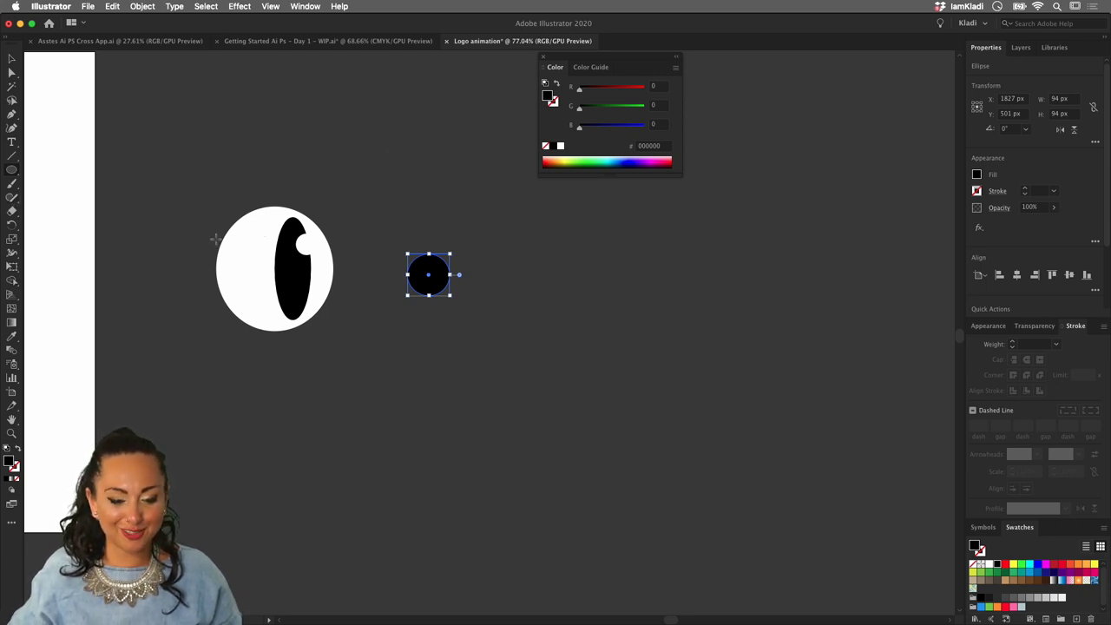
pyautogui.click(11, 170)
# - Draw a black triangle below the small circle with the Star tool, adjusting its point count
pyautogui.click(87, 229)
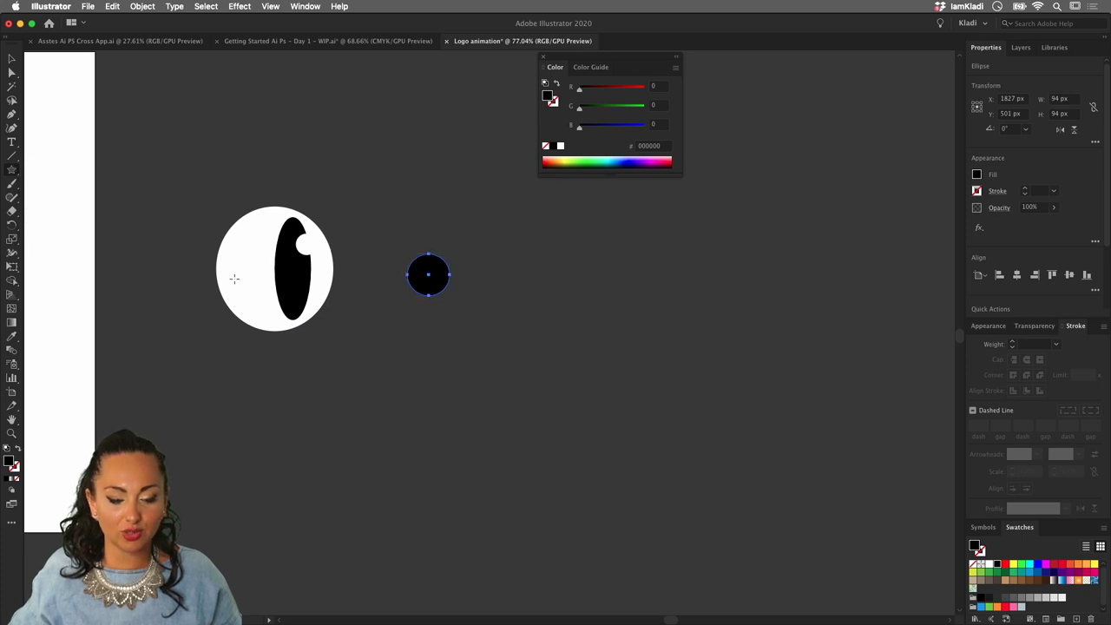
pyautogui.moveTo(441, 367); pyautogui.dragTo(520, 403)
pyautogui.press('Up')
pyautogui.press('Up')
pyautogui.press('Down')
pyautogui.press('Down')
pyautogui.press('Down')
pyautogui.press('Down')
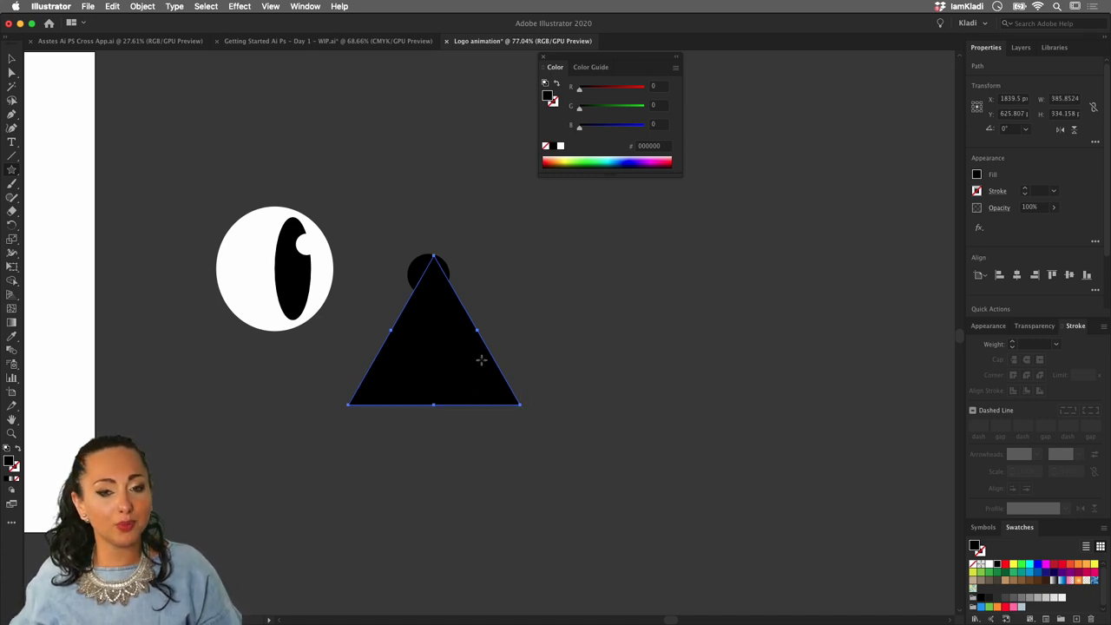
# - Scale the triangle down to about 118 × 102 px and set it beneath the circle, apex touching
pyautogui.press('v')
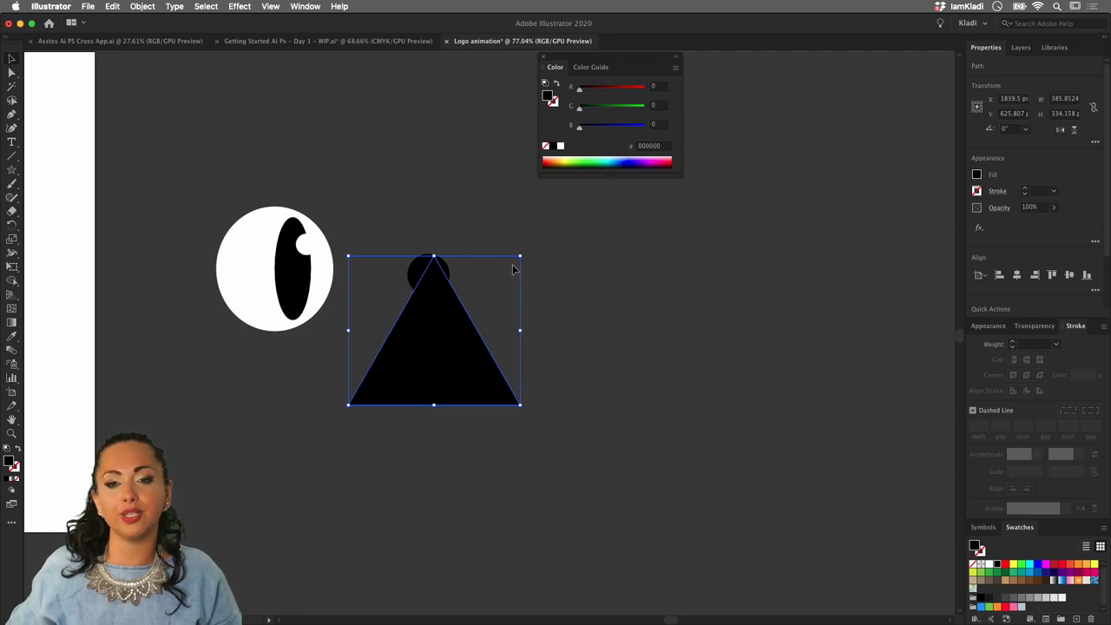
pyautogui.moveTo(522, 256); pyautogui.dragTo(453, 352)
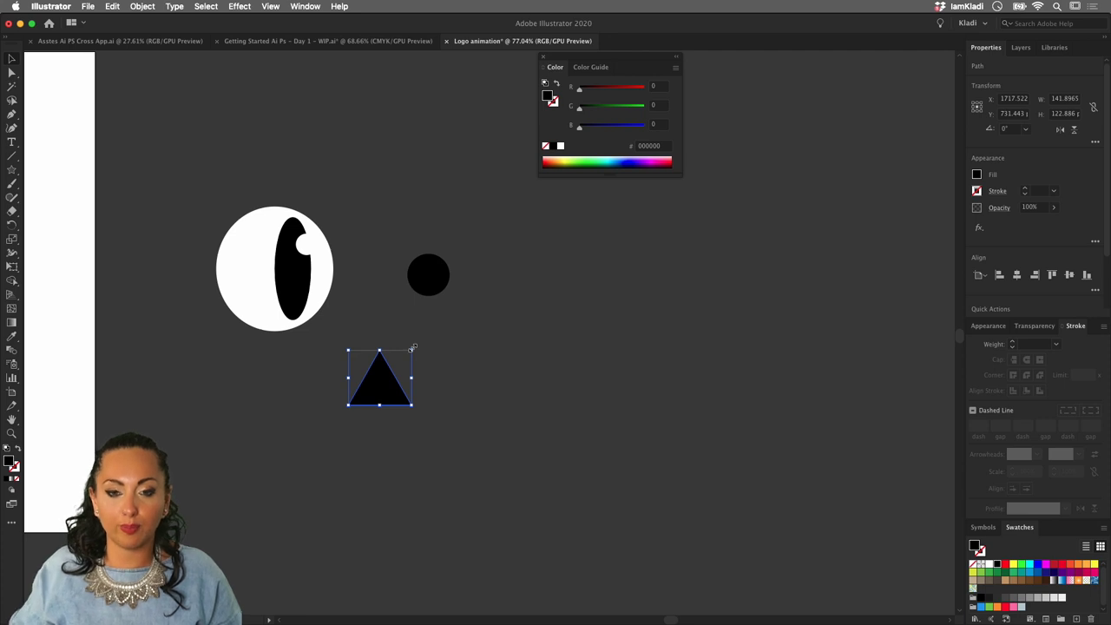
pyautogui.scroll(5, 413, 348)
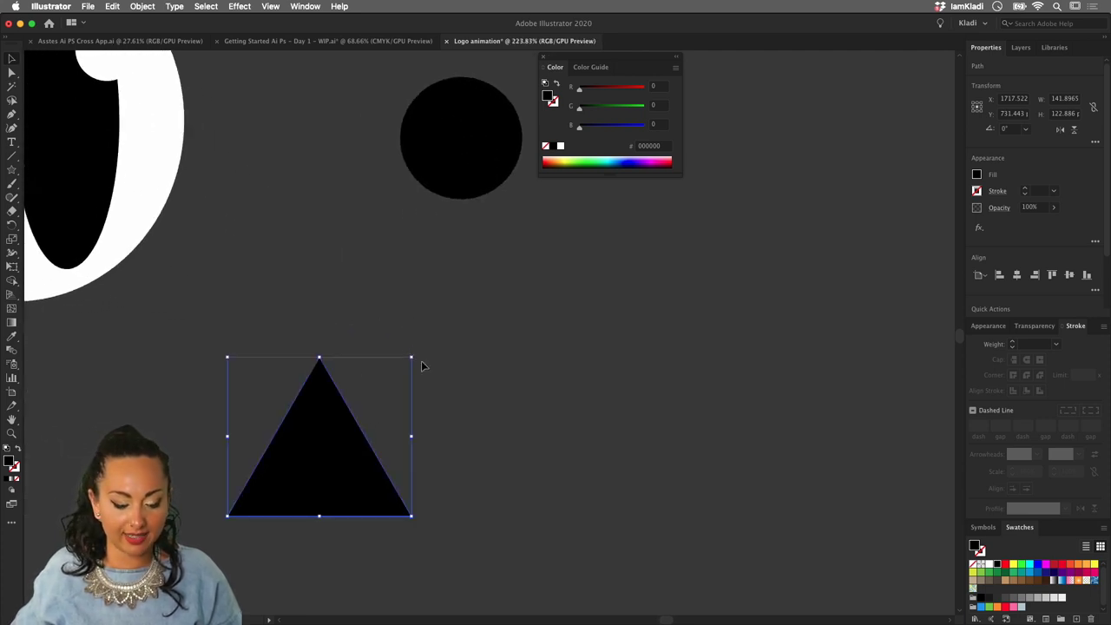
pyautogui.moveTo(411, 357); pyautogui.dragTo(381, 389)
pyautogui.moveTo(291, 431); pyautogui.dragTo(448, 254)
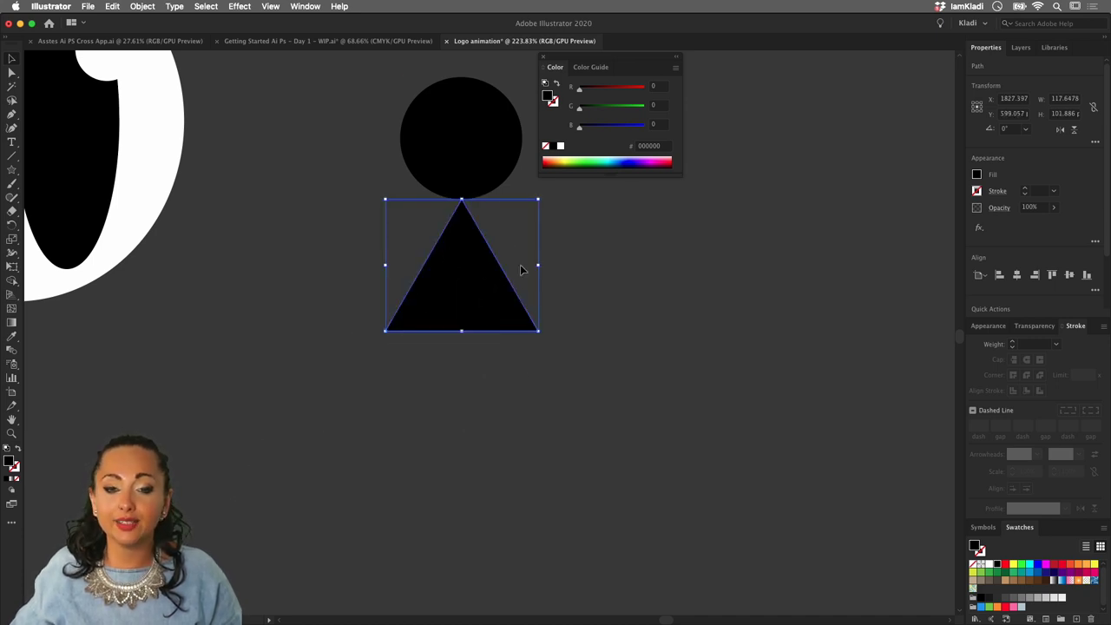
pyautogui.click(608, 292)
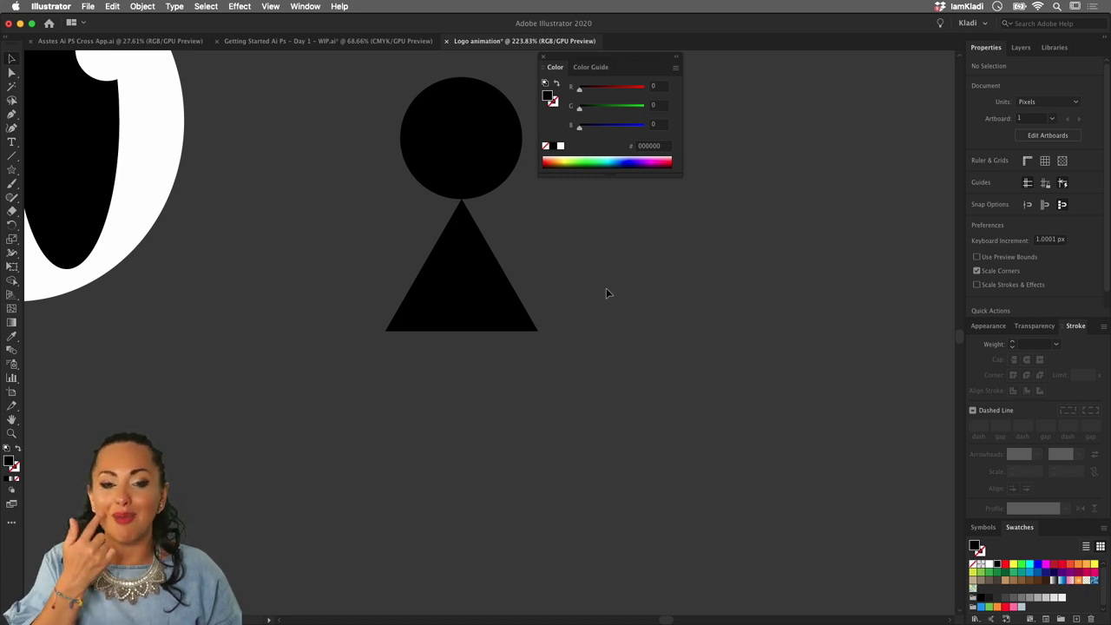
# - Alt-drag a copy of the 94 px circle straight down below the triangle, then select all three shapes
pyautogui.click(474, 123)
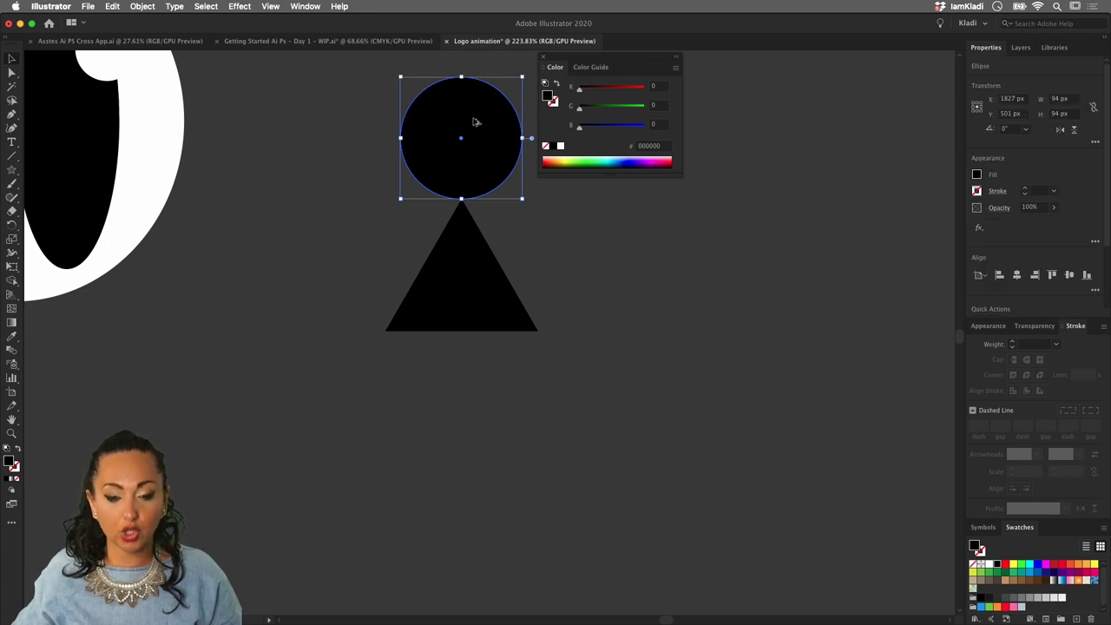
pyautogui.moveTo(474, 120); pyautogui.dragTo(474, 363)
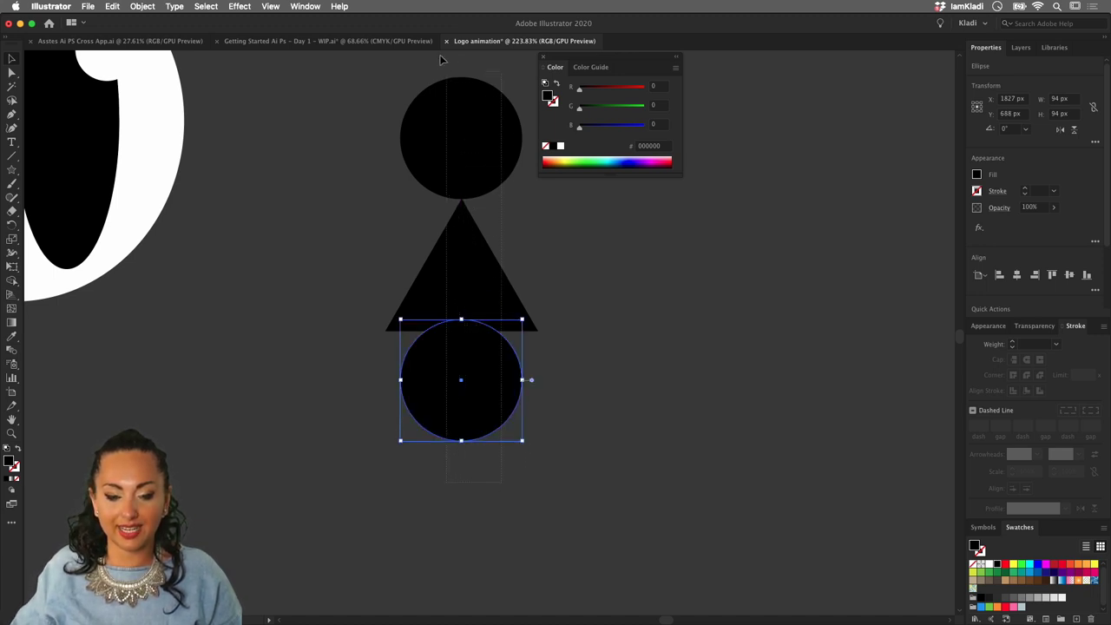
pyautogui.moveTo(440, 59); pyautogui.dragTo(440, 85)
pyautogui.press('super+a')
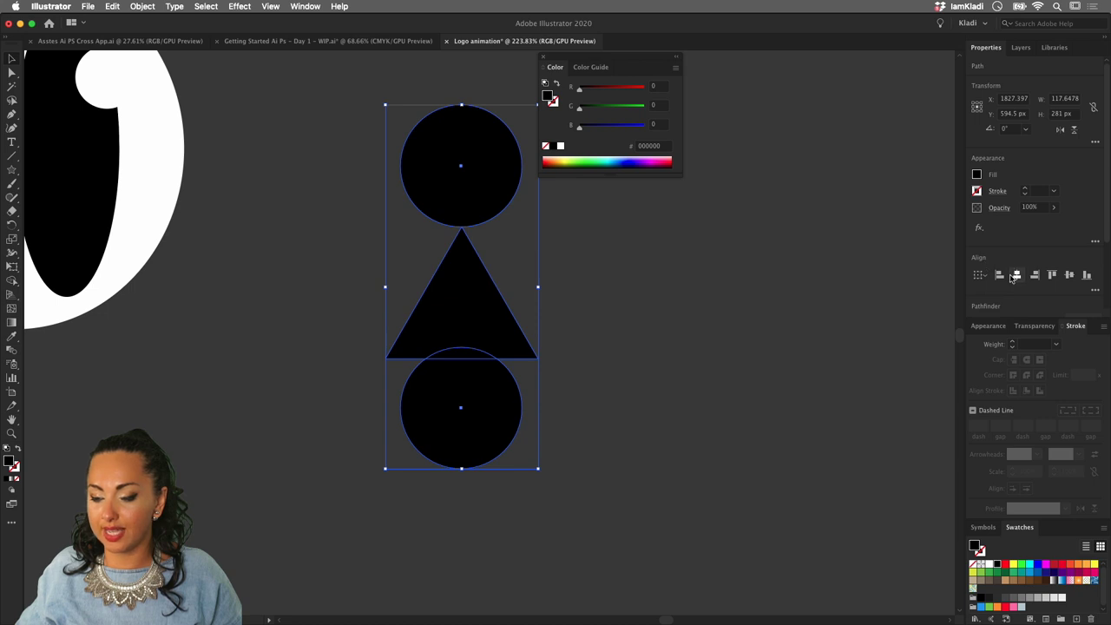
# - Align to the top circle as key object, centring the triangle and lower circle horizontally on it
pyautogui.click(980, 275)
pyautogui.click(1012, 289)
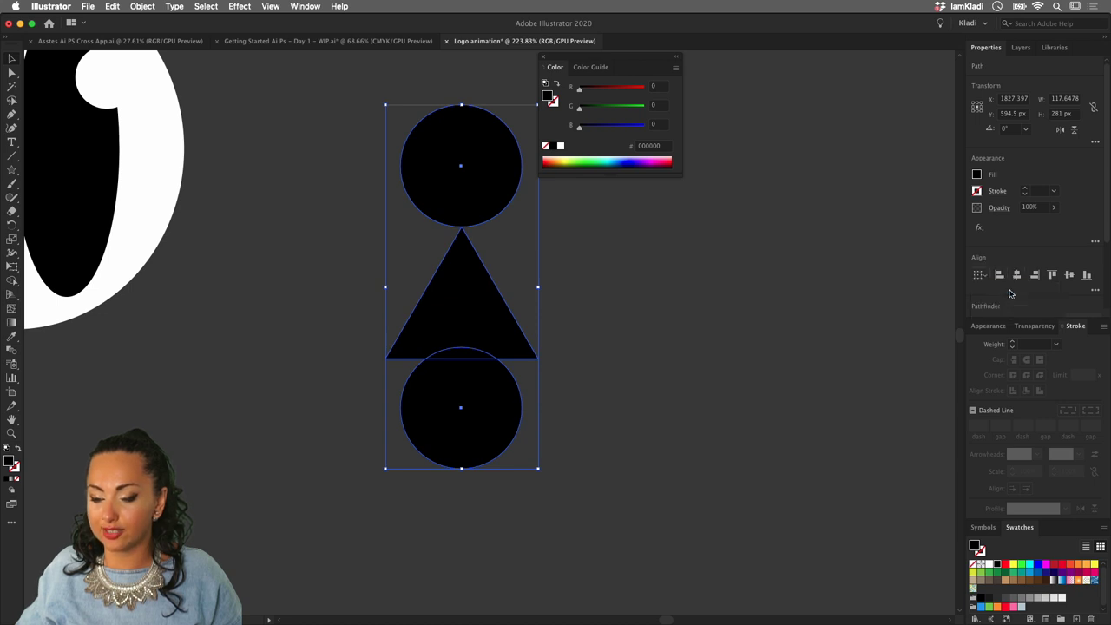
pyautogui.click(479, 319)
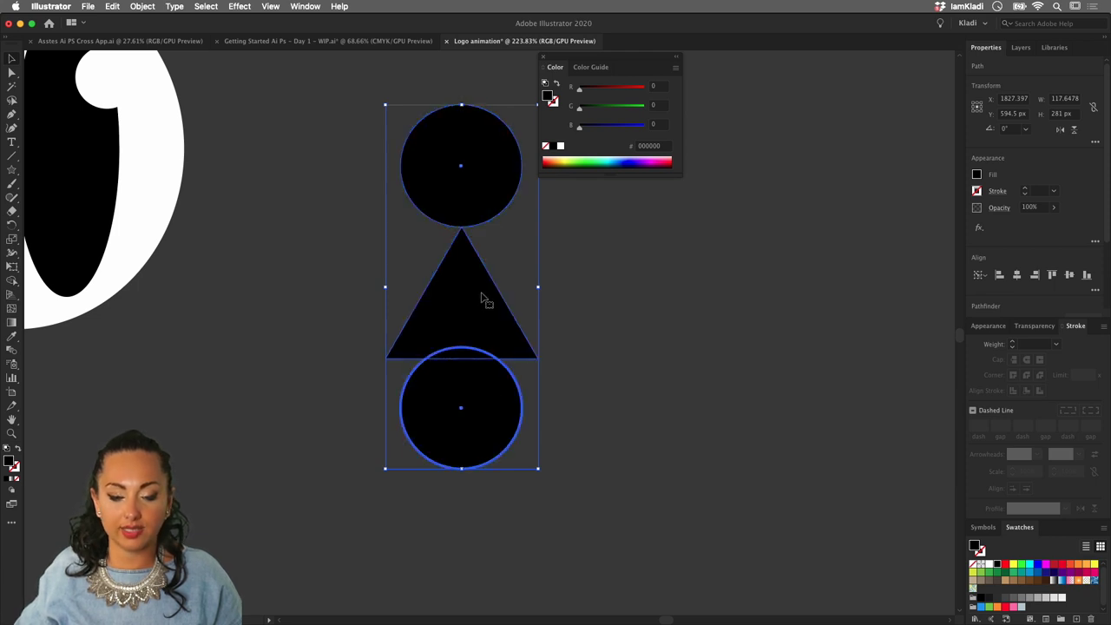
pyautogui.click(486, 184)
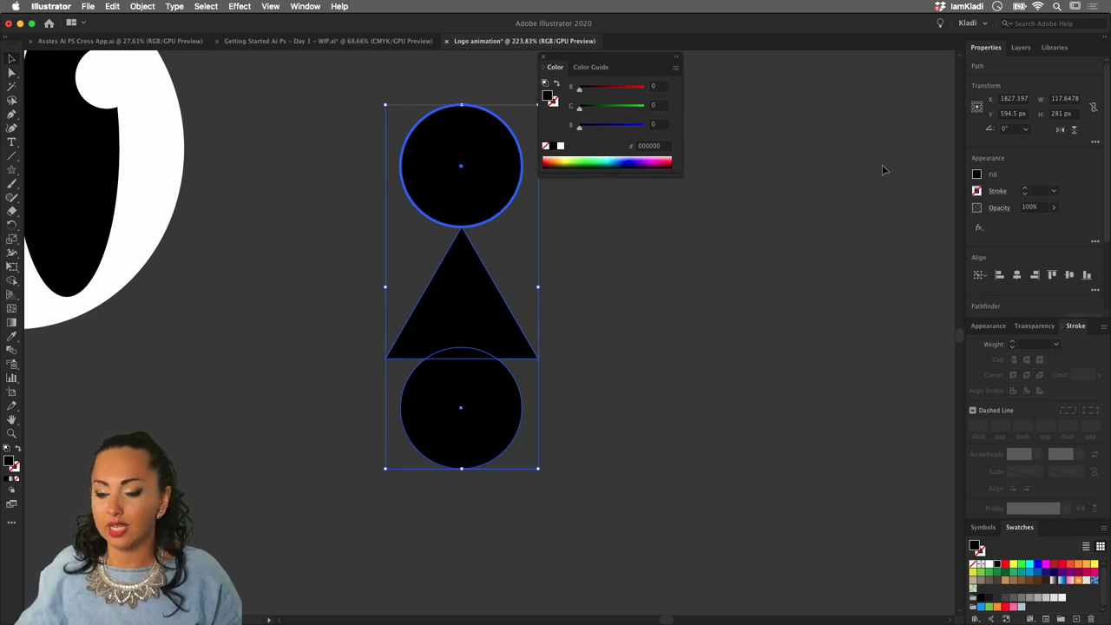
pyautogui.click(1018, 276)
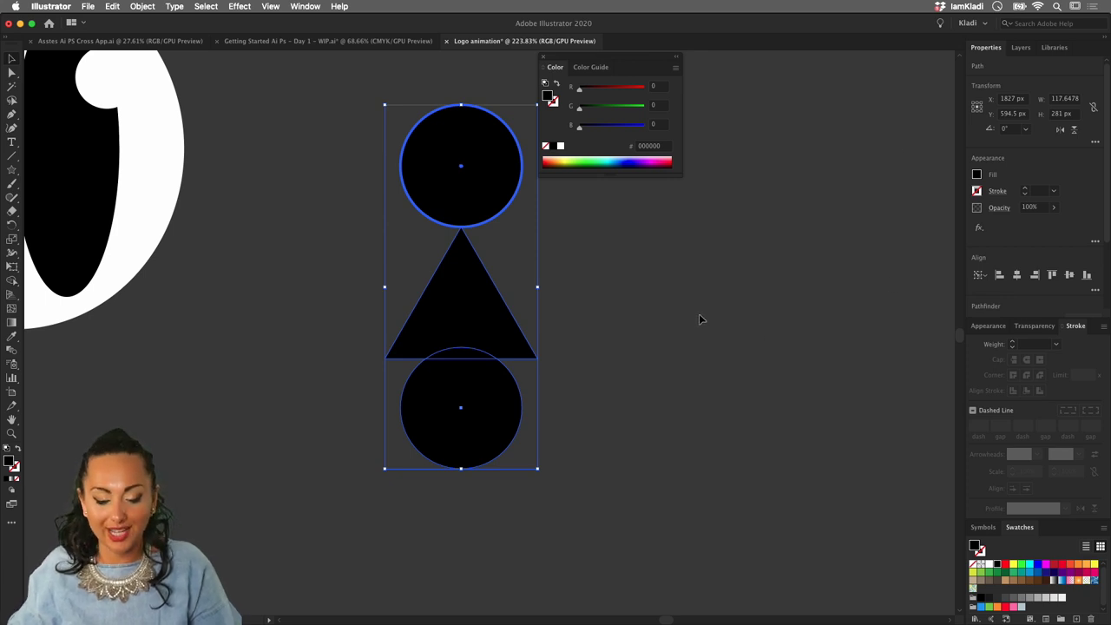
pyautogui.click(643, 346)
pyautogui.click(514, 410)
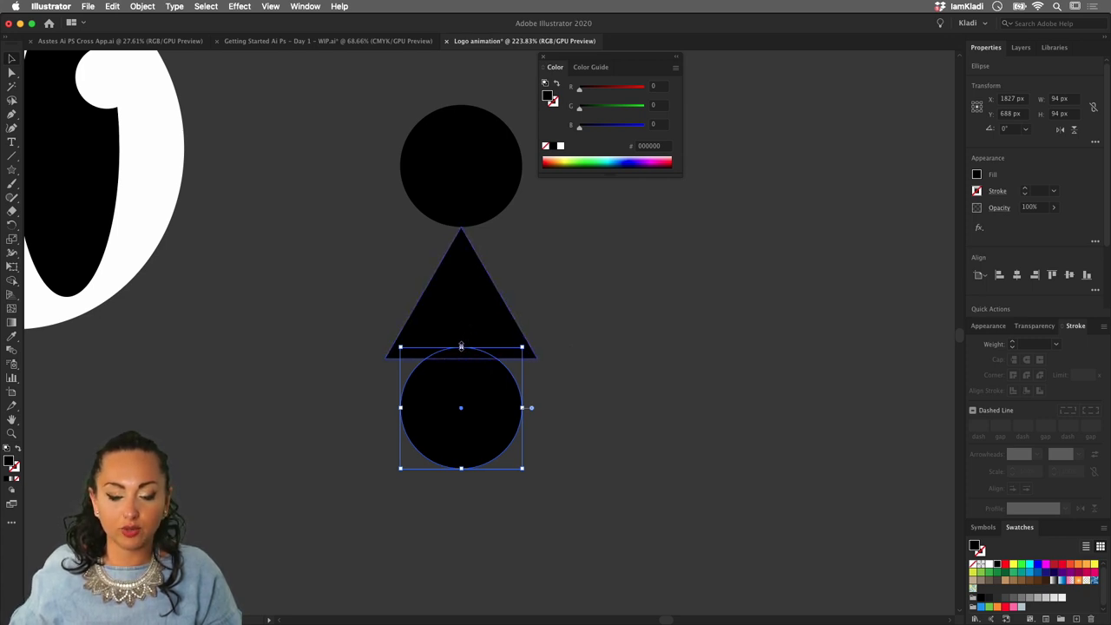
# - Reshape the lower circle to 176 px tall and 118 px wide, then deselect it
pyautogui.moveTo(461, 347); pyautogui.dragTo(463, 224)
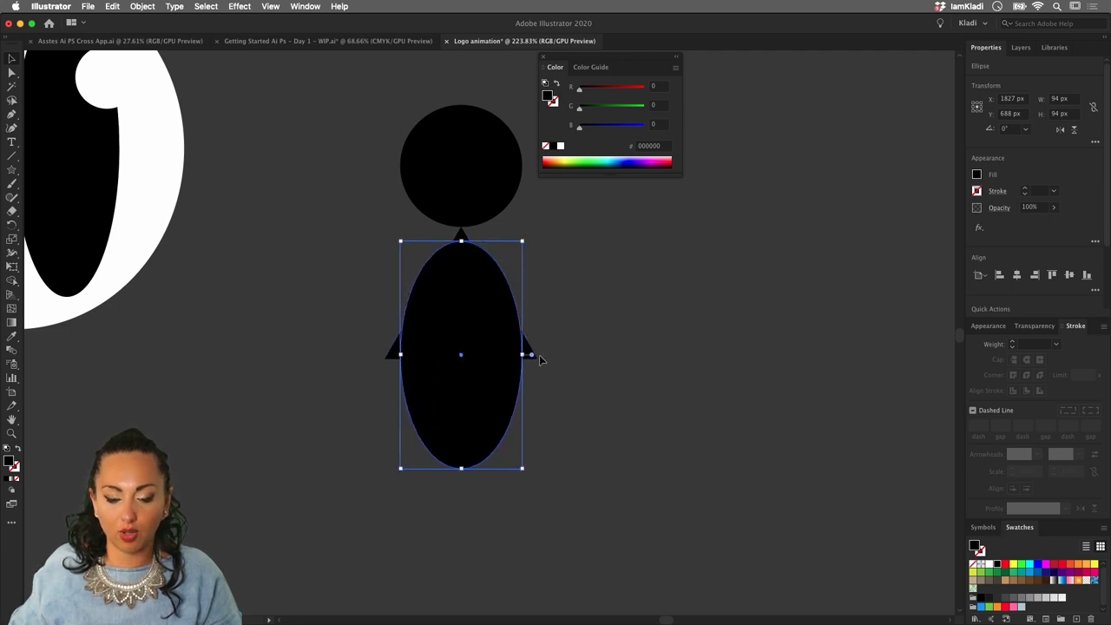
pyautogui.moveTo(523, 356); pyautogui.dragTo(535, 357)
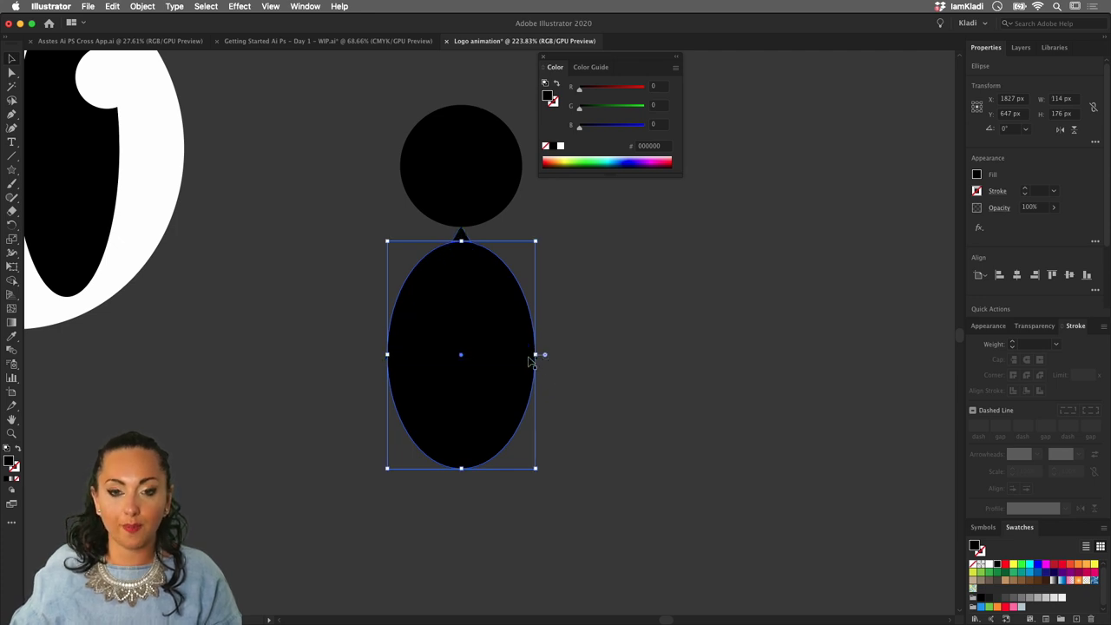
pyautogui.scroll(3, 532, 363)
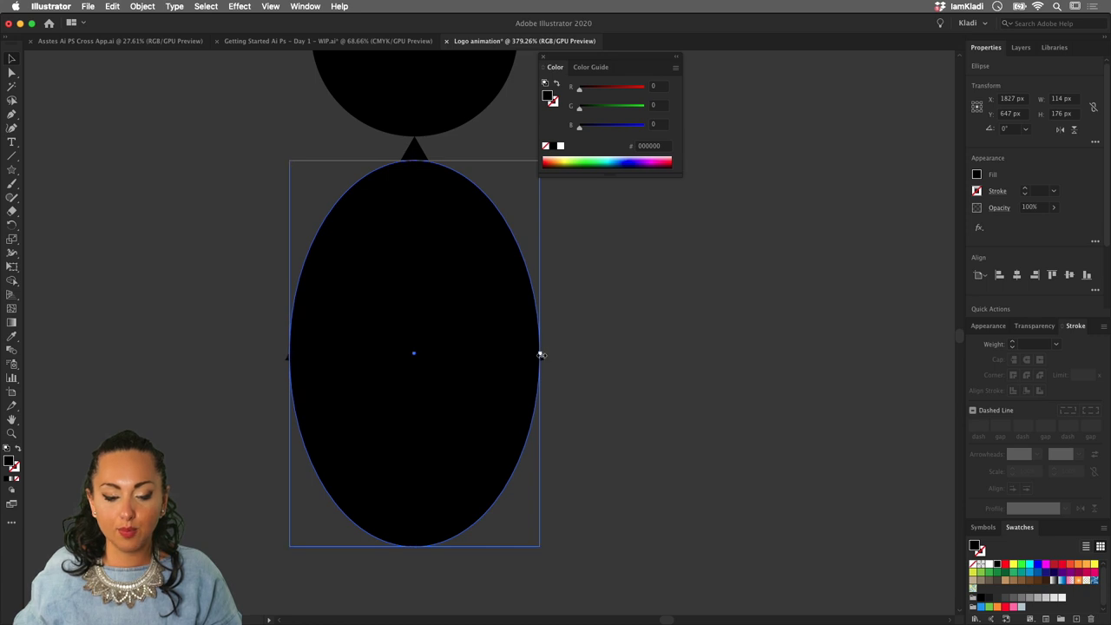
pyautogui.moveTo(540, 355)
pyautogui.mouseDown()
pyautogui.moveTo(484, 354)
pyautogui.moveTo(621, 344)
pyautogui.moveTo(479, 346)
pyautogui.moveTo(564, 345)
pyautogui.moveTo(546, 349)
pyautogui.mouseUp()
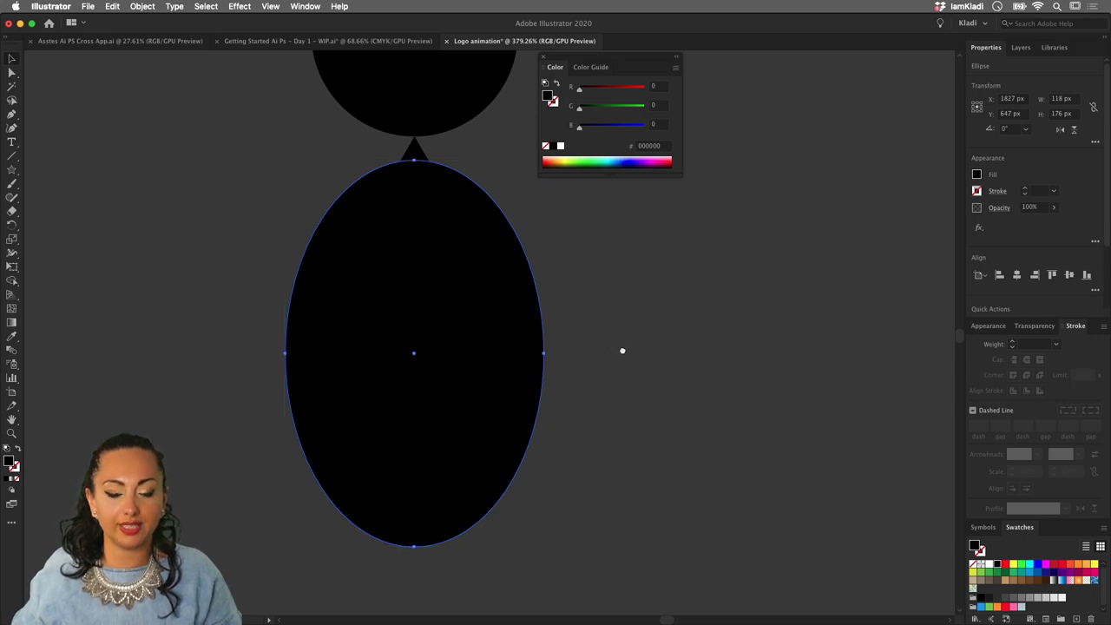
pyautogui.moveTo(622, 350); pyautogui.dragTo(438, 452)
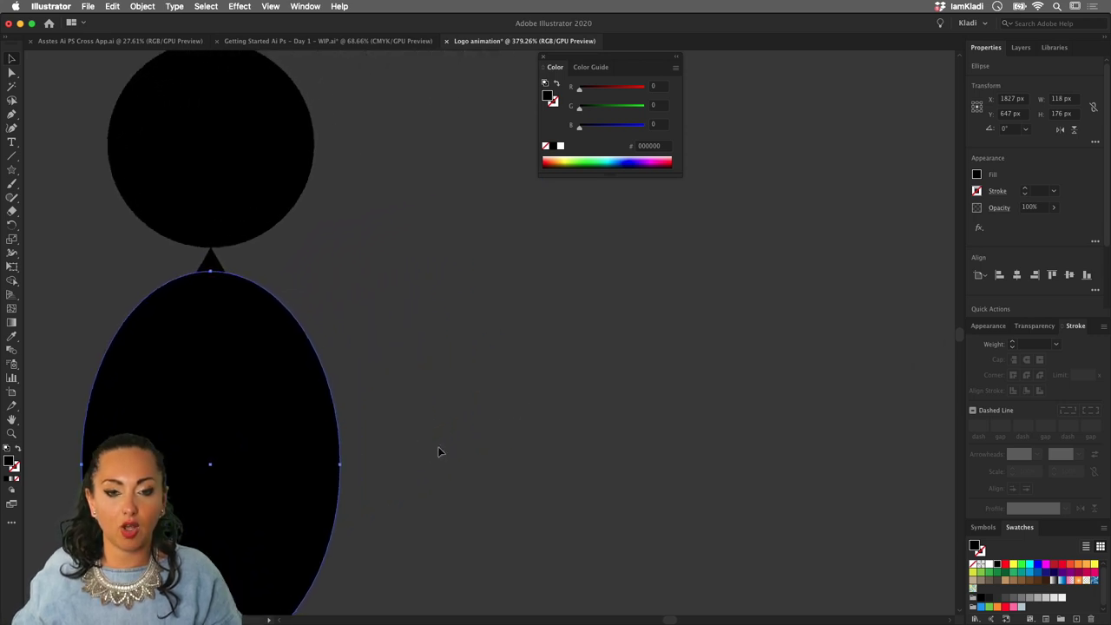
pyautogui.click(496, 408)
pyautogui.moveTo(464, 383); pyautogui.dragTo(442, 392)
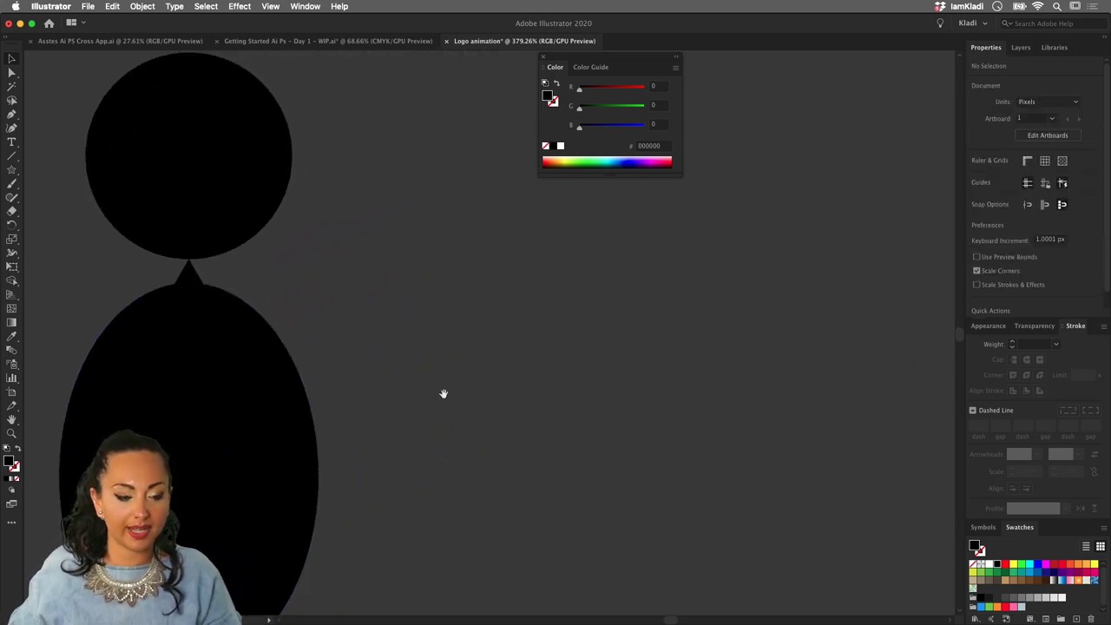
# - Draw a trial star with the Star tool and delete it
pyautogui.click(11, 174)
pyautogui.moveTo(453, 216); pyautogui.dragTo(500, 275)
pyautogui.press('Up')
pyautogui.press('Up')
pyautogui.press('Up')
pyautogui.press('Up')
pyautogui.press('Down')
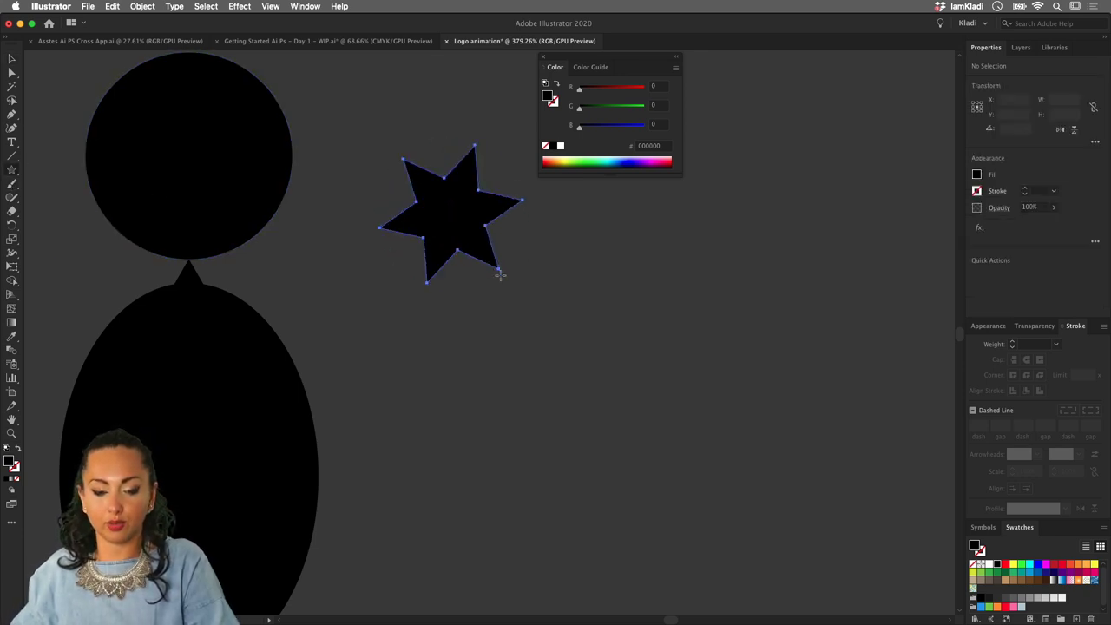
pyautogui.press('Delete')
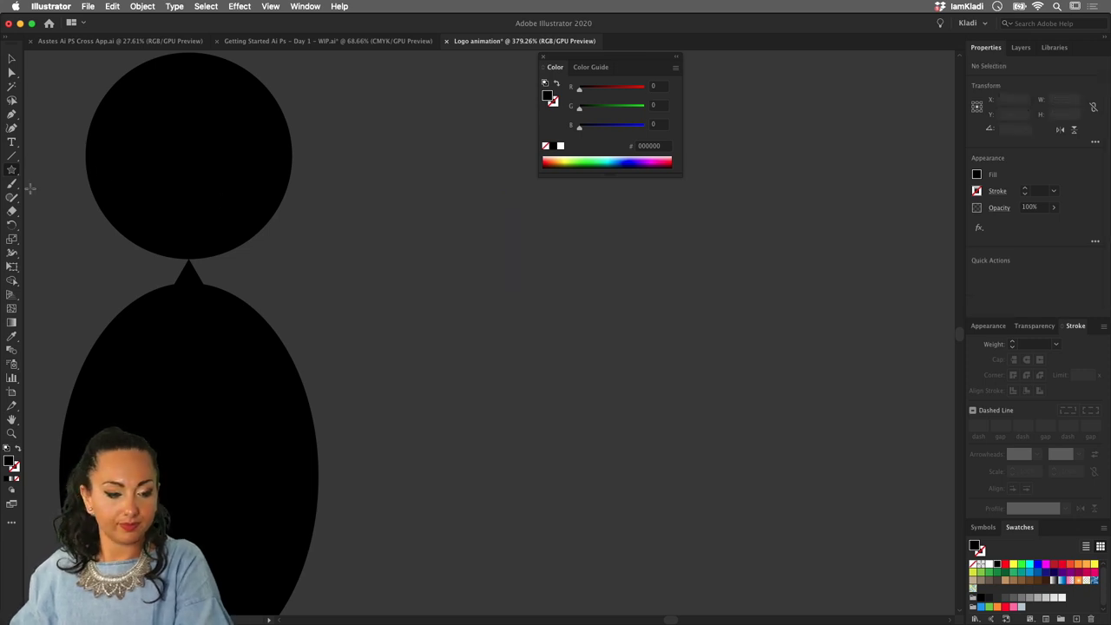
# - Draw an upright 3-point black triangle, about 93.5 × 81 px, with the Star tool
pyautogui.moveTo(419, 222)
pyautogui.mouseDown()
pyautogui.moveTo(508, 286)
pyautogui.moveTo(514, 259)
pyautogui.moveTo(503, 294)
pyautogui.moveTo(483, 301)
pyautogui.moveTo(475, 291)
pyautogui.mouseUp()
pyautogui.press('Down')
pyautogui.press('Down')
pyautogui.press('Down')
pyautogui.press('Up')
pyautogui.press('Up')
pyautogui.press('Up')
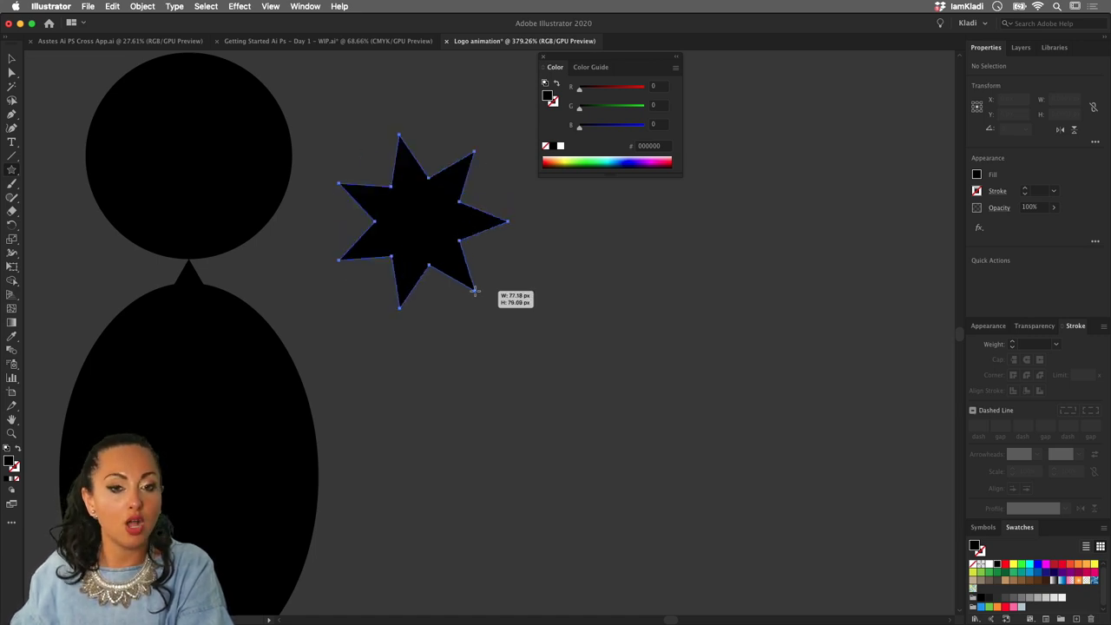
pyautogui.press('Up')
pyautogui.press('Up')
pyautogui.press('Up')
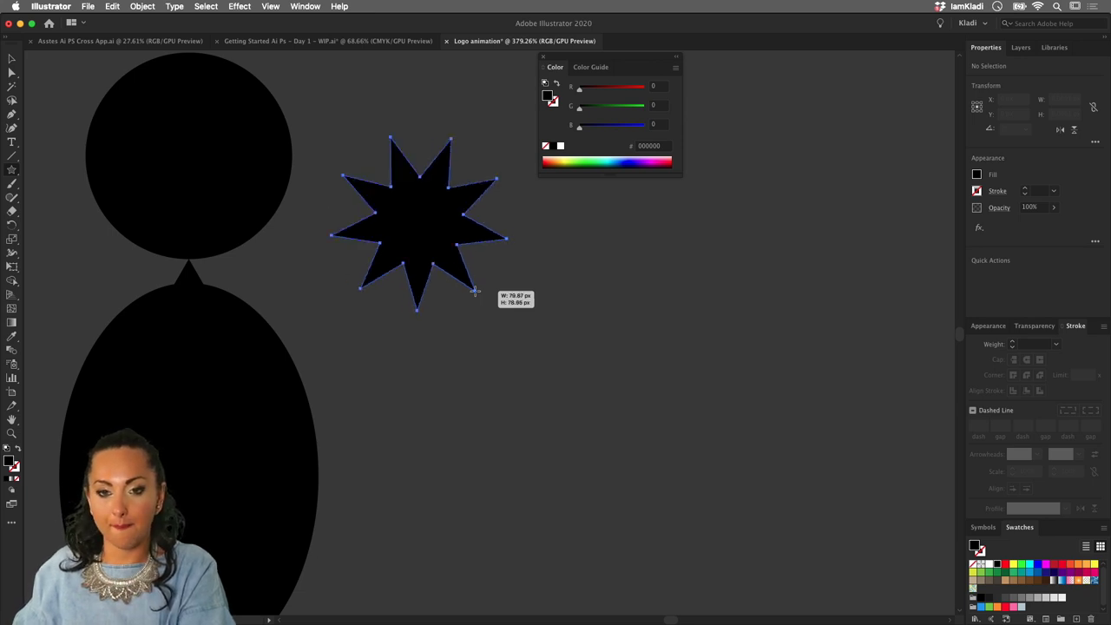
pyautogui.press('Down')
pyautogui.press('Down')
pyautogui.press('Down')
pyautogui.press('Down')
pyautogui.press('Down')
pyautogui.press('Down')
pyautogui.press('Down')
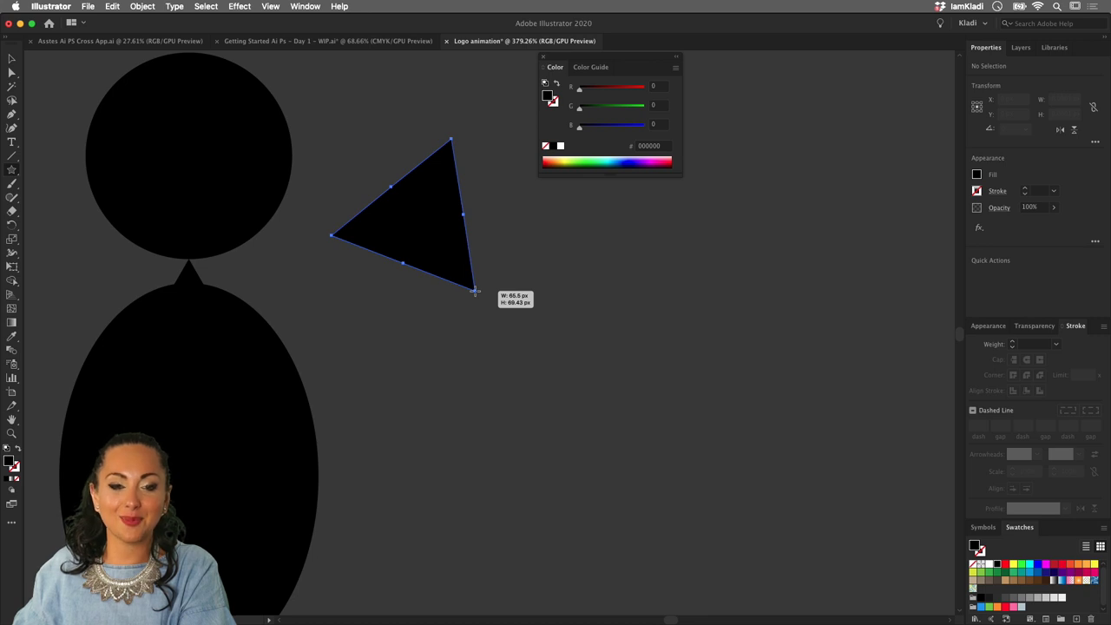
pyautogui.moveTo(474, 291)
pyautogui.mouseDown()
pyautogui.moveTo(460, 304)
pyautogui.moveTo(503, 270)
pyautogui.moveTo(476, 309)
pyautogui.moveTo(519, 276)
pyautogui.moveTo(513, 292)
pyautogui.mouseUp()
pyautogui.press('shift')
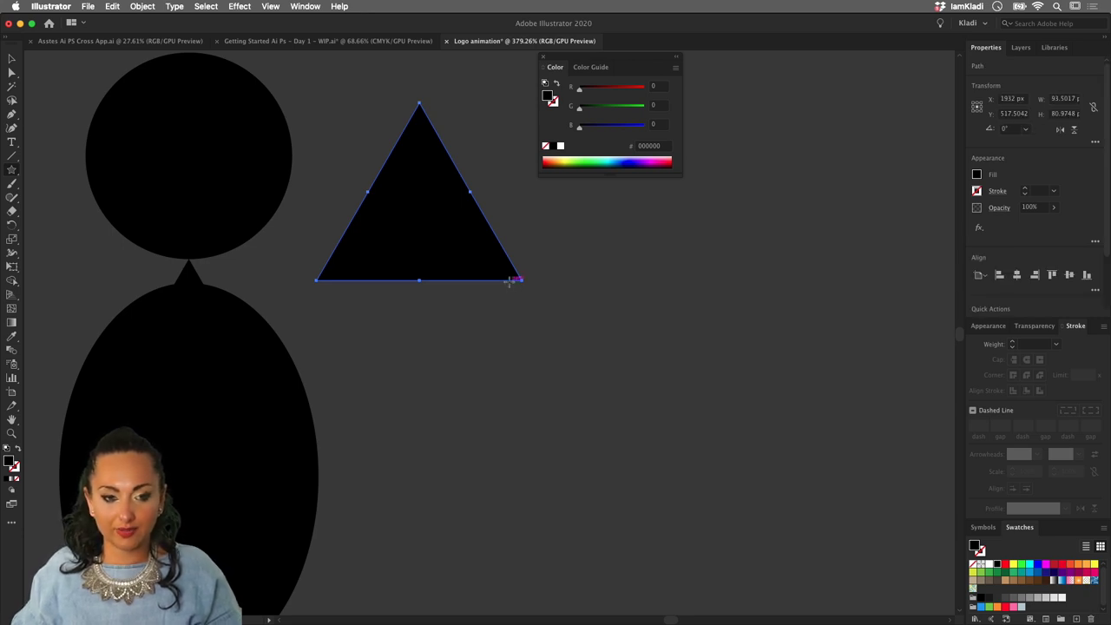
# - Move the triangle to the right of the circle–triangle–oval stack
pyautogui.press('v')
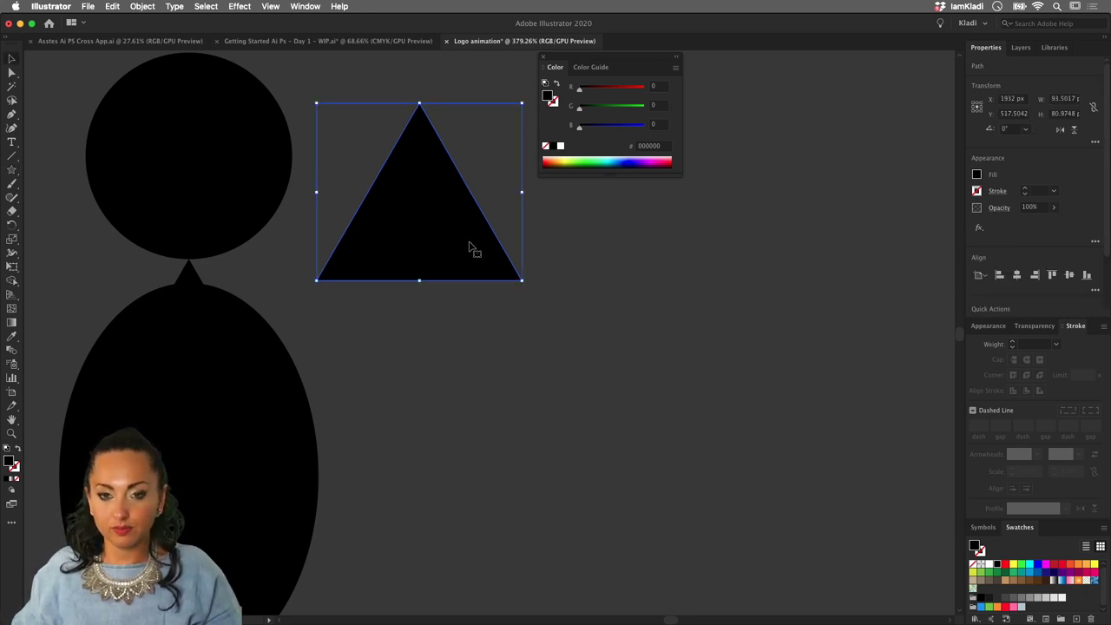
pyautogui.moveTo(489, 250); pyautogui.dragTo(662, 268)
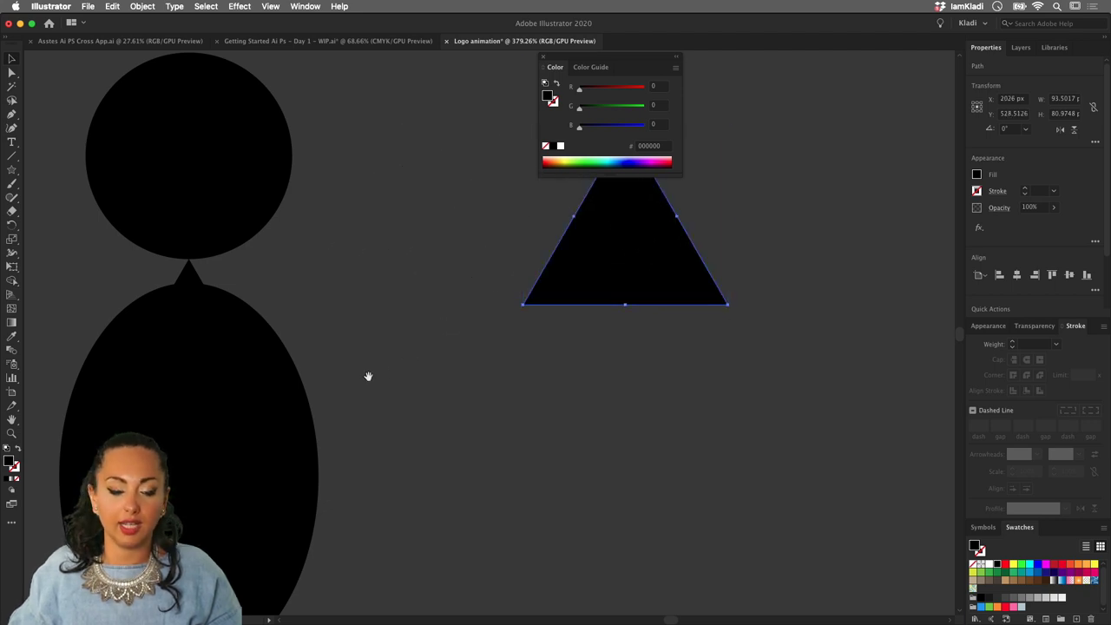
pyautogui.moveTo(368, 377); pyautogui.dragTo(578, 246)
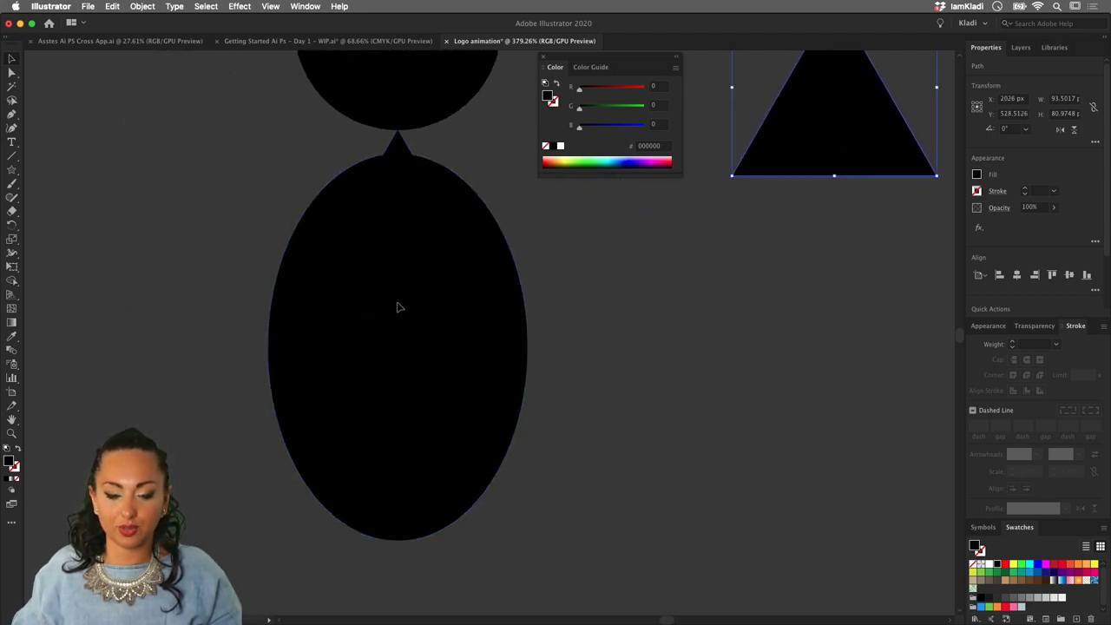
# - Select the oval and triangle and try Shape Builder removals on the overlap, undoing each attempt
pyautogui.moveTo(328, 278); pyautogui.dragTo(161, 342)
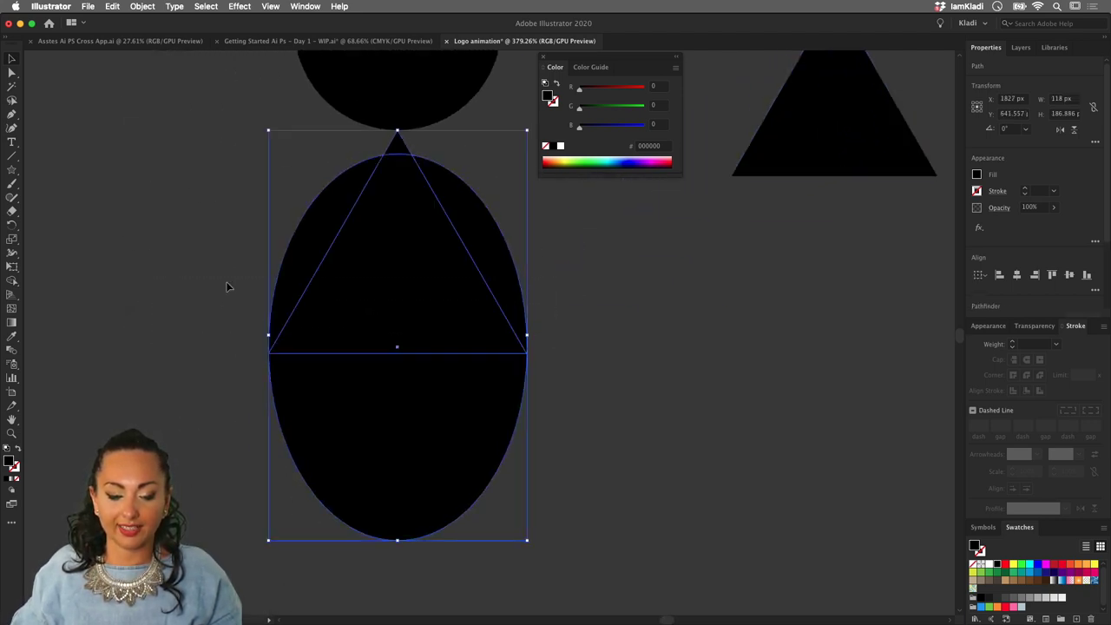
pyautogui.click(13, 282)
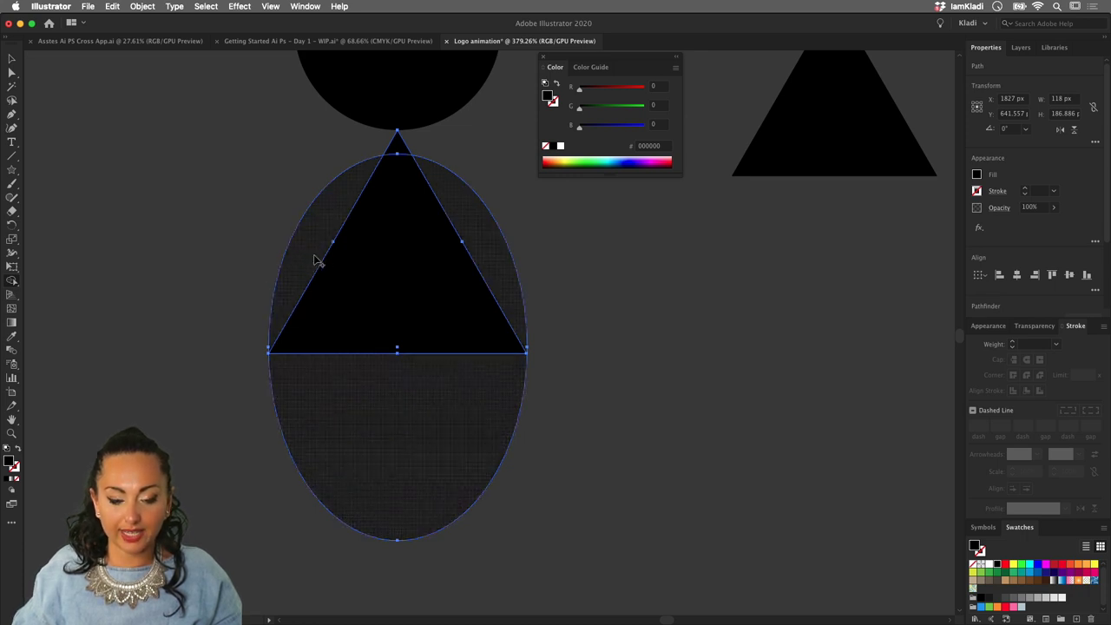
pyautogui.keyDown('alt'); pyautogui.click(302, 257); pyautogui.keyUp('alt')
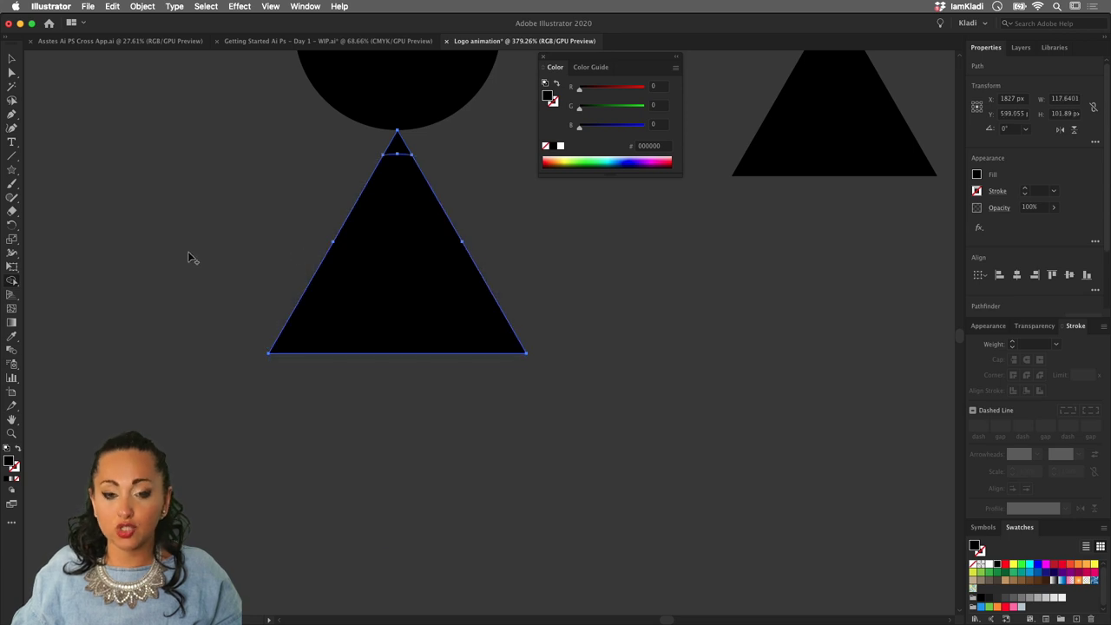
pyautogui.press('v')
pyautogui.press('cmd+z')
pyautogui.hotkey('shift', 'm')
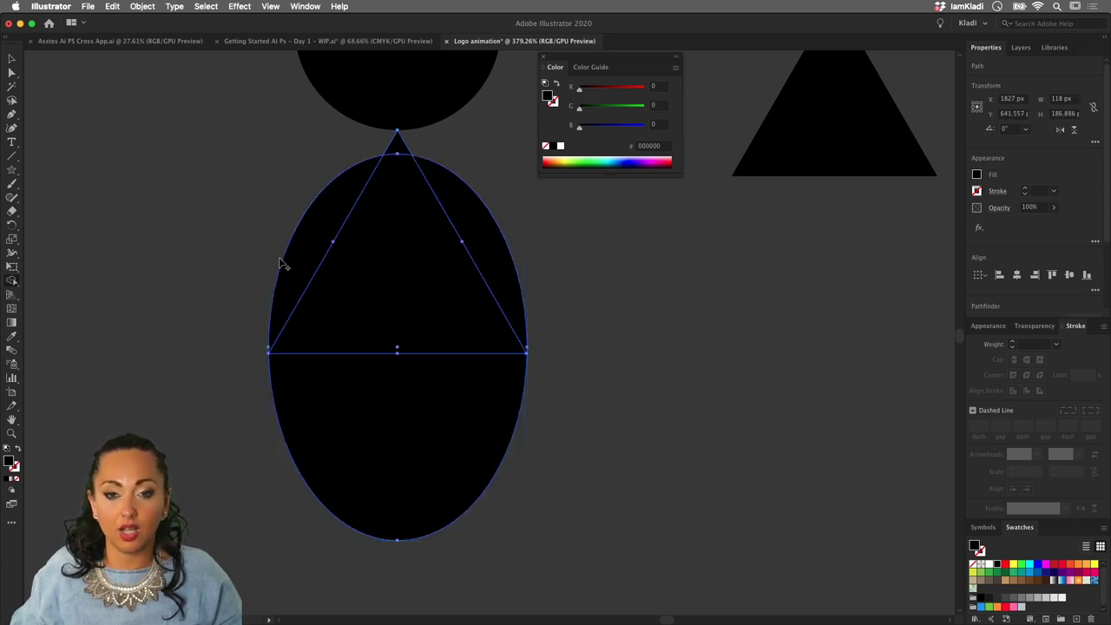
pyautogui.keyDown('alt'); pyautogui.click(308, 259); pyautogui.keyUp('alt')
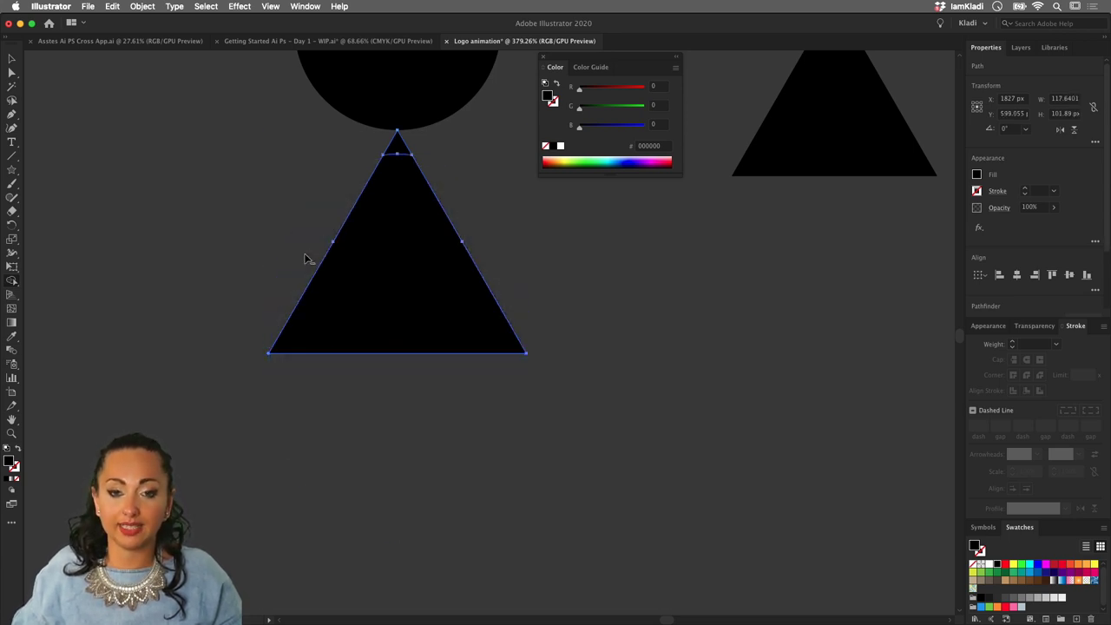
pyautogui.press('v')
pyautogui.press('super+z')
pyautogui.hotkey('shift', 'm')
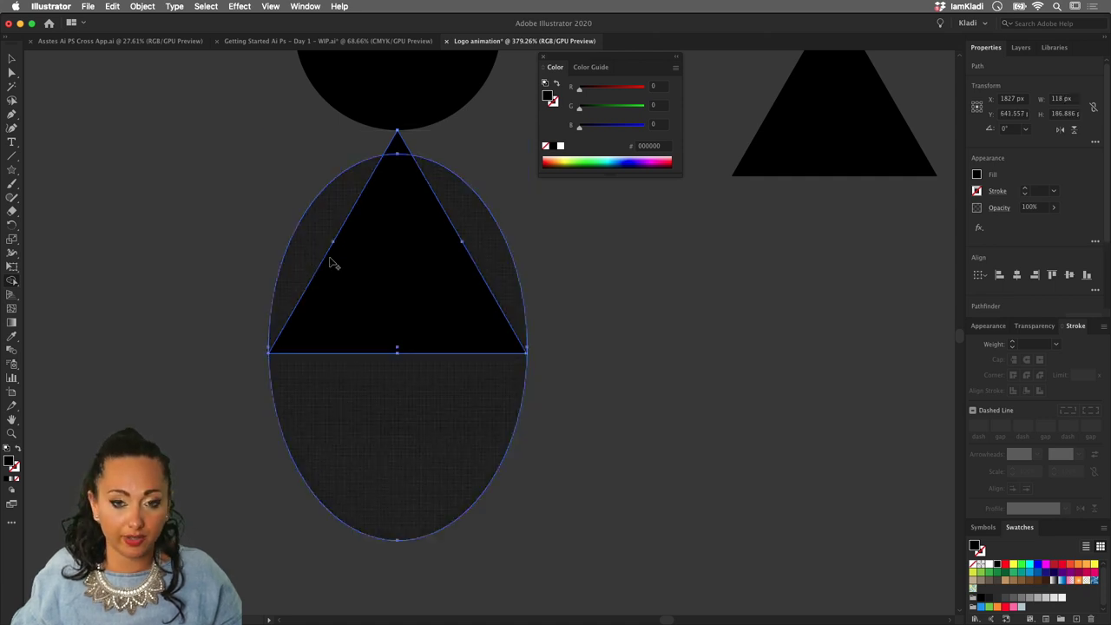
# - Switch to Outline view, magnified on the triangle's lower-right corner beside the ellipse edge
pyautogui.click(387, 277)
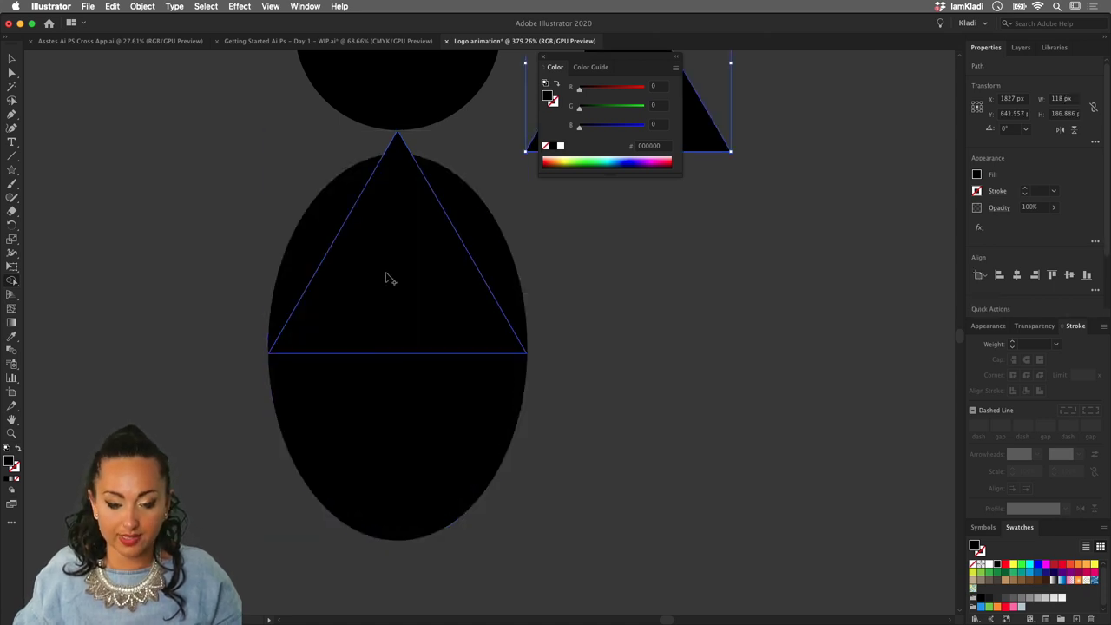
pyautogui.scroll(5, 501, 313)
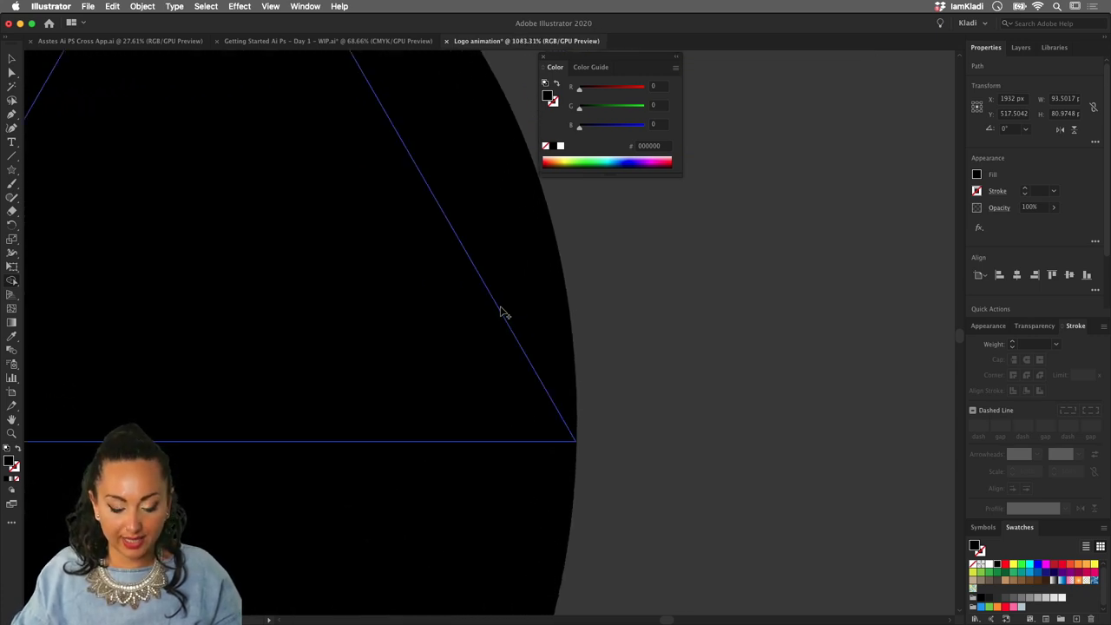
pyautogui.press('super+y')
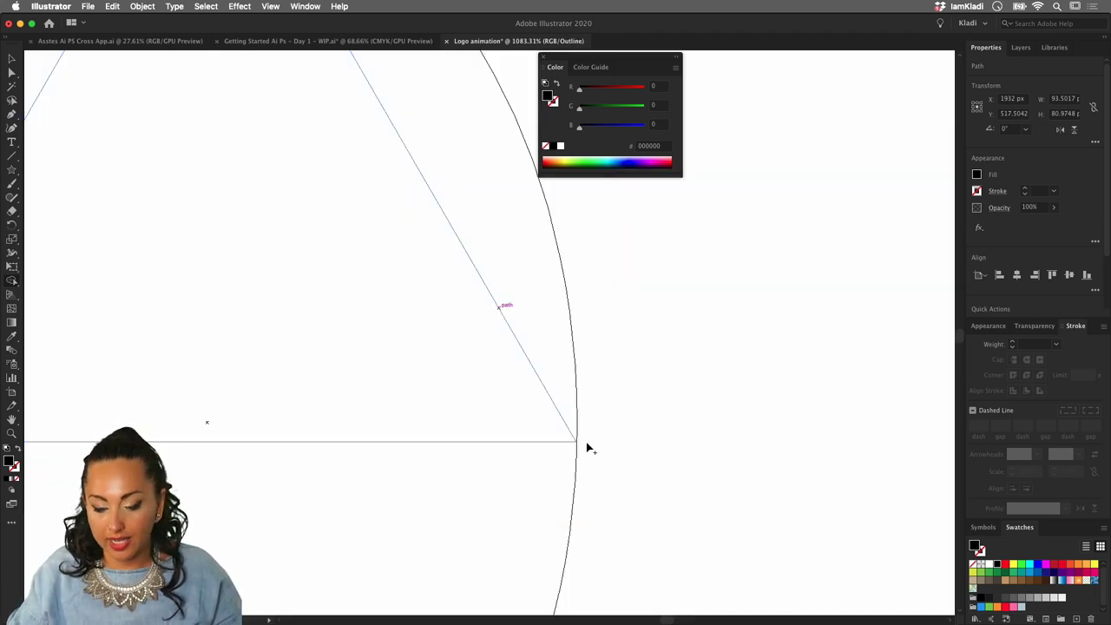
pyautogui.scroll(10, 588, 446)
pyautogui.scroll(8, 588, 448)
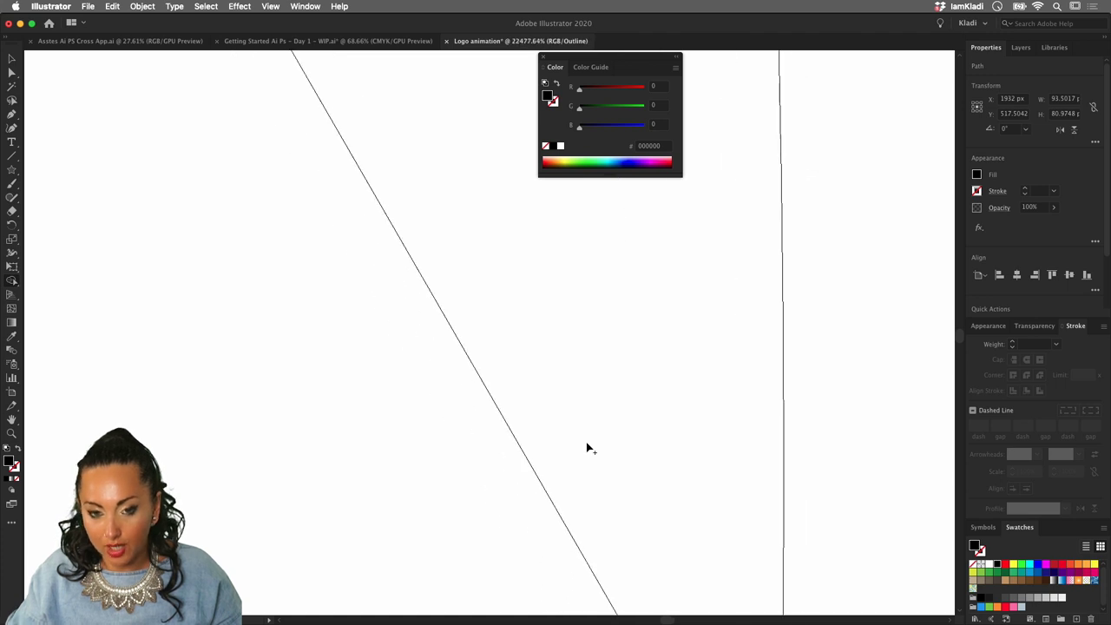
pyautogui.scroll(-5, 586, 442)
pyautogui.hscroll(1, 586, 442)
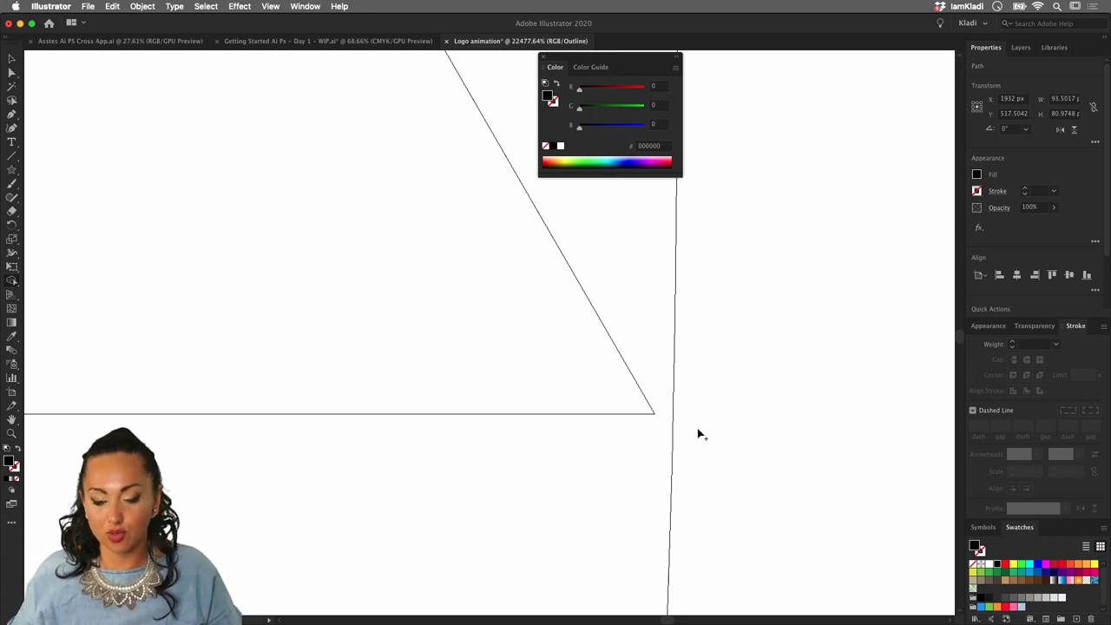
pyautogui.scroll(3, 699, 434)
pyautogui.scroll(-2, 700, 434)
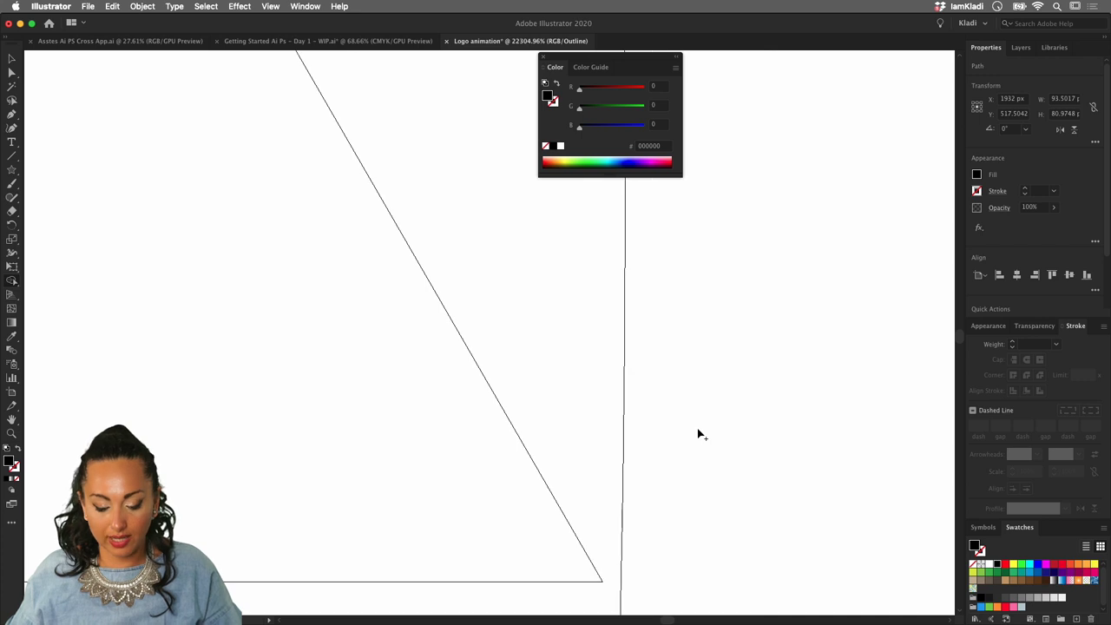
# - Drag the triangle's bottom-right corner point toward the ellipse edge
pyautogui.press('v')
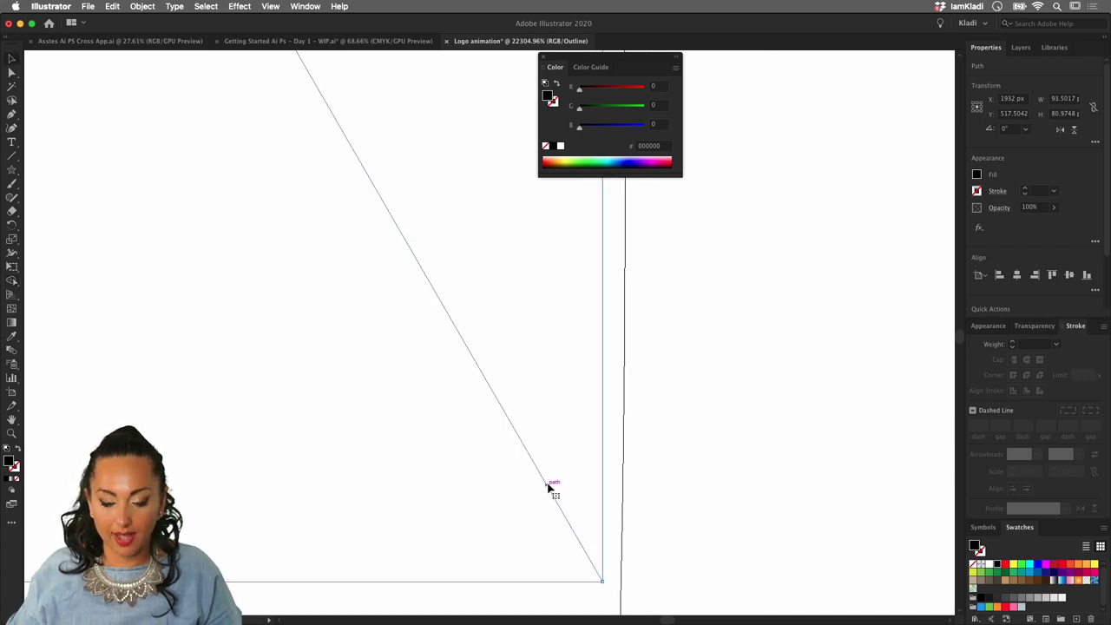
pyautogui.press('super+z')
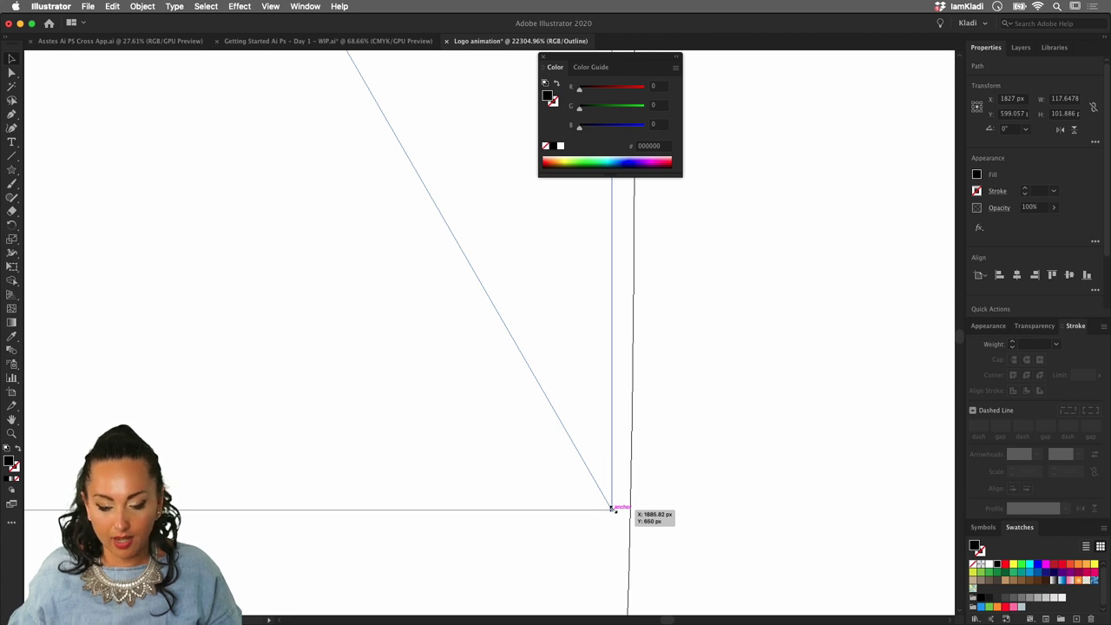
pyautogui.moveTo(613, 510); pyautogui.dragTo(633, 509)
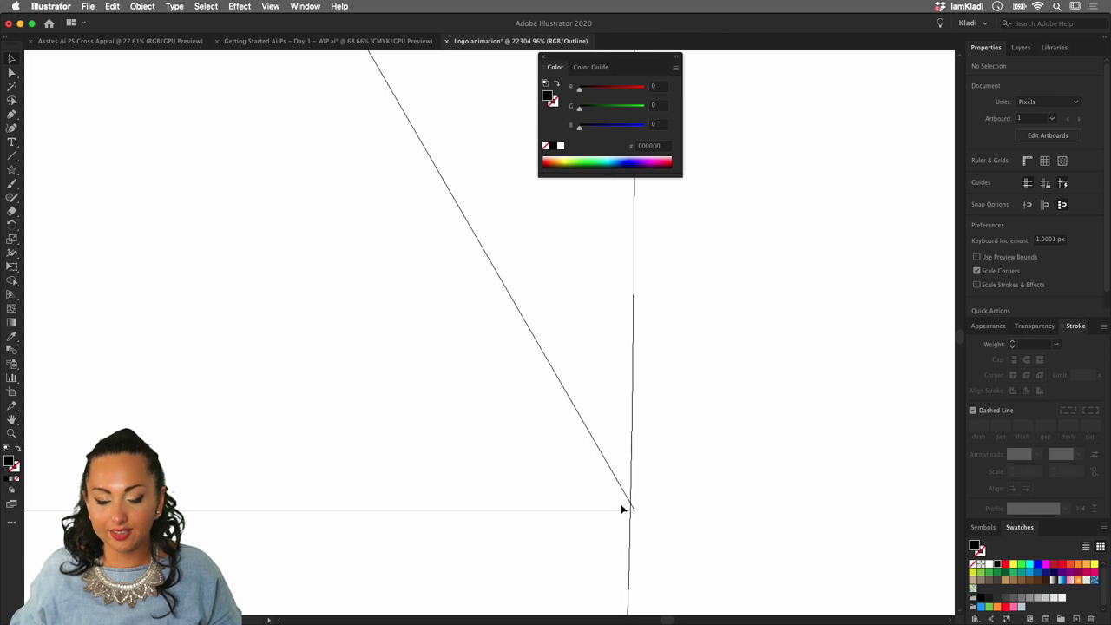
pyautogui.click(639, 524)
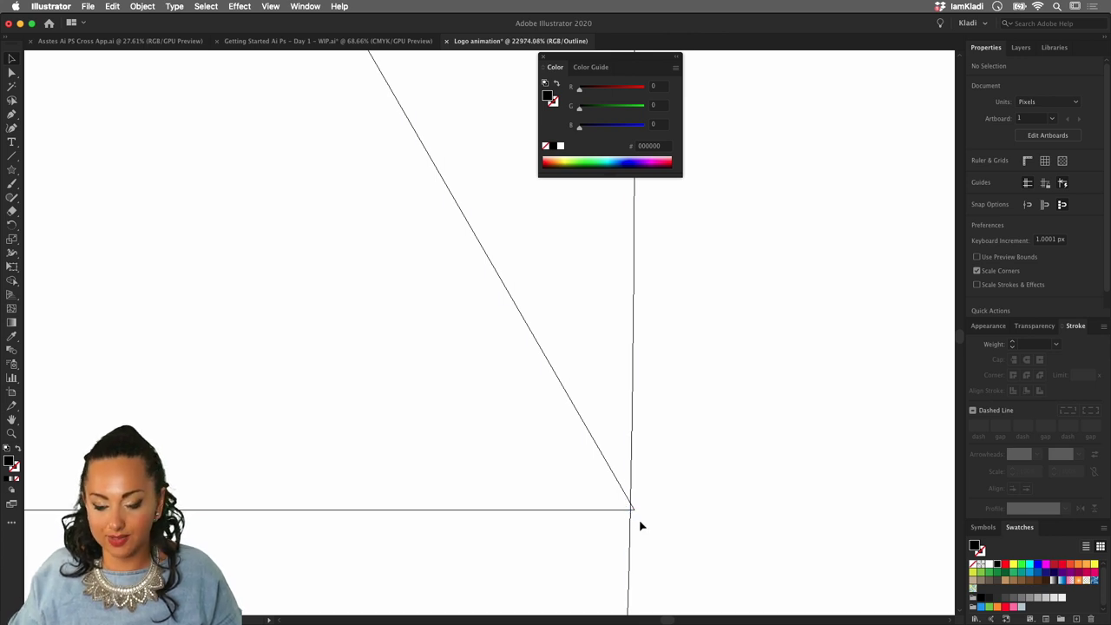
# - Snap the triangle's corner anchor onto the oval's side, making the triangle 118 px wide
pyautogui.scroll(5, 641, 525)
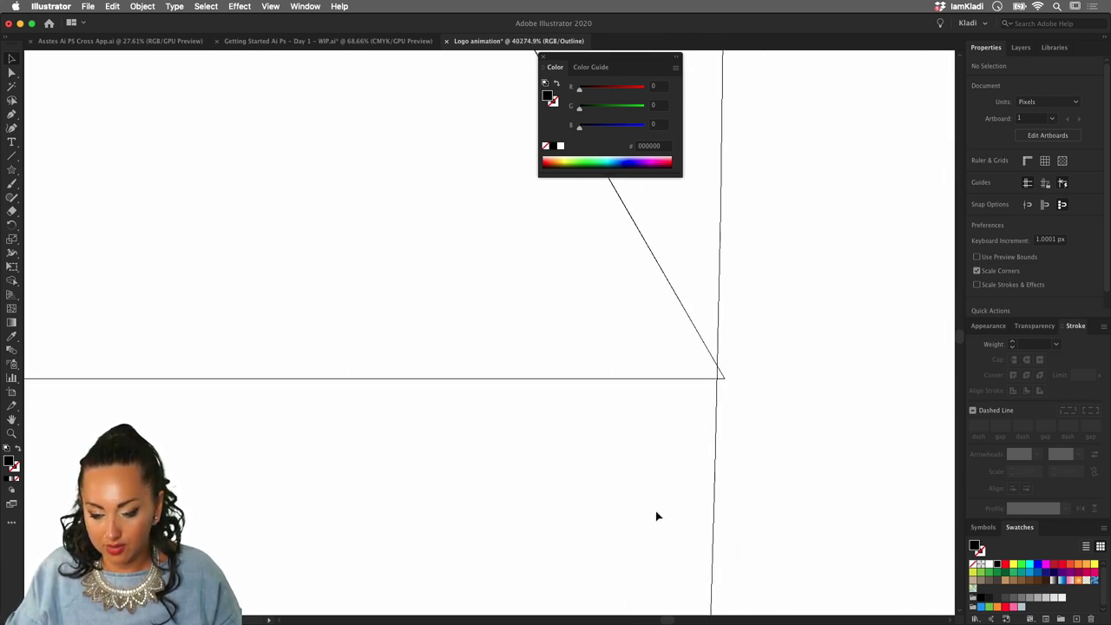
pyautogui.scroll(4, 735, 430)
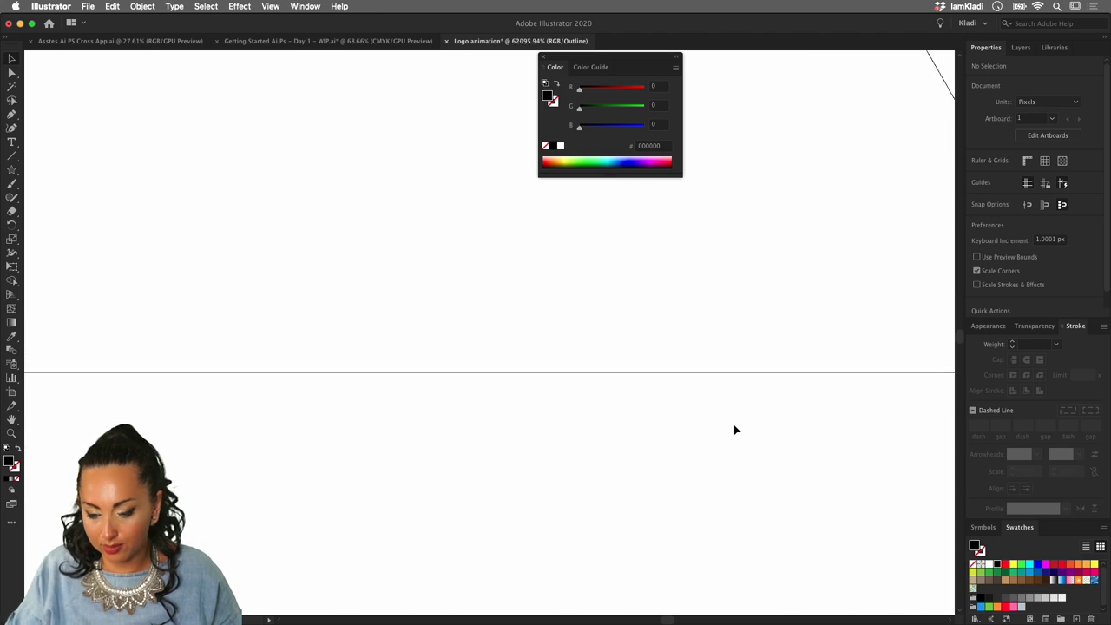
pyautogui.hscroll(3, 734, 429)
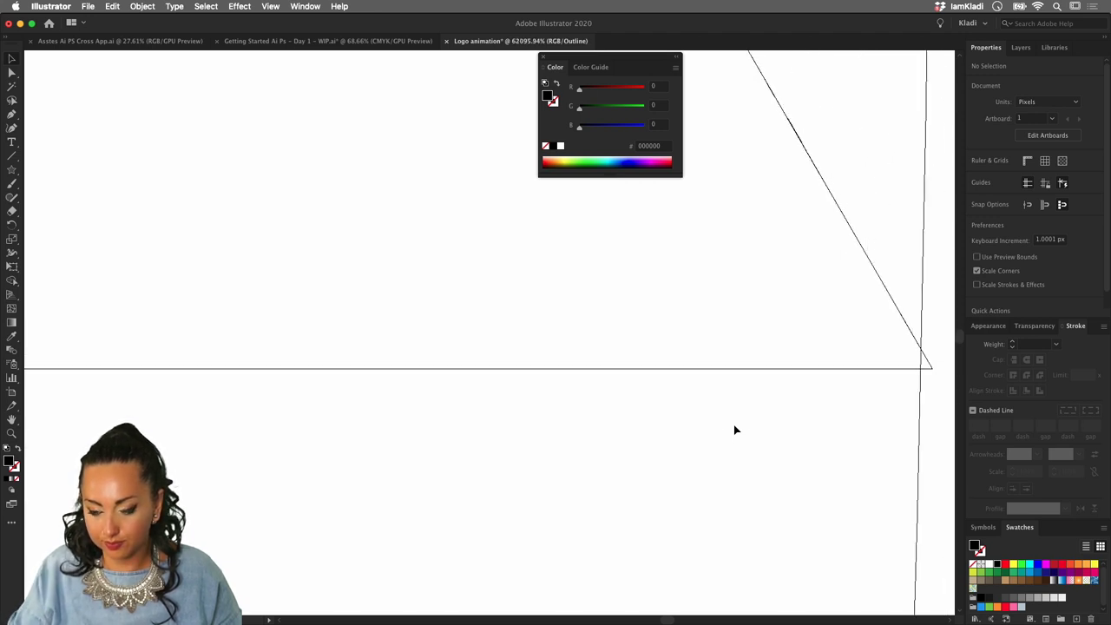
pyautogui.click(805, 366)
pyautogui.moveTo(877, 368)
pyautogui.mouseDown()
pyautogui.moveTo(886, 359)
pyautogui.moveTo(871, 355)
pyautogui.moveTo(886, 359)
pyautogui.mouseUp()
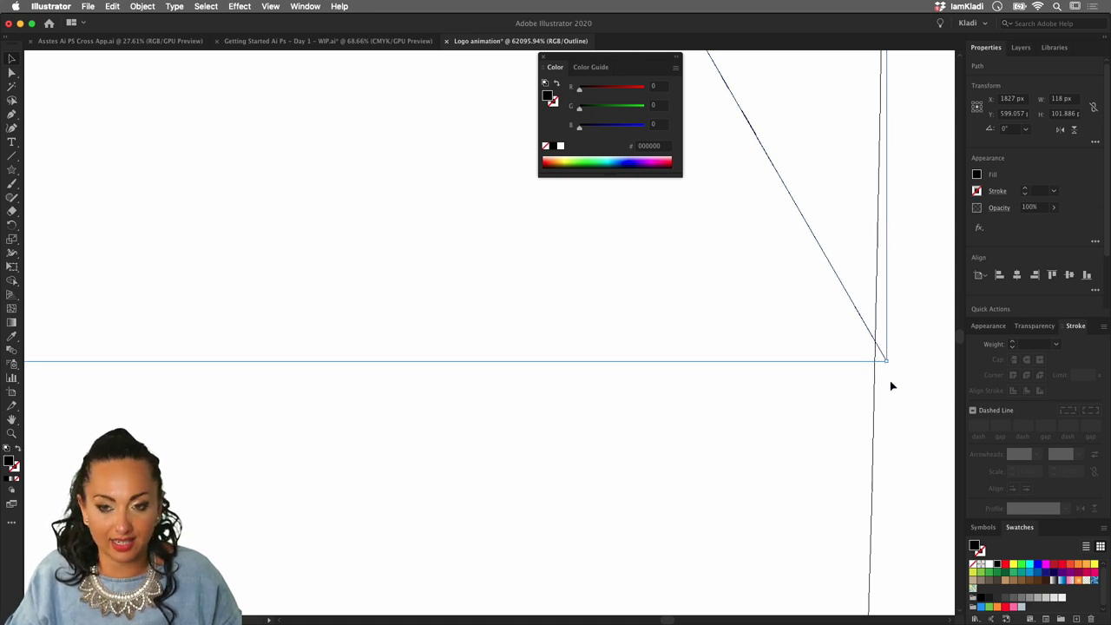
pyautogui.hotkey('ctrl', 'z')
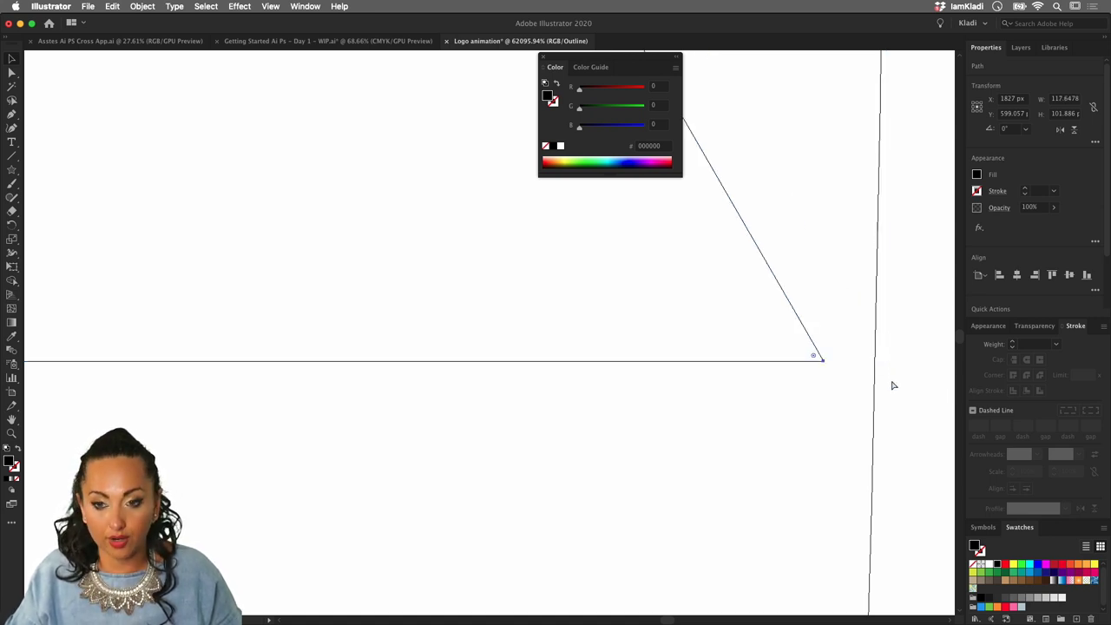
pyautogui.hotkey('ctrl', 'shift', 'z')
# - Zoom out to see the whole oval and triangle in outlines
pyautogui.hotkey('ctrl', '-')
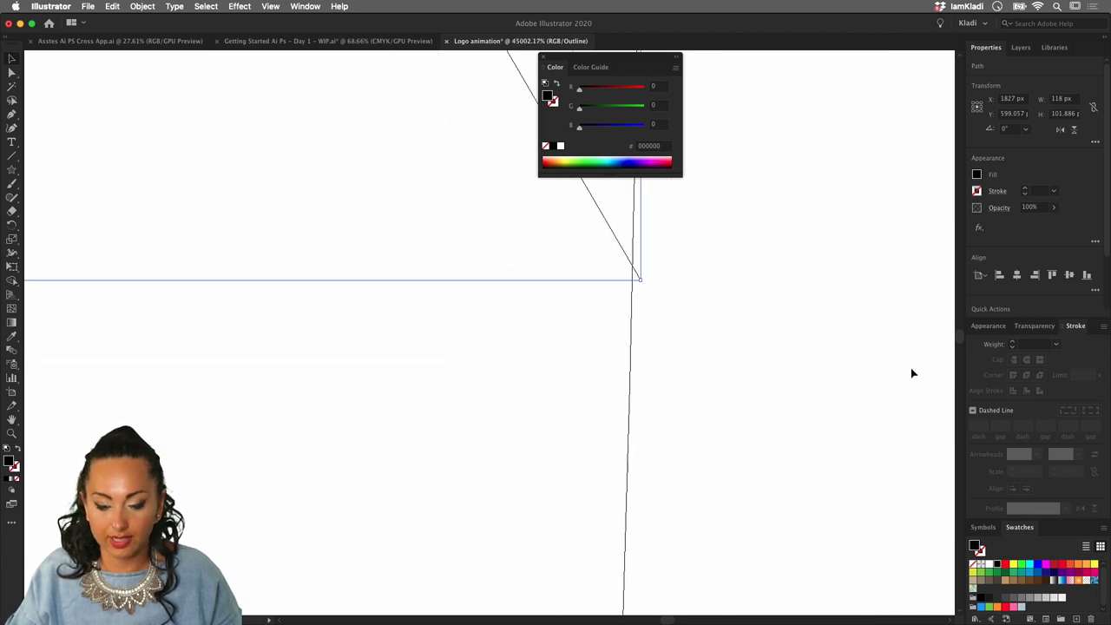
pyautogui.hscroll(-5, 649, 362)
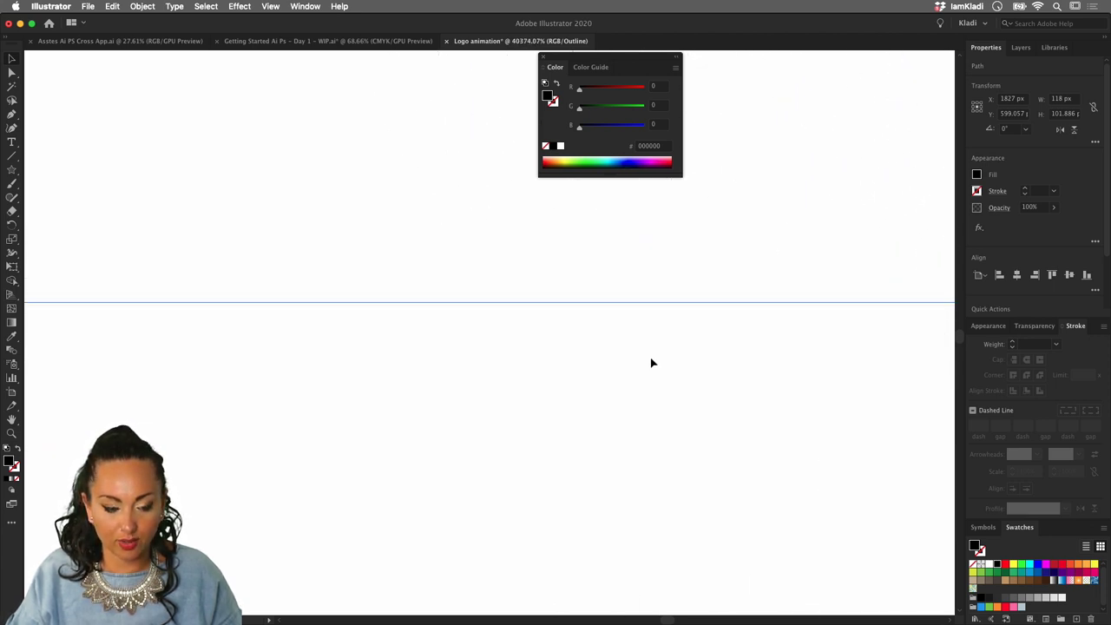
pyautogui.scroll(-3, 653, 363)
pyautogui.hotkey('ctrl', '-')
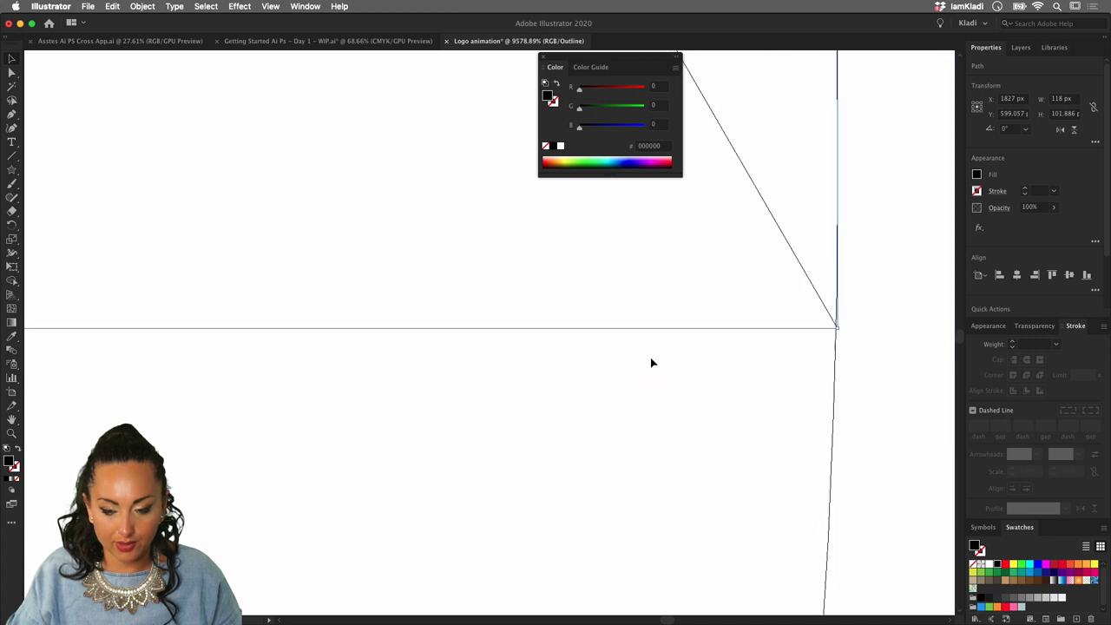
pyautogui.hotkey('ctrl', '-')
pyautogui.hscroll(-5, 653, 363)
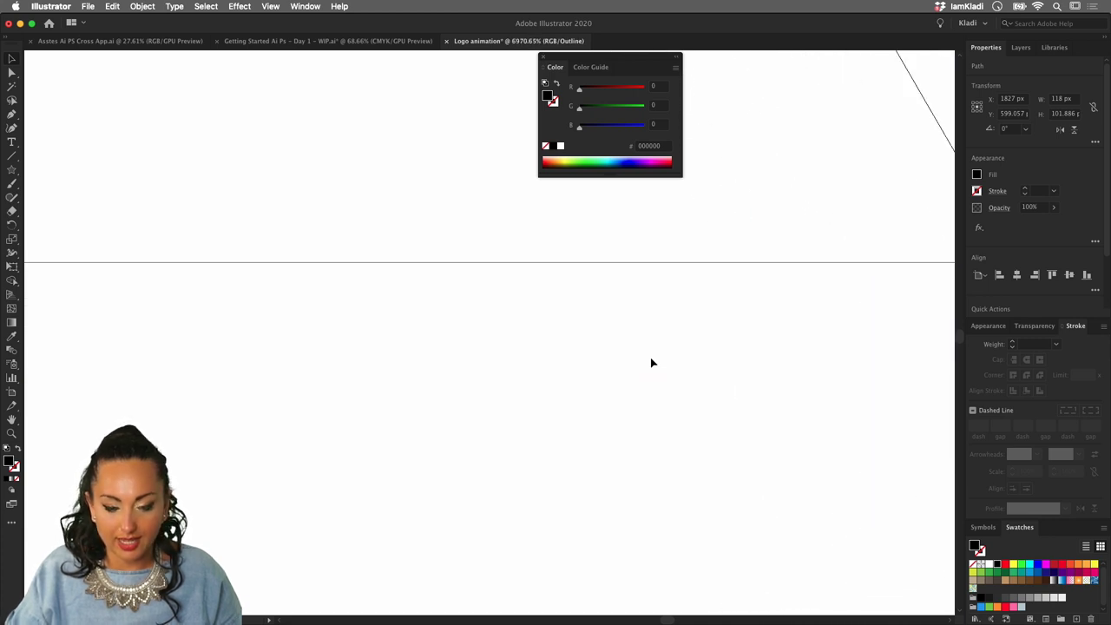
pyautogui.scroll(-2, 653, 363)
pyautogui.hotkey('ctrl', '-')
pyautogui.hscroll(-5, 653, 363)
pyautogui.scroll(-1, 653, 362)
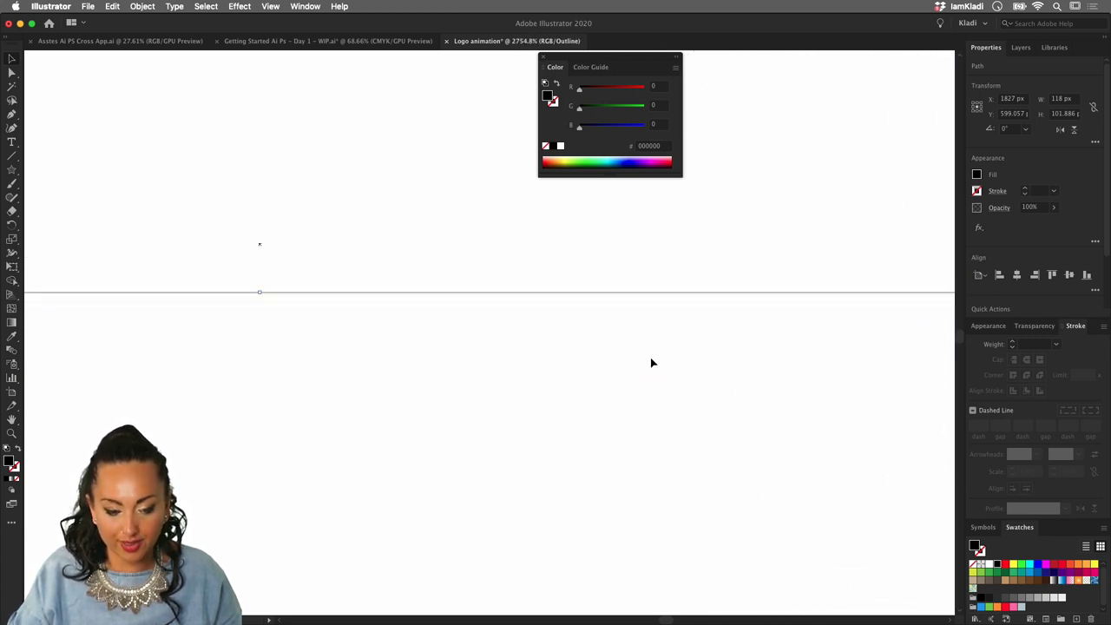
pyautogui.scroll(-1, 653, 363)
pyautogui.hotkey('ctrl', '-')
pyautogui.hotkey('ctrl', '-')
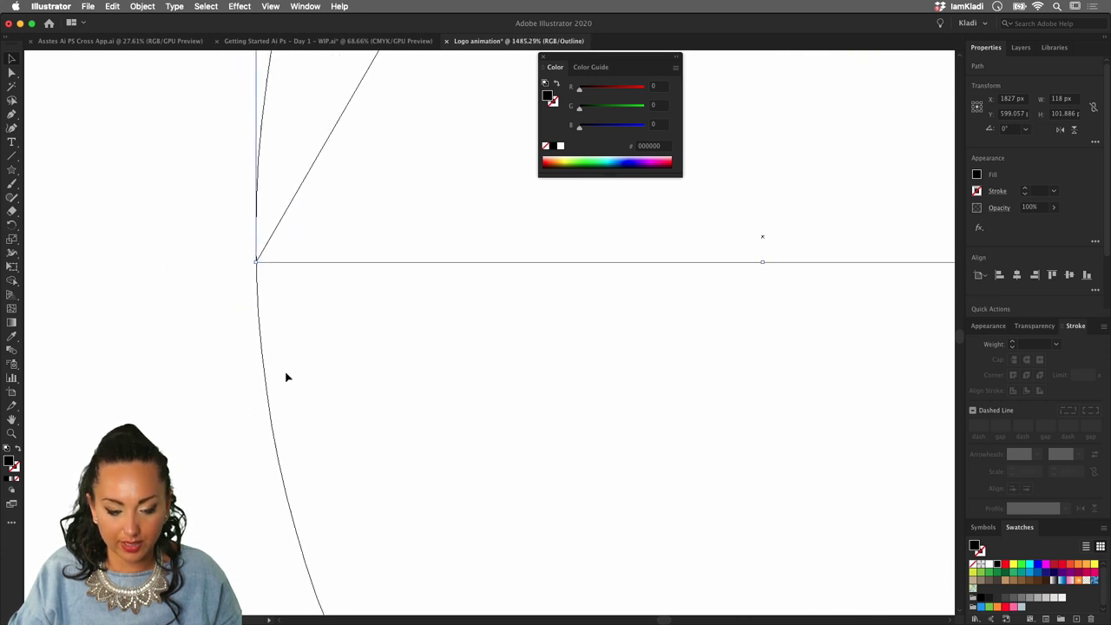
pyautogui.scroll(8, 241, 259)
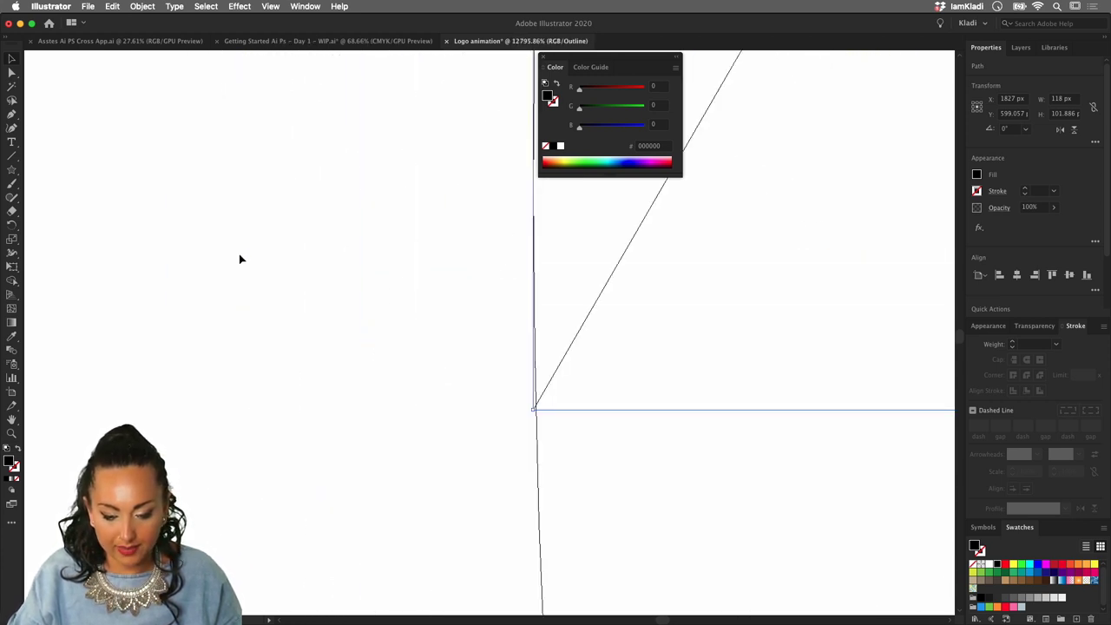
pyautogui.scroll(-15, 502, 394)
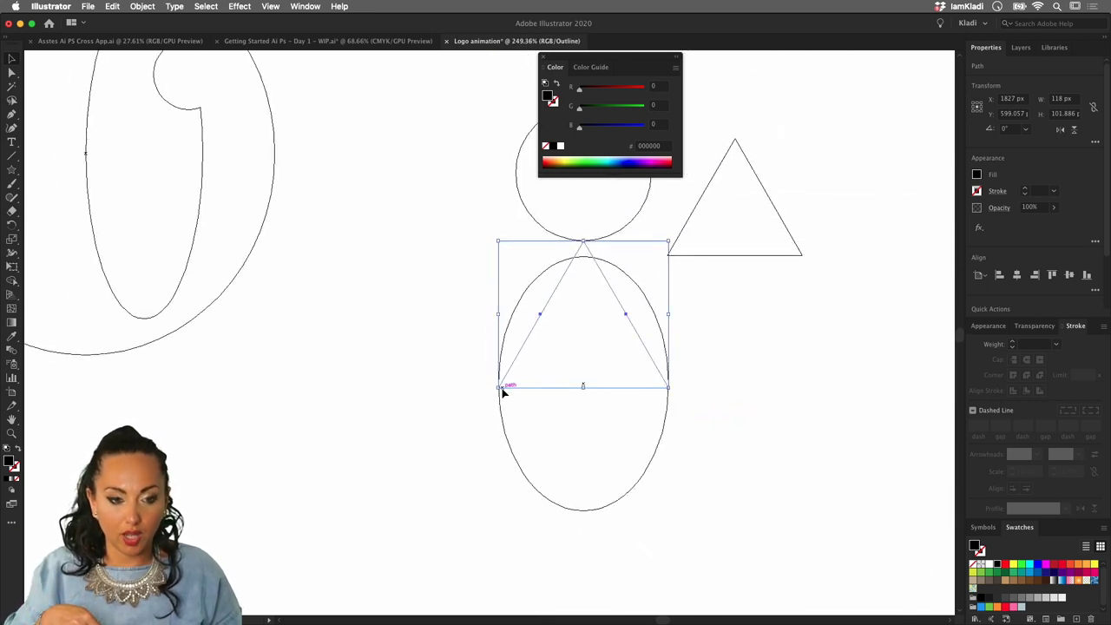
# - Return to filled preview and Alt-drag the triangle's side handle to narrow it symmetrically
pyautogui.press('super+y')
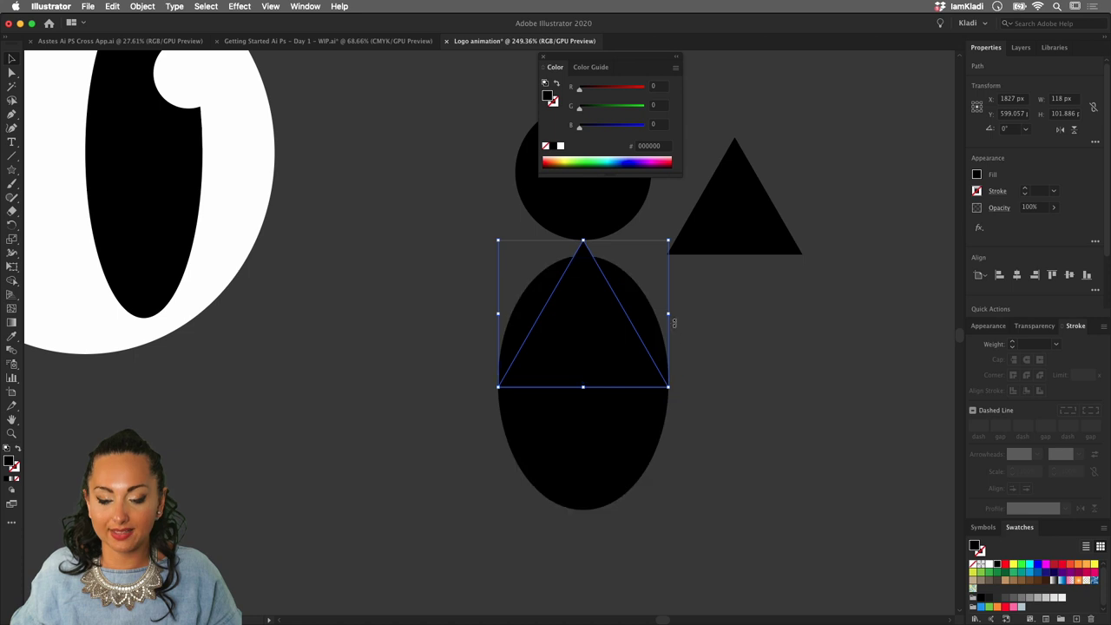
pyautogui.moveTo(670, 315)
pyautogui.mouseDown()
pyautogui.moveTo(634, 310)
pyautogui.moveTo(698, 315)
pyautogui.moveTo(597, 310)
pyautogui.moveTo(666, 315)
pyautogui.mouseUp()
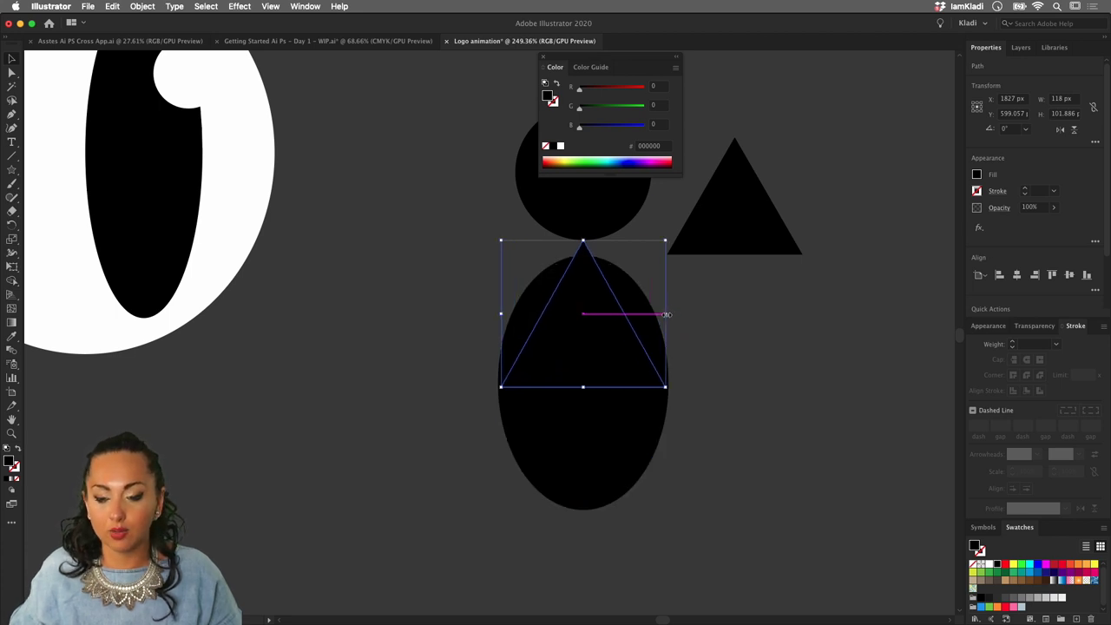
pyautogui.click(749, 206)
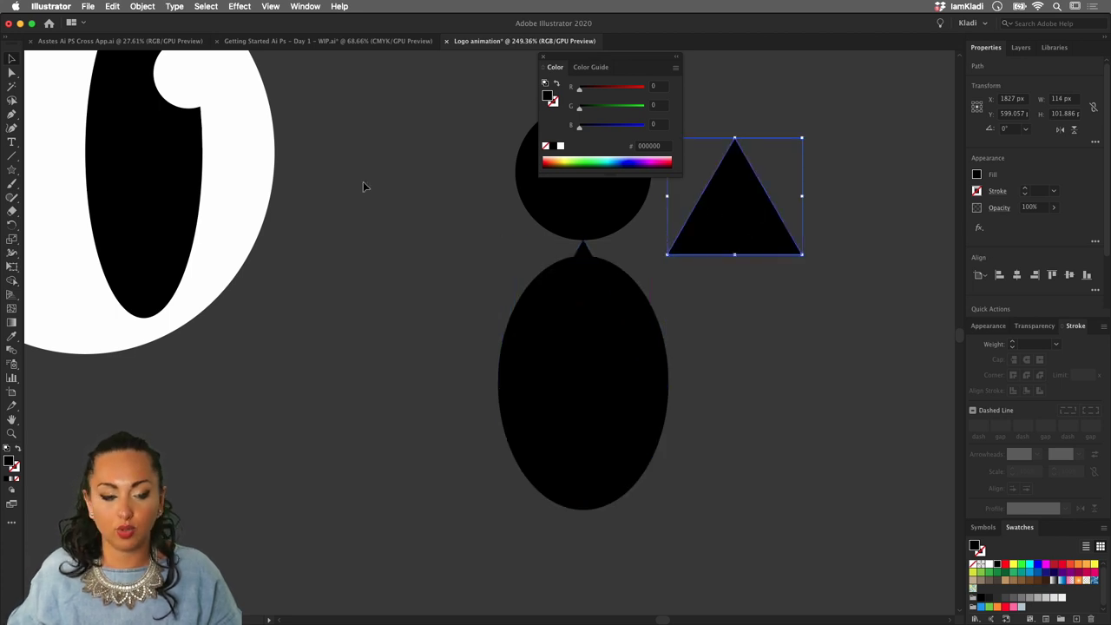
pyautogui.click(14, 171)
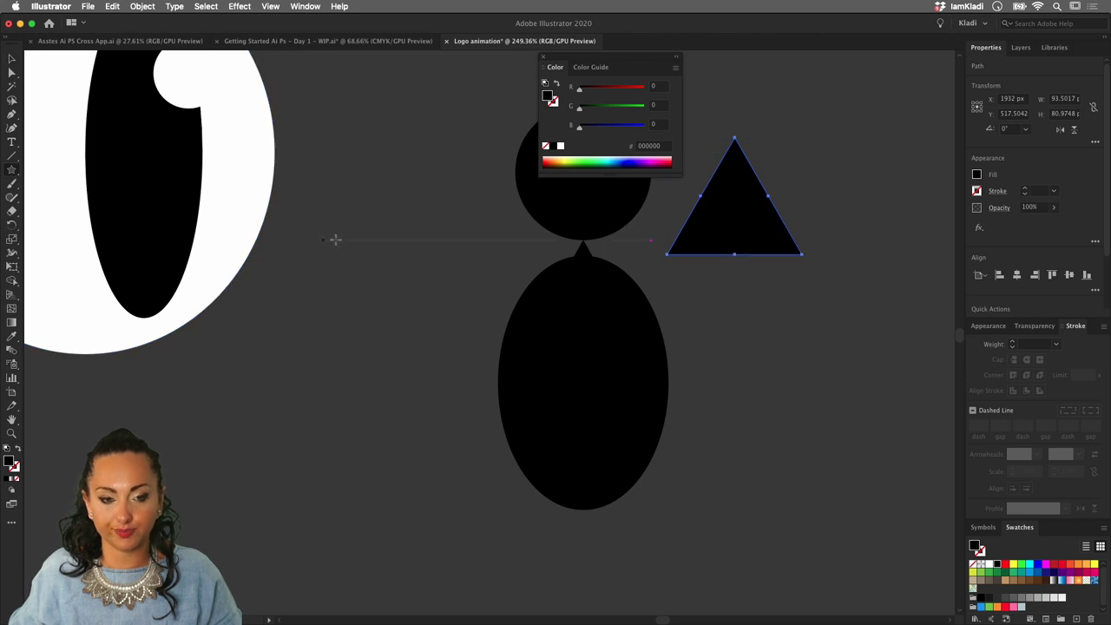
pyautogui.moveTo(336, 239); pyautogui.dragTo(394, 291)
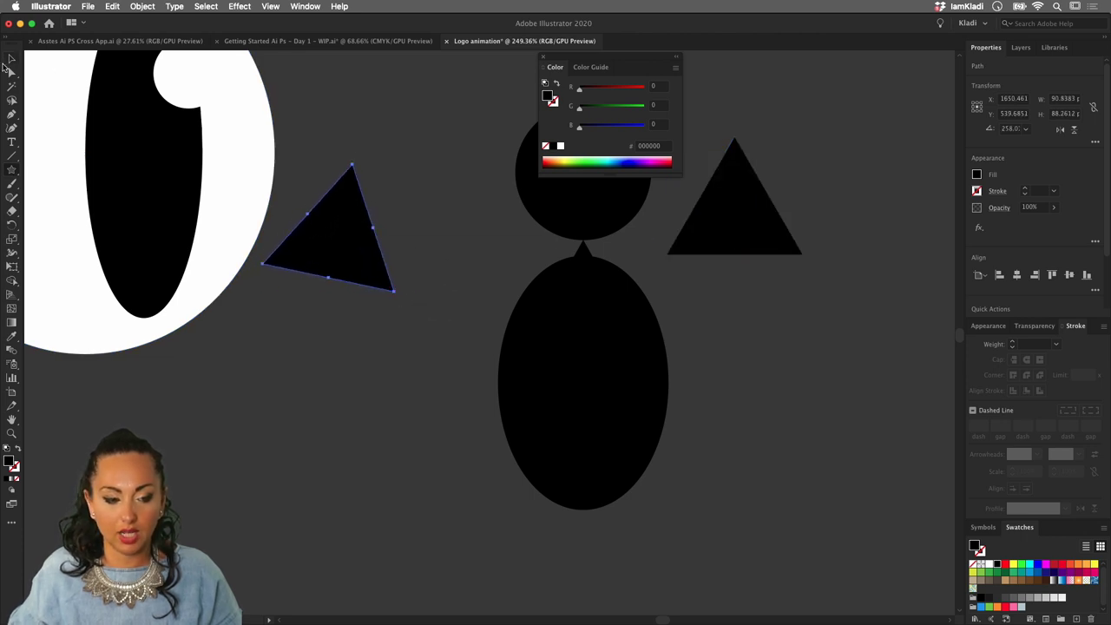
pyautogui.click(11, 58)
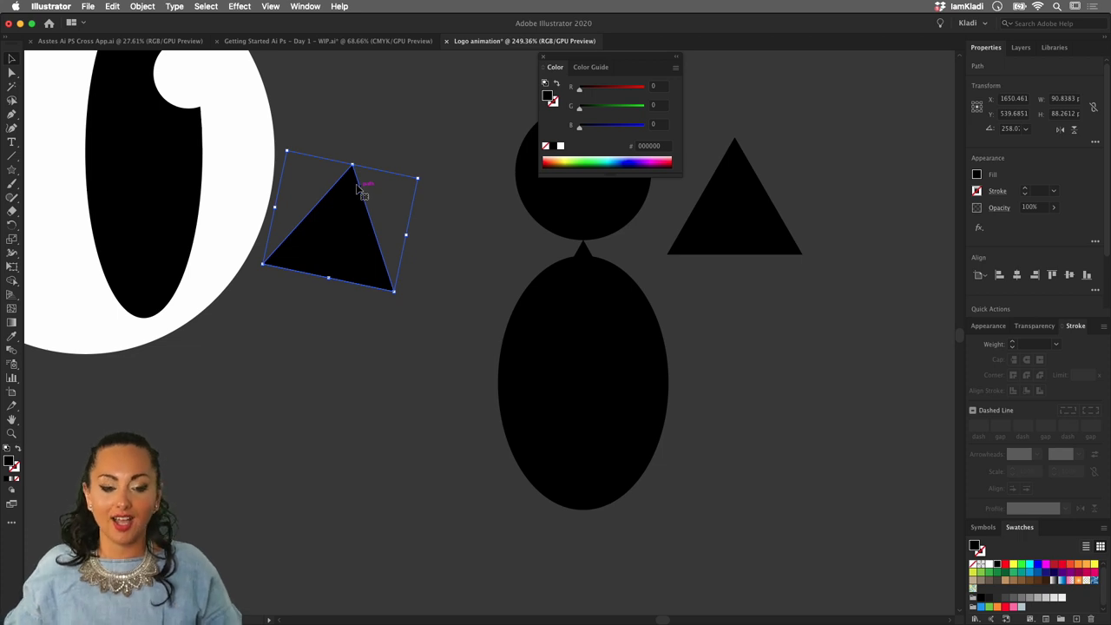
pyautogui.moveTo(354, 217); pyautogui.dragTo(363, 282)
pyautogui.press('BackSpace')
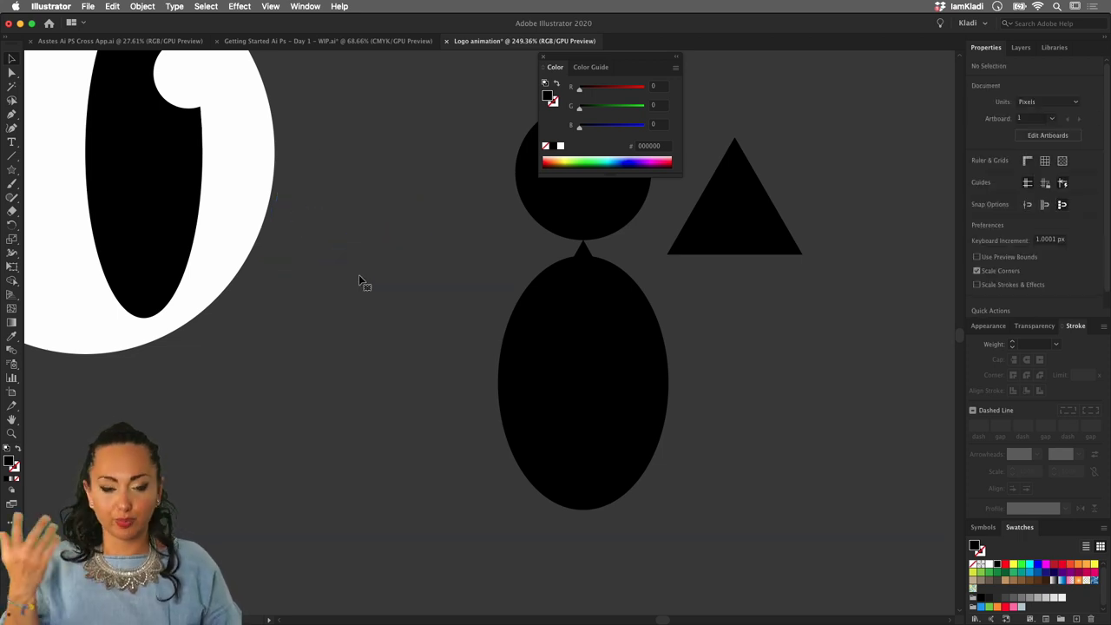
# - Select and deselect the oval and triangle, then switch to Outline view to reveal the triangle
pyautogui.hscroll(5, 474, 293)
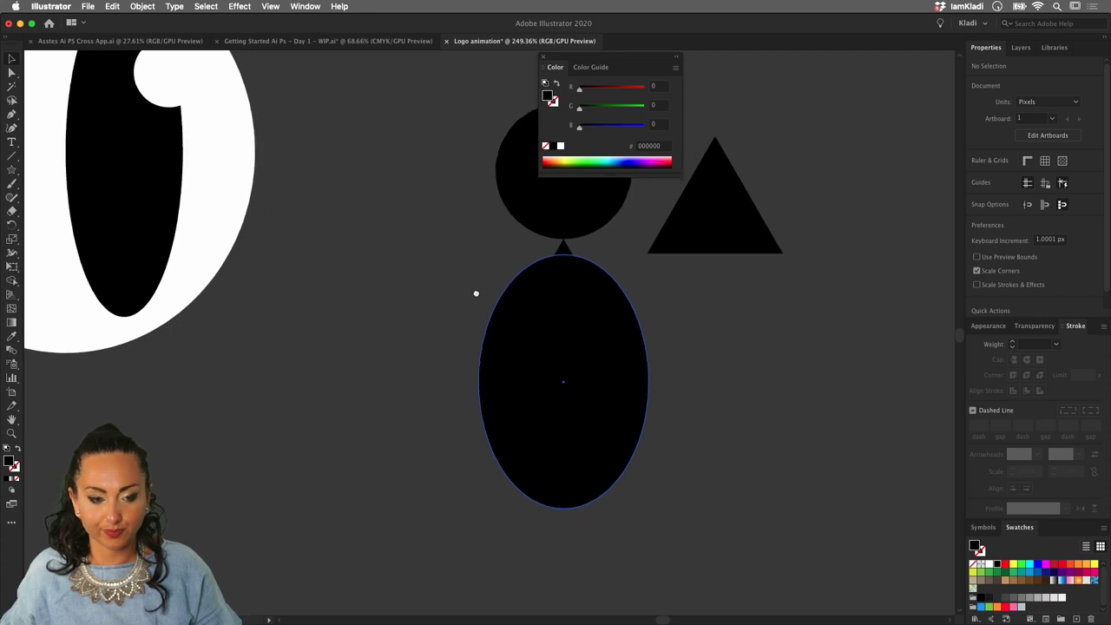
pyautogui.click(542, 274)
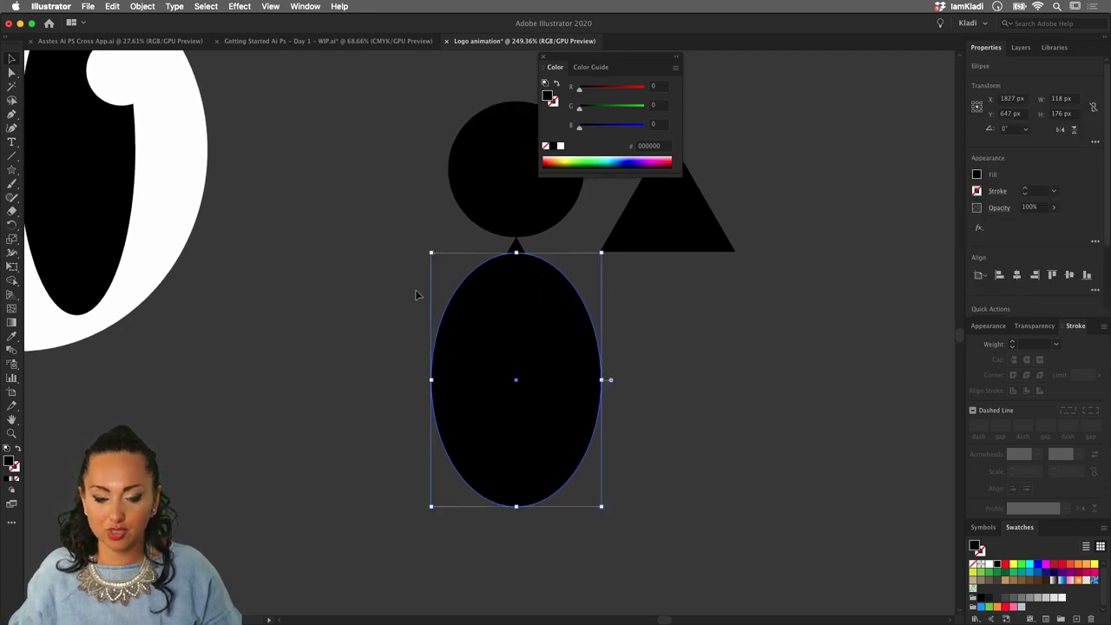
pyautogui.moveTo(417, 293); pyautogui.dragTo(638, 373)
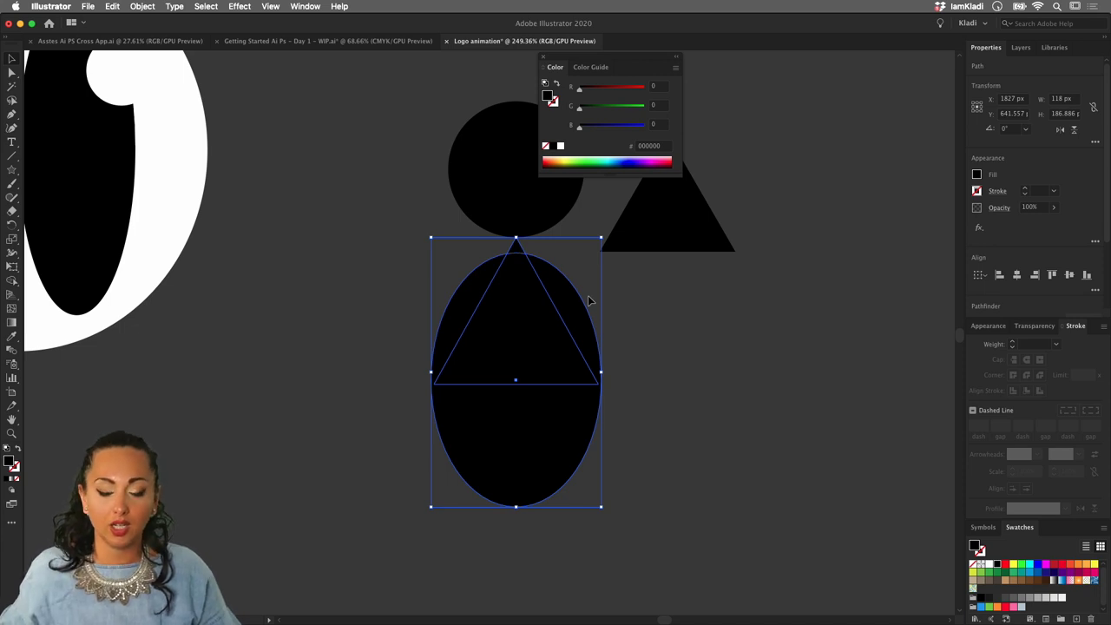
pyautogui.click(630, 370)
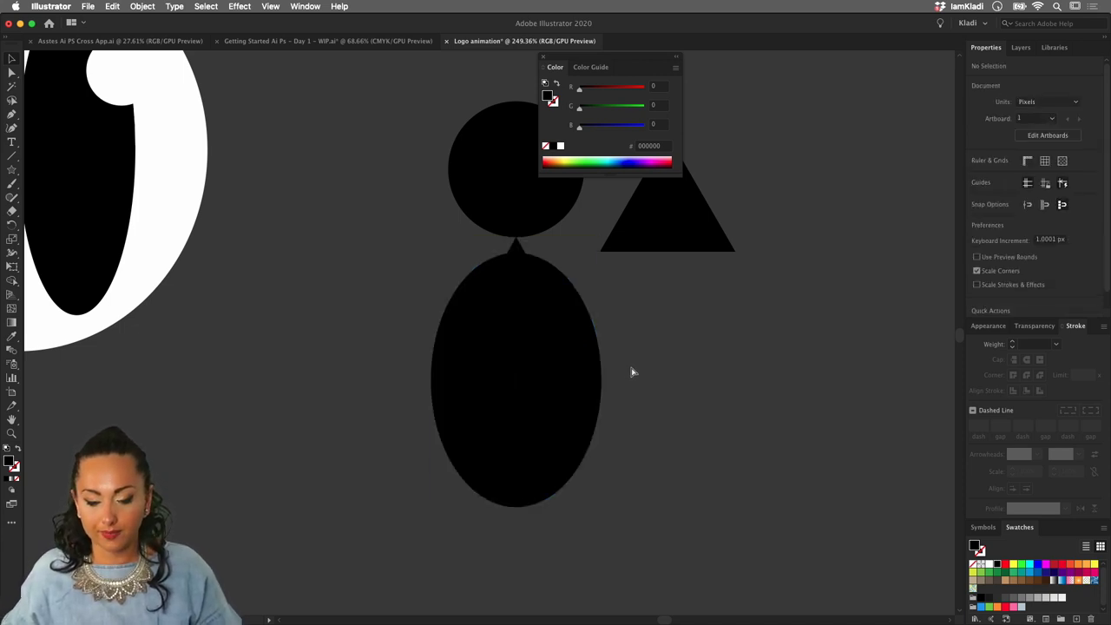
pyautogui.press('super+z')
pyautogui.press('super+shift+z')
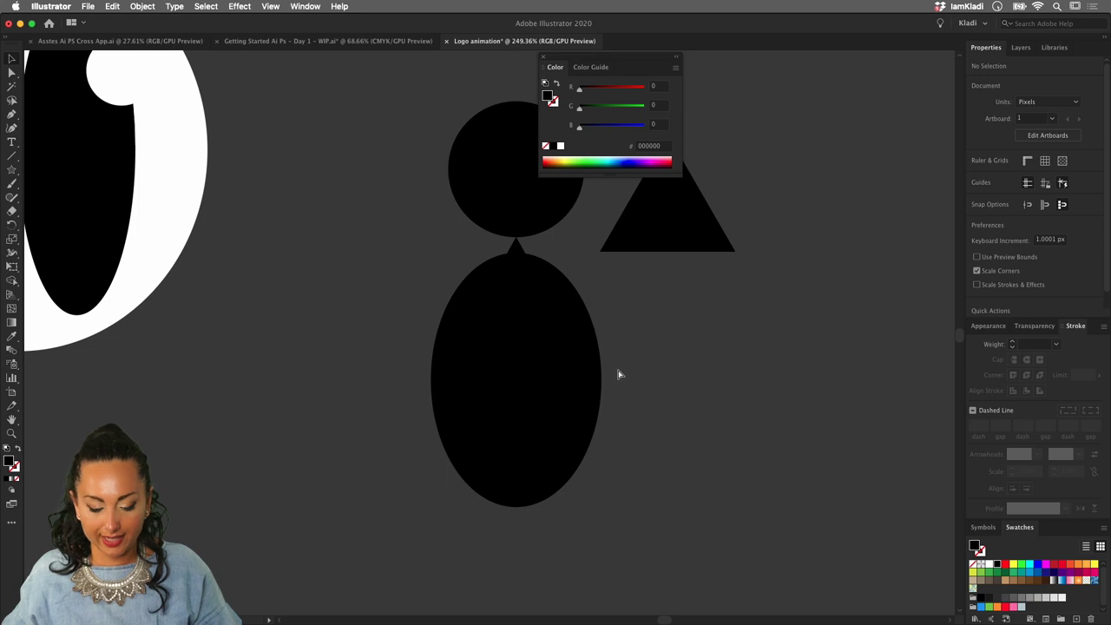
pyautogui.press('super+y')
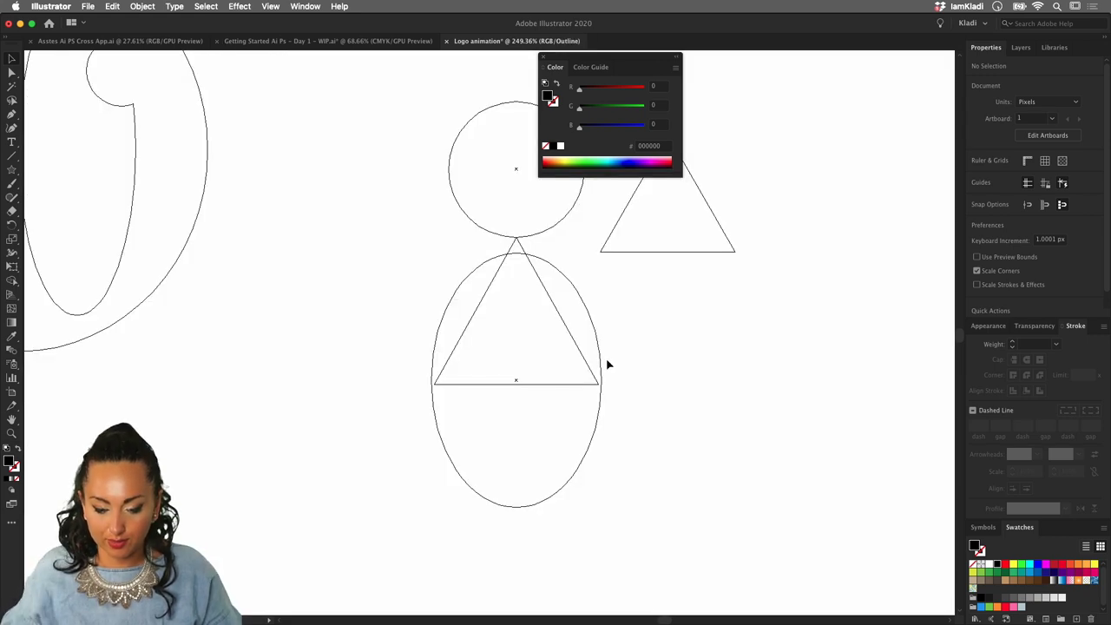
# - Widen the triangle to 118 px so it matches the oval's width
pyautogui.click(576, 345)
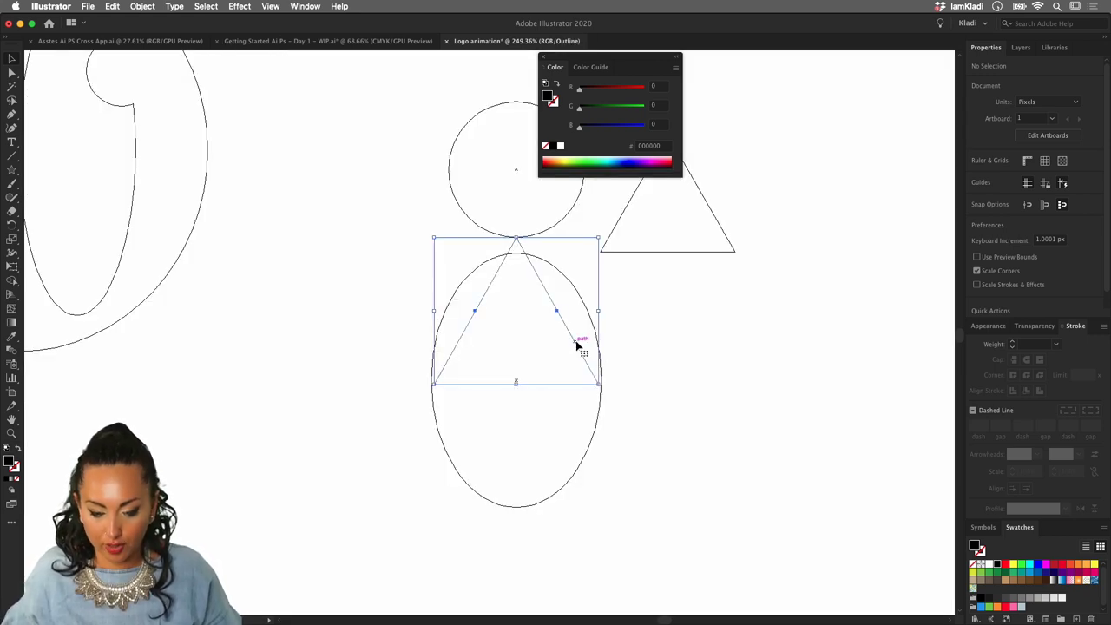
pyautogui.moveTo(599, 312); pyautogui.dragTo(606, 313)
pyautogui.click(660, 355)
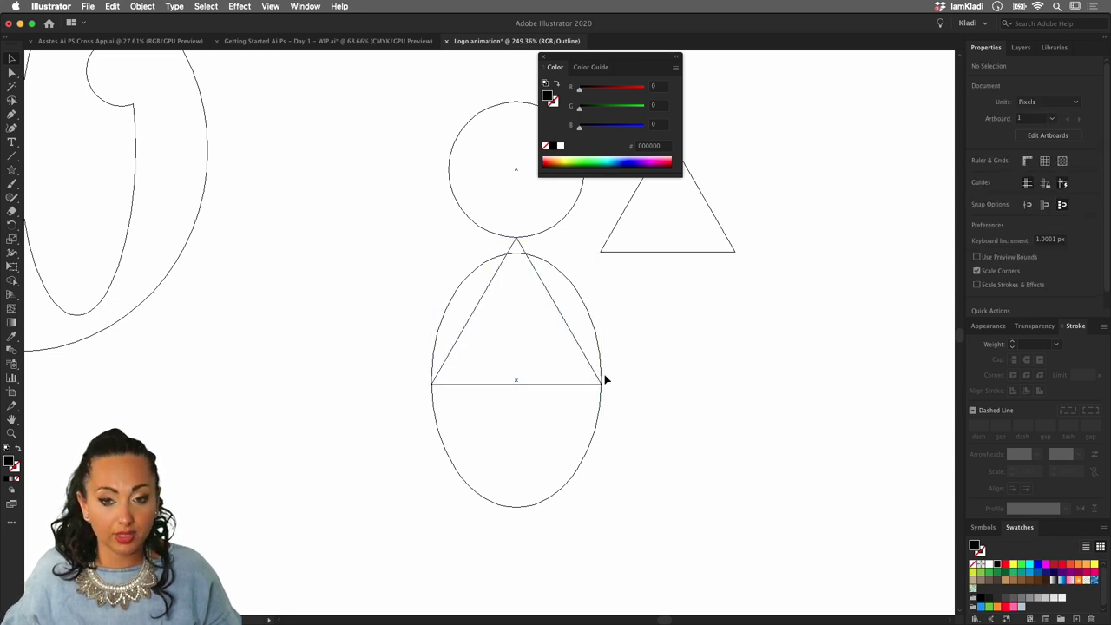
# - With Shape Builder, delete the oval's two side slivers and merge the rest into a teardrop
pyautogui.moveTo(665, 430); pyautogui.dragTo(512, 349)
pyautogui.click(14, 278)
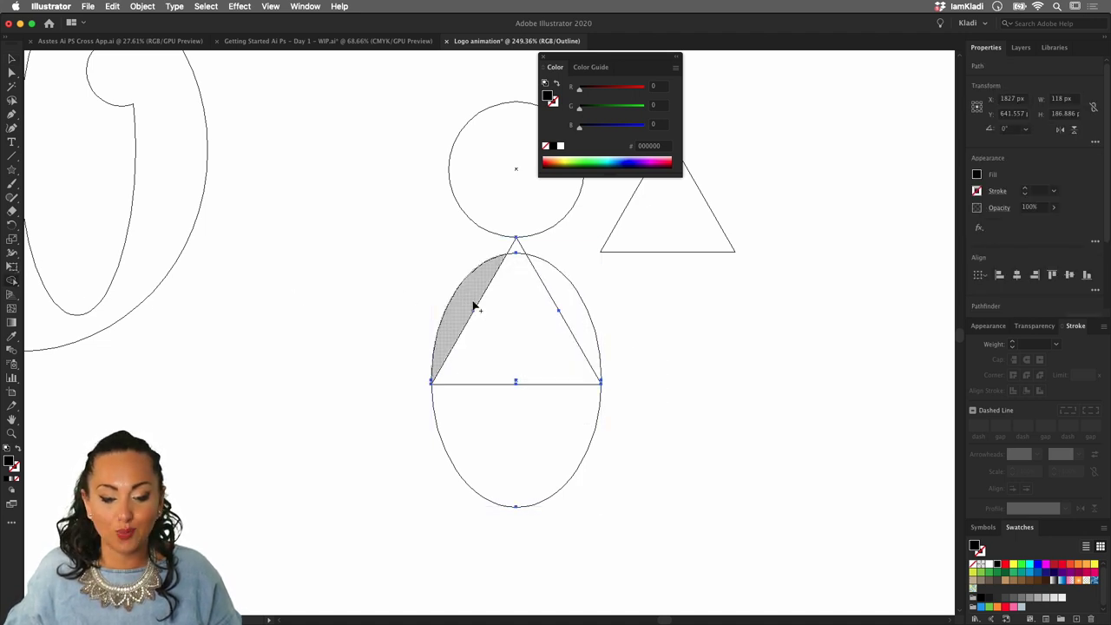
pyautogui.keyDown('alt'); pyautogui.click(589, 304); pyautogui.keyUp('alt')
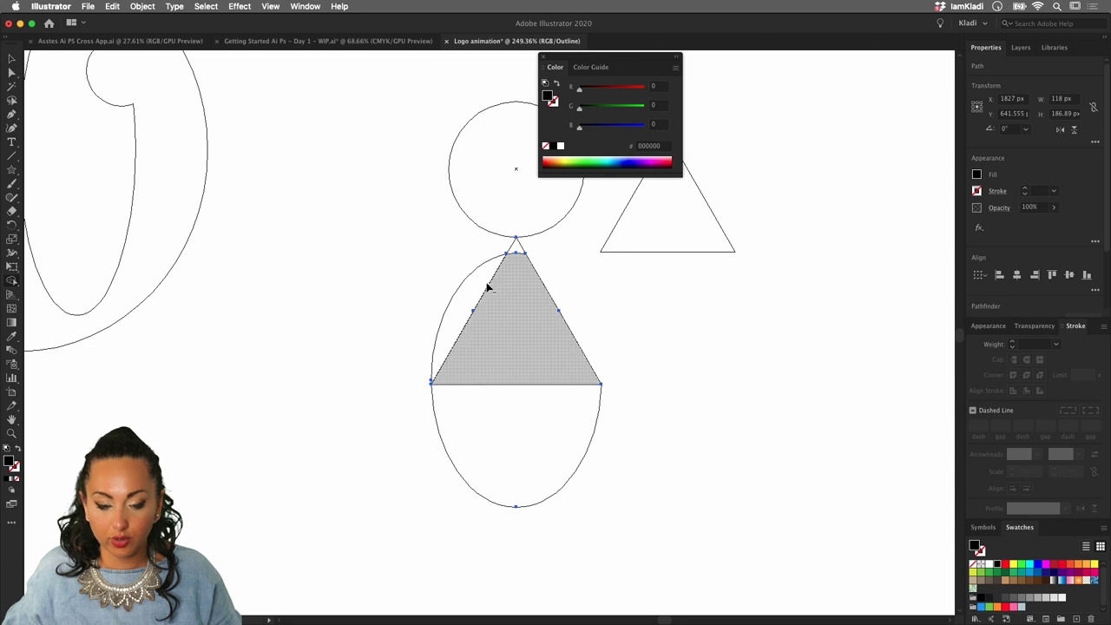
pyautogui.keyDown('alt'); pyautogui.click(436, 271); pyautogui.keyUp('alt')
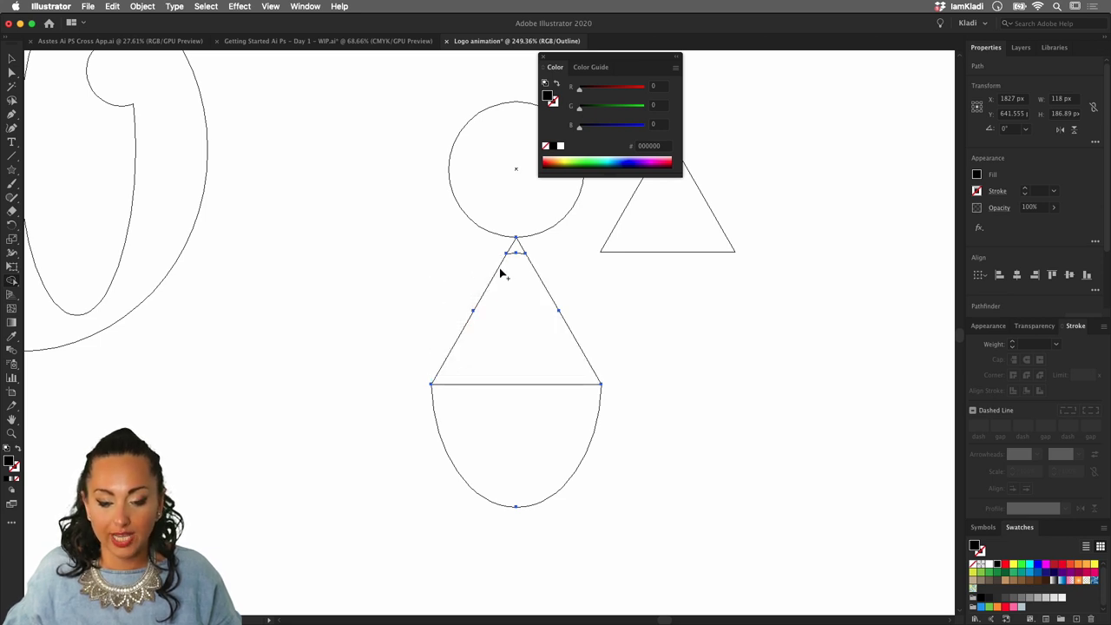
pyautogui.moveTo(515, 244)
pyautogui.mouseDown()
pyautogui.moveTo(494, 412)
pyautogui.moveTo(521, 350)
pyautogui.mouseUp()
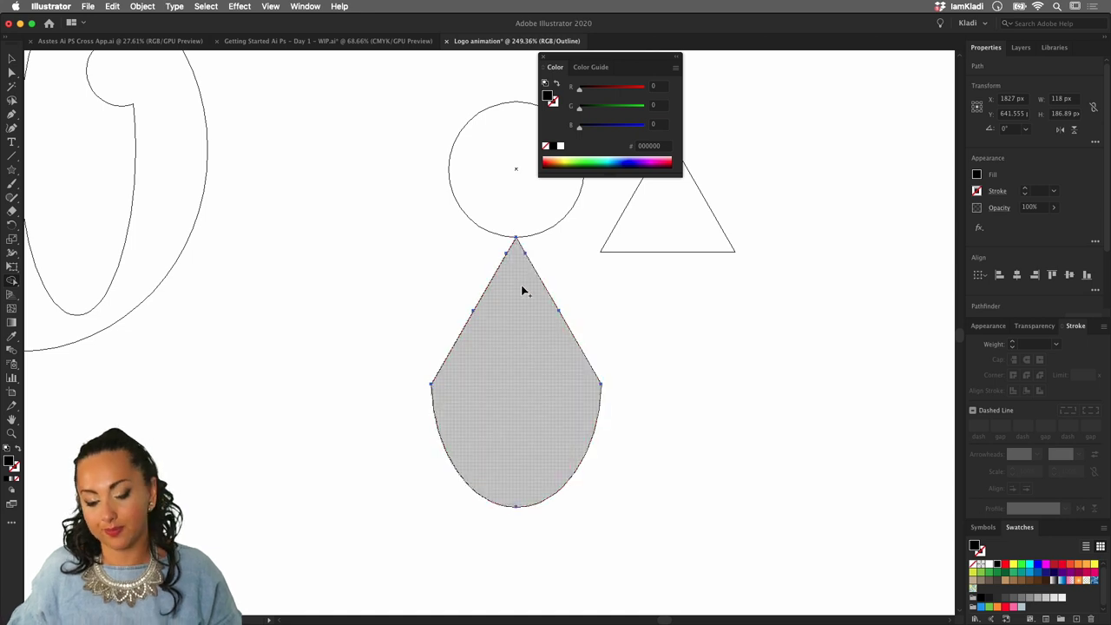
pyautogui.press('v')
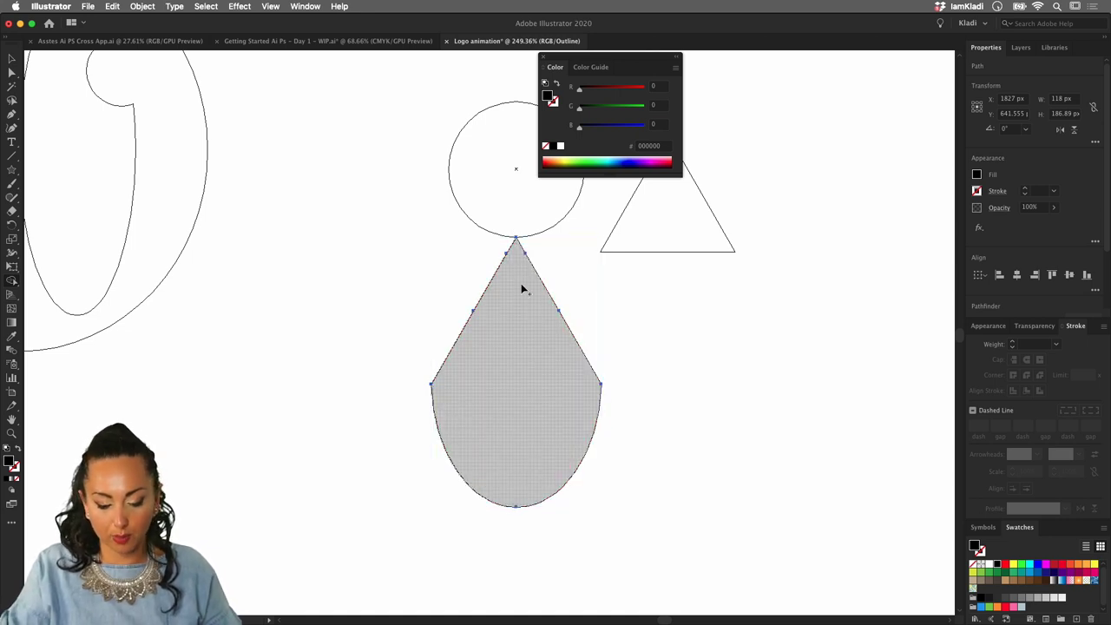
# - Show the teardrop with its black fill again and deselect it
pyautogui.press('super+y')
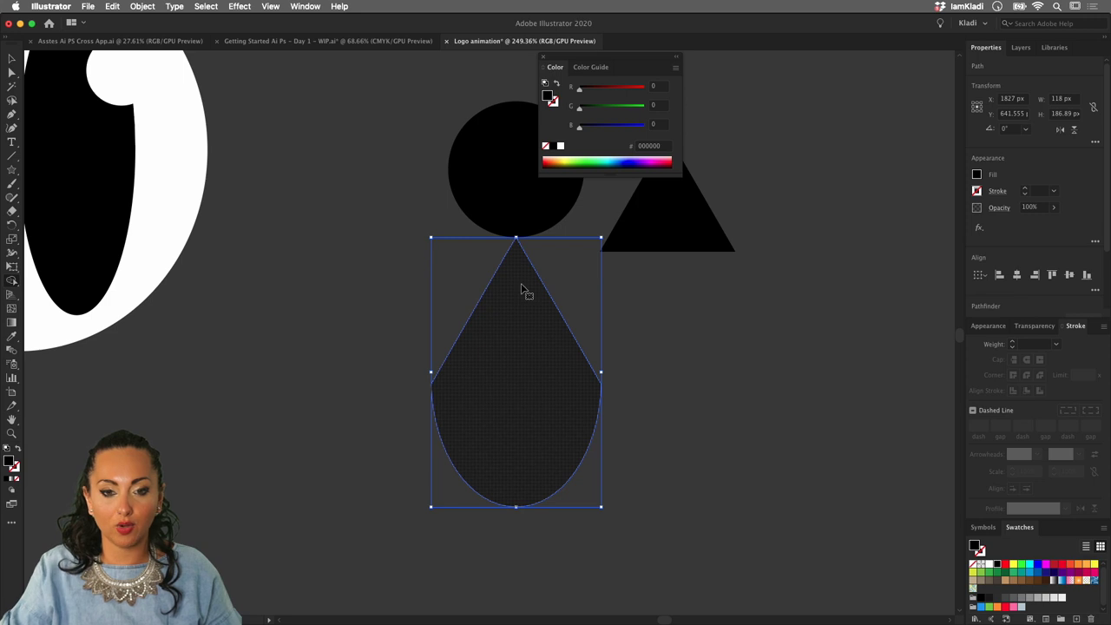
pyautogui.press('a')
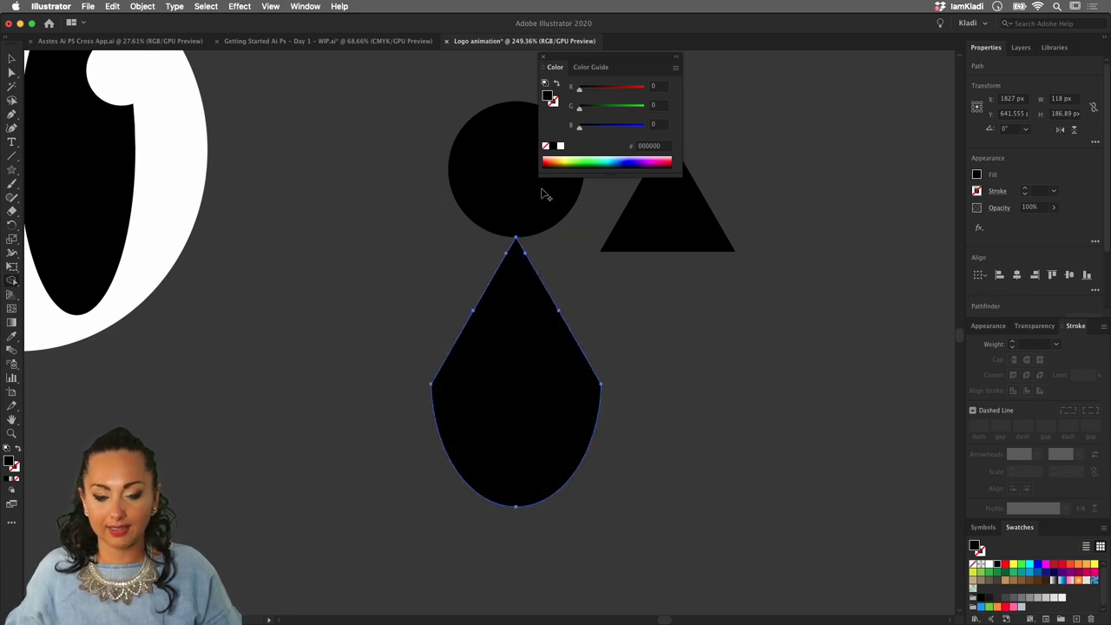
pyautogui.press('v')
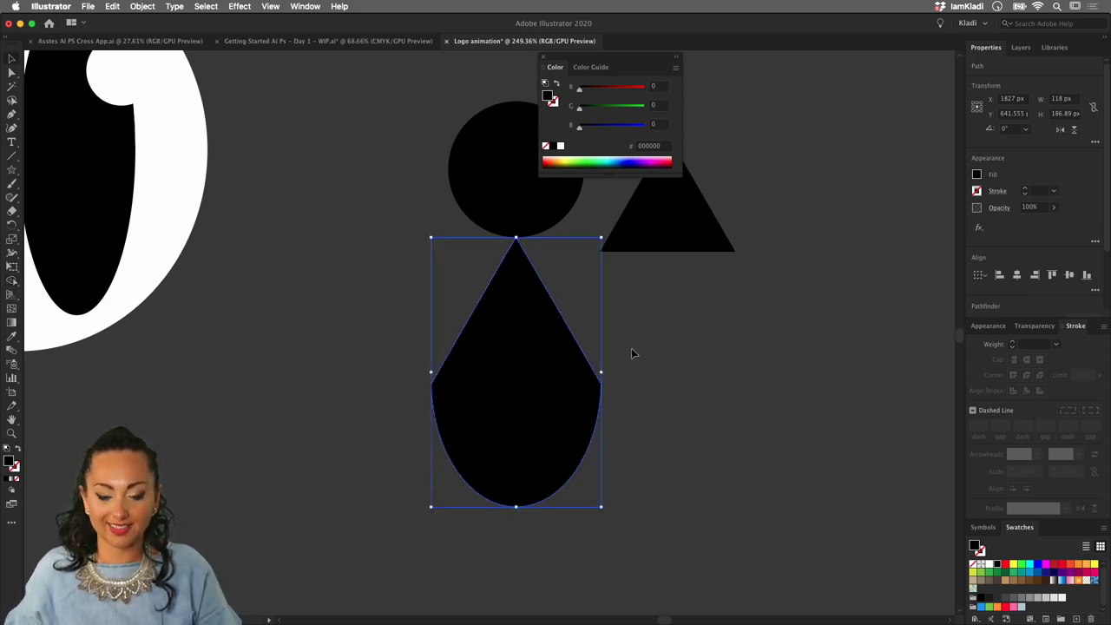
pyautogui.click(623, 349)
# - Zoom out to find the white eye and drag it onto the cat's face
pyautogui.press('super+0')
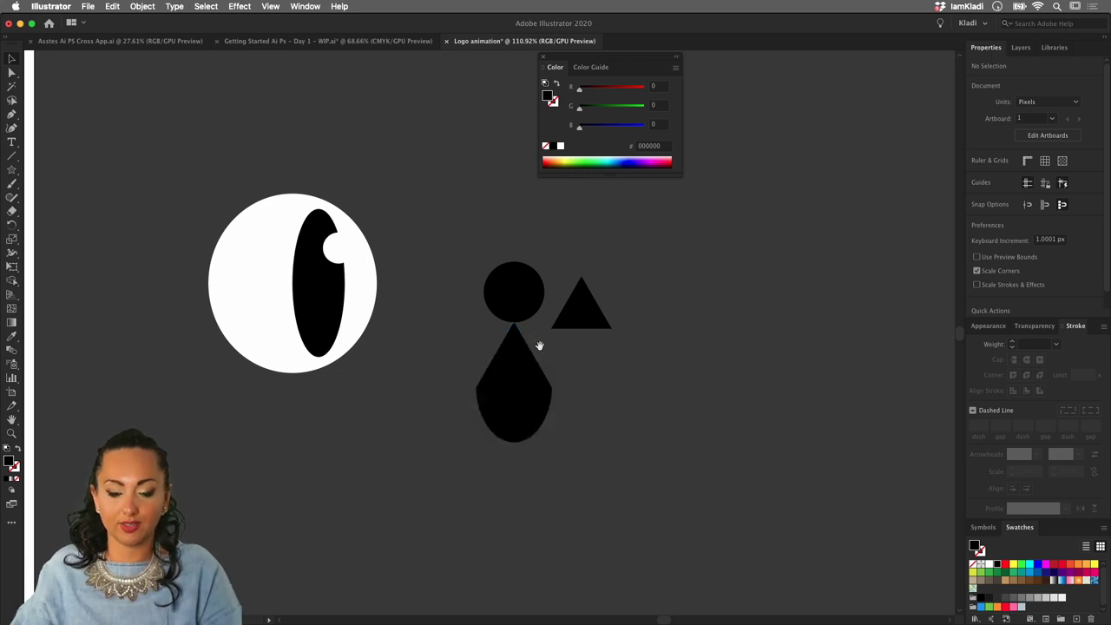
pyautogui.hscroll(2, 530, 342)
pyautogui.scroll(2, 515, 364)
pyautogui.hscroll(2, 515, 363)
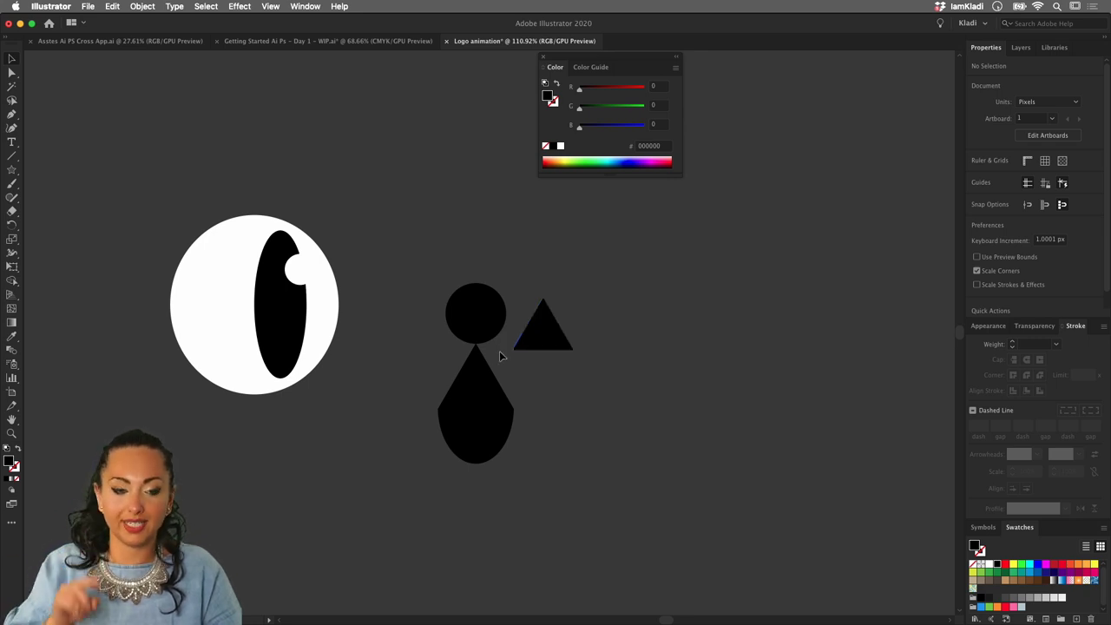
pyautogui.scroll(-5, 499, 356)
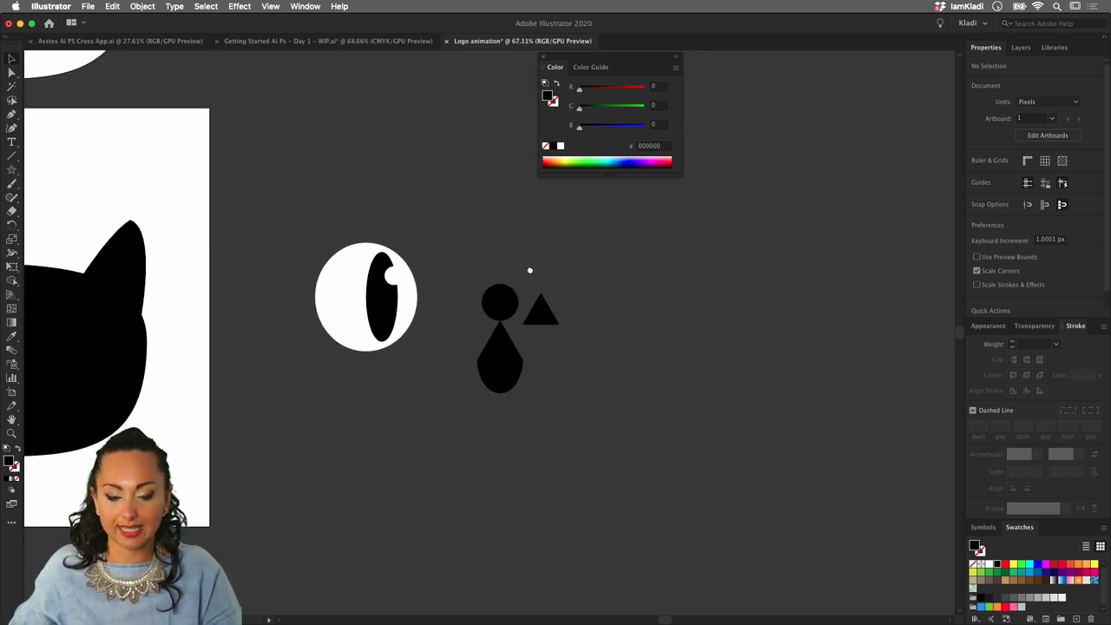
pyautogui.scroll(-4, 532, 276)
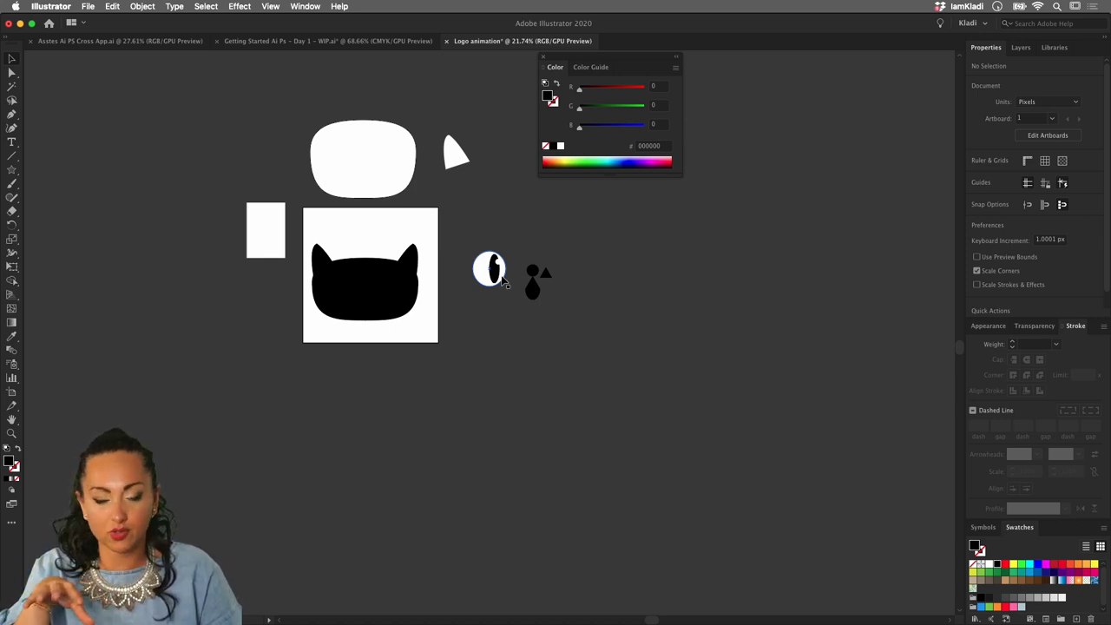
pyautogui.scroll(3, 527, 264)
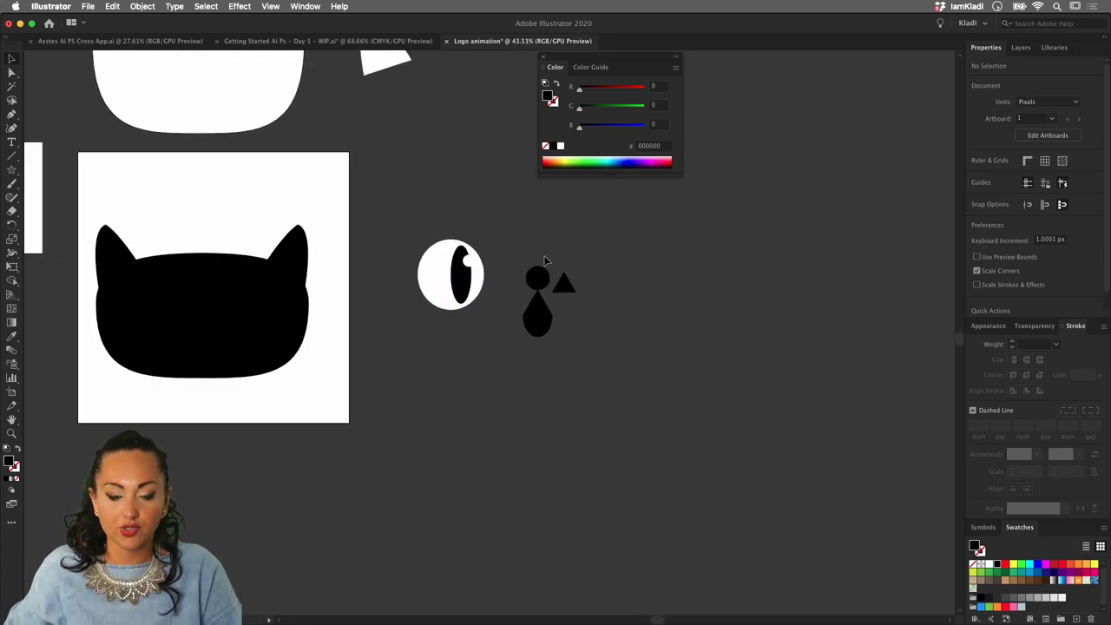
pyautogui.moveTo(449, 288); pyautogui.dragTo(247, 313)
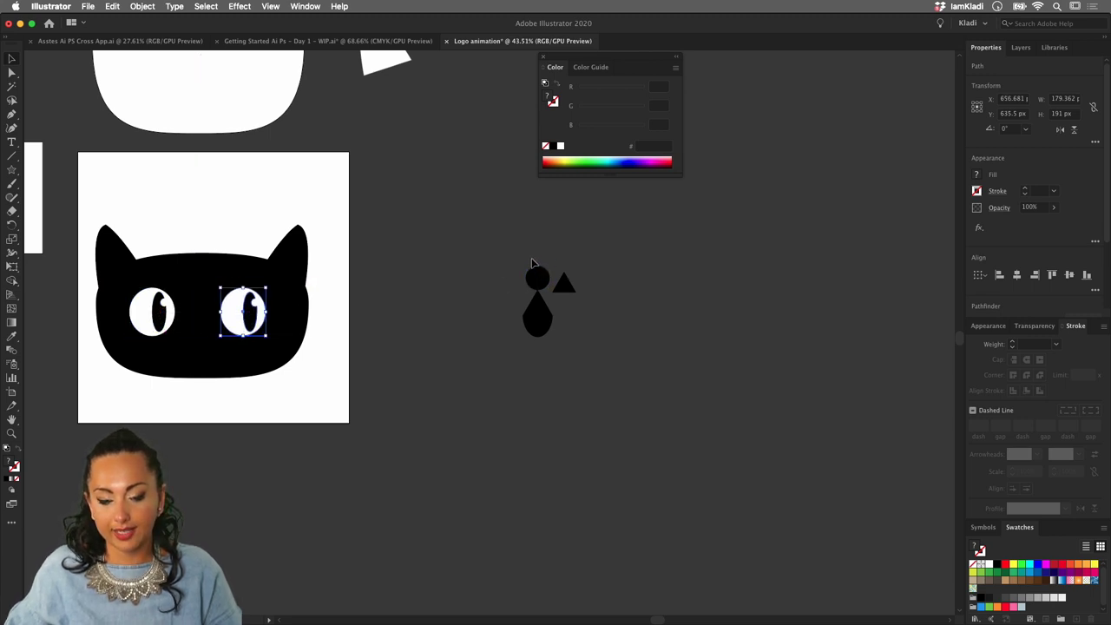
# - Give the circle-and-drop shape a soft pink fill
pyautogui.click(538, 312)
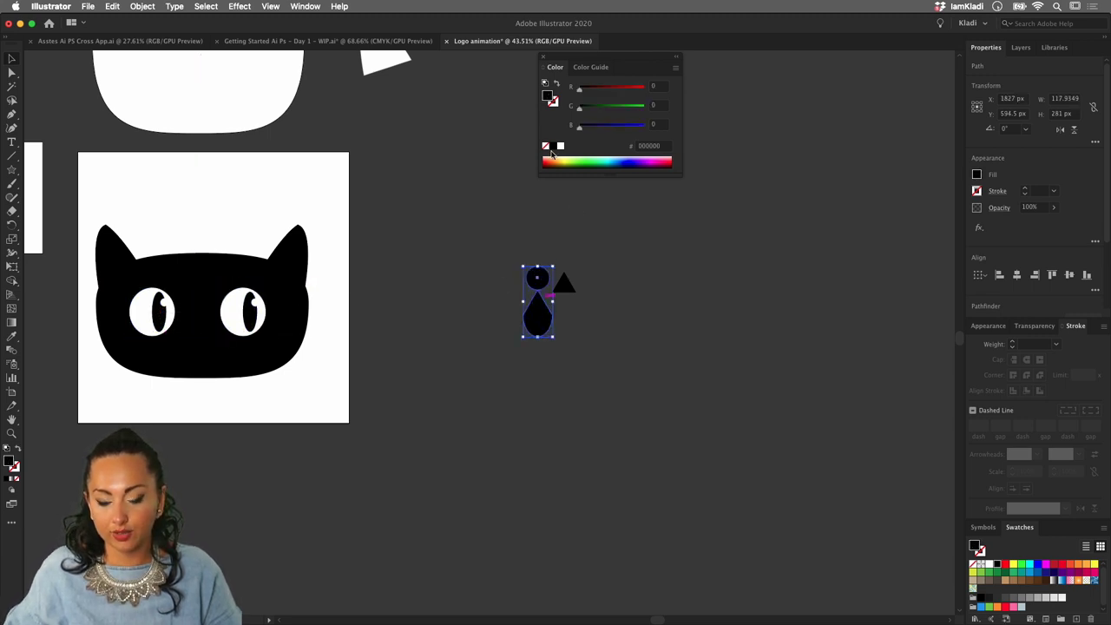
pyautogui.click(656, 155)
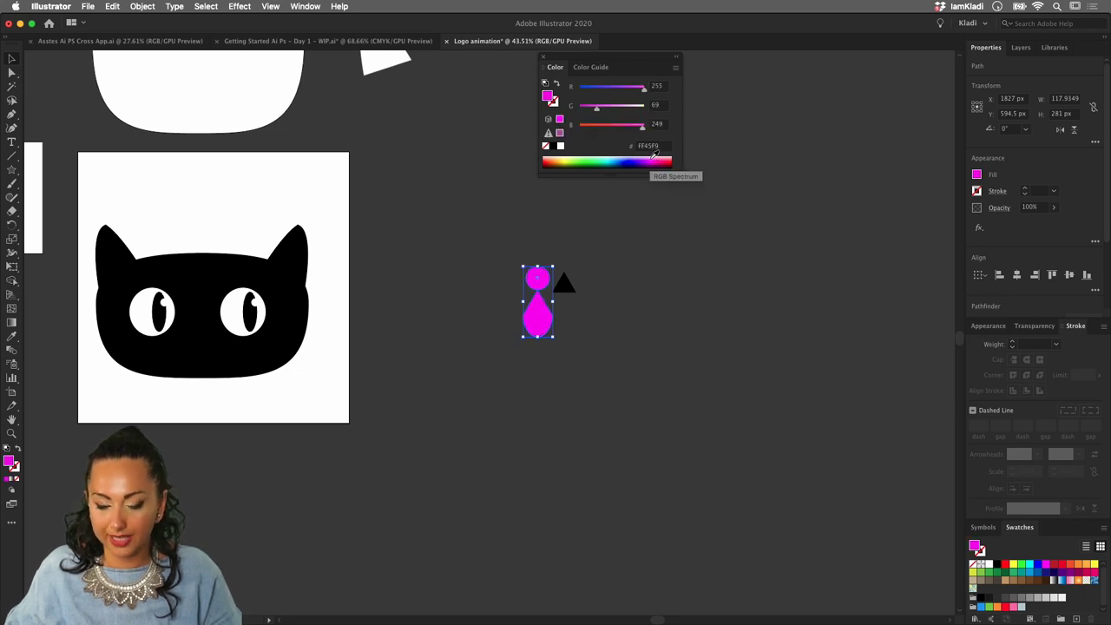
pyautogui.moveTo(643, 127); pyautogui.dragTo(611, 108)
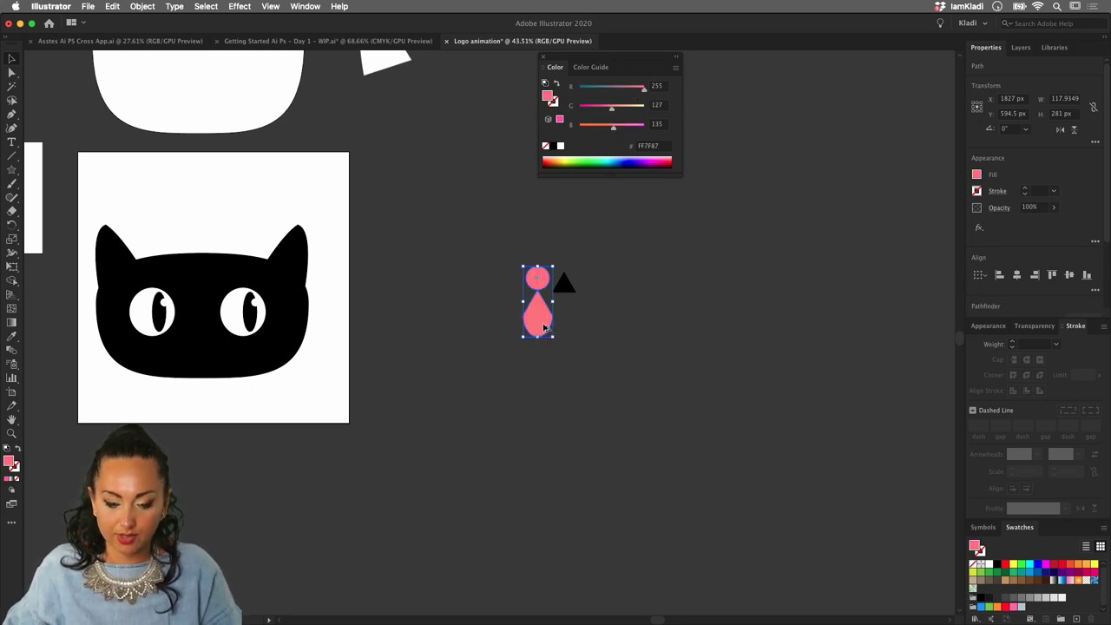
# - Duplicate and shrink the pink figure, group it, and place it on the face as a nose
pyautogui.keyDown('alt'); pyautogui.moveTo(551, 335); pyautogui.dragTo(404, 326); pyautogui.keyUp('alt')
pyautogui.click(432, 327)
pyautogui.hotkey('shift', 'Down')
pyautogui.hotkey('shift', 'Down')
pyautogui.hotkey('shift', 'Down')
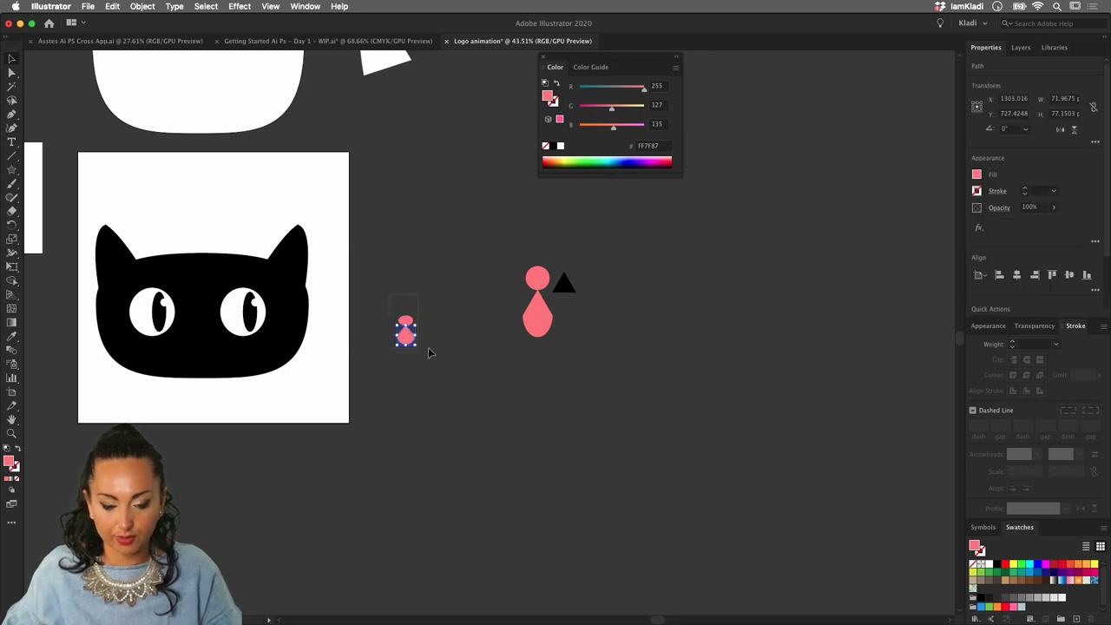
pyautogui.keyDown('shift'); pyautogui.click(405, 320); pyautogui.keyUp('shift')
pyautogui.moveTo(383, 292); pyautogui.dragTo(443, 374)
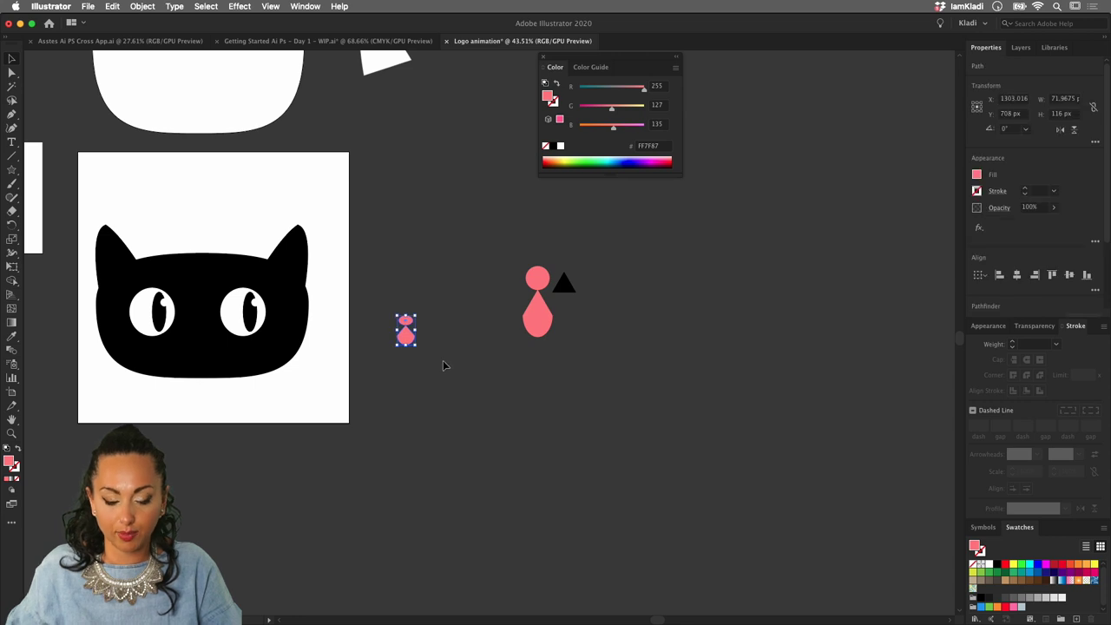
pyautogui.press('super+g')
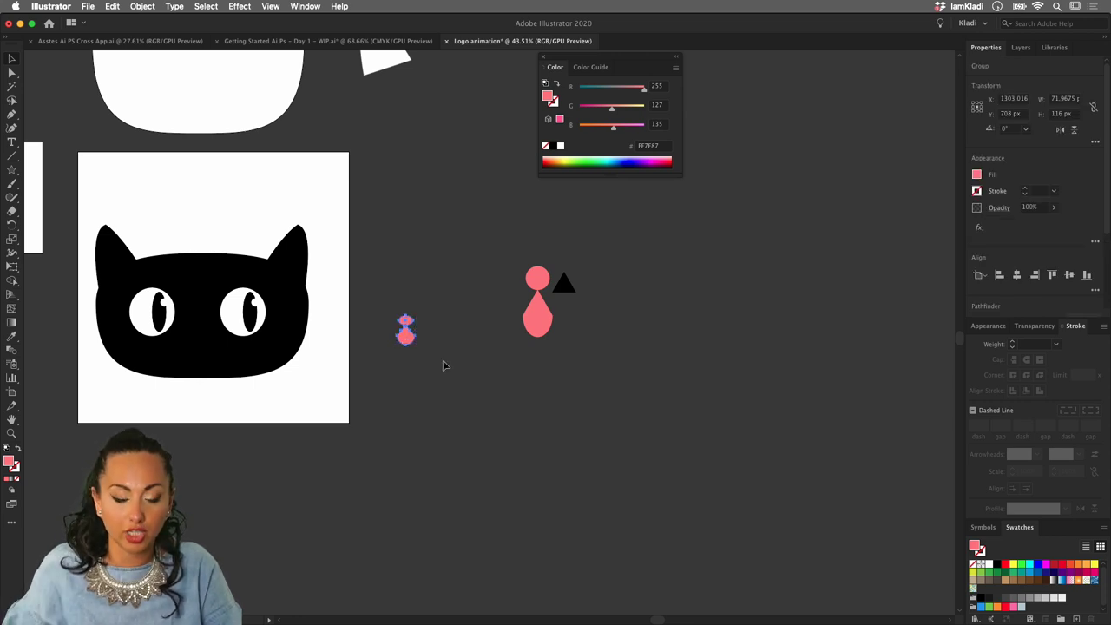
pyautogui.moveTo(411, 328); pyautogui.dragTo(199, 344)
pyautogui.click(323, 361)
# - Nudge the pink nose slightly right and pick the Rectangle tool
pyautogui.hscroll(-5, 362, 364)
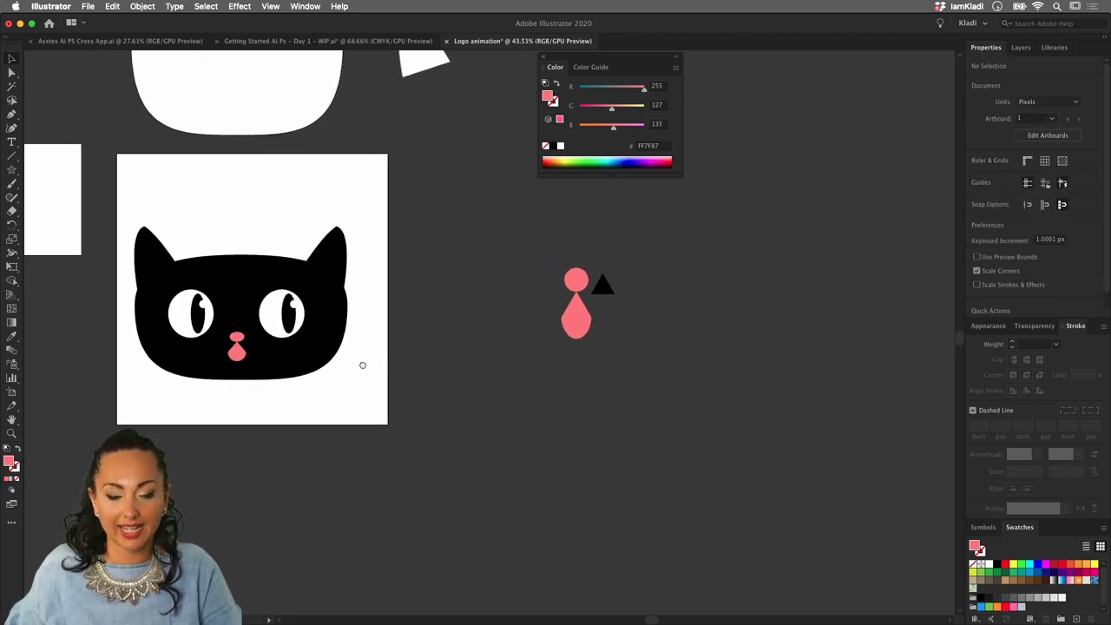
pyautogui.moveTo(280, 344); pyautogui.dragTo(284, 344)
pyautogui.click(414, 368)
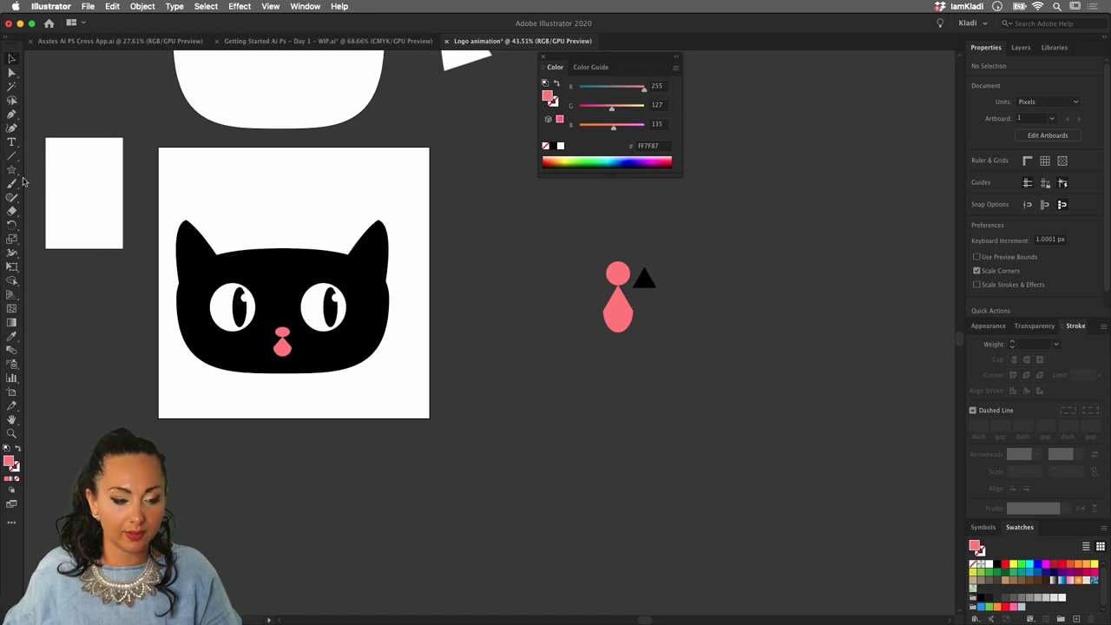
pyautogui.moveTo(13, 172); pyautogui.dragTo(78, 169)
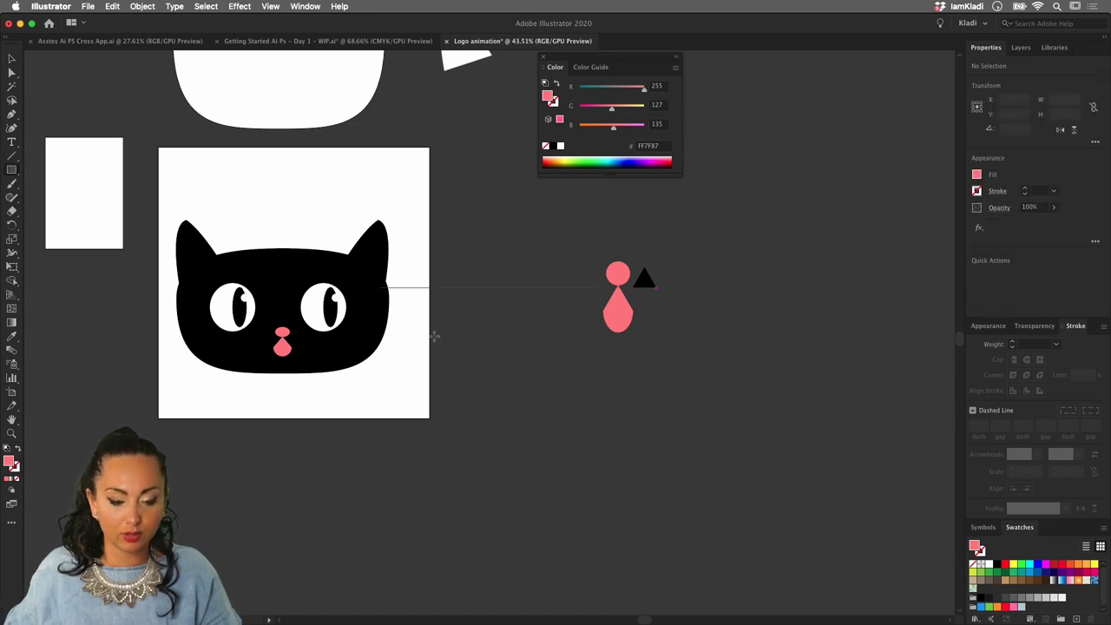
# - Create a 1080 × 1080 px square at the artboard's top-left corner
pyautogui.click(159, 147)
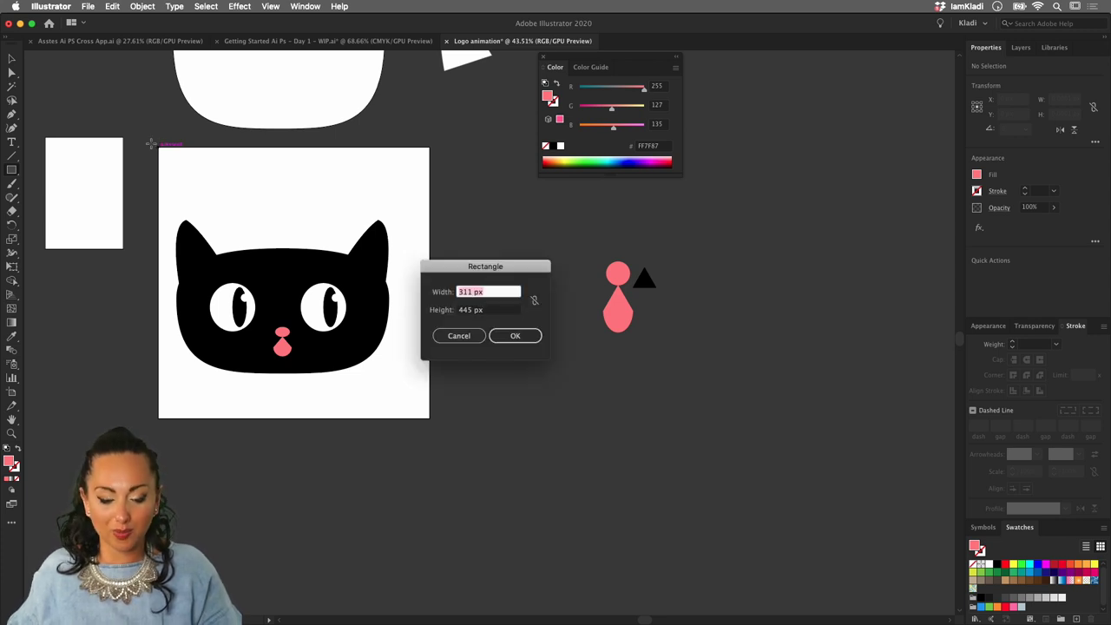
pyautogui.write('1')
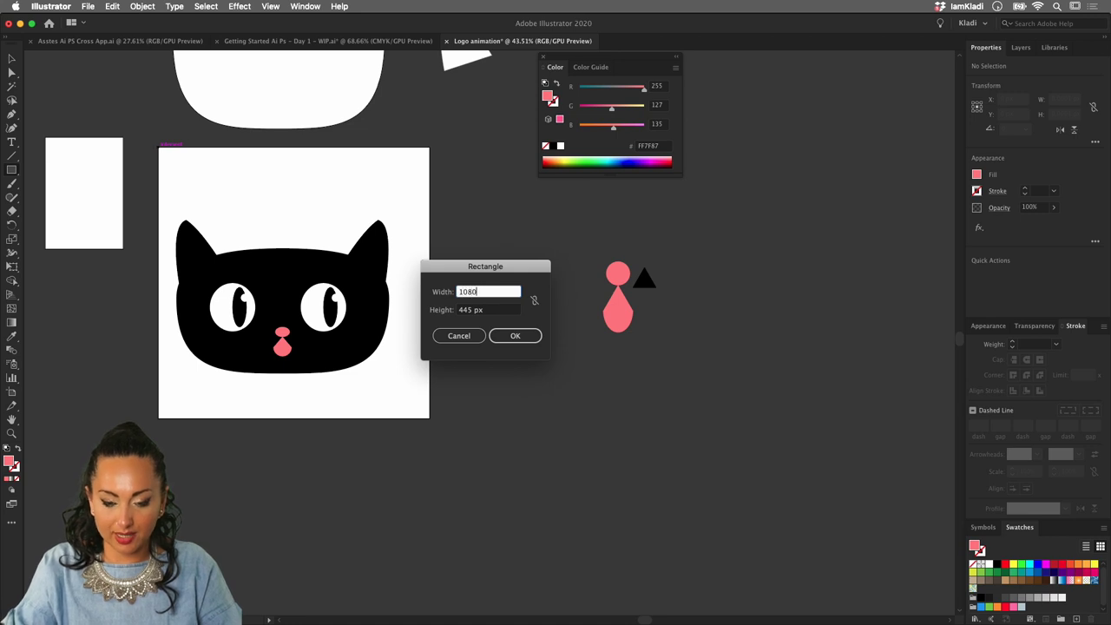
pyautogui.write('080')
pyautogui.click(465, 310)
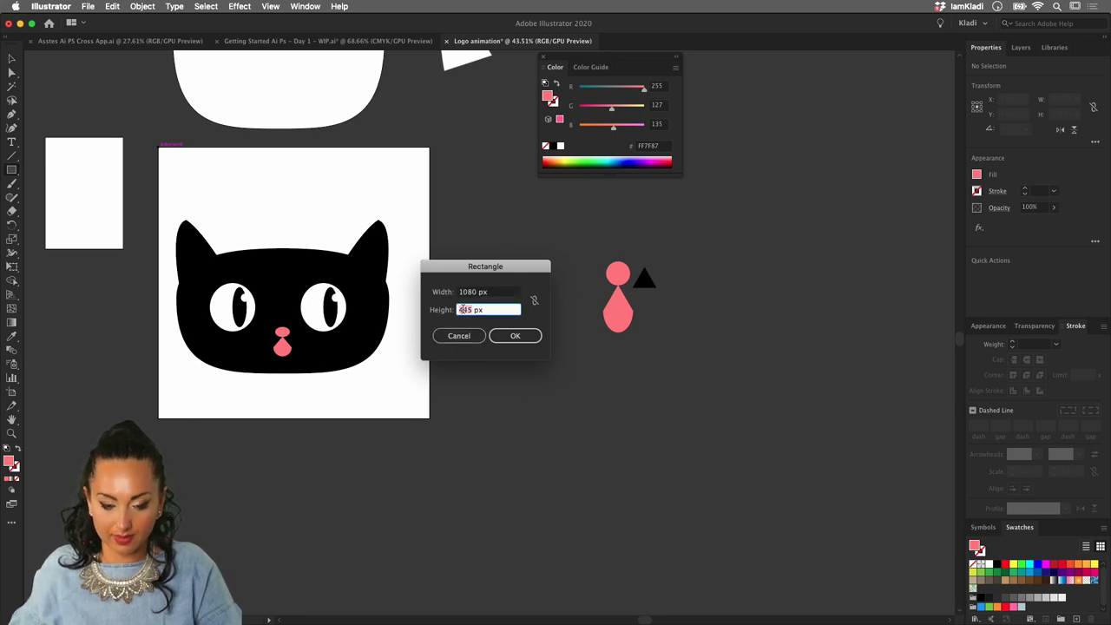
pyautogui.write('1080')
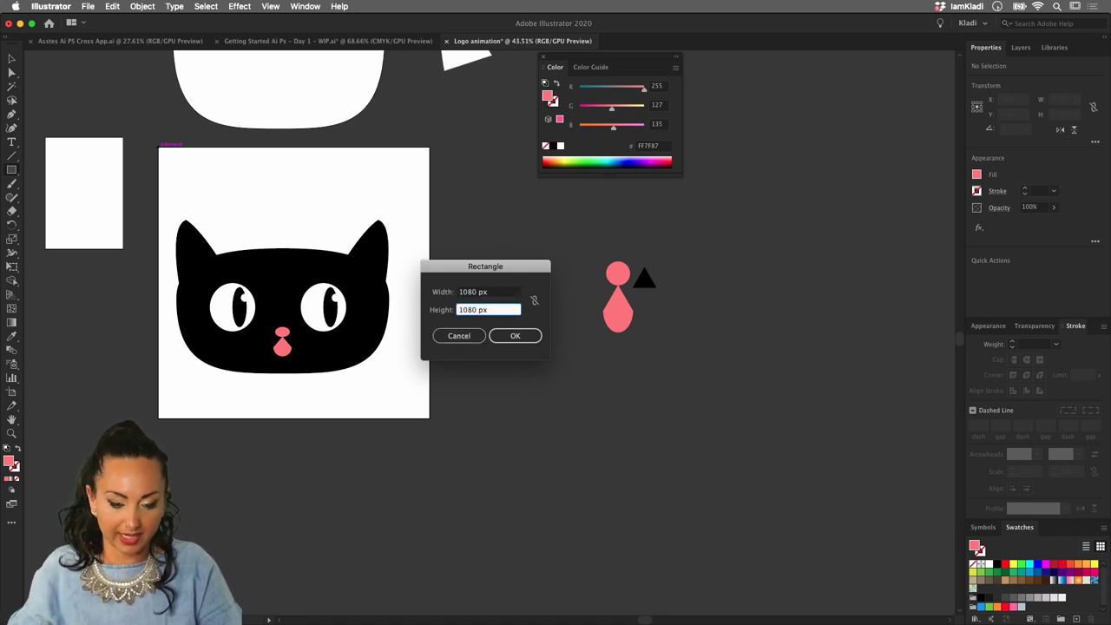
pyautogui.press('Return')
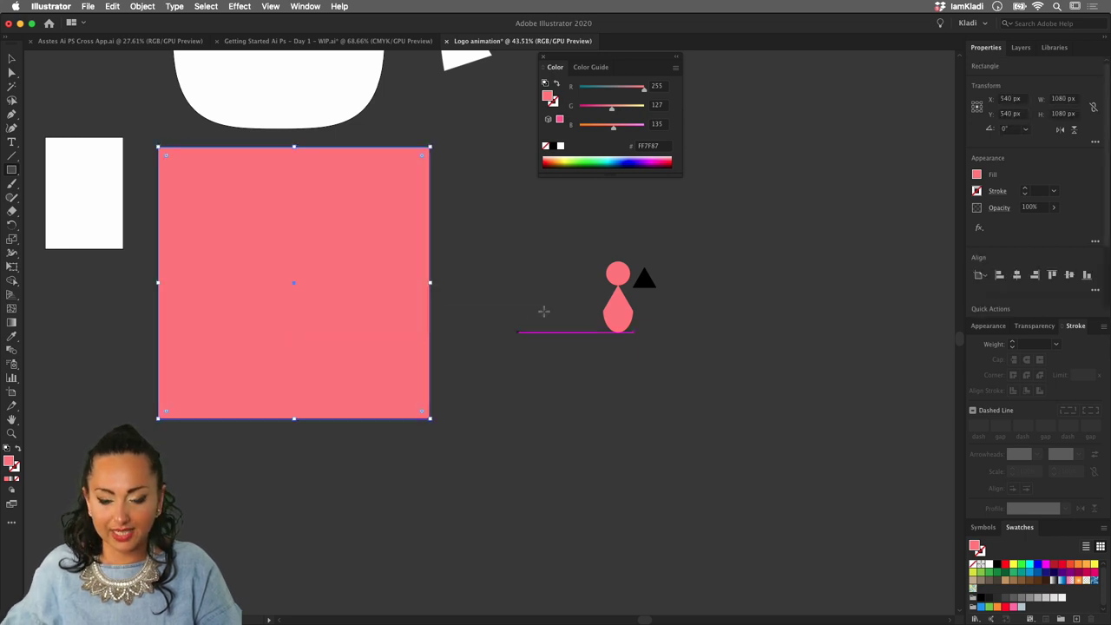
# - Fill the square with peach E7A28F and send it behind the cat head
pyautogui.click(675, 67)
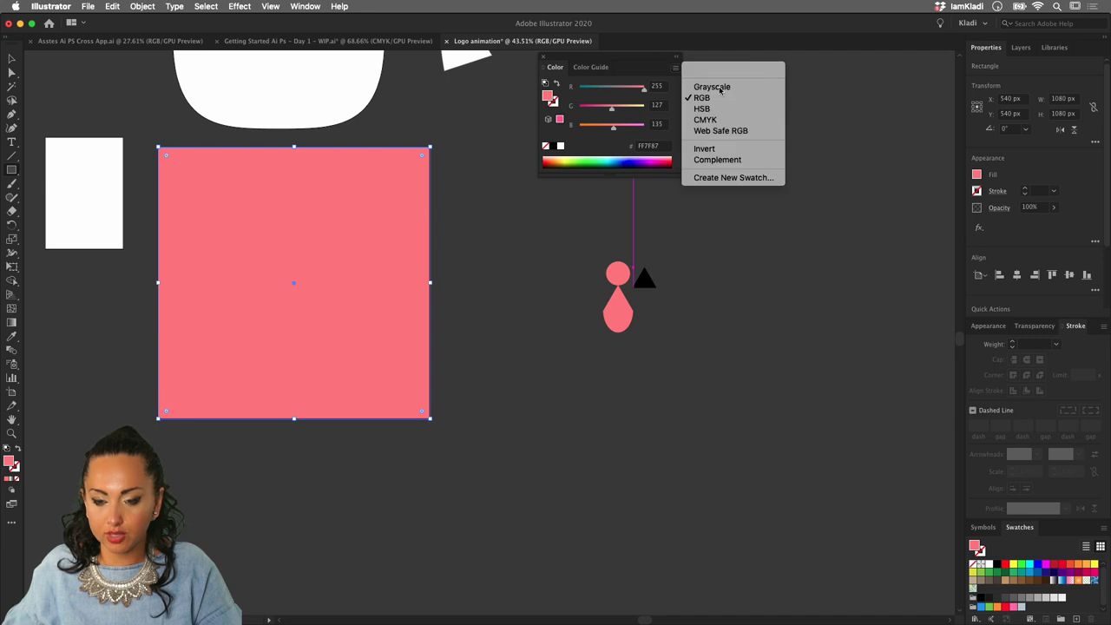
pyautogui.click(631, 91)
pyautogui.moveTo(645, 93); pyautogui.dragTo(614, 128)
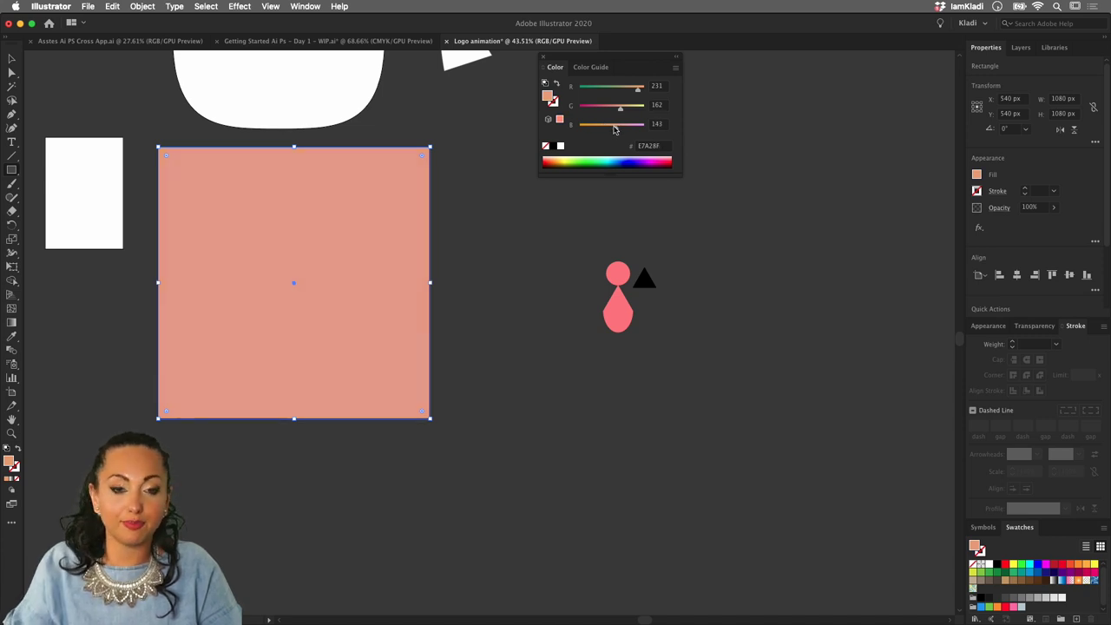
pyautogui.press('super+shift+bracketleft')
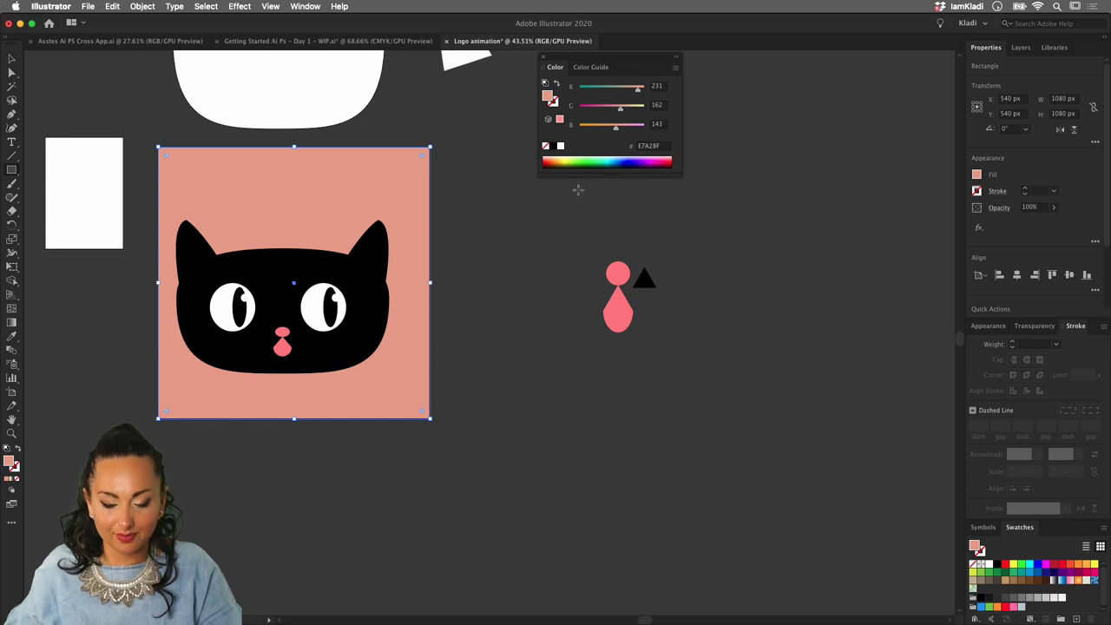
pyautogui.moveTo(504, 275); pyautogui.dragTo(564, 285)
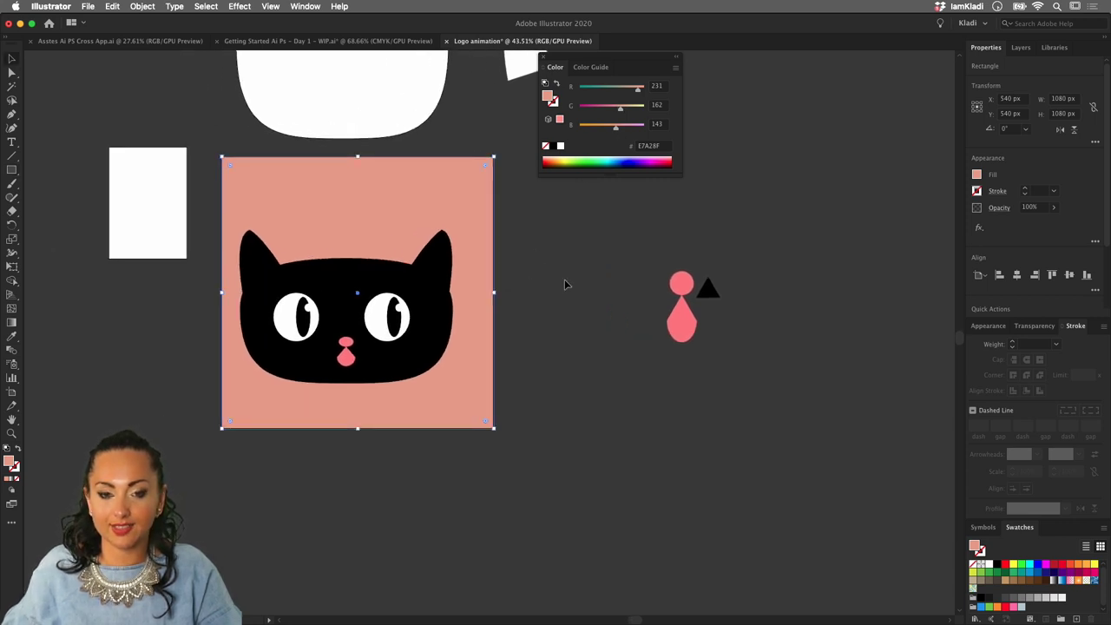
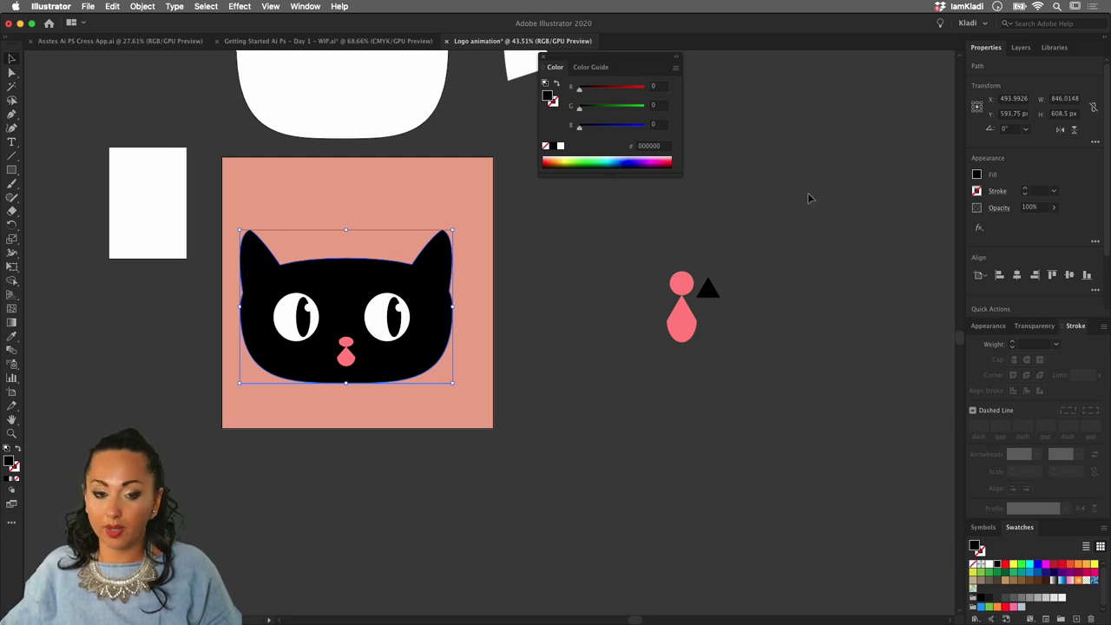
# - Create a new Creative Cloud library named 'Animation cat' from the Libraries panel
pyautogui.click(305, 6)
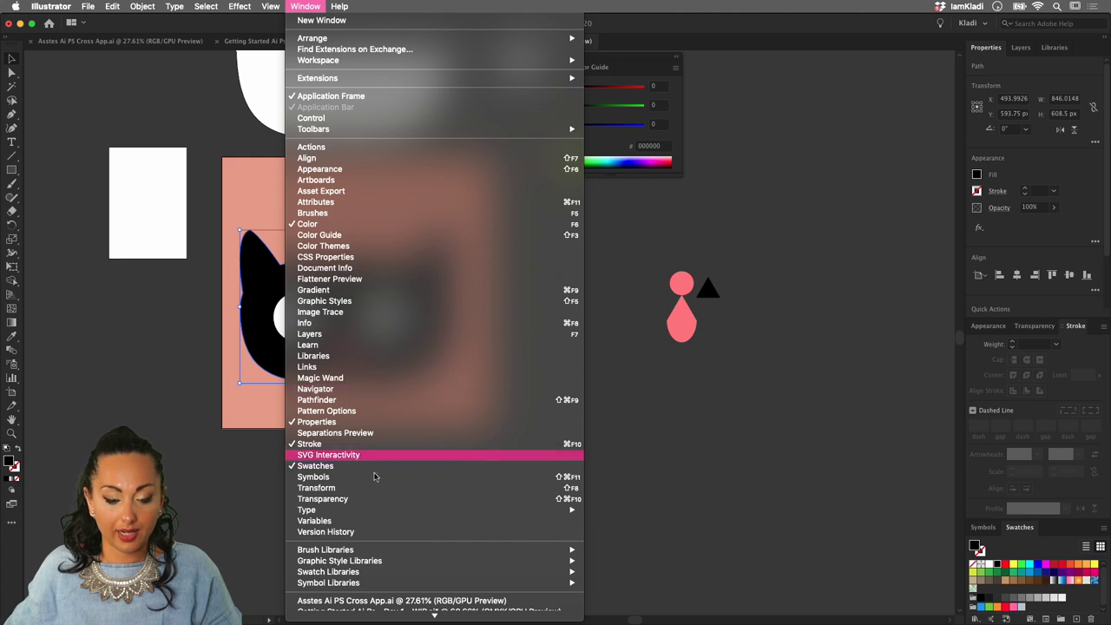
pyautogui.click(384, 355)
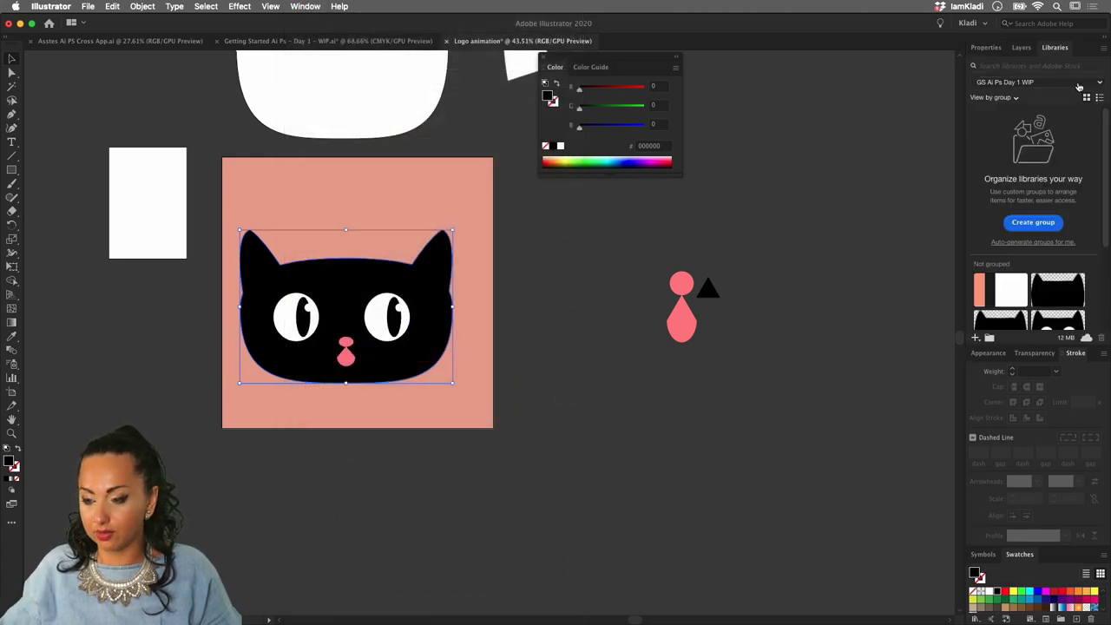
pyautogui.click(1101, 82)
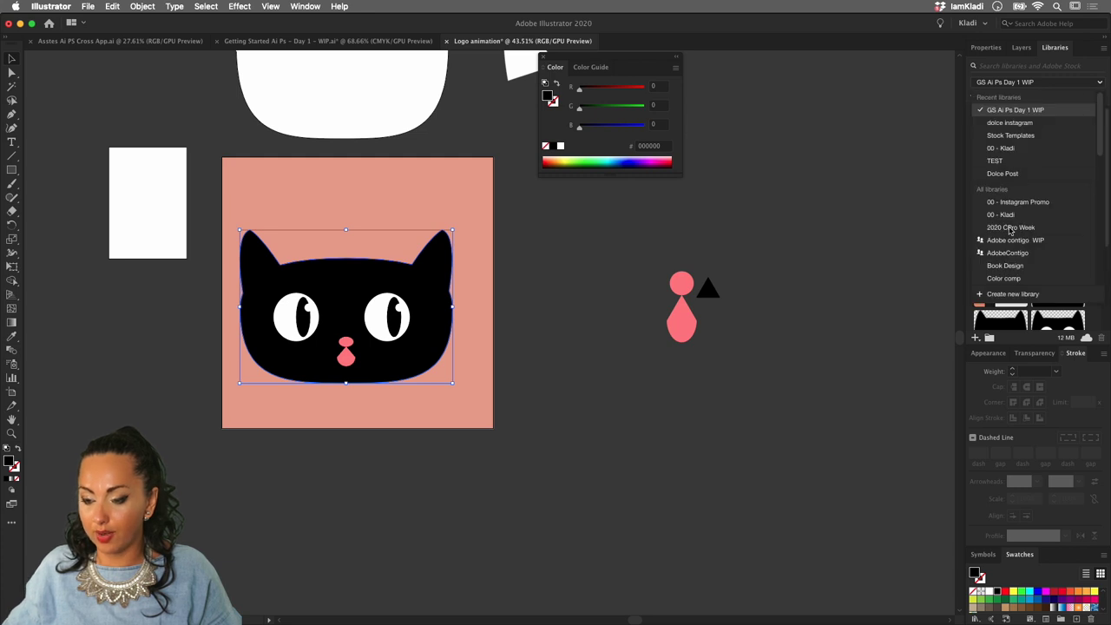
pyautogui.click(1012, 295)
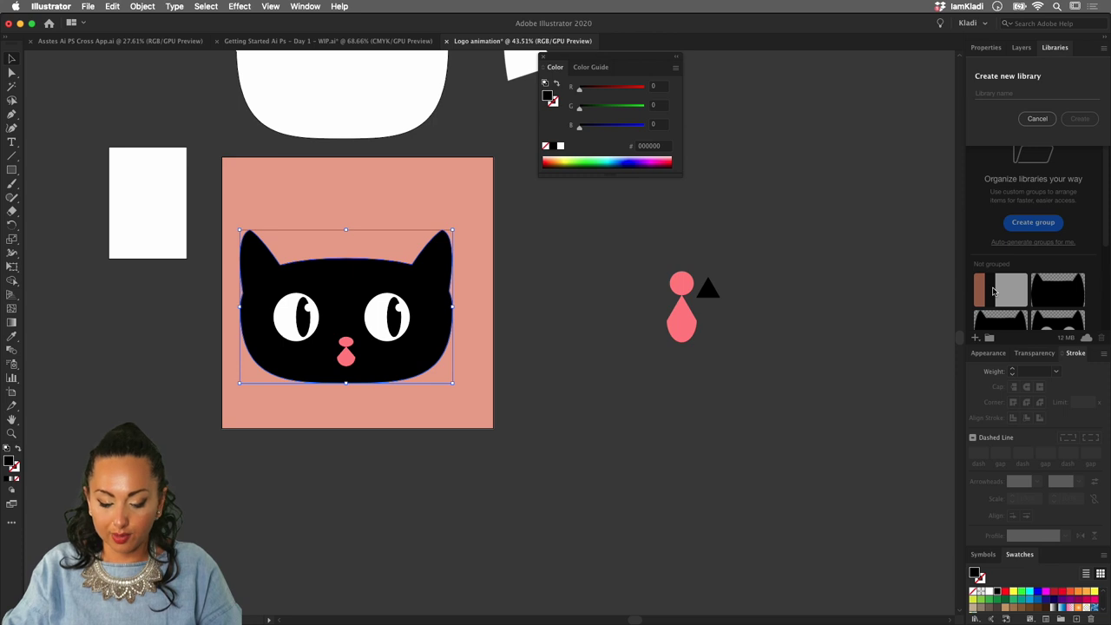
pyautogui.write('Animation cat')
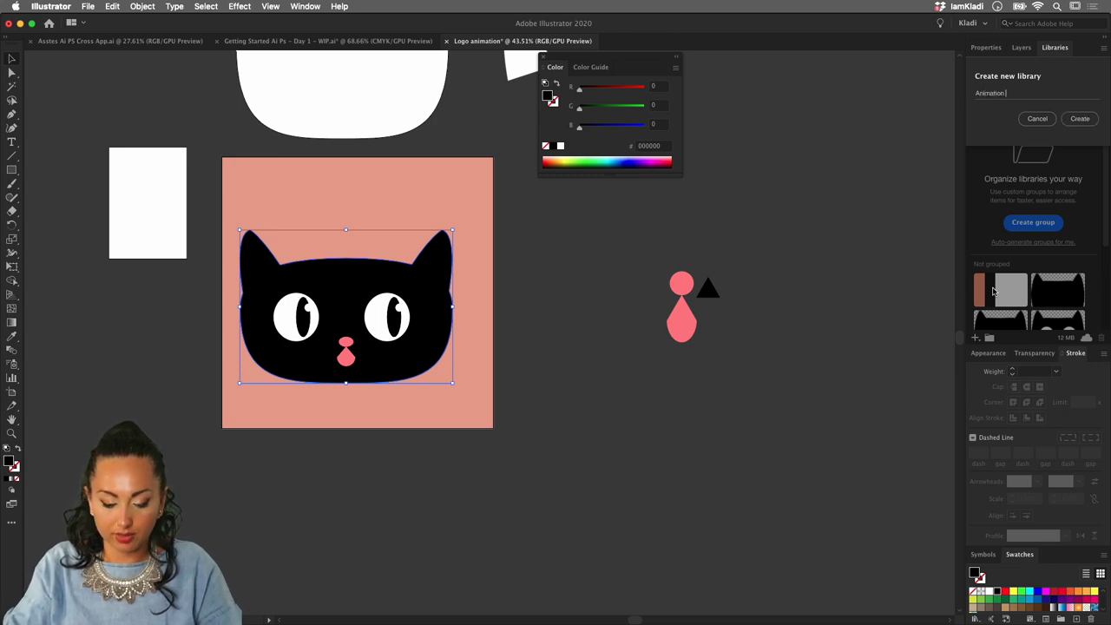
pyautogui.click(1079, 119)
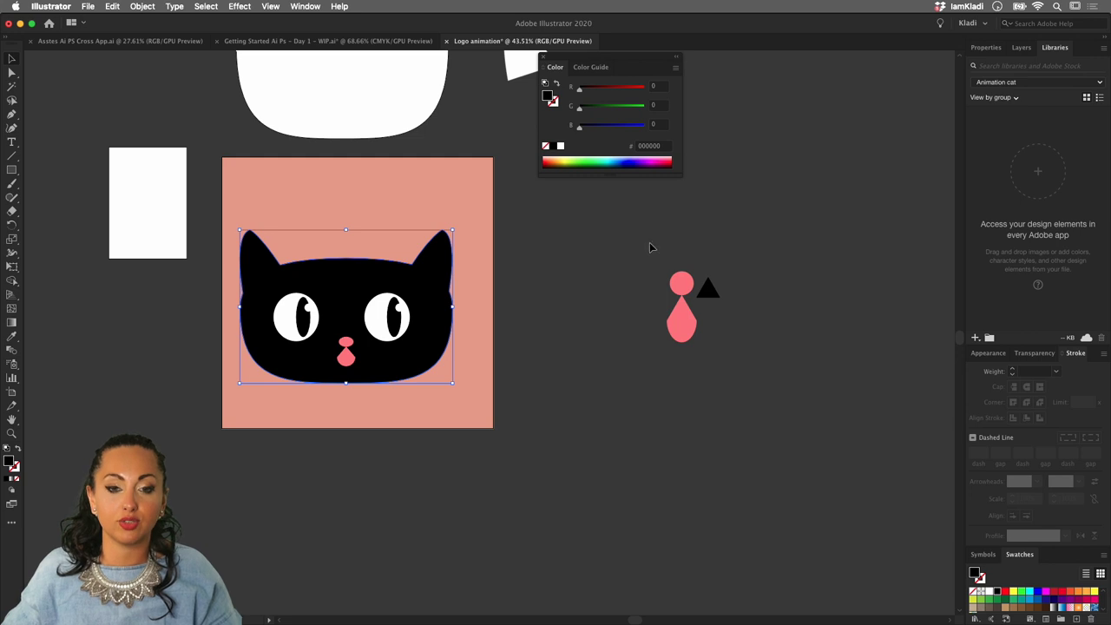
# - Save the pink square and cat colours as a new 'Cat animation' colour group
pyautogui.click(526, 328)
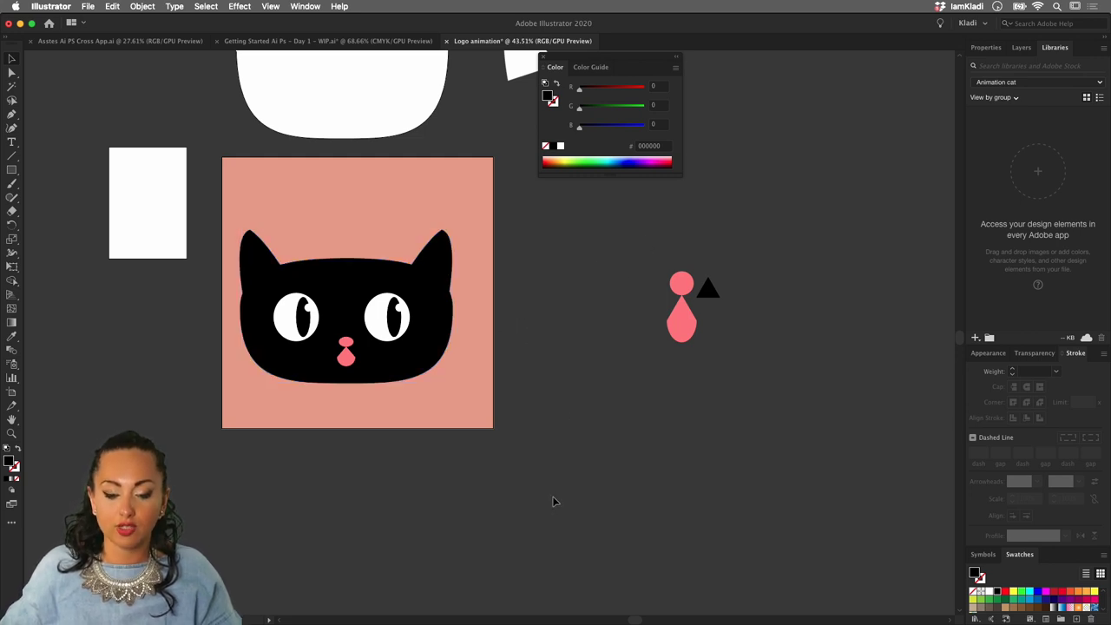
pyautogui.click(233, 171)
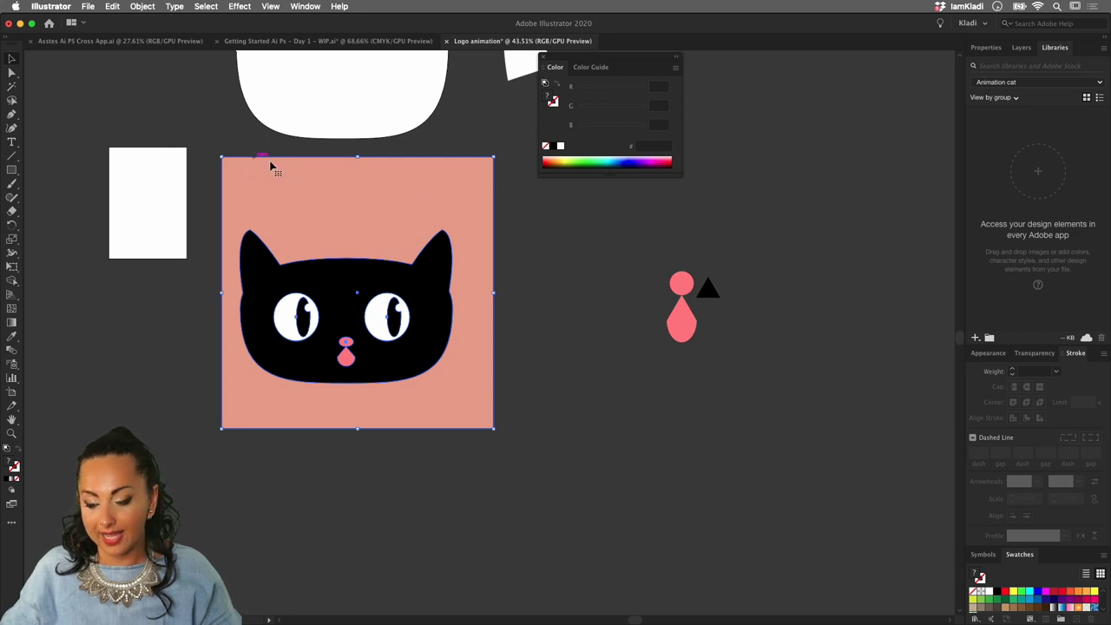
pyautogui.moveTo(1022, 556); pyautogui.dragTo(523, 276)
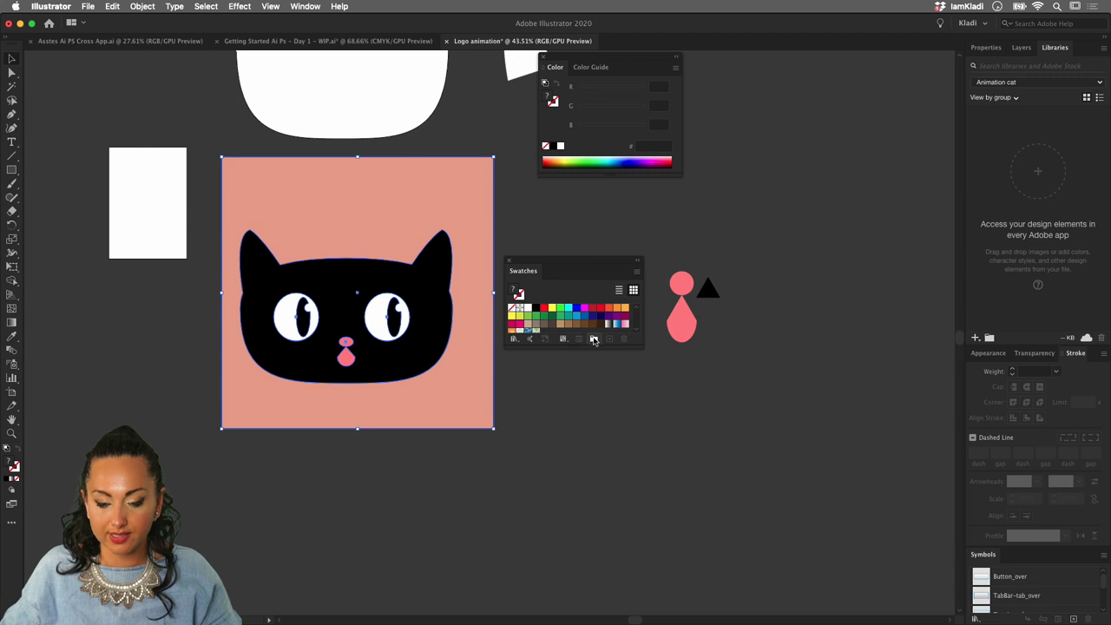
pyautogui.click(594, 339)
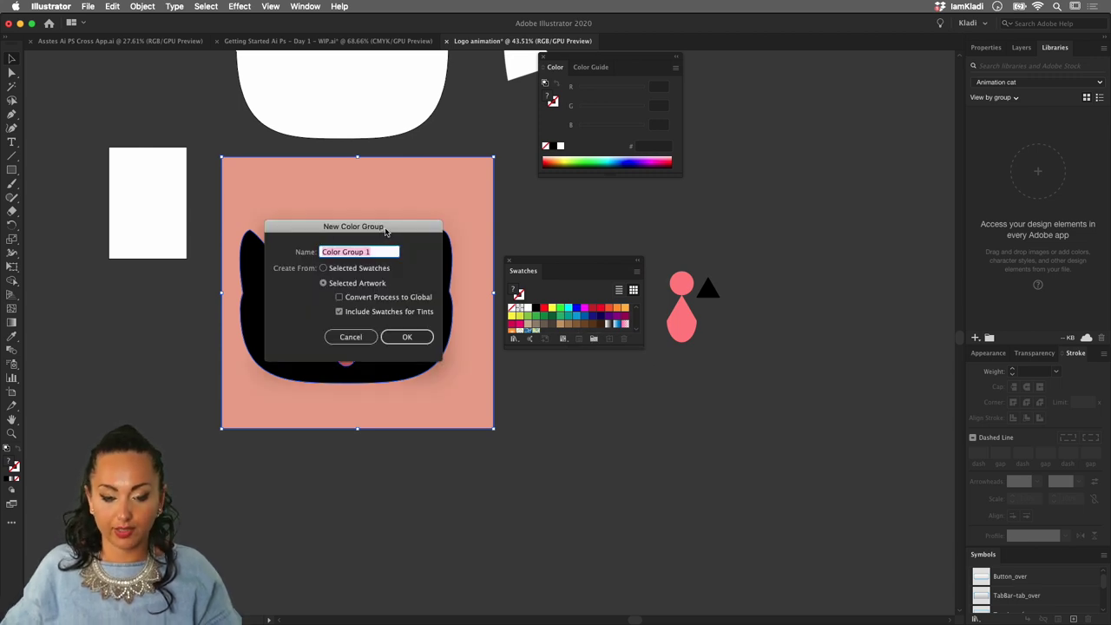
pyautogui.write('Cat animation')
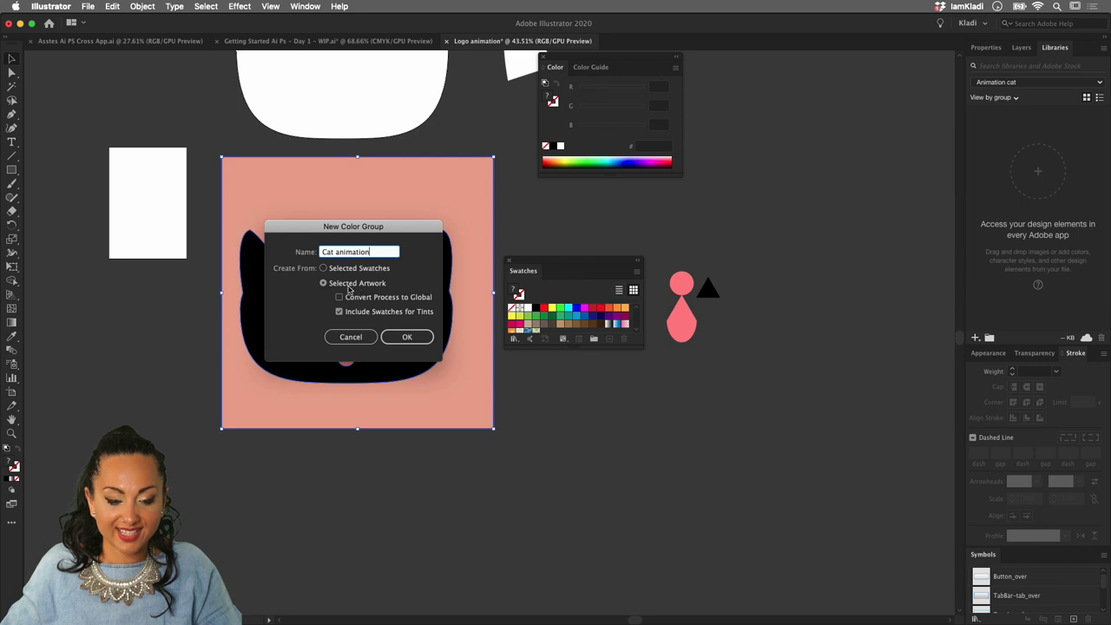
pyautogui.moveTo(353, 235); pyautogui.dragTo(498, 238)
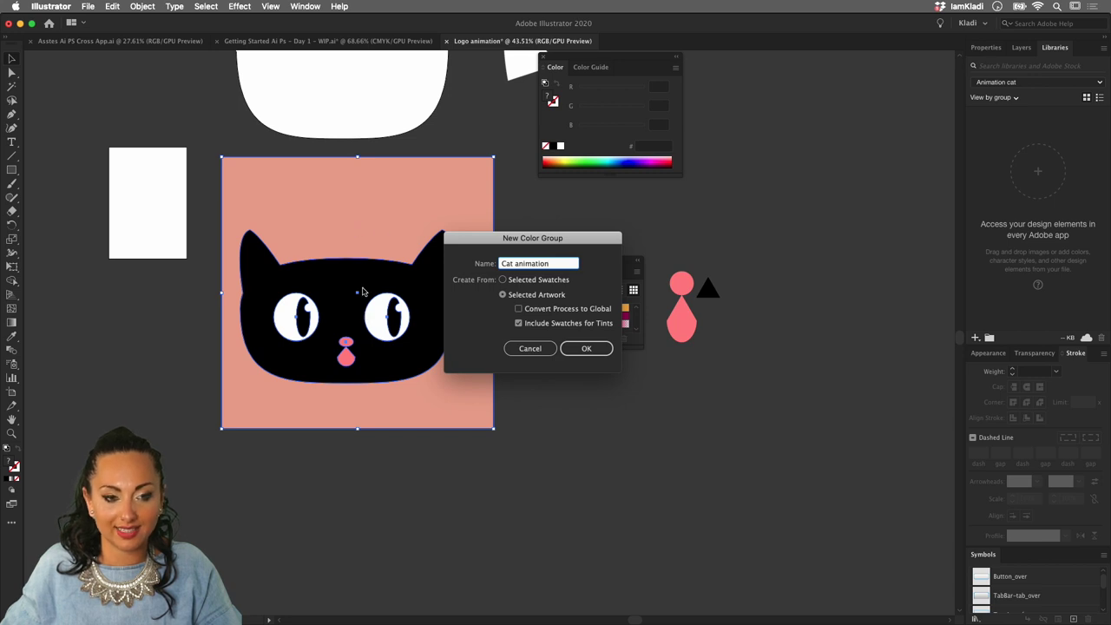
pyautogui.click(579, 348)
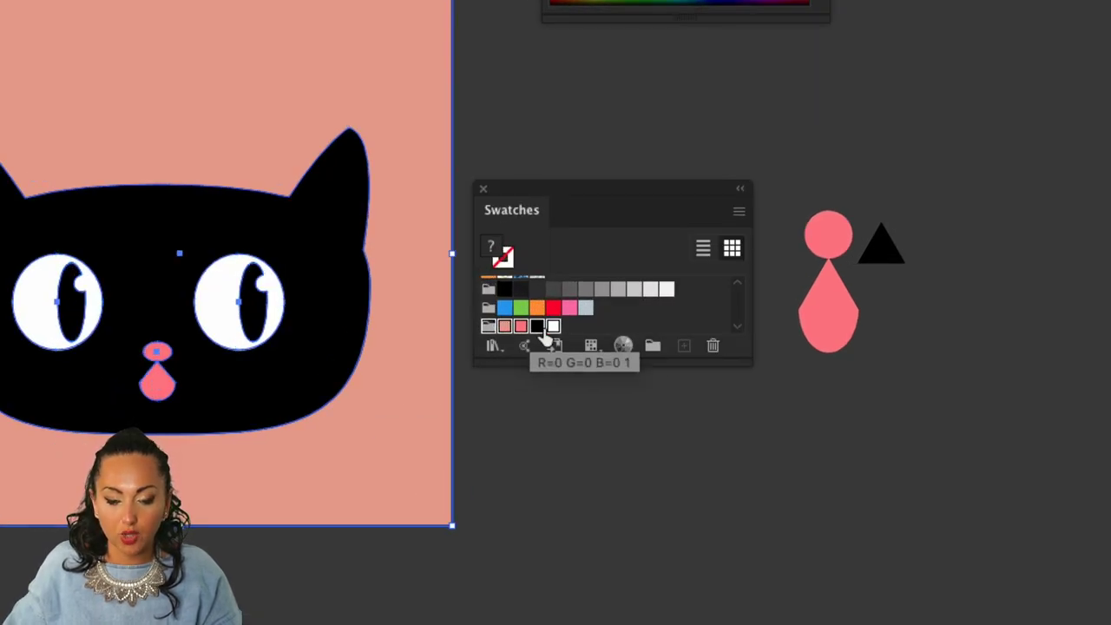
# - Return to the Selection tool and view the Cat animation colours in the library
pyautogui.press('a')
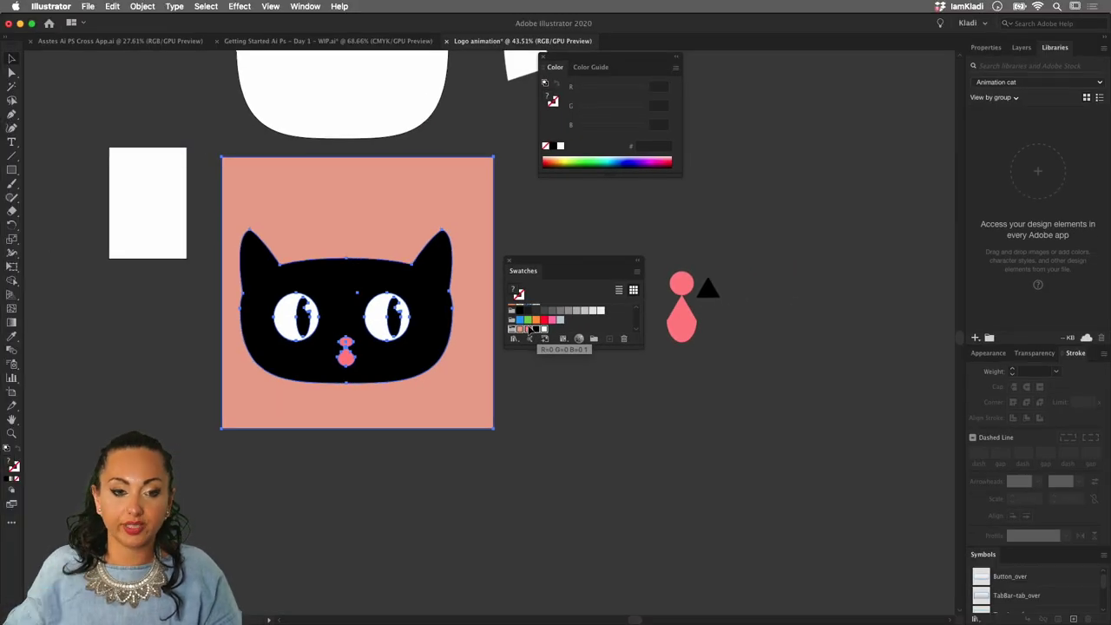
pyautogui.press('v')
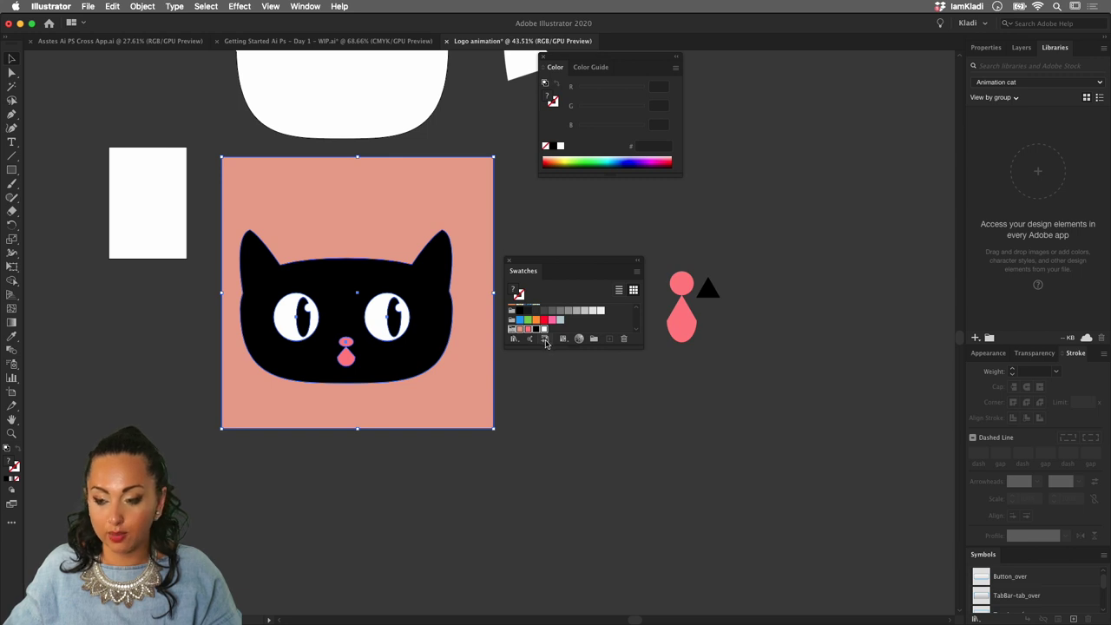
pyautogui.click(545, 340)
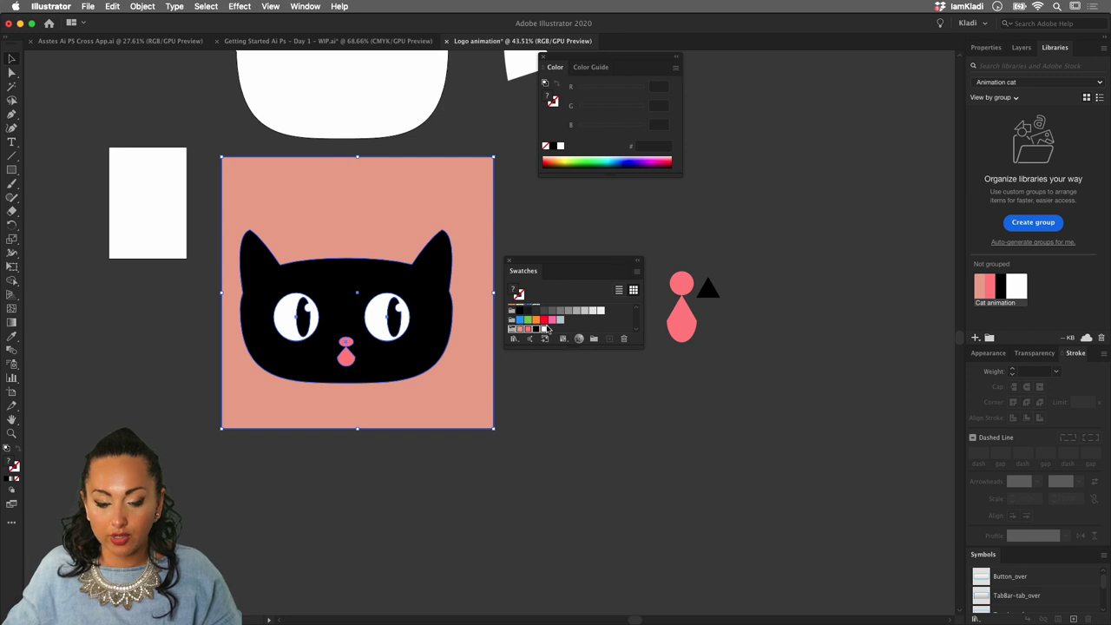
# - Inspect the swatch options and the black cat head's fill and stroke colours
pyautogui.click(638, 272)
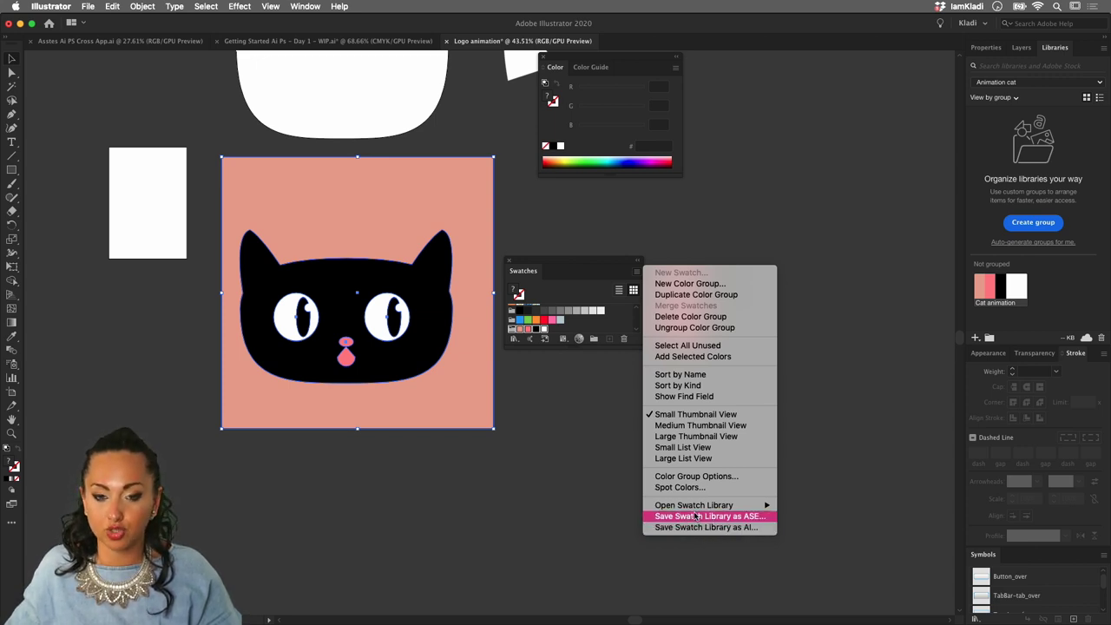
pyautogui.moveTo(695, 505)
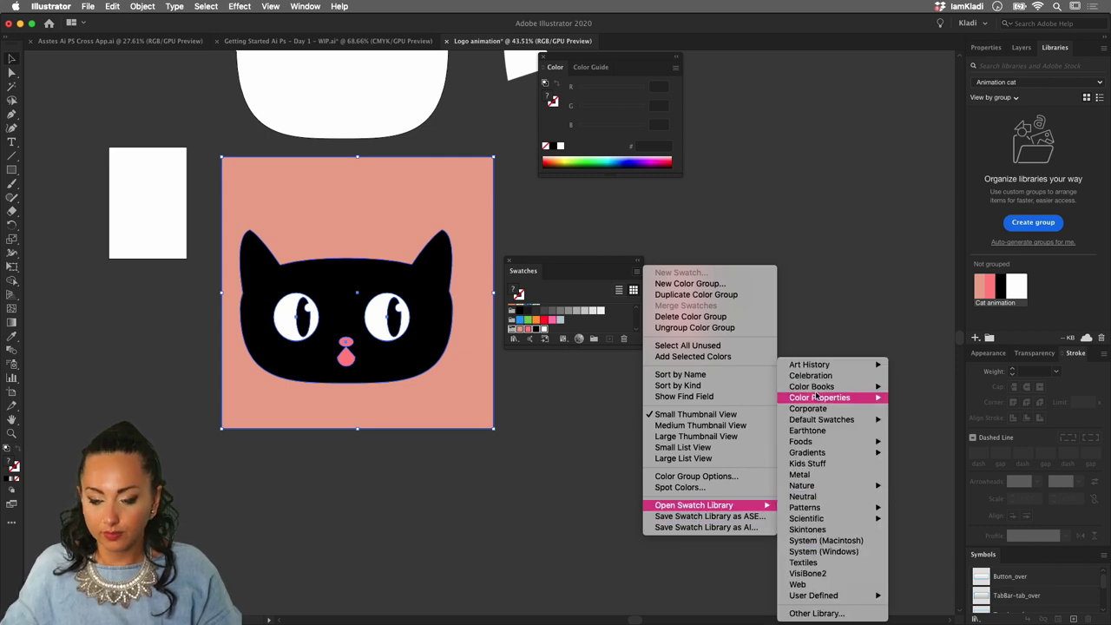
pyautogui.click(845, 302)
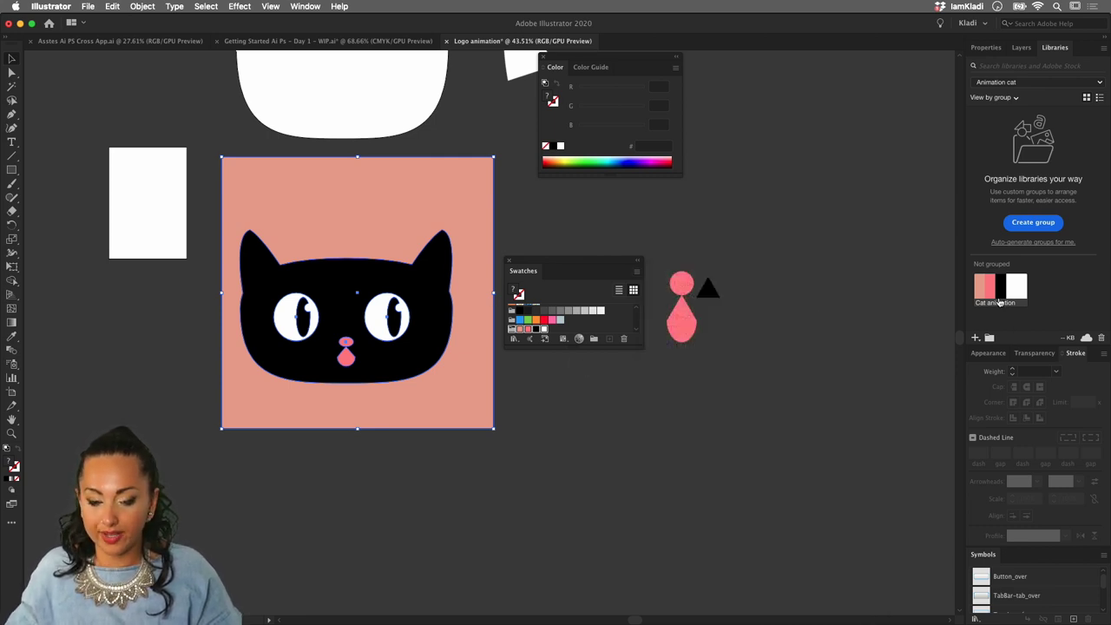
pyautogui.click(560, 360)
pyautogui.click(427, 278)
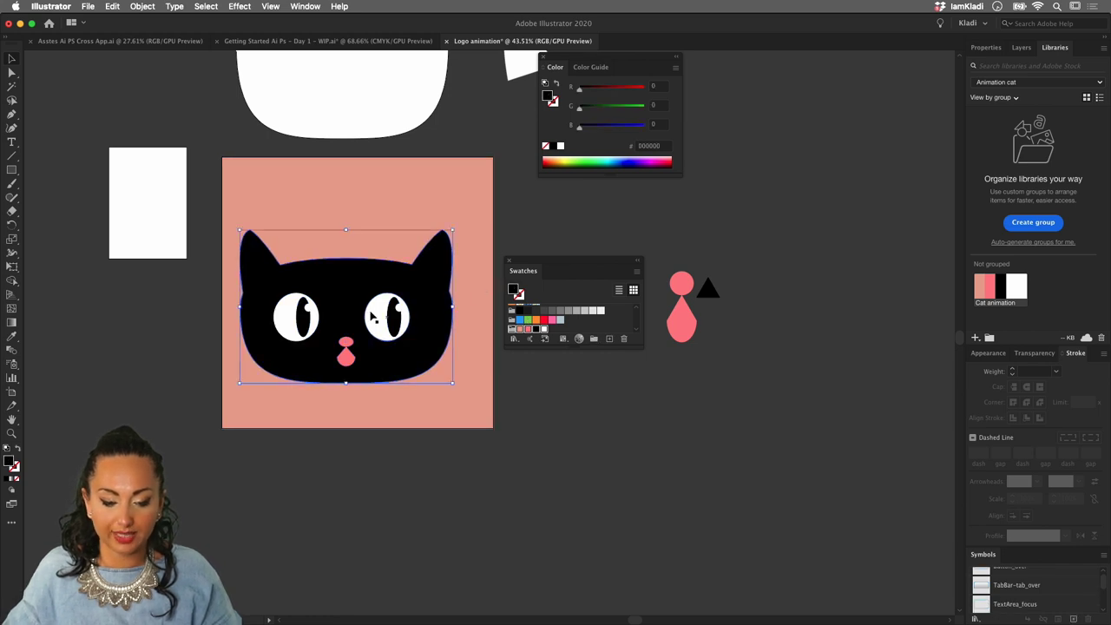
pyautogui.press('x')
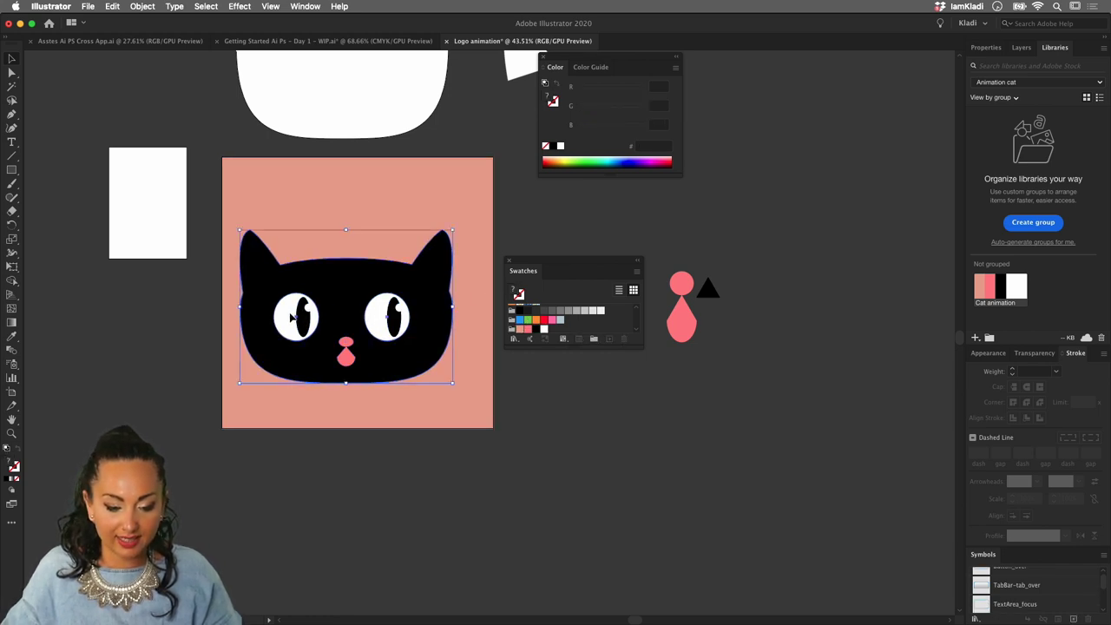
pyautogui.press('x')
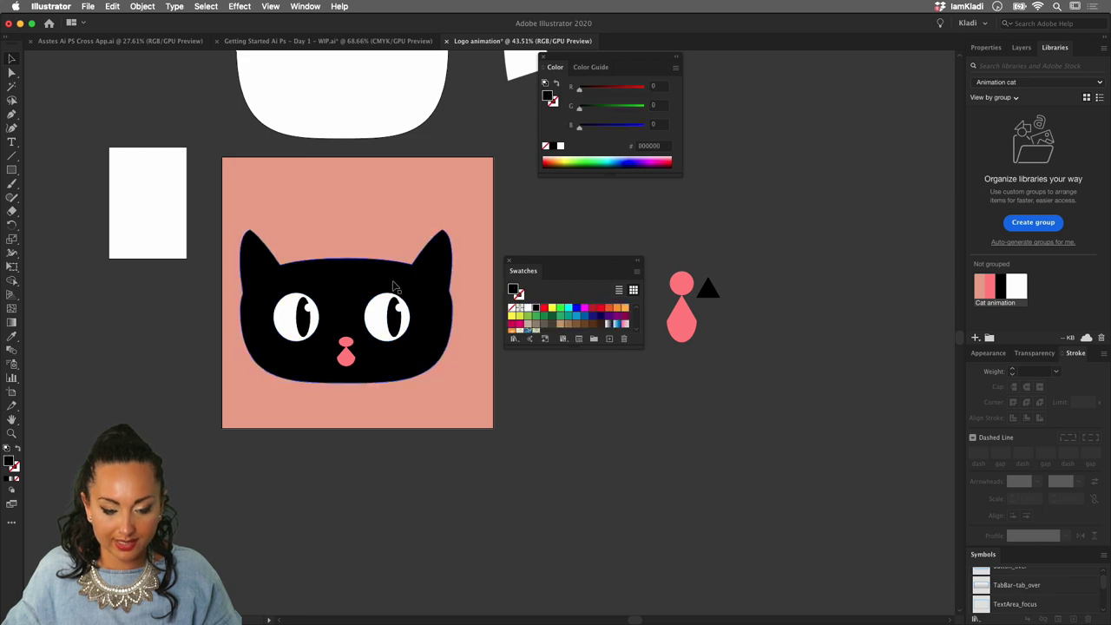
# - Send the left eye's pupil backward behind its white eye
pyautogui.click(384, 305)
pyautogui.keyDown('shift'); pyautogui.click(284, 318); pyautogui.keyUp('shift')
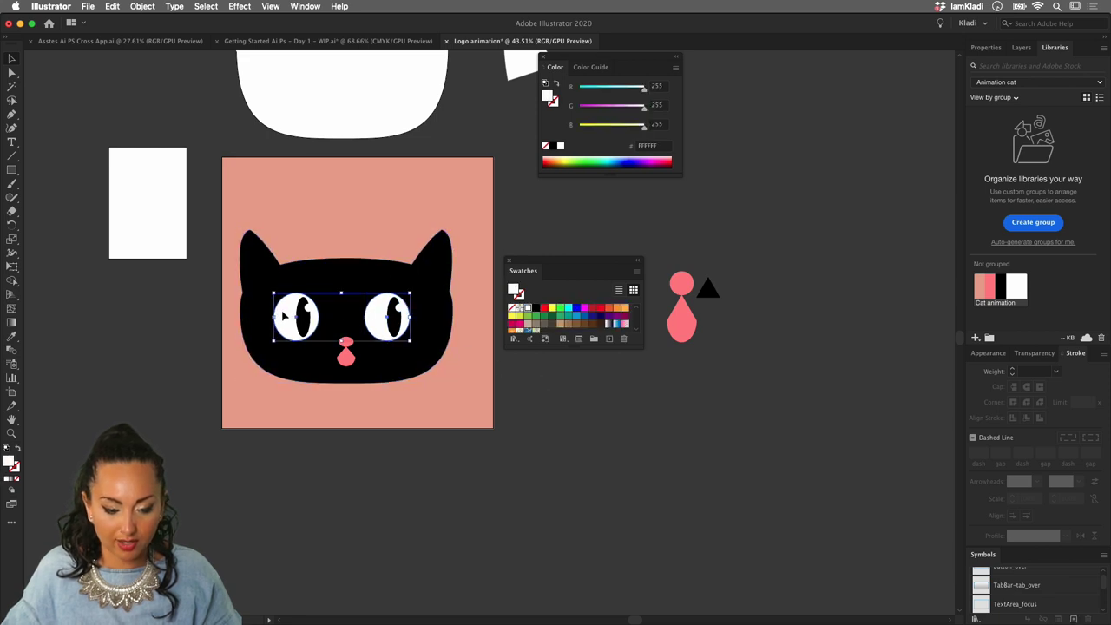
pyautogui.click(292, 320)
pyautogui.press('Delete')
pyautogui.click(292, 316)
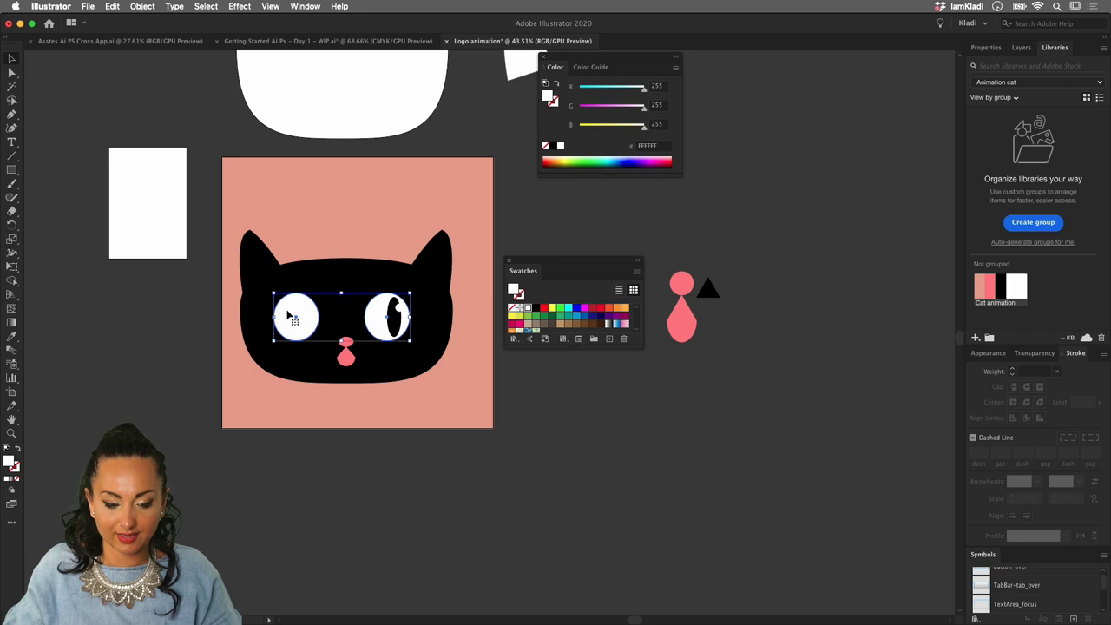
# - Centre the cat head's parts horizontally and switch the artwork to Outline view
pyautogui.click(395, 282)
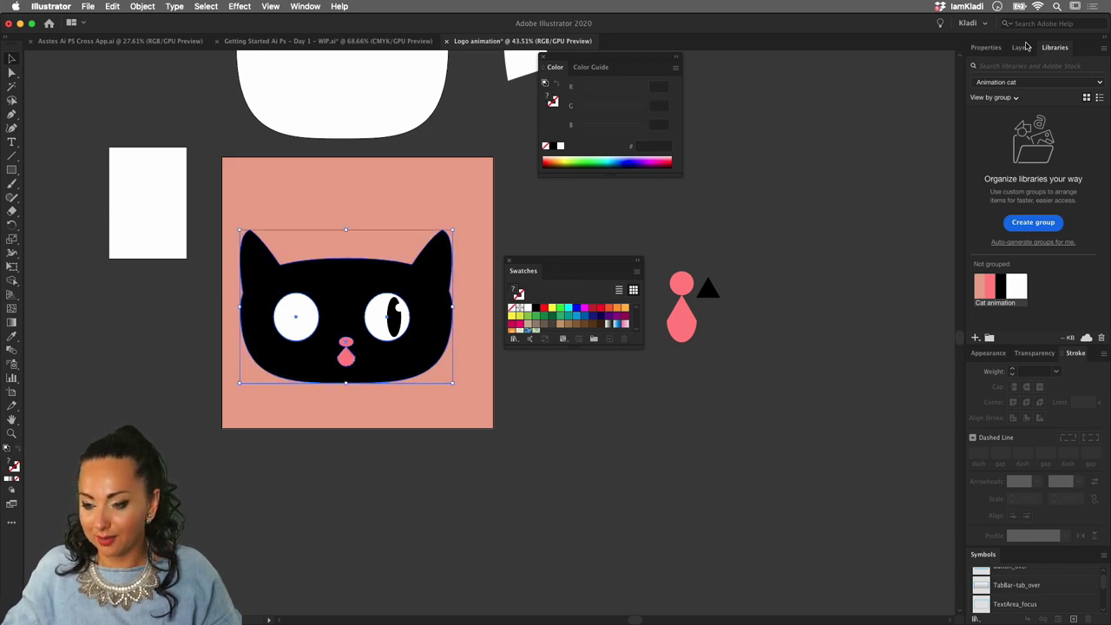
pyautogui.click(986, 47)
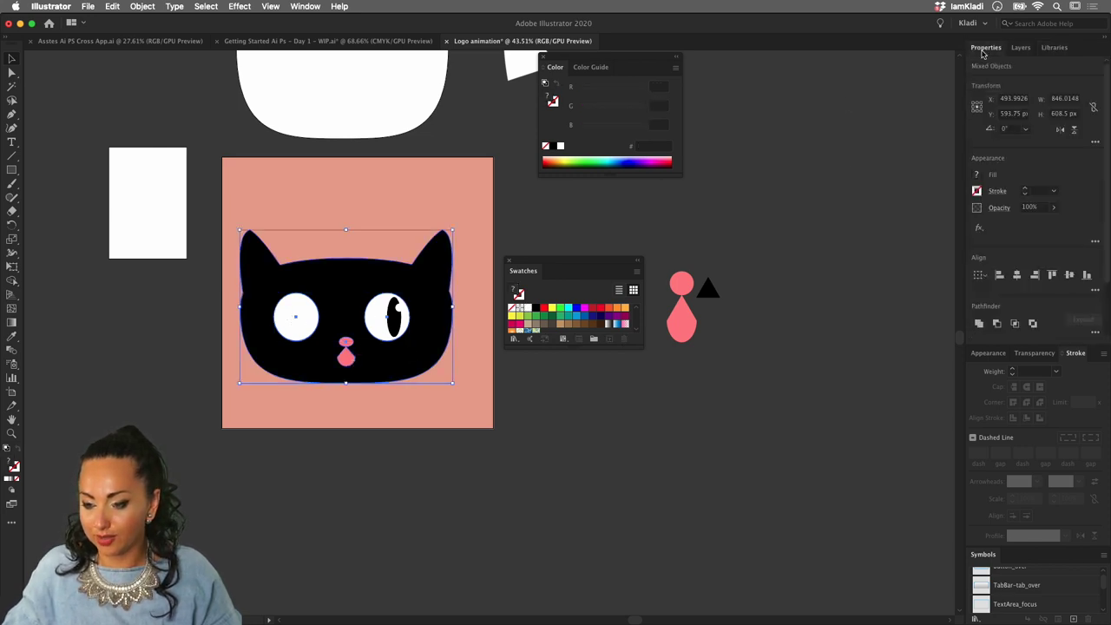
pyautogui.click(1015, 277)
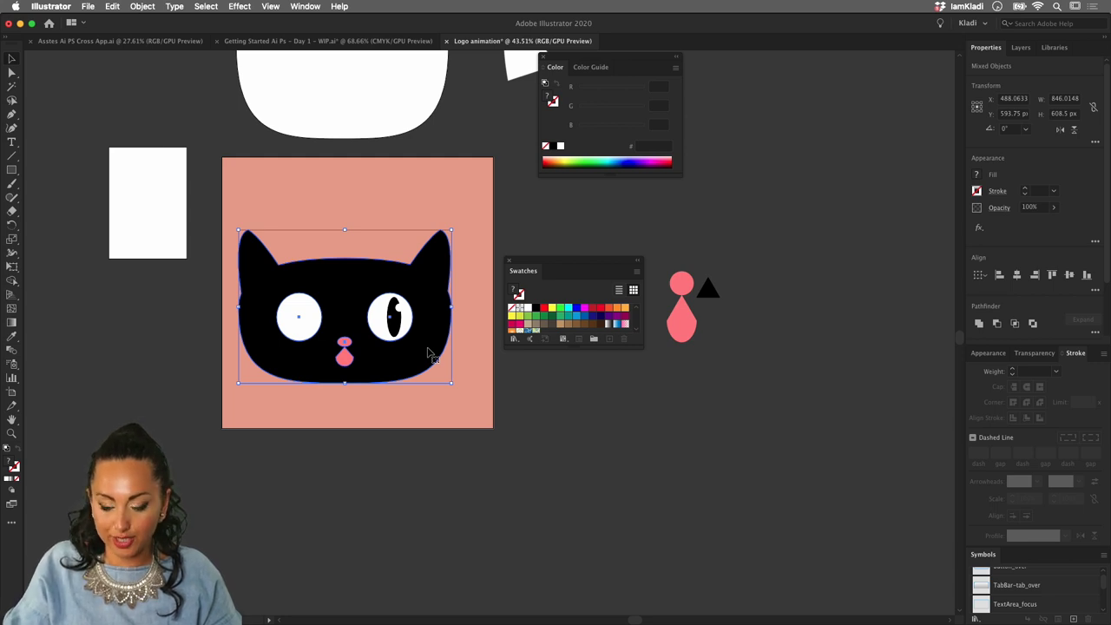
pyautogui.press('a')
pyautogui.press('/')
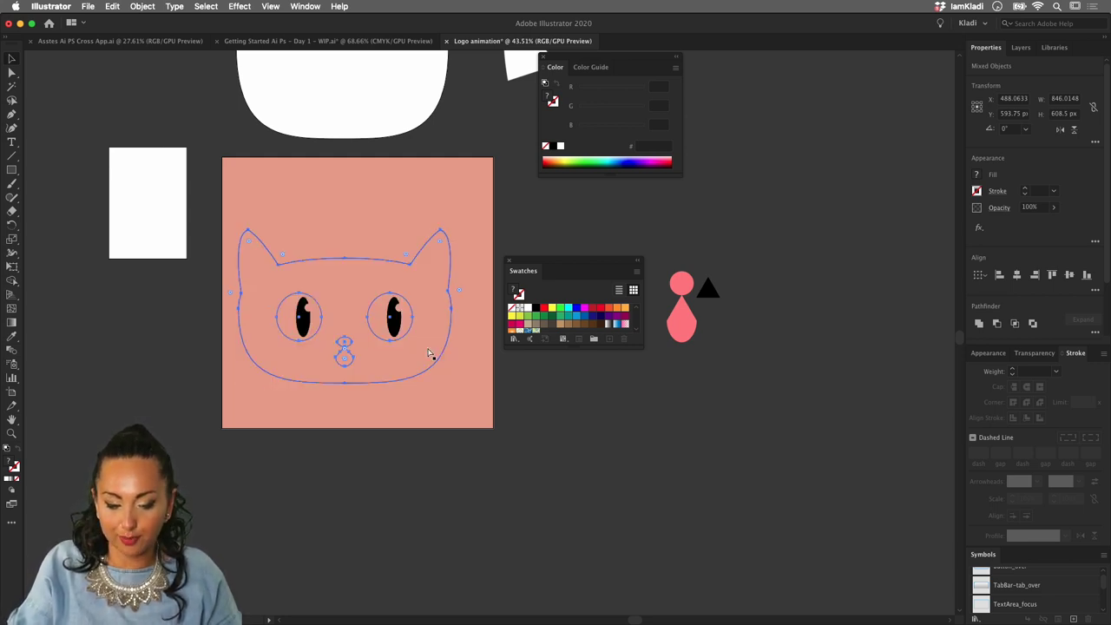
# - Move the pink background square down and left to uncover the cat, keeping the head in place
pyautogui.press('v')
pyautogui.click(480, 401)
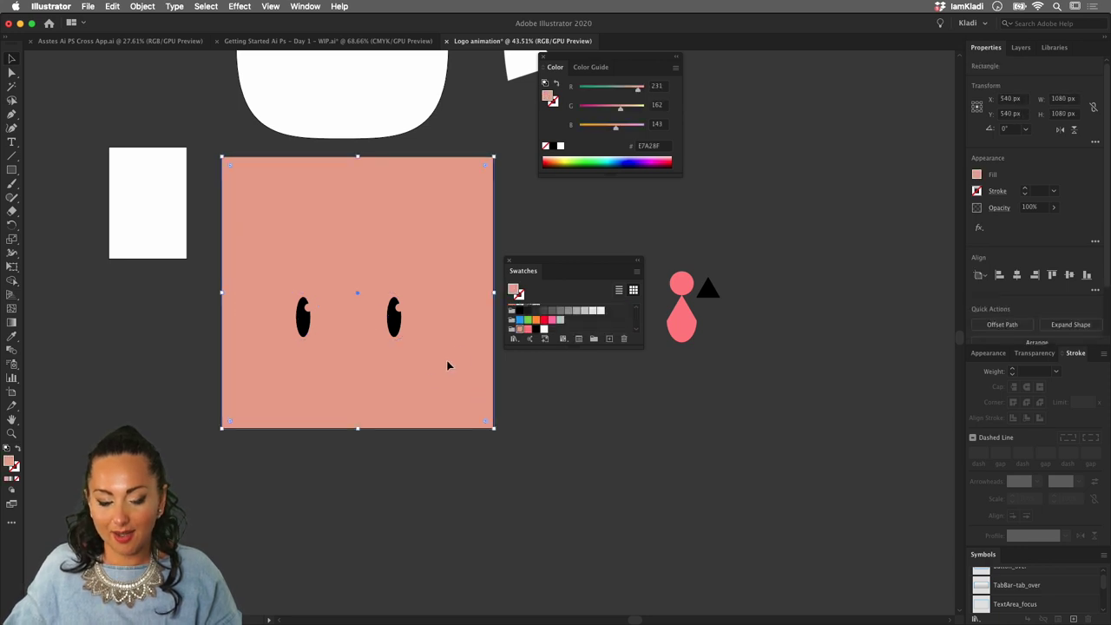
pyautogui.moveTo(446, 365); pyautogui.dragTo(240, 474)
pyautogui.press('Delete')
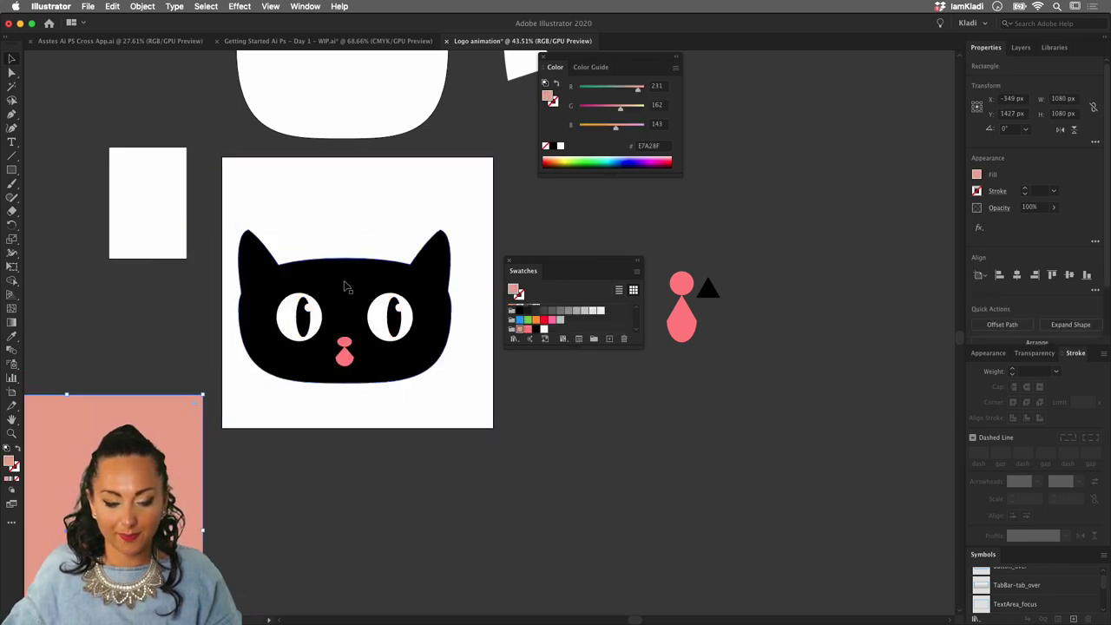
pyautogui.click(363, 295)
pyautogui.moveTo(365, 295); pyautogui.dragTo(371, 271)
pyautogui.hotkey('ctrl', 'z')
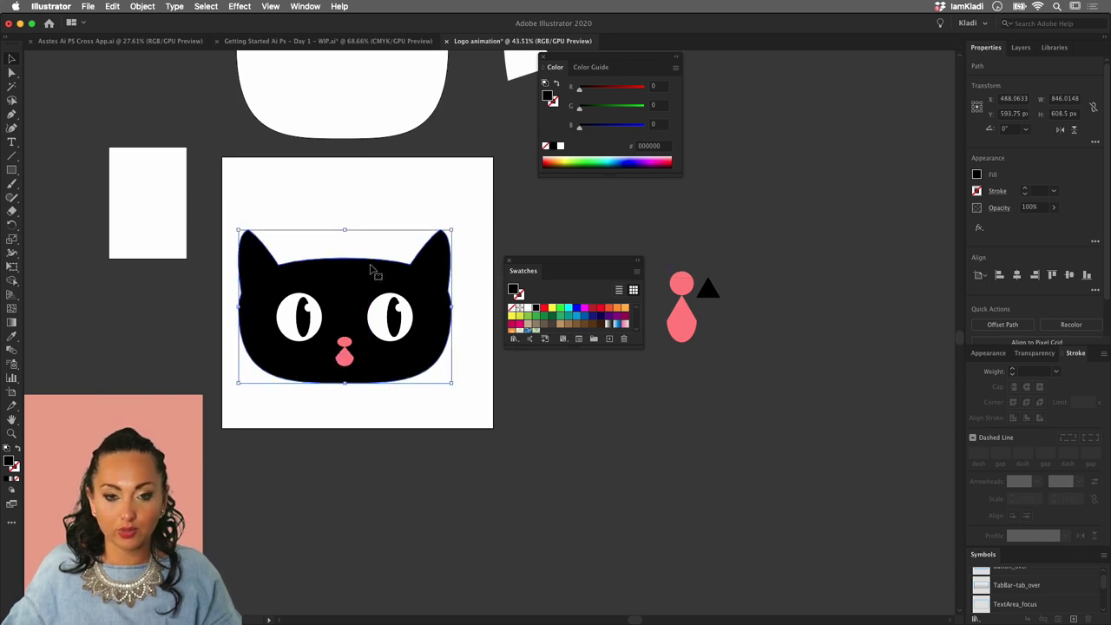
# - Drag the cat head, eyes and nose into the Animation cat library as one artwork
pyautogui.keyDown('shift'); pyautogui.click(296, 323); pyautogui.keyUp('shift')
pyautogui.keyDown('shift'); pyautogui.click(390, 321); pyautogui.keyUp('shift')
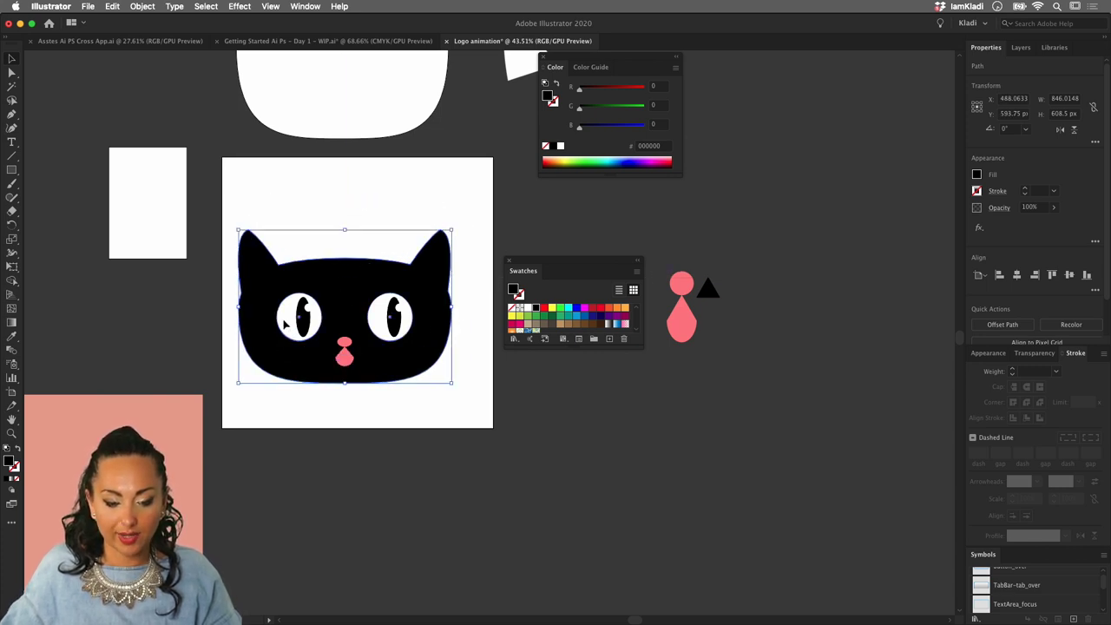
pyautogui.keyDown('shift'); pyautogui.click(345, 346); pyautogui.keyUp('shift')
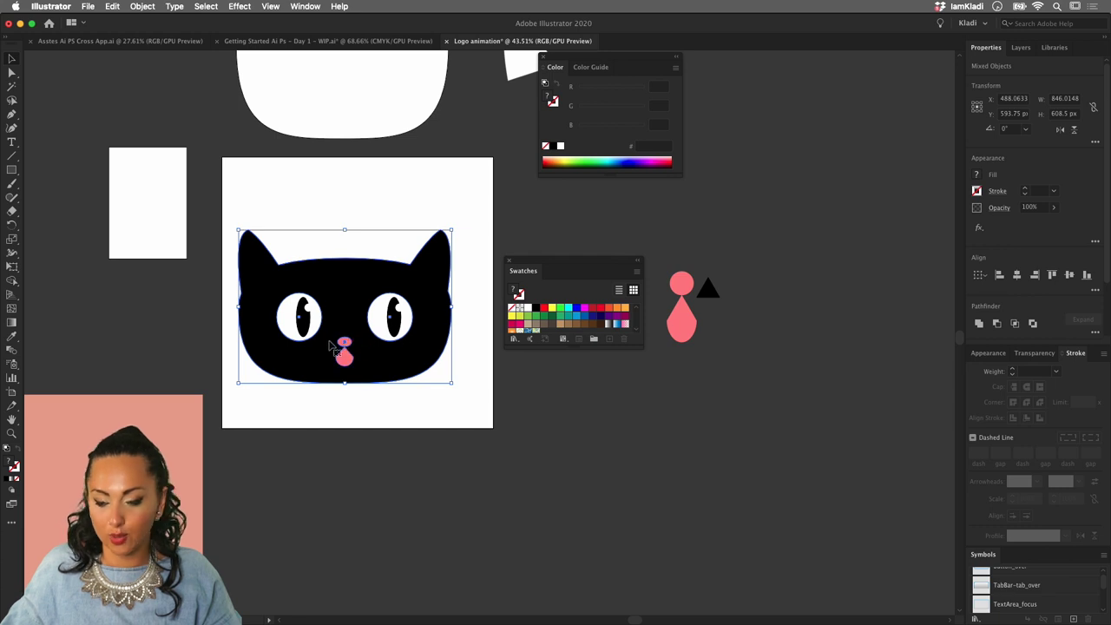
pyautogui.click(1055, 47)
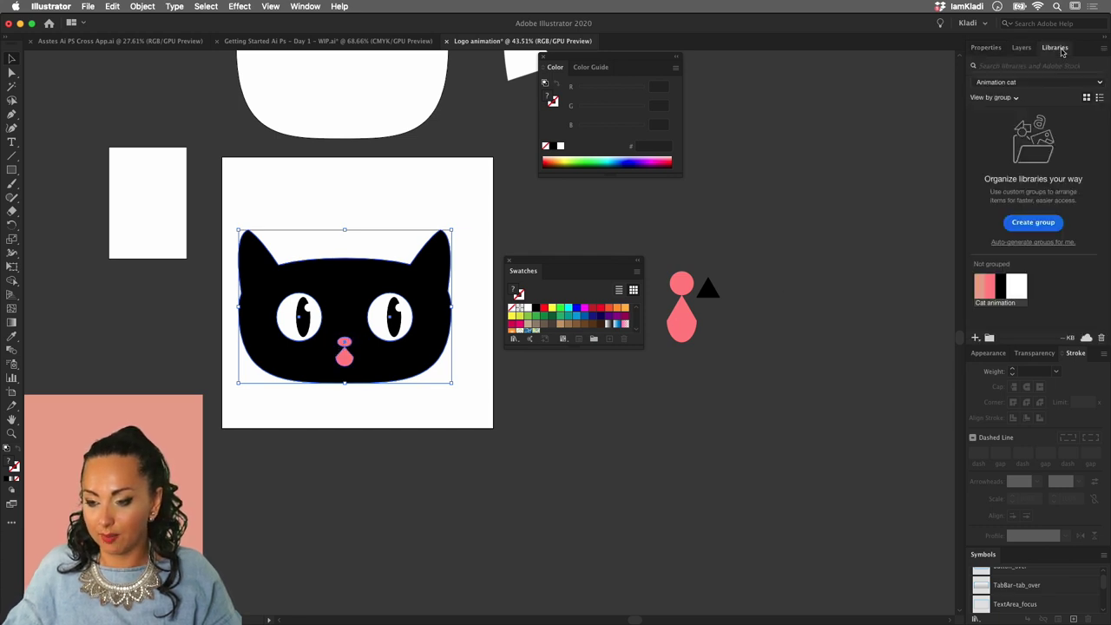
pyautogui.rightClick(423, 365)
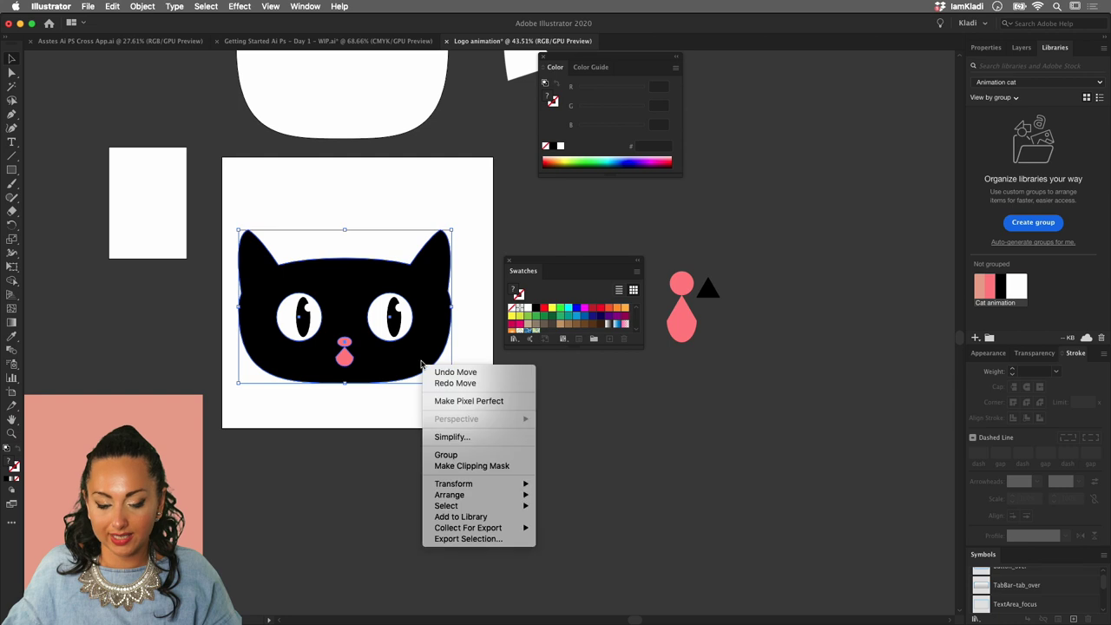
pyautogui.moveTo(491, 496)
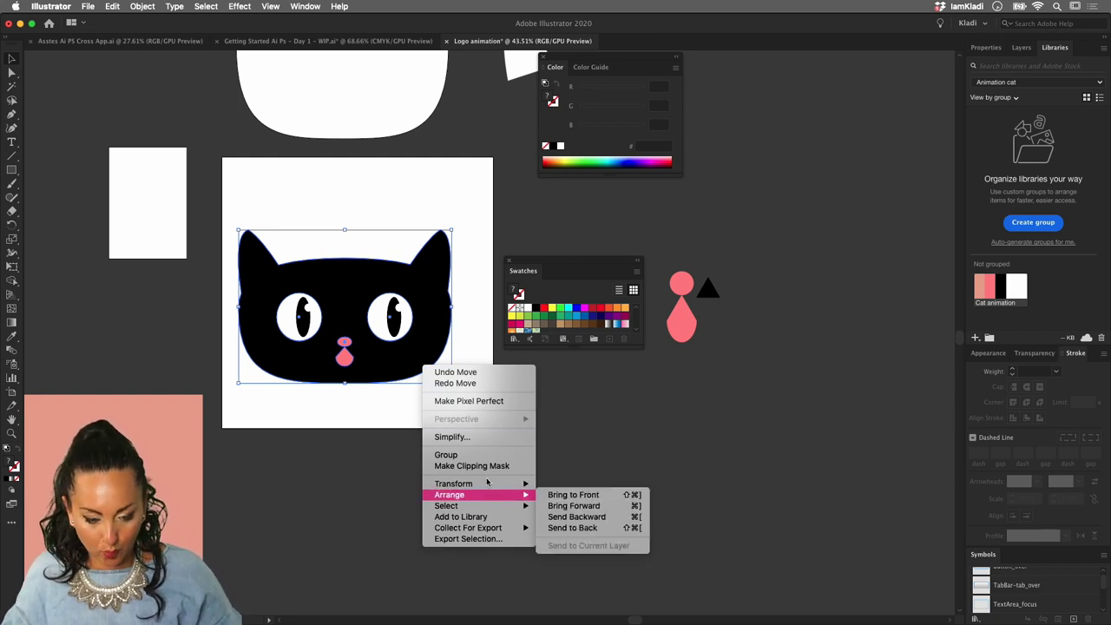
pyautogui.click(397, 363)
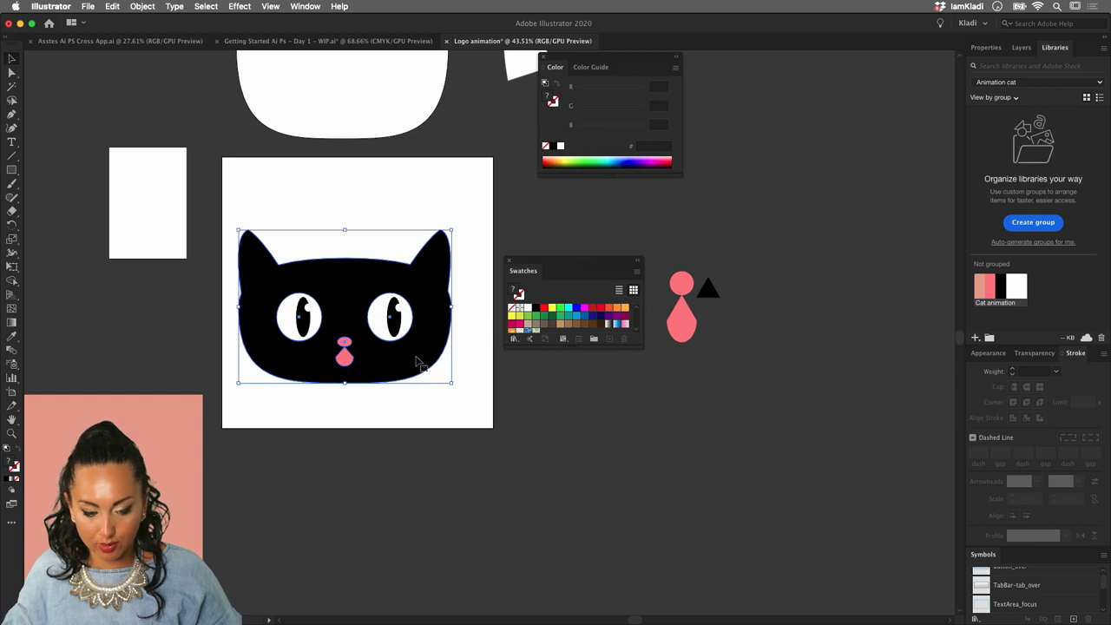
pyautogui.moveTo(416, 361); pyautogui.dragTo(1048, 302)
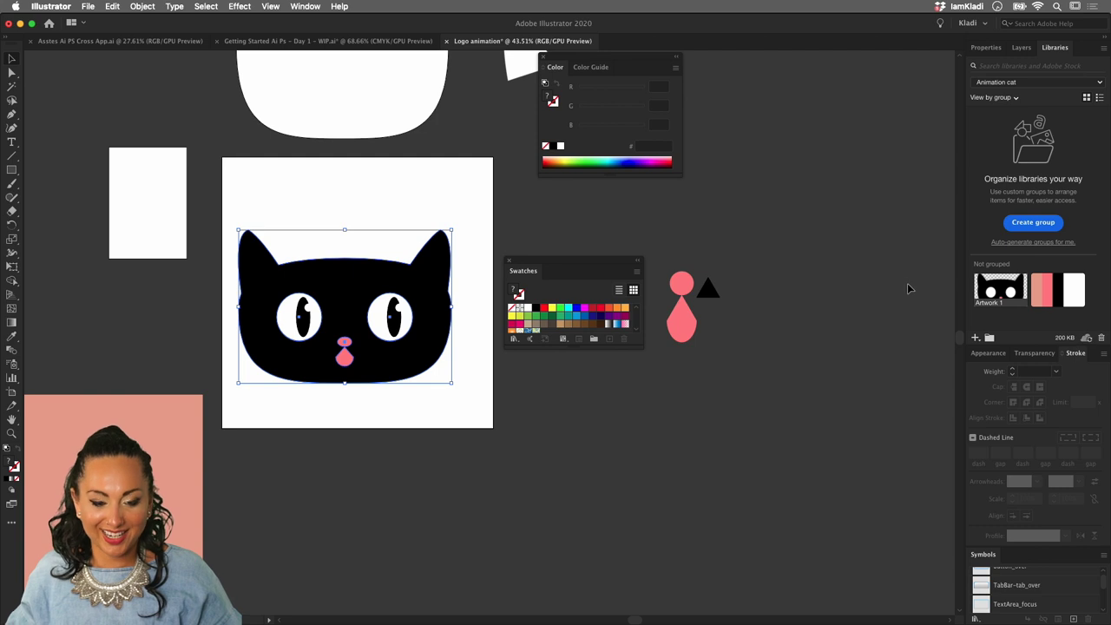
# - Nudge both pupils slightly right and add them to the library as an item
pyautogui.click(394, 318)
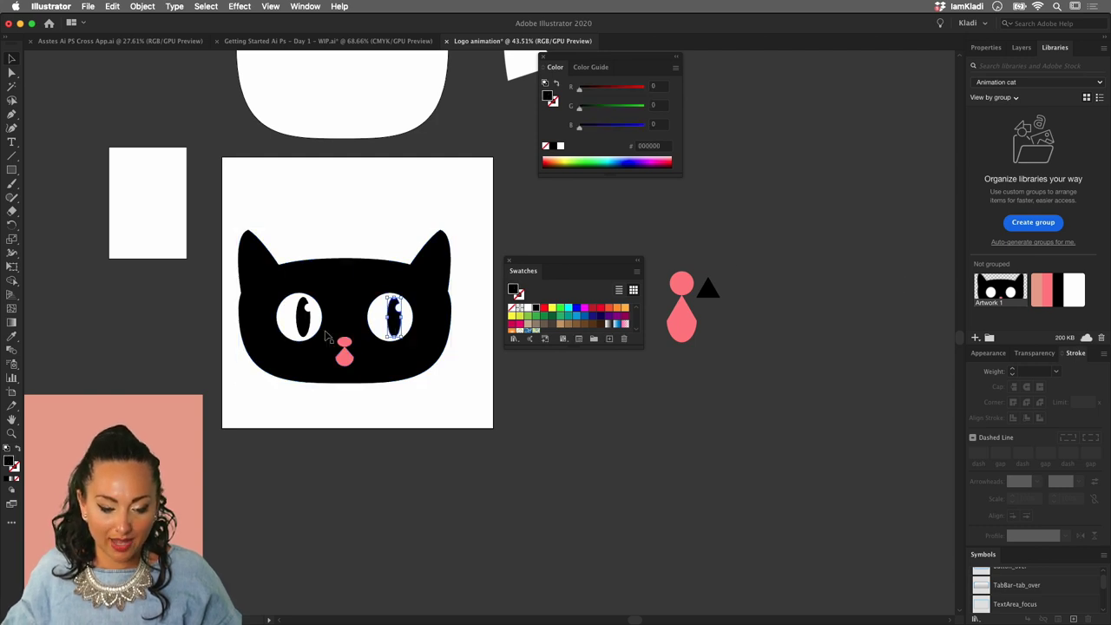
pyautogui.keyDown('shift'); pyautogui.click(306, 322); pyautogui.keyUp('shift')
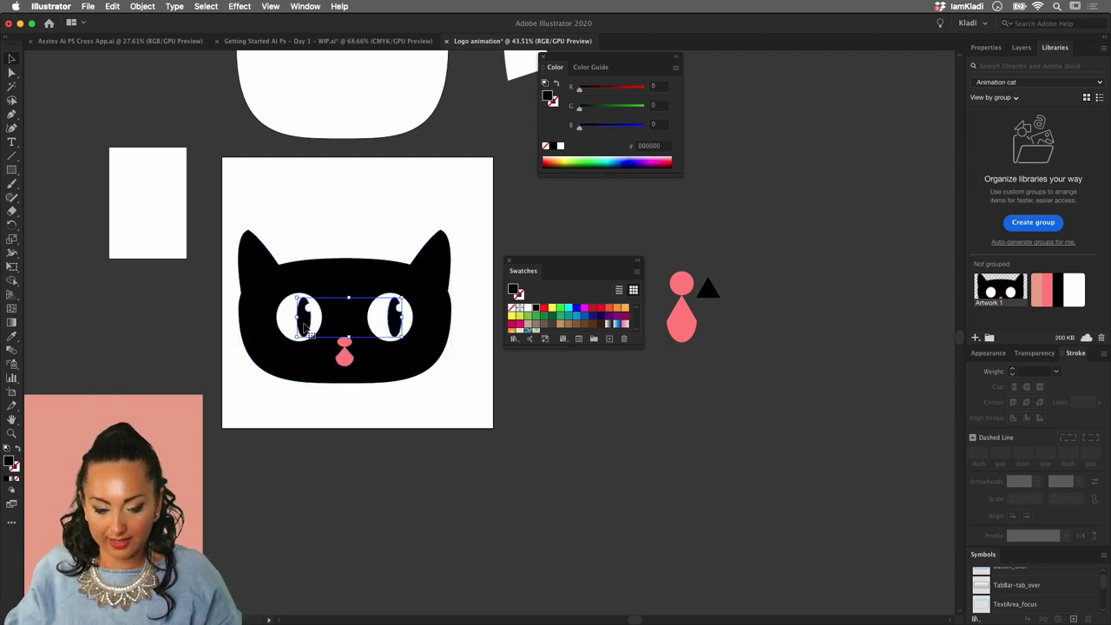
pyautogui.moveTo(304, 328); pyautogui.dragTo(310, 335)
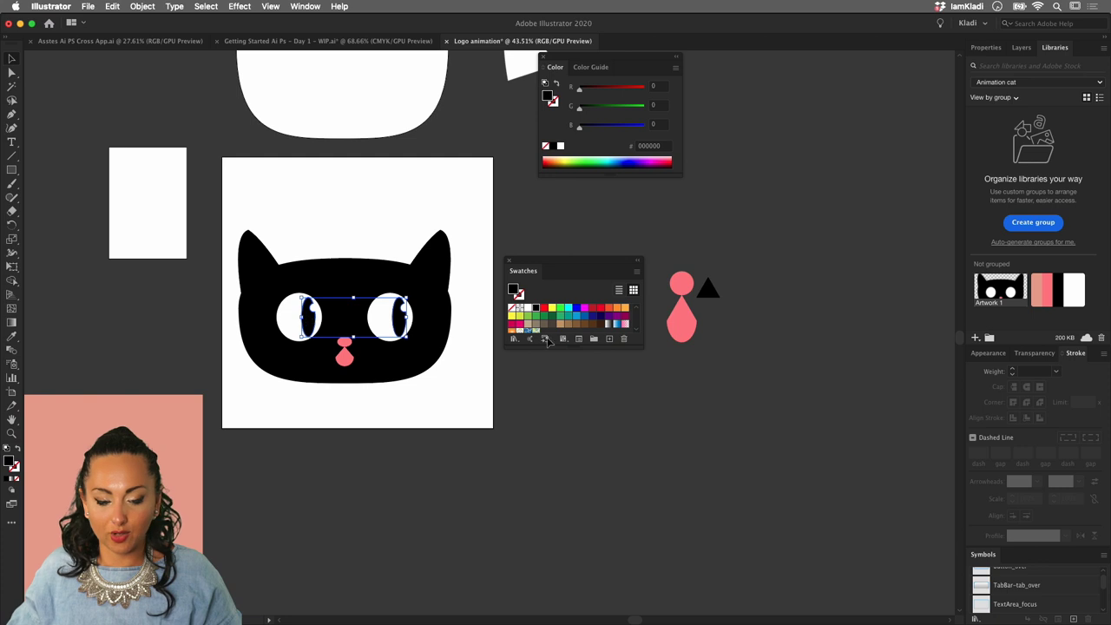
pyautogui.moveTo(311, 321); pyautogui.dragTo(1005, 323)
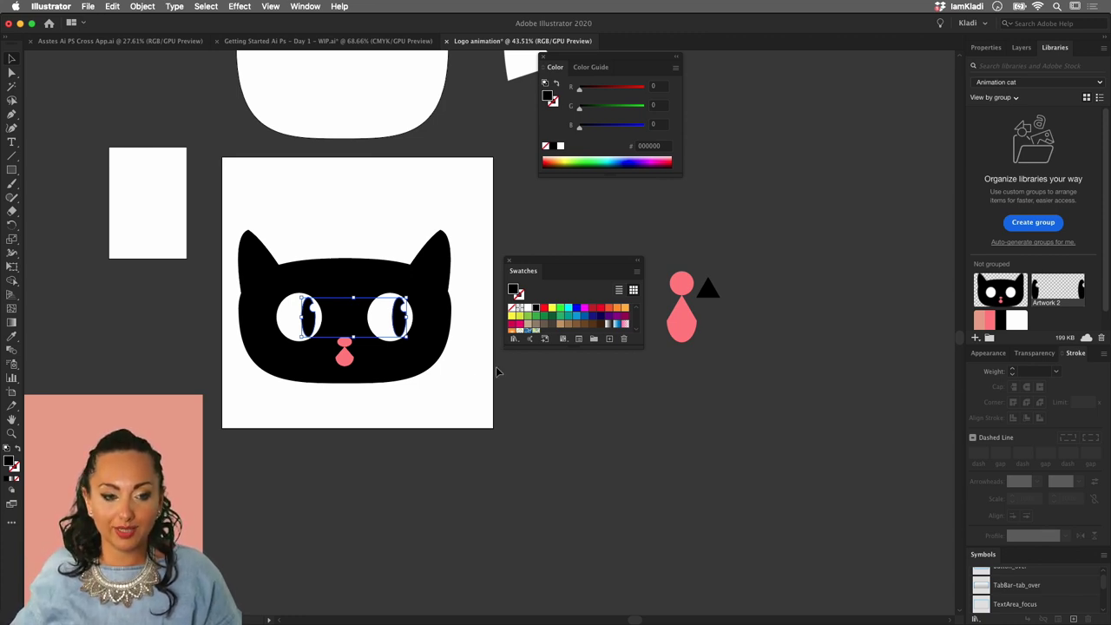
# - Add the pink nose to the library, then start a text object below the artboard
pyautogui.click(345, 356)
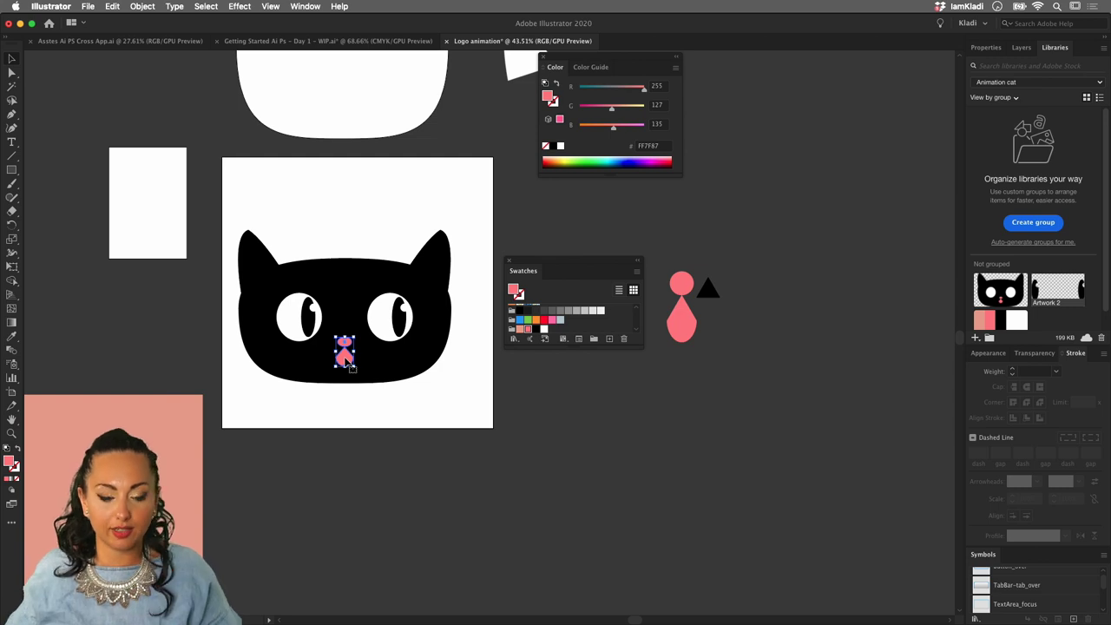
pyautogui.rightClick(345, 361)
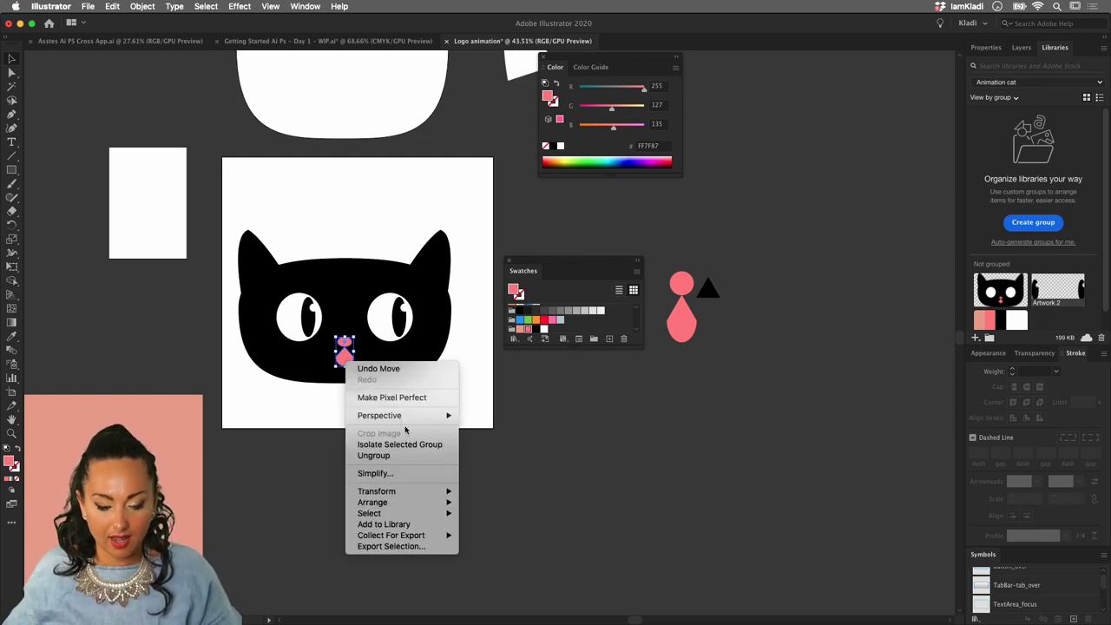
pyautogui.click(387, 525)
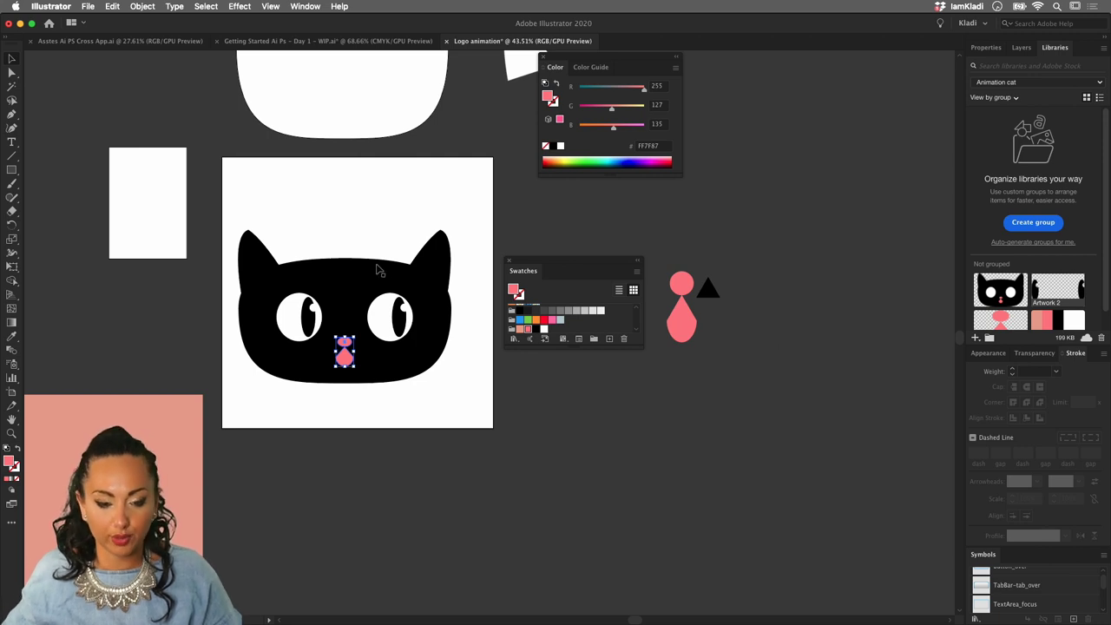
pyautogui.click(12, 144)
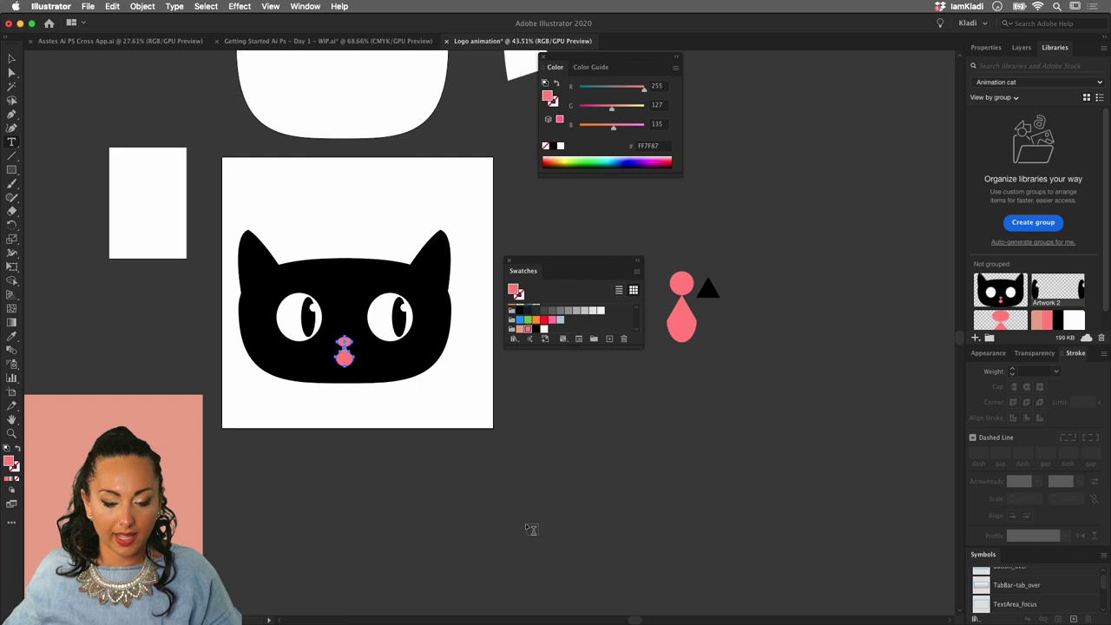
pyautogui.click(460, 459)
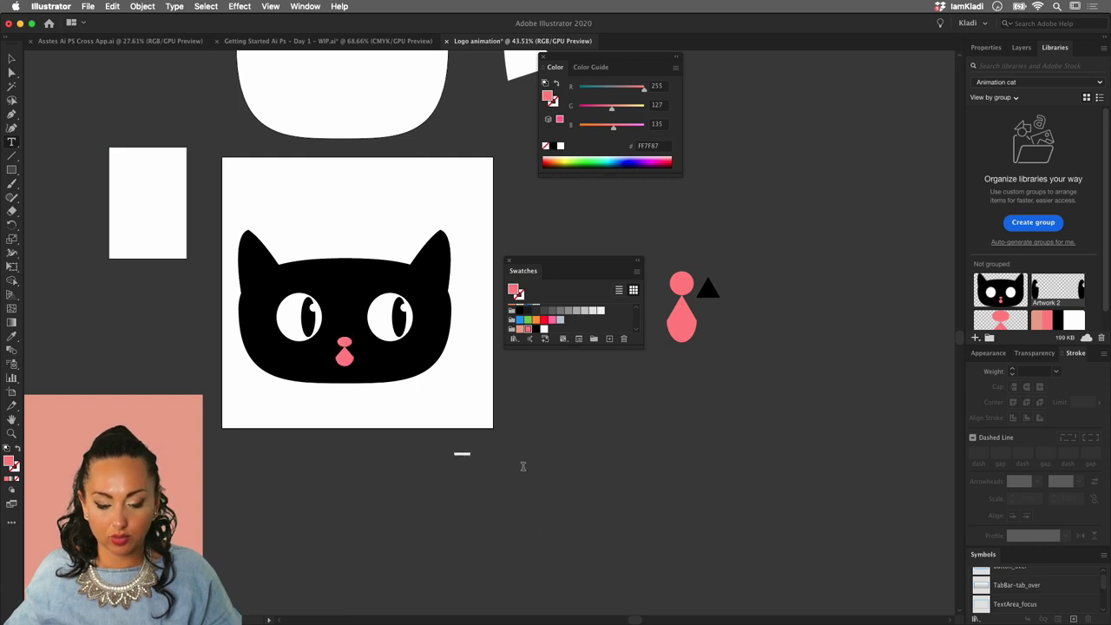
# - Type 'FUR BABY' and set it in Integral CF Extra Bold
pyautogui.scroll(10, 517, 462)
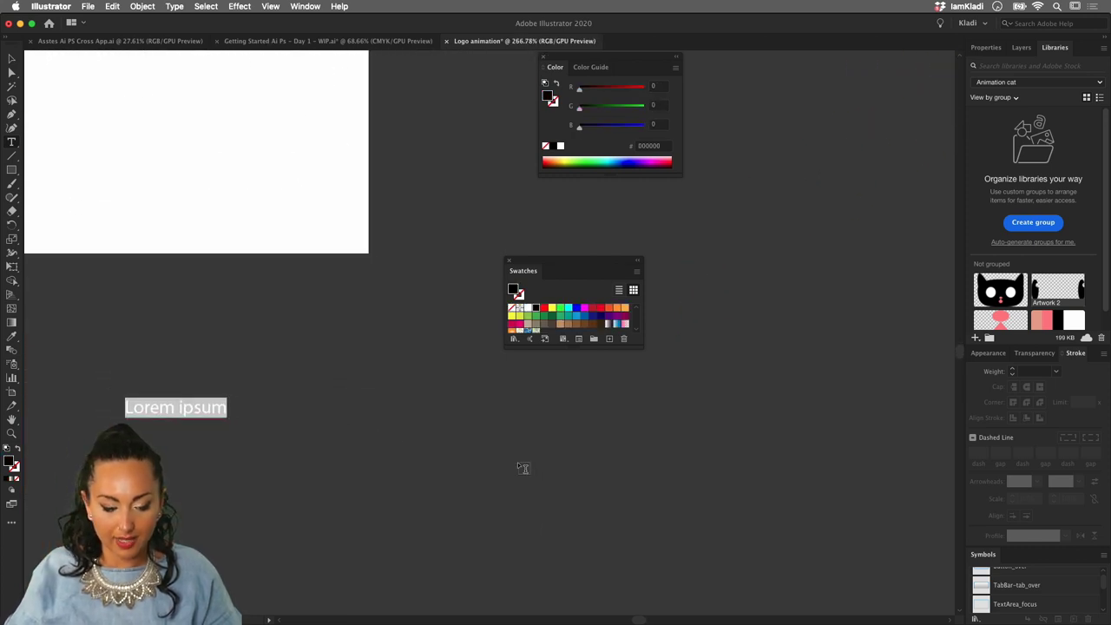
pyautogui.write('FUR')
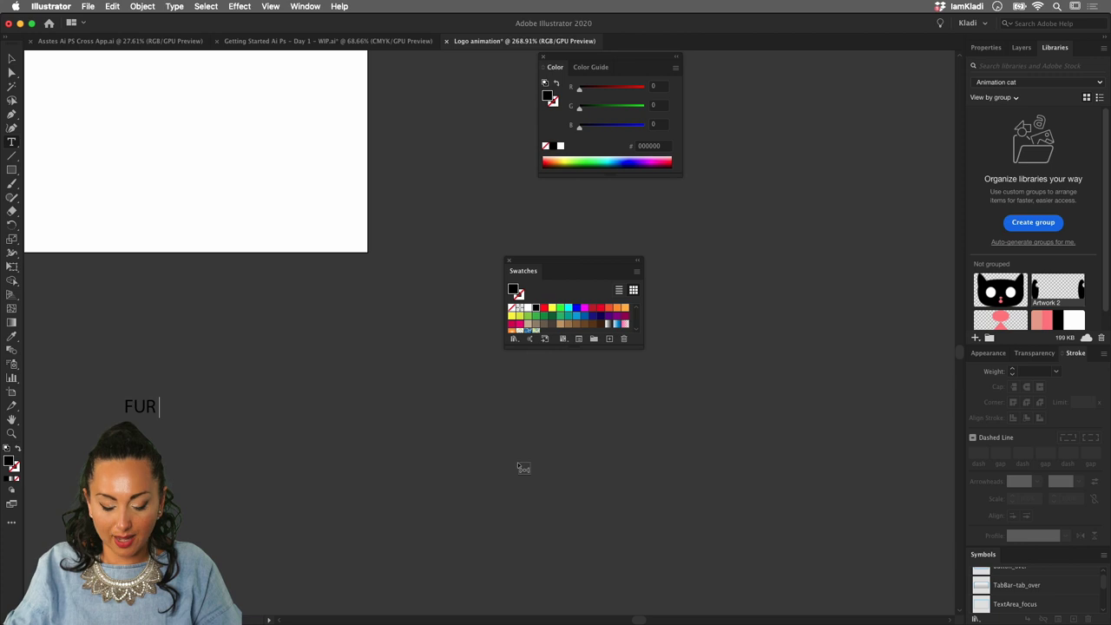
pyautogui.write(' BABY')
pyautogui.hotkey('ctrl', 'a')
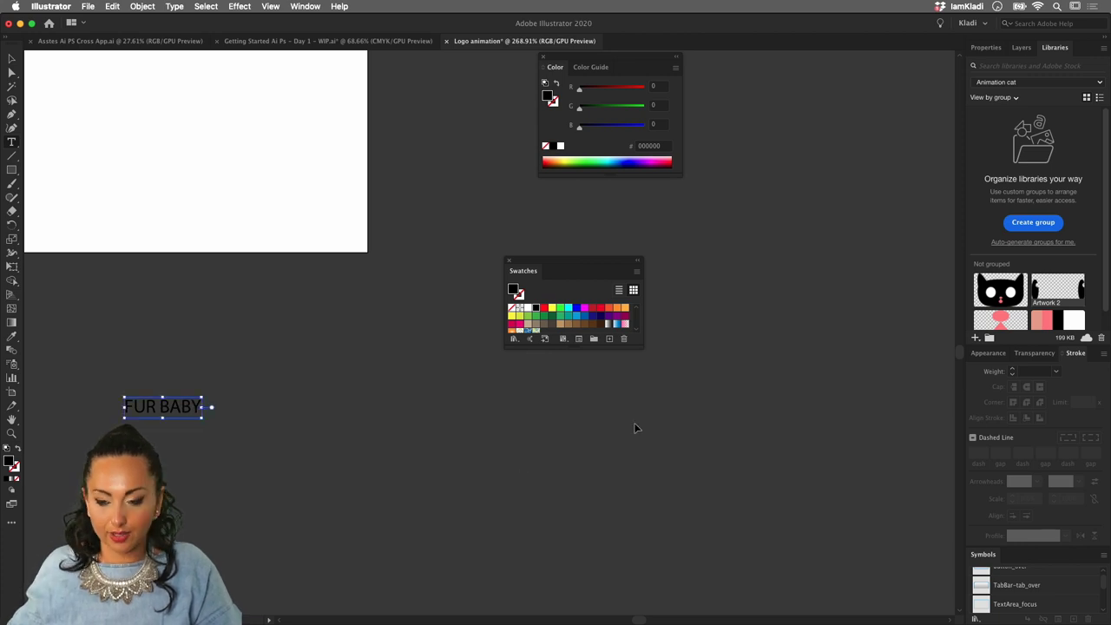
pyautogui.click(994, 48)
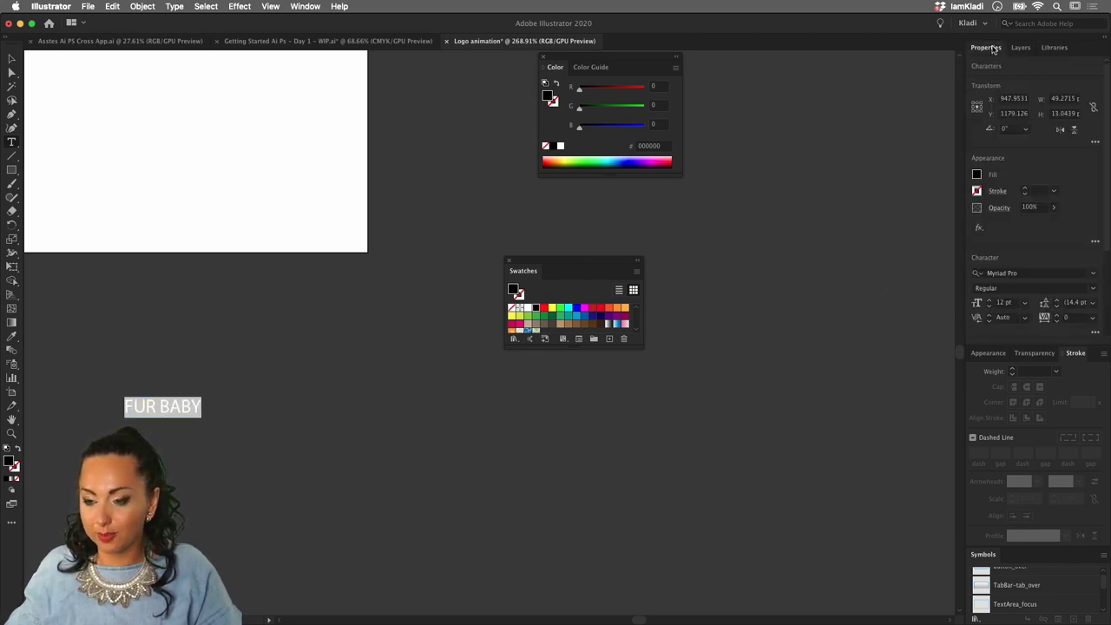
pyautogui.click(1094, 276)
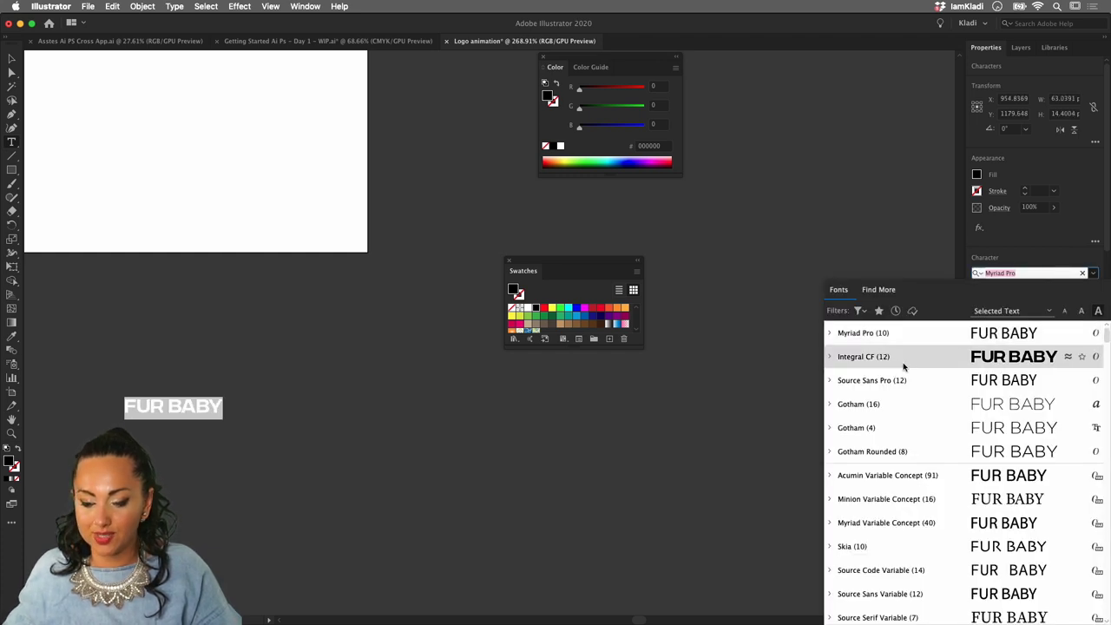
pyautogui.click(971, 363)
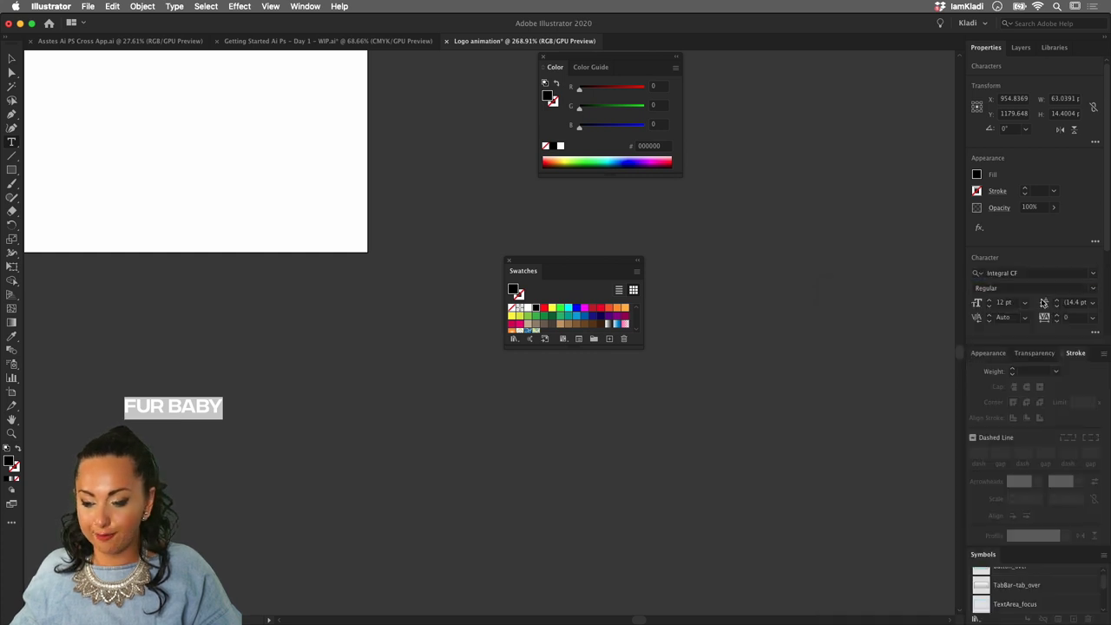
pyautogui.click(1087, 288)
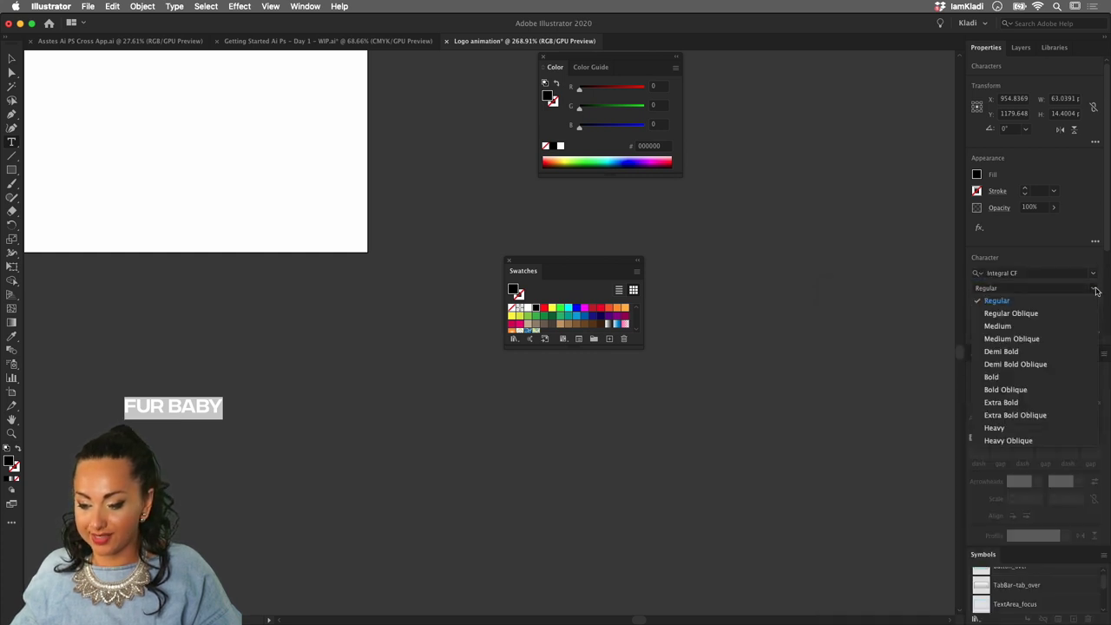
pyautogui.click(1038, 403)
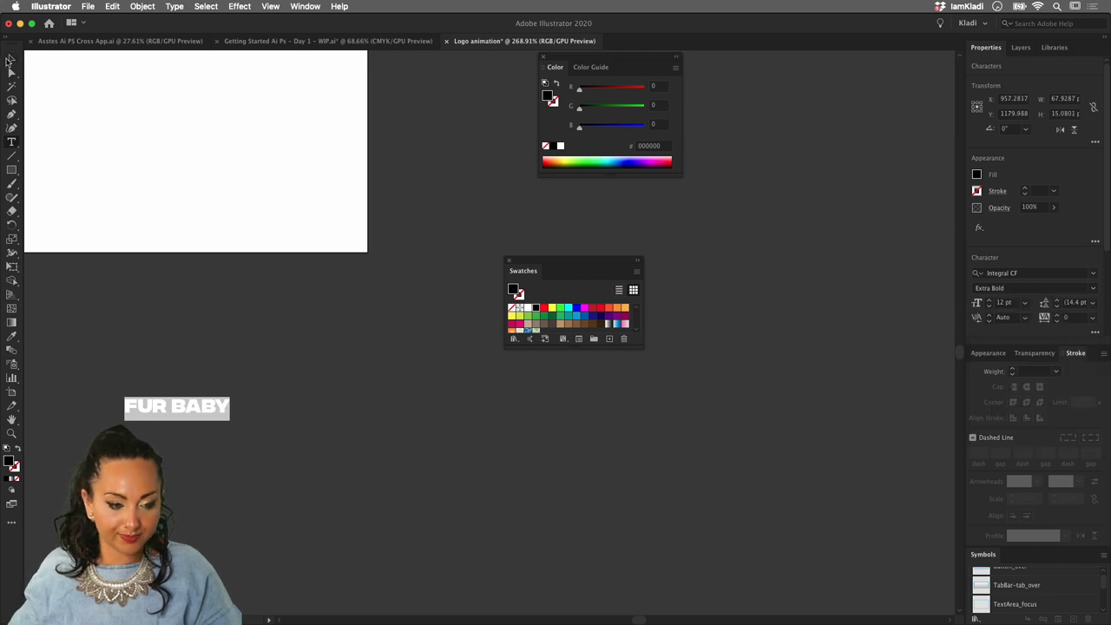
# - Place a copy of FUR BABY above the original and convert it to outlines
pyautogui.click(11, 58)
pyautogui.moveTo(222, 411); pyautogui.dragTo(247, 306)
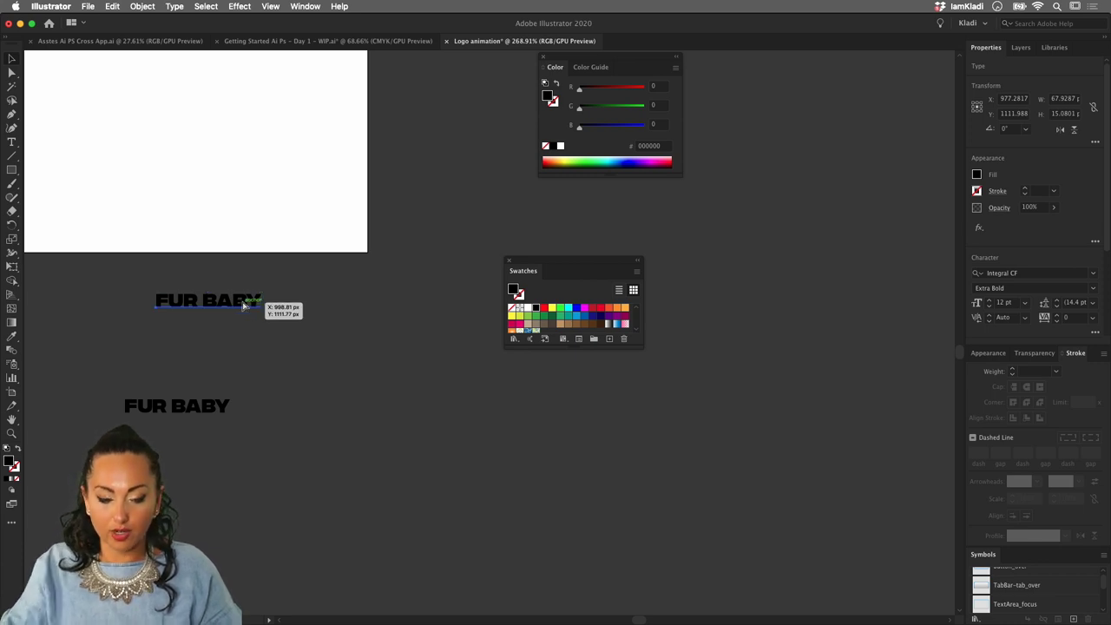
pyautogui.press('super+shift+o')
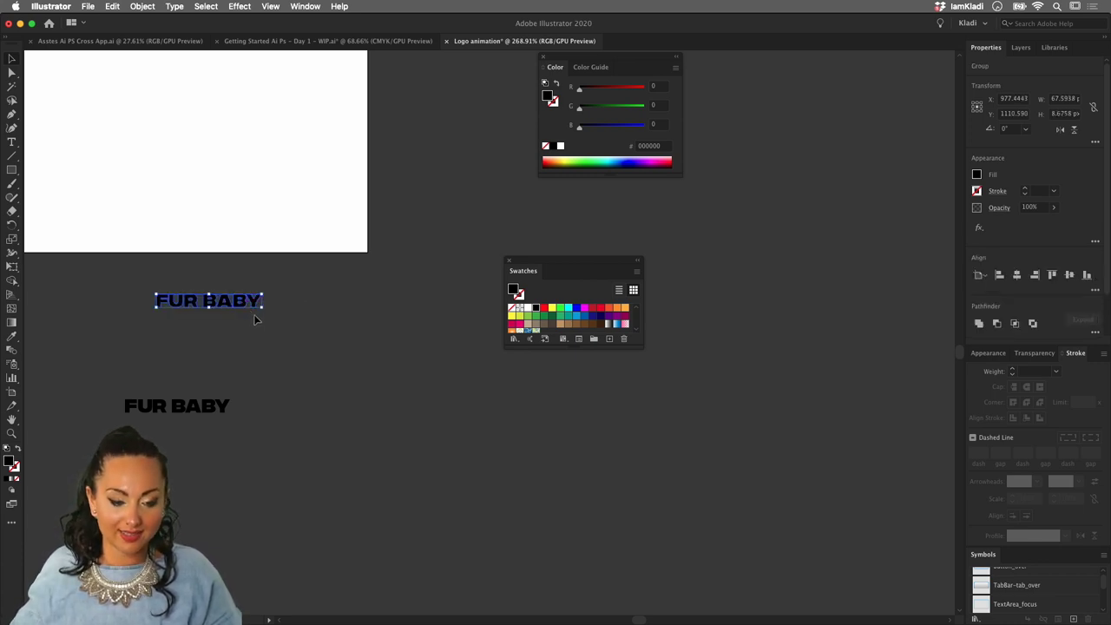
pyautogui.click(189, 399)
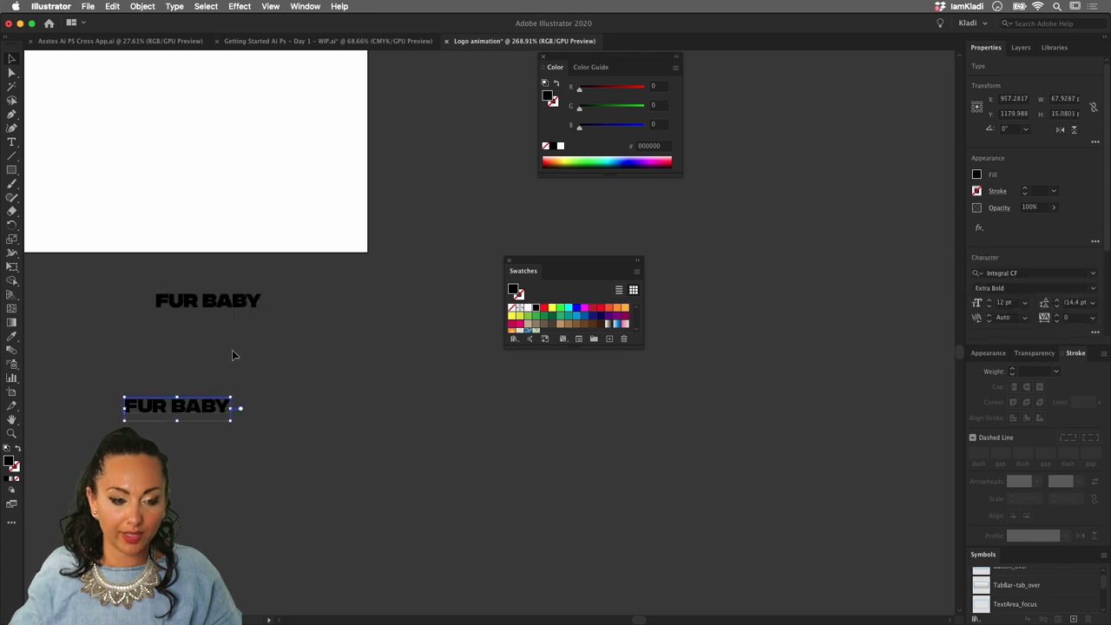
# - Scale up the outlined FUR BABY title group by its corner handle
pyautogui.click(143, 6)
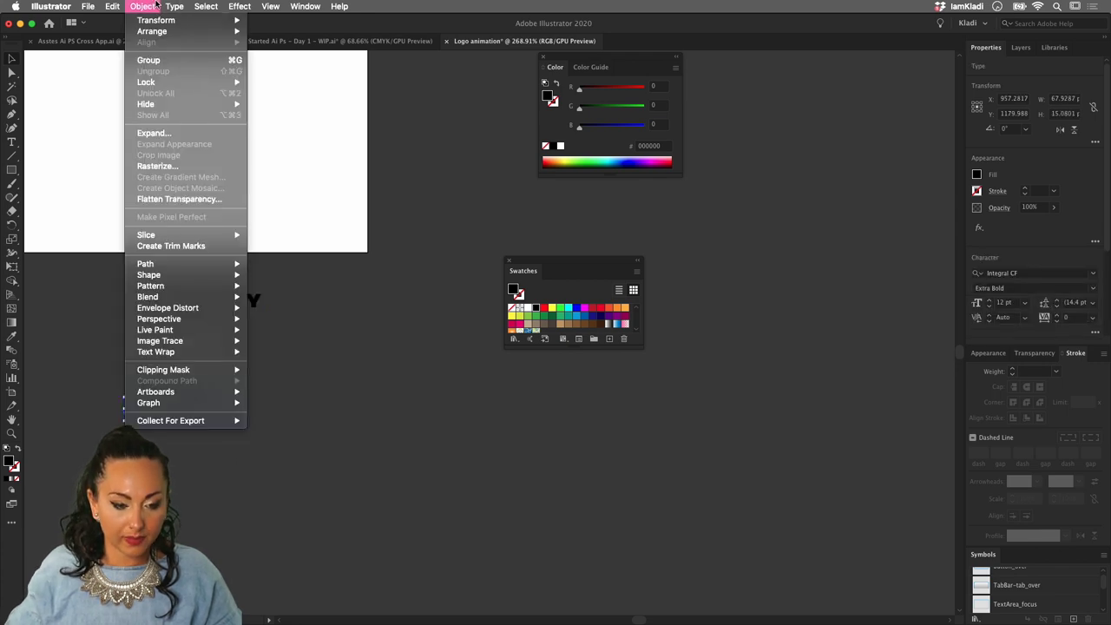
pyautogui.moveTo(167, 5)
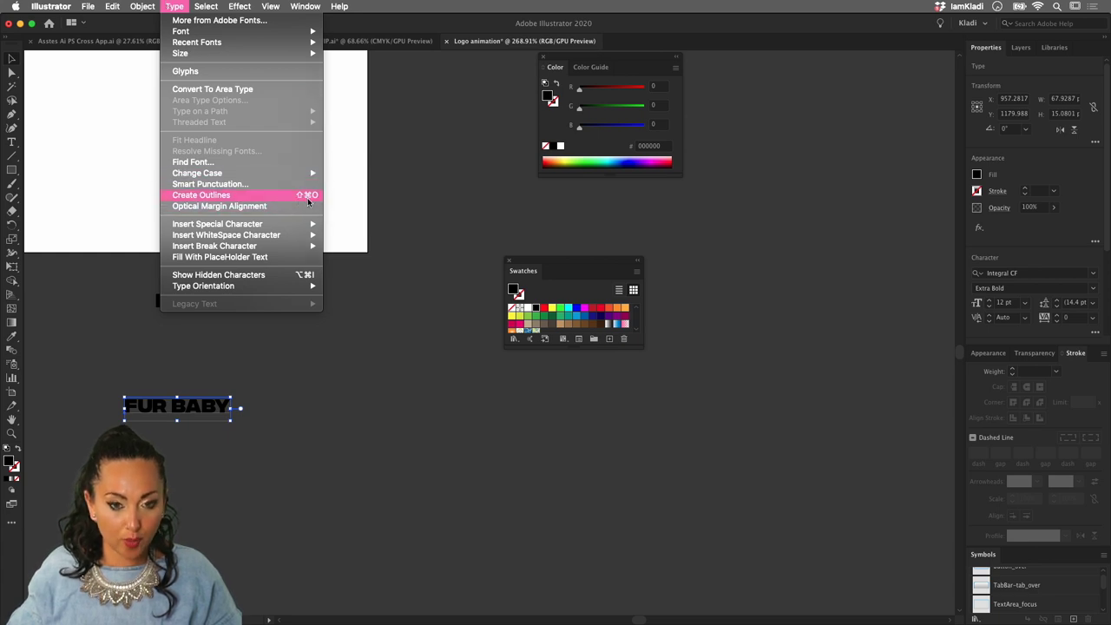
pyautogui.click(198, 338)
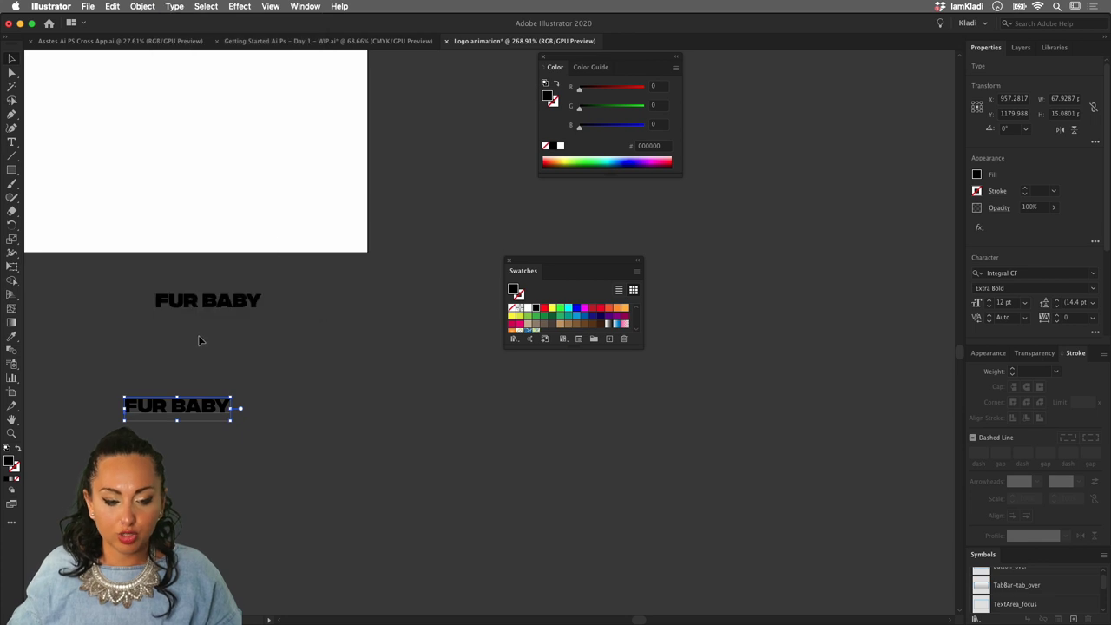
pyautogui.click(260, 304)
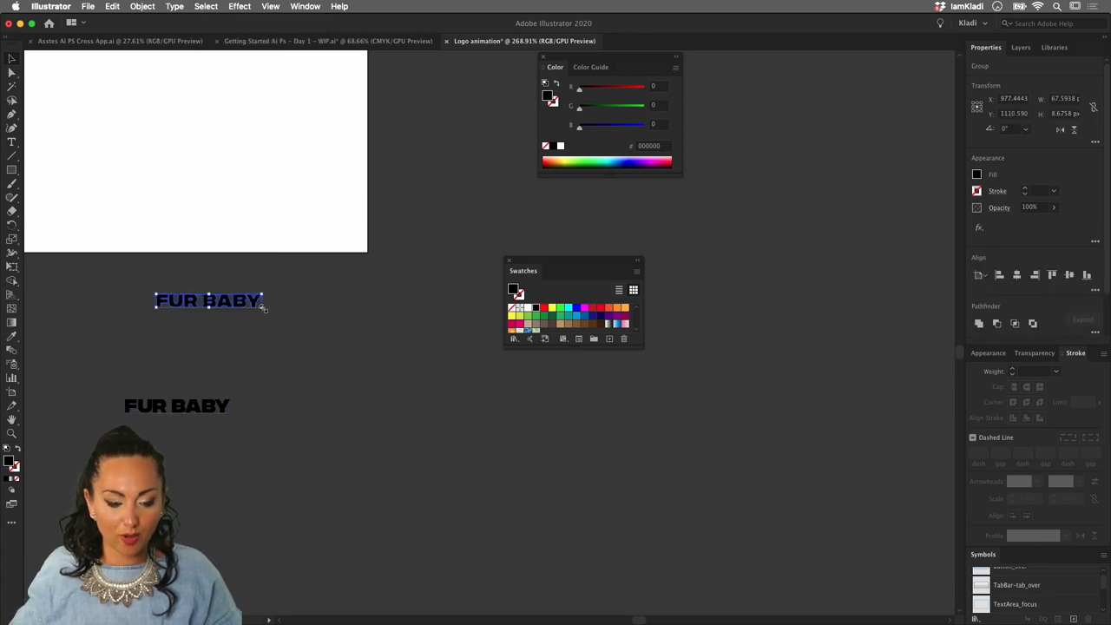
pyautogui.moveTo(262, 307); pyautogui.dragTo(705, 461)
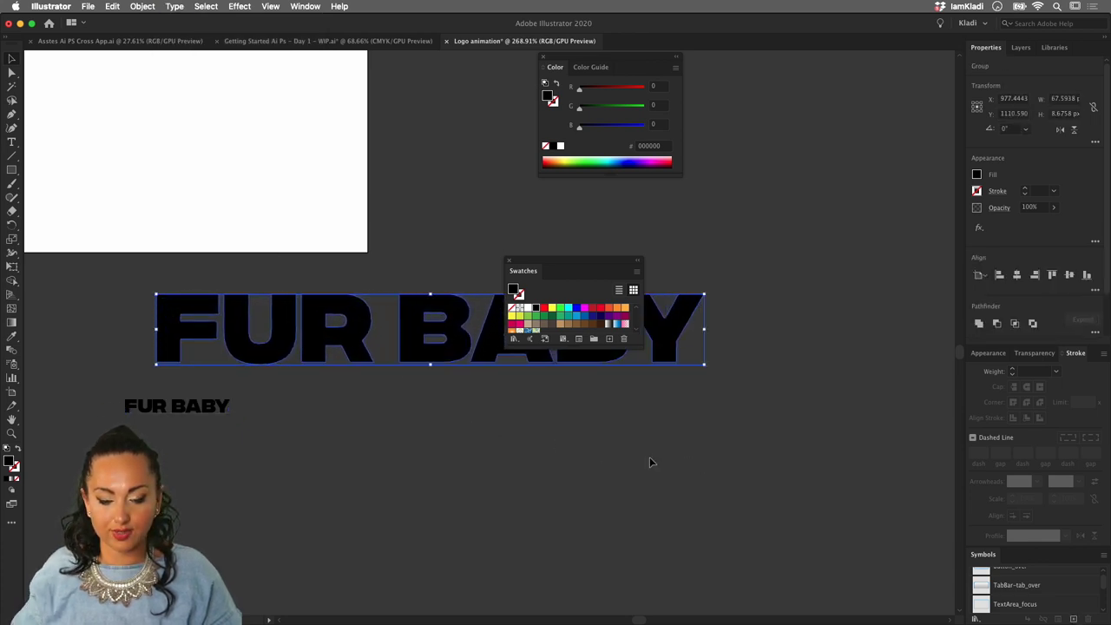
pyautogui.scroll(-5, 628, 463)
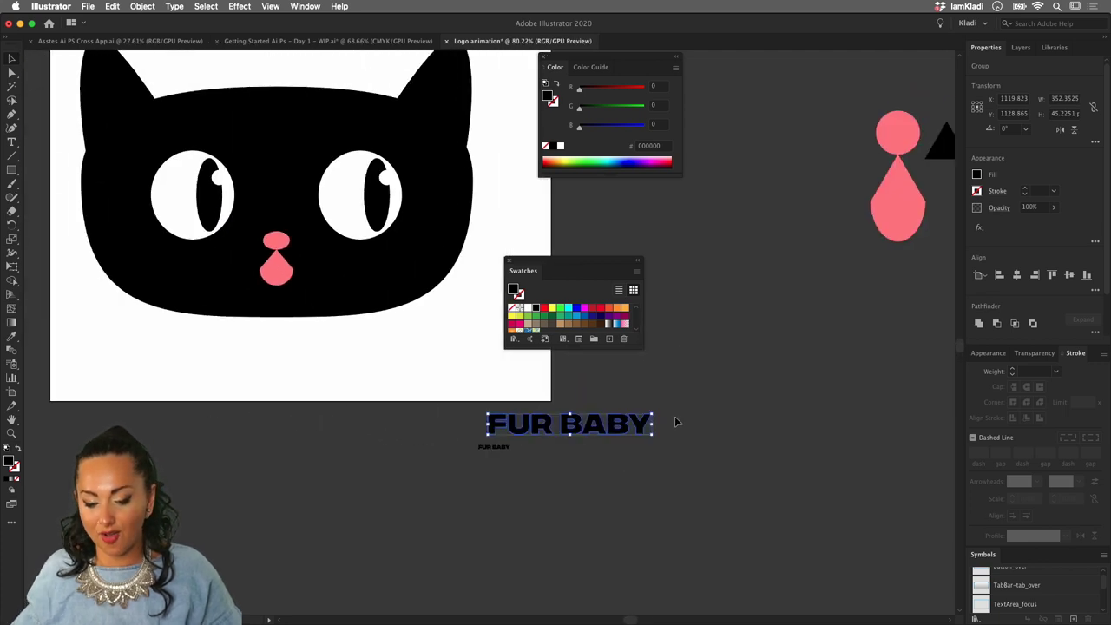
pyautogui.moveTo(653, 434); pyautogui.dragTo(741, 446)
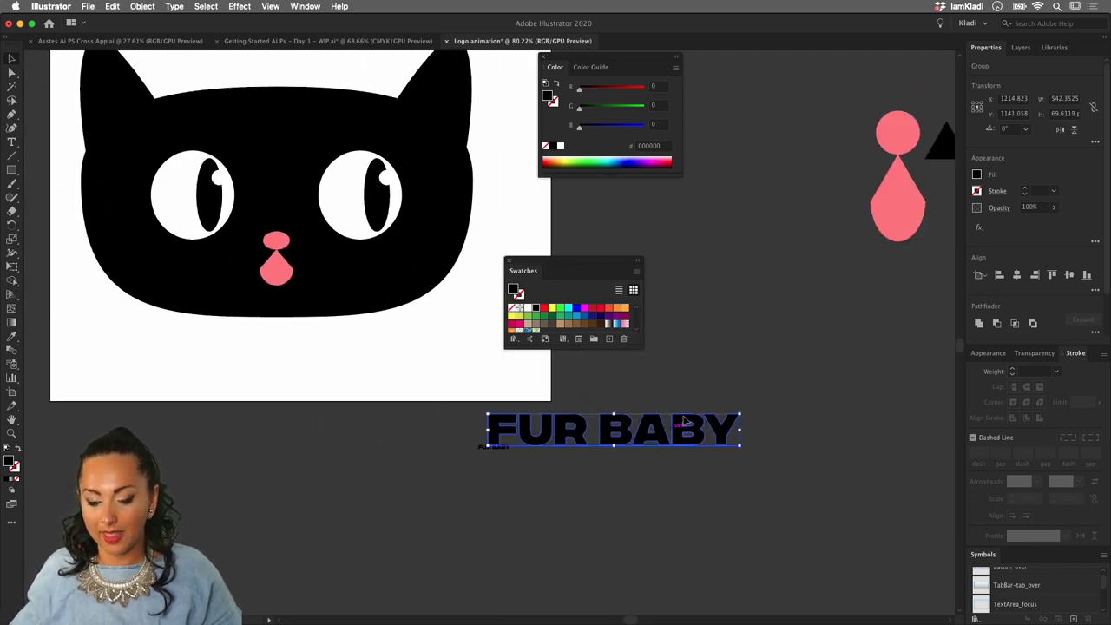
# - Move the FUR BABY title up under the cat and add it to the library
pyautogui.moveTo(685, 423); pyautogui.dragTo(726, 384)
pyautogui.rightClick(714, 399)
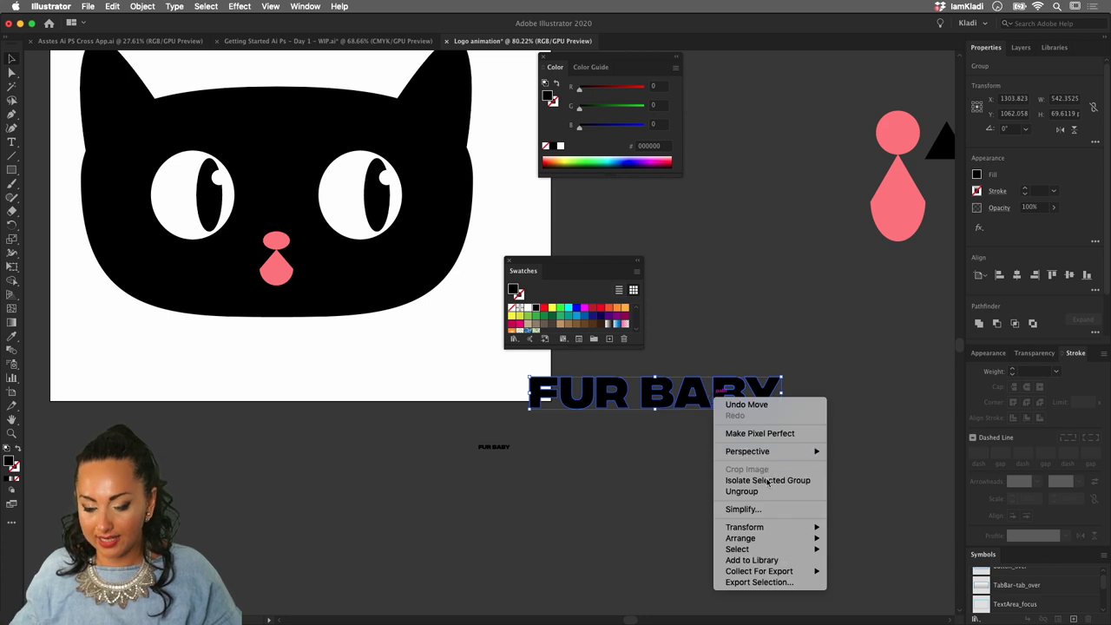
pyautogui.click(772, 561)
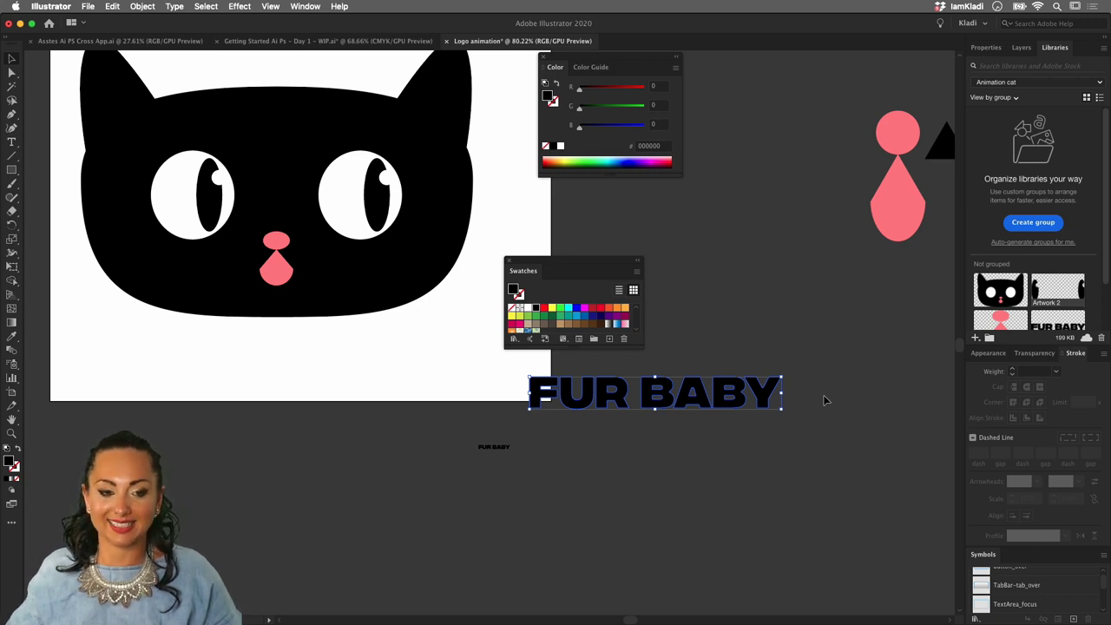
pyautogui.moveTo(576, 620)
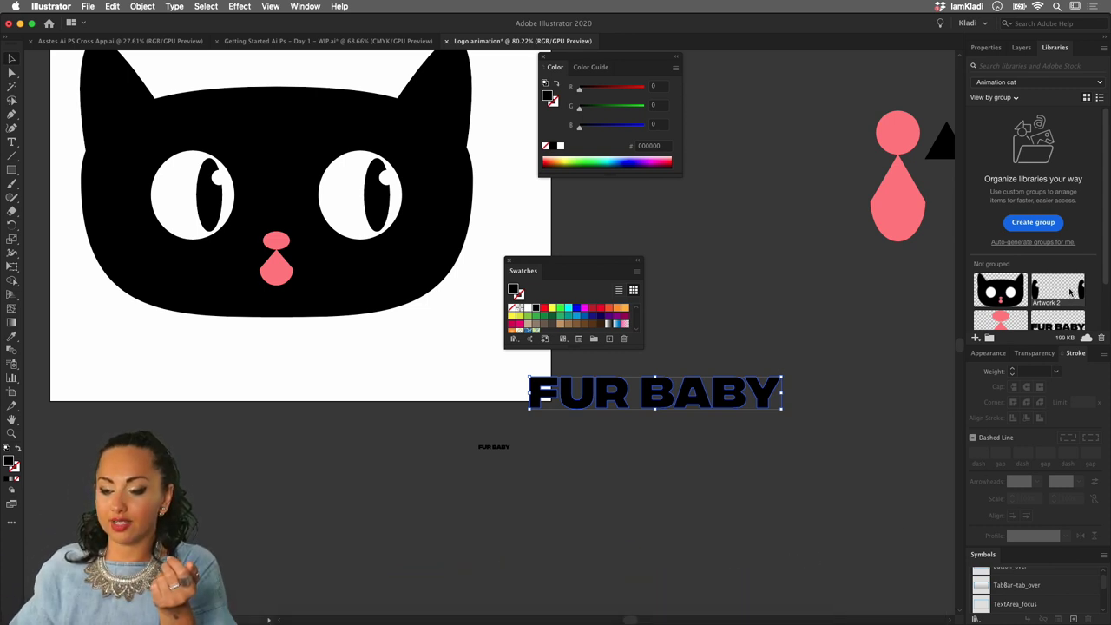
pyautogui.scroll(-2, 1001, 314)
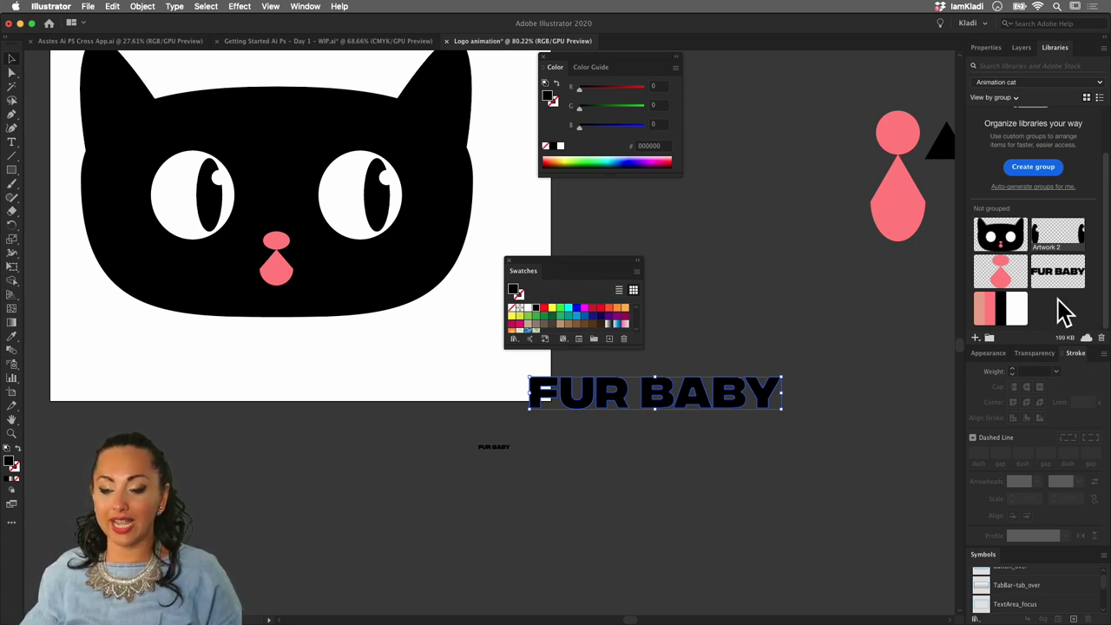
pyautogui.moveTo(1046, 284)
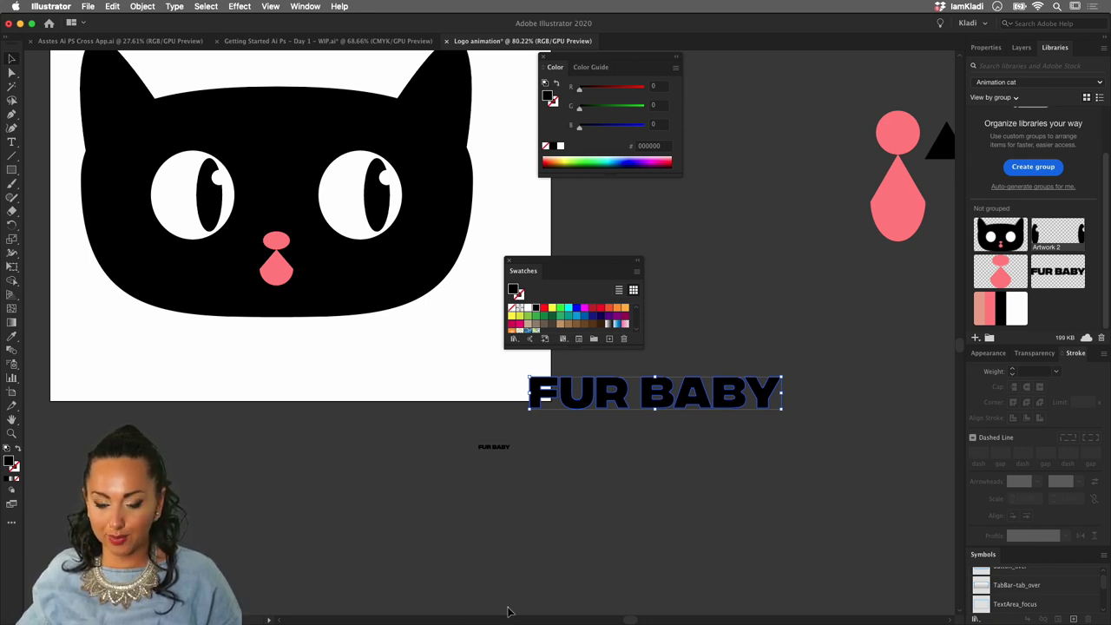
pyautogui.moveTo(523, 622)
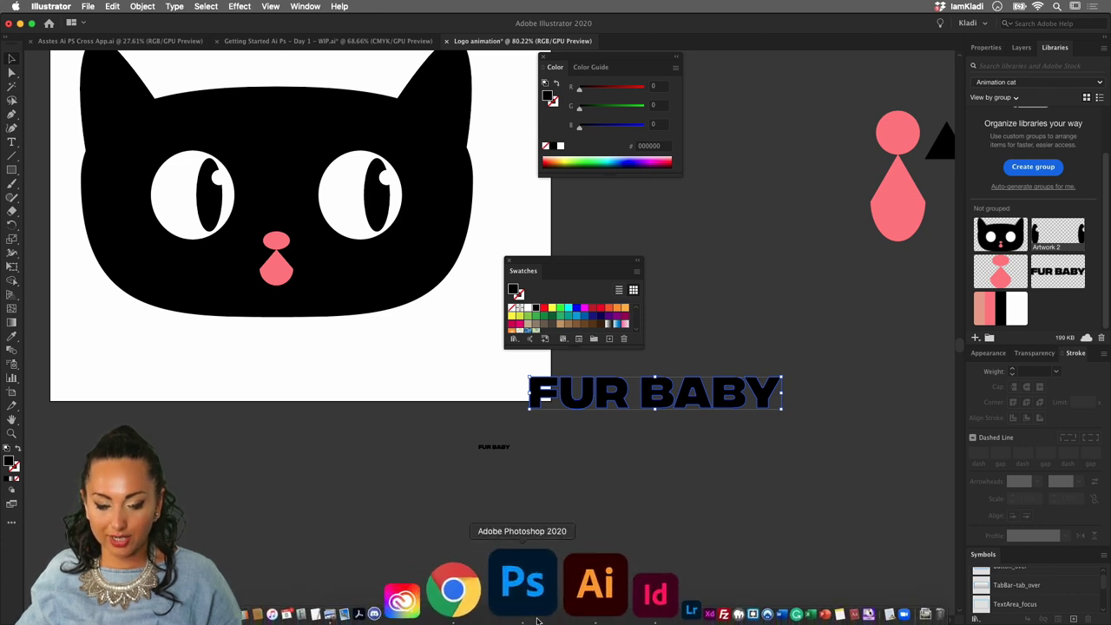
# - In Photoshop, create a 1080 px wide document named 'Animated Cat' with Artboards unchecked
pyautogui.click(547, 594)
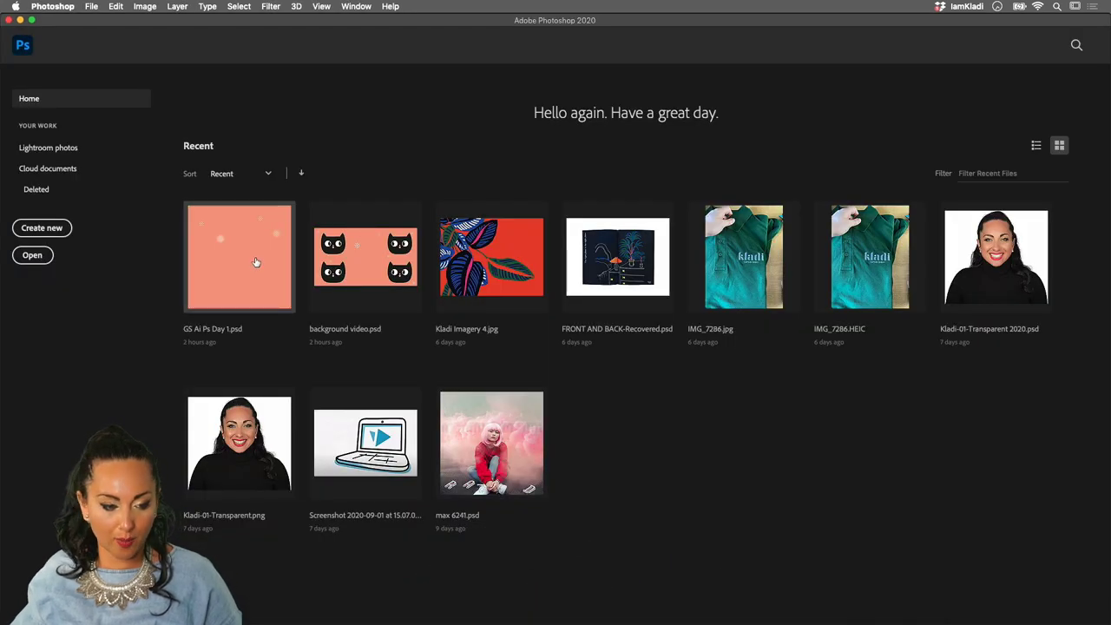
pyautogui.click(47, 230)
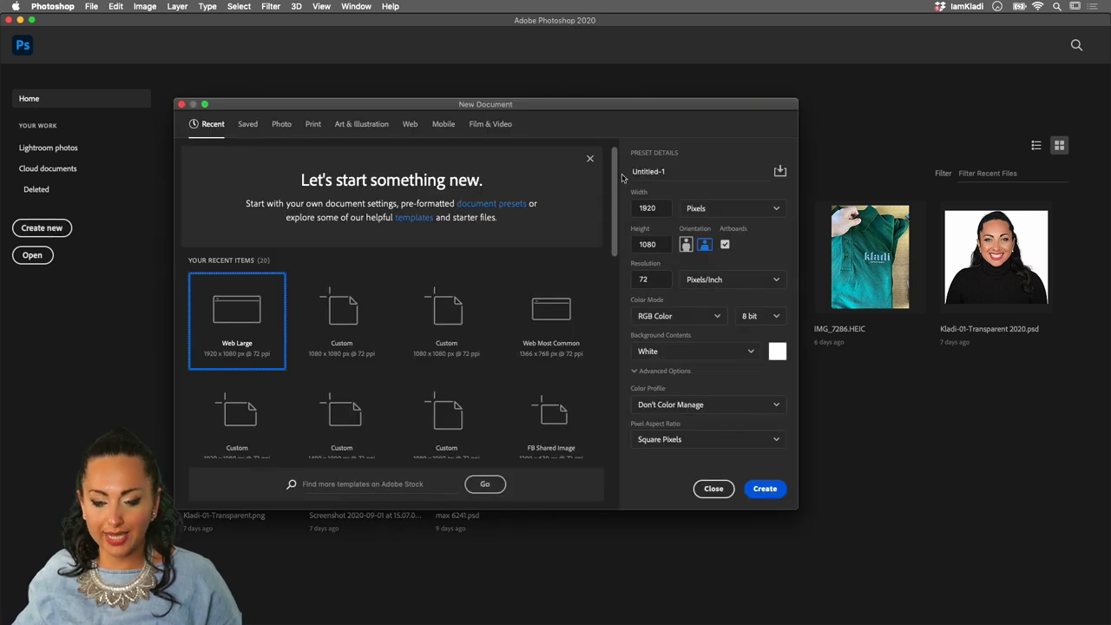
pyautogui.click(647, 174)
pyautogui.click(647, 174)
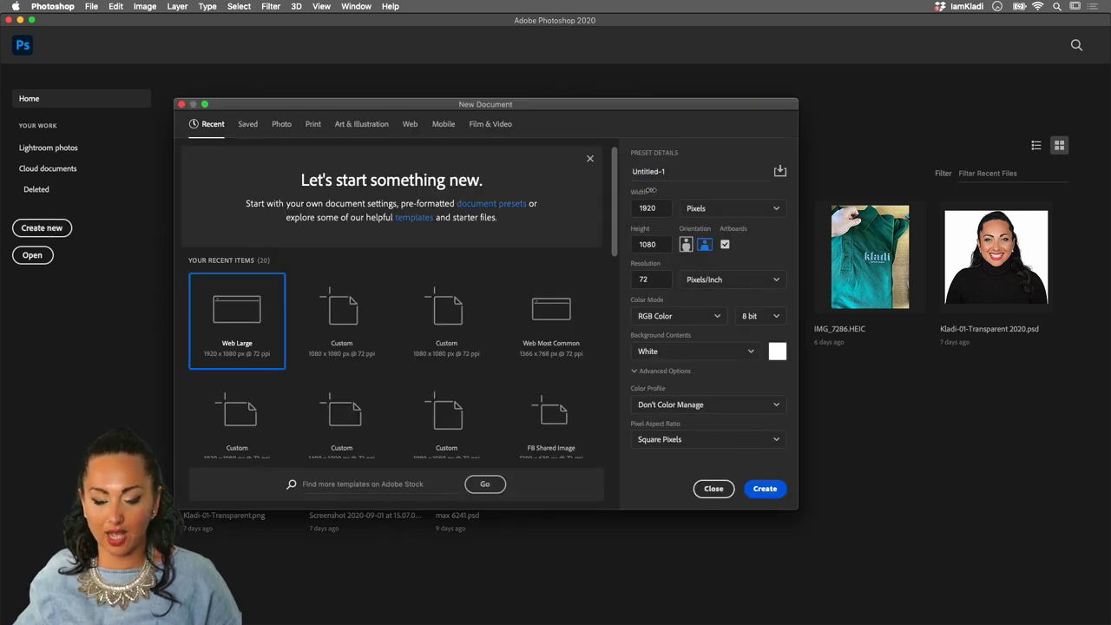
pyautogui.doubleClick(647, 167)
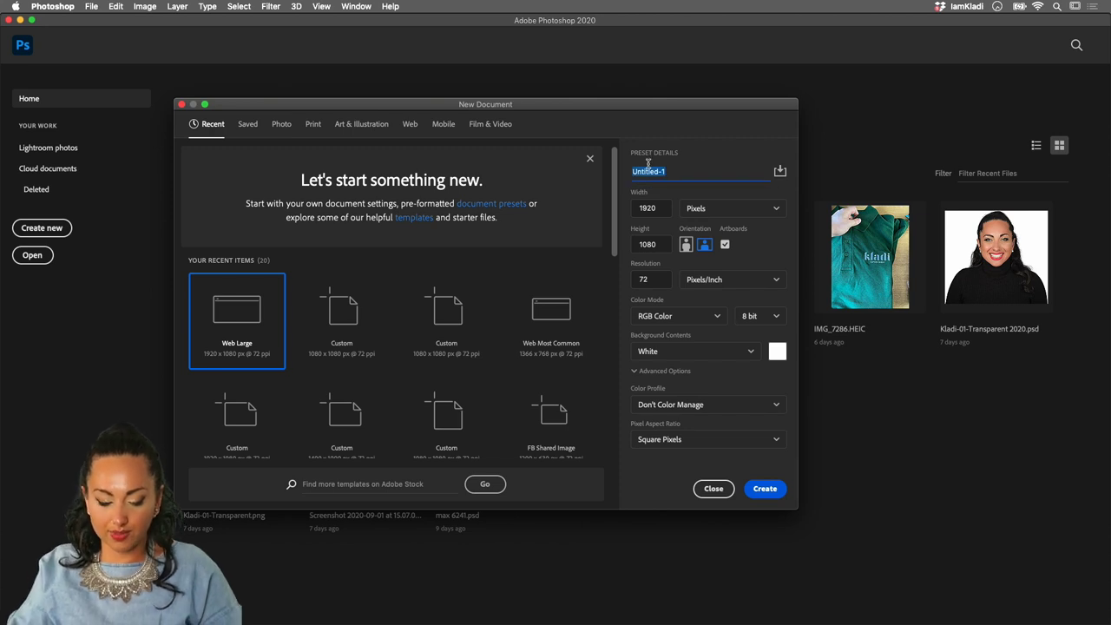
pyautogui.write('Animated Cat')
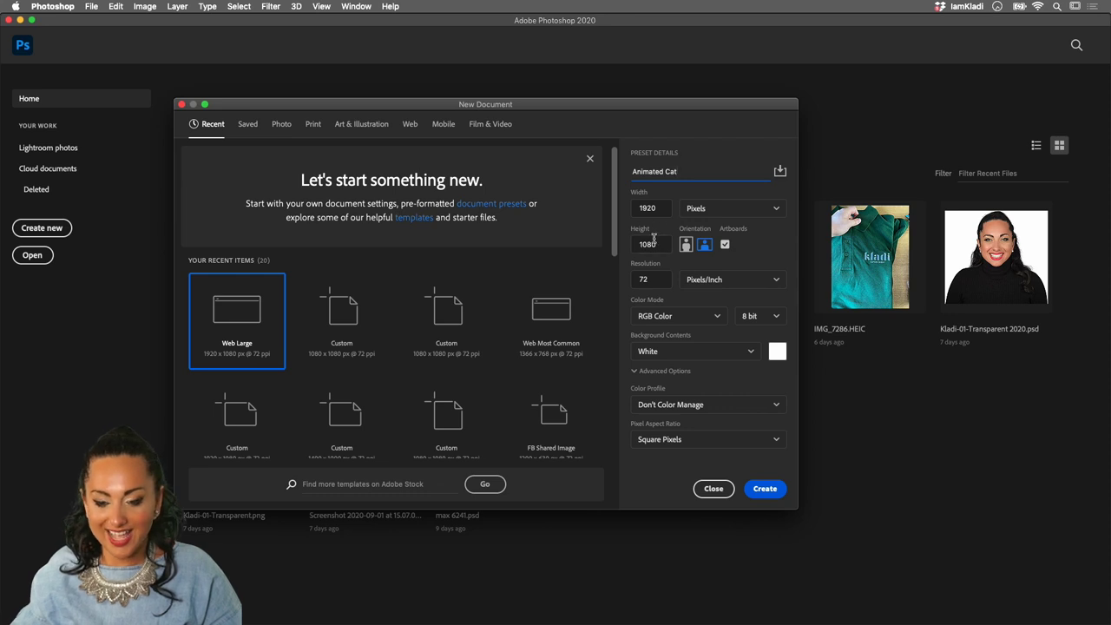
pyautogui.doubleClick(647, 208)
pyautogui.write('1080')
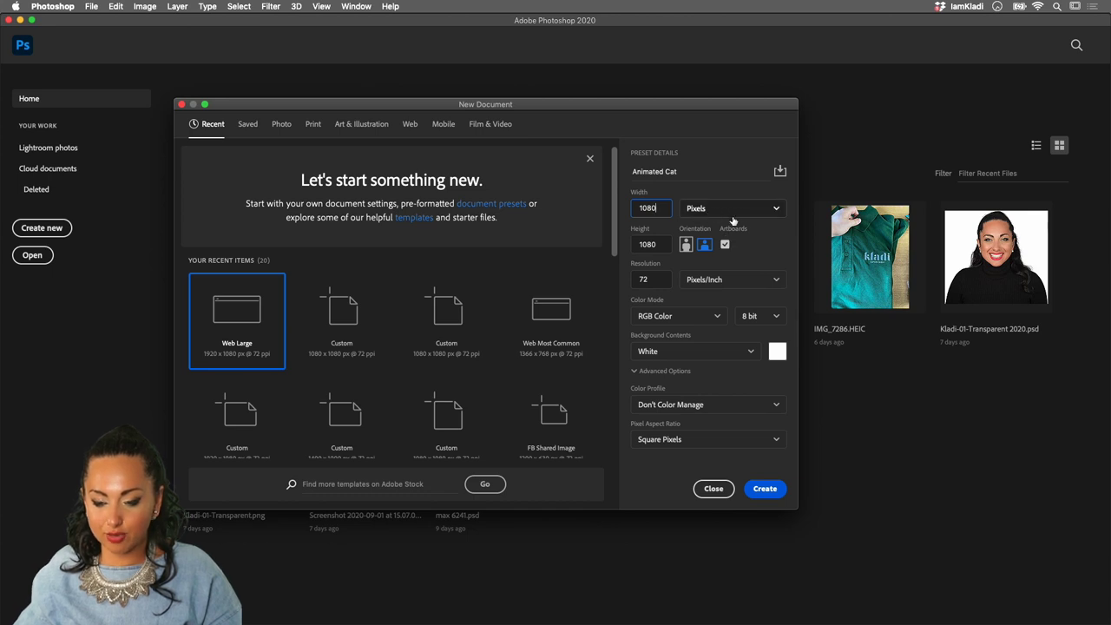
pyautogui.click(726, 247)
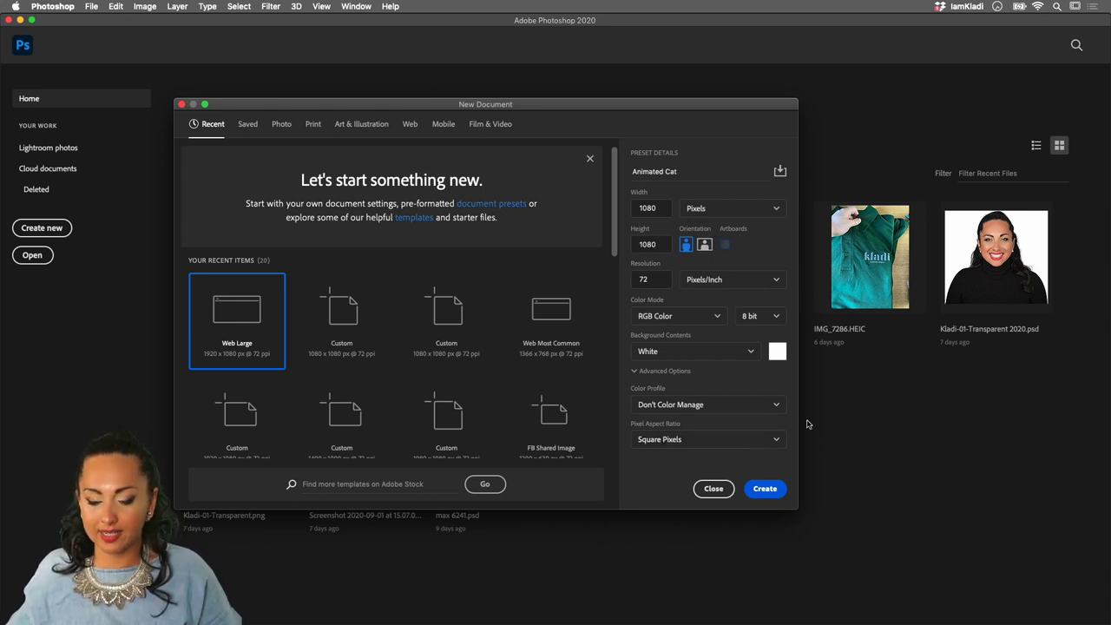
pyautogui.click(766, 490)
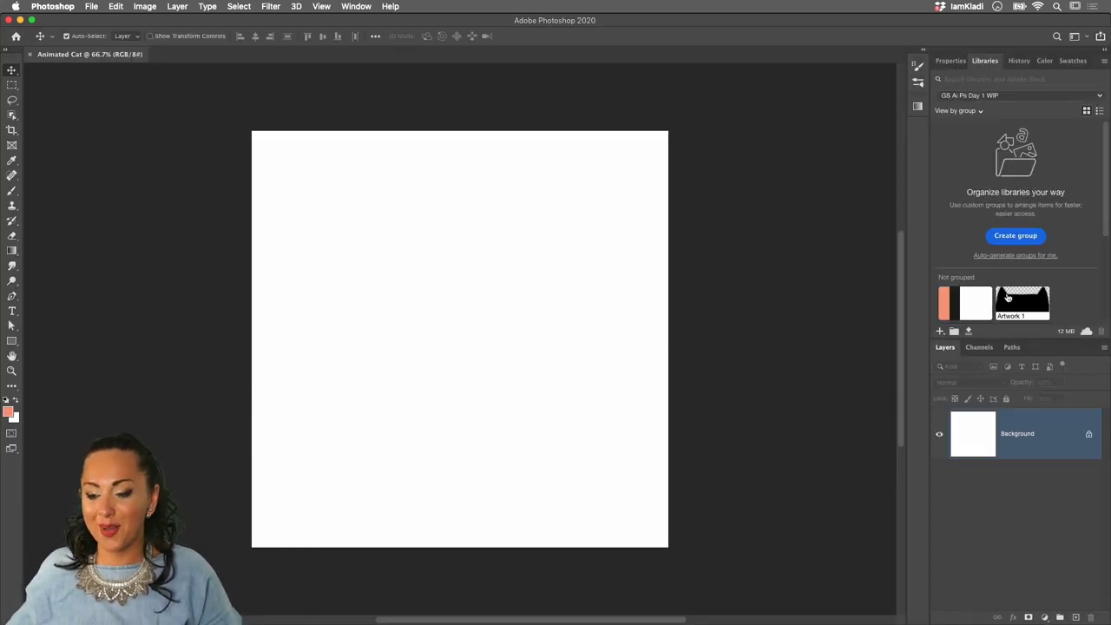
# - Add a Solid Color fill layer and set it to the library's orange swatch
pyautogui.click(1046, 618)
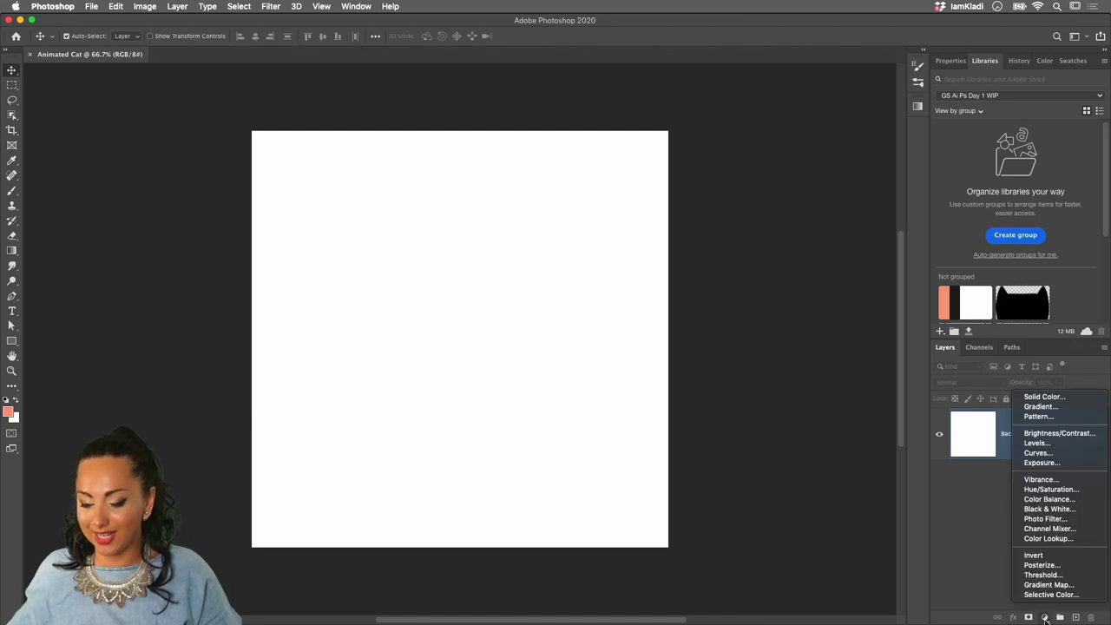
pyautogui.click(1042, 398)
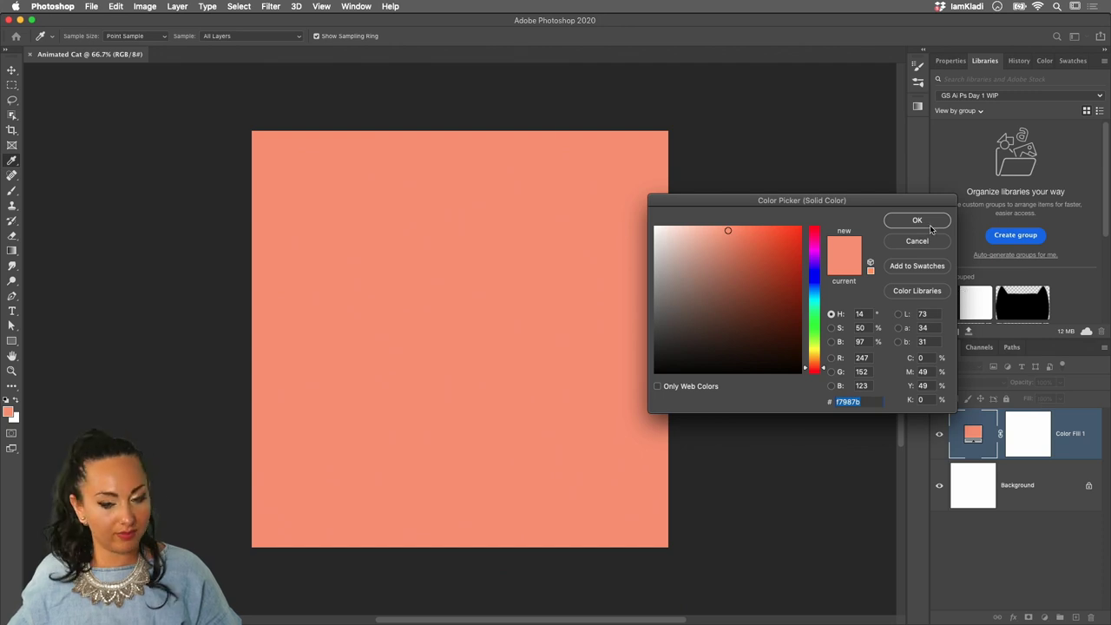
pyautogui.click(928, 224)
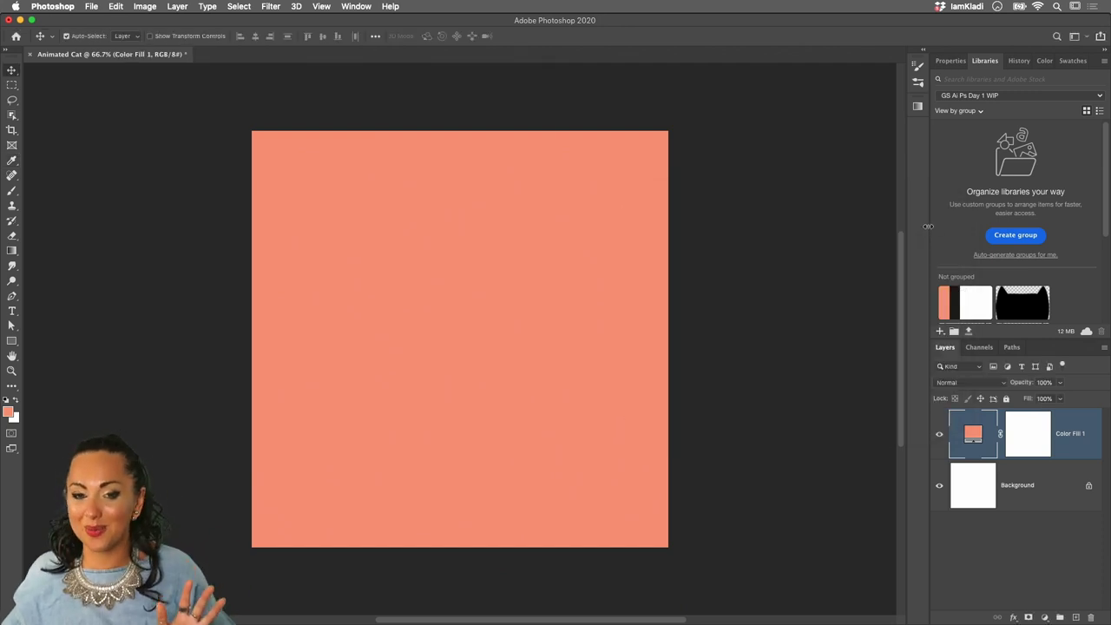
pyautogui.click(965, 302)
pyautogui.click(973, 302)
pyautogui.click(945, 302)
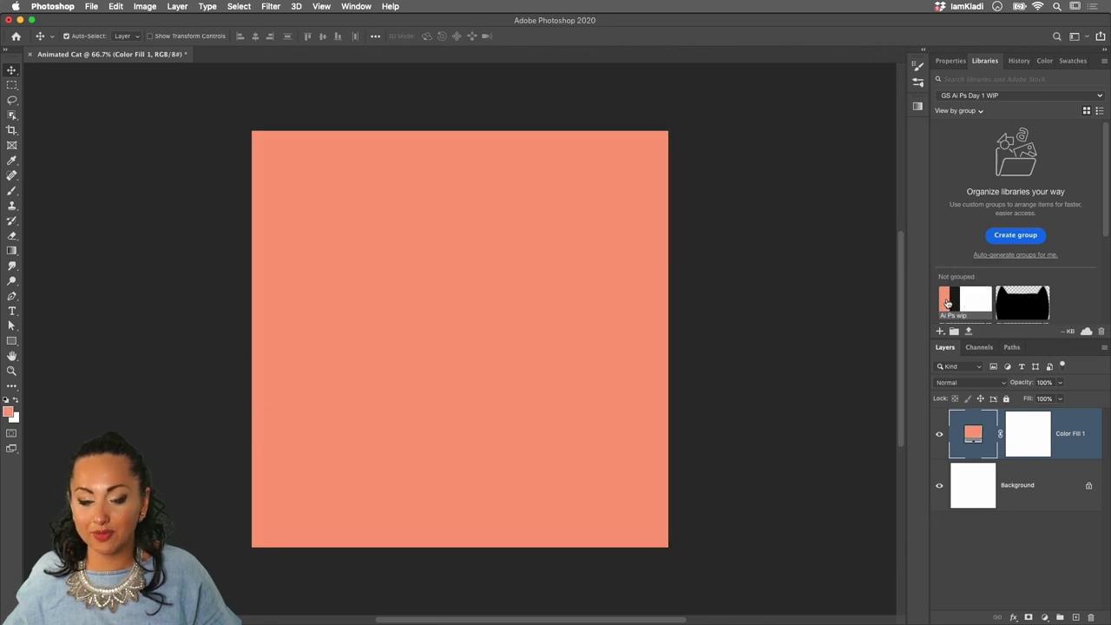
pyautogui.click(956, 302)
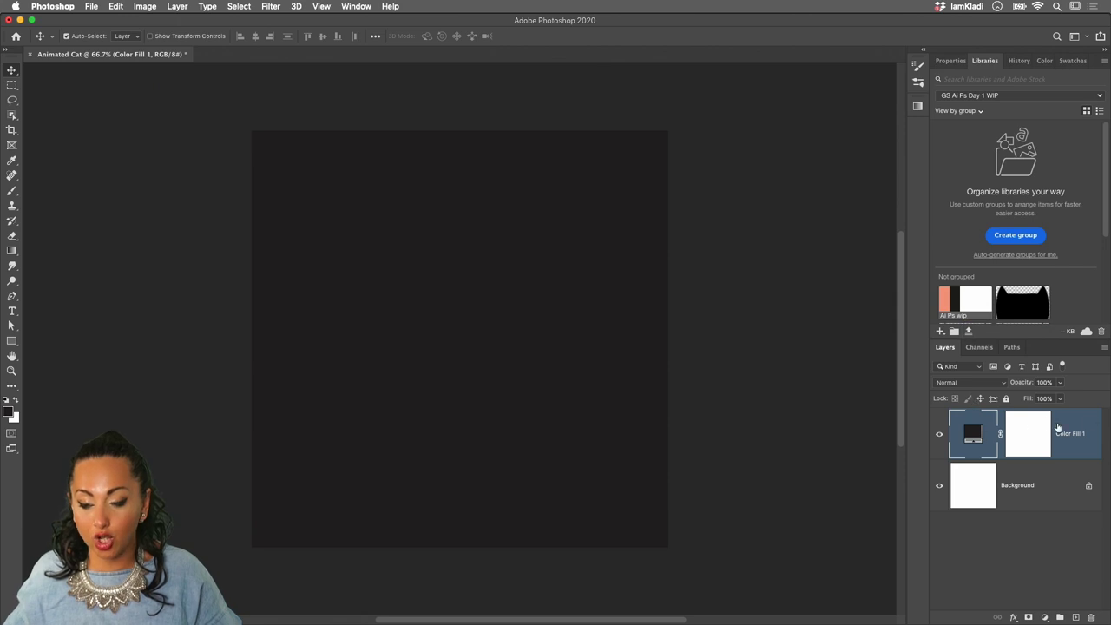
pyautogui.click(946, 302)
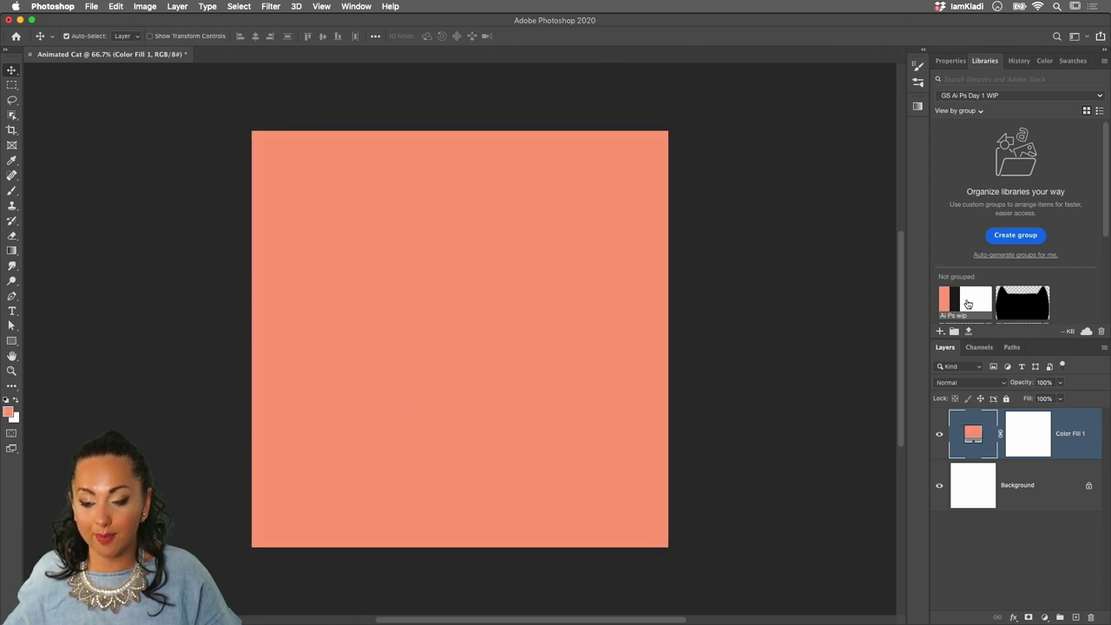
pyautogui.click(977, 302)
pyautogui.click(946, 302)
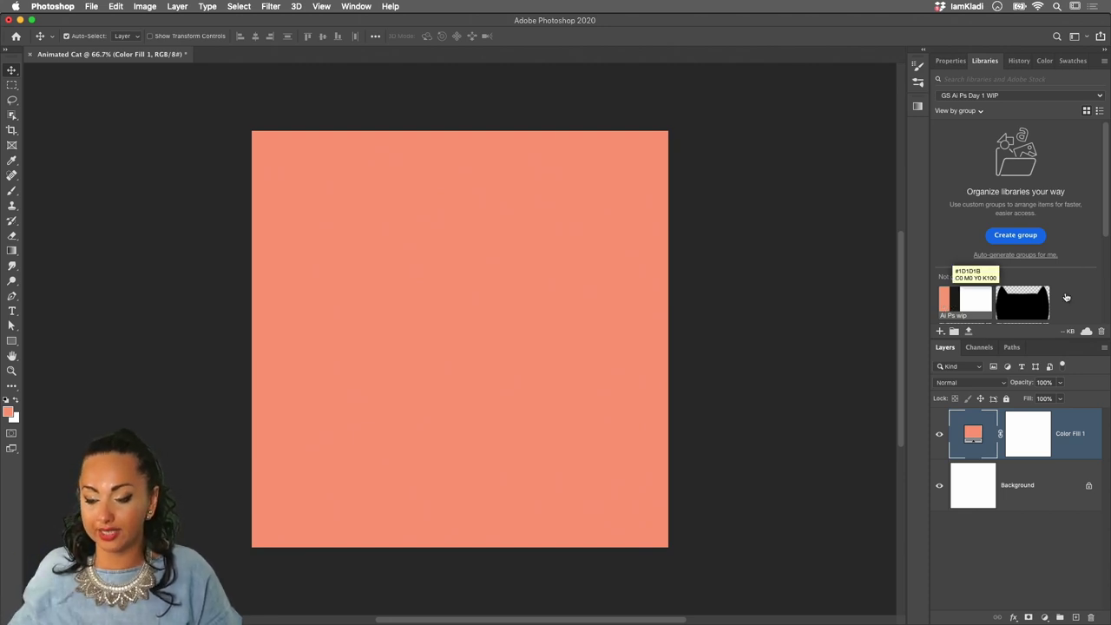
pyautogui.scroll(-5, 1067, 293)
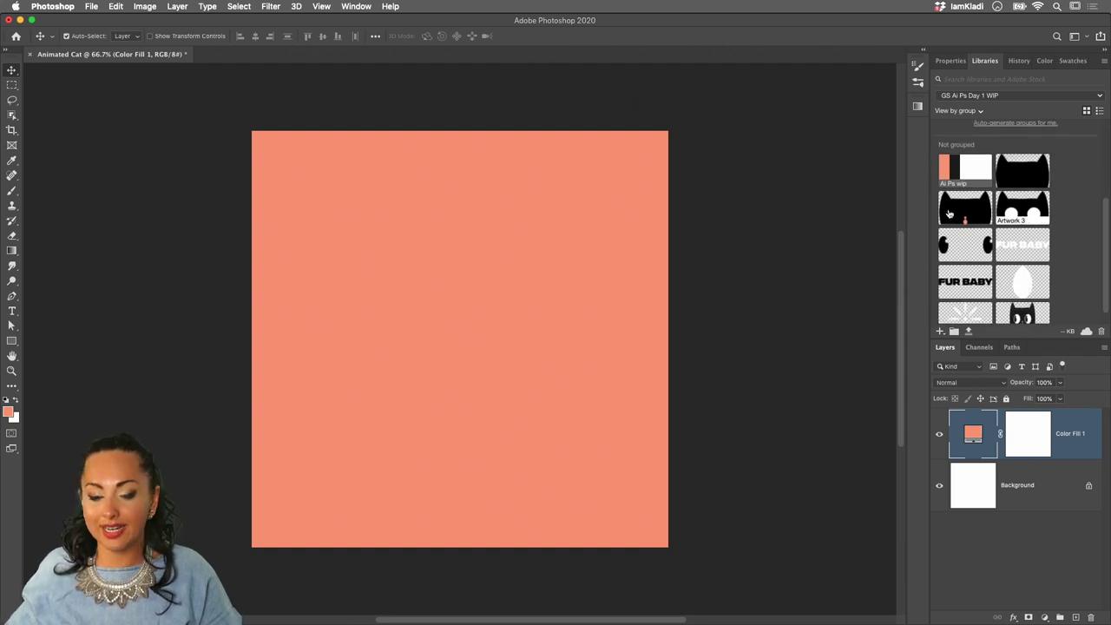
# - Place the cat head artwork near the canvas centre, then delete the small peeking cat layer
pyautogui.moveTo(1023, 206); pyautogui.dragTo(477, 281)
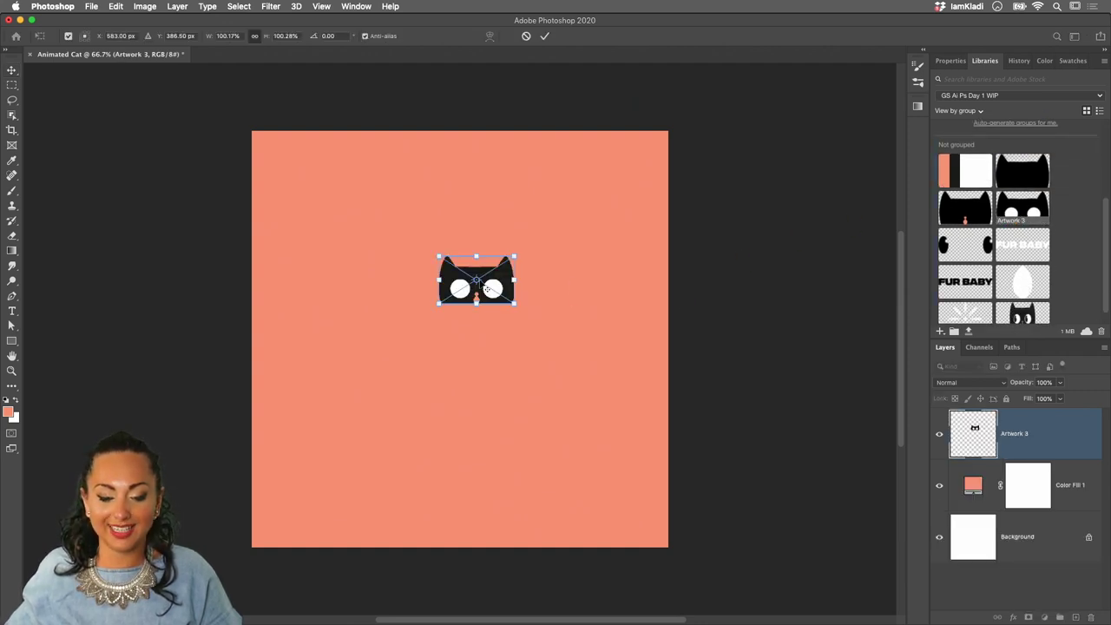
pyautogui.press('Return')
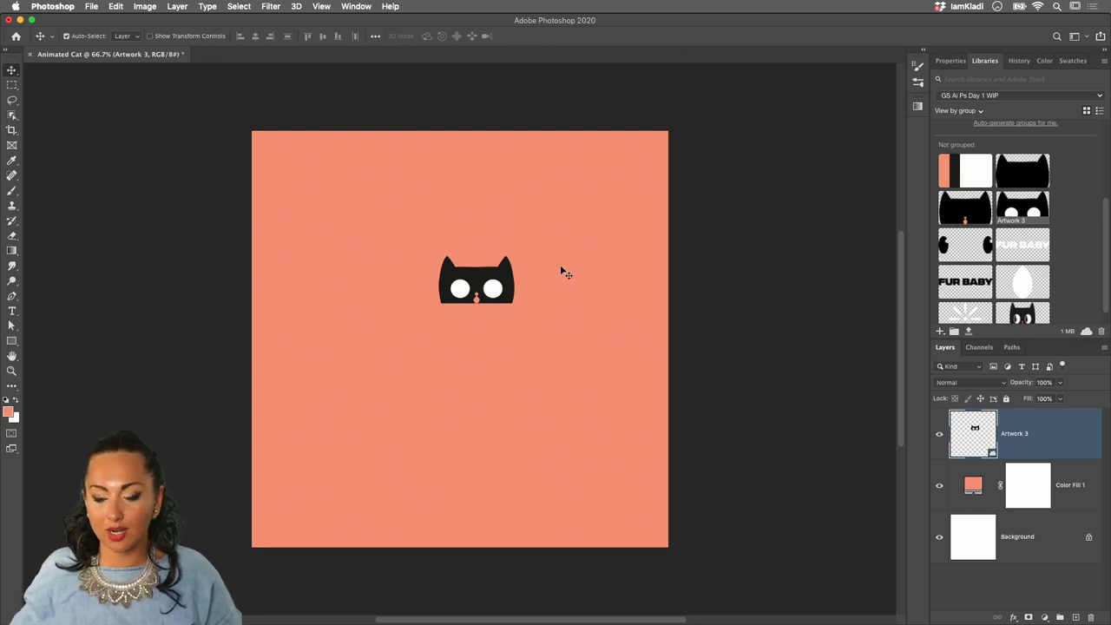
pyautogui.scroll(3, 1070, 187)
pyautogui.scroll(-4, 1059, 208)
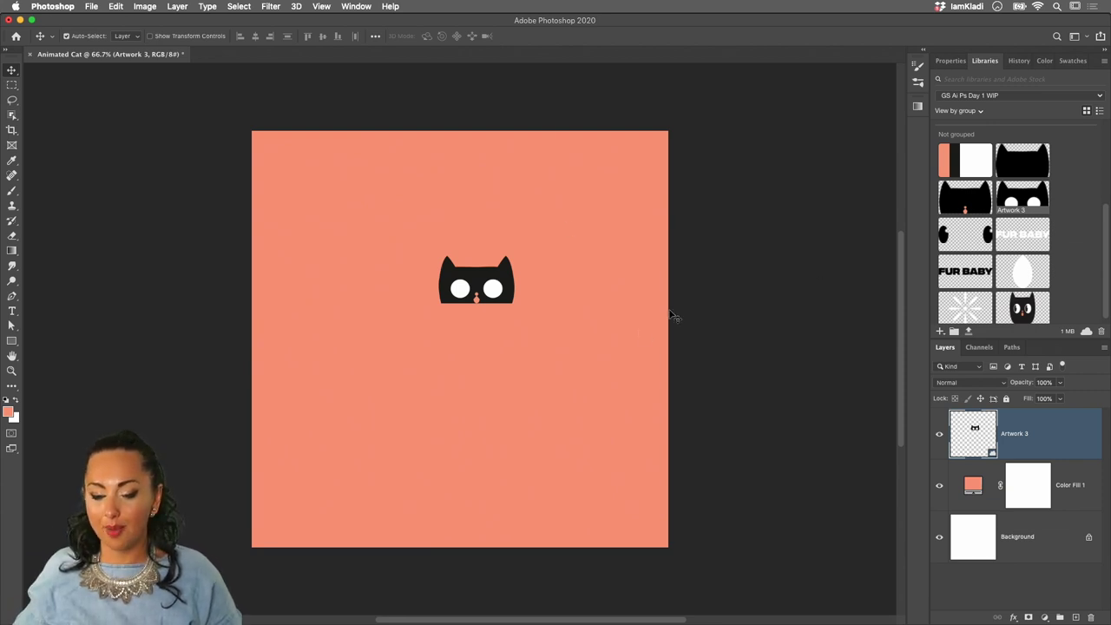
pyautogui.press('Delete')
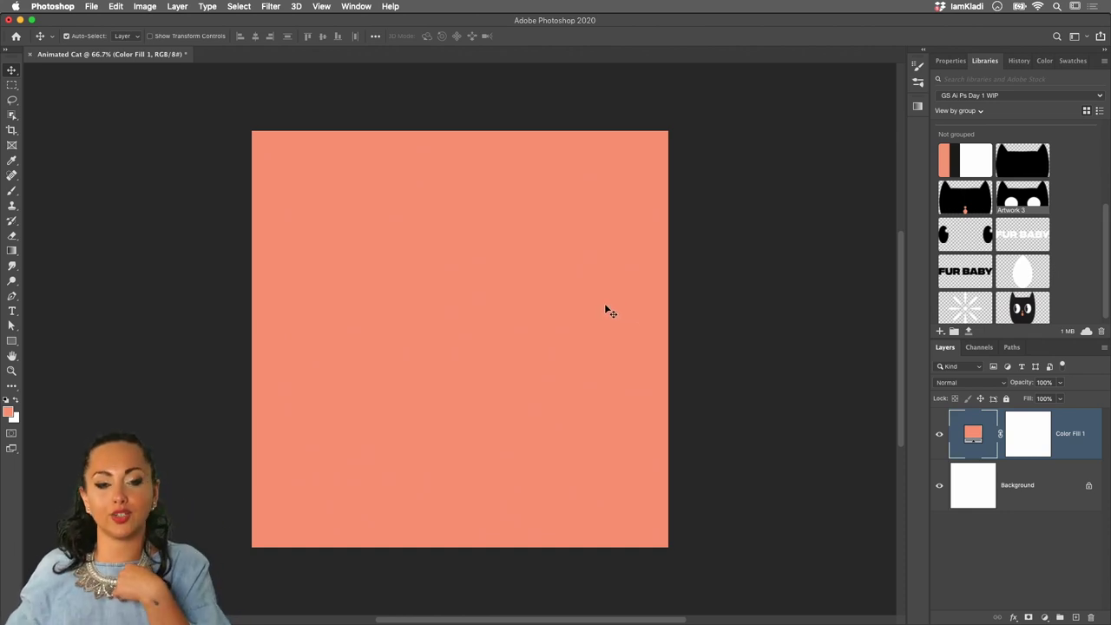
pyautogui.click(1101, 97)
# - Open the Animation cat library, compare pink and salmon, then fill Color Fill 1 with salmon #E7A28F
pyautogui.click(975, 138)
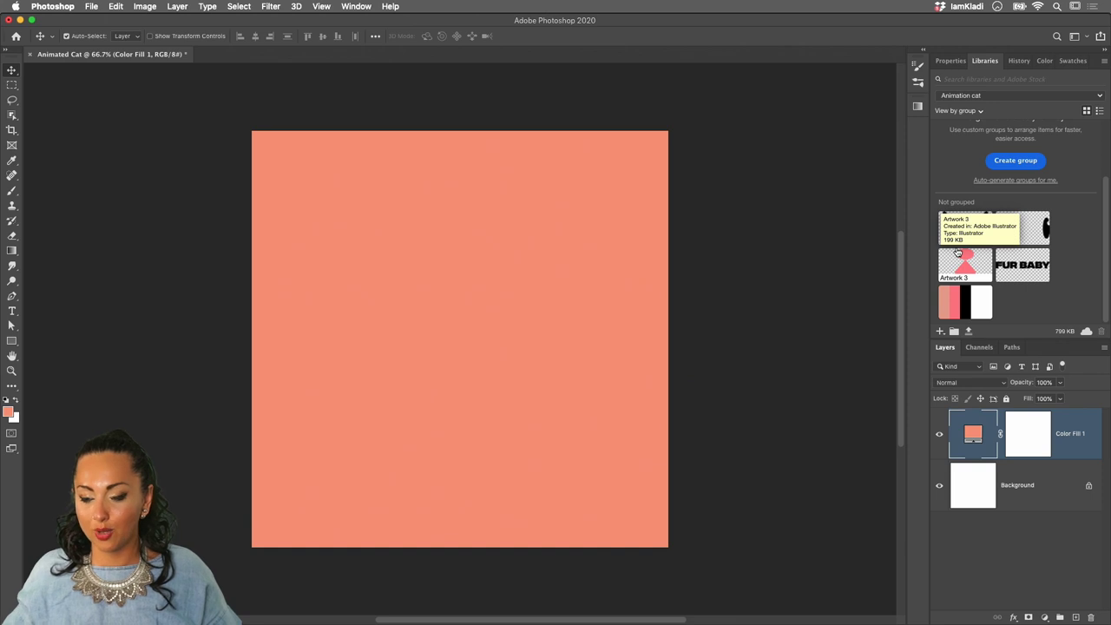
pyautogui.click(949, 301)
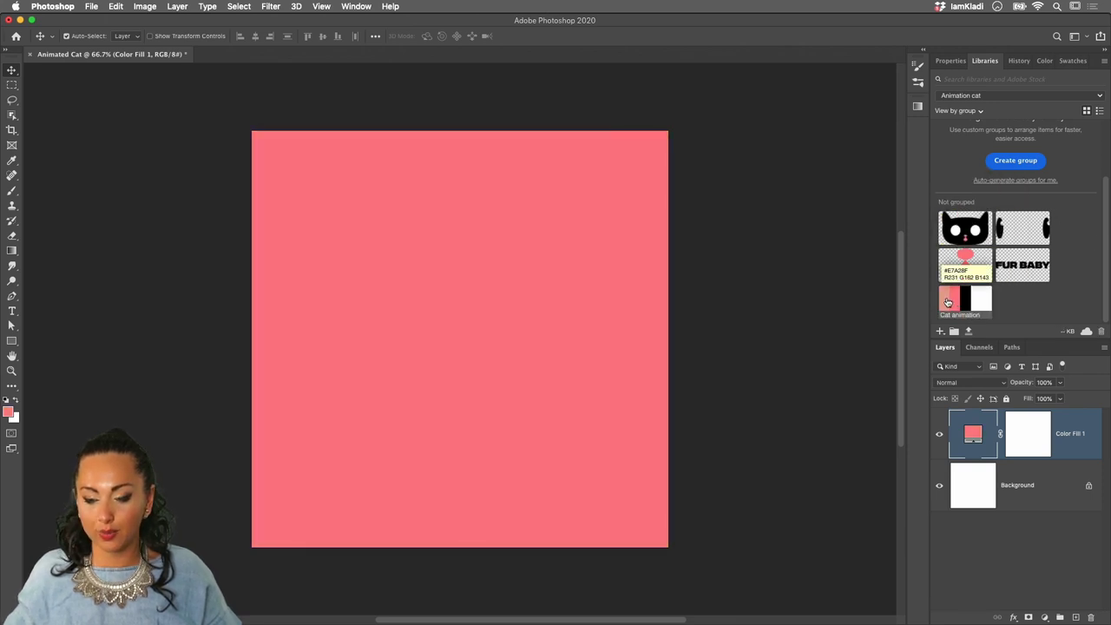
pyautogui.click(949, 301)
pyautogui.click(950, 296)
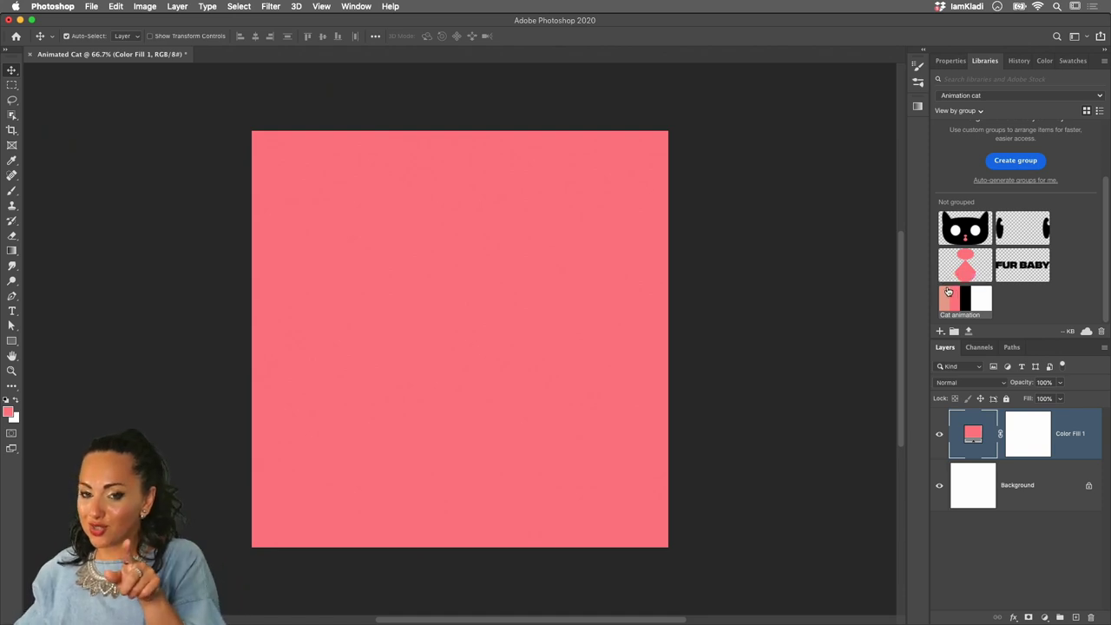
pyautogui.click(951, 297)
pyautogui.click(953, 300)
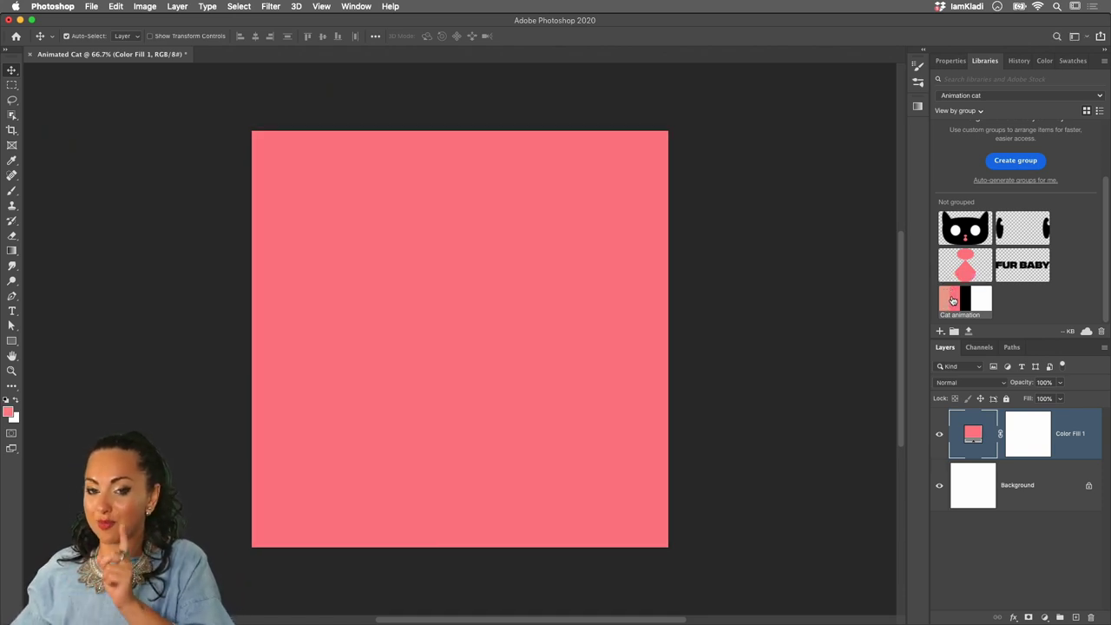
pyautogui.click(946, 301)
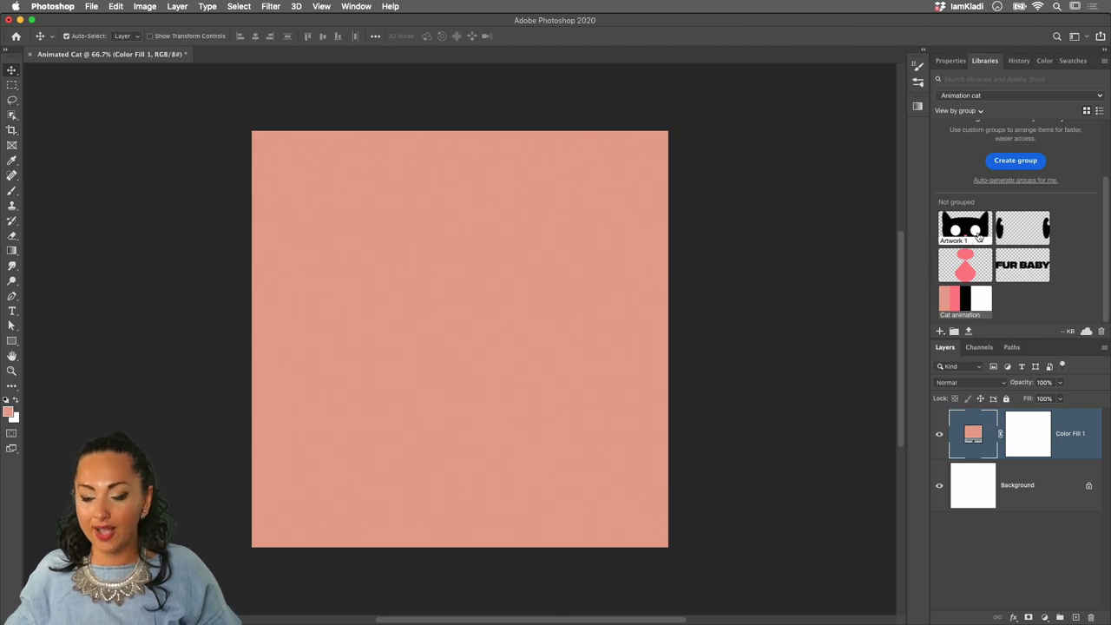
# - Place the library's cat head and pupils artwork on the canvas as Artwork 1 and Artwork 2
pyautogui.moveTo(964, 228); pyautogui.dragTo(450, 310)
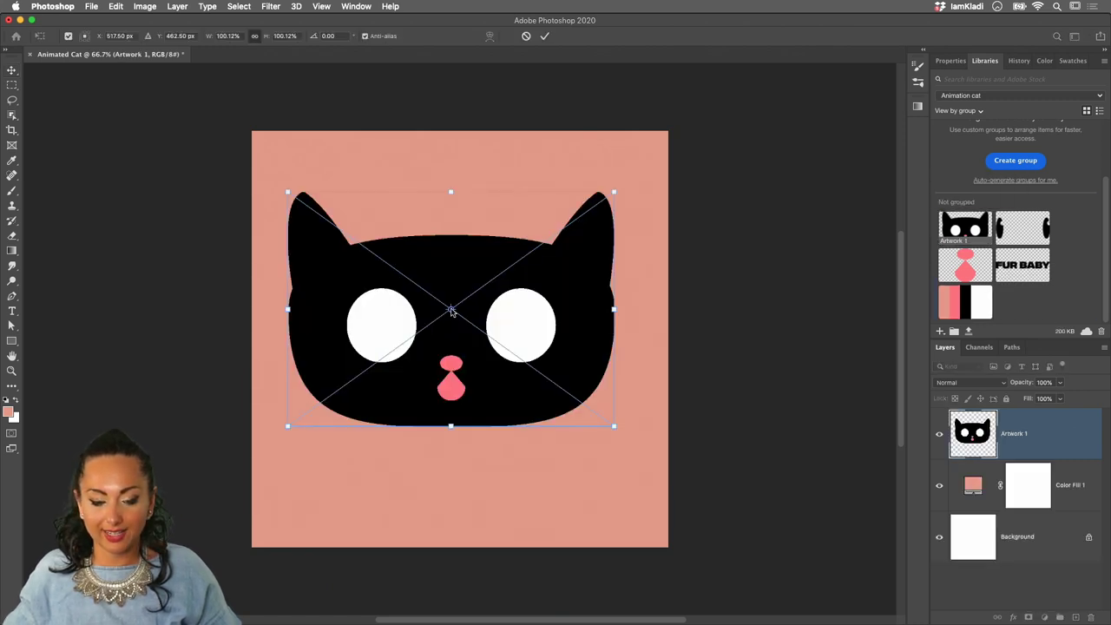
pyautogui.press('Return')
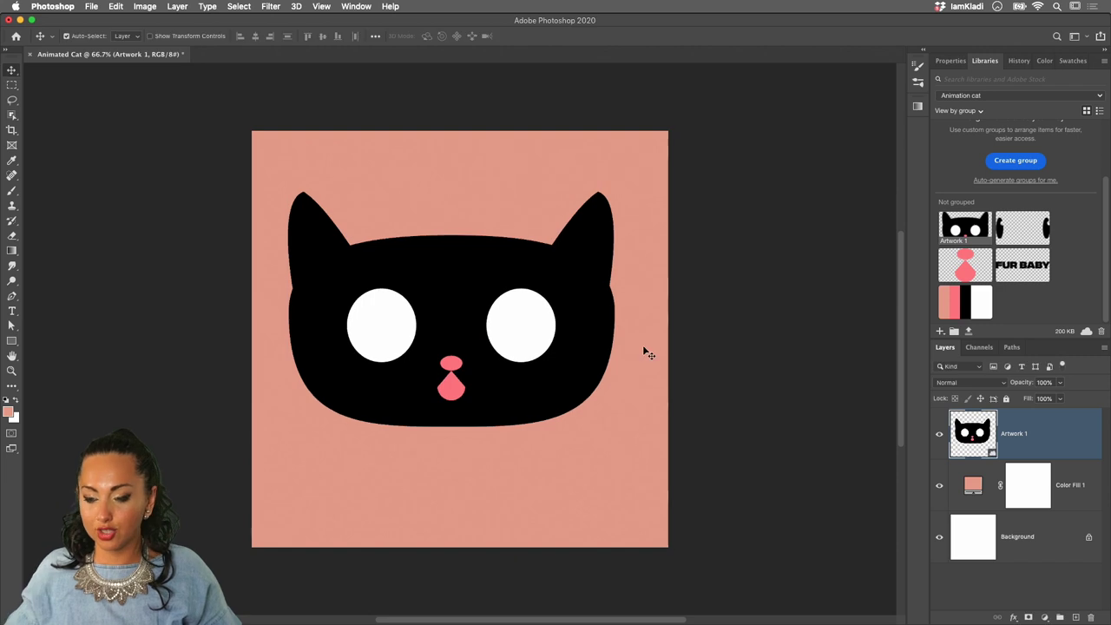
pyautogui.moveTo(1045, 240); pyautogui.dragTo(541, 331)
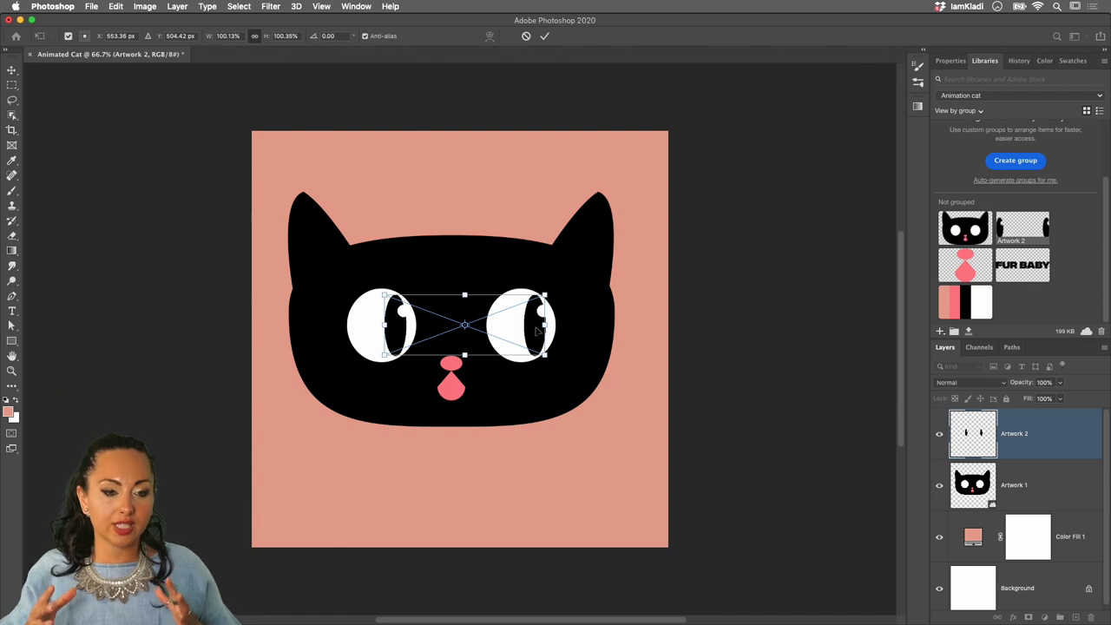
pyautogui.press('Return')
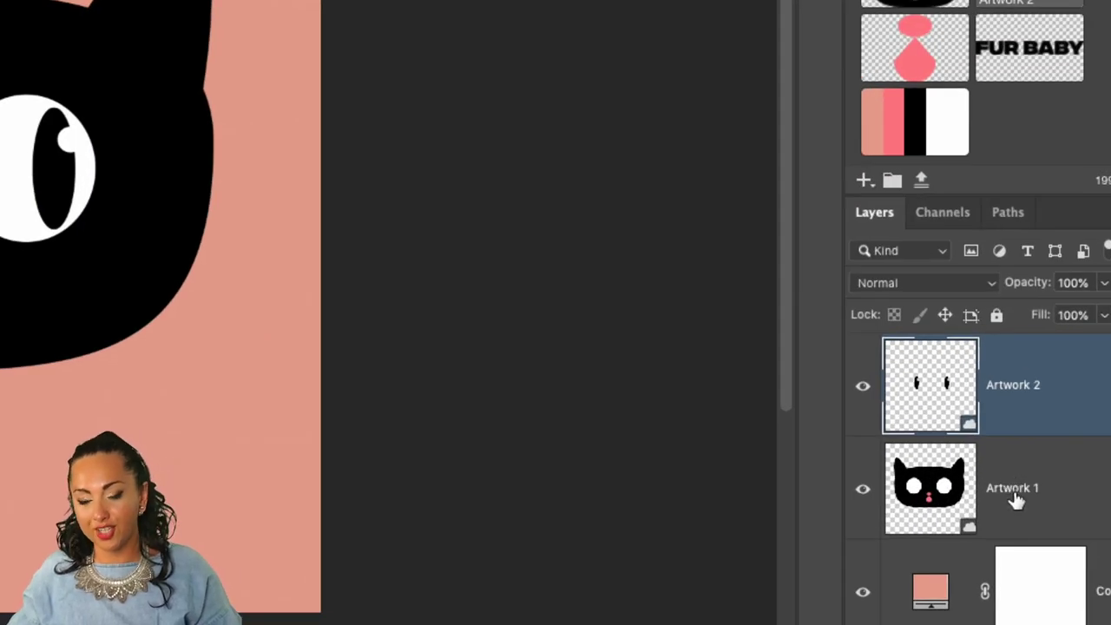
# - Rename Artwork 1, Artwork 2 and Color Fill 1 to Cat Face, Eyes and Backdrop, then fit the canvas on screen
pyautogui.doubleClick(1016, 491)
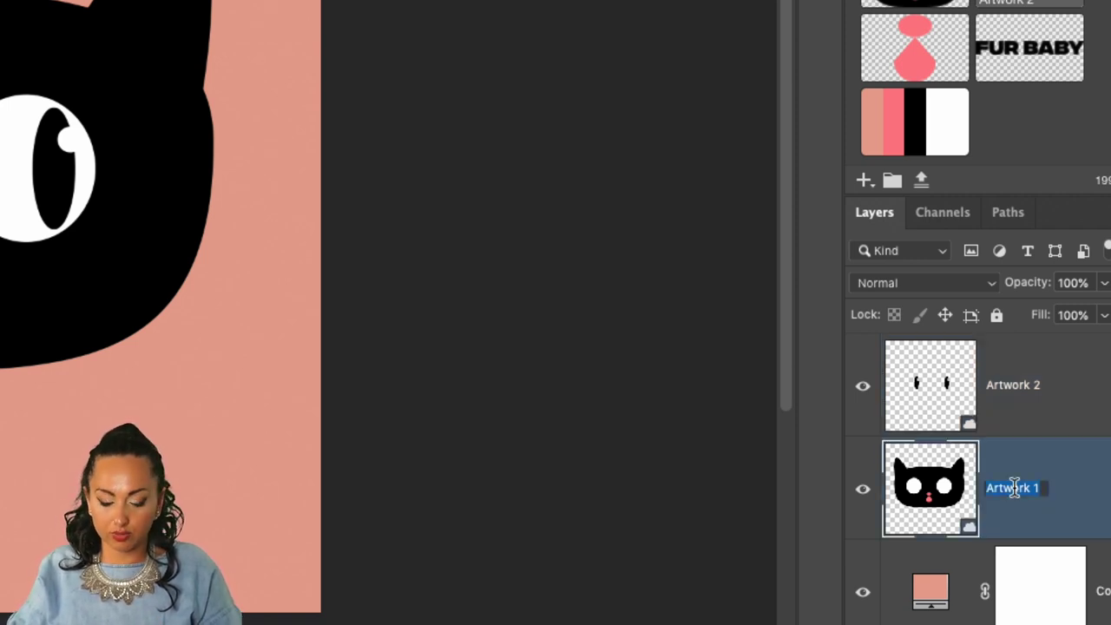
pyautogui.write('Cat F')
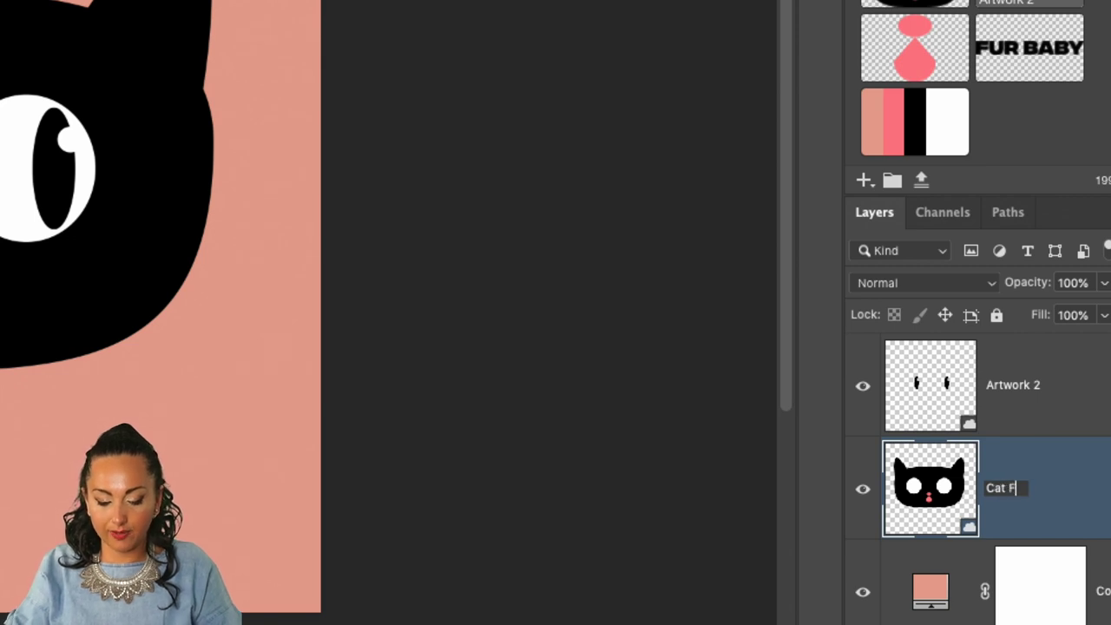
pyautogui.write('ace')
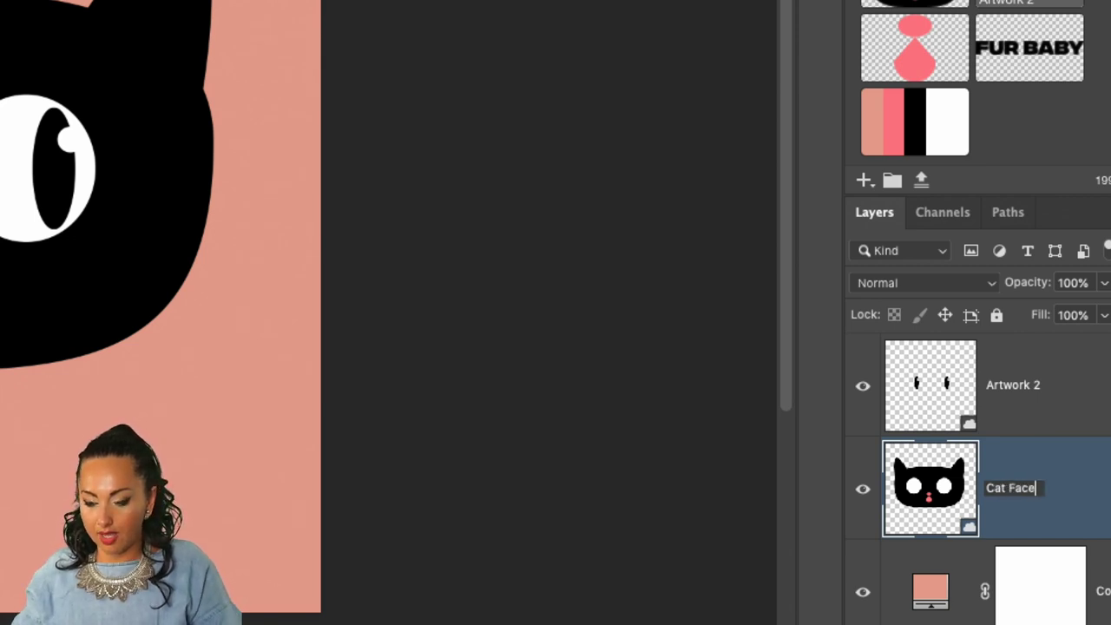
pyautogui.doubleClick(1018, 384)
pyautogui.write('Eyes')
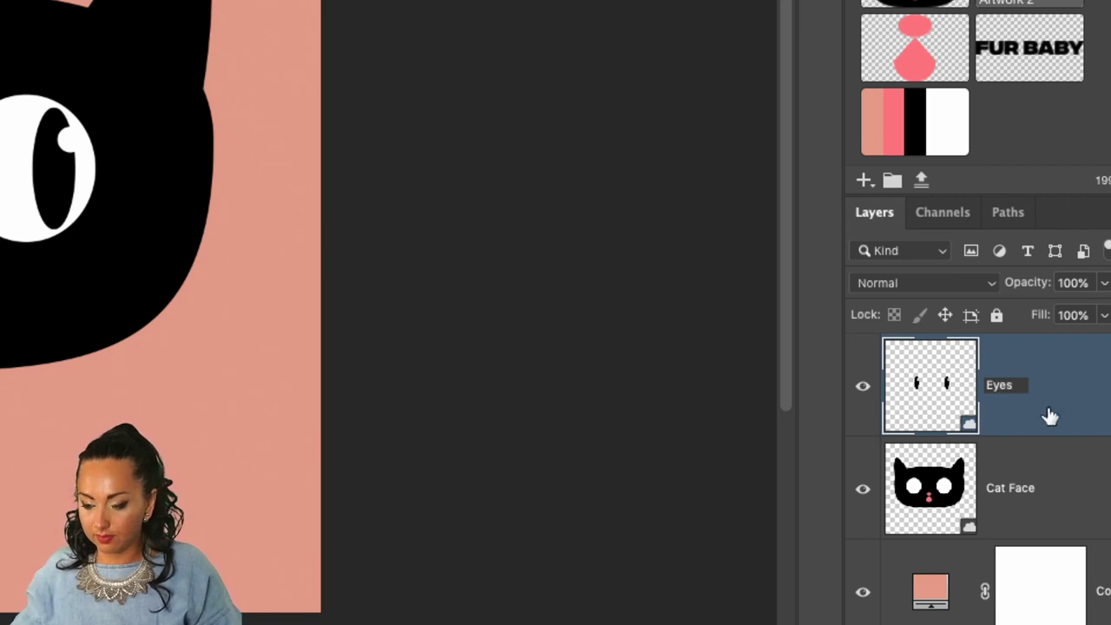
pyautogui.press('Return')
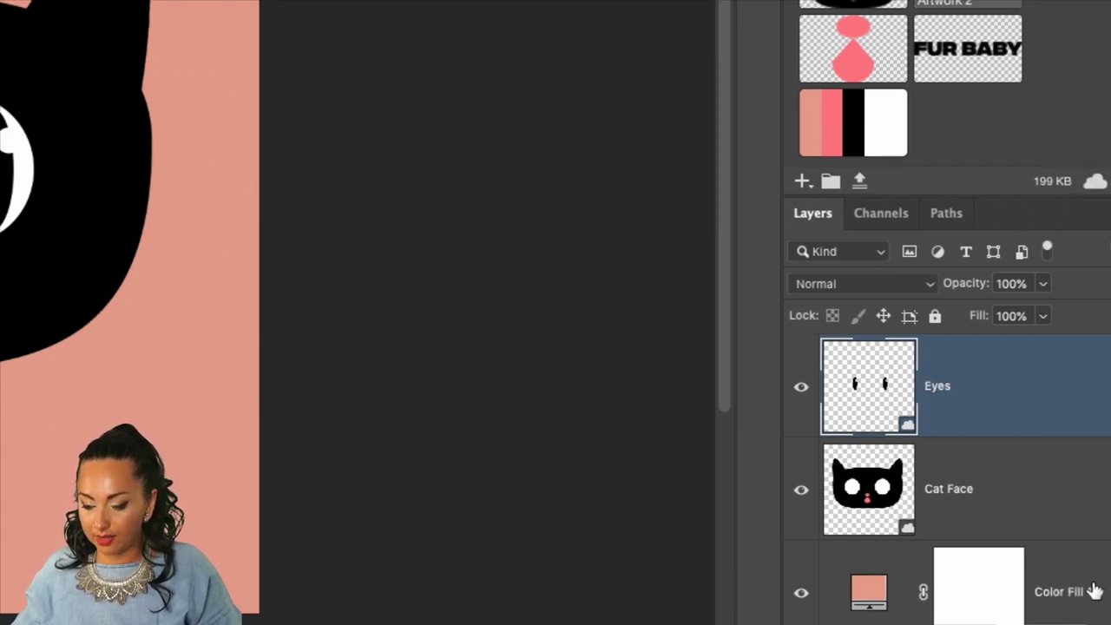
pyautogui.doubleClick(1068, 590)
pyautogui.write('Backdrop')
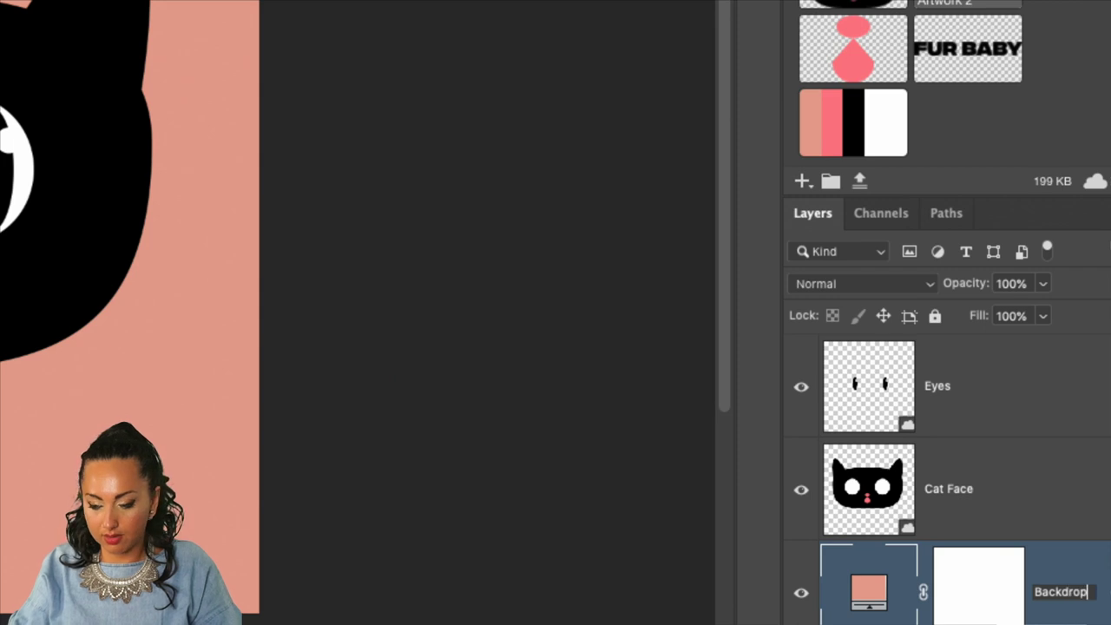
pyautogui.press('Return')
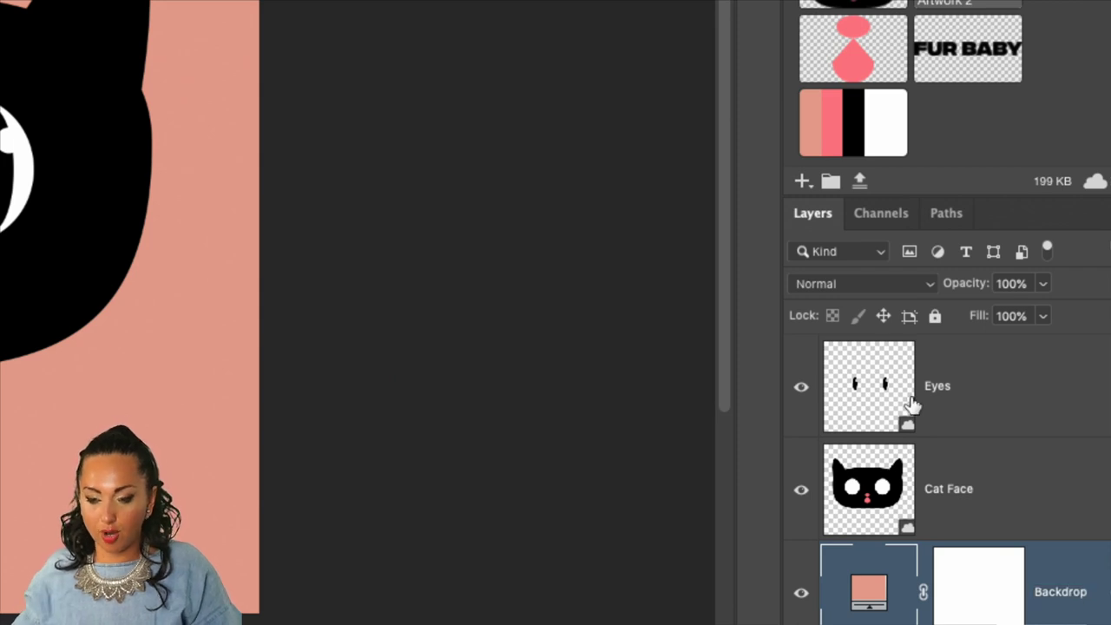
pyautogui.press('super+0')
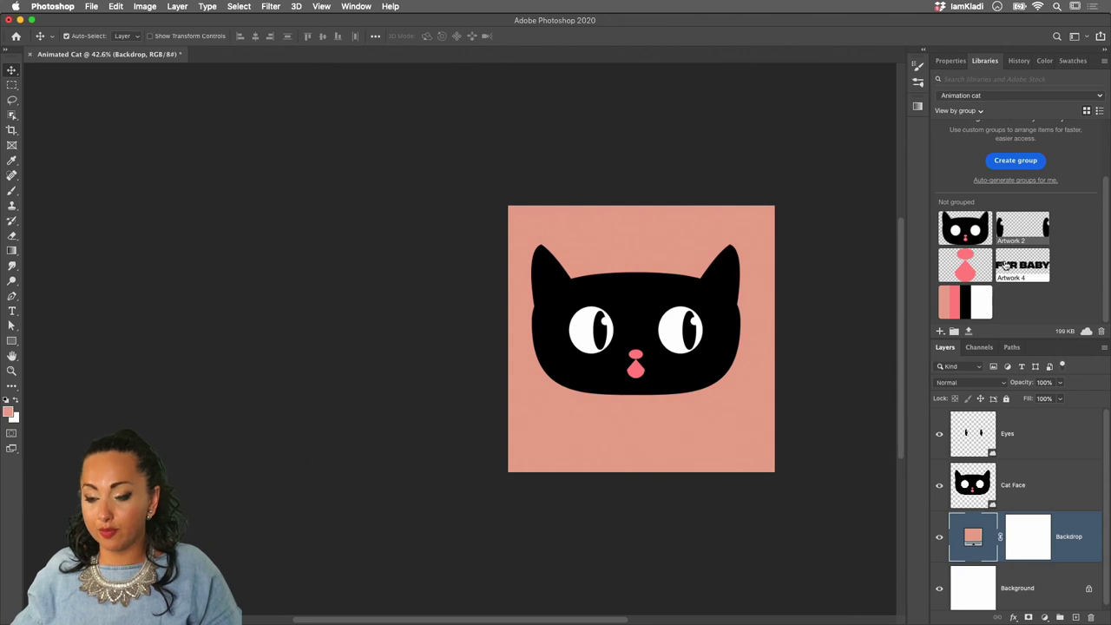
# - Place the FUR BABY title below the cat face, name its layer Logo, and switch to Illustrator
pyautogui.moveTo(1026, 271); pyautogui.dragTo(668, 414)
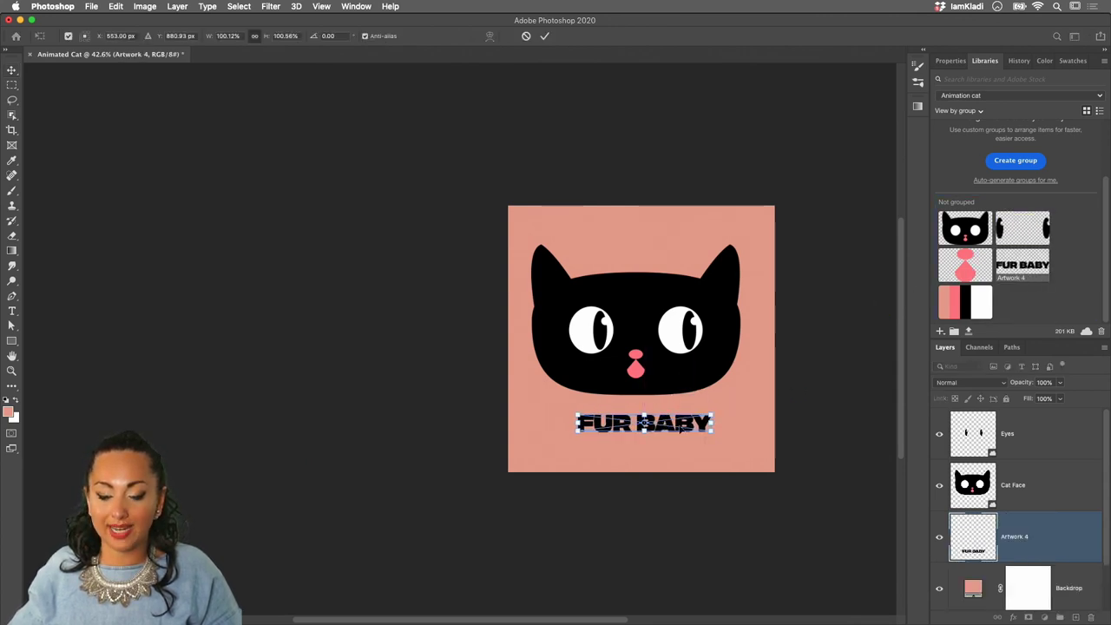
pyautogui.press('Return')
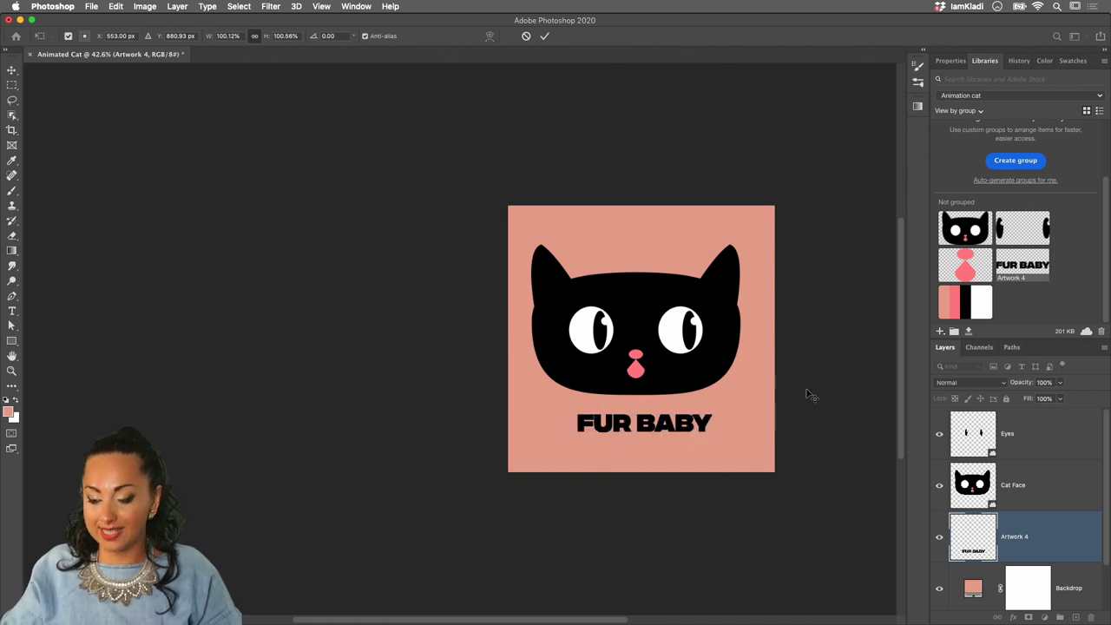
pyautogui.doubleClick(1016, 537)
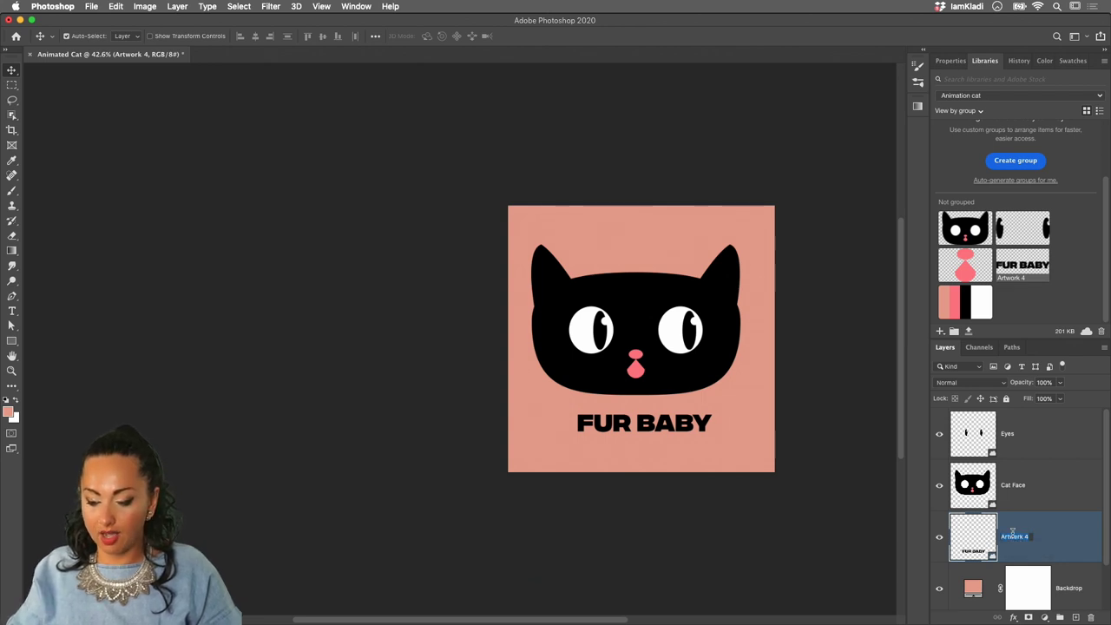
pyautogui.write('Lo')
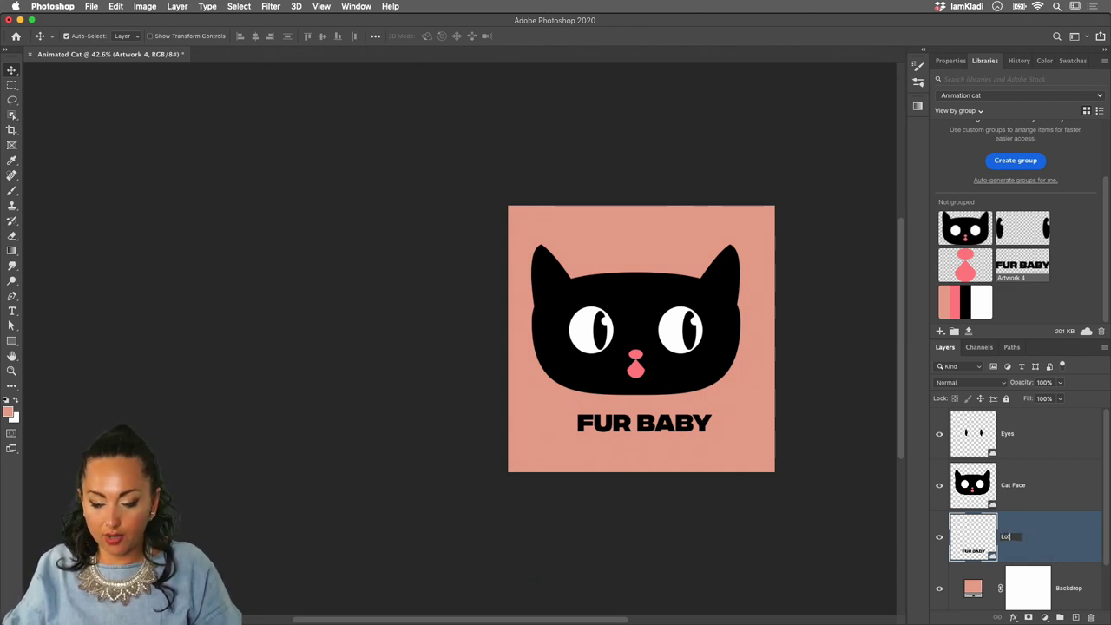
pyautogui.write('go')
pyautogui.press('Return')
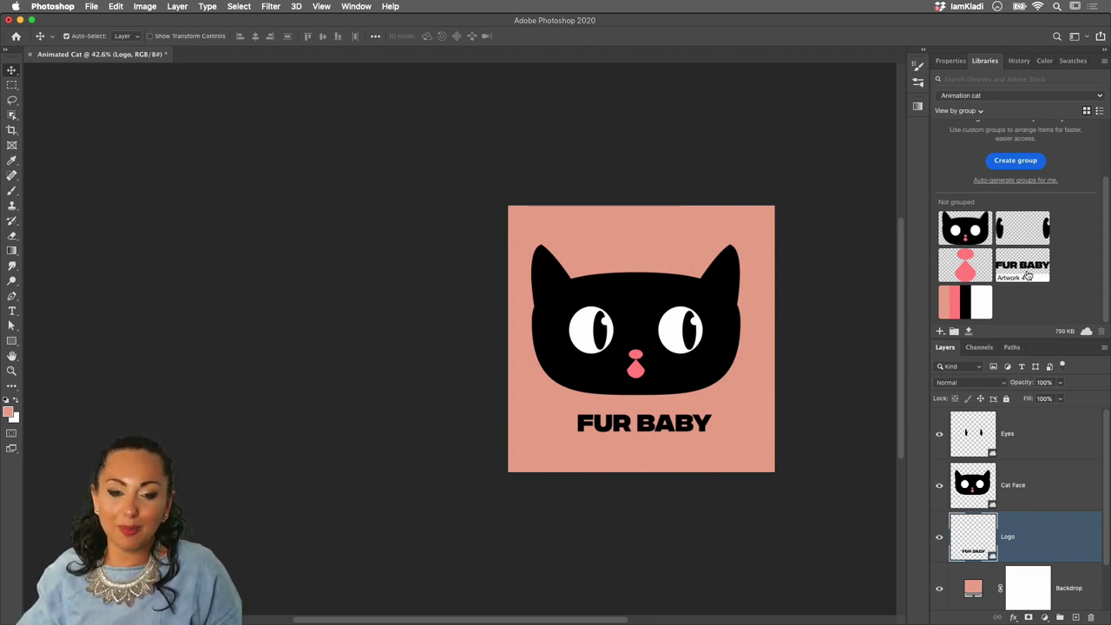
pyautogui.press('super+Tab')
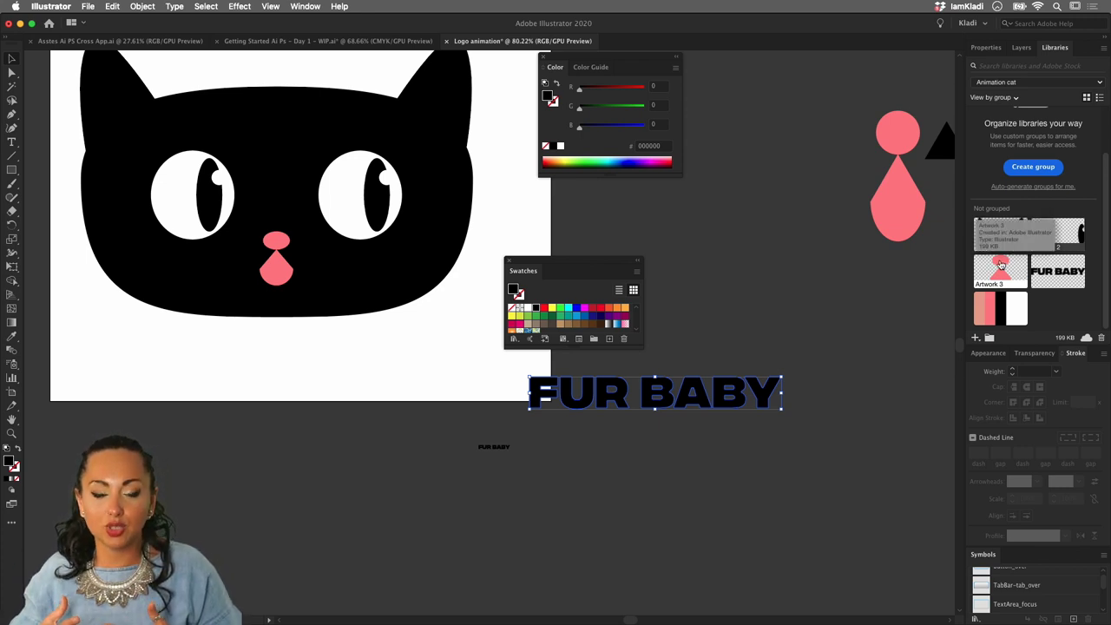
# - Edit the FUR BABY library artwork so its lettering is filled white, then return to Photoshop
pyautogui.doubleClick(1051, 276)
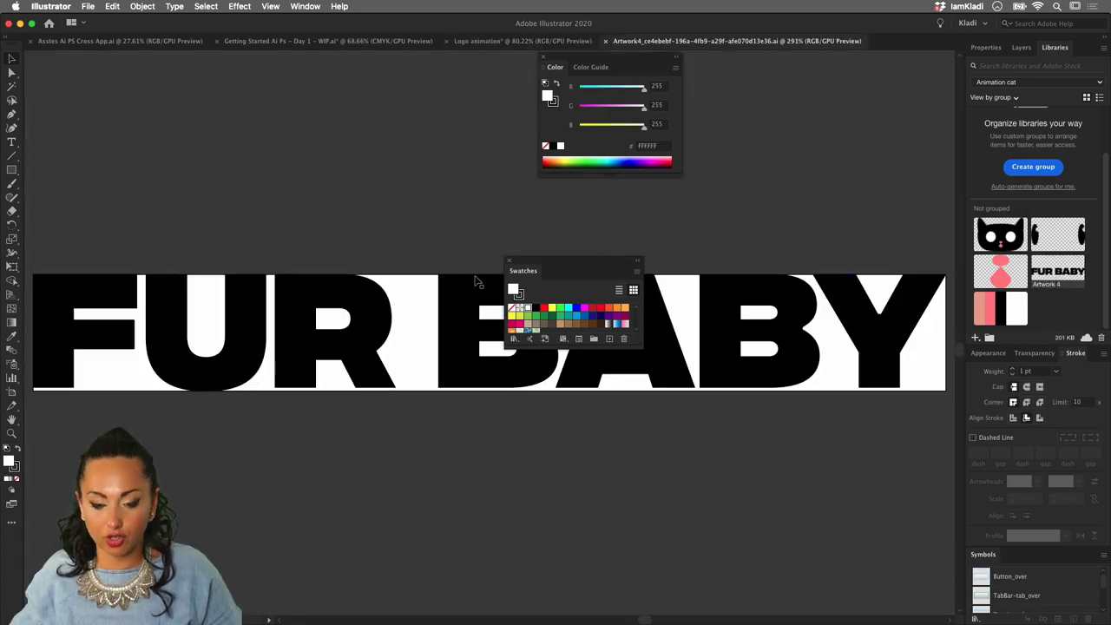
pyautogui.click(509, 261)
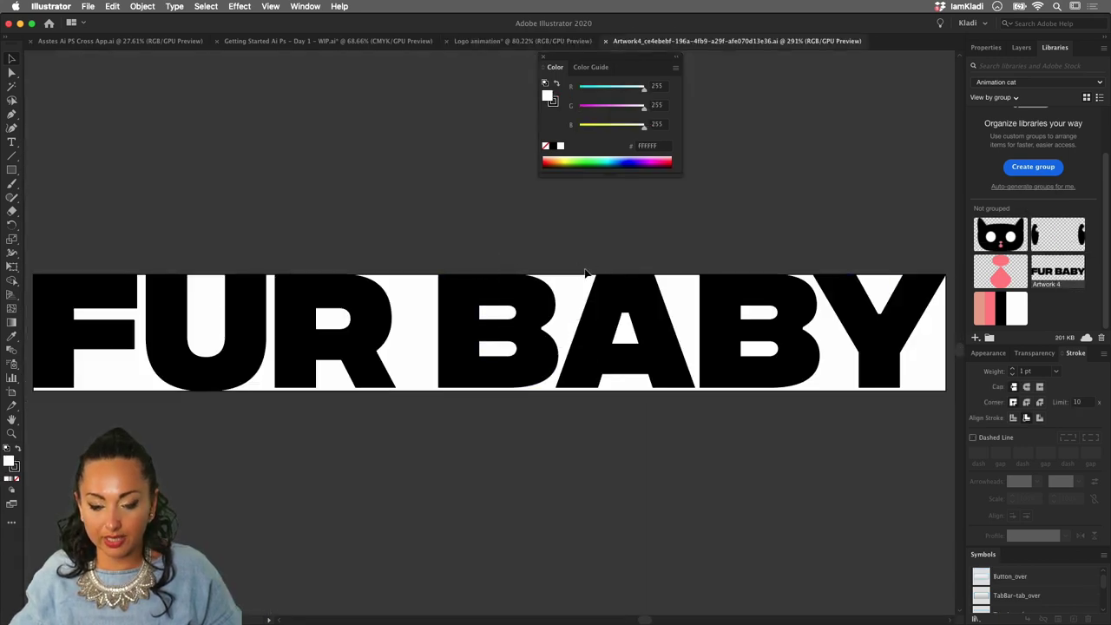
pyautogui.click(642, 309)
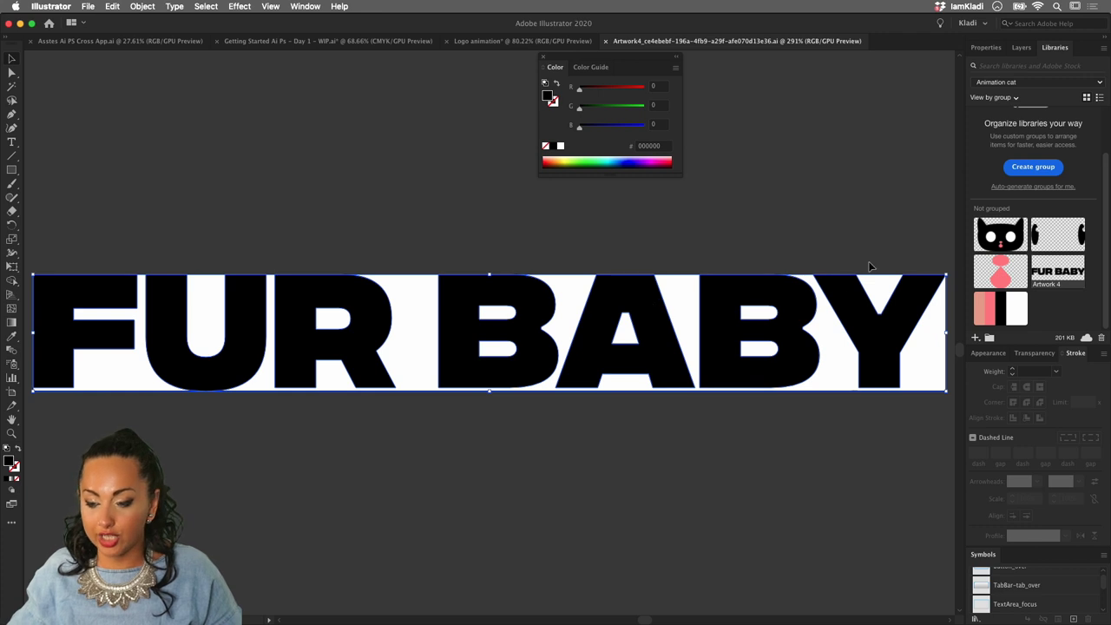
pyautogui.click(1011, 309)
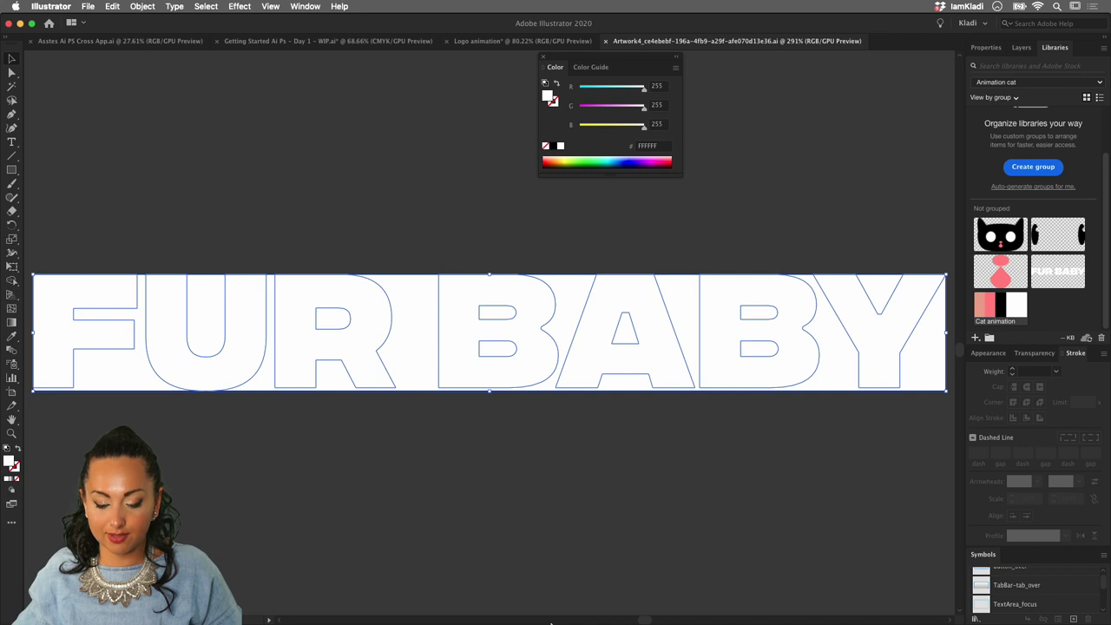
pyautogui.moveTo(534, 619)
pyautogui.click(534, 587)
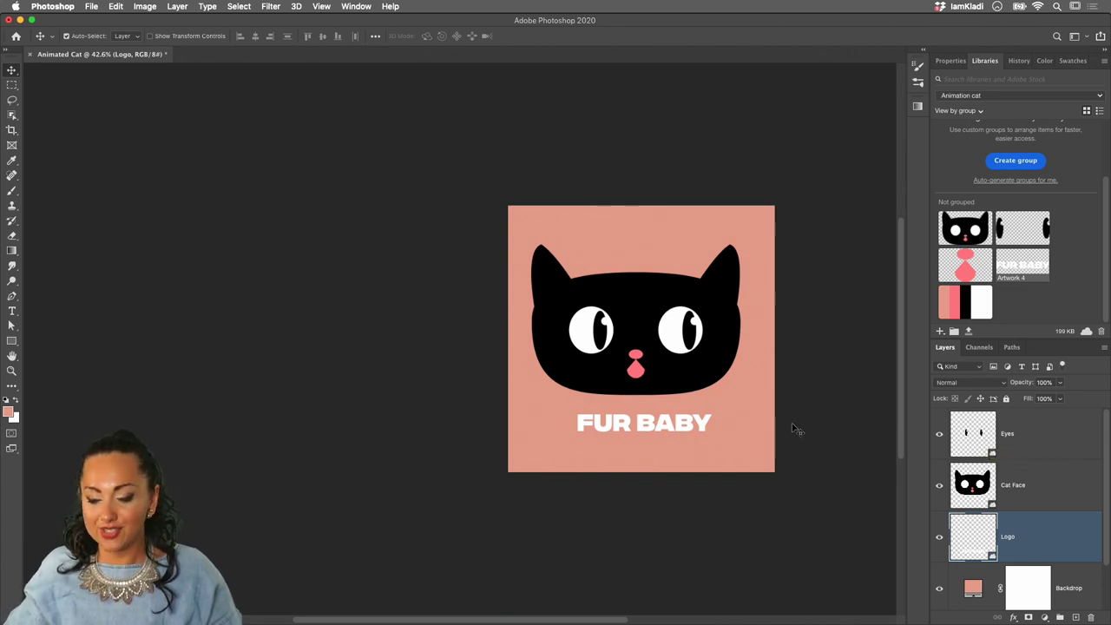
# - Horizontally centre the Cat Face and Eyes layers, nudge them slightly right, and hide the Logo layer
pyautogui.click(1022, 476)
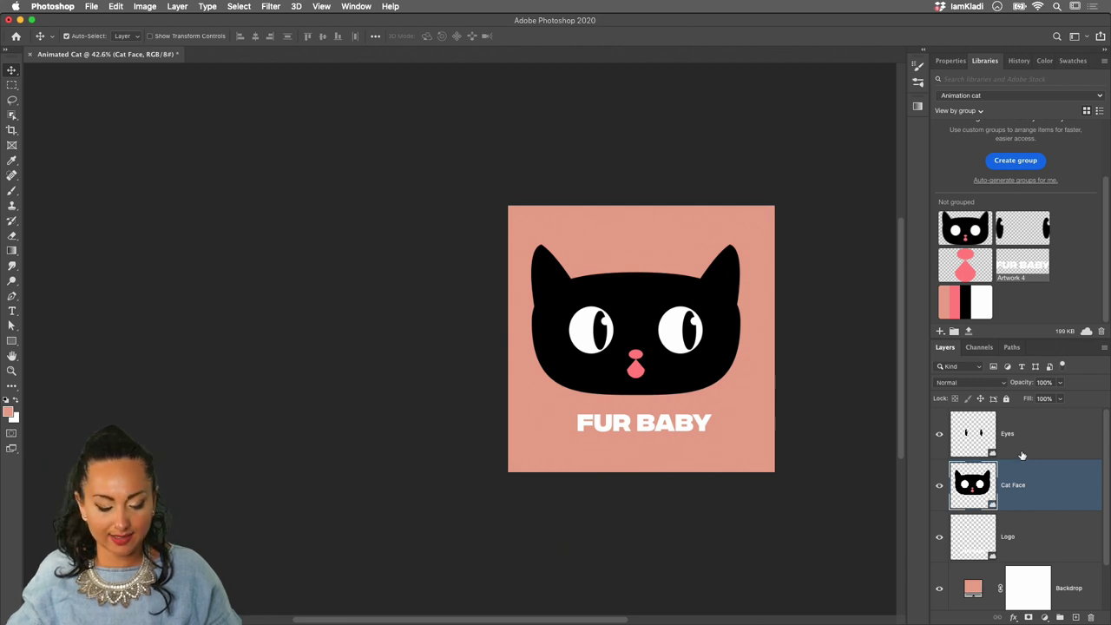
pyautogui.keyDown('shift'); pyautogui.click(1023, 447); pyautogui.keyUp('shift')
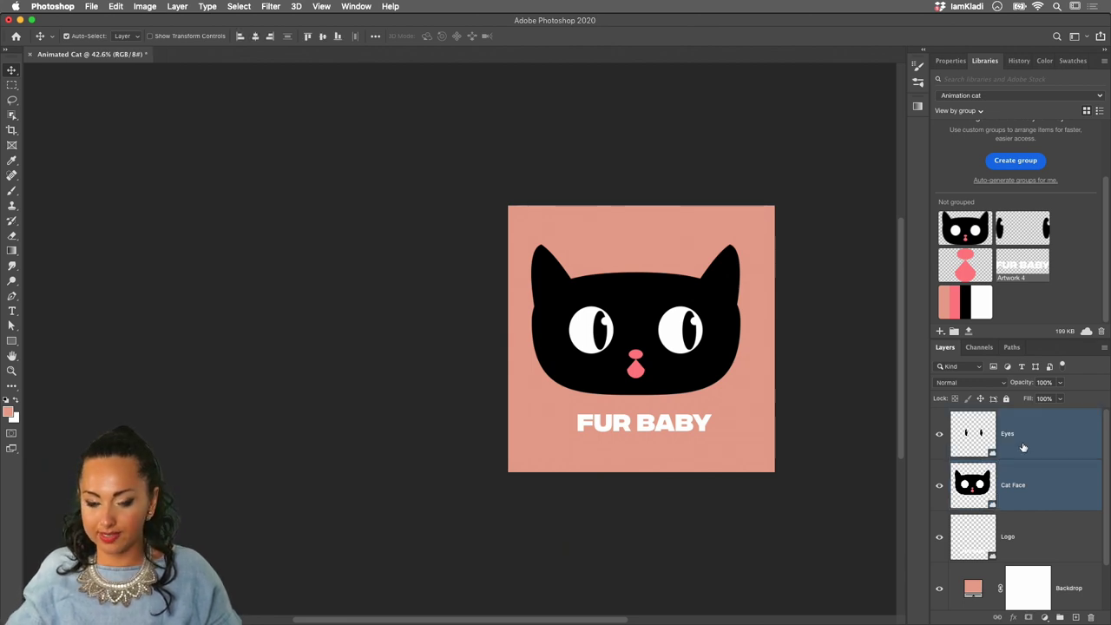
pyautogui.click(256, 36)
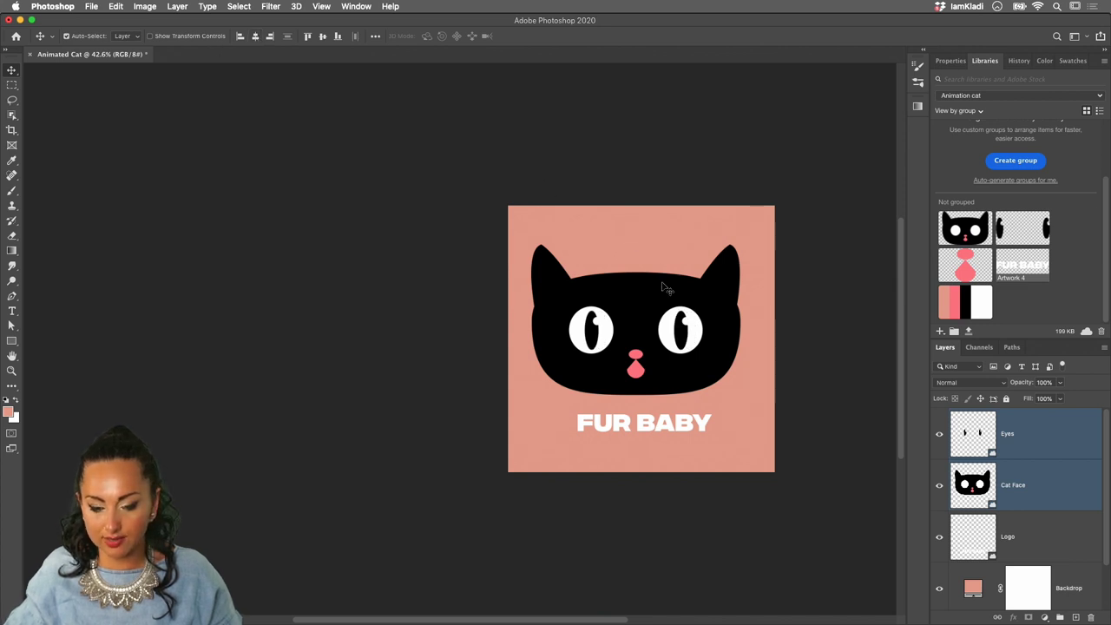
pyautogui.moveTo(664, 289); pyautogui.dragTo(671, 290)
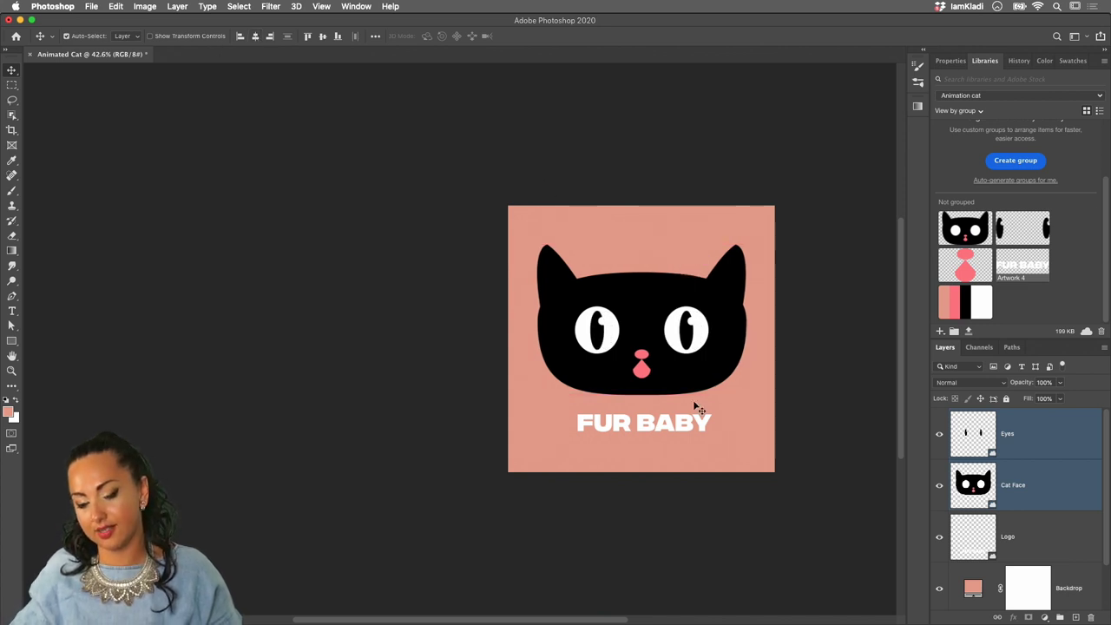
pyautogui.click(939, 537)
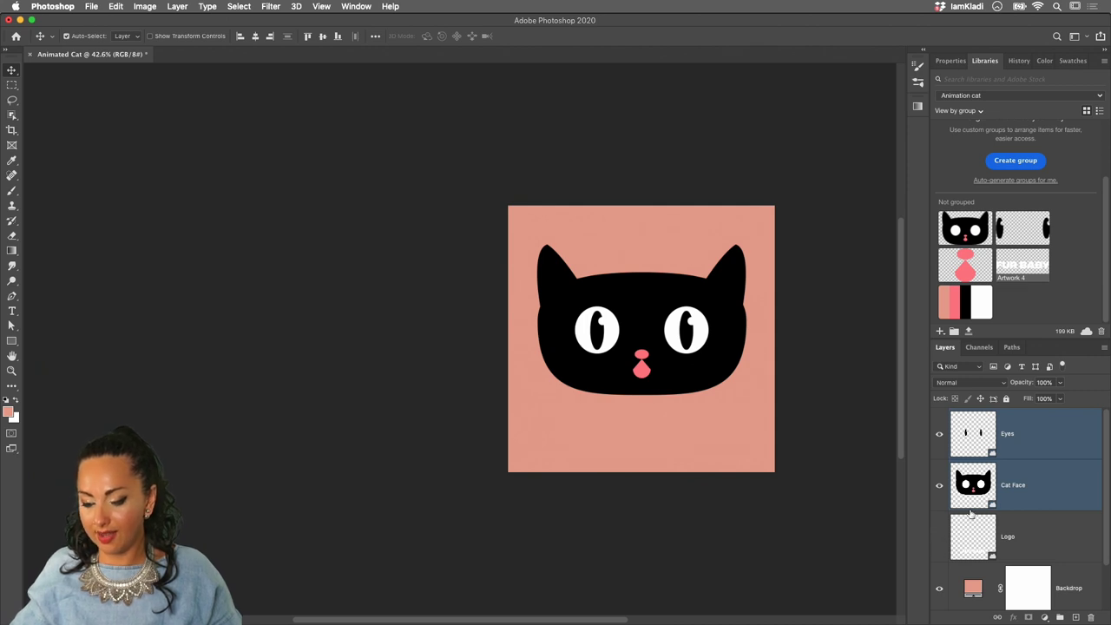
# - Move the cat to the canvas bottom and enlarge it to roughly fill the canvas width
pyautogui.moveTo(725, 290); pyautogui.dragTo(720, 395)
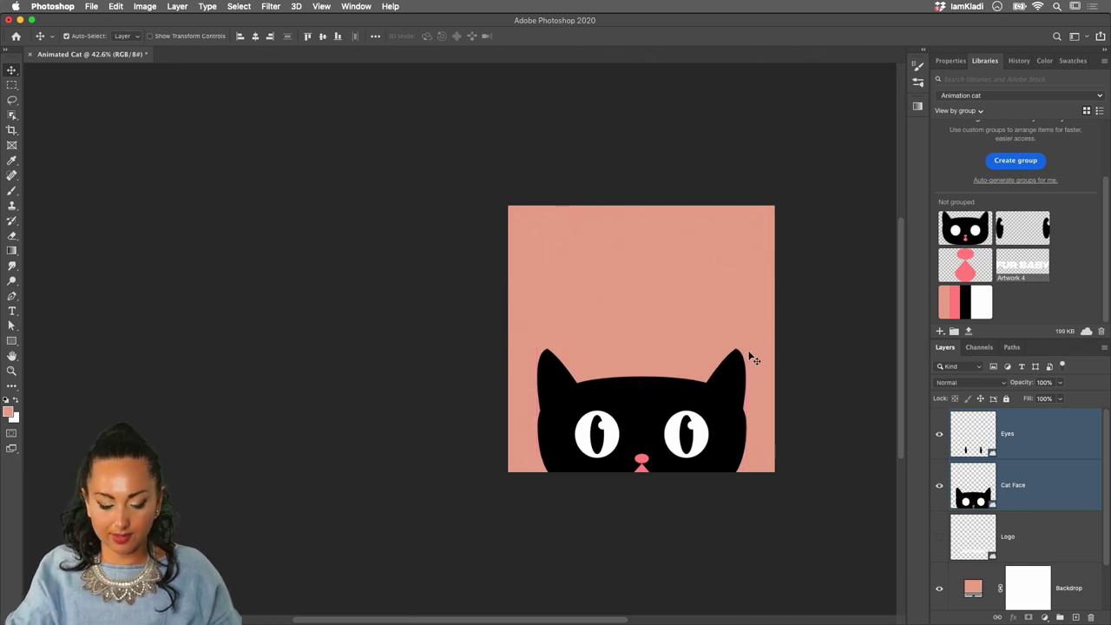
pyautogui.press('super+t')
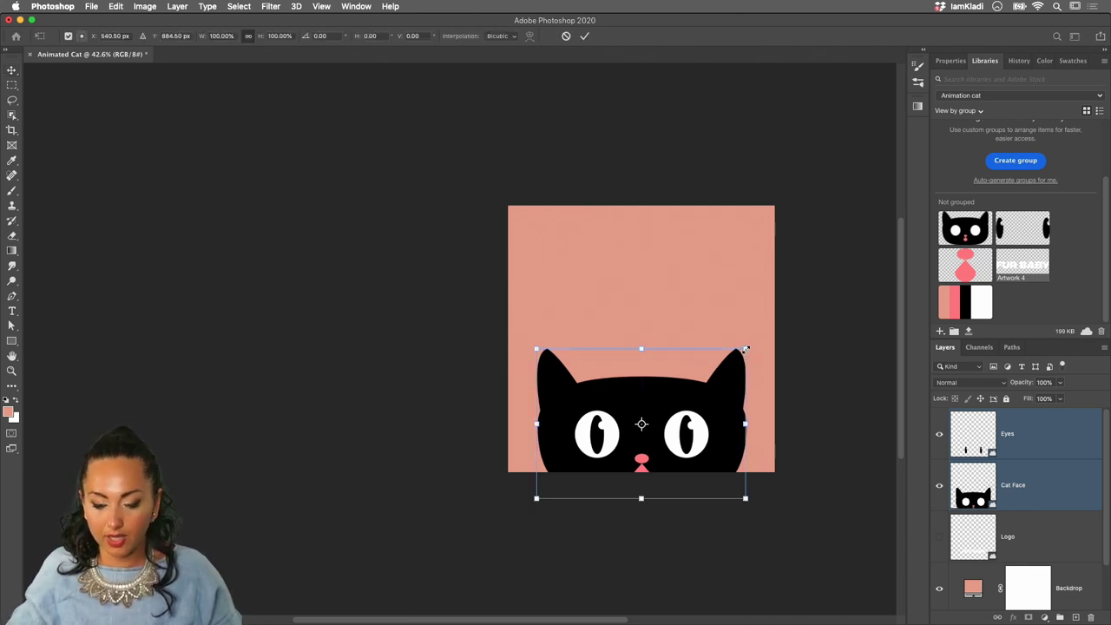
pyautogui.moveTo(746, 348); pyautogui.dragTo(793, 303)
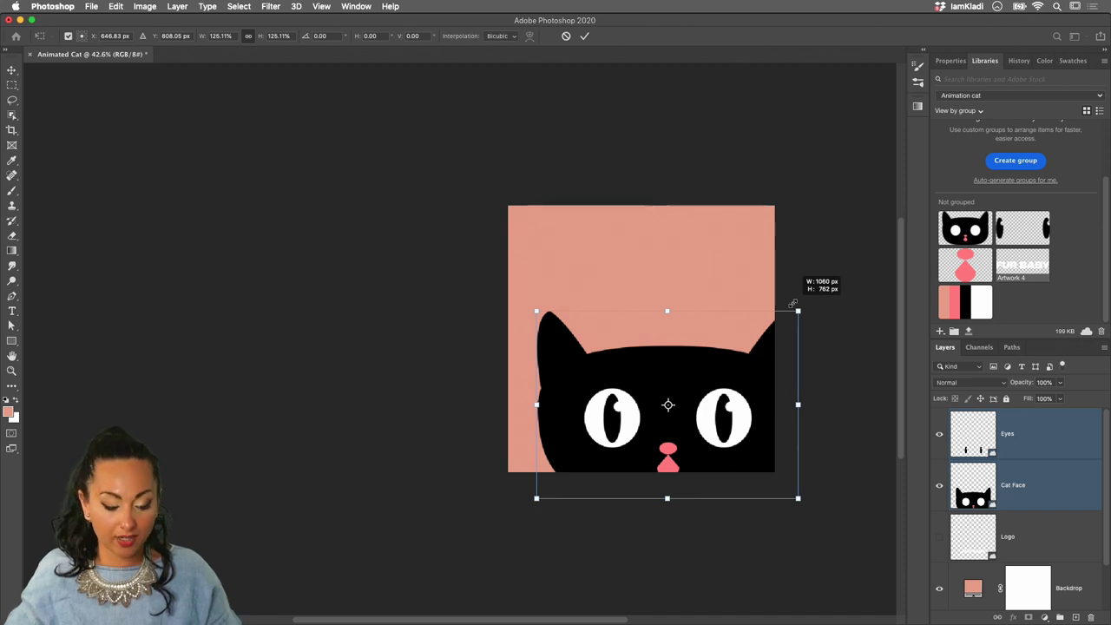
pyautogui.moveTo(793, 304); pyautogui.dragTo(773, 325)
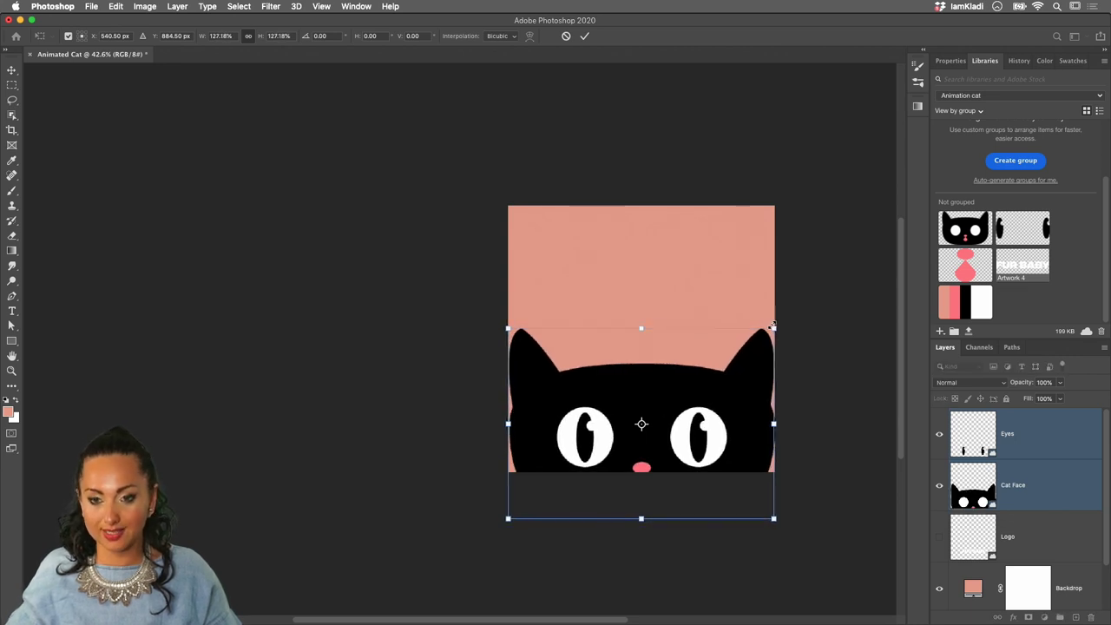
pyautogui.hotkey('shift', 'Up')
pyautogui.hotkey('shift', 'Up')
pyautogui.hotkey('shift', 'Up')
pyautogui.hotkey('shift', 'Up')
pyautogui.hotkey('shift', 'Up')
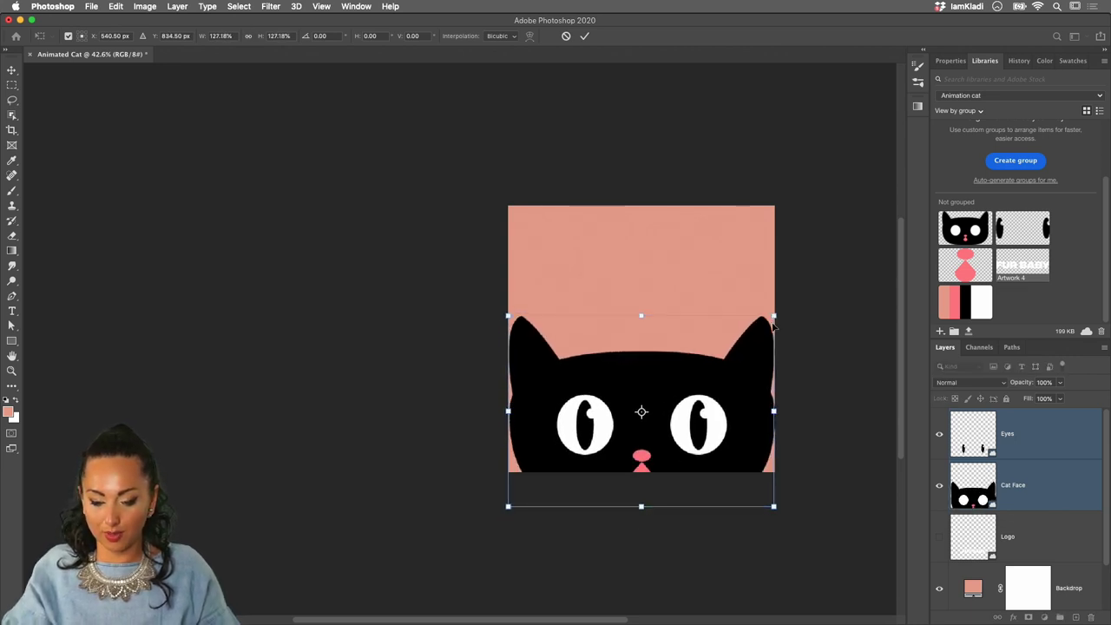
pyautogui.hotkey('shift', 'Up')
pyautogui.press('Return')
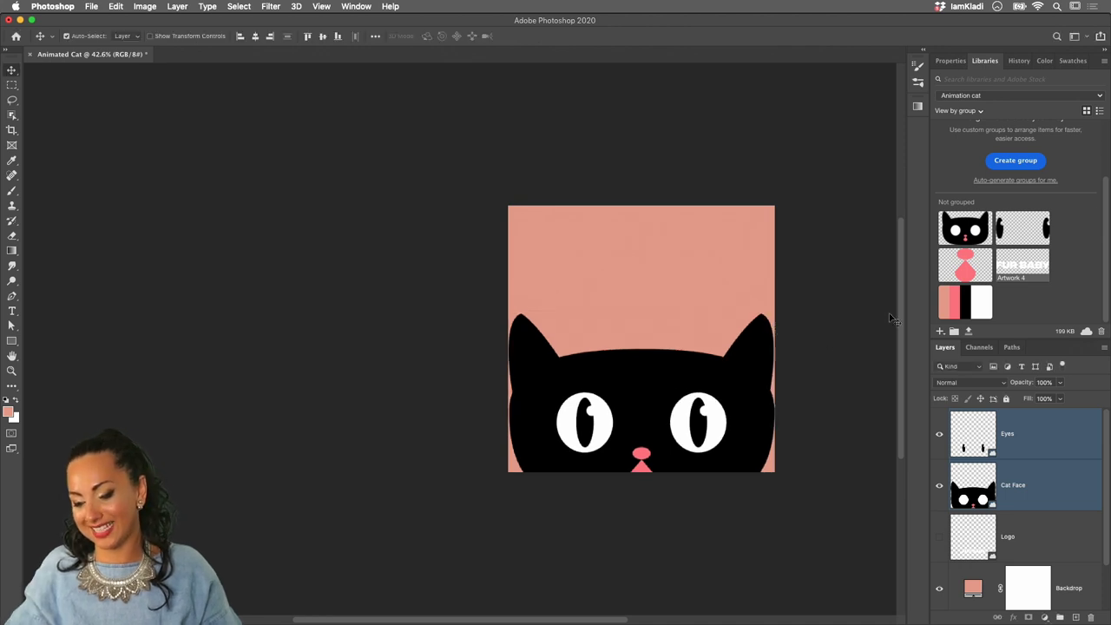
# - Shift the Eyes layer alone slightly right so the pupils glance right
pyautogui.click(1032, 429)
pyautogui.hotkey('ctrl', 't')
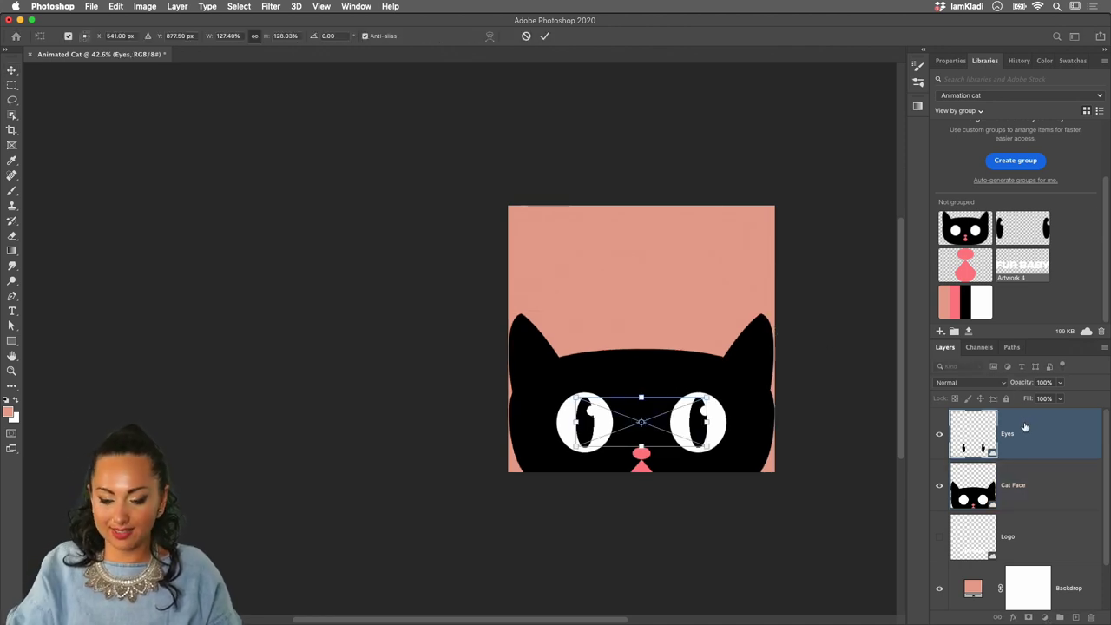
pyautogui.hotkey('shift', 'Right')
pyautogui.hotkey('shift', 'Right')
pyautogui.hotkey('shift', 'Right')
pyautogui.hotkey('shift', 'Right')
pyautogui.hotkey('shift', 'Right')
pyautogui.hotkey('shift', 'Right')
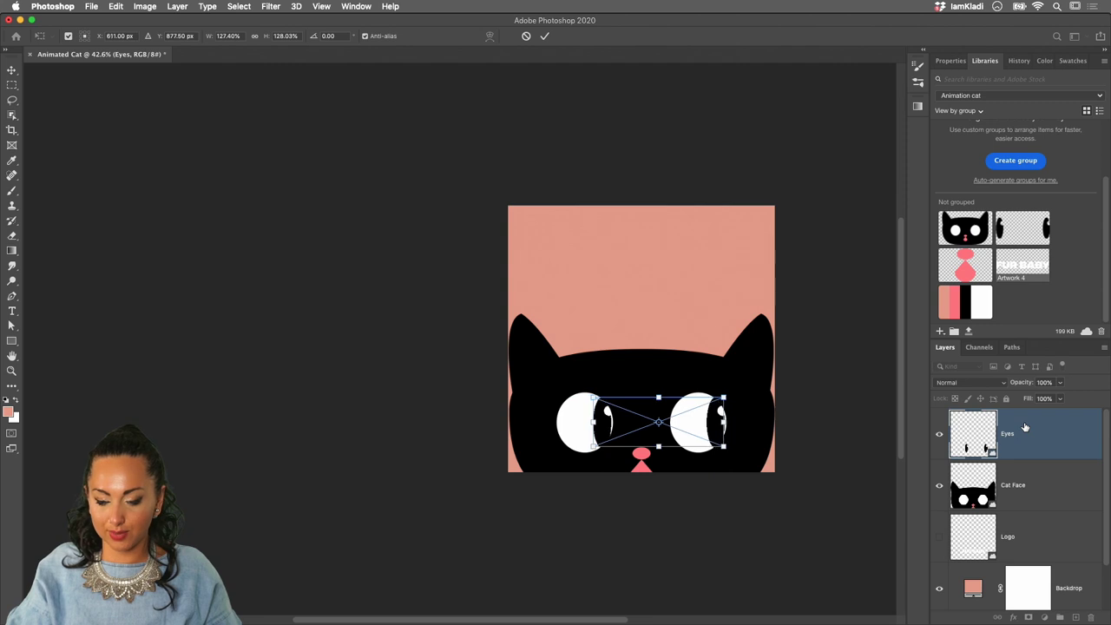
pyautogui.hotkey('shift', 'Left')
pyautogui.press('Return')
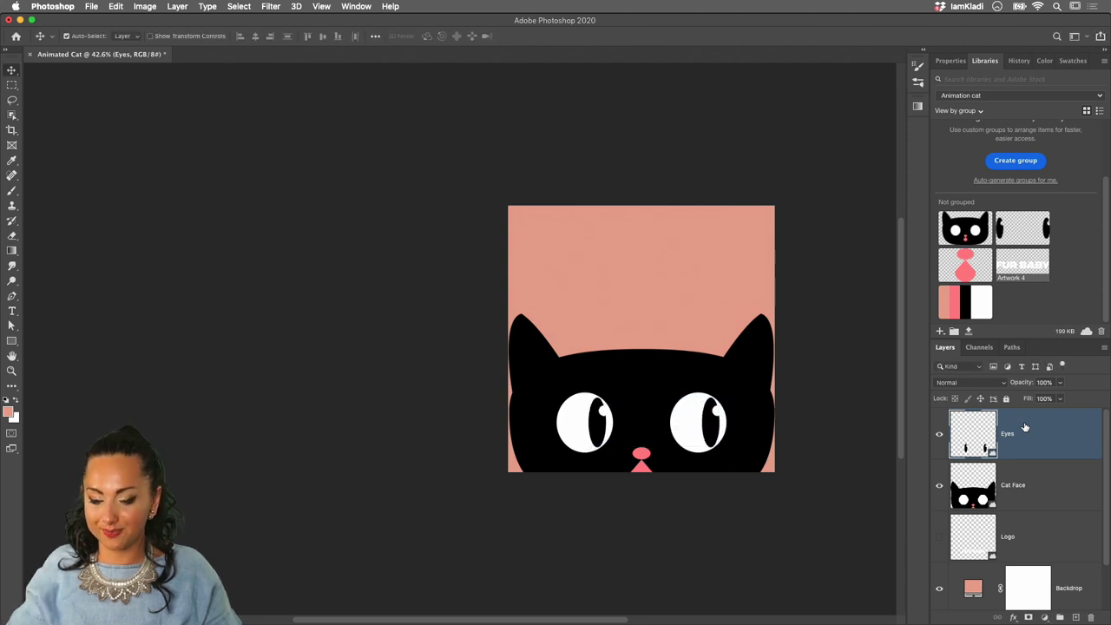
# - Scale the Cat Face and Eyes layers together down to about 97%
pyautogui.keyDown('shift'); pyautogui.click(1047, 472); pyautogui.keyUp('shift')
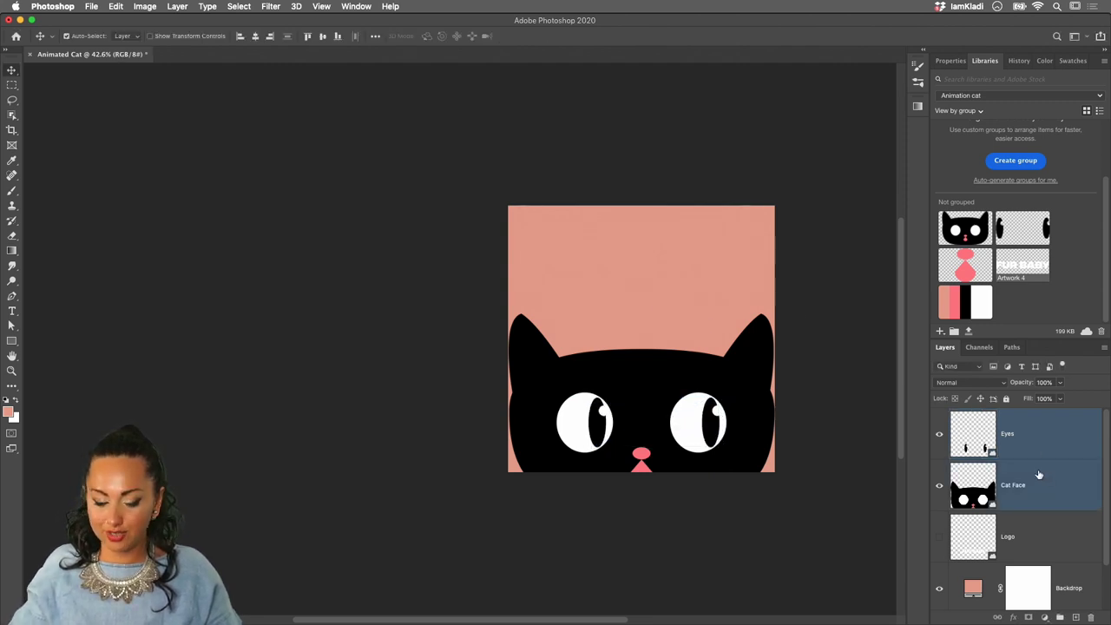
pyautogui.press('super+t')
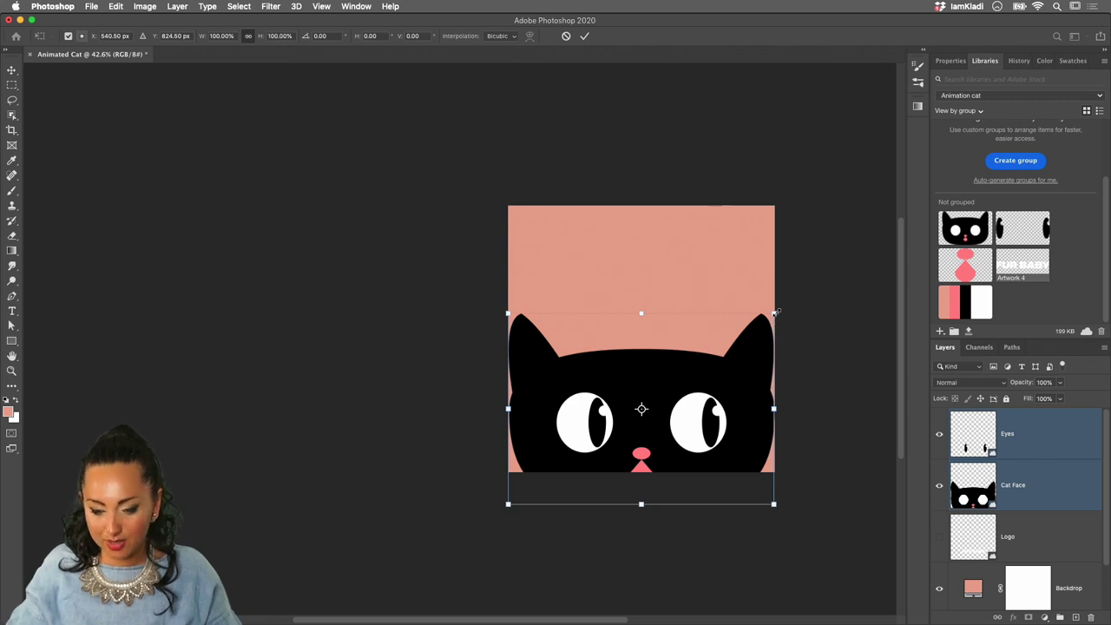
pyautogui.moveTo(775, 313); pyautogui.dragTo(770, 317)
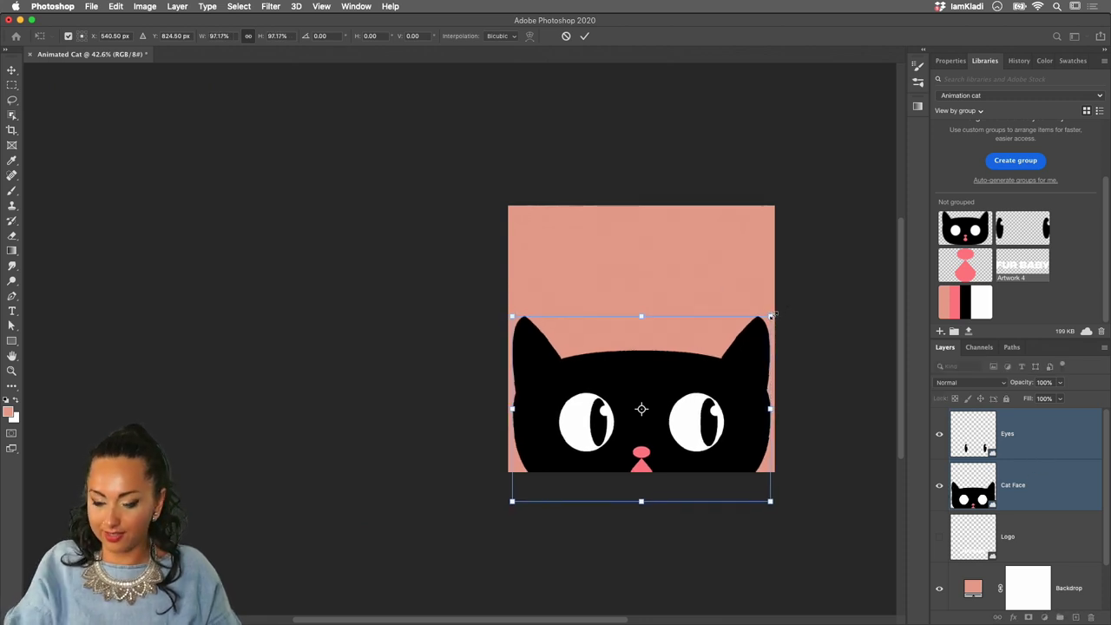
pyautogui.press('Return')
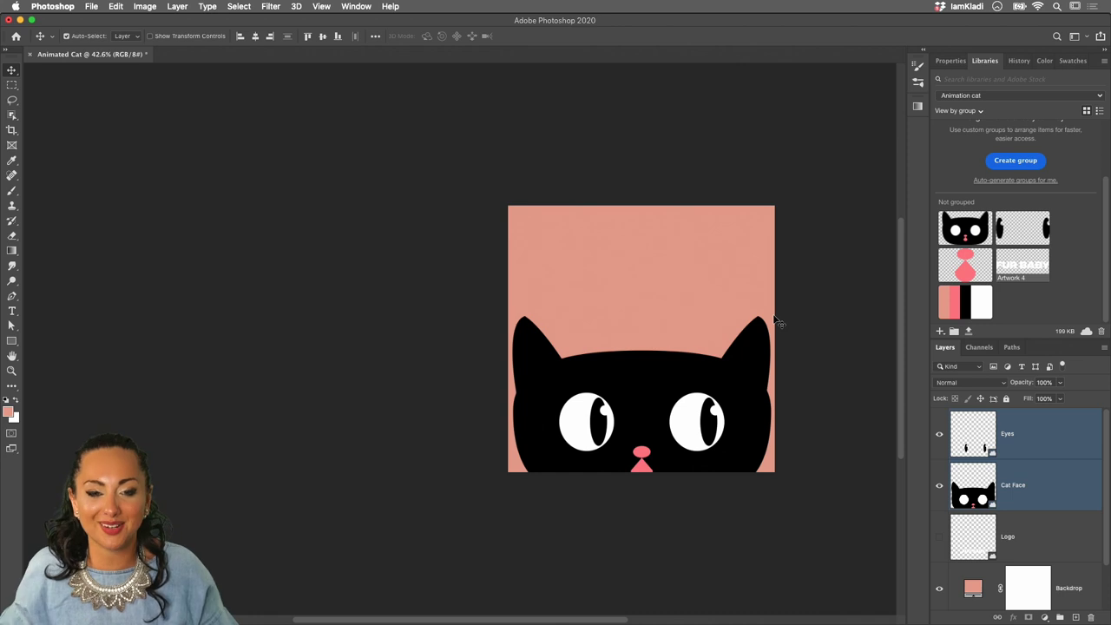
# - Create a video timeline for the layers, dock it at the left, and set the playhead near 02:00
pyautogui.click(360, 8)
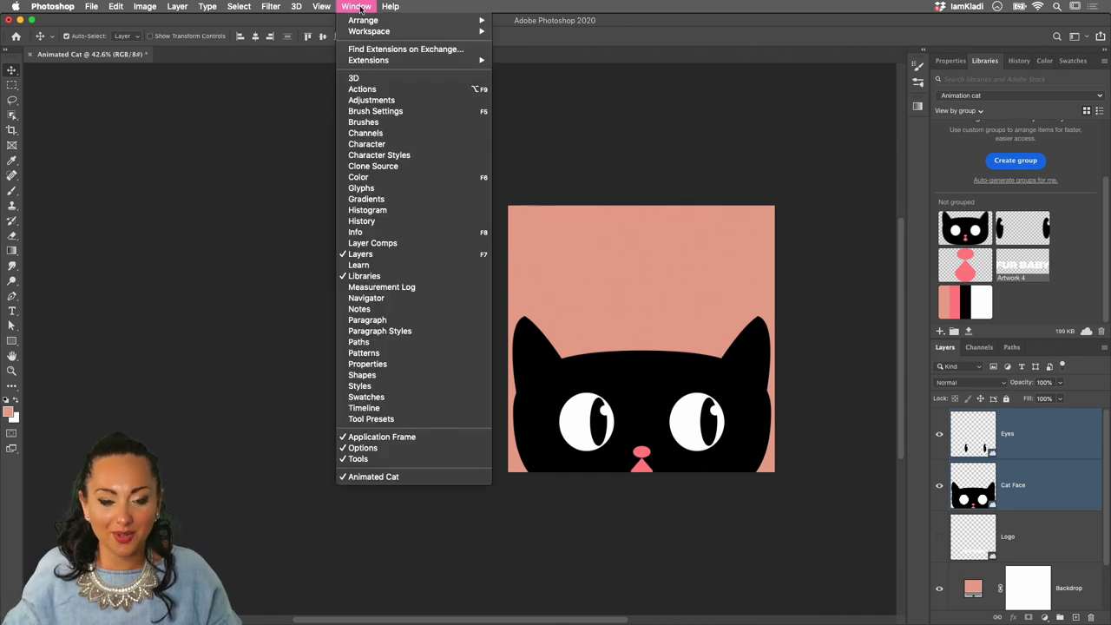
pyautogui.click(404, 410)
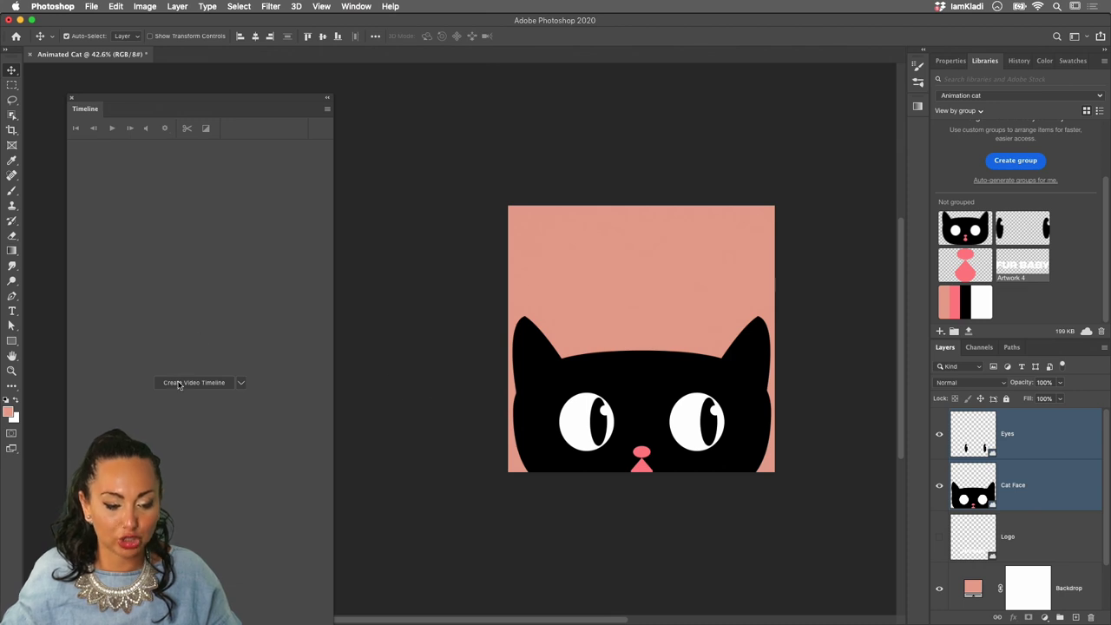
pyautogui.click(180, 388)
pyautogui.moveTo(304, 97); pyautogui.dragTo(250, 56)
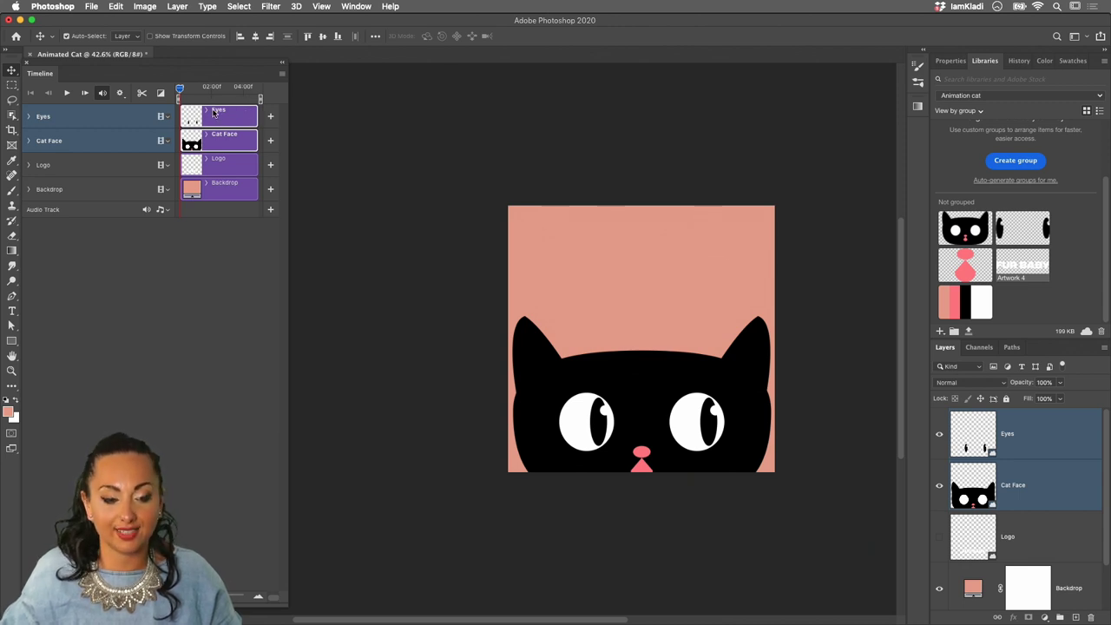
pyautogui.moveTo(180, 89); pyautogui.dragTo(147, 95)
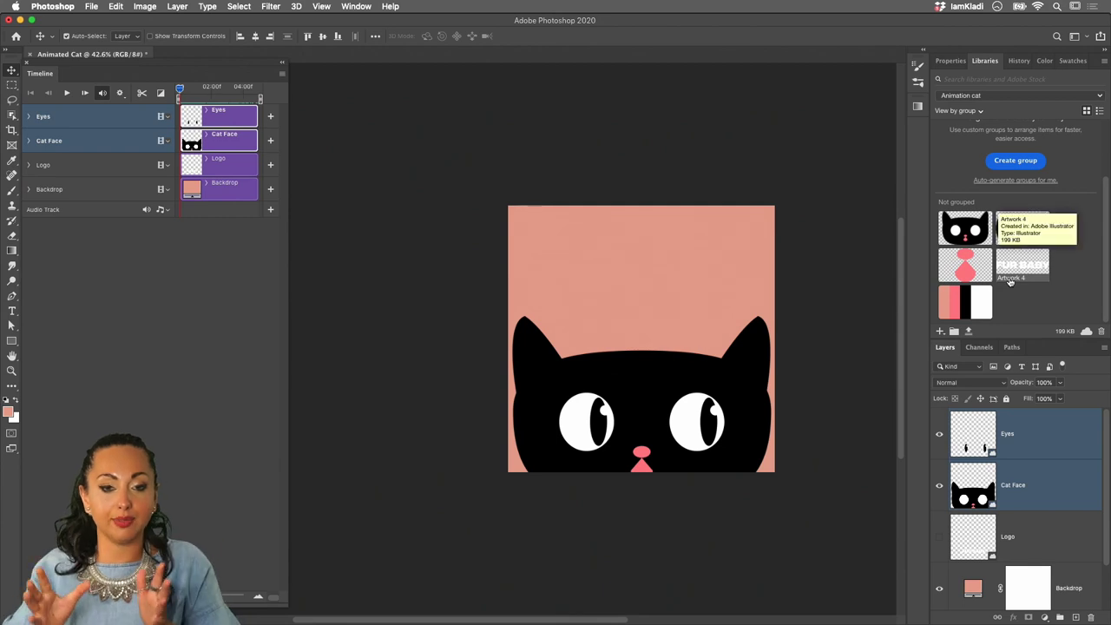
# - Fill the Artwork 3 ellipse and teardrop salmon E7A28F in Illustrator, shrink them, then return to Photoshop
pyautogui.doubleClick(967, 258)
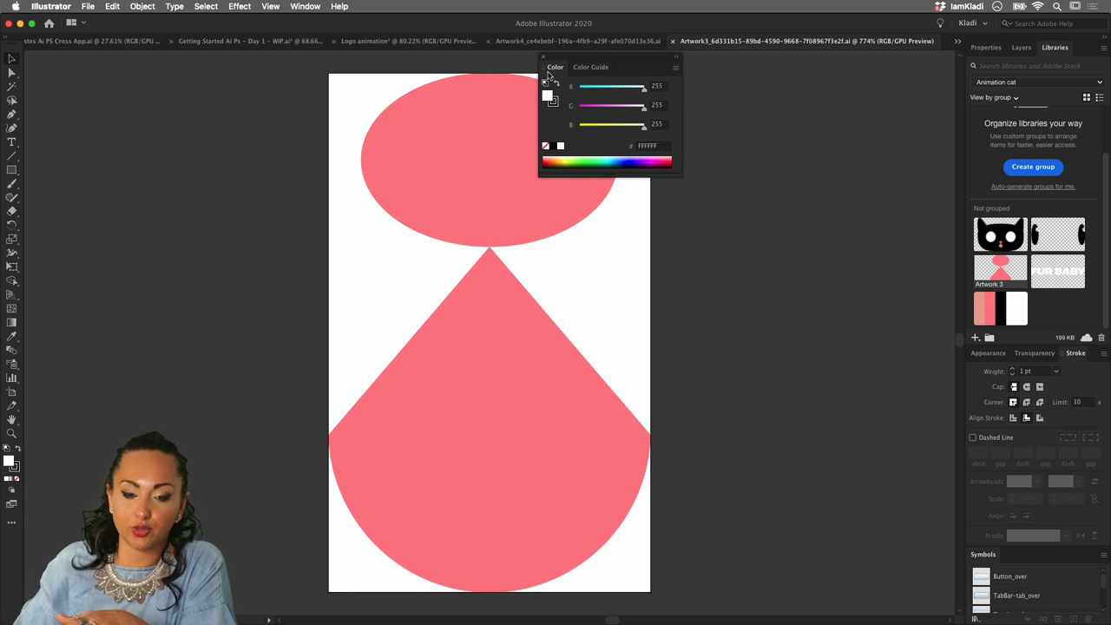
pyautogui.click(408, 41)
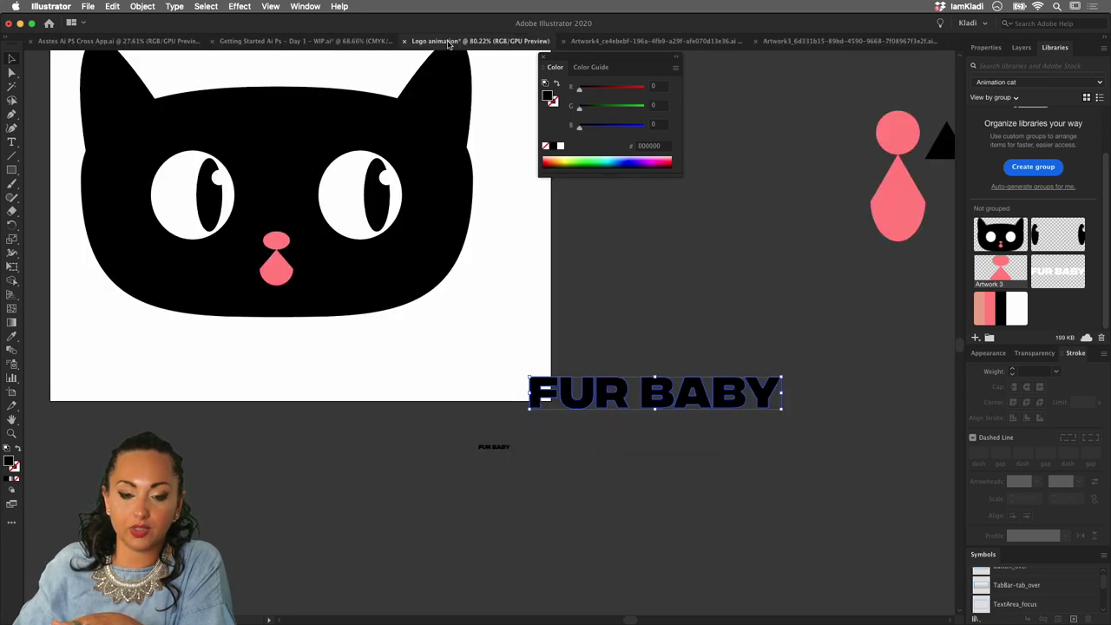
pyautogui.click(839, 41)
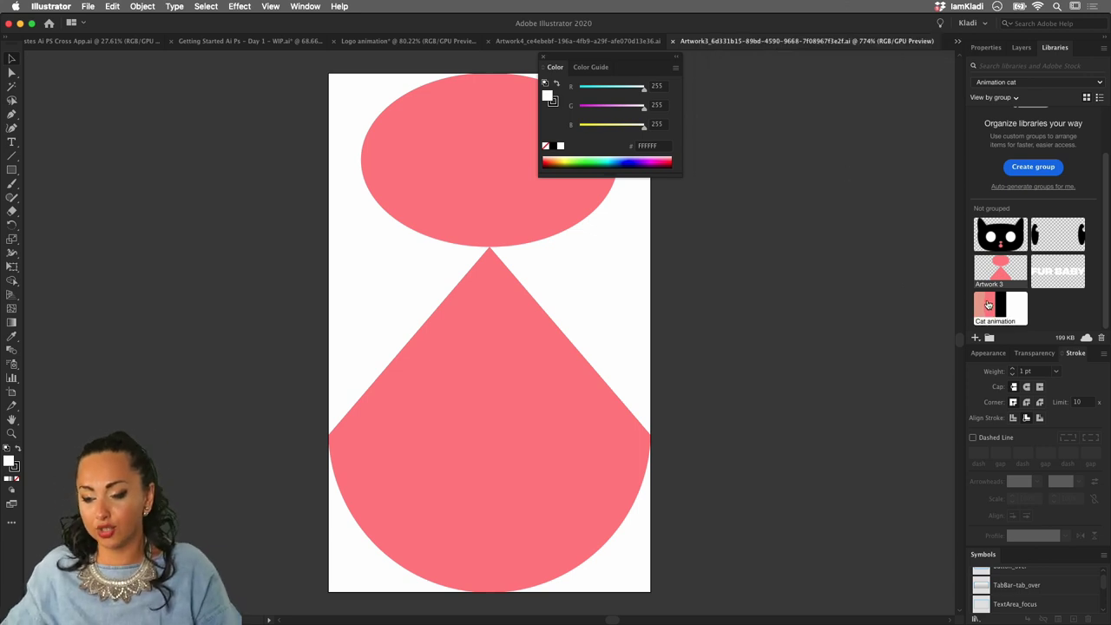
pyautogui.moveTo(284, 155); pyautogui.dragTo(918, 389)
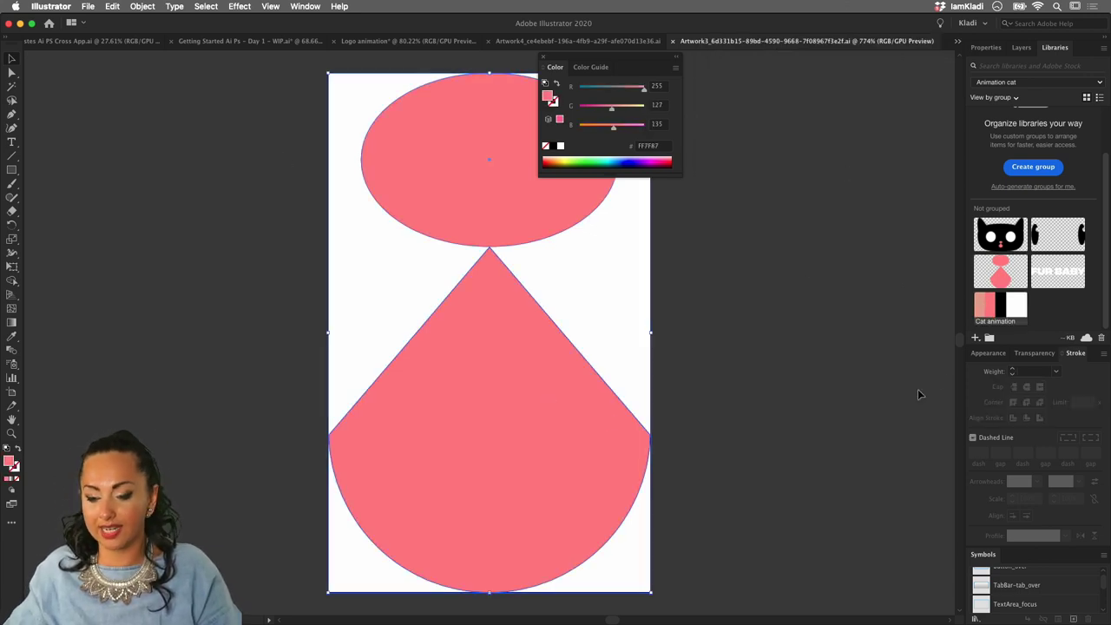
pyautogui.click(982, 309)
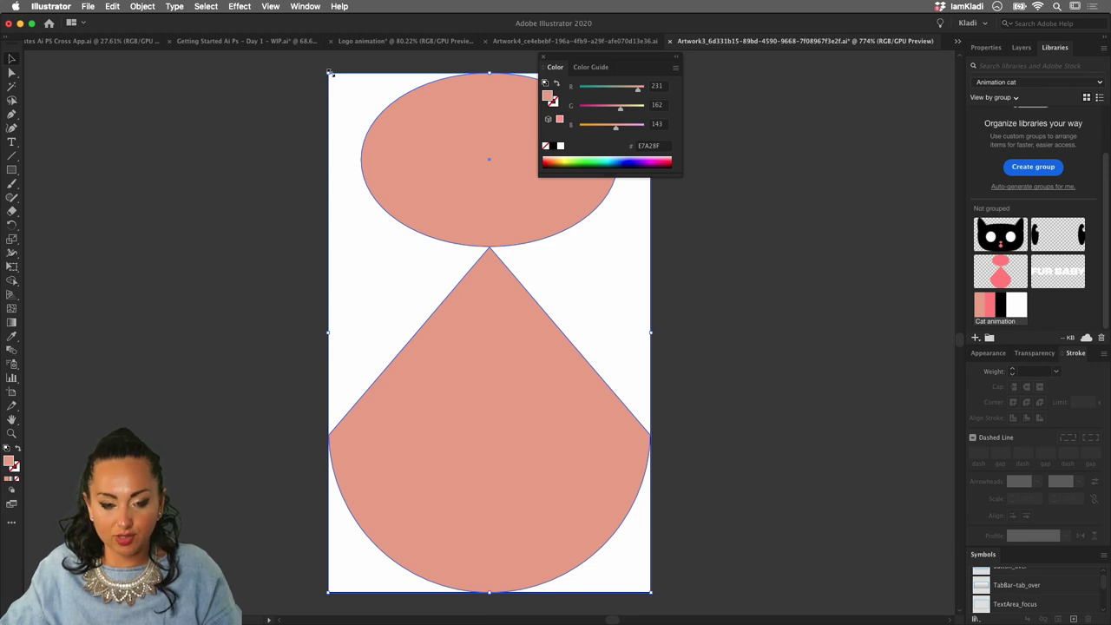
pyautogui.moveTo(330, 72); pyautogui.dragTo(379, 144)
pyautogui.press('Return')
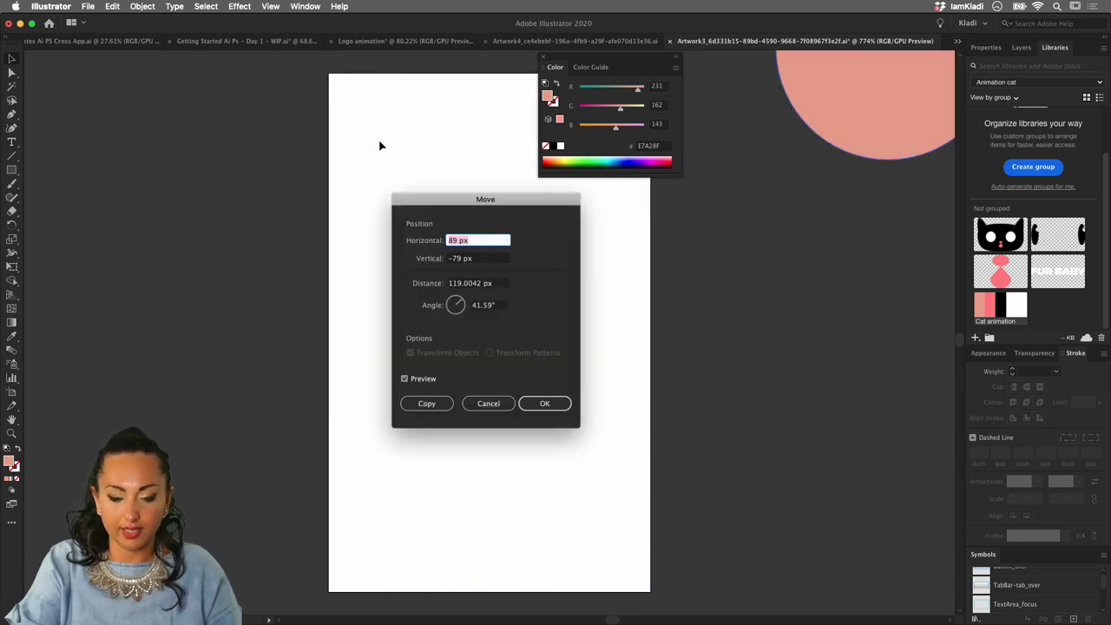
pyautogui.click(490, 404)
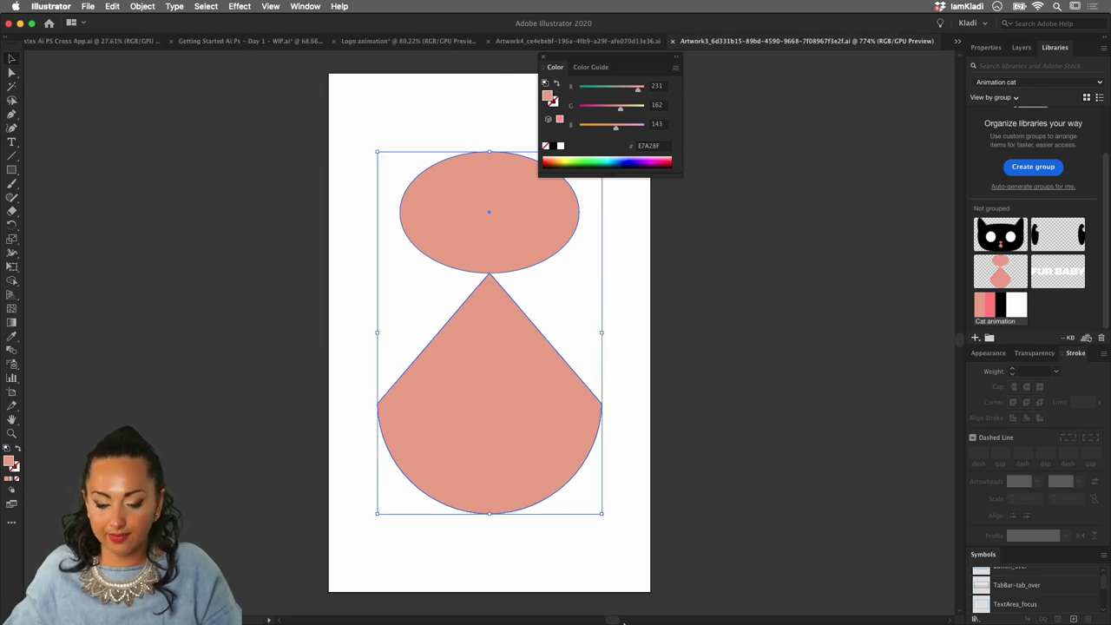
pyautogui.moveTo(608, 613)
pyautogui.click(539, 613)
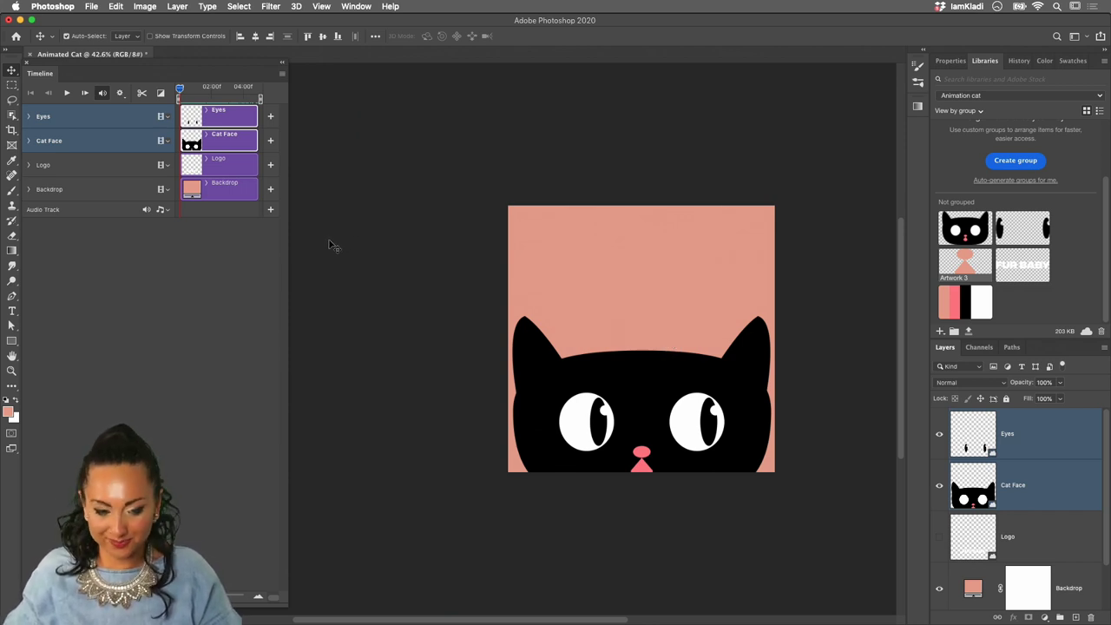
# - Keyframe the Eyes Position at 0:00, then at about 1 second move the pupils 89 px left
pyautogui.click(30, 118)
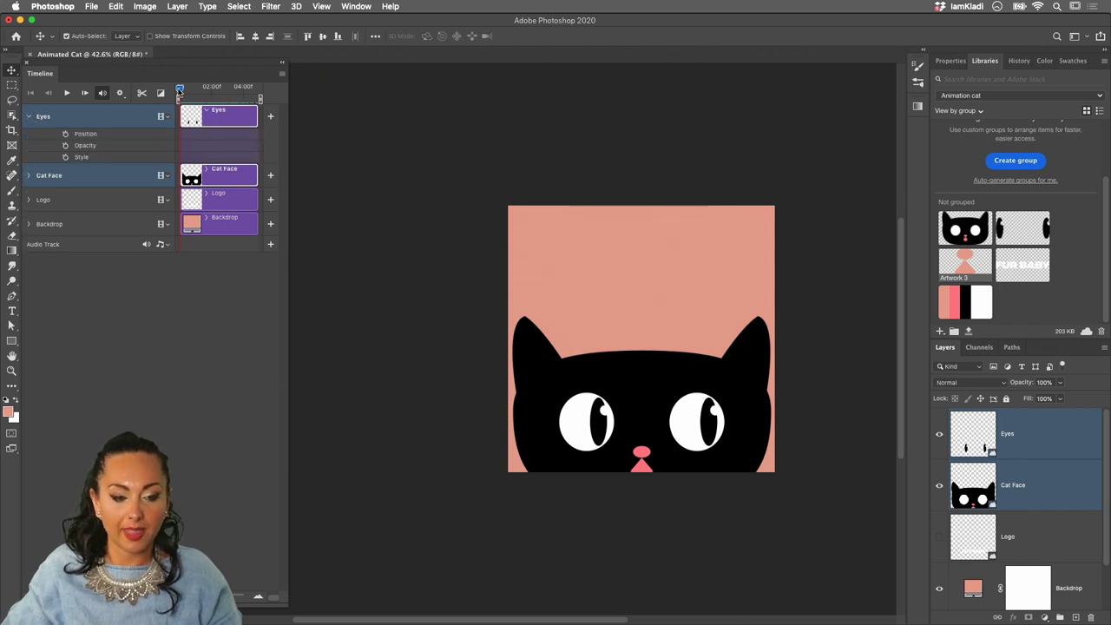
pyautogui.moveTo(179, 91)
pyautogui.mouseDown()
pyautogui.moveTo(252, 90)
pyautogui.moveTo(179, 90)
pyautogui.mouseUp()
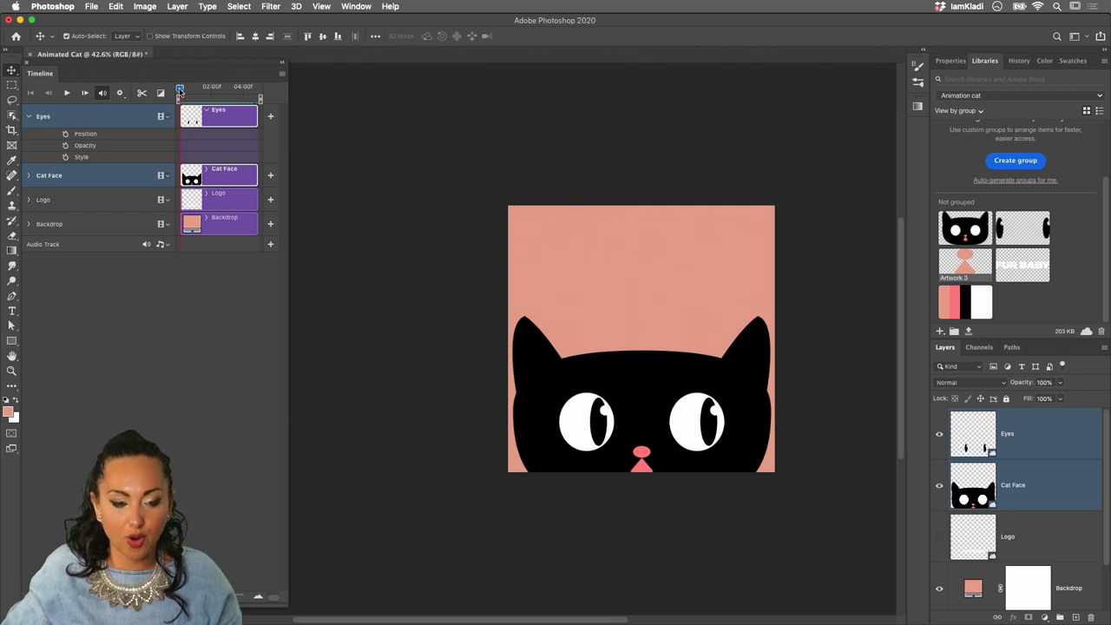
pyautogui.click(66, 137)
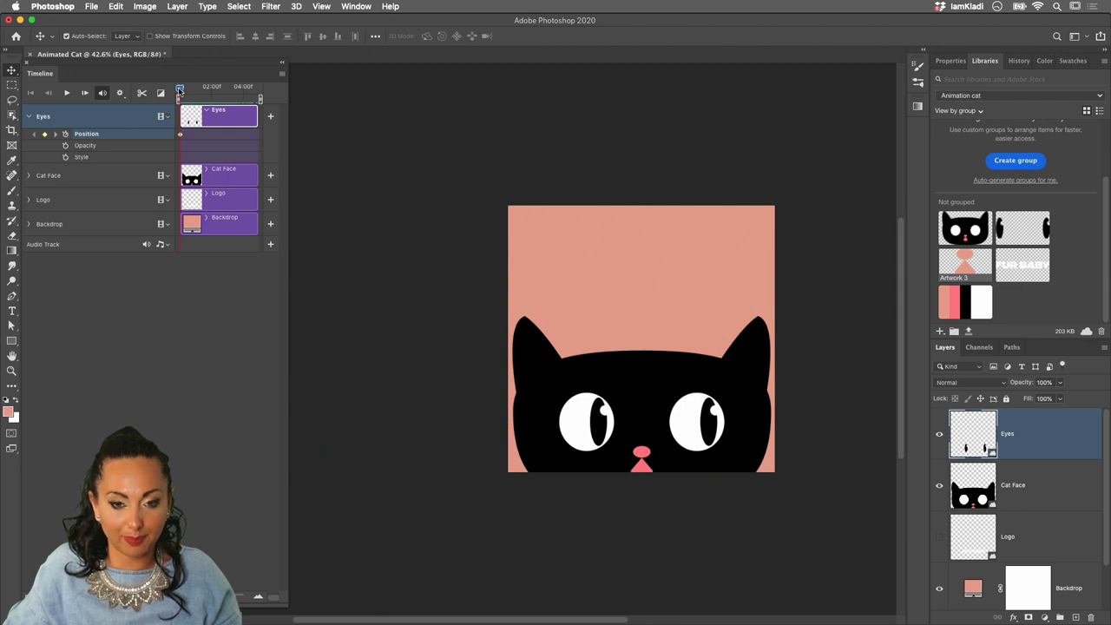
pyautogui.moveTo(179, 91); pyautogui.dragTo(179, 90)
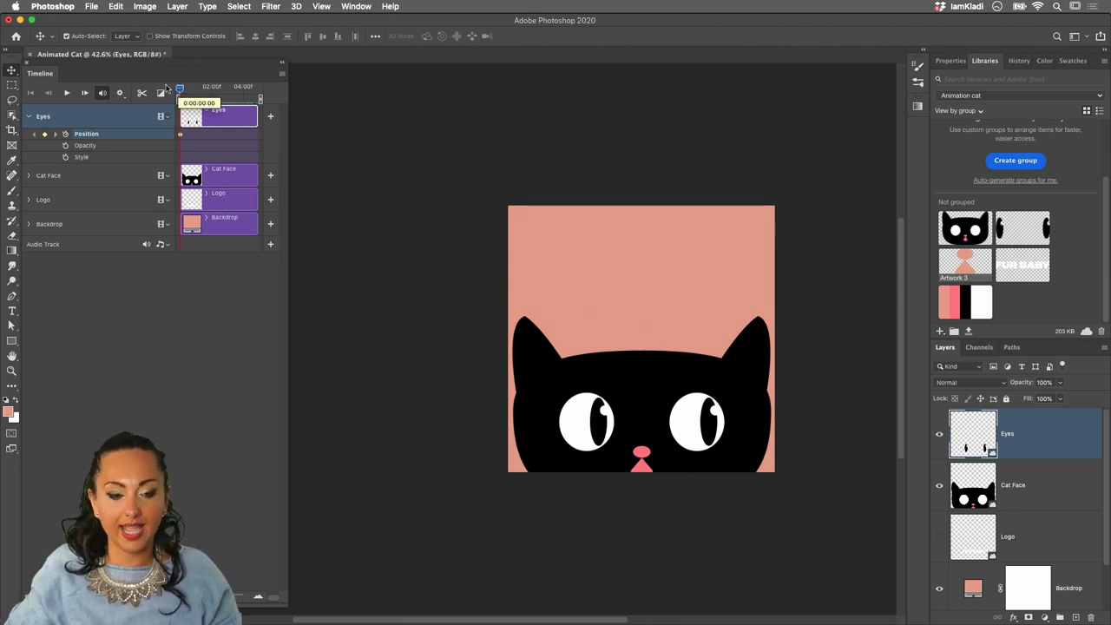
pyautogui.moveTo(167, 90); pyautogui.dragTo(208, 90)
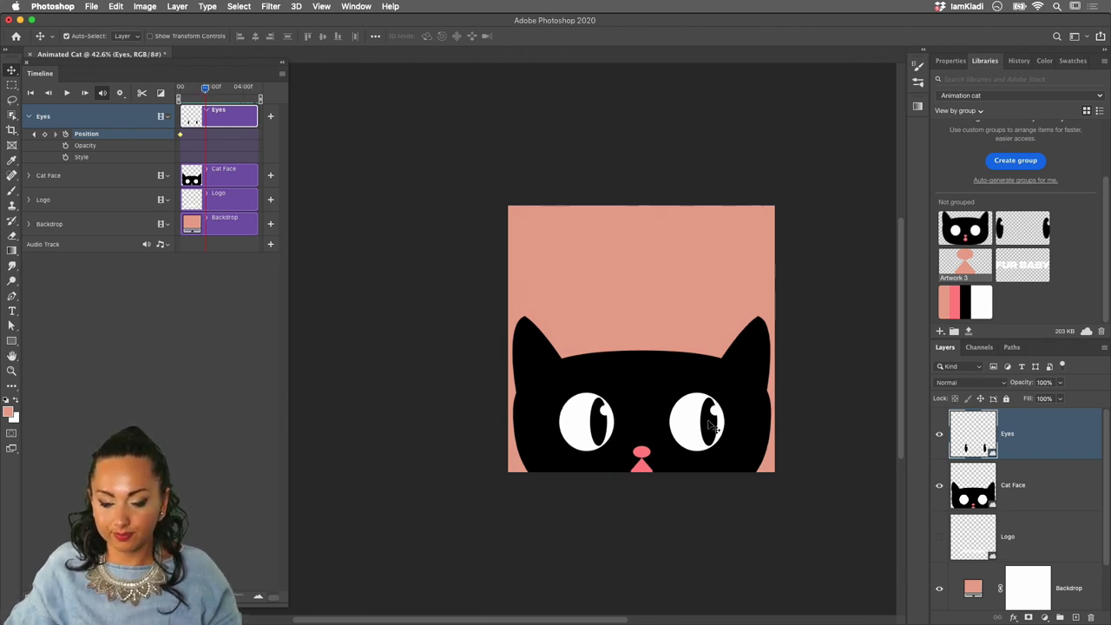
pyautogui.moveTo(710, 425); pyautogui.dragTo(689, 429)
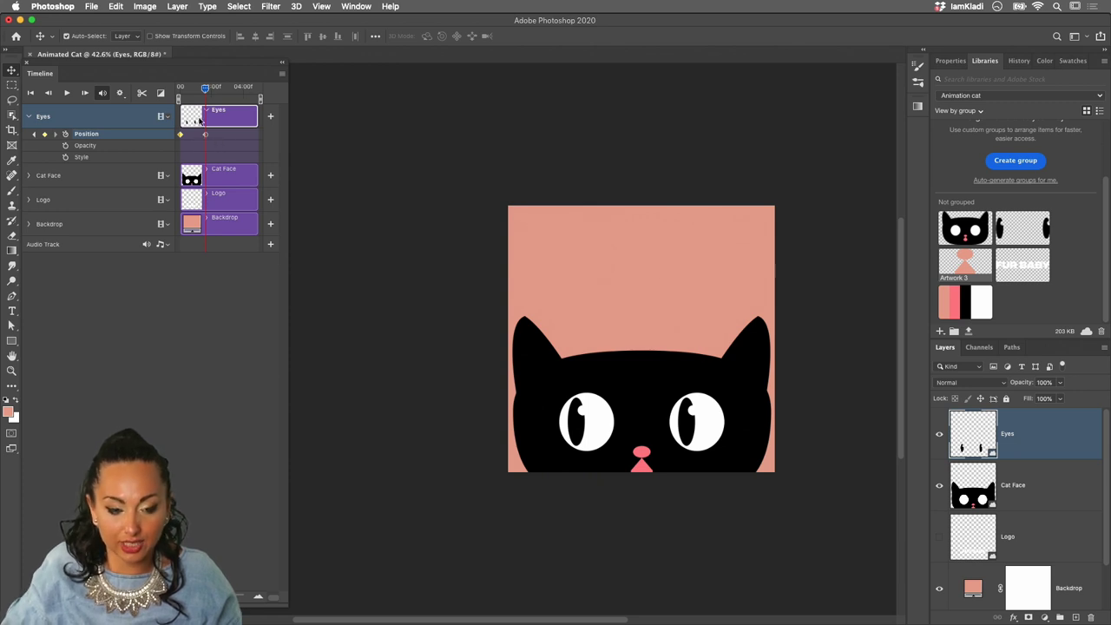
pyautogui.moveTo(205, 88); pyautogui.dragTo(180, 87)
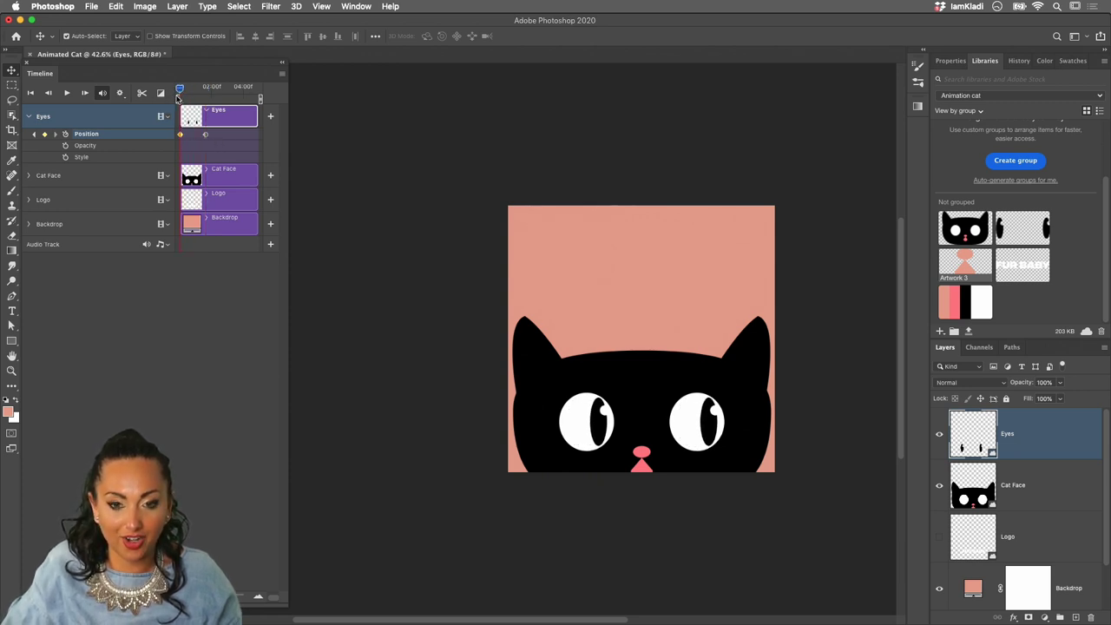
pyautogui.press('space')
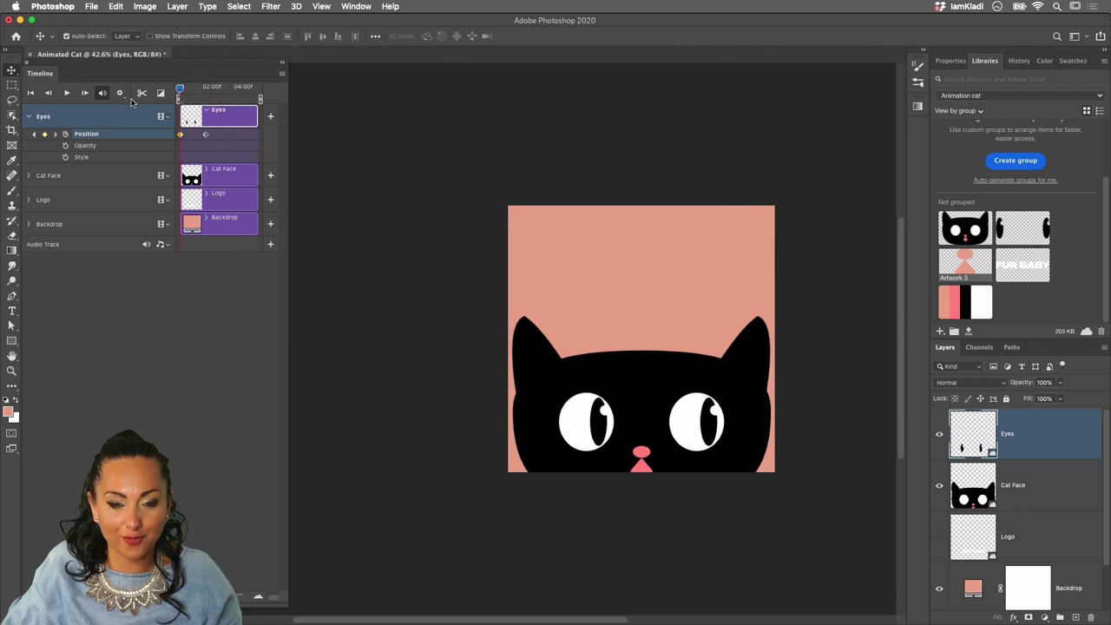
pyautogui.moveTo(181, 101); pyautogui.dragTo(233, 102)
pyautogui.press('space')
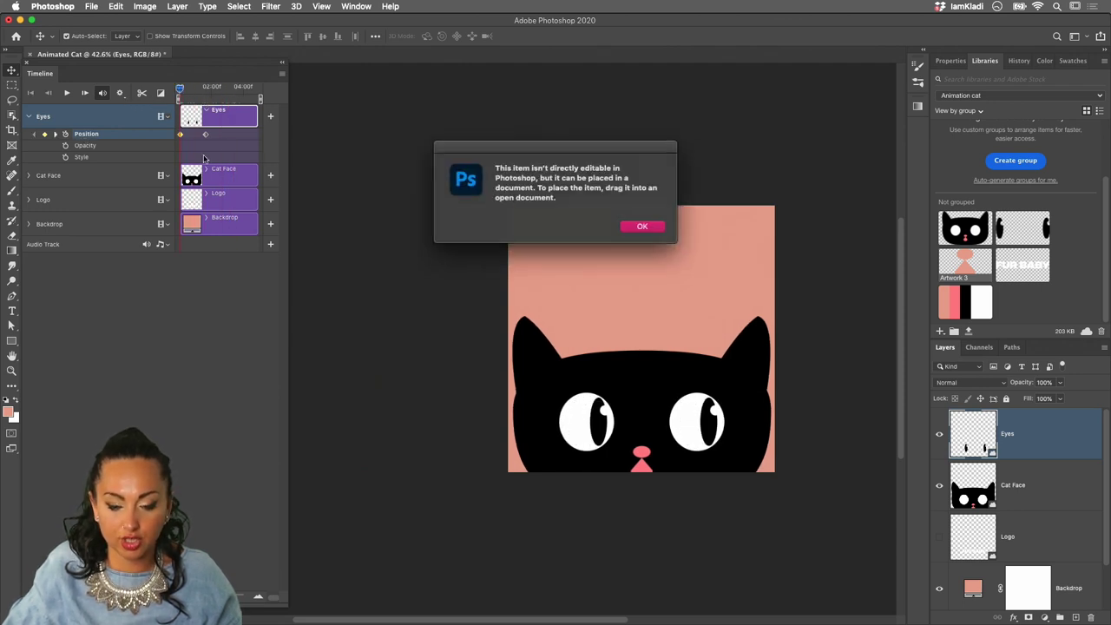
pyautogui.click(643, 226)
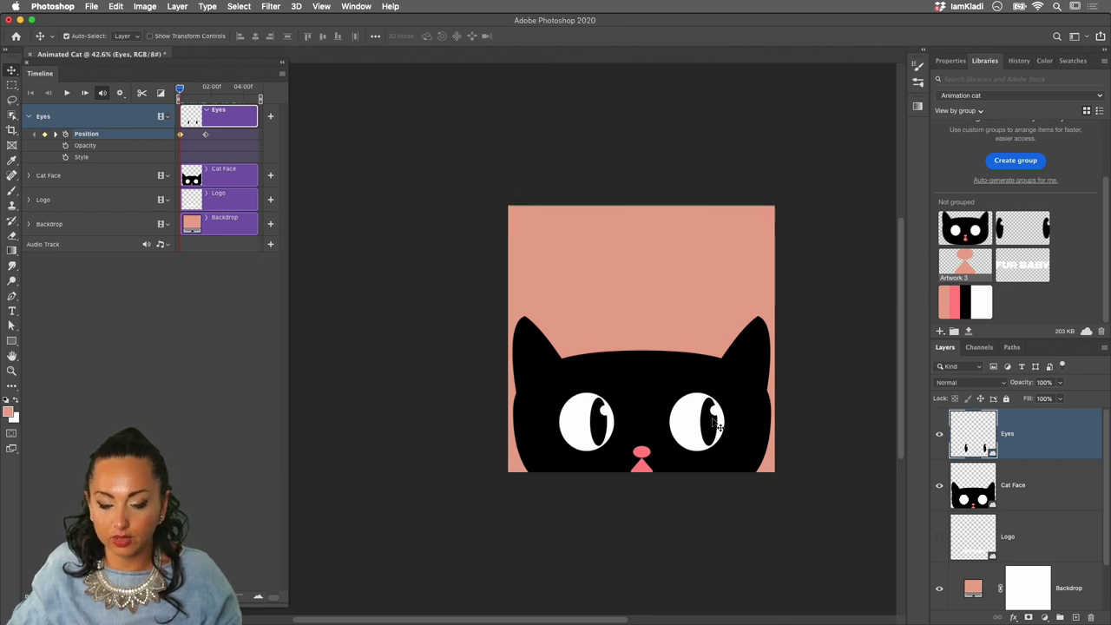
pyautogui.moveTo(180, 90); pyautogui.dragTo(205, 89)
pyautogui.click(206, 134)
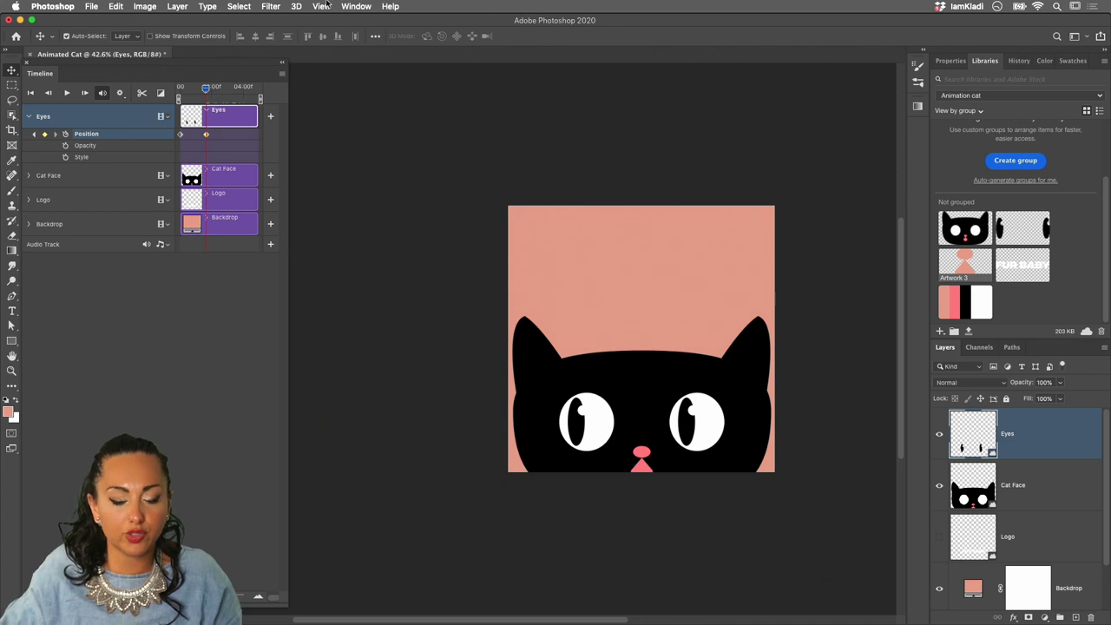
pyautogui.click(355, 6)
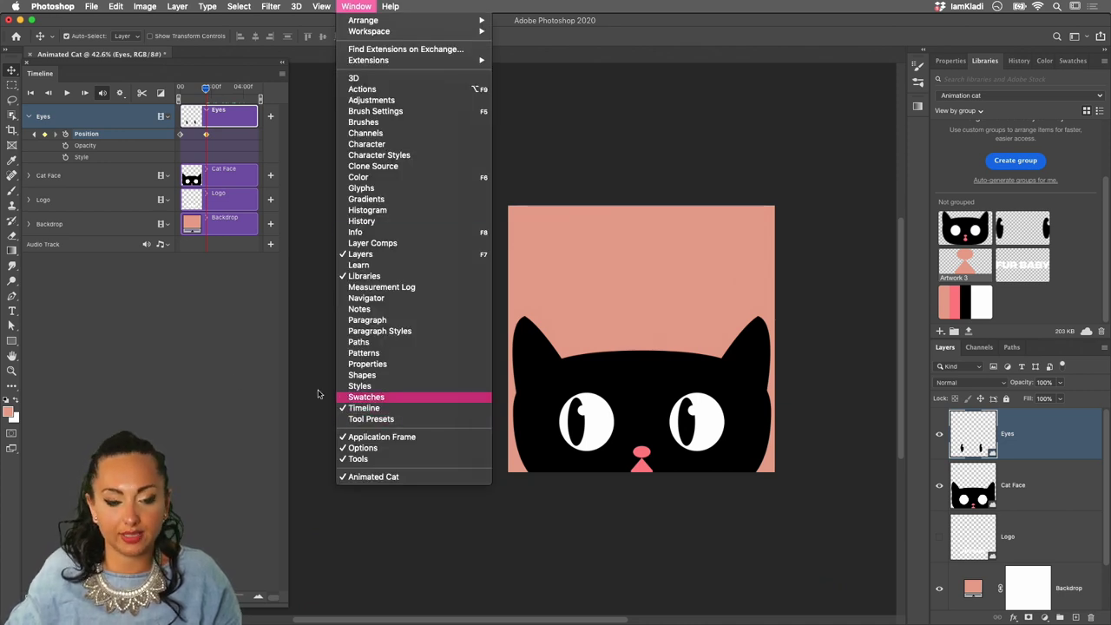
pyautogui.click(113, 351)
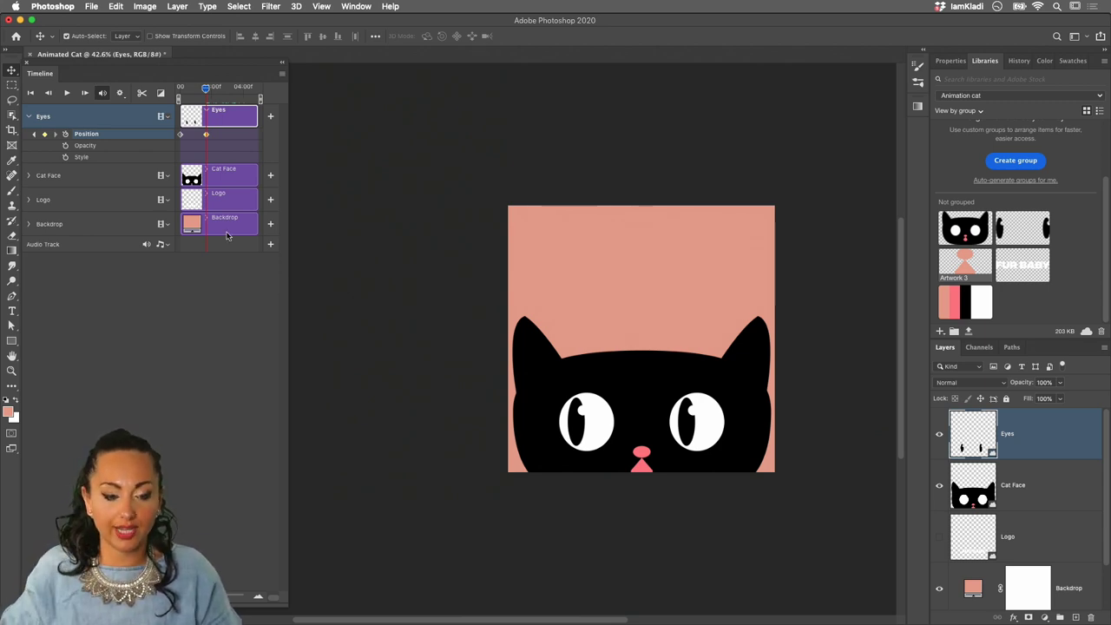
# - Preview the eye swing, try the second Position keyframe near 3s, then move it back to 1s
pyautogui.moveTo(206, 89); pyautogui.dragTo(176, 101)
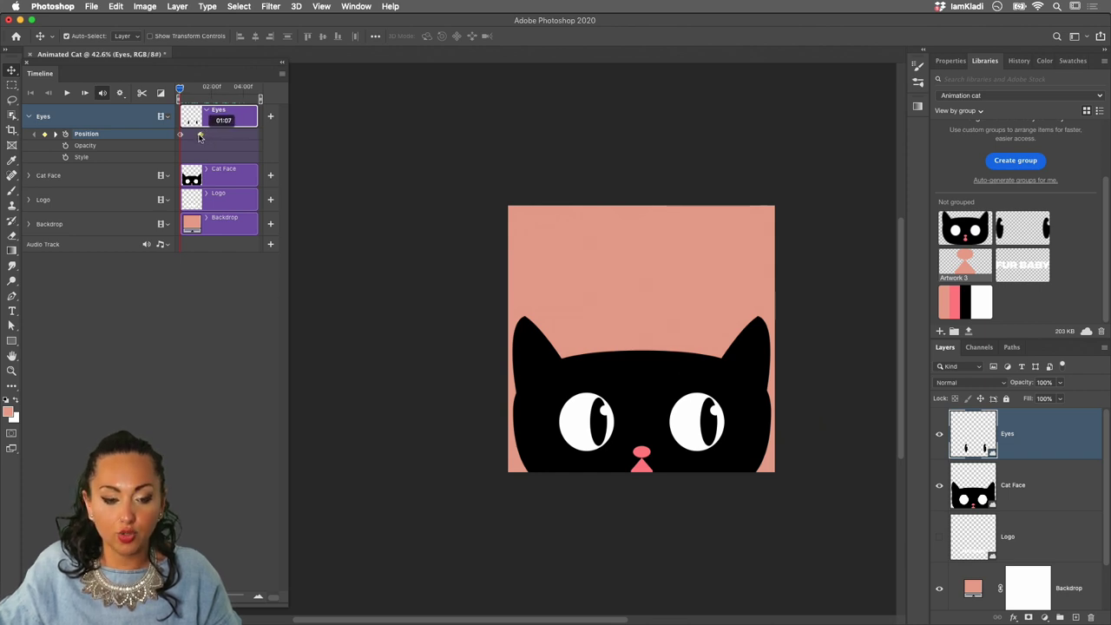
pyautogui.moveTo(179, 89)
pyautogui.mouseDown()
pyautogui.moveTo(194, 89)
pyautogui.moveTo(166, 96)
pyautogui.mouseUp()
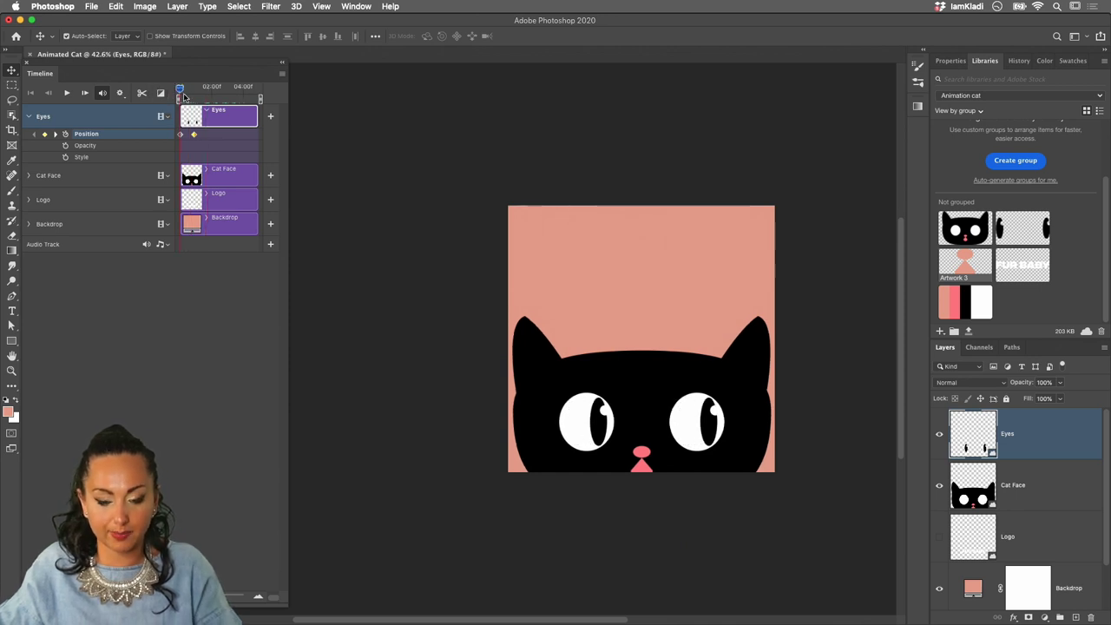
pyautogui.press('space')
pyautogui.press('space')
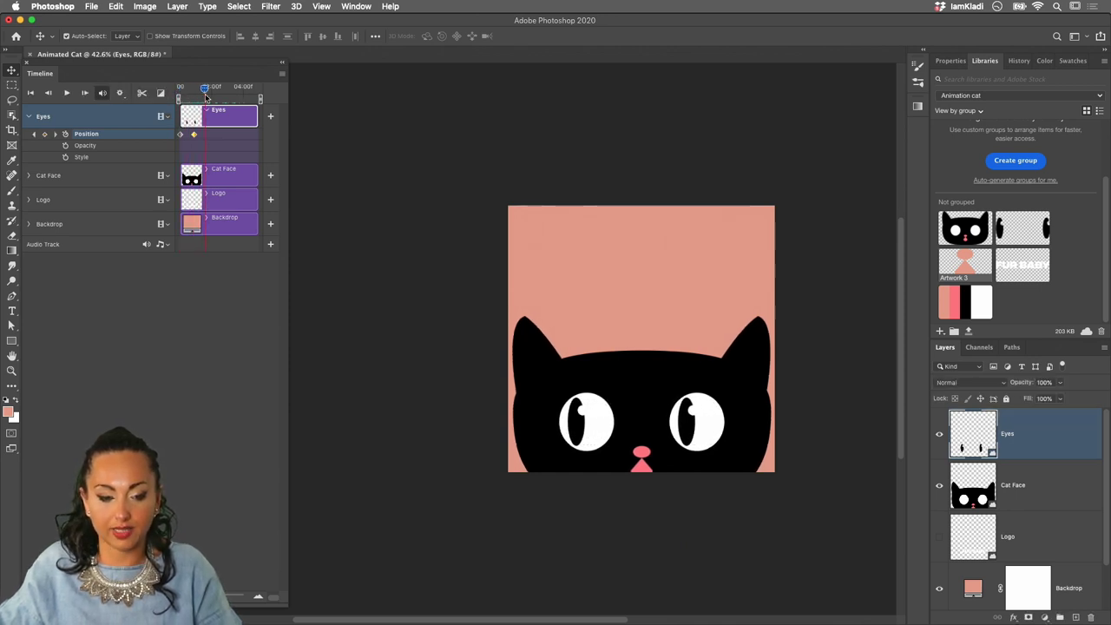
pyautogui.moveTo(194, 138); pyautogui.dragTo(229, 140)
pyautogui.press('space')
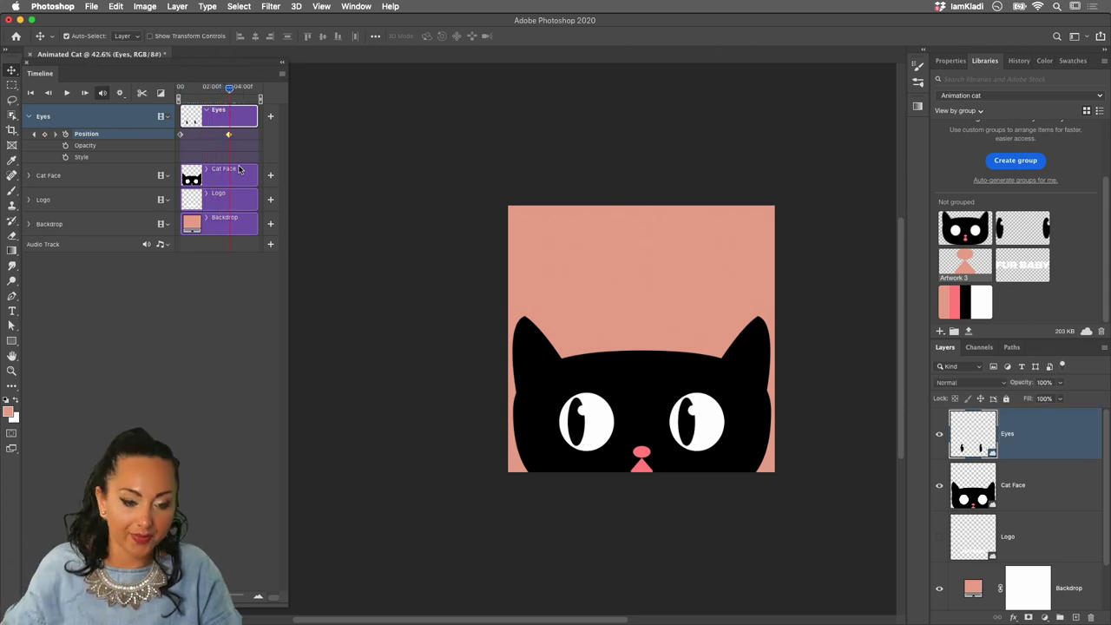
pyautogui.press('space')
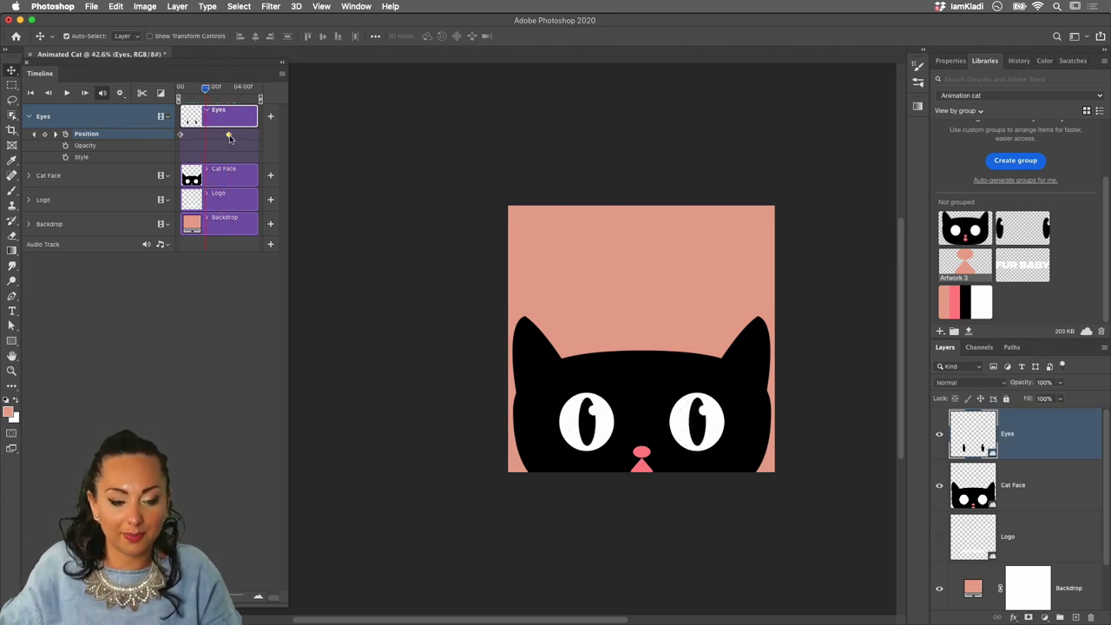
pyautogui.moveTo(228, 135); pyautogui.dragTo(197, 141)
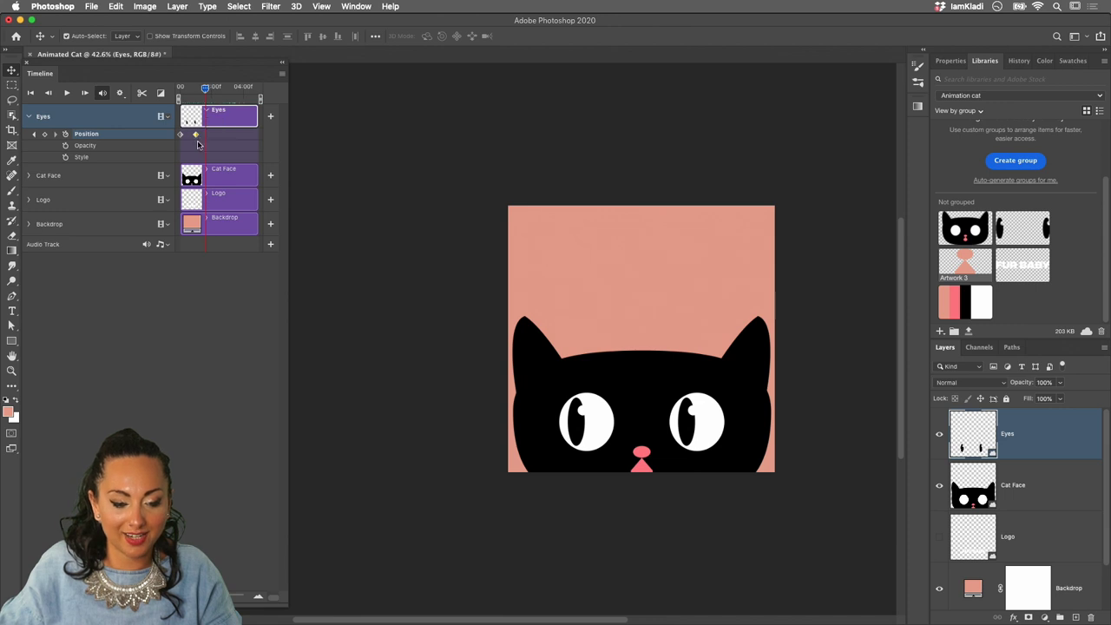
pyautogui.click(198, 145)
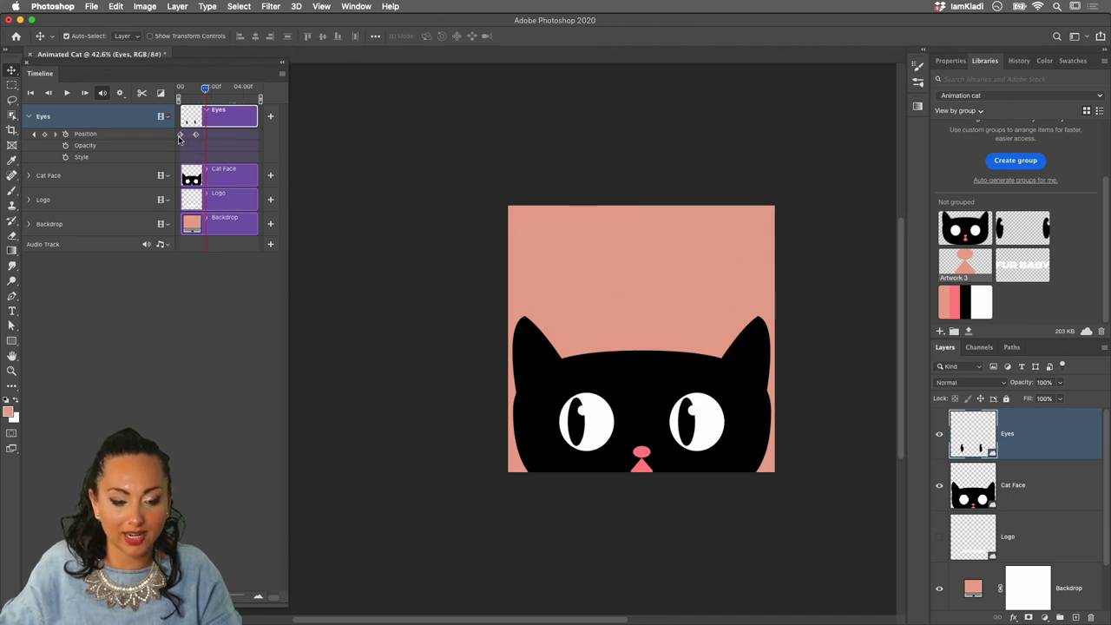
# - Copy the first Eyes Position keyframe, paste it slightly later, and play the swing
pyautogui.click(195, 136)
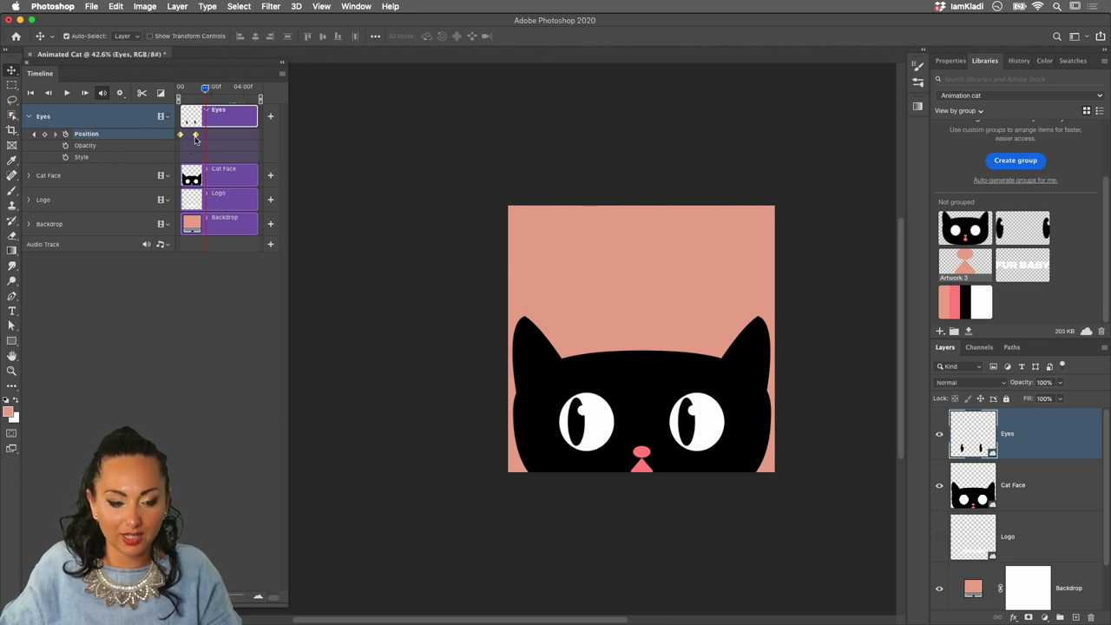
pyautogui.rightClick(196, 136)
pyautogui.click(218, 150)
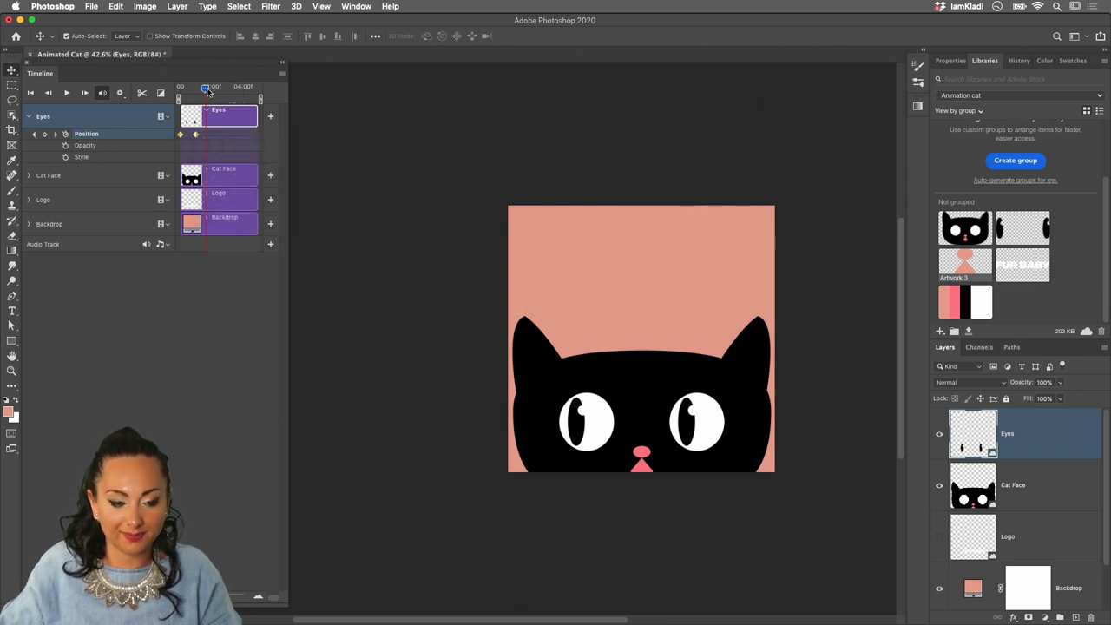
pyautogui.moveTo(206, 91); pyautogui.dragTo(210, 92)
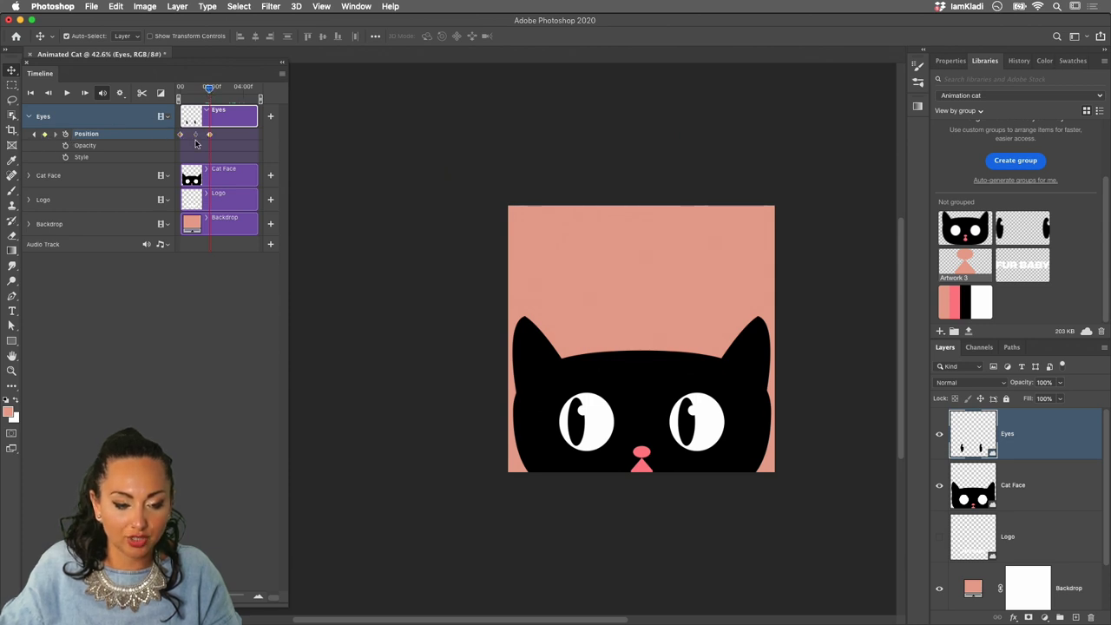
pyautogui.rightClick(218, 137)
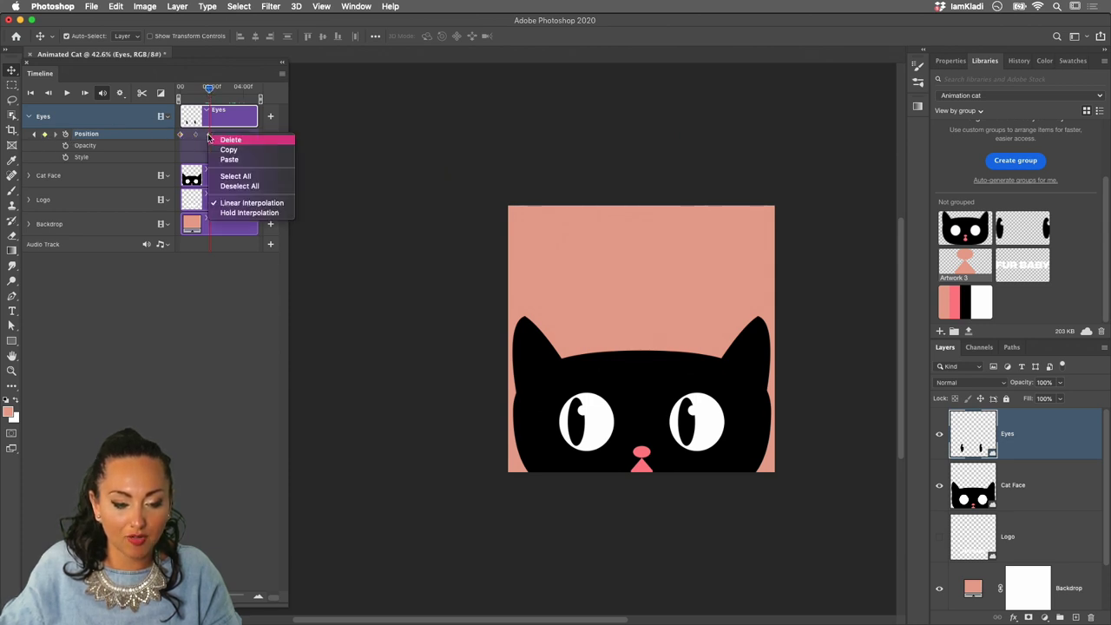
pyautogui.click(244, 159)
pyautogui.press('space')
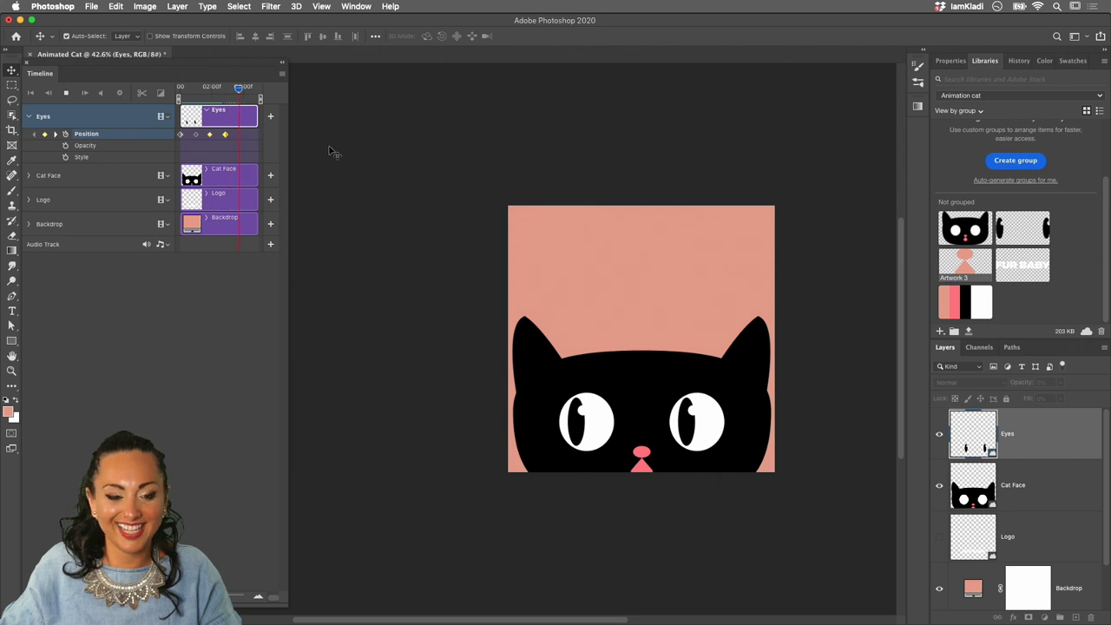
# - Paste another Eyes Position keyframe near the timeline's end, preview, and rewind to the start
pyautogui.press('space')
pyautogui.moveTo(247, 91); pyautogui.dragTo(238, 97)
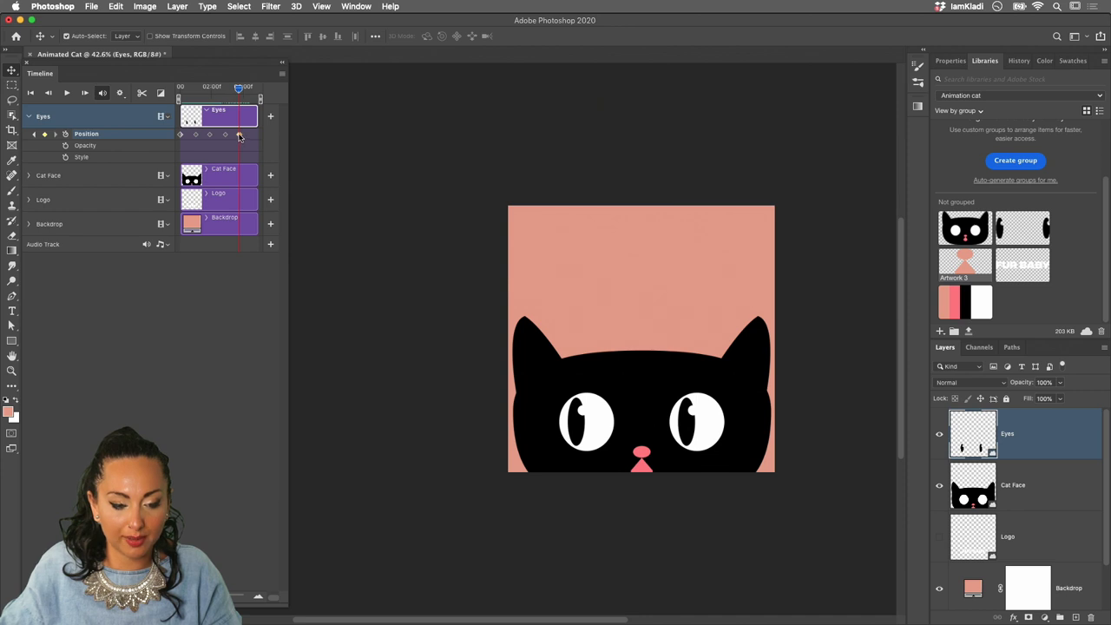
pyautogui.rightClick(240, 136)
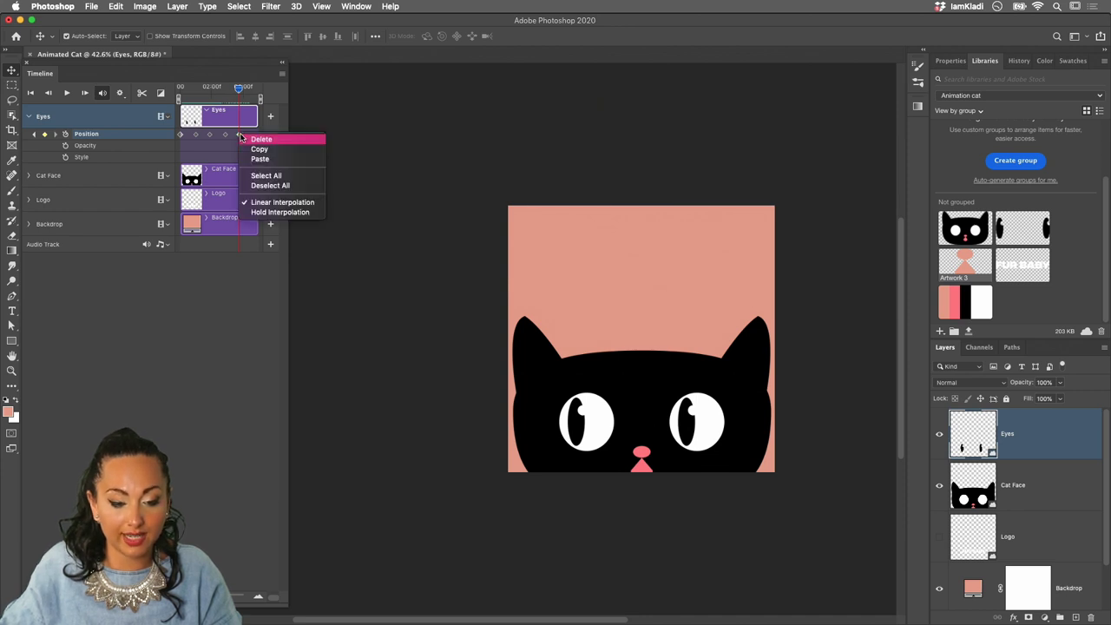
pyautogui.click(278, 157)
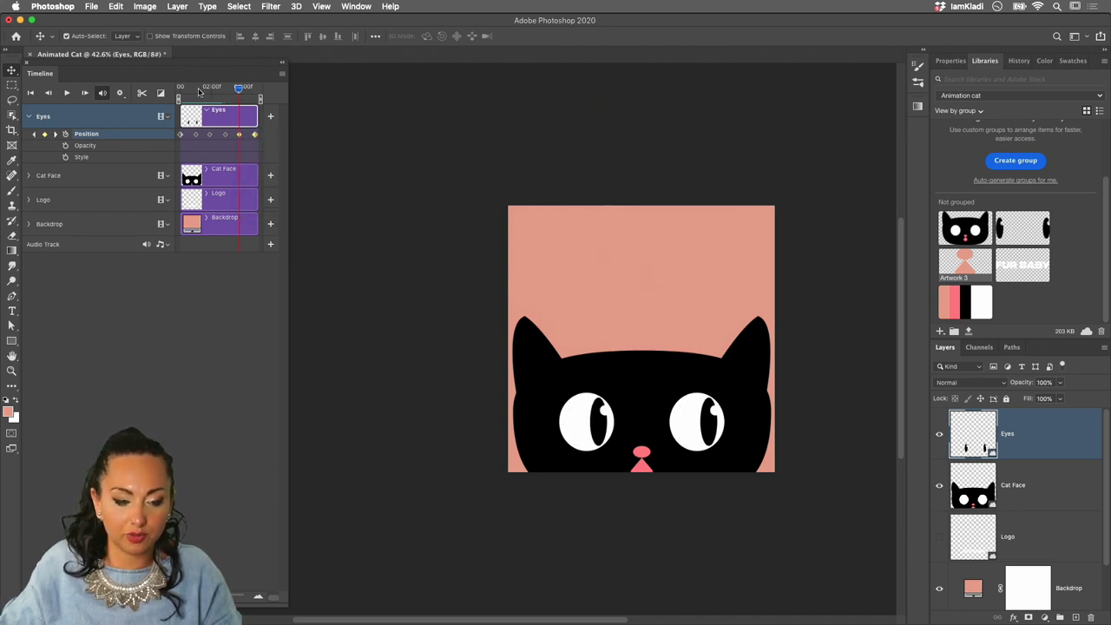
pyautogui.press('space')
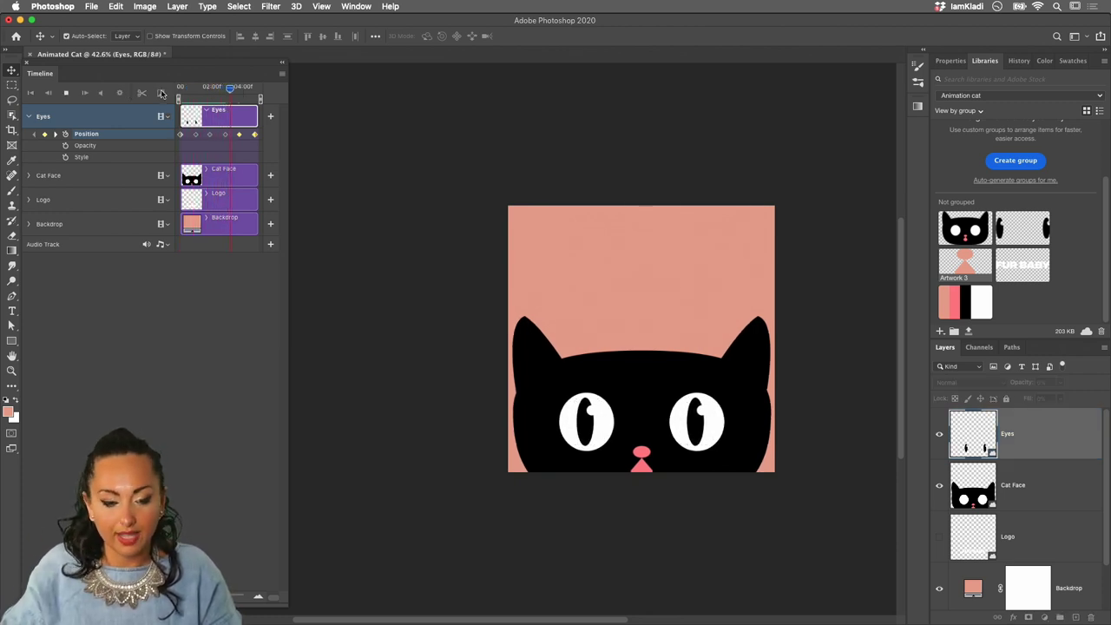
pyautogui.press('space')
pyautogui.click(239, 88)
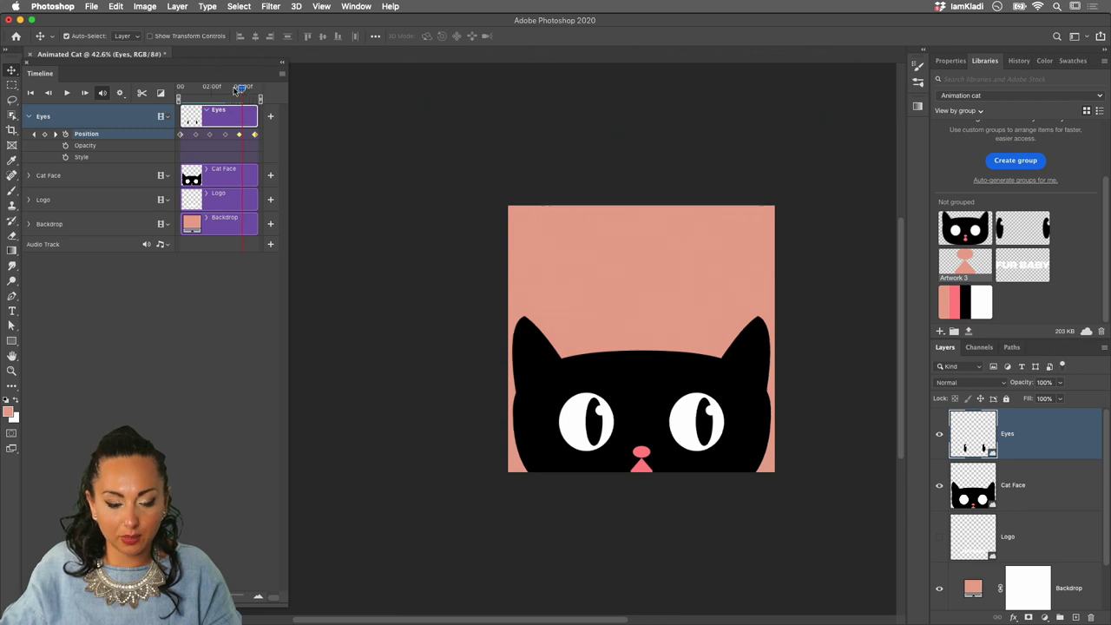
pyautogui.moveTo(240, 87); pyautogui.dragTo(180, 88)
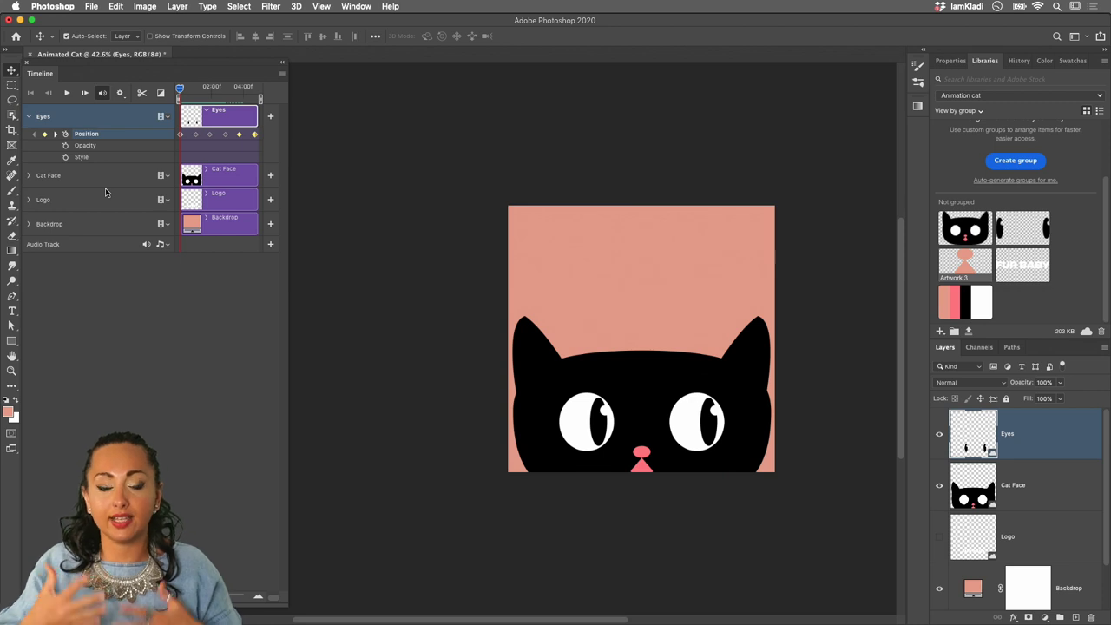
# - Convert the Logo layer to a smart object and expand its timeline properties
pyautogui.click(28, 176)
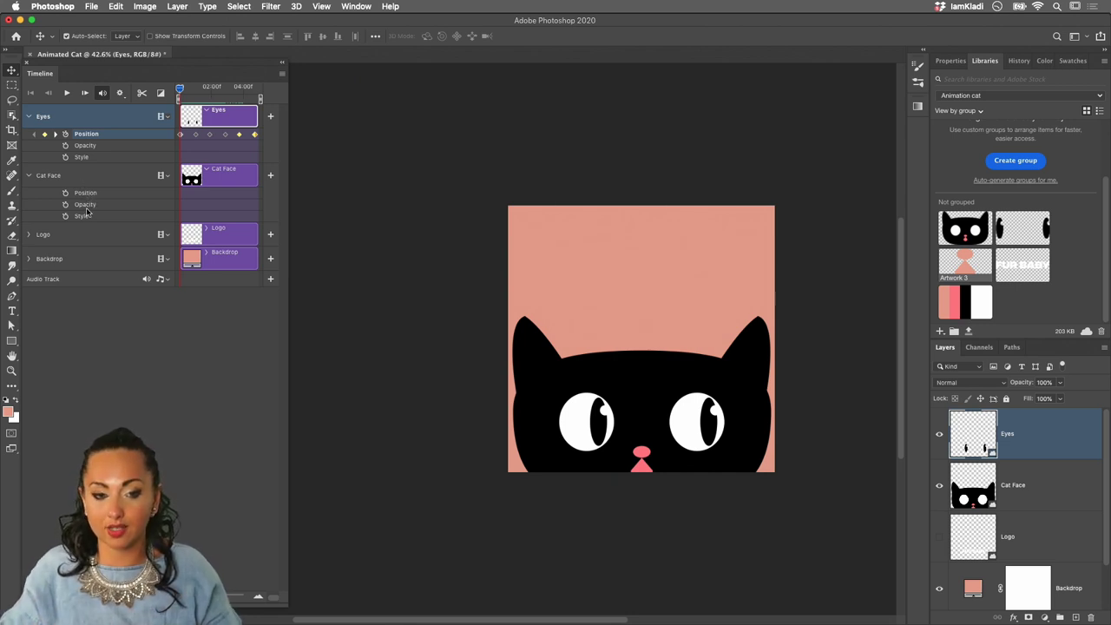
pyautogui.rightClick(1036, 538)
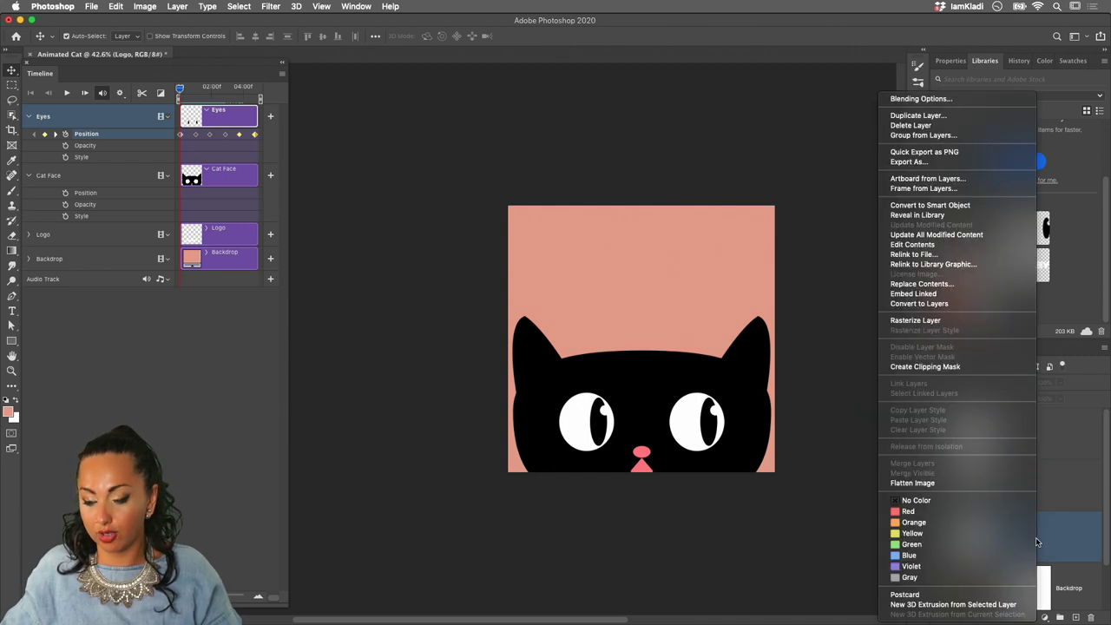
pyautogui.click(988, 206)
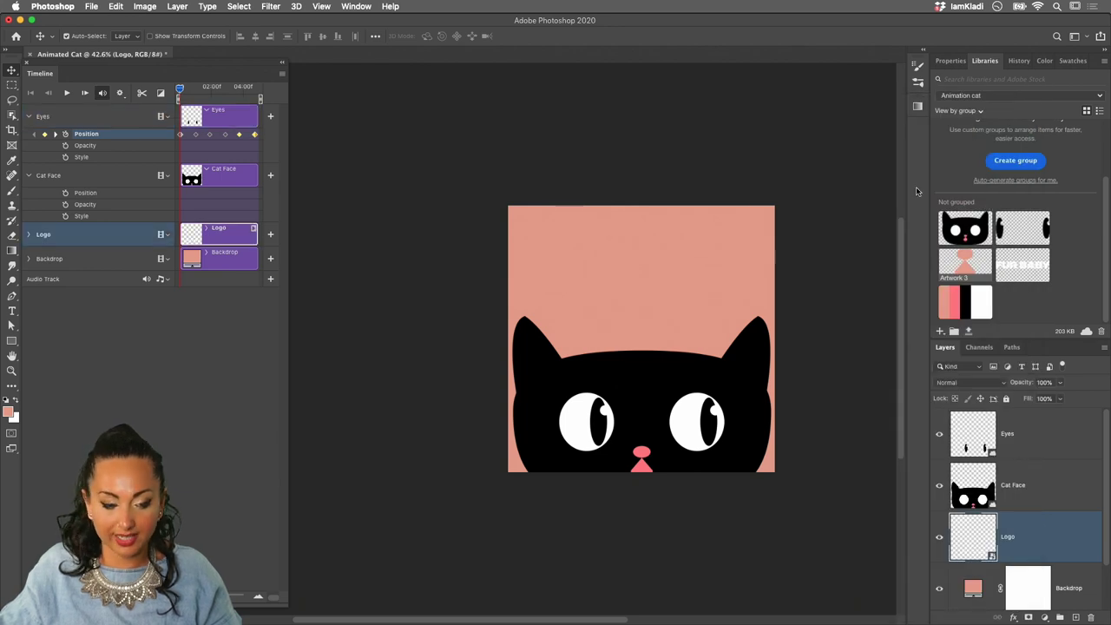
pyautogui.click(27, 235)
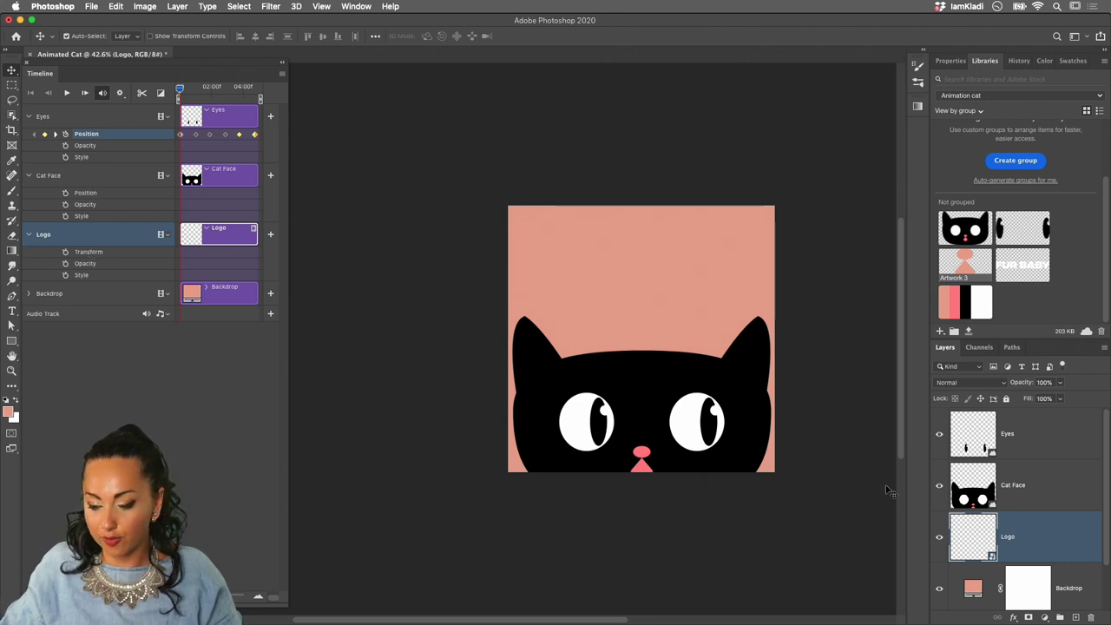
# - Free-transform the Logo up from the eyes to the top of the cat's head
pyautogui.press('super+t')
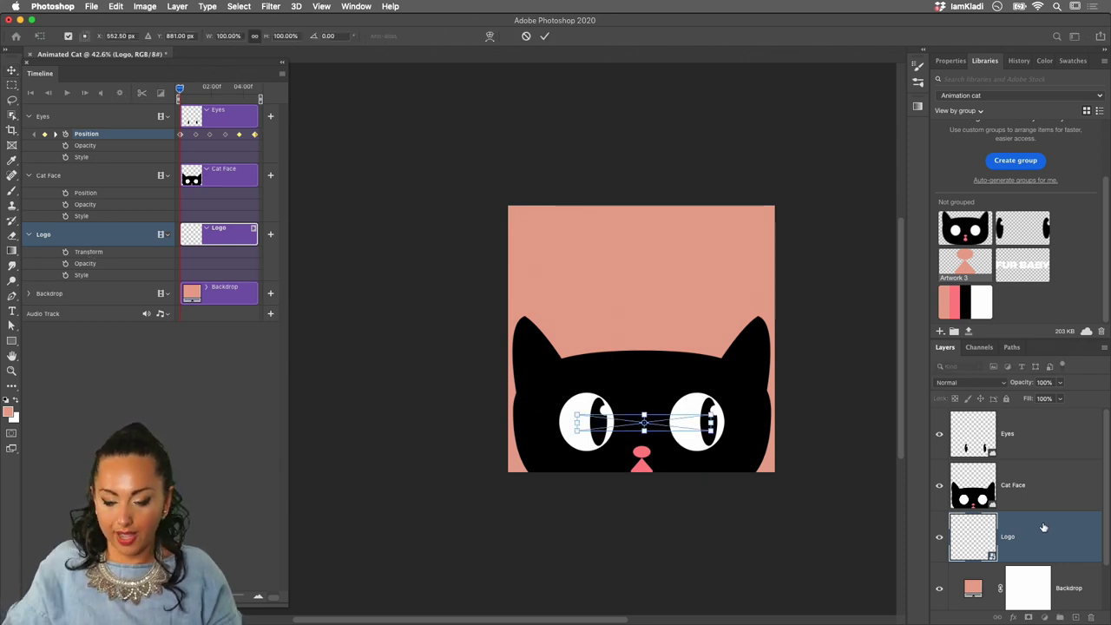
pyautogui.moveTo(679, 425); pyautogui.dragTo(674, 323)
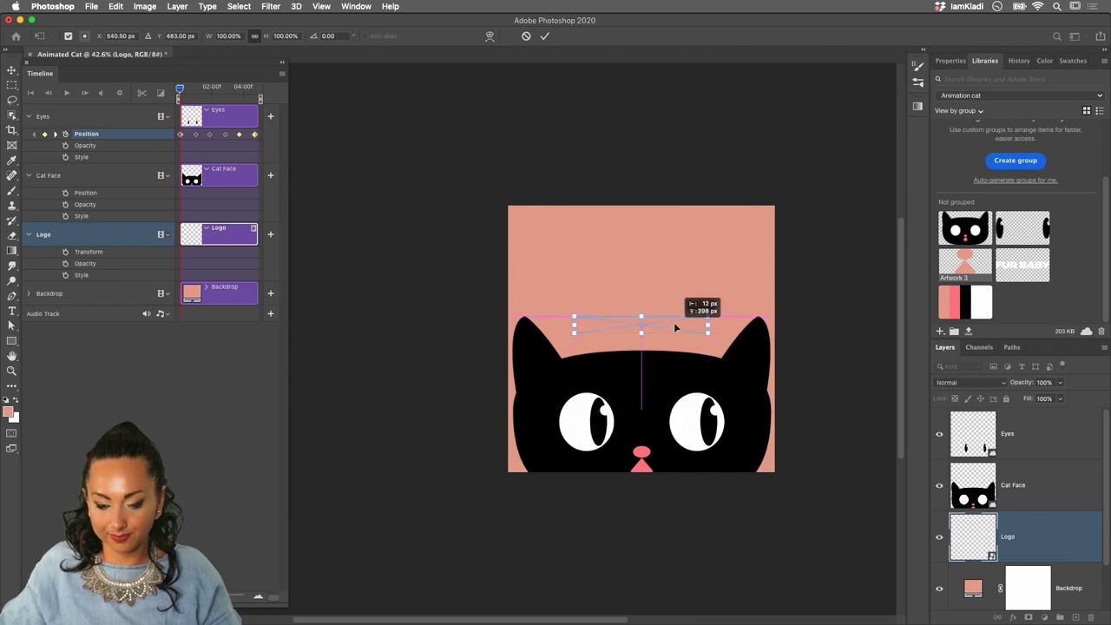
pyautogui.press('Return')
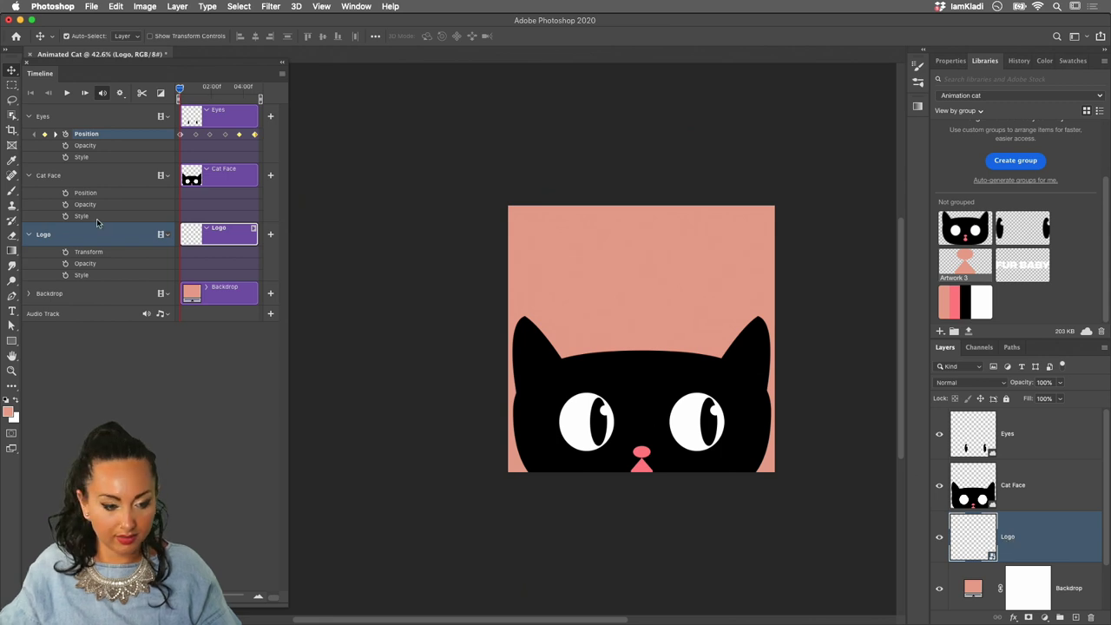
pyautogui.keyDown('super'); pyautogui.click(1023, 531); pyautogui.keyUp('super')
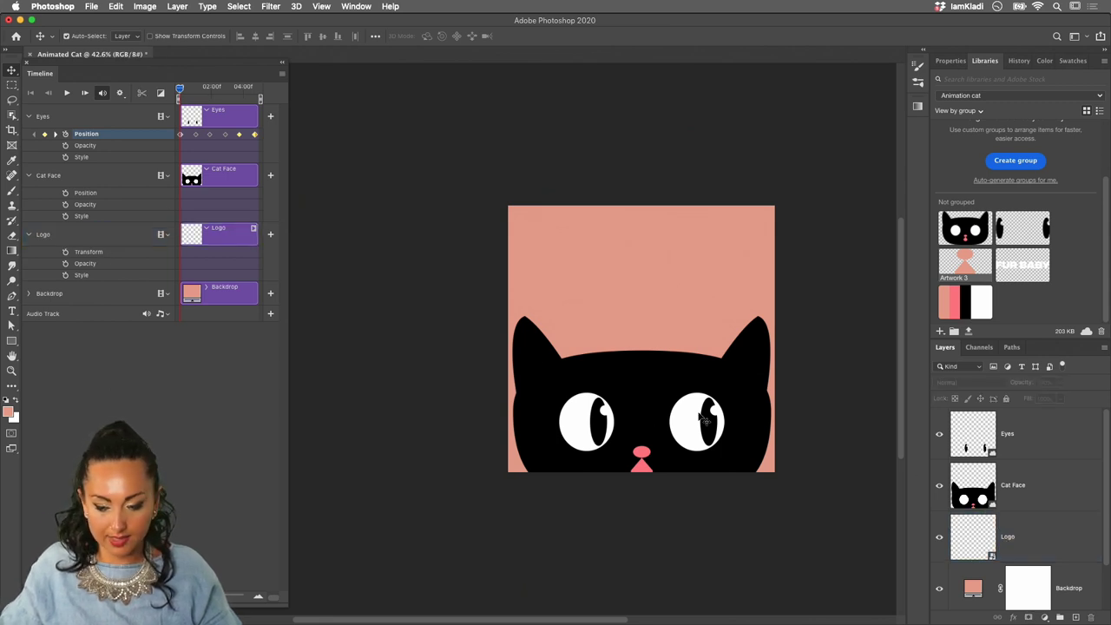
# - Place the FUR BABY Artwork 4 from Libraries and convert it to a smart object
pyautogui.moveTo(1035, 283); pyautogui.dragTo(1038, 519)
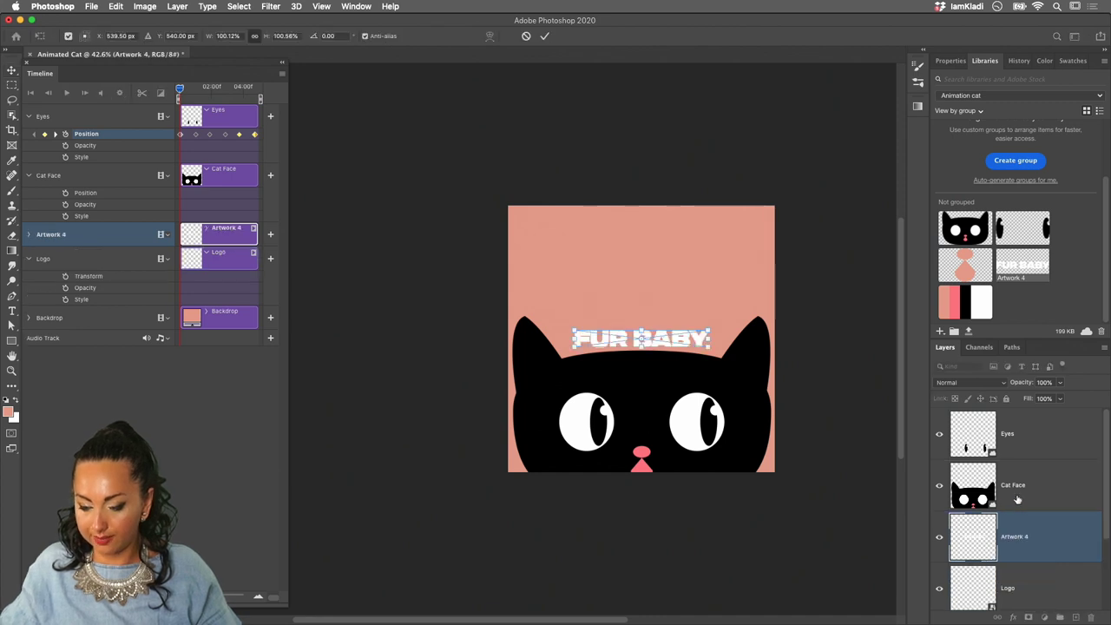
pyautogui.press('Return')
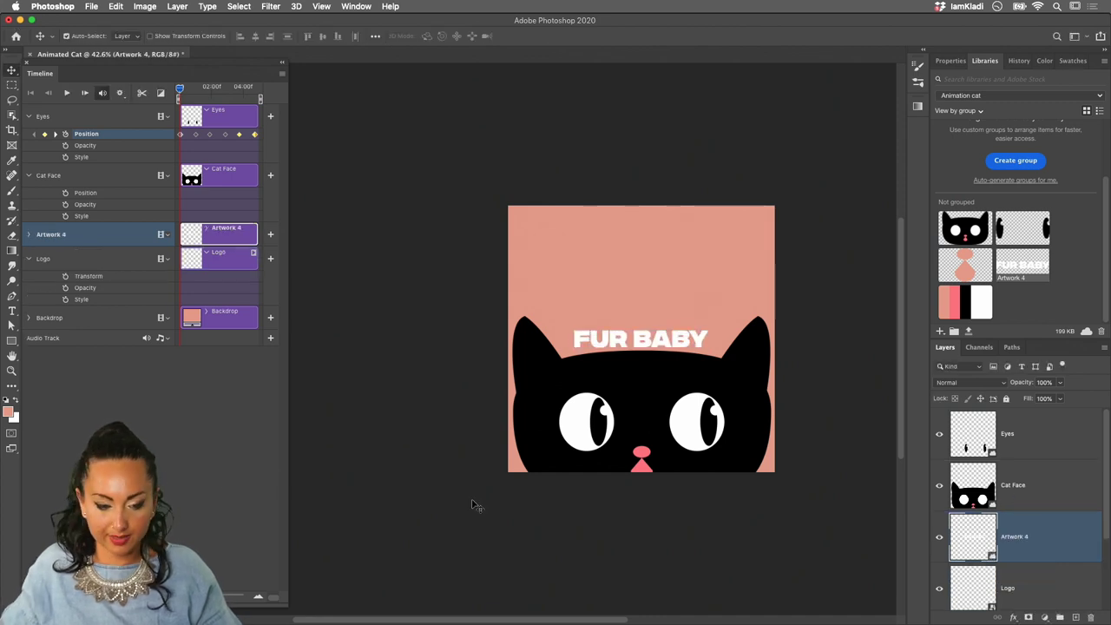
pyautogui.click(29, 258)
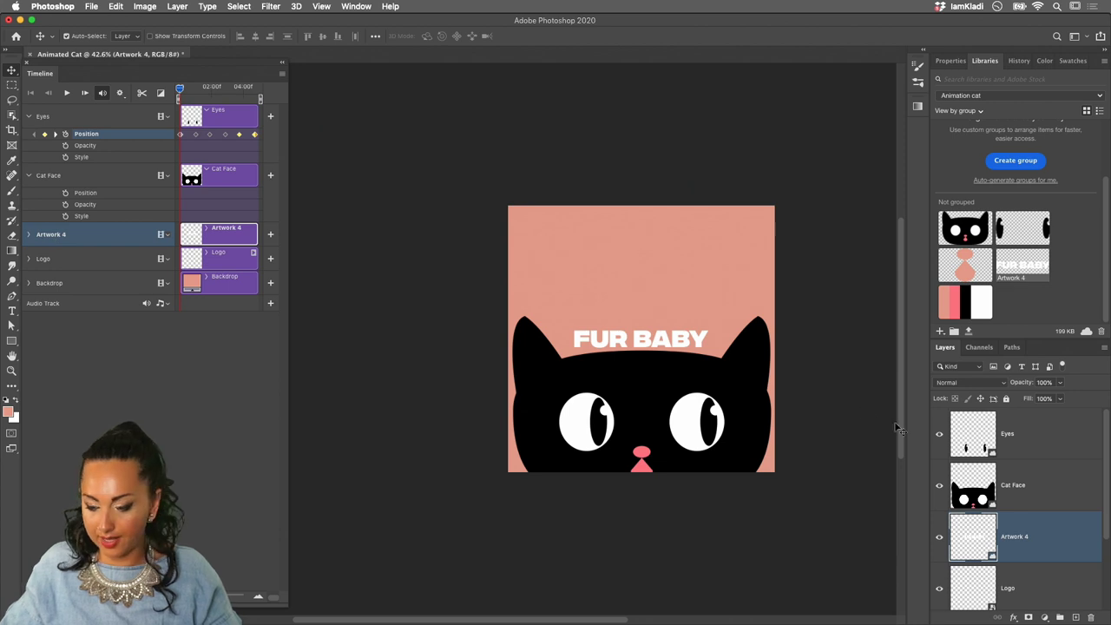
pyautogui.rightClick(1039, 533)
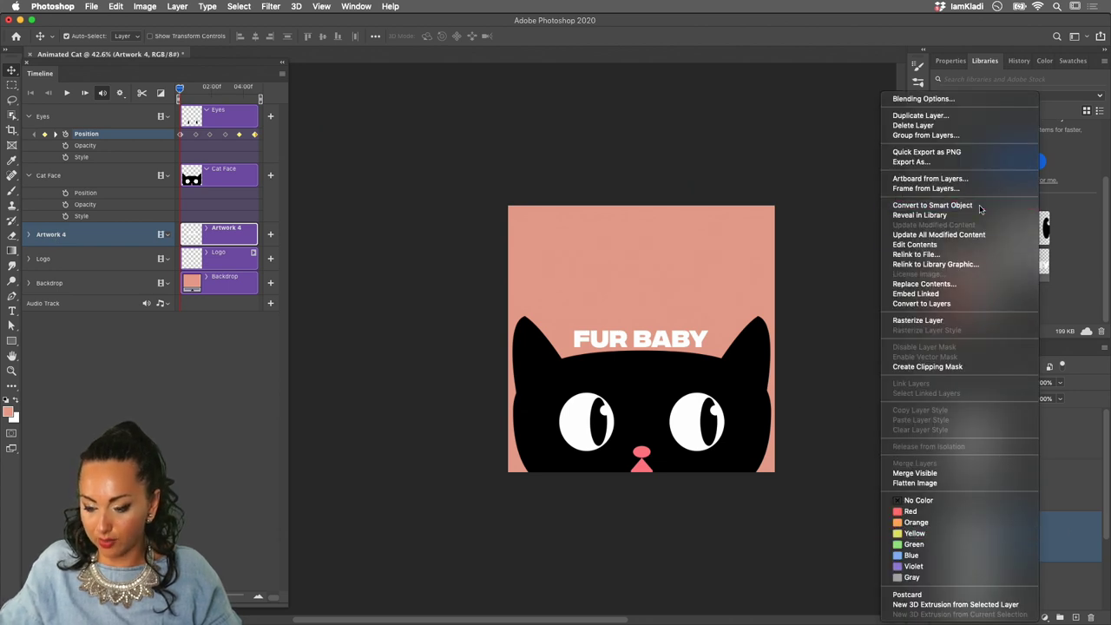
pyautogui.click(946, 207)
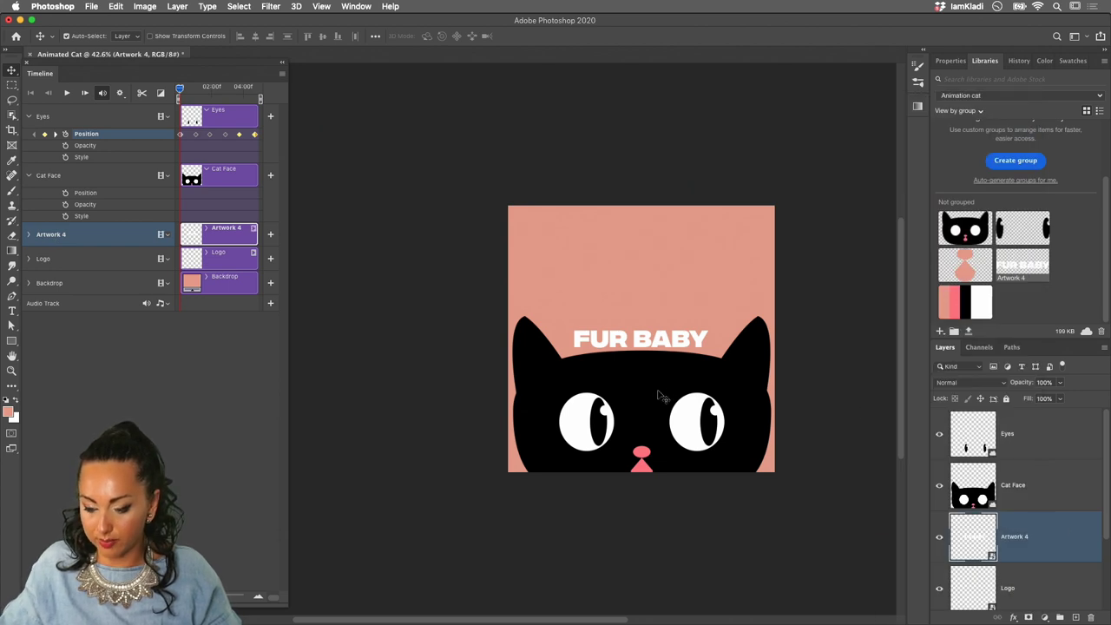
pyautogui.click(29, 234)
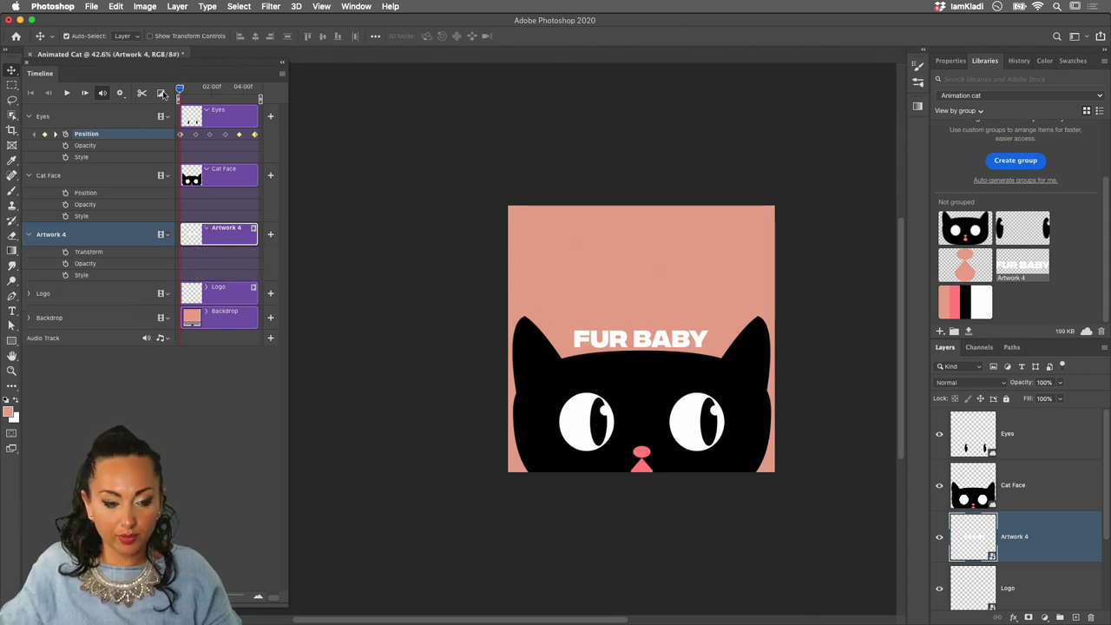
# - At 04:00, nudge the FUR BABY title slightly higher and set a Transform keyframe
pyautogui.moveTo(178, 90); pyautogui.dragTo(239, 97)
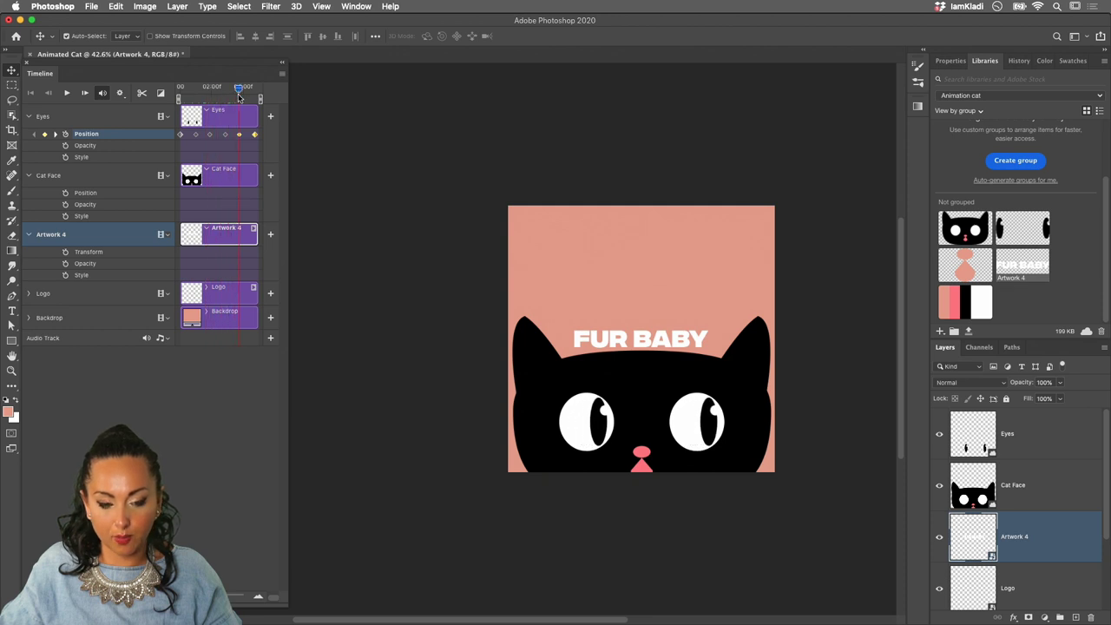
pyautogui.moveTo(677, 344); pyautogui.dragTo(681, 334)
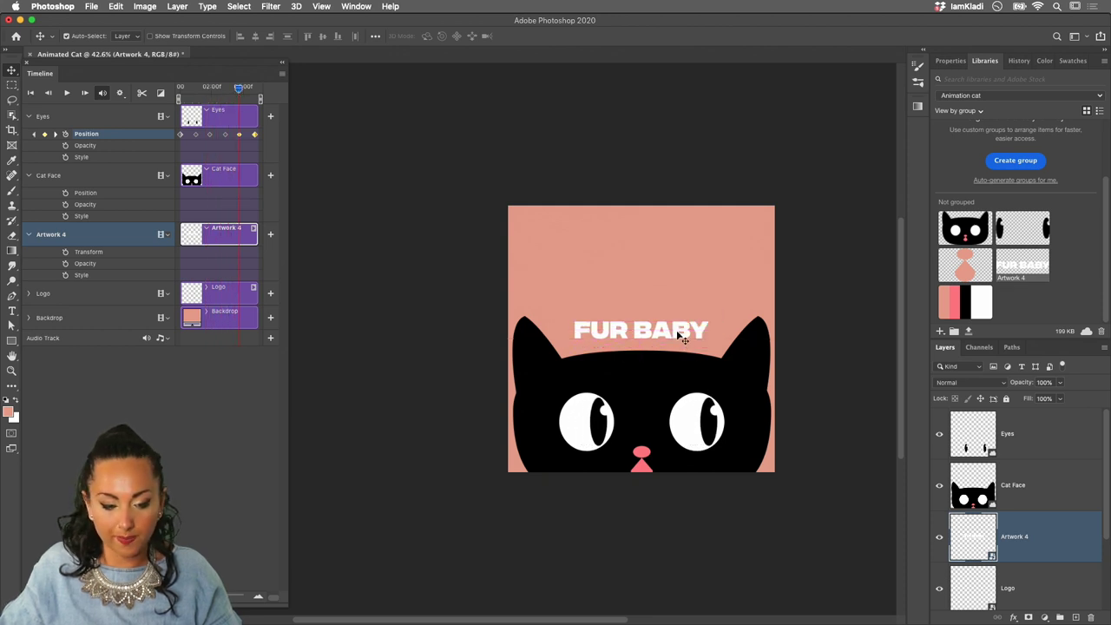
pyautogui.click(65, 252)
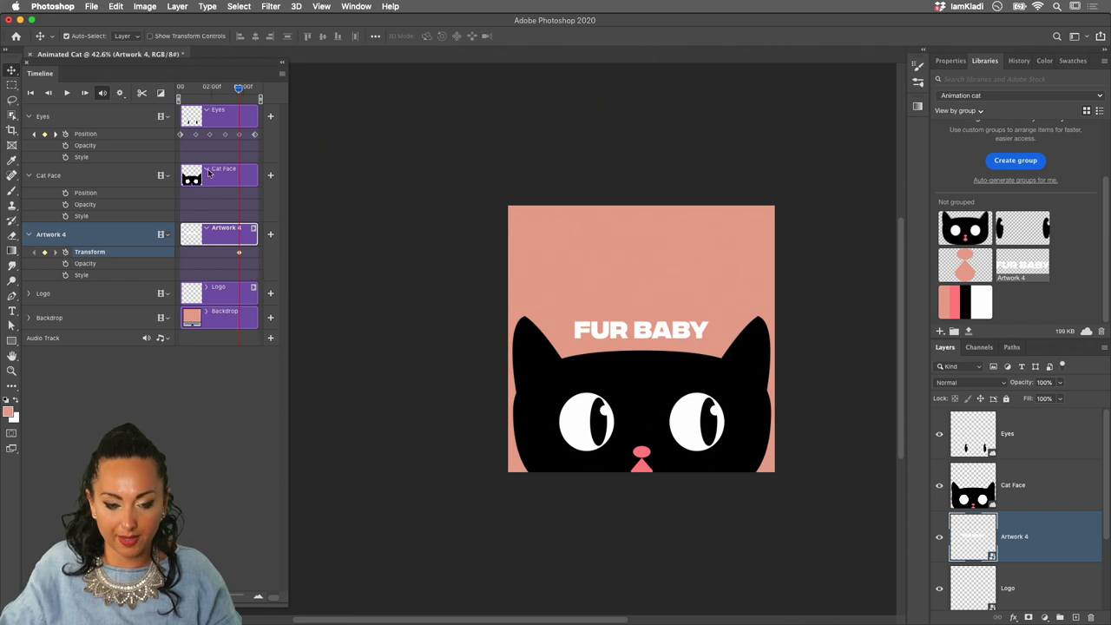
# - At frame 0, shrink, rotate and move the title off-canvas top-left, then play
pyautogui.moveTo(240, 90); pyautogui.dragTo(184, 95)
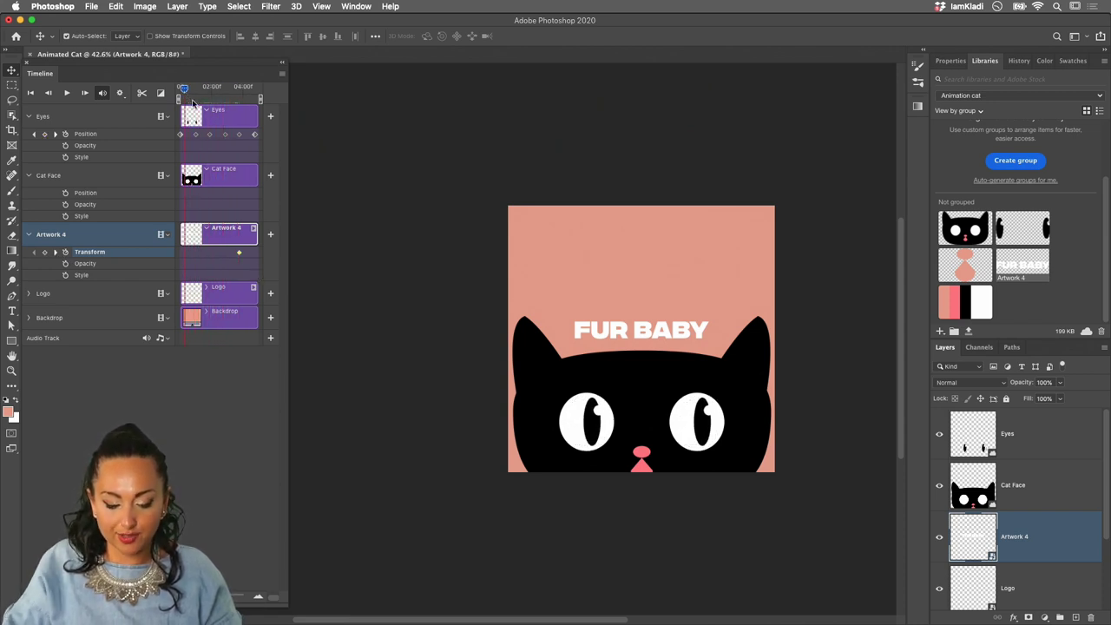
pyautogui.press('super+t')
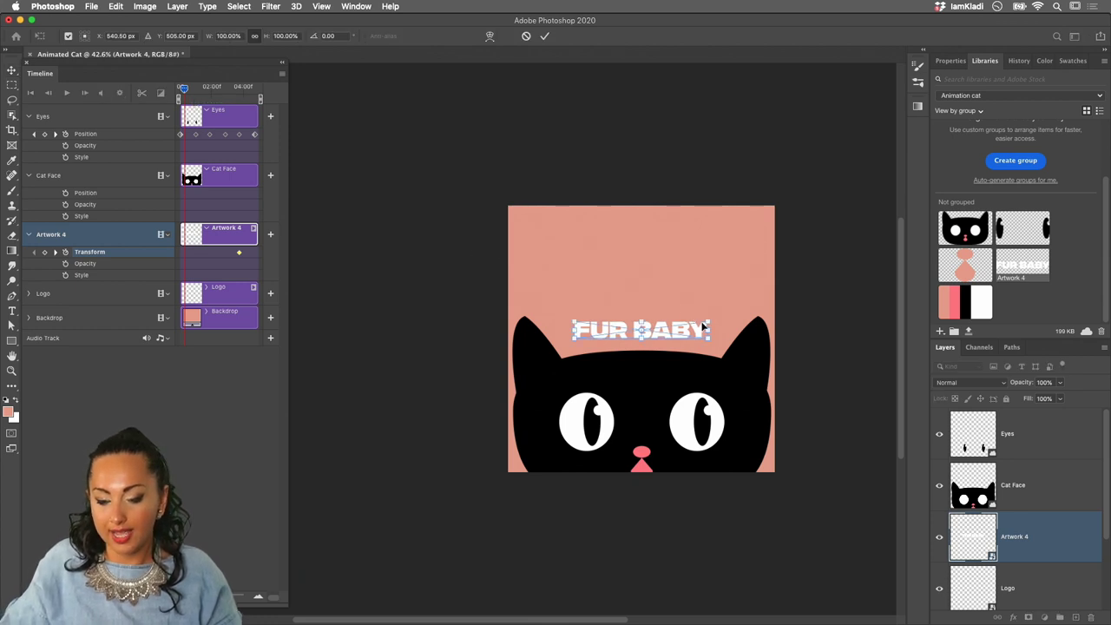
pyautogui.moveTo(710, 321); pyautogui.dragTo(426, 145)
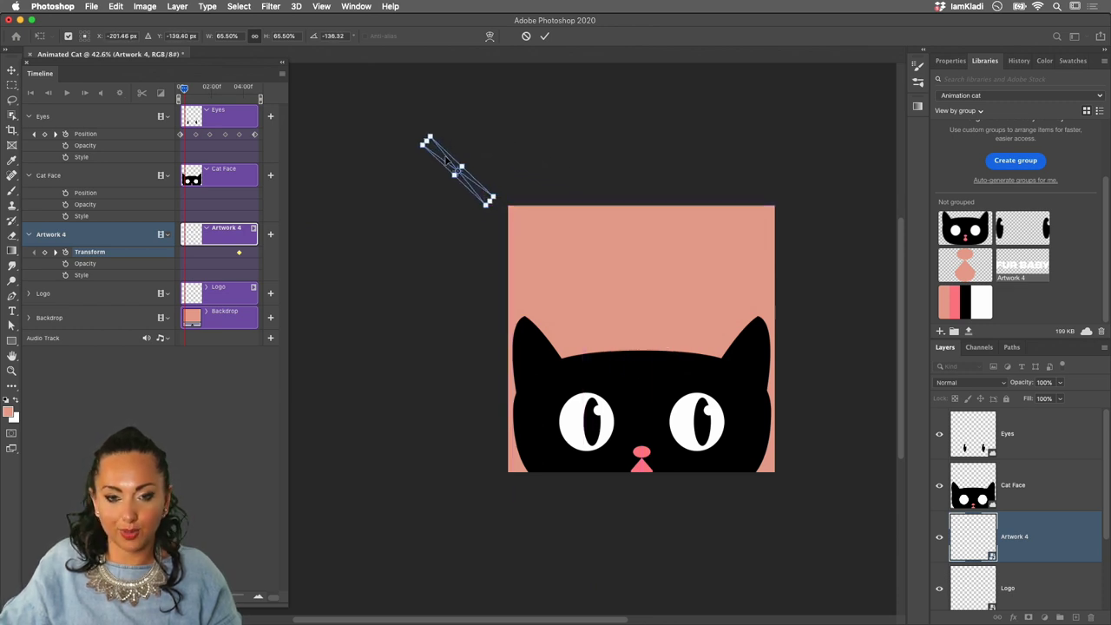
pyautogui.press('Return')
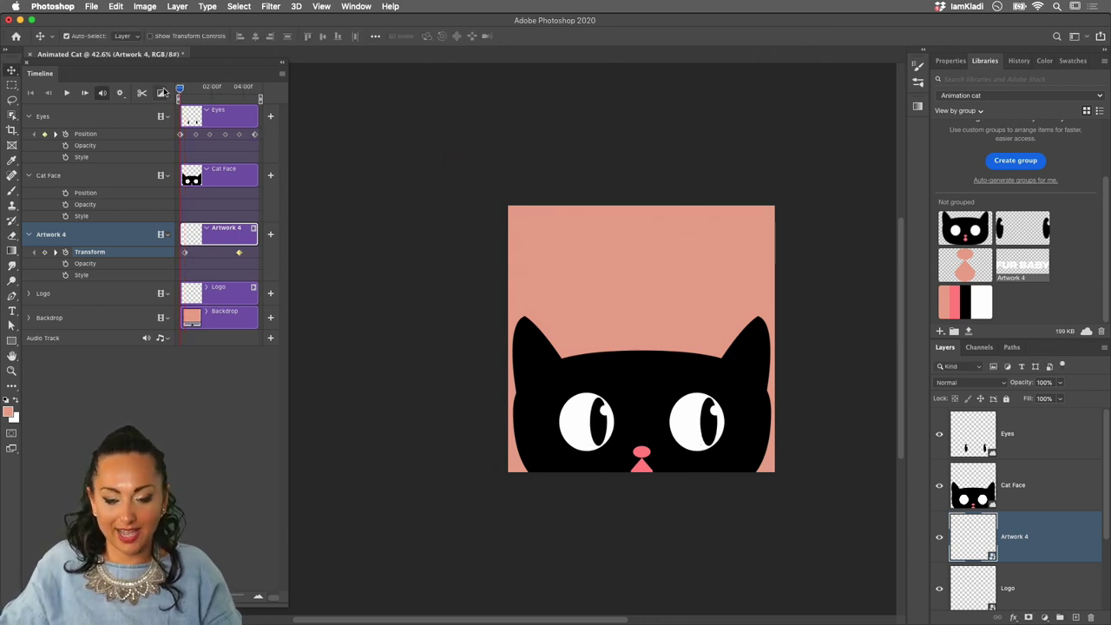
pyautogui.press('space')
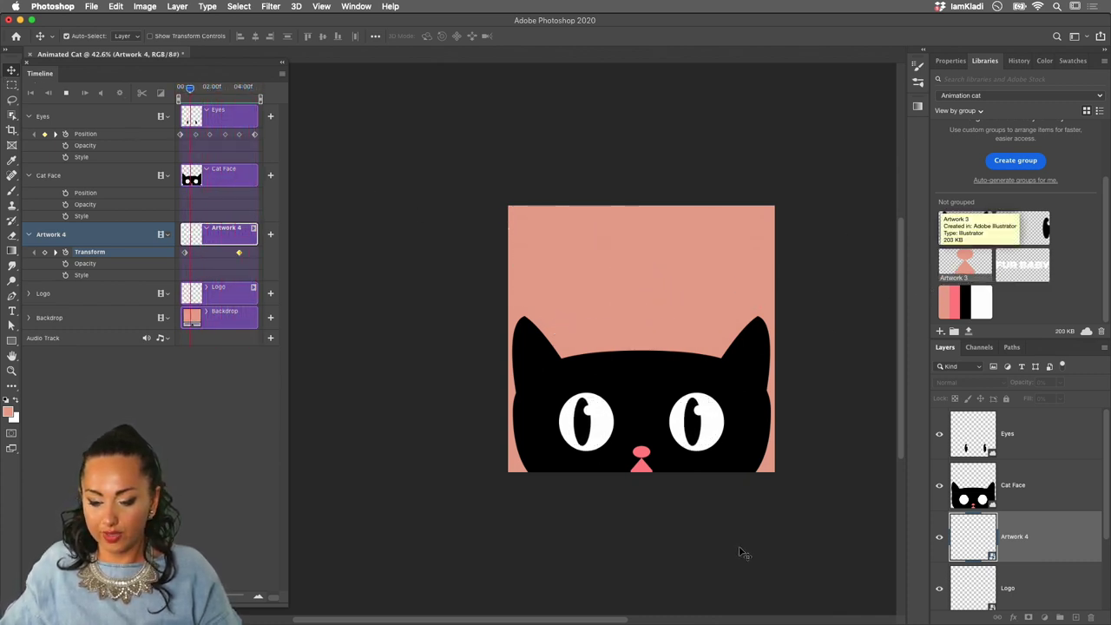
pyautogui.moveTo(647, 616)
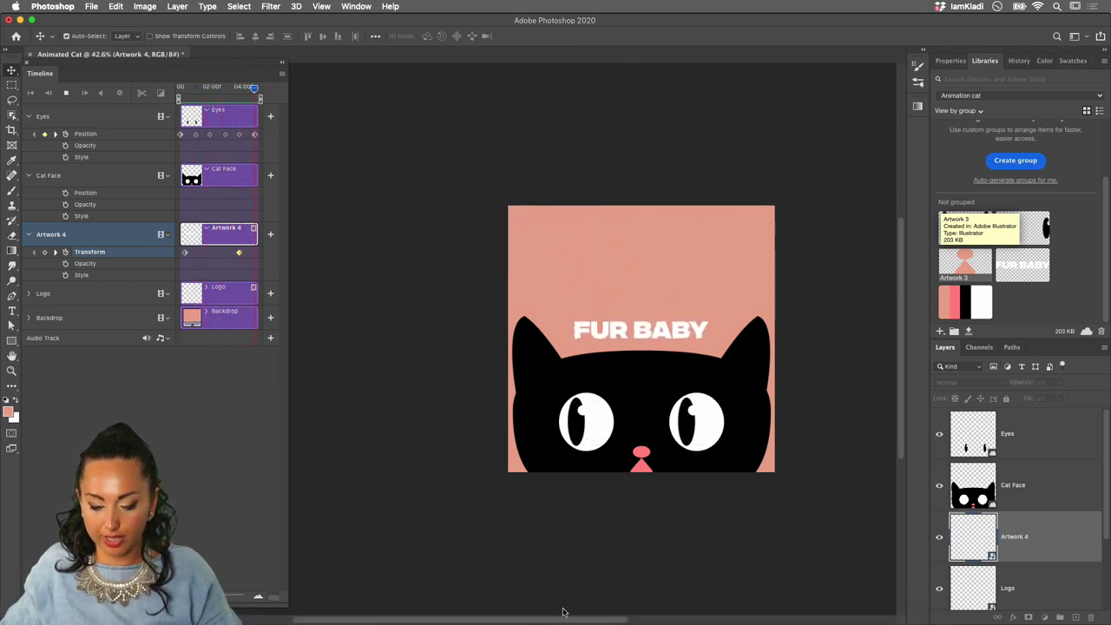
# - In Illustrator, draw a small white circle left of the artboard and add it to the Animation cat library
pyautogui.moveTo(521, 613)
pyautogui.click(491, 592)
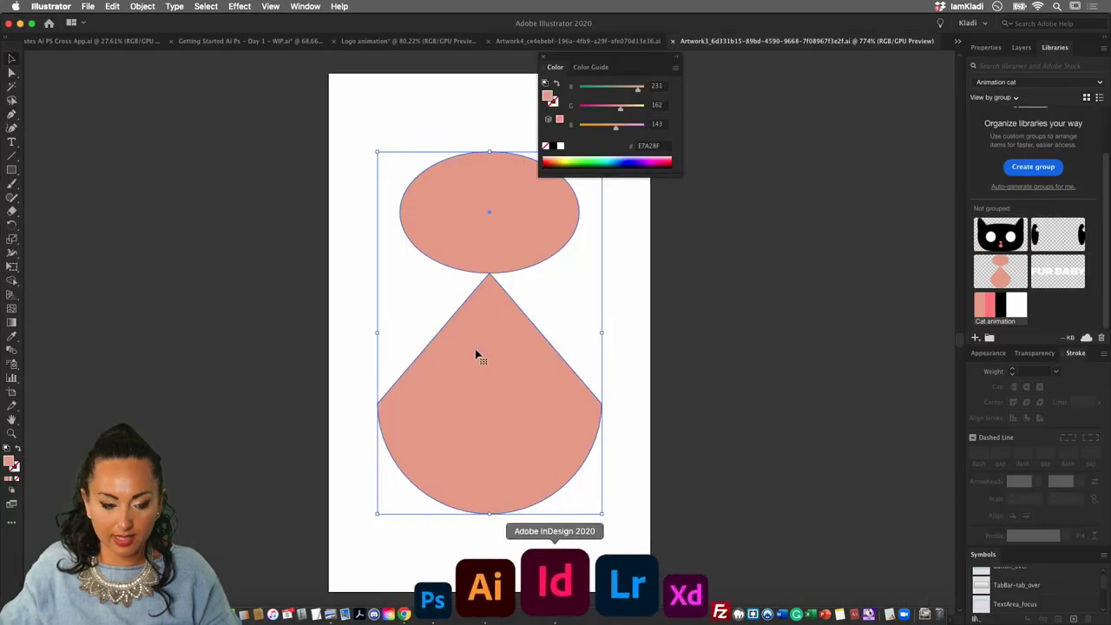
pyautogui.click(50, 171)
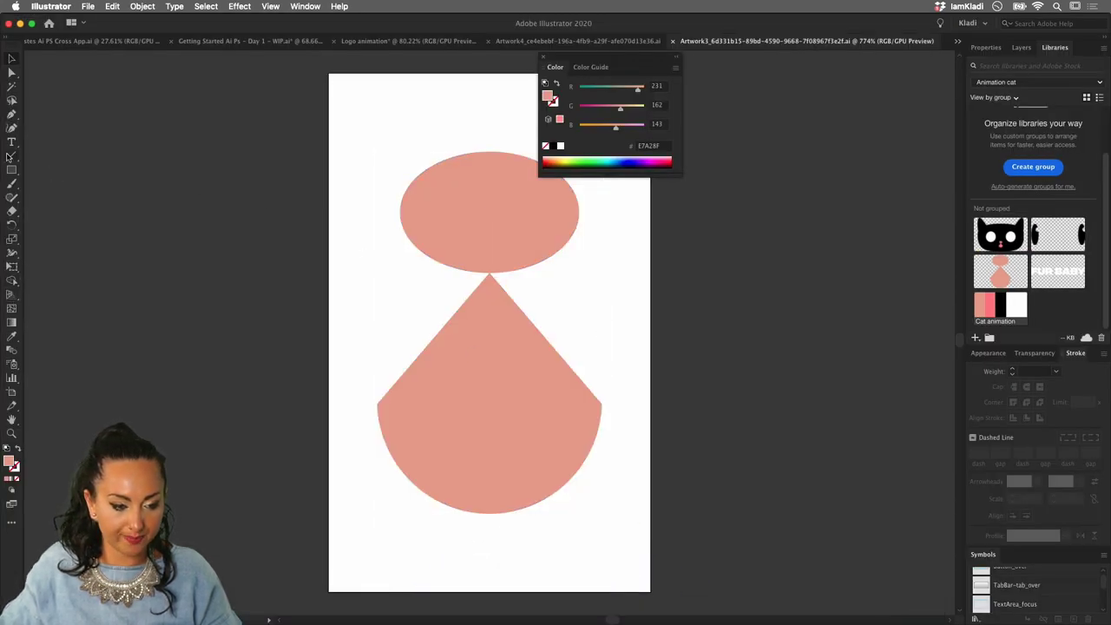
pyautogui.moveTo(12, 172); pyautogui.dragTo(83, 198)
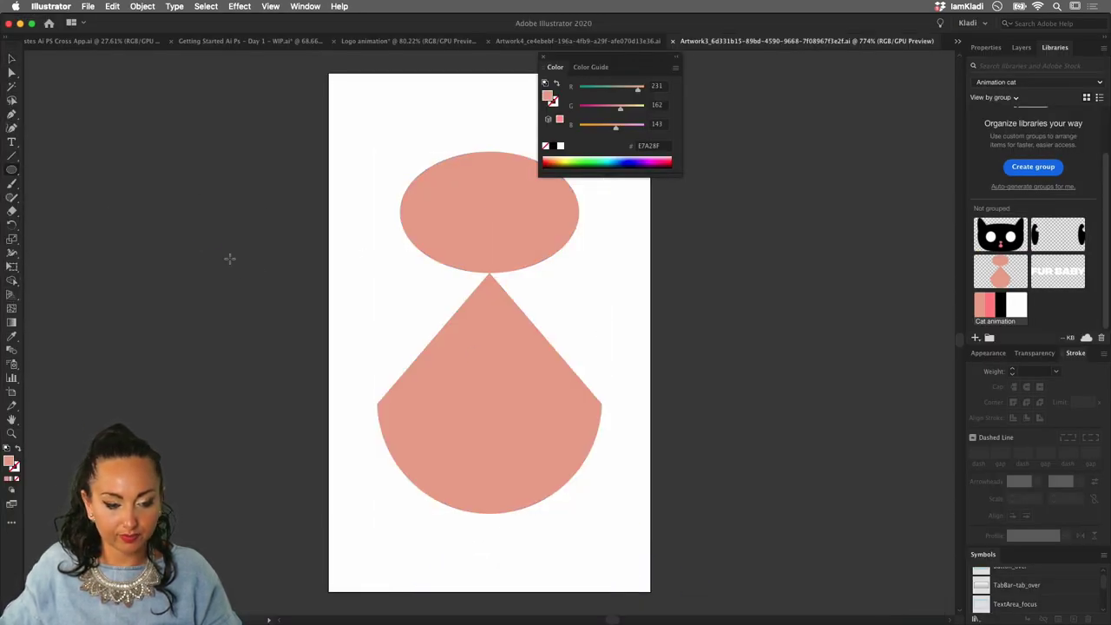
pyautogui.moveTo(227, 261); pyautogui.dragTo(258, 292)
pyautogui.press('v')
pyautogui.click(296, 266)
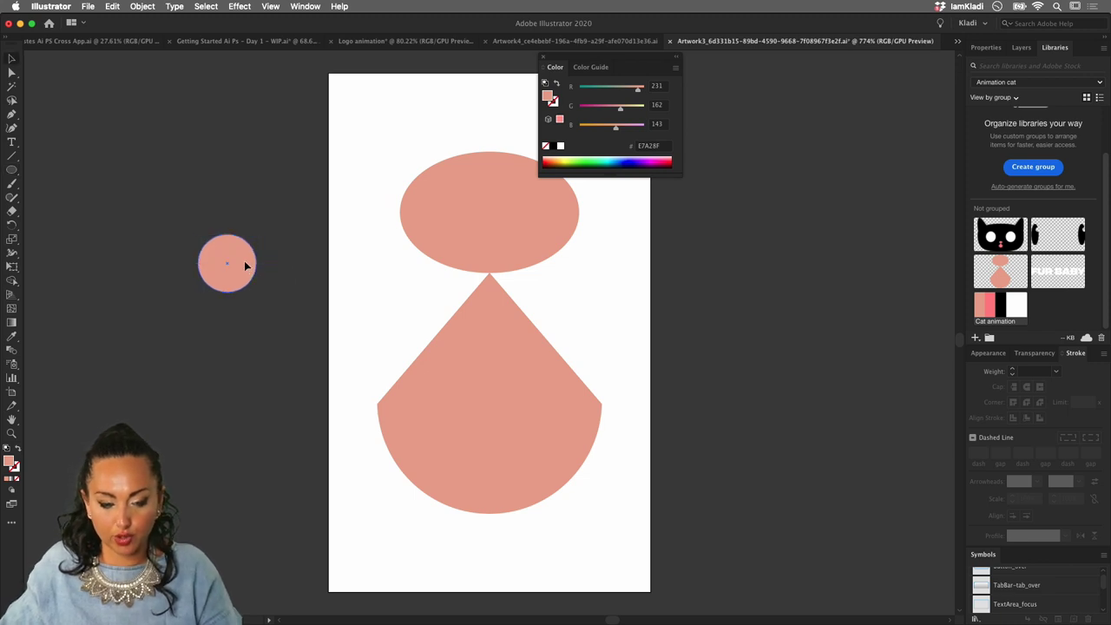
pyautogui.click(246, 260)
pyautogui.click(561, 146)
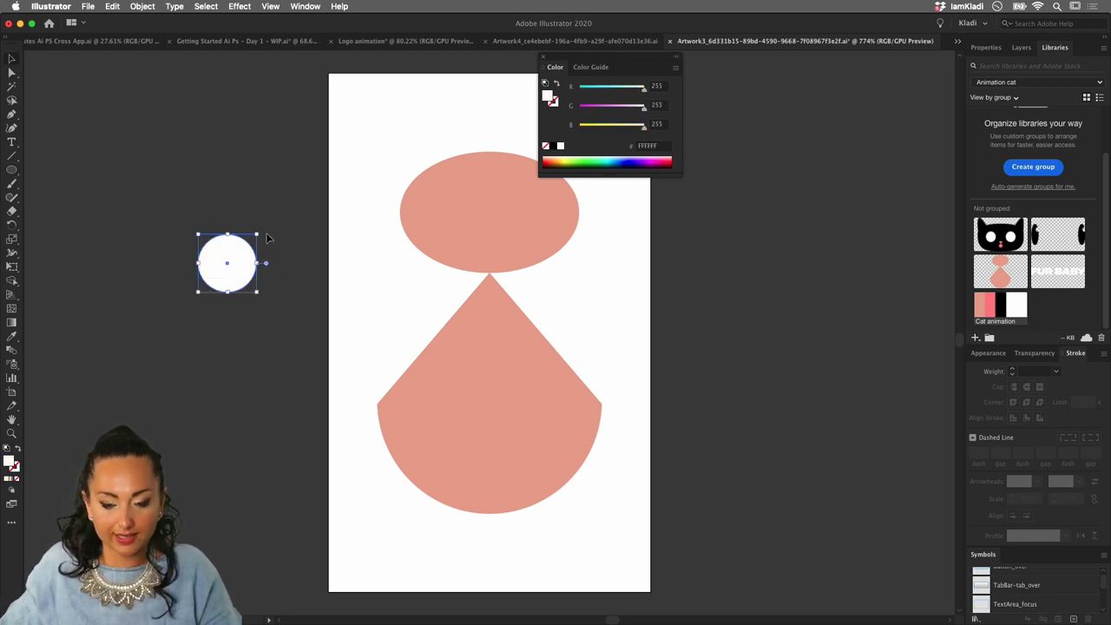
pyautogui.moveTo(228, 263); pyautogui.dragTo(1033, 260)
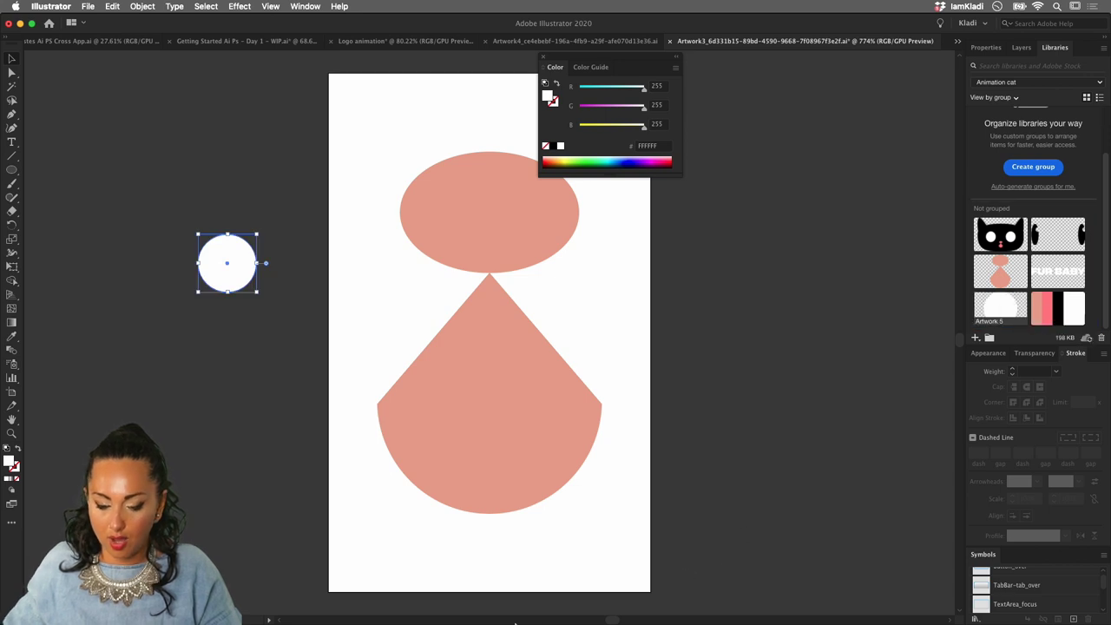
pyautogui.click(542, 616)
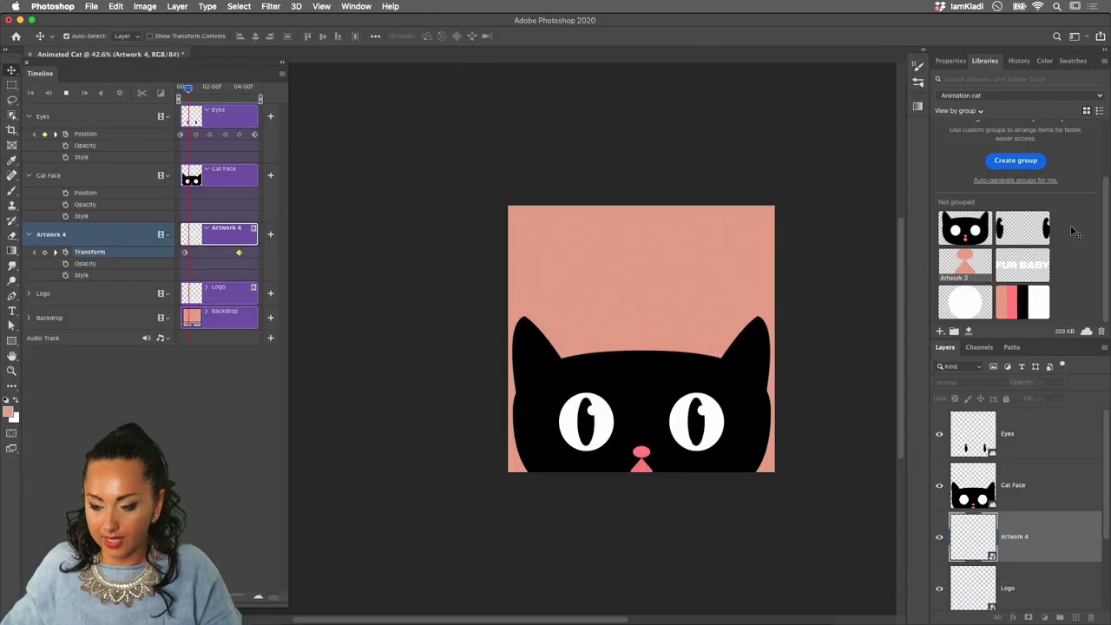
# - Place the library's white circle on the canvas and rename its layer 'dot'
pyautogui.moveTo(965, 260); pyautogui.dragTo(732, 279)
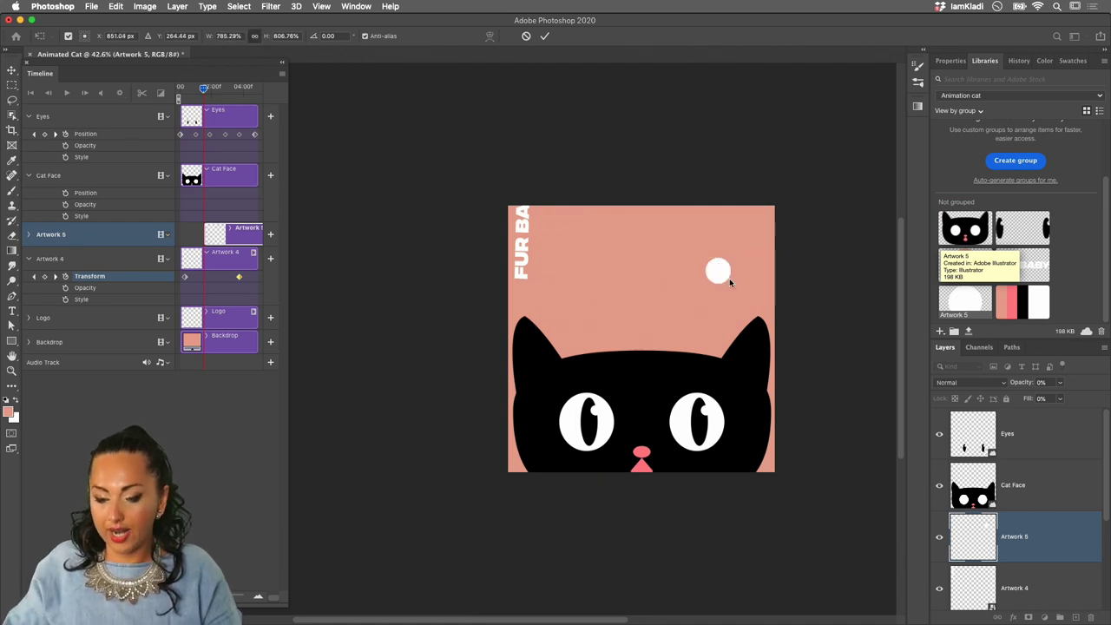
pyautogui.press('Return')
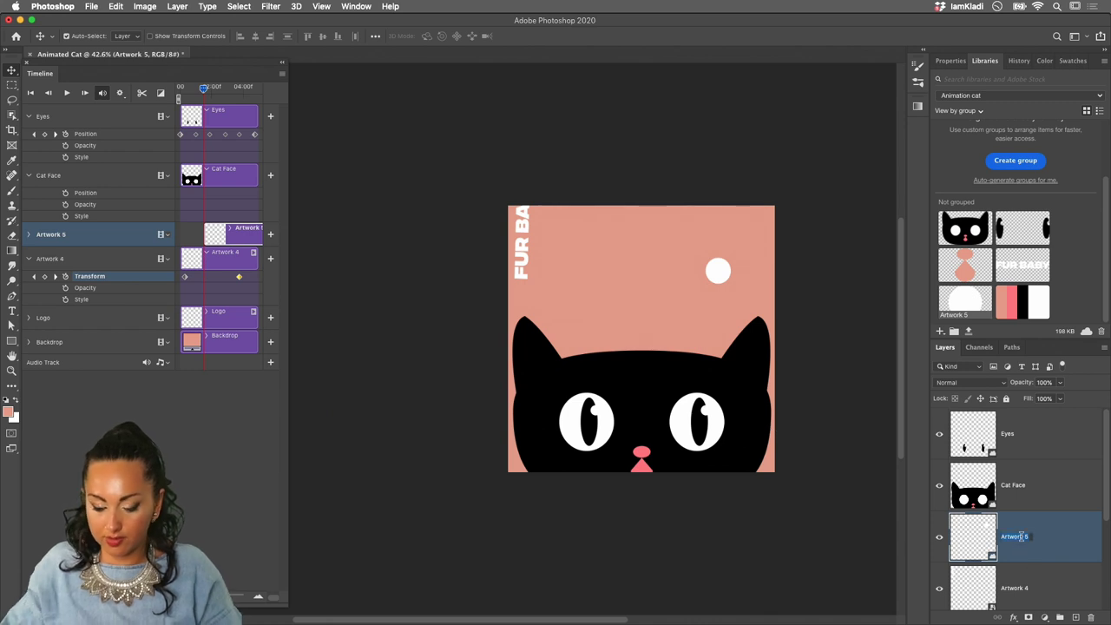
pyautogui.write('dot')
pyautogui.press('Return')
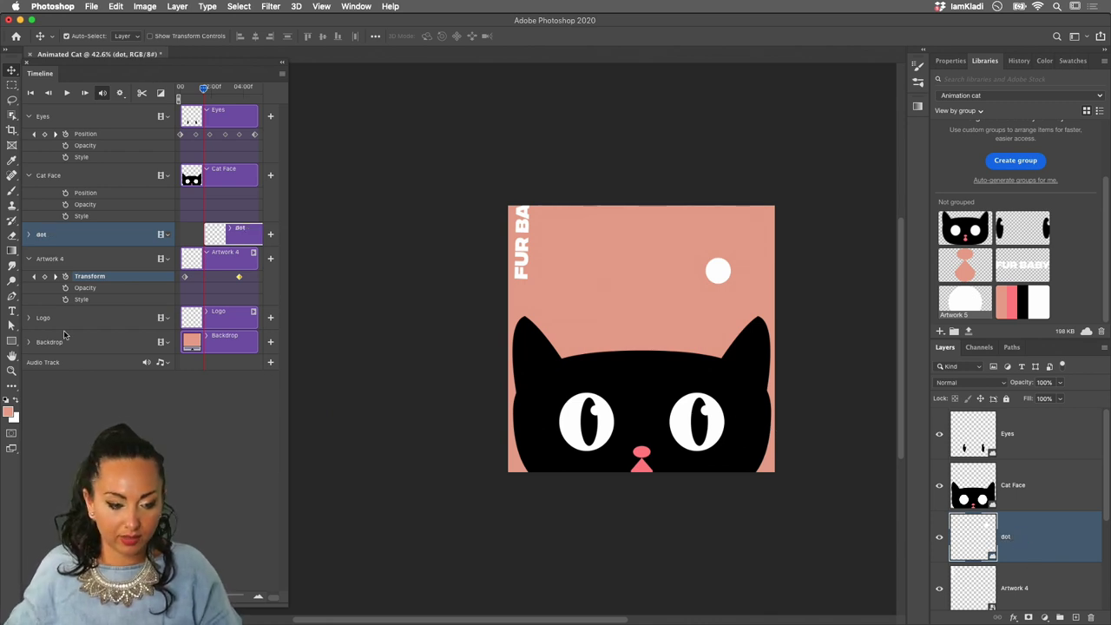
# - Expand the dot track and drag its clip to start at frame 0
pyautogui.click(30, 235)
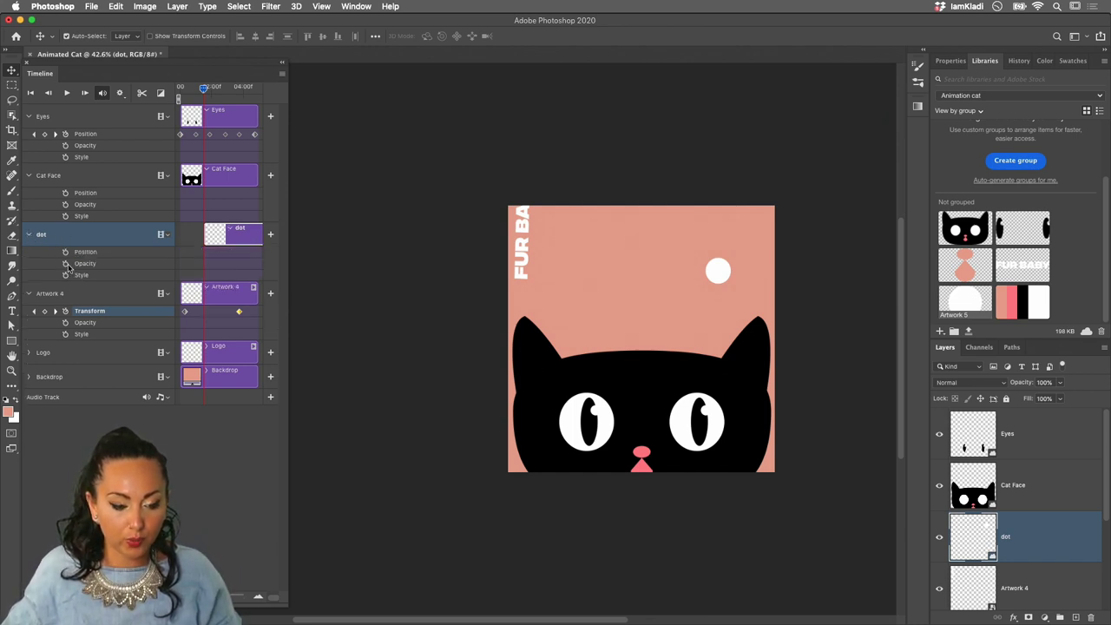
pyautogui.moveTo(202, 91); pyautogui.dragTo(178, 90)
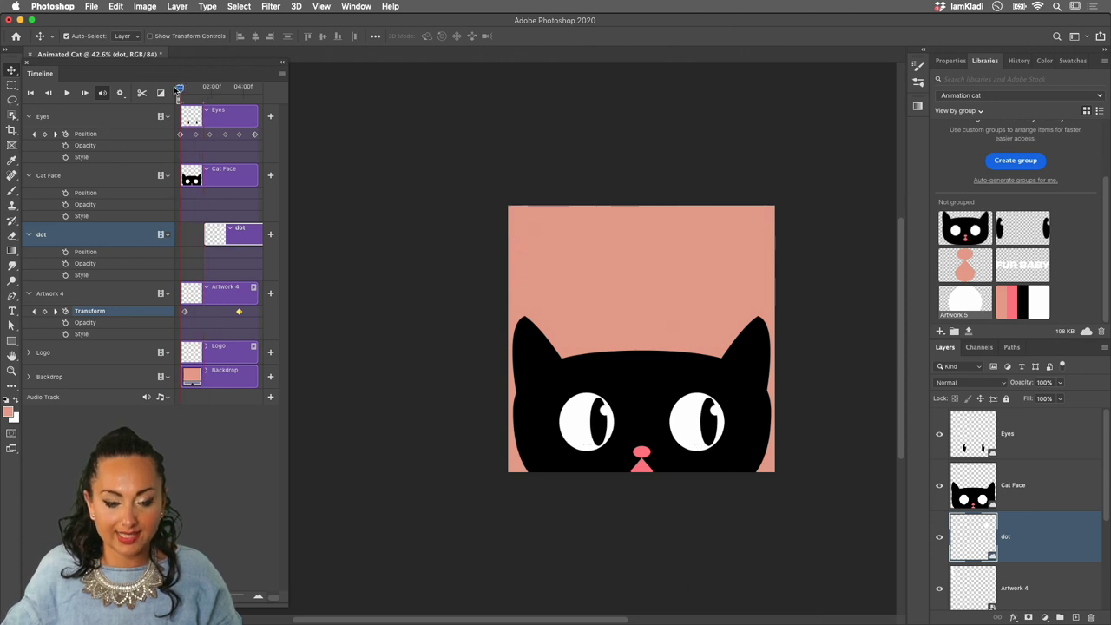
pyautogui.moveTo(249, 232); pyautogui.dragTo(225, 232)
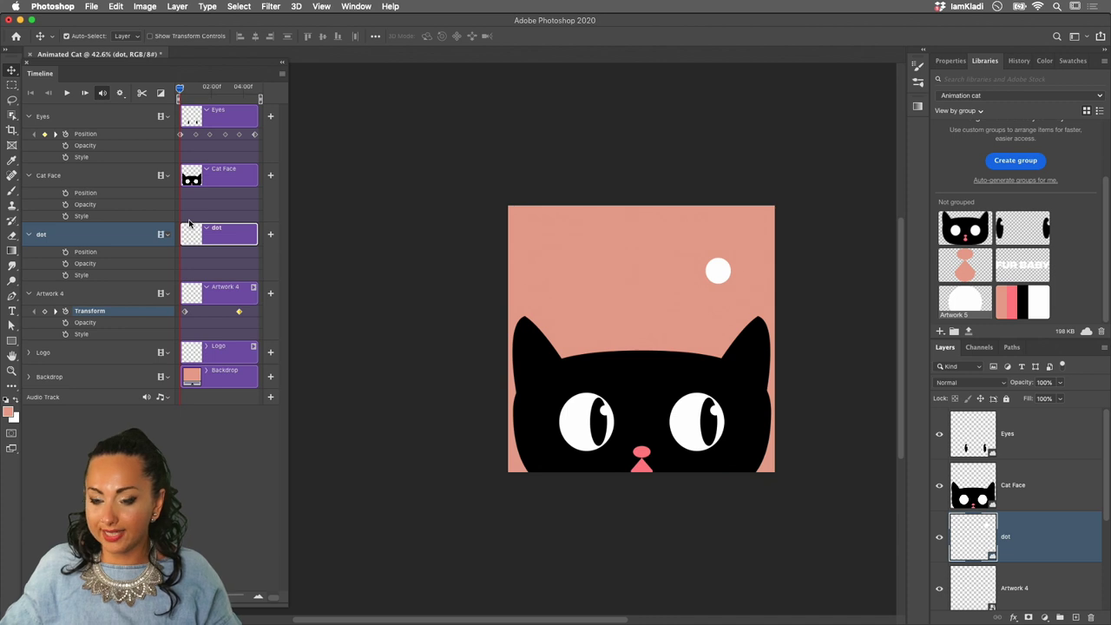
pyautogui.moveTo(180, 90)
pyautogui.mouseDown()
pyautogui.moveTo(238, 89)
pyautogui.moveTo(180, 90)
pyautogui.mouseUp()
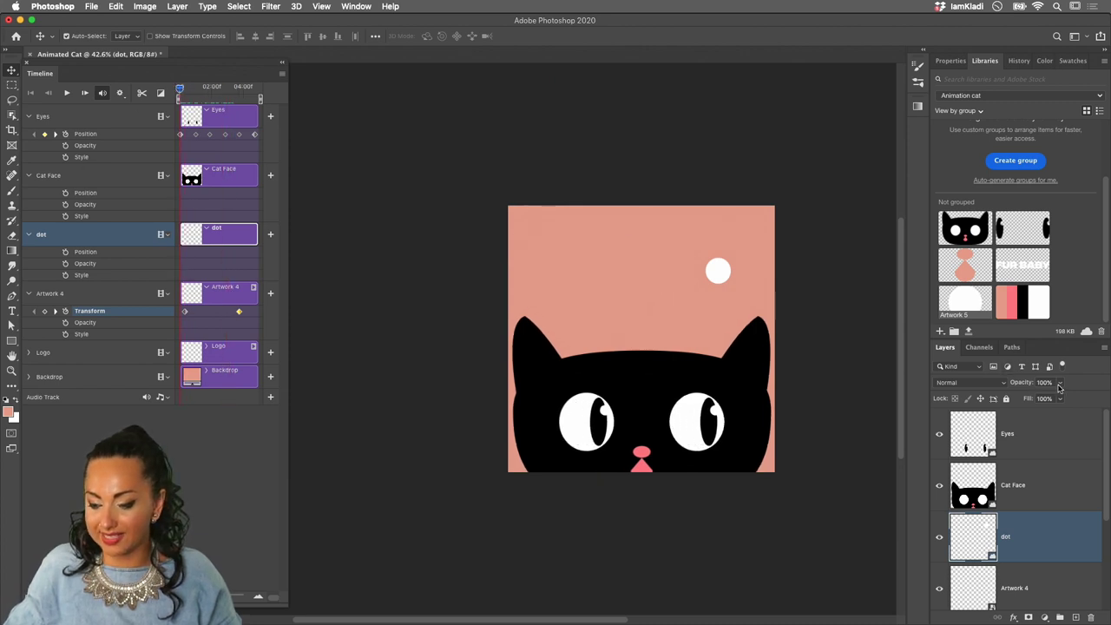
# - Keyframe the dot's Opacity, fading to 0% around 02:00, then preview from the start
pyautogui.click(65, 264)
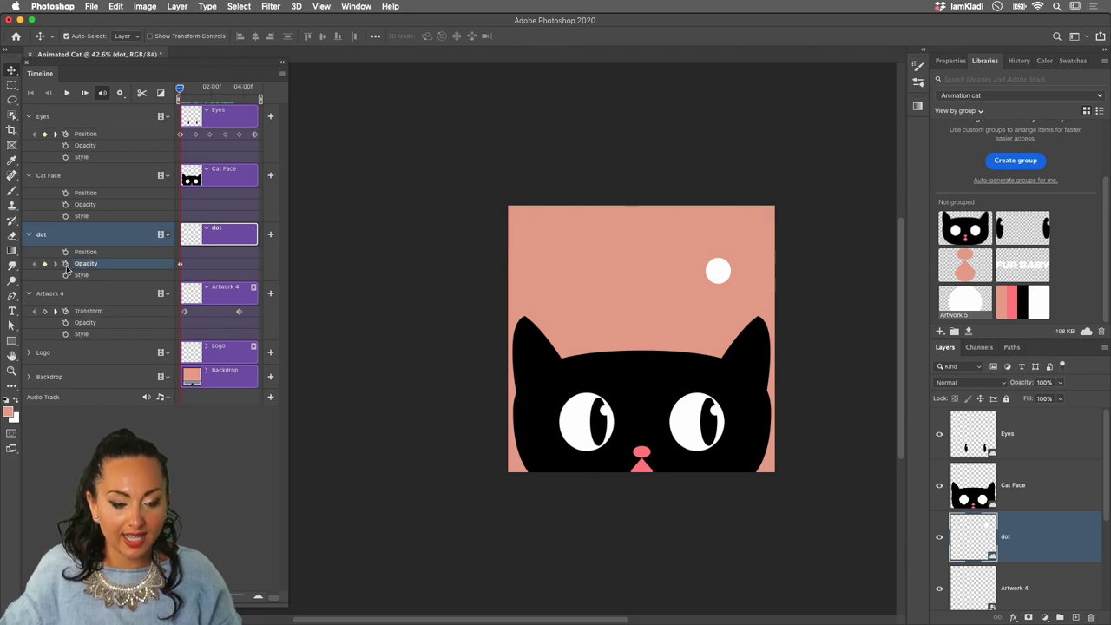
pyautogui.moveTo(180, 88); pyautogui.dragTo(231, 96)
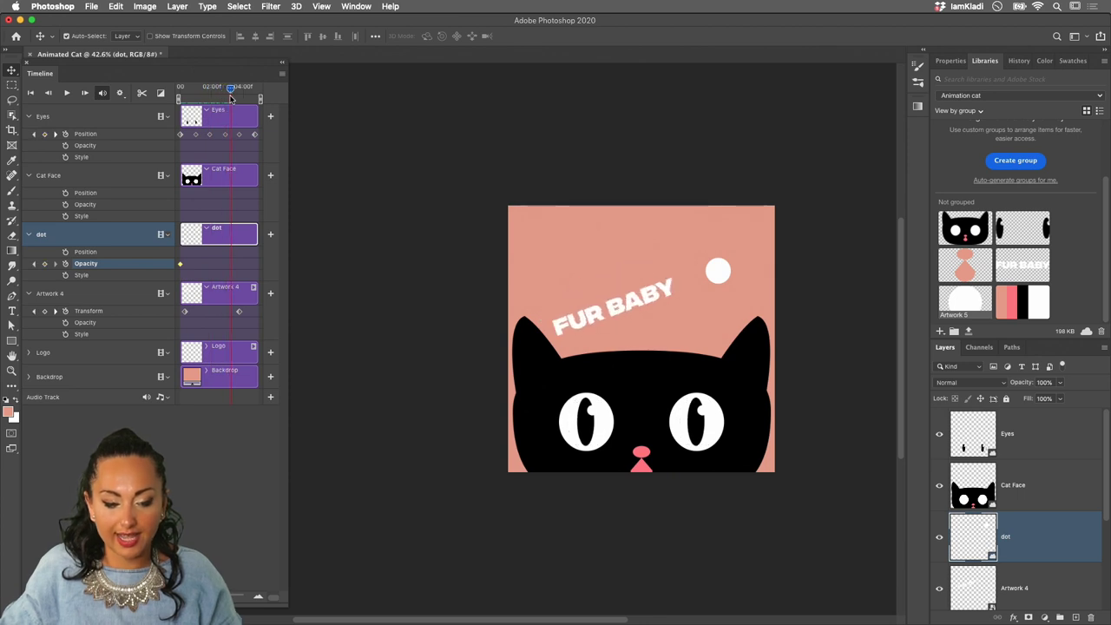
pyautogui.click(1060, 385)
pyautogui.moveTo(1059, 399); pyautogui.dragTo(944, 401)
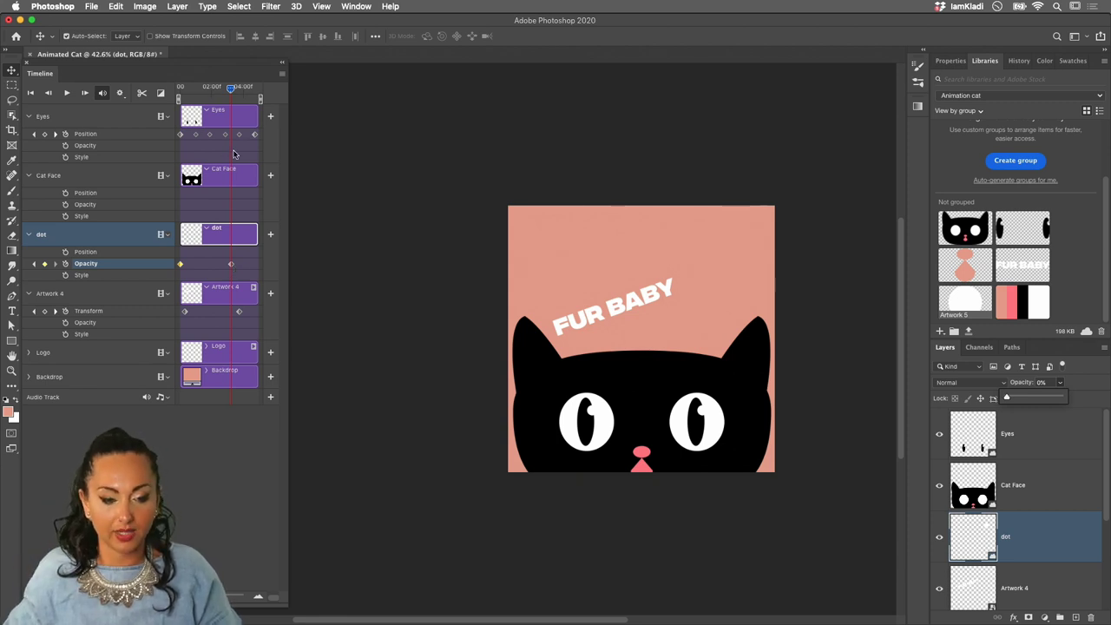
pyautogui.moveTo(236, 89); pyautogui.dragTo(162, 90)
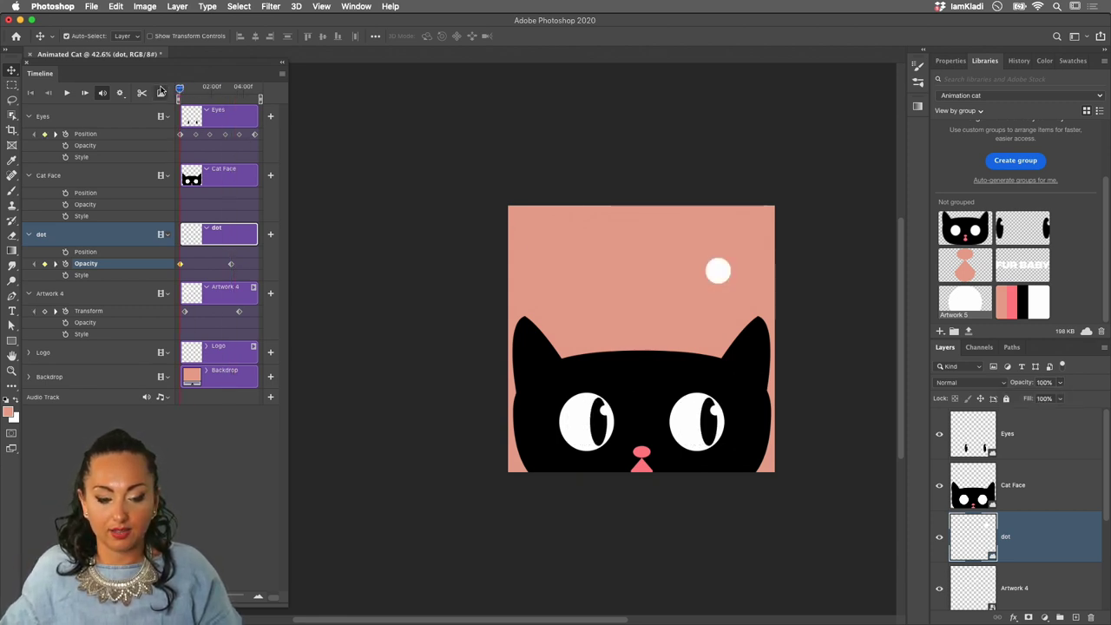
pyautogui.press('space')
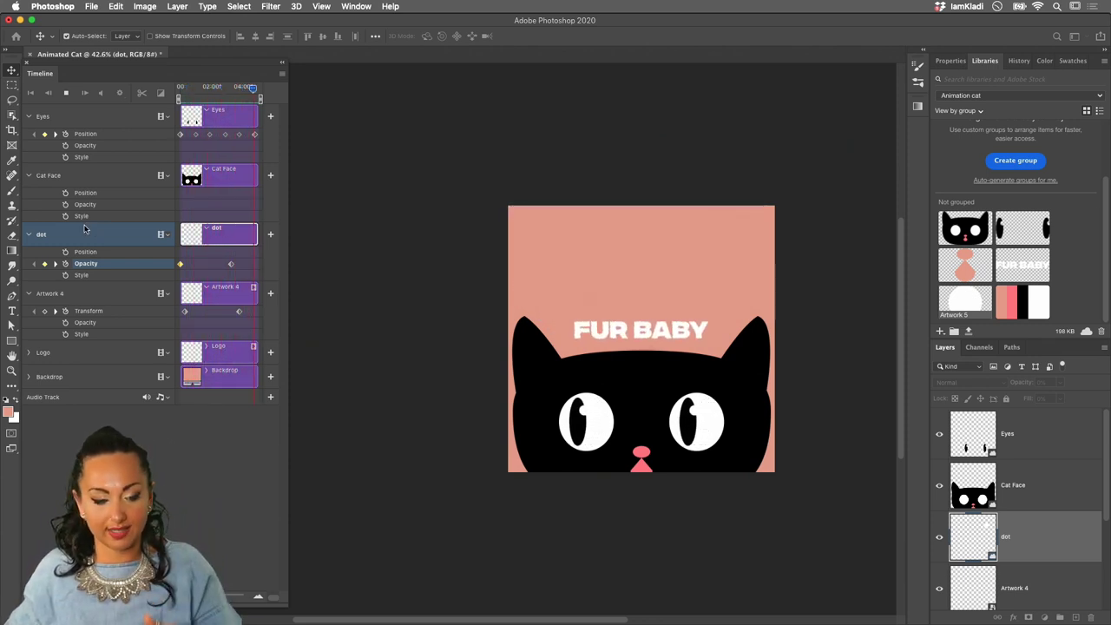
# - Stop the preview, select the dot layer, and rewind the playhead to the start
pyautogui.press('space')
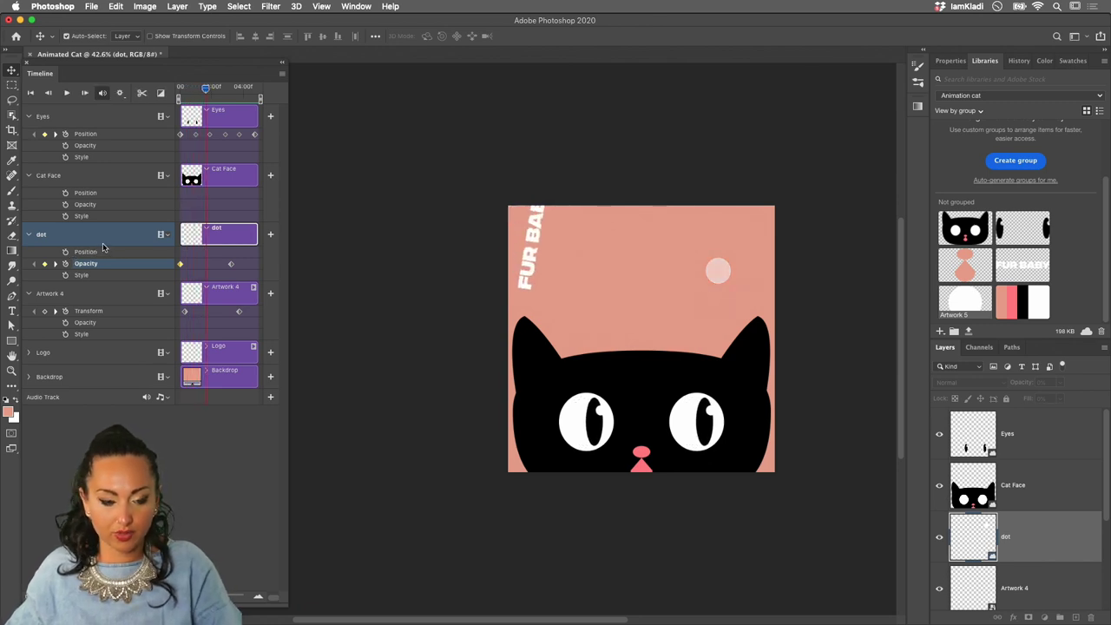
pyautogui.click(105, 244)
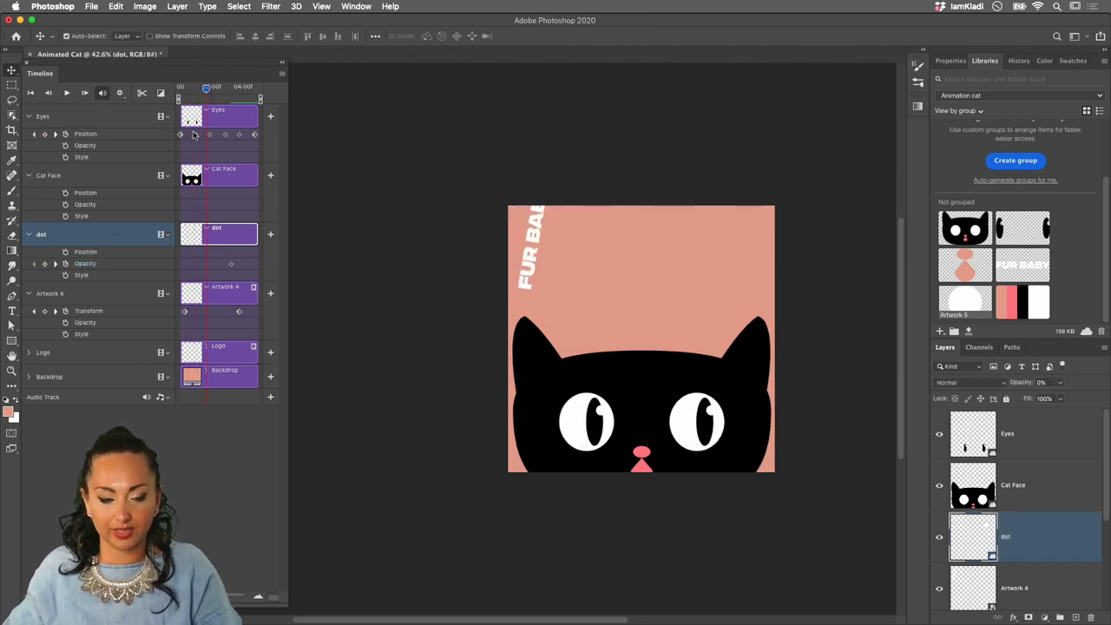
pyautogui.moveTo(207, 90); pyautogui.dragTo(109, 94)
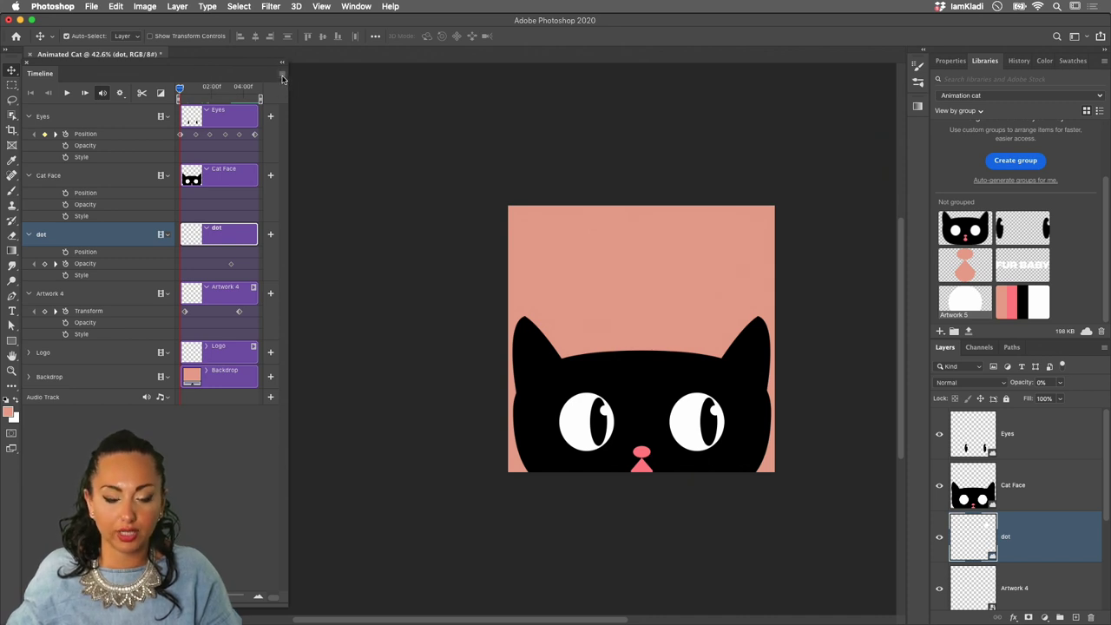
# - Render Animated Cat.mp4 as H.264 High Quality at 1080×1080 to the Desktop
pyautogui.click(283, 79)
pyautogui.moveTo(284, 81)
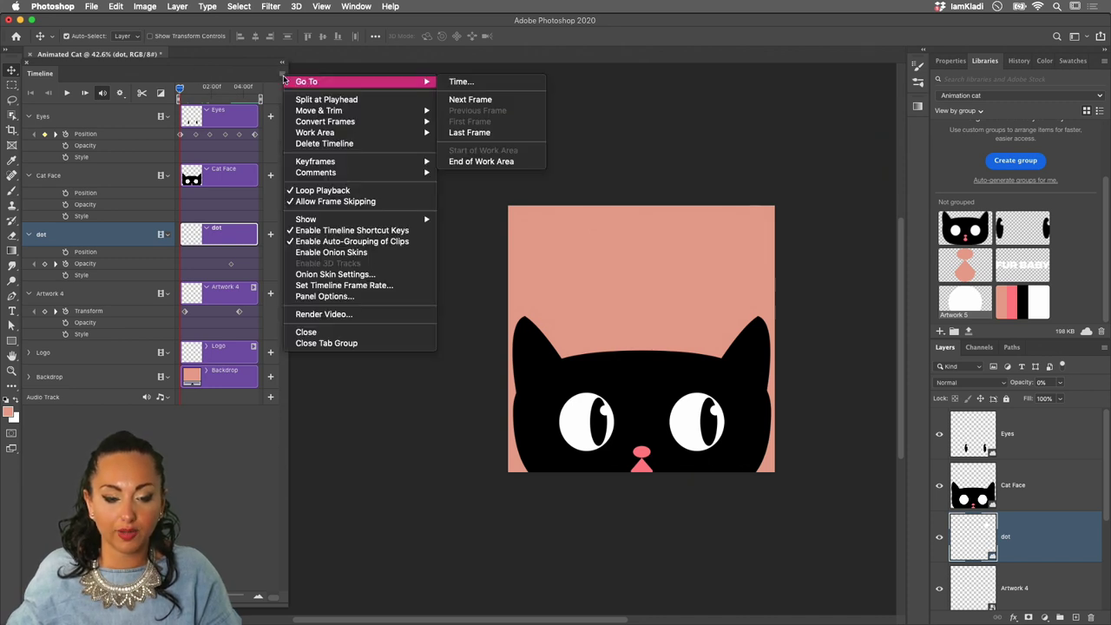
pyautogui.click(317, 317)
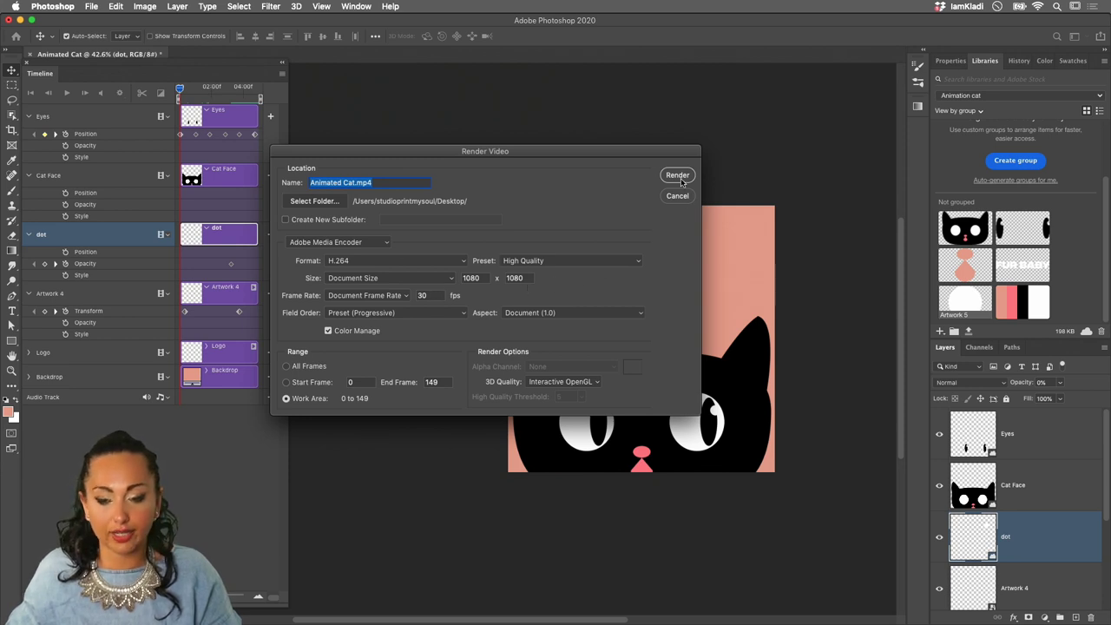
pyautogui.click(677, 175)
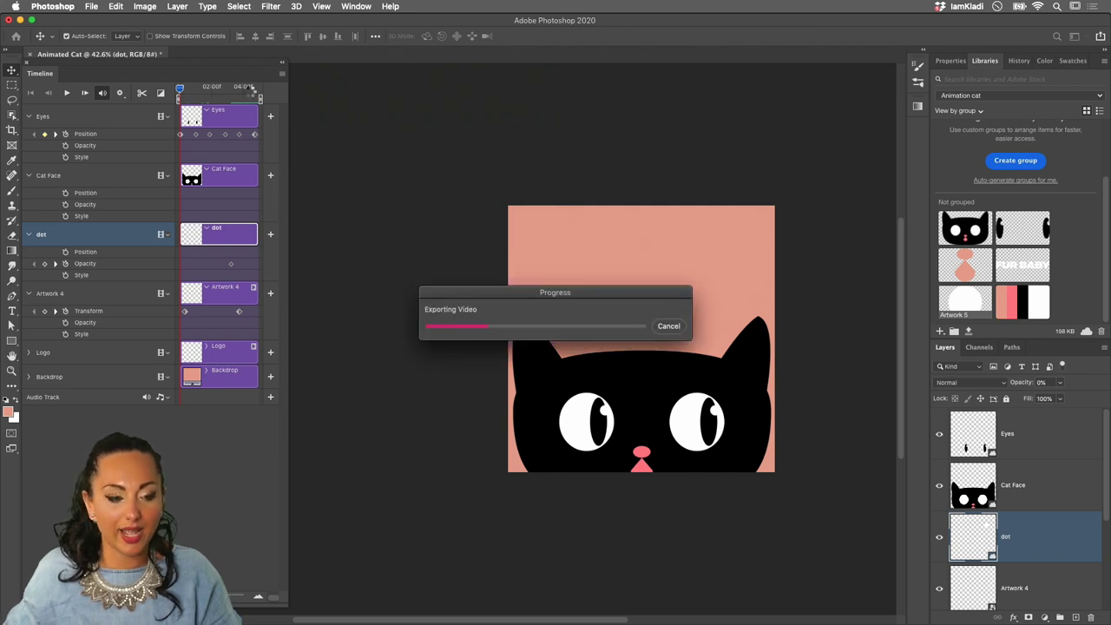
pyautogui.click(92, 7)
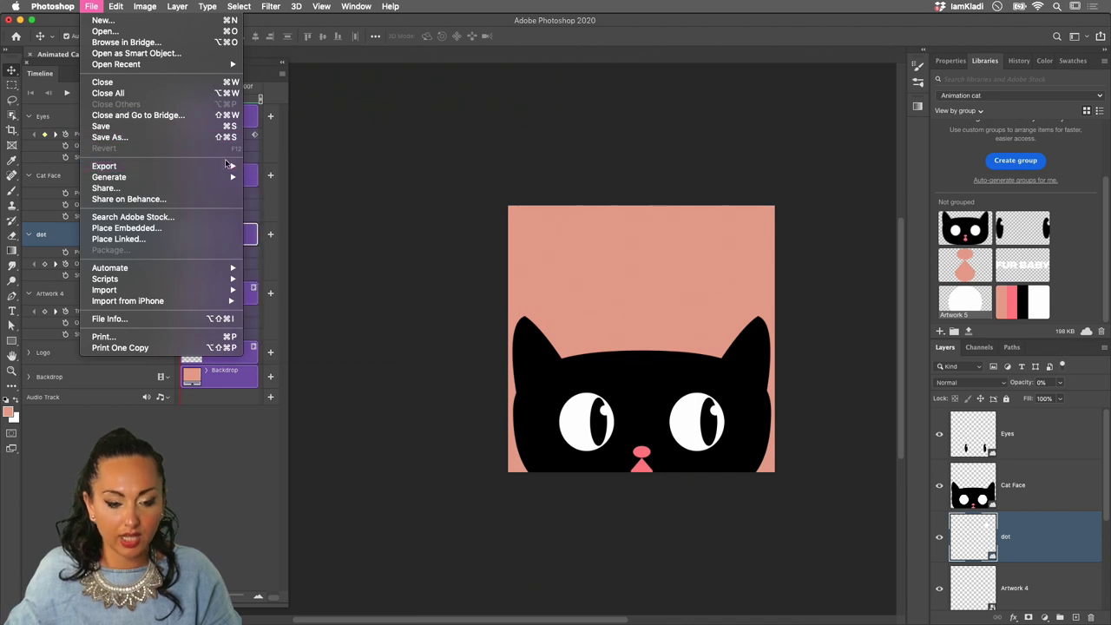
# - Export the animation via Save for Web as forever-looping GIF Animated-Cat.gif on the Desktop
pyautogui.moveTo(228, 165)
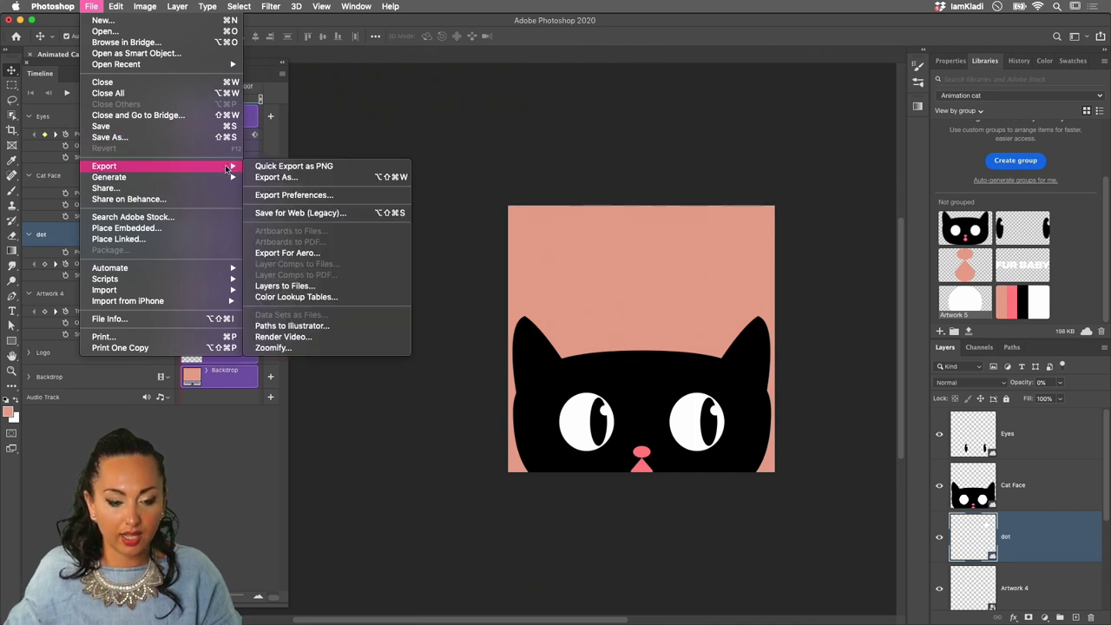
pyautogui.click(325, 213)
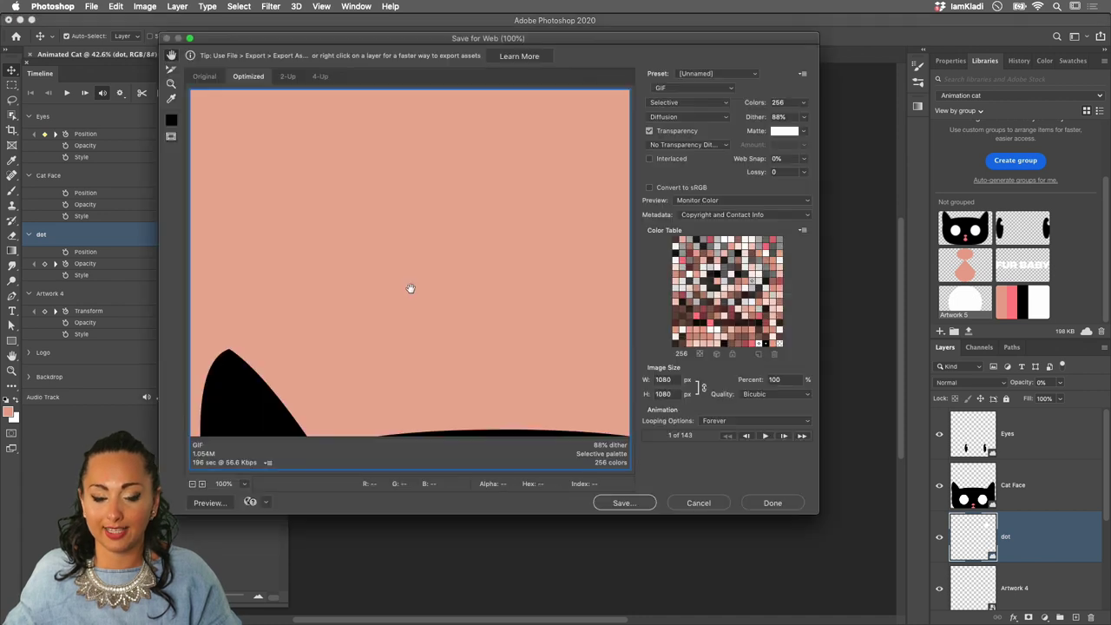
pyautogui.click(670, 90)
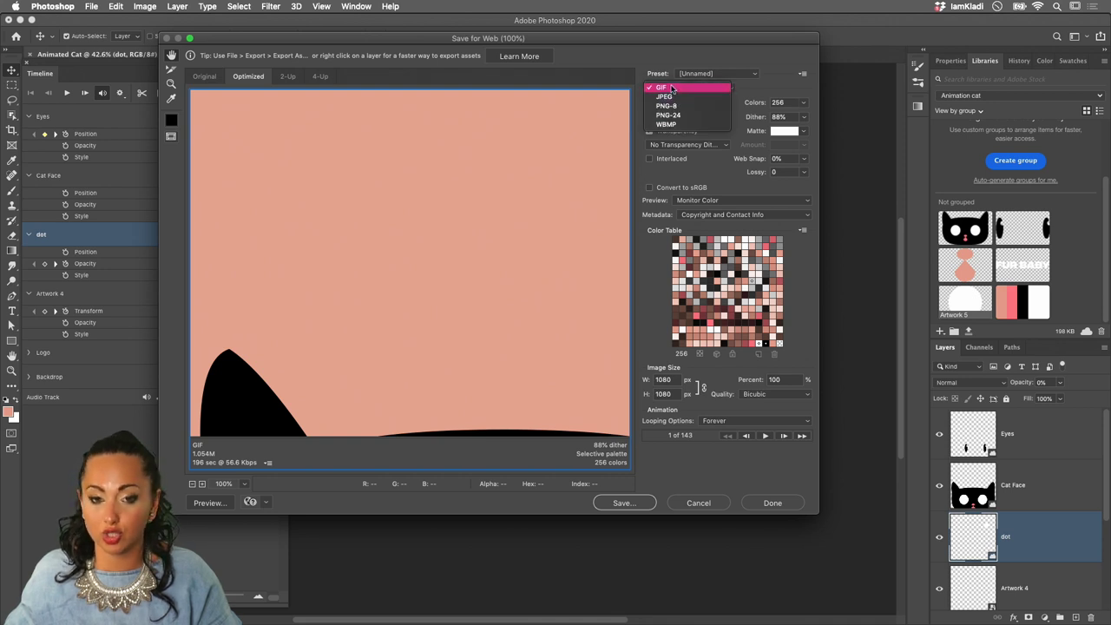
pyautogui.click(671, 88)
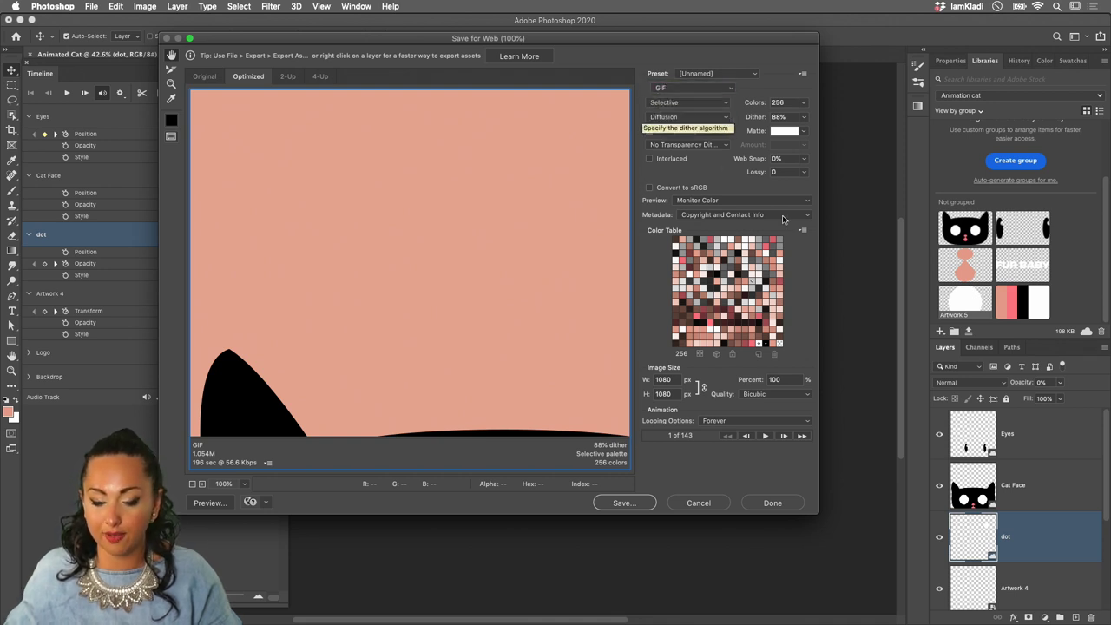
pyautogui.click(715, 422)
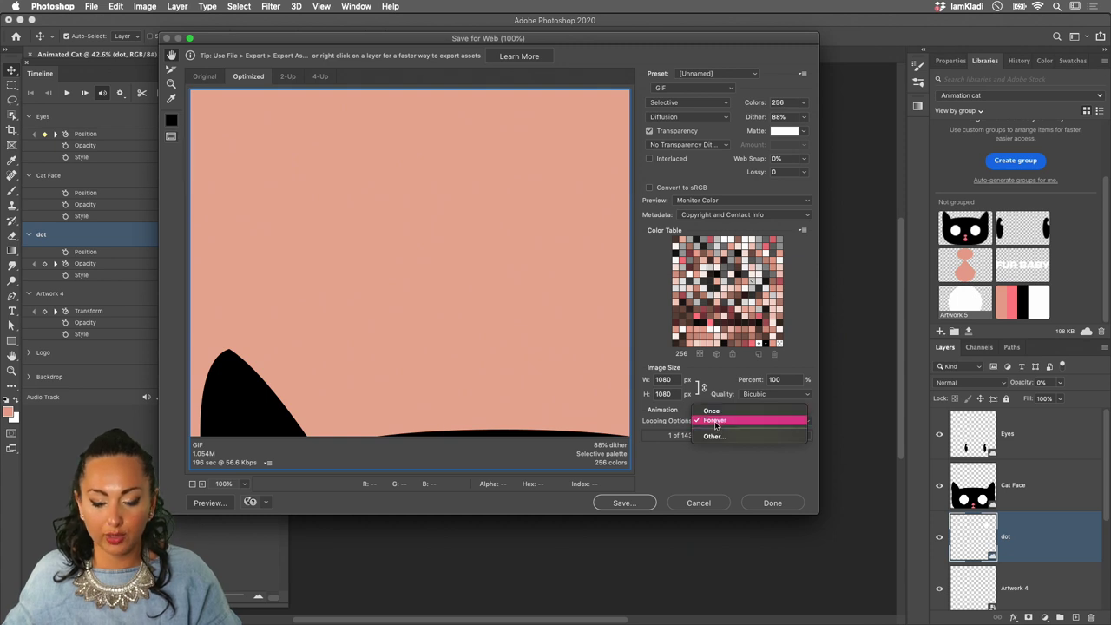
pyautogui.click(711, 421)
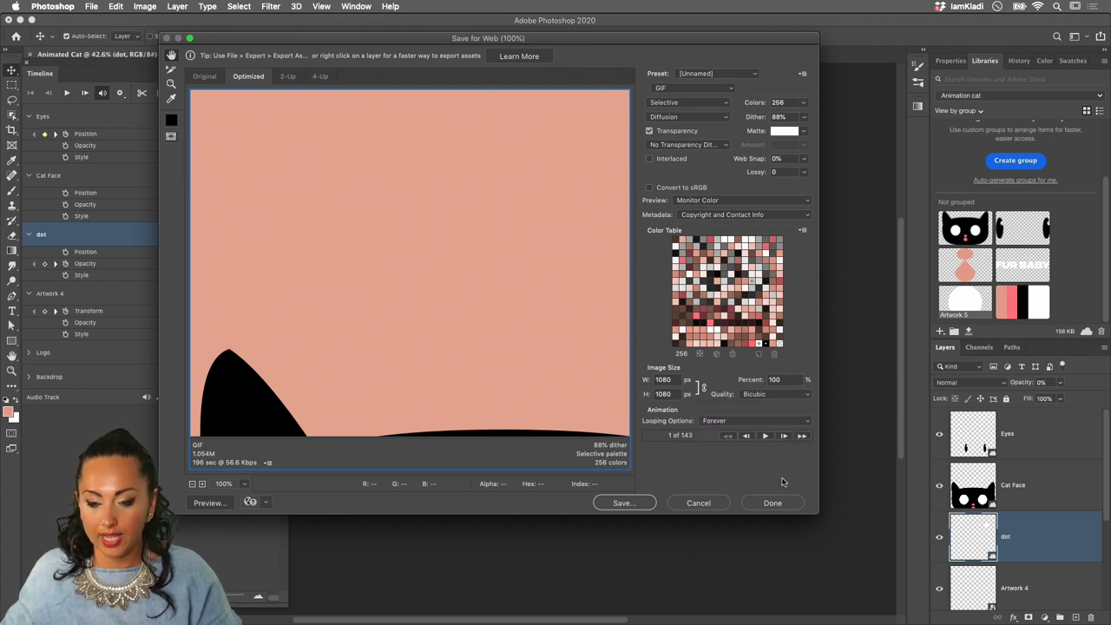
pyautogui.click(622, 504)
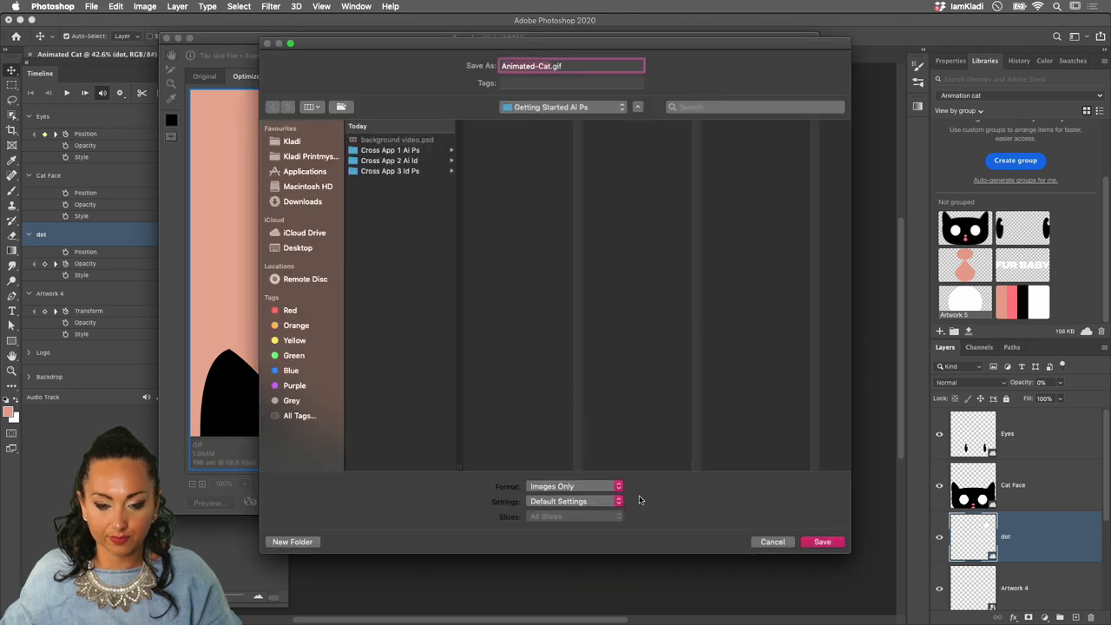
pyautogui.click(321, 249)
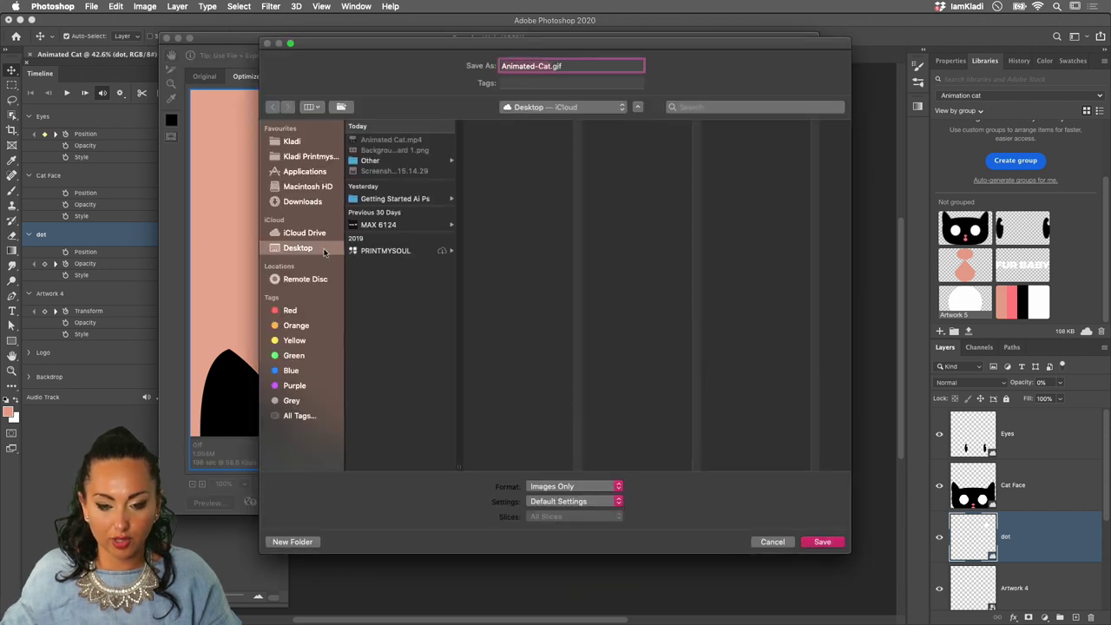
pyautogui.click(822, 543)
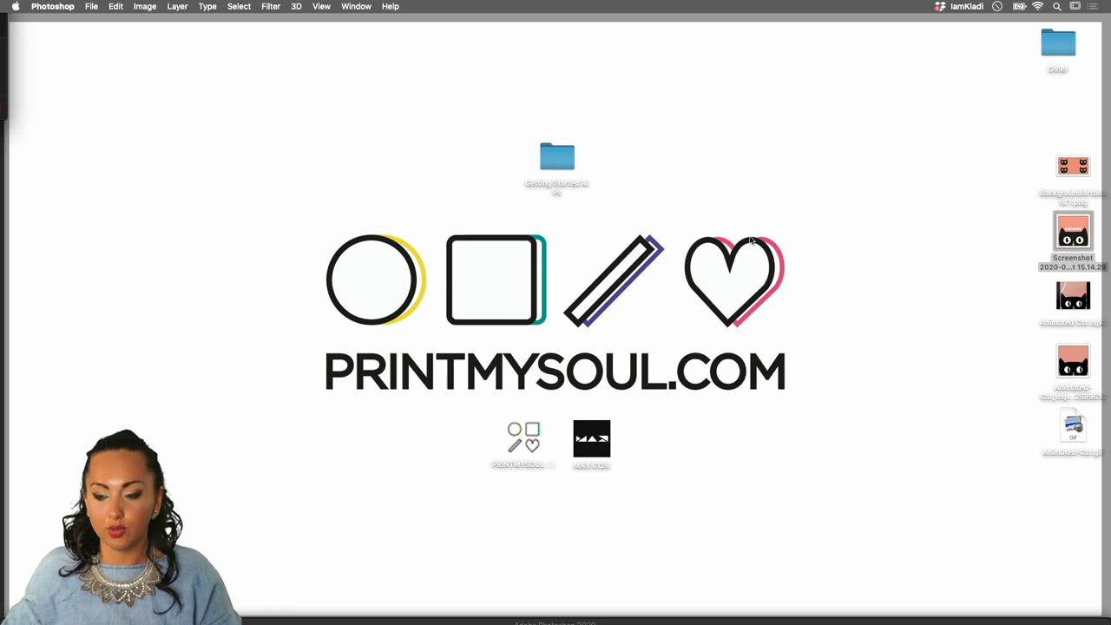
# - Check Animated-Cat.gif in Preview, then open Animated Cat.mp4 in QuickTime Player
pyautogui.moveTo(1012, 347); pyautogui.dragTo(814, 173)
pyautogui.doubleClick(808, 172)
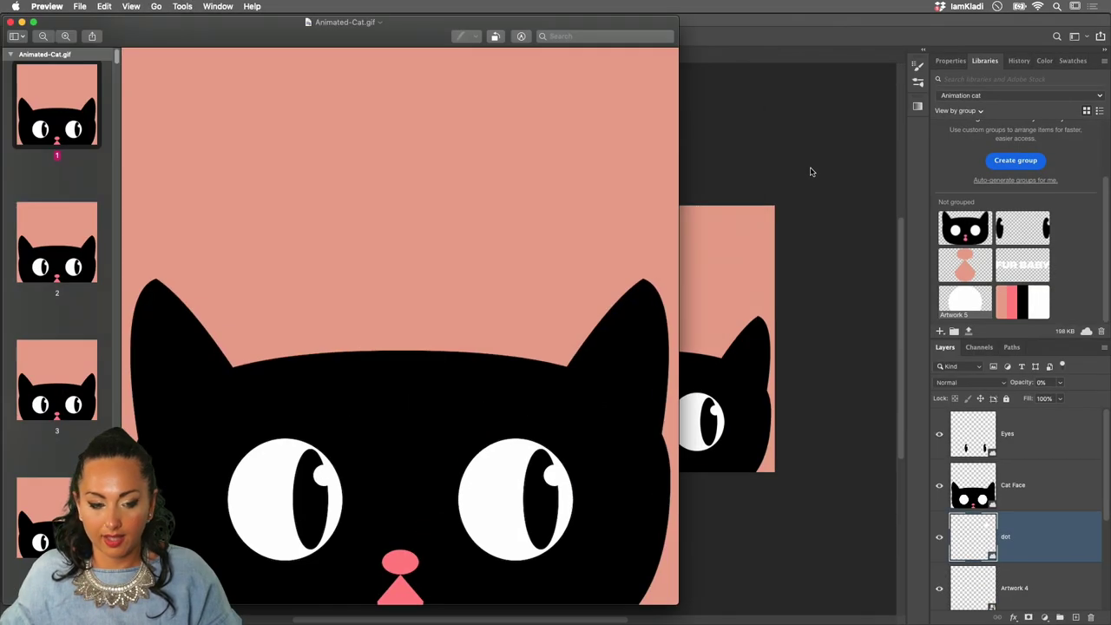
pyautogui.click(11, 22)
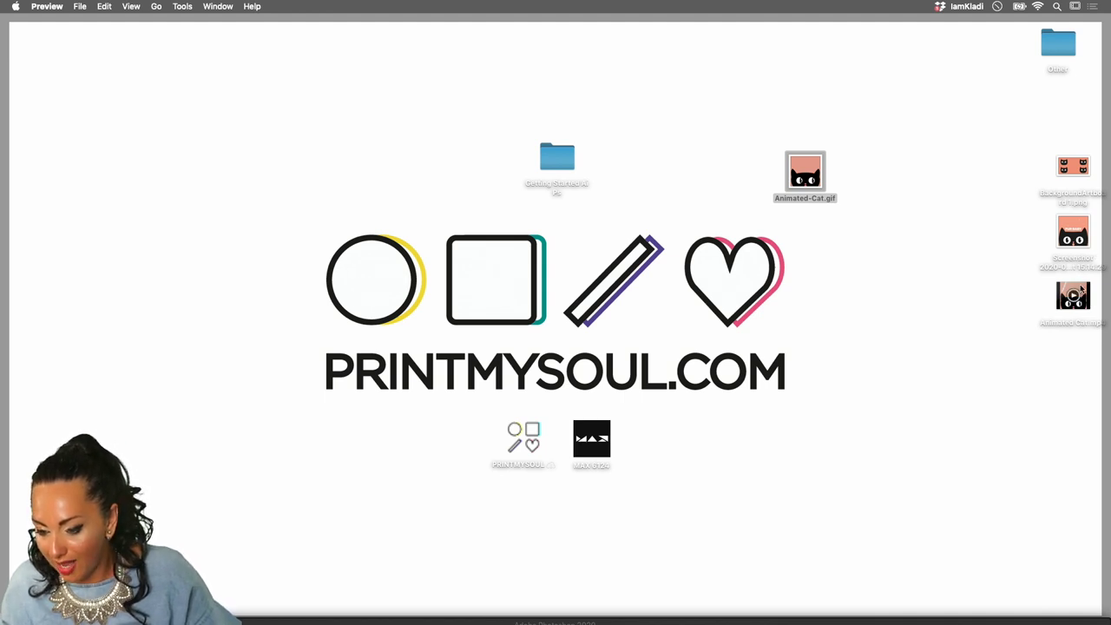
pyautogui.doubleClick(1083, 294)
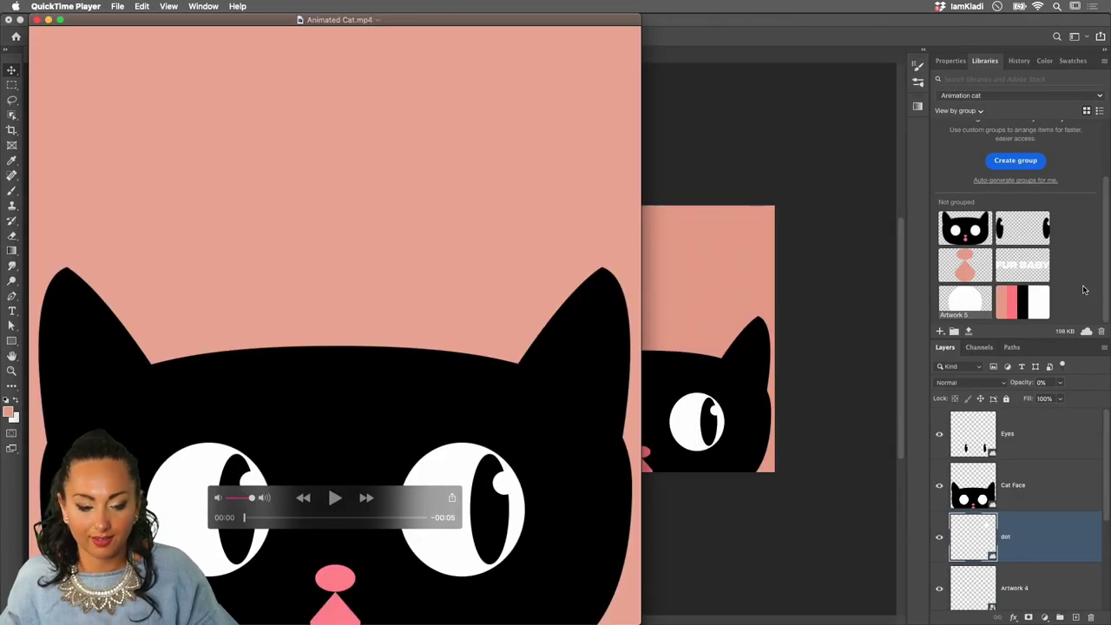
# - Play Animated Cat.mp4 through in QuickTime, then select Animated-Cat.gif on the desktop
pyautogui.click(335, 498)
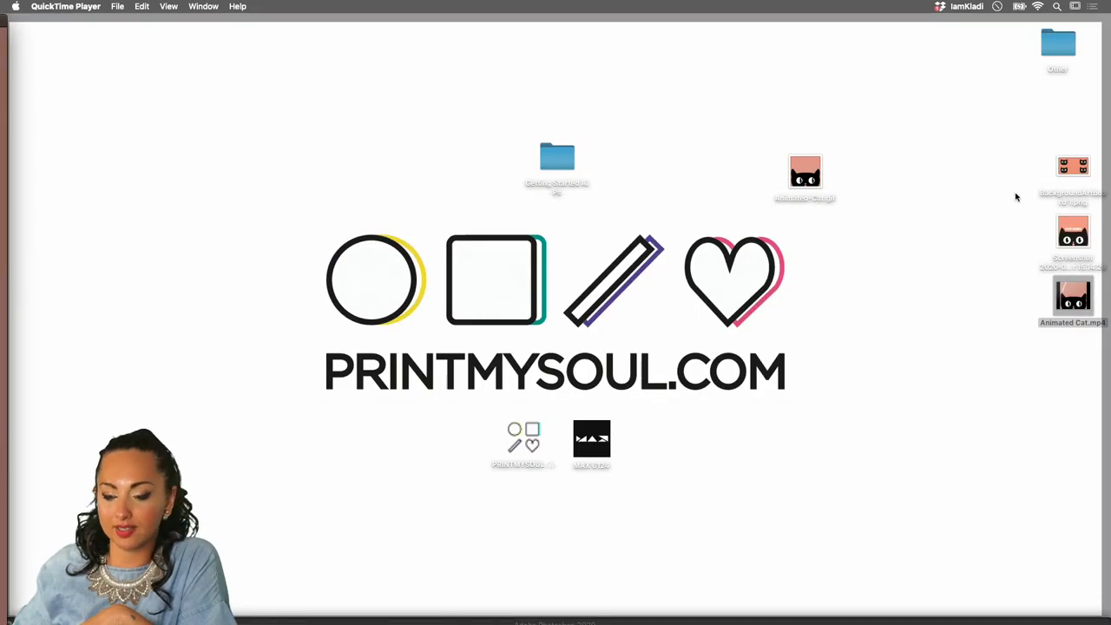
pyautogui.click(814, 176)
# - Drag Animated-Cat.gif into Chrome and open a new browser tab
pyautogui.moveTo(814, 176); pyautogui.dragTo(512, 608)
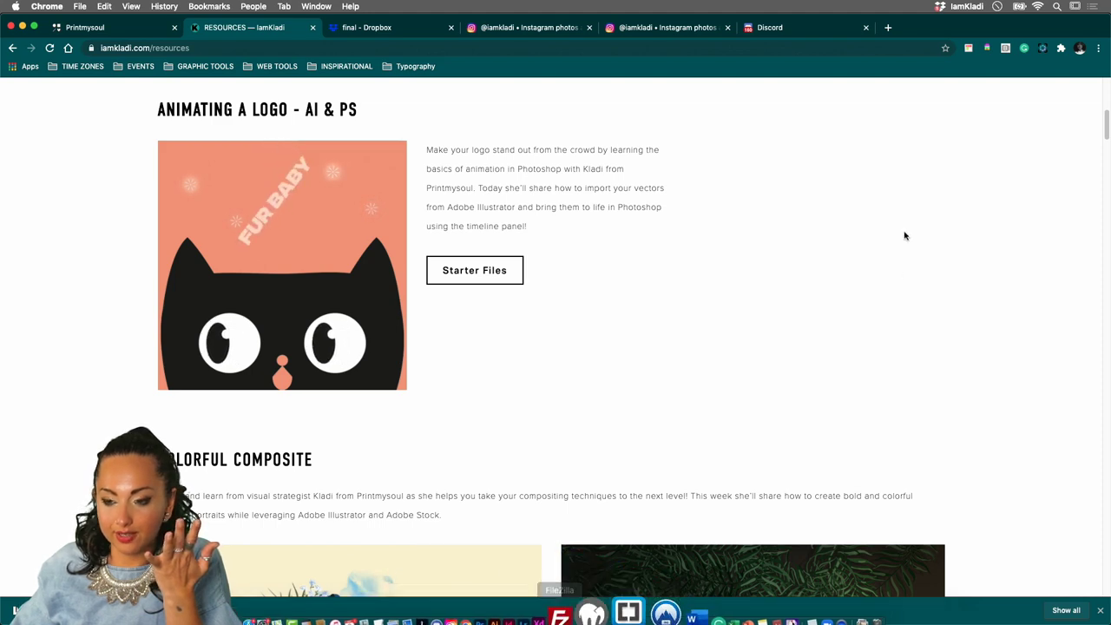
pyautogui.click(889, 27)
pyautogui.moveTo(3, 5)
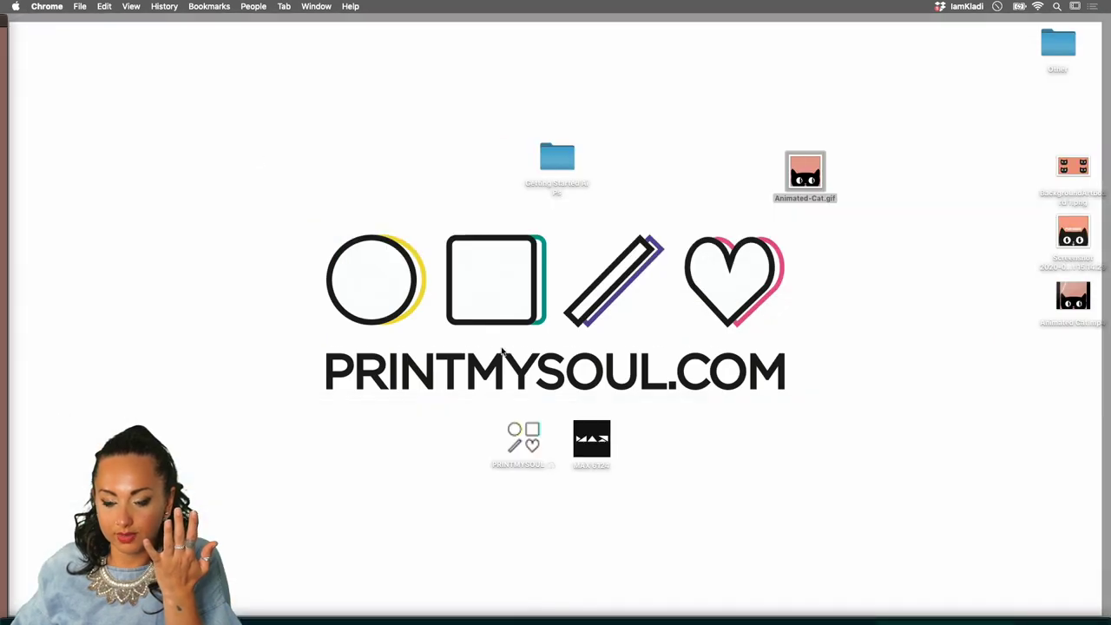
pyautogui.moveTo(493, 615)
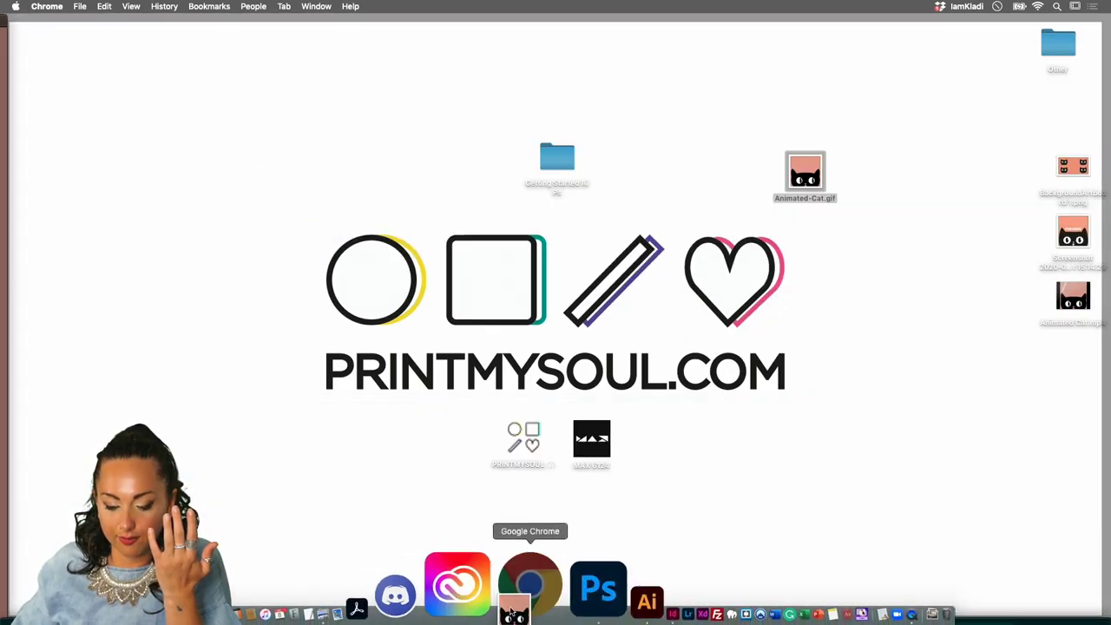
pyautogui.click(513, 612)
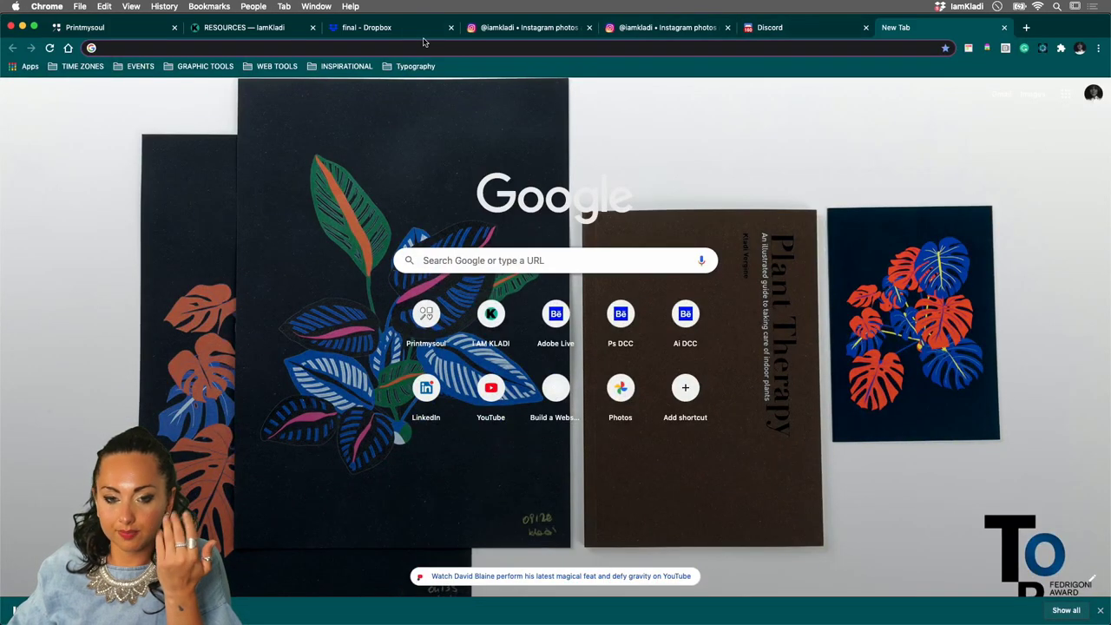
pyautogui.moveTo(1, 2)
pyautogui.click(815, 178)
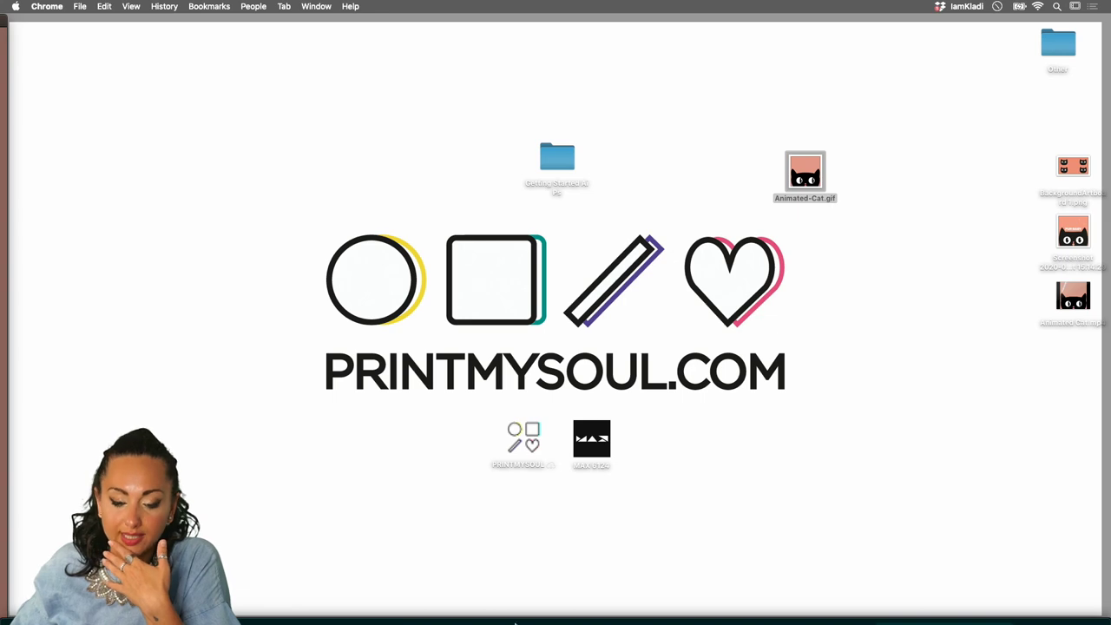
pyautogui.click(505, 599)
pyautogui.moveTo(513, 622)
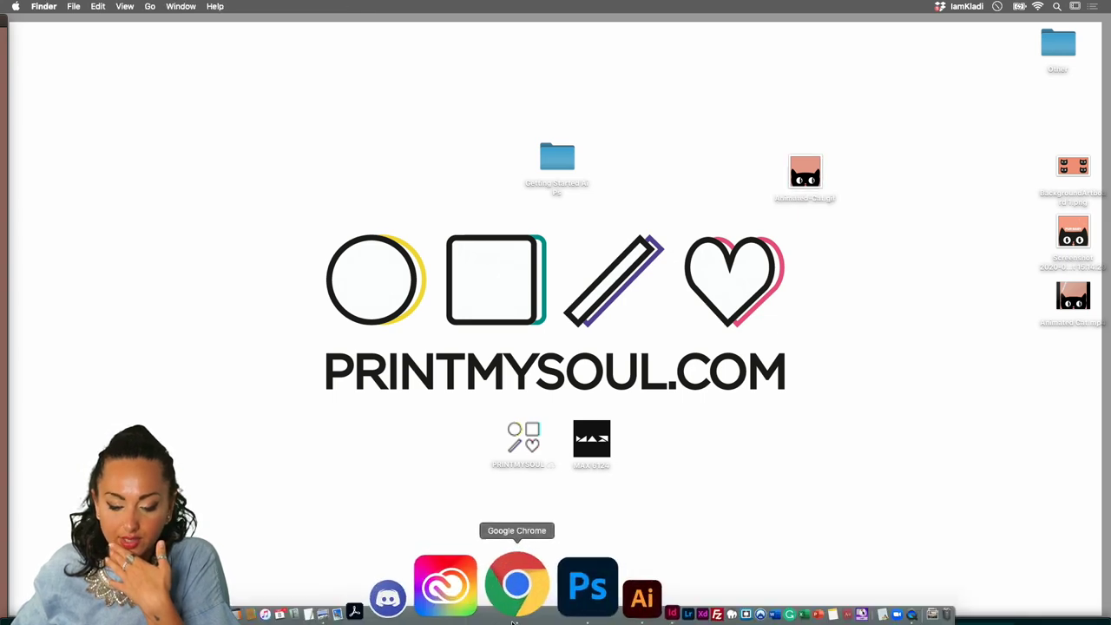
pyautogui.click(512, 619)
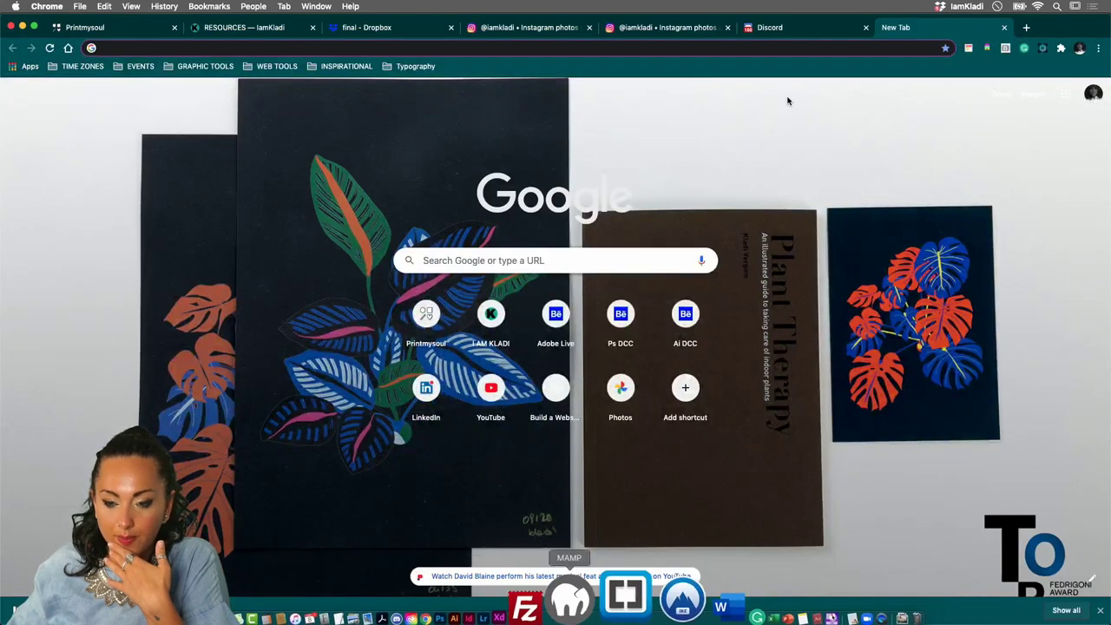
# - View the cat animation on the RESOURCES page, then return to the Photoshop project
pyautogui.click(248, 27)
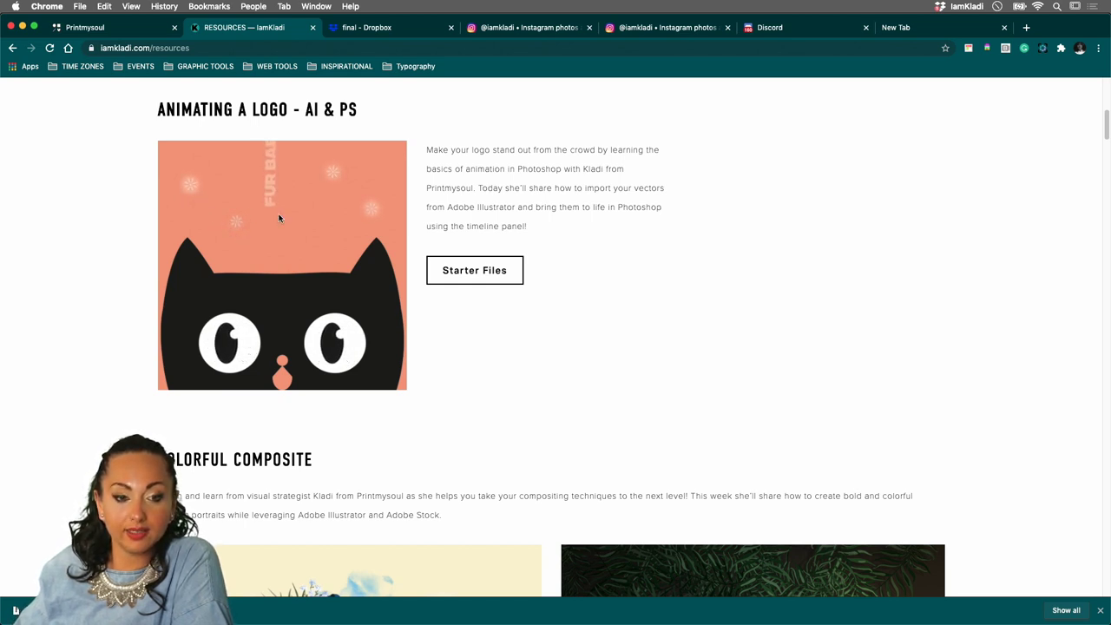
pyautogui.moveTo(571, 622)
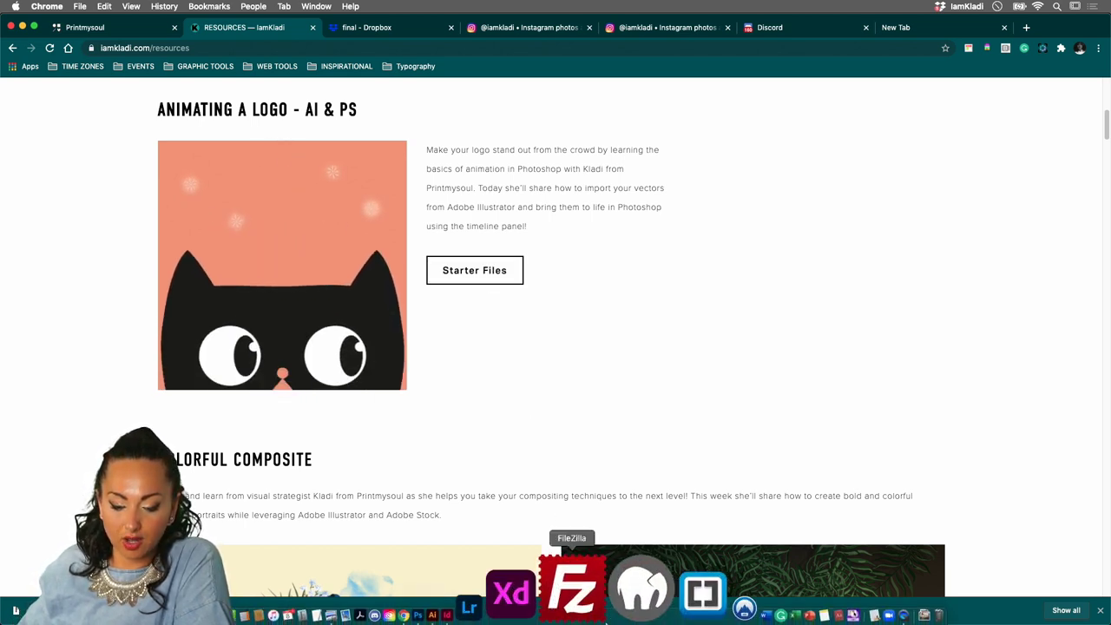
pyautogui.click(509, 608)
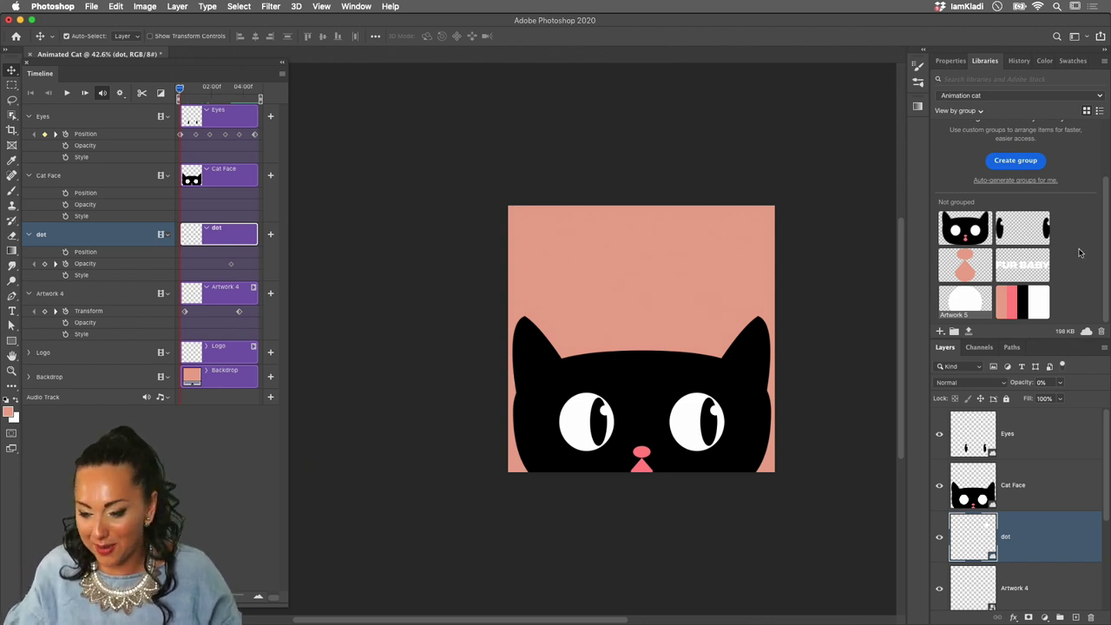
# - Place the Artwork 5 white circle enlarged above the cat and set its first Style keyframe
pyautogui.moveTo(971, 300); pyautogui.dragTo(662, 304)
pyautogui.press('Return')
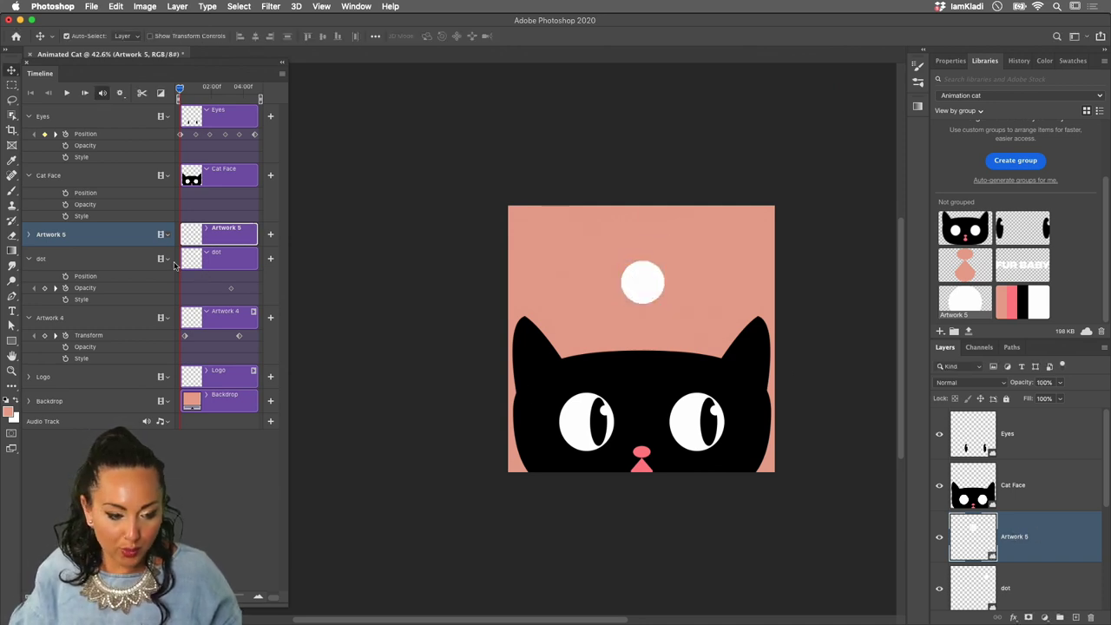
pyautogui.click(28, 236)
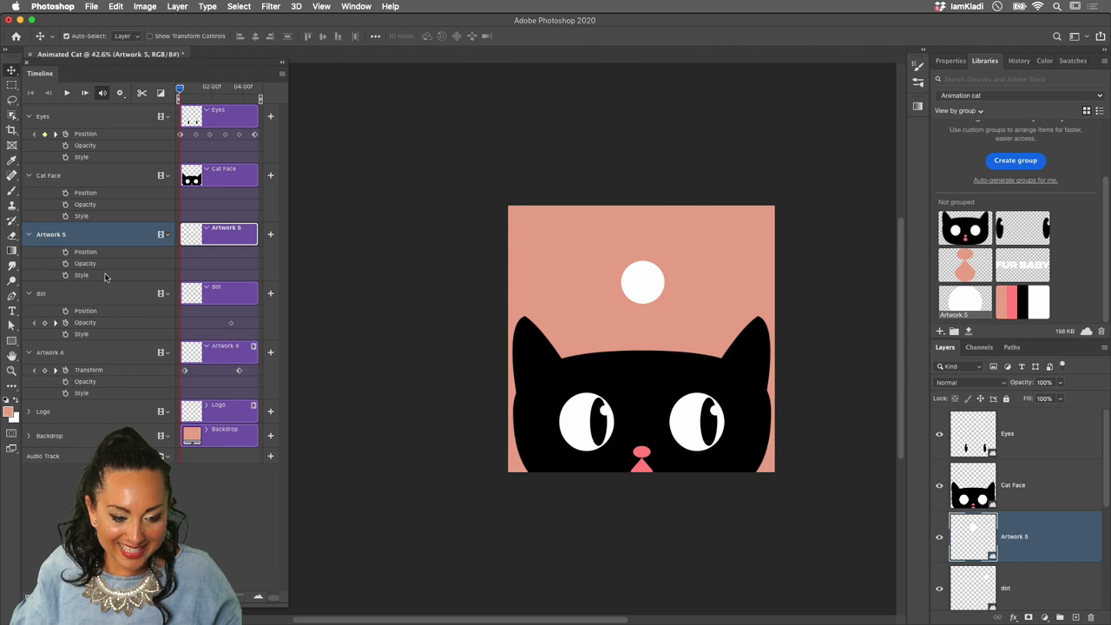
pyautogui.click(65, 275)
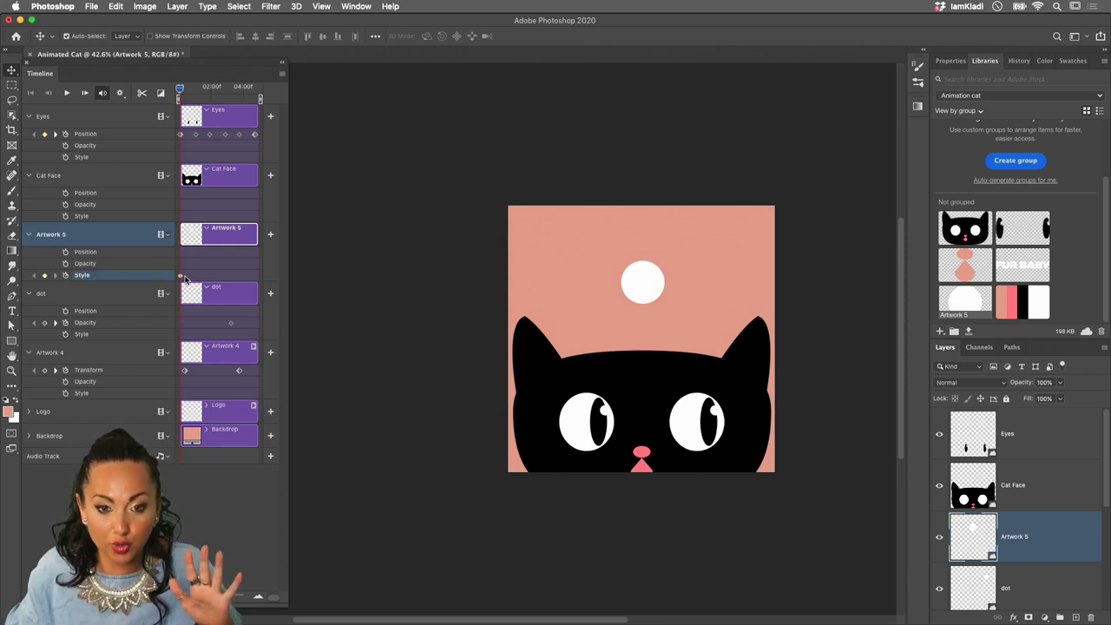
pyautogui.click(1013, 618)
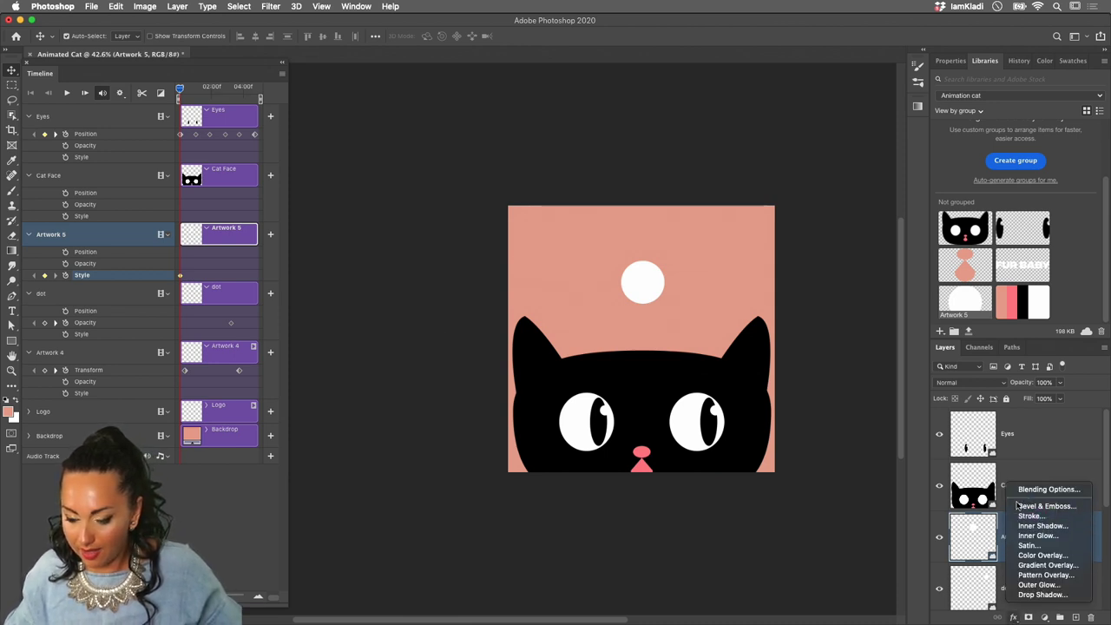
# - Add a Multiply Outer Glow in 581558: opacity 50%, noise 22%, spread 48%, range 62%
pyautogui.click(1042, 587)
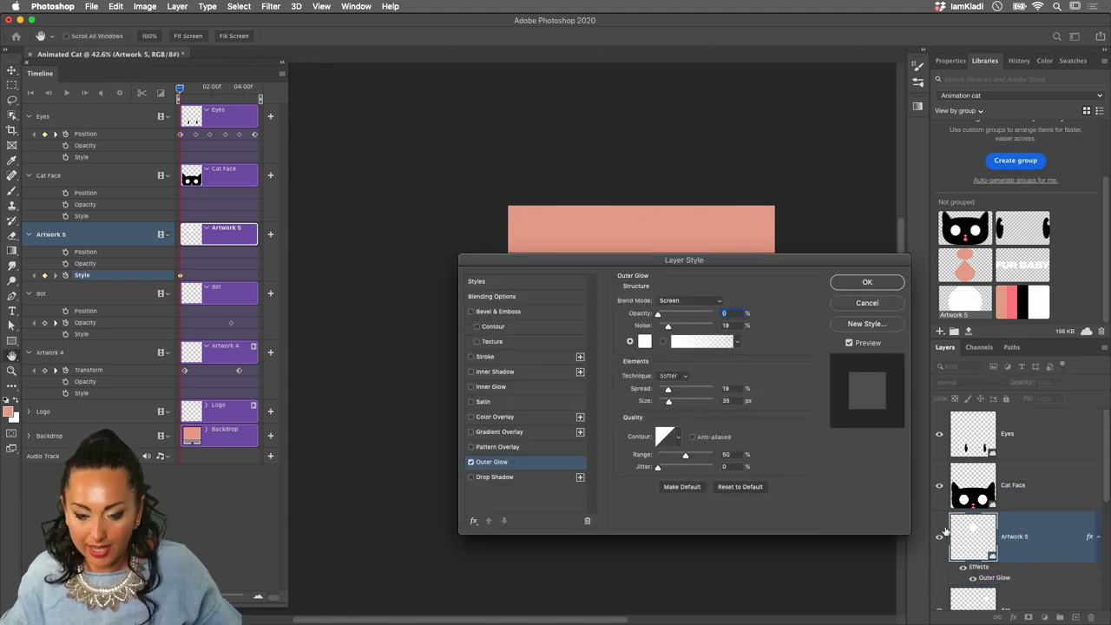
pyautogui.moveTo(659, 259); pyautogui.dragTo(709, 350)
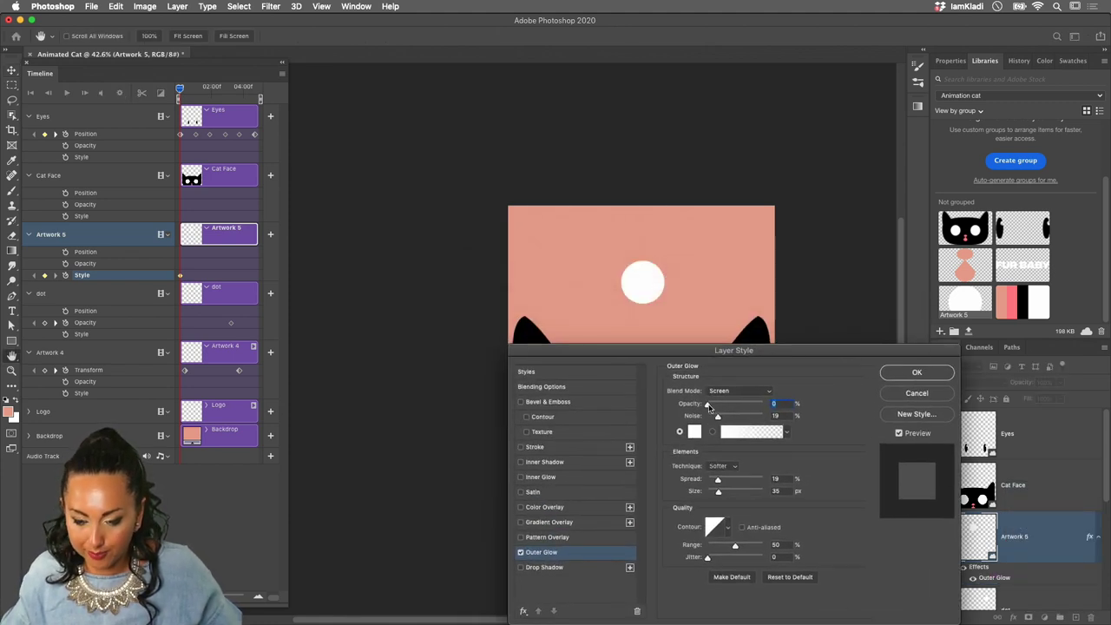
pyautogui.click(738, 390)
pyautogui.click(732, 343)
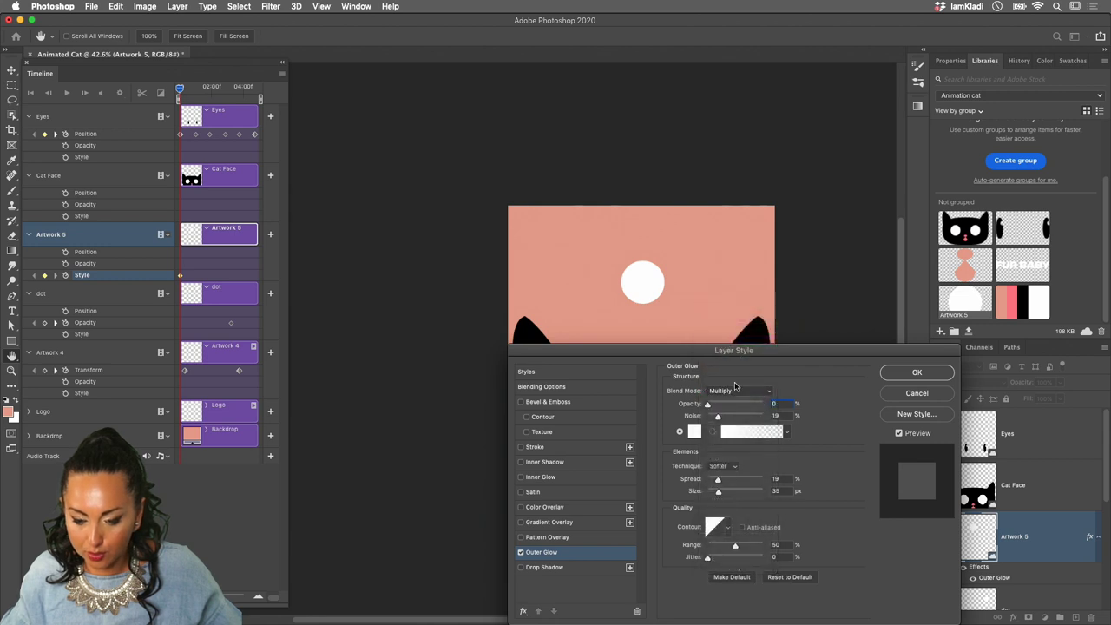
pyautogui.moveTo(708, 405); pyautogui.dragTo(736, 417)
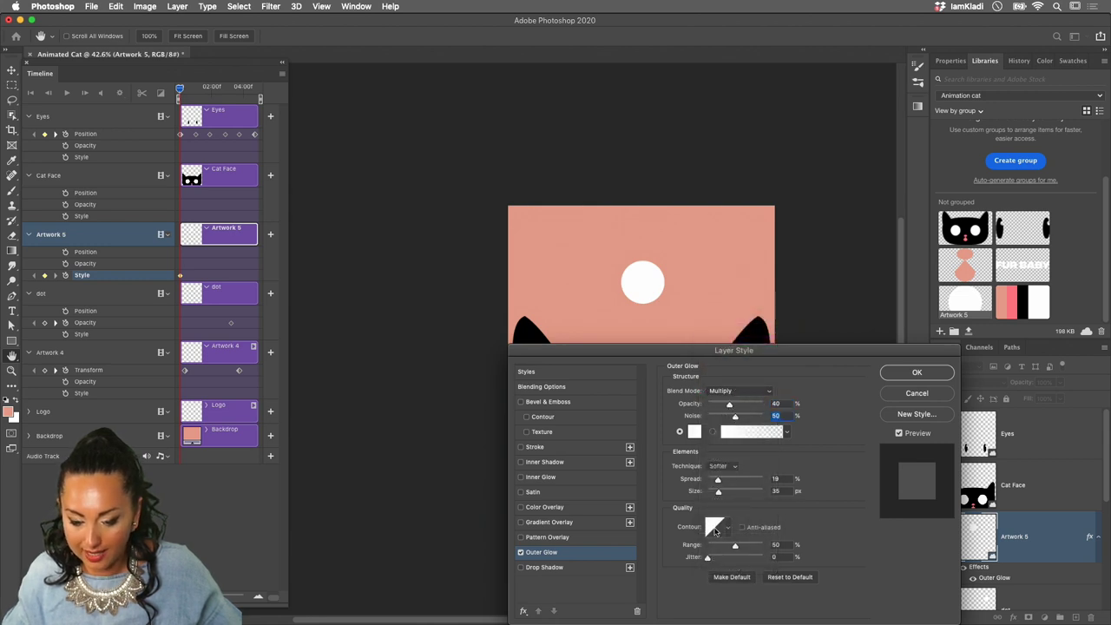
pyautogui.moveTo(736, 545); pyautogui.dragTo(743, 545)
pyautogui.moveTo(718, 480); pyautogui.dragTo(736, 480)
pyautogui.click(695, 432)
pyautogui.click(765, 321)
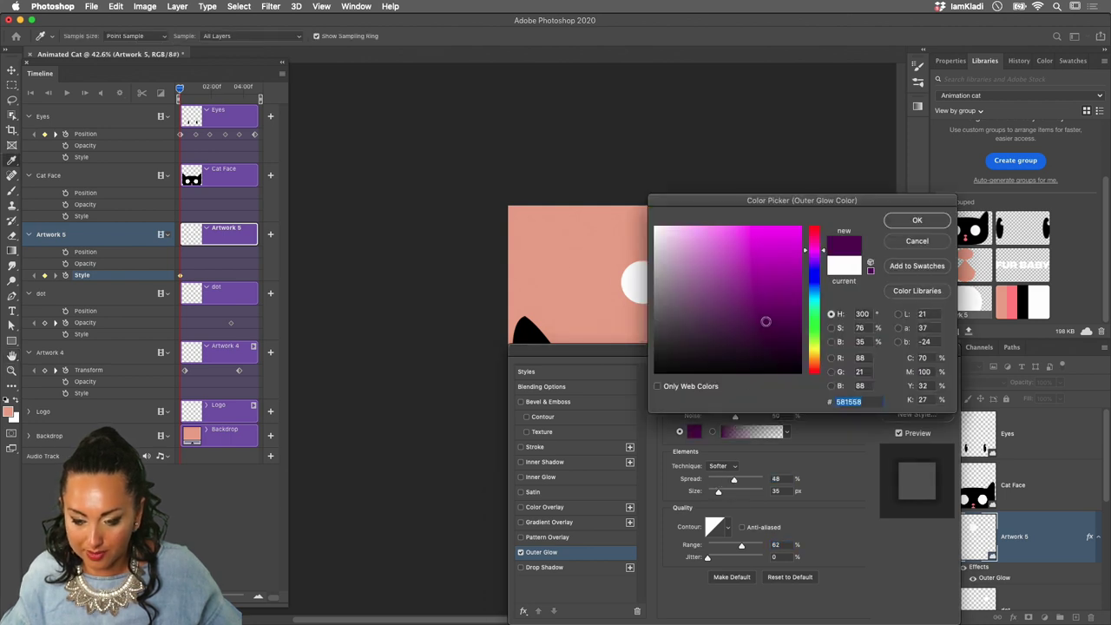
pyautogui.click(920, 220)
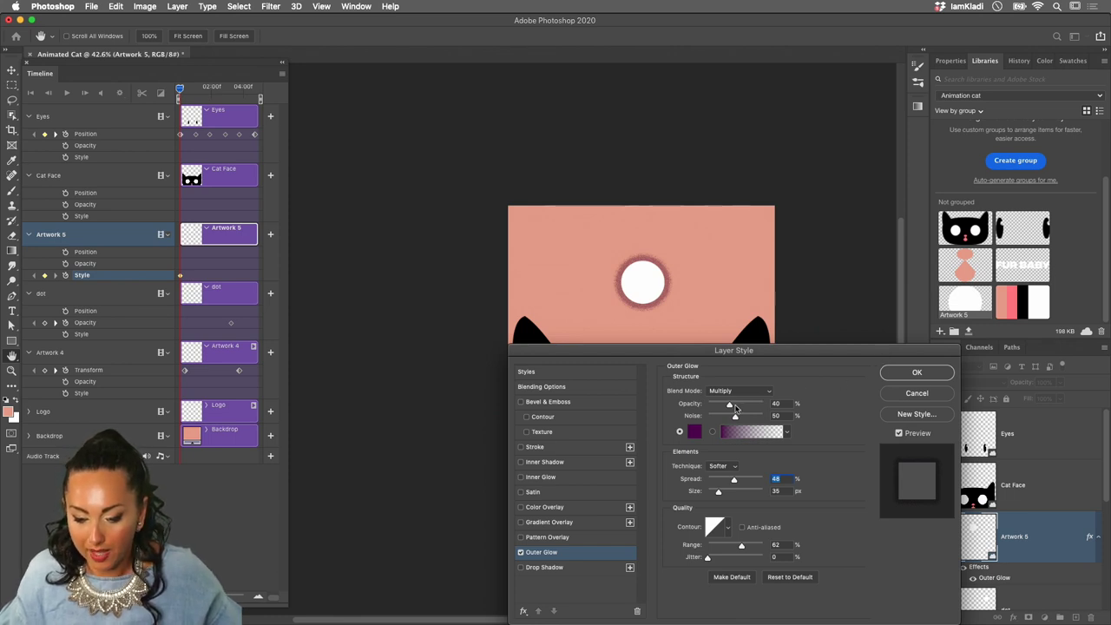
pyautogui.moveTo(735, 407); pyautogui.dragTo(719, 417)
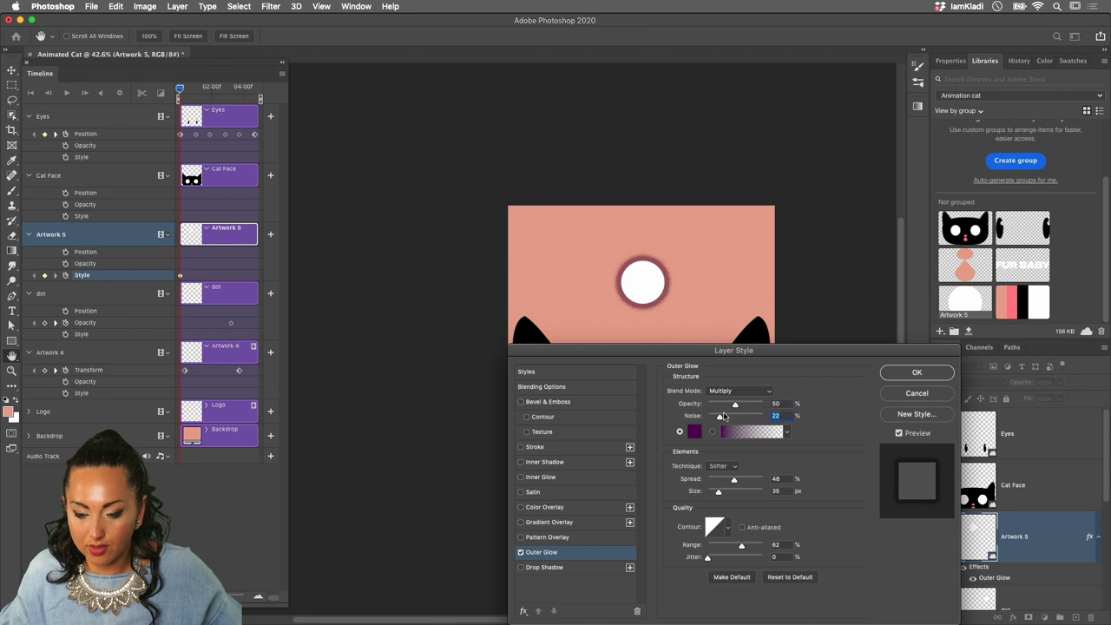
pyautogui.click(916, 373)
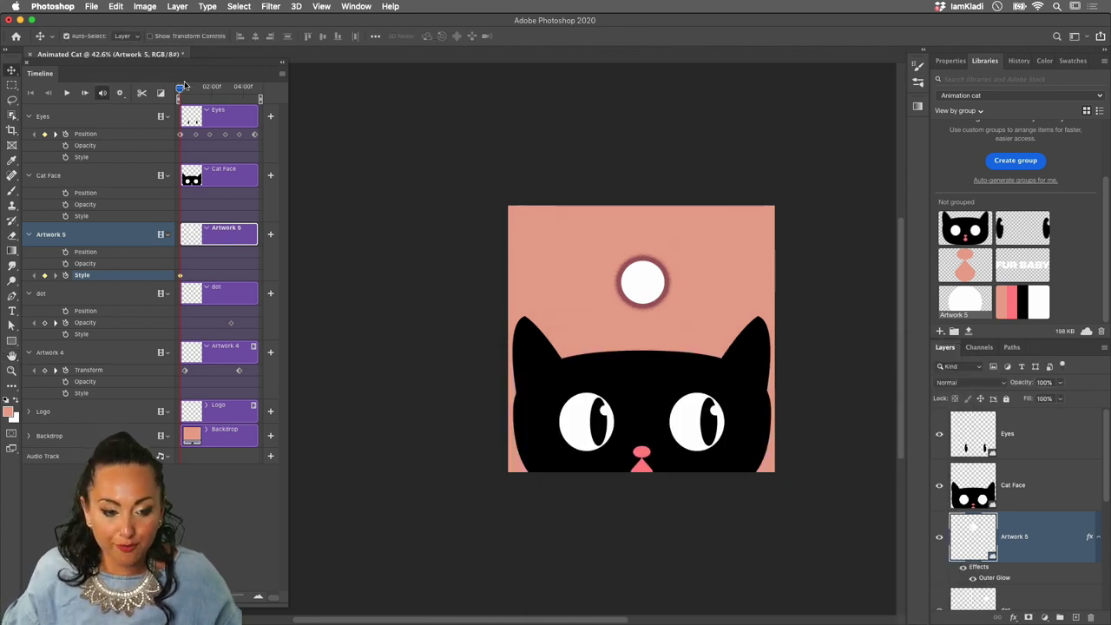
# - At the 2-second mark, fade the glow opacity to 0% and preview the pulse
pyautogui.moveTo(180, 90); pyautogui.dragTo(220, 90)
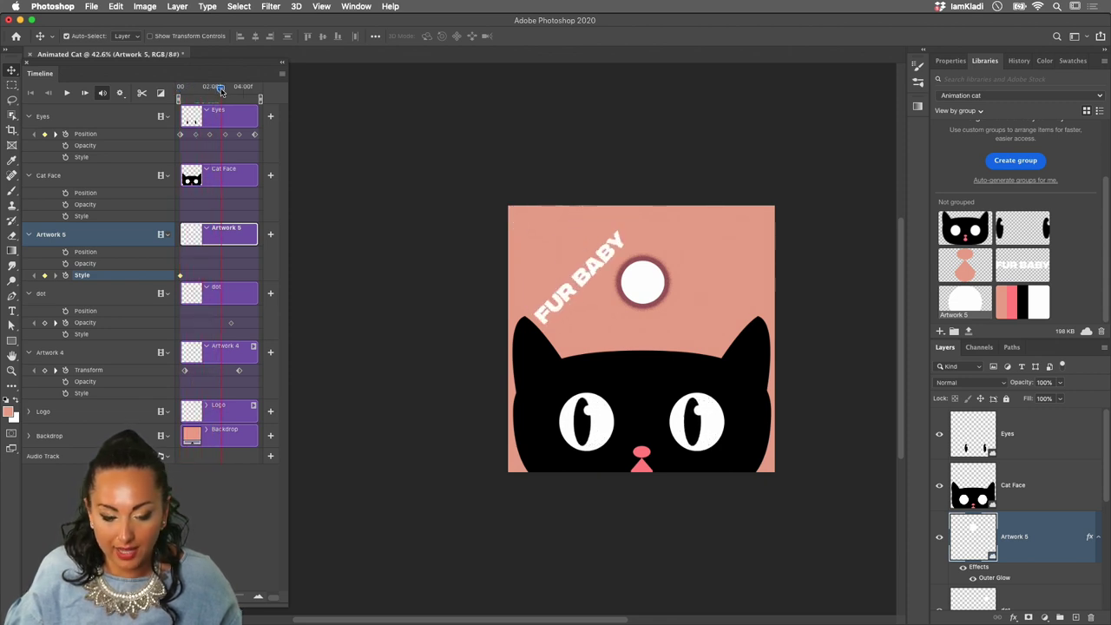
pyautogui.doubleClick(991, 579)
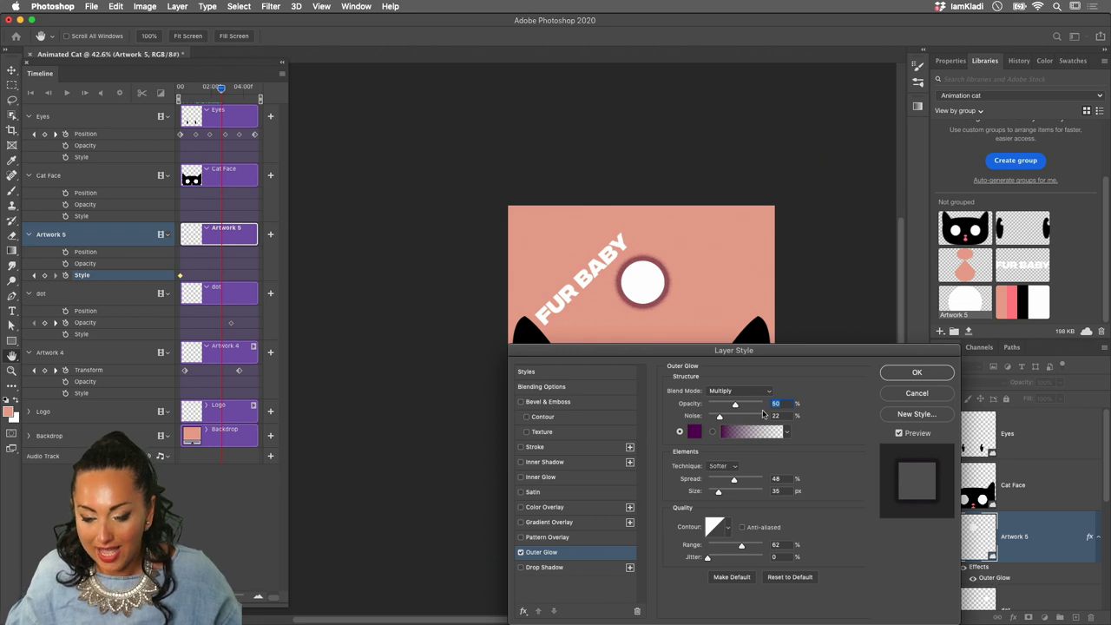
pyautogui.moveTo(735, 405); pyautogui.dragTo(706, 405)
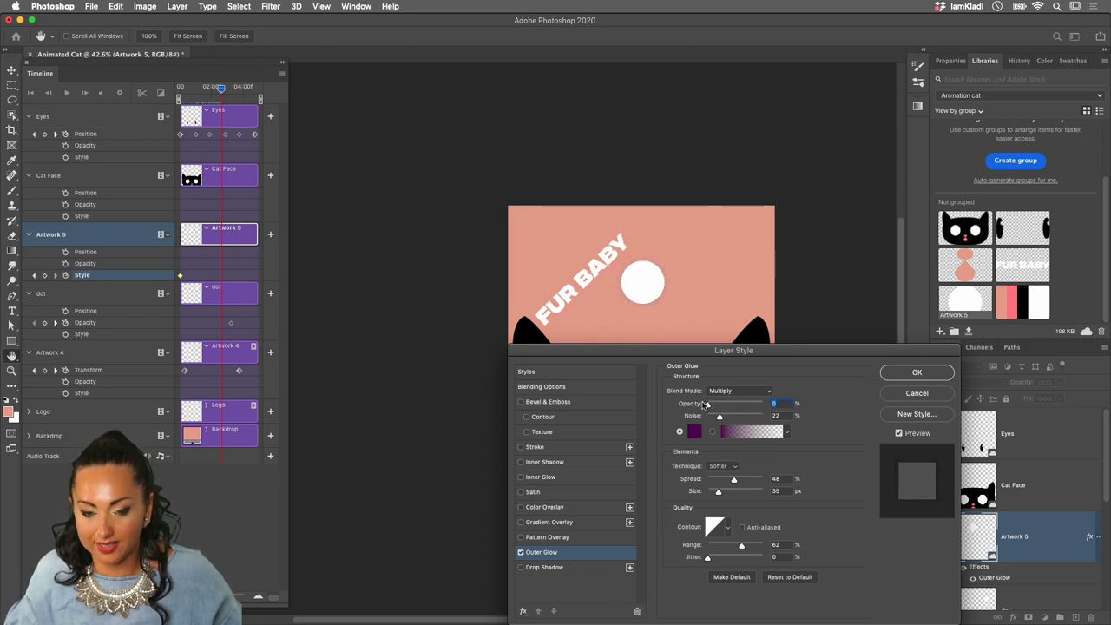
pyautogui.click(913, 372)
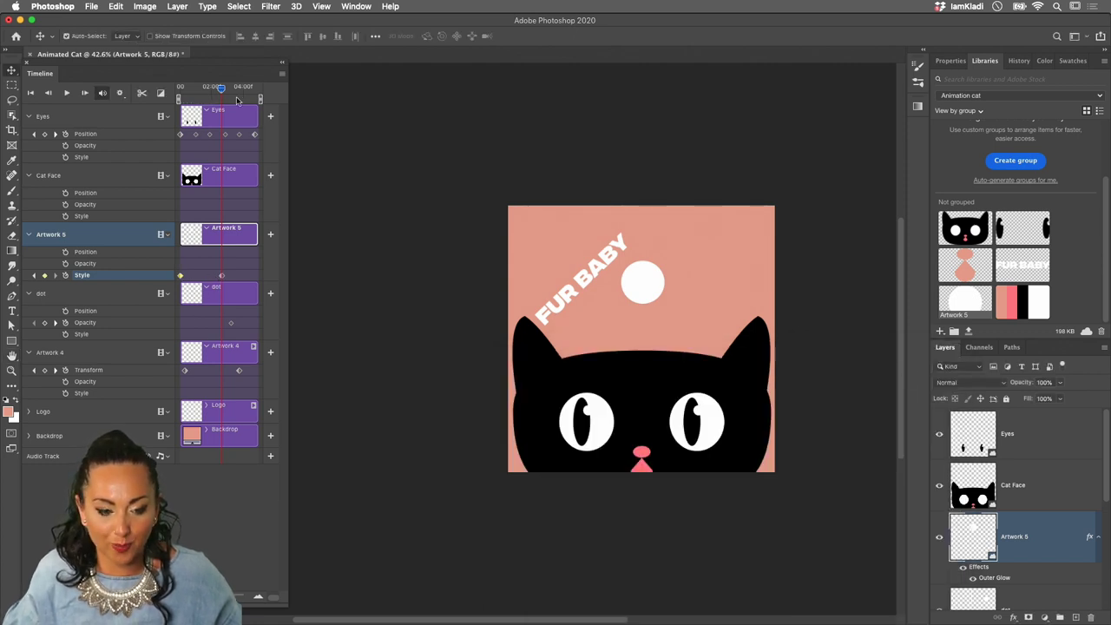
pyautogui.press('space')
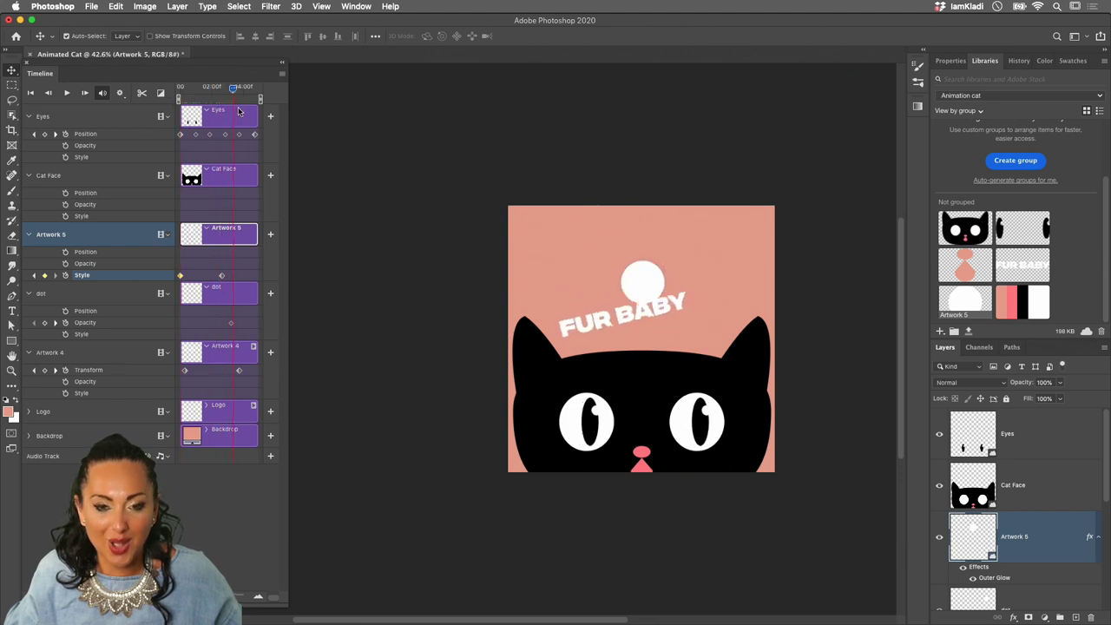